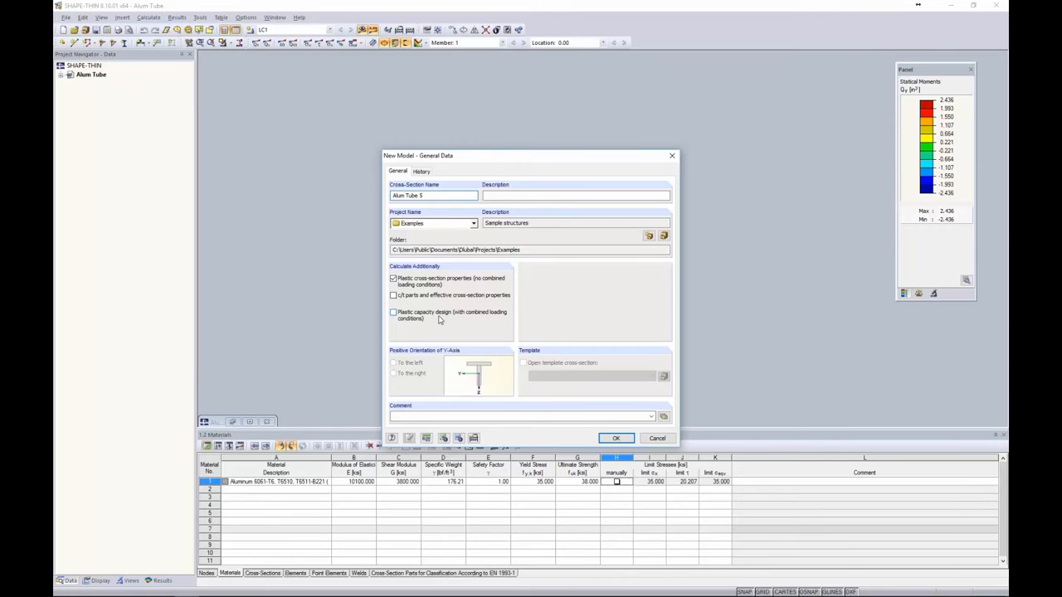
Step: Create the Alum Tube 5 cross-section model and set the inserted DXF template's length unit to inches
click(612, 440)
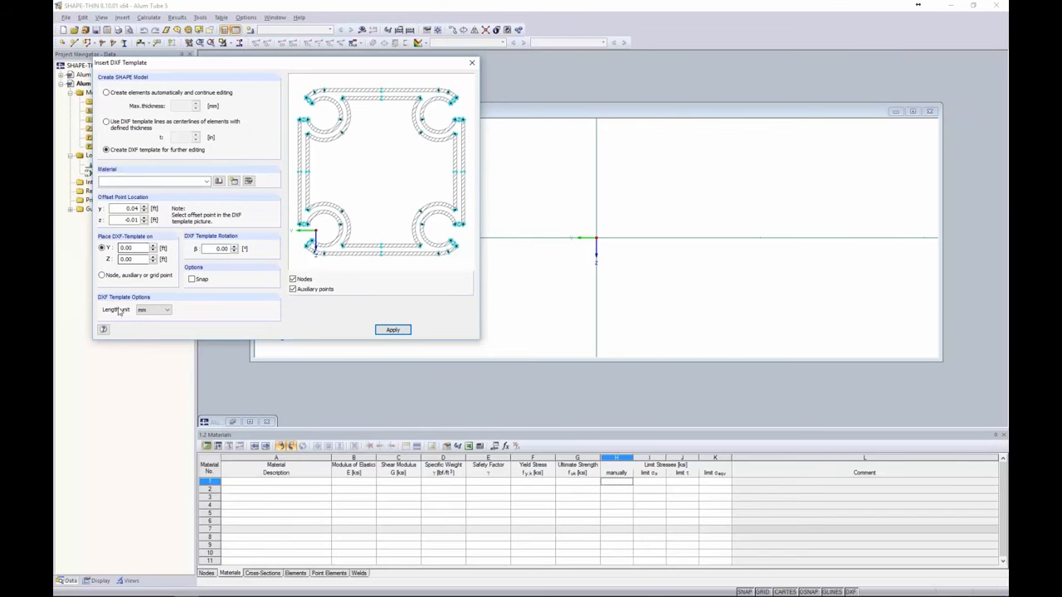
click(165, 312)
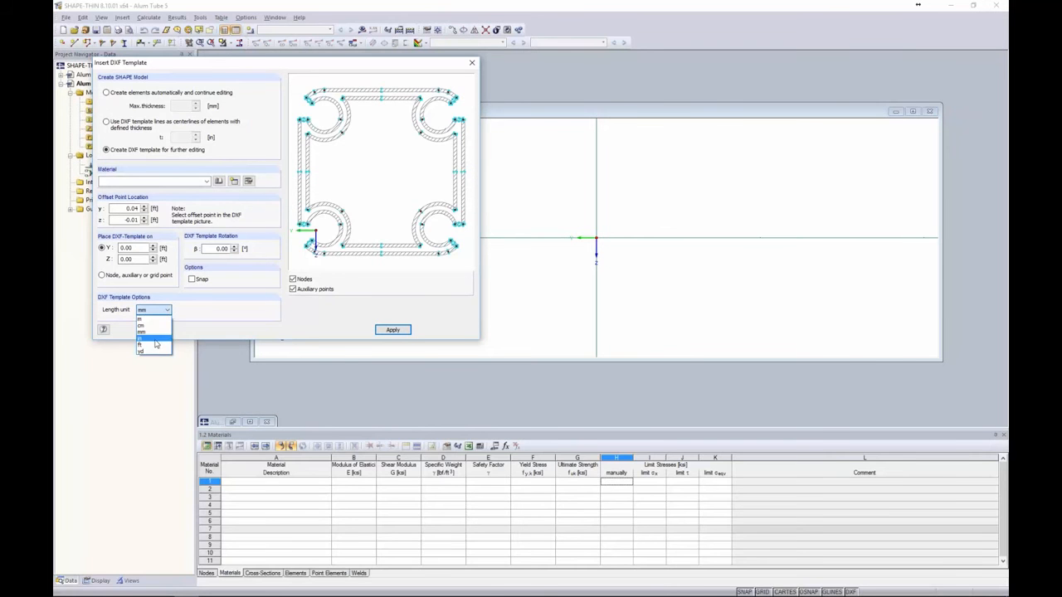
click(154, 338)
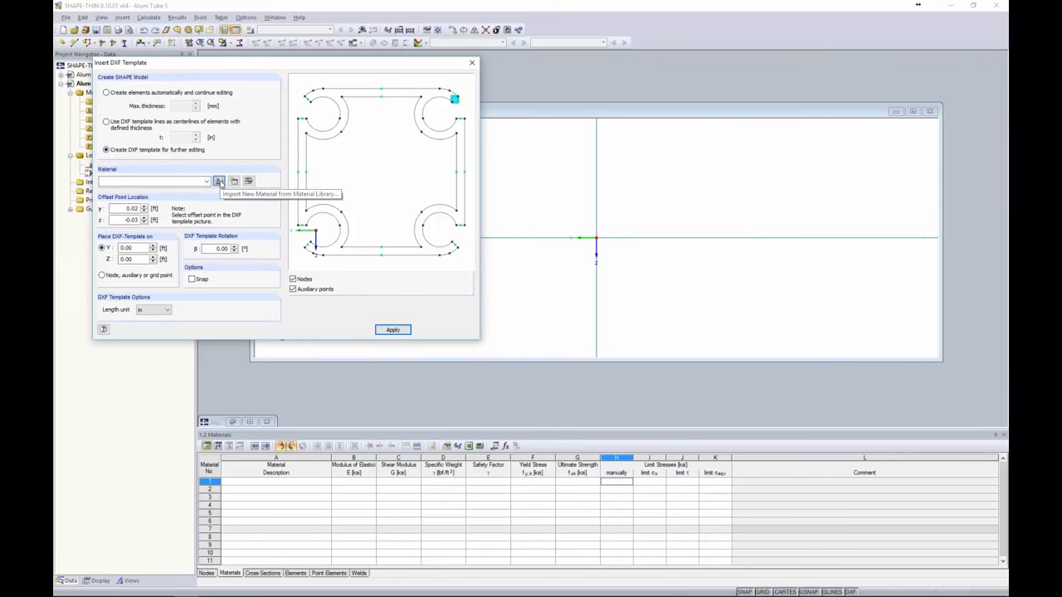
Step: Assign Aluminum 6061-T6, T6510, T6511-B221 (Extrusion), Note 1 from the ASTM ADM 2015 materials, filtering by the USA favorites group
click(219, 182)
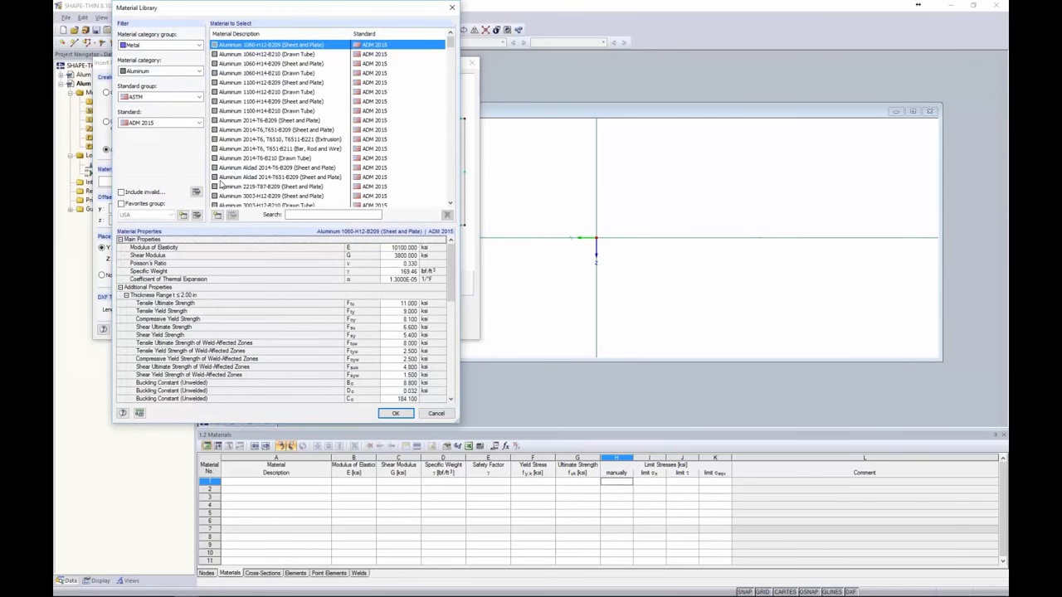
click(140, 48)
click(143, 72)
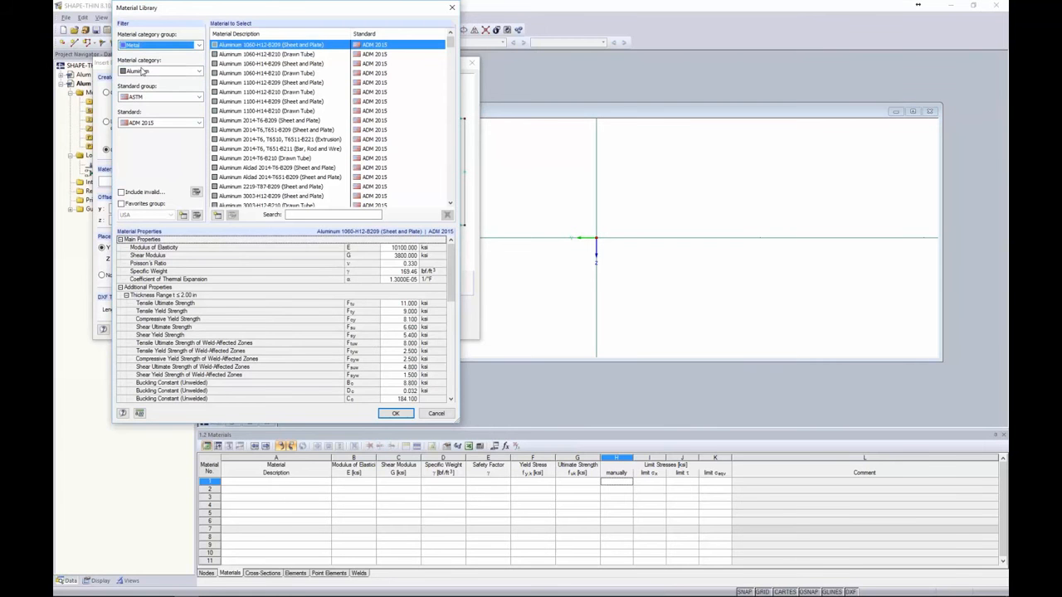
click(155, 97)
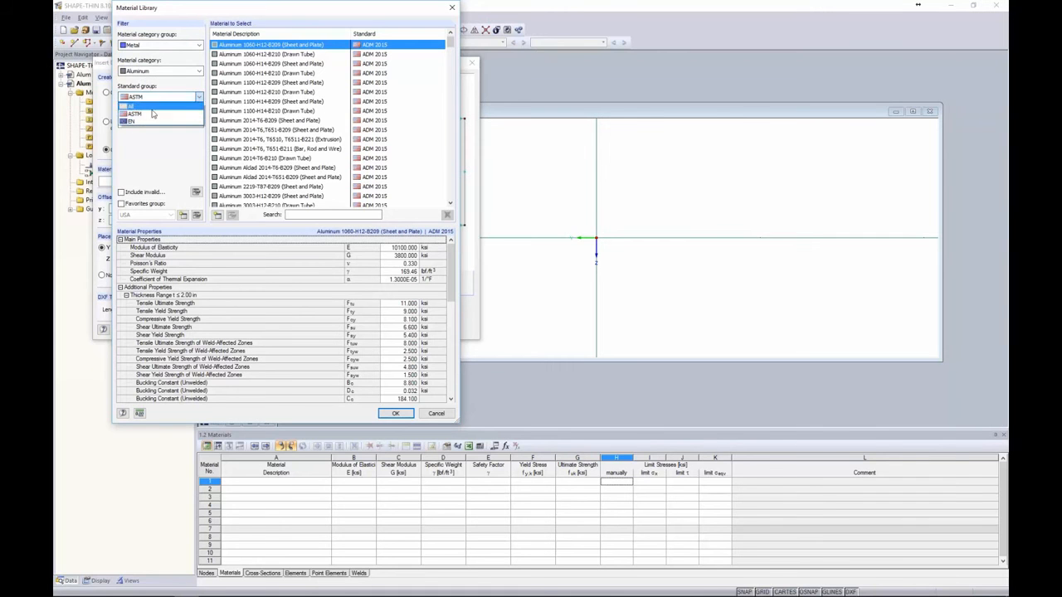
click(152, 113)
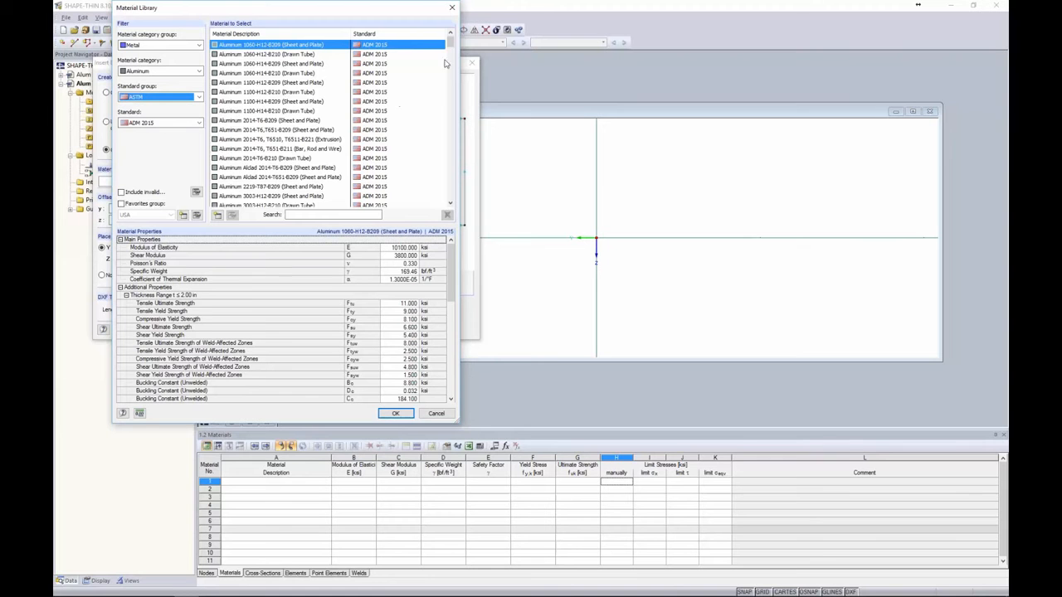
drag(451, 43, 446, 197)
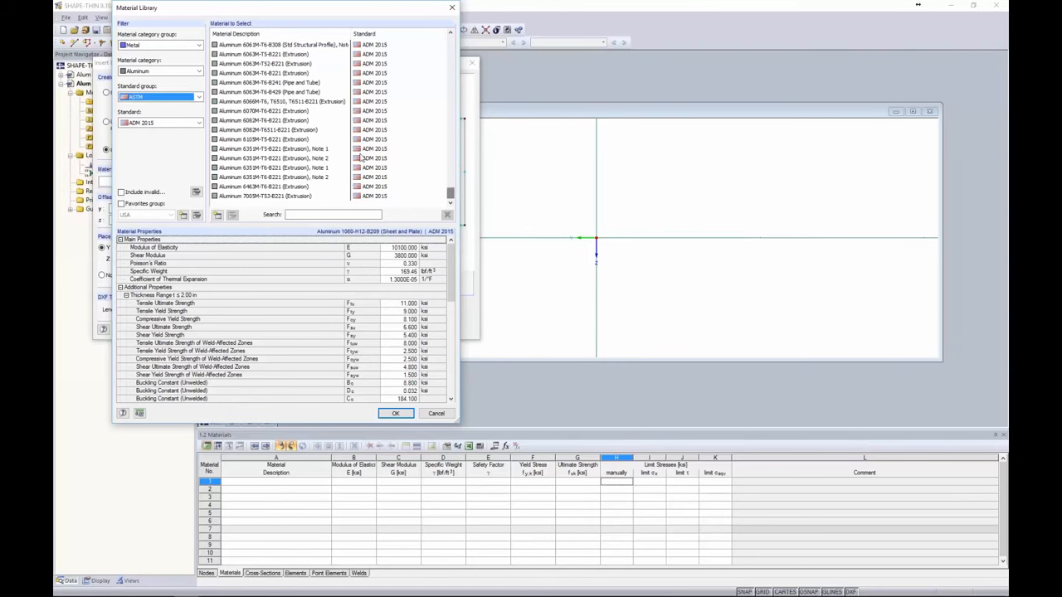
click(122, 204)
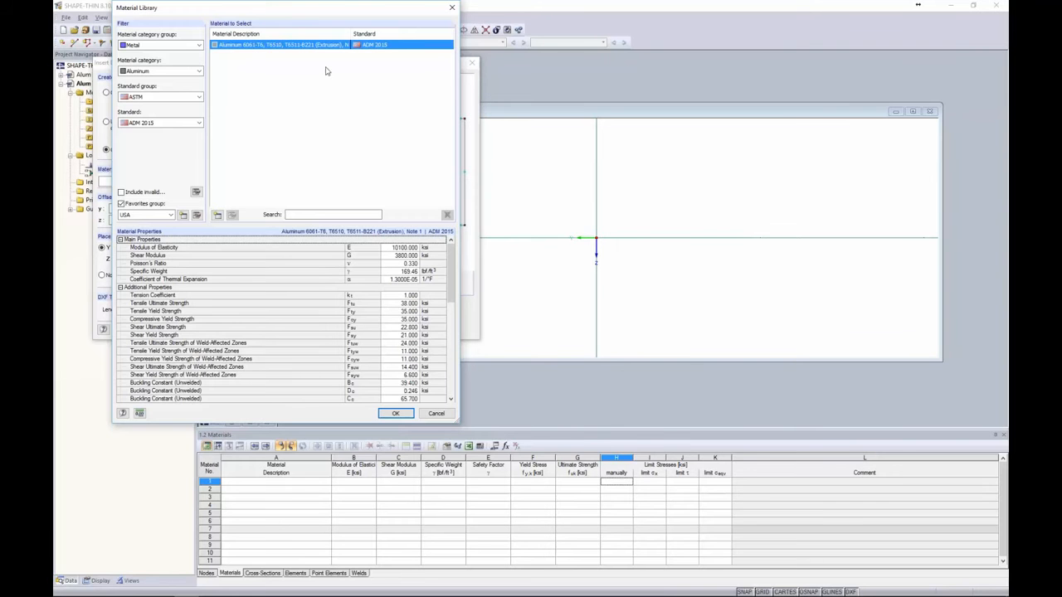
mouse_move(453, 250)
mouse_down()
mouse_move(443, 352)
mouse_move(451, 246)
mouse_up()
click(394, 413)
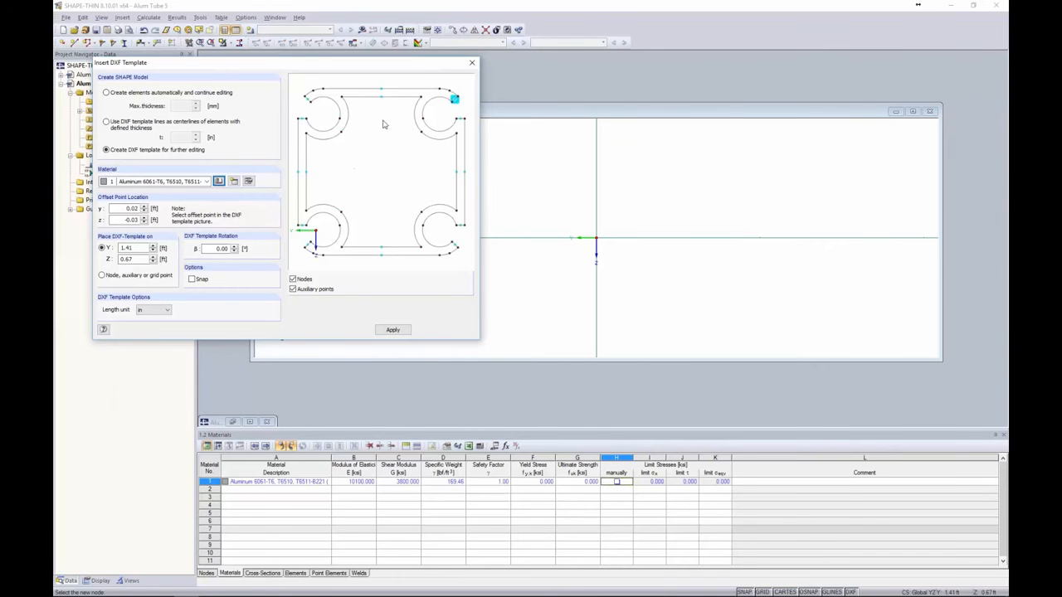
Step: Place the DXF template with the midpoint of its upper outer edge at the origin (Y 0.00, Z 0.00) and finish the insertion
click(381, 90)
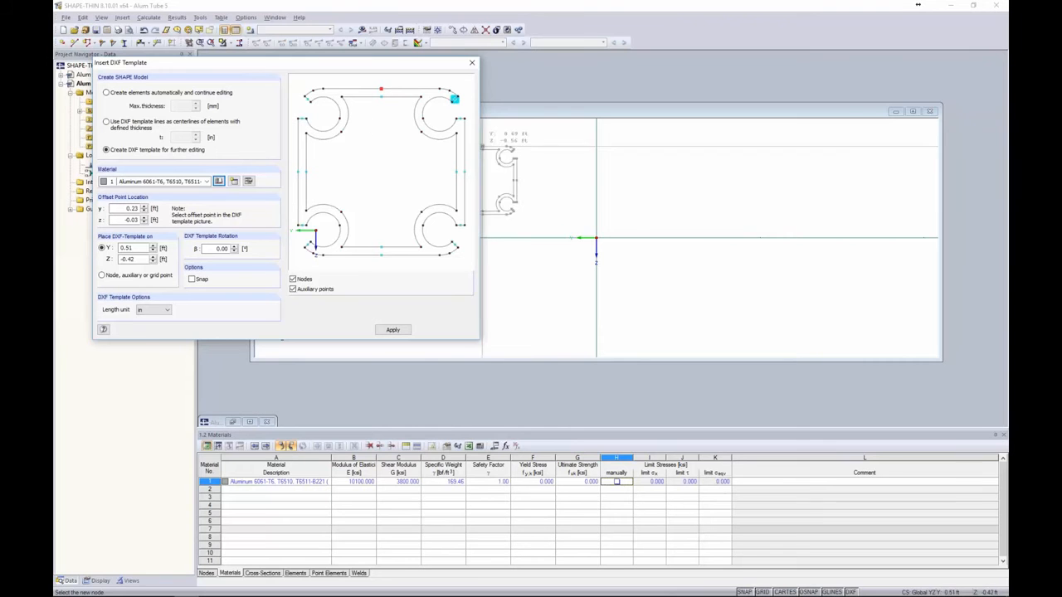
click(596, 238)
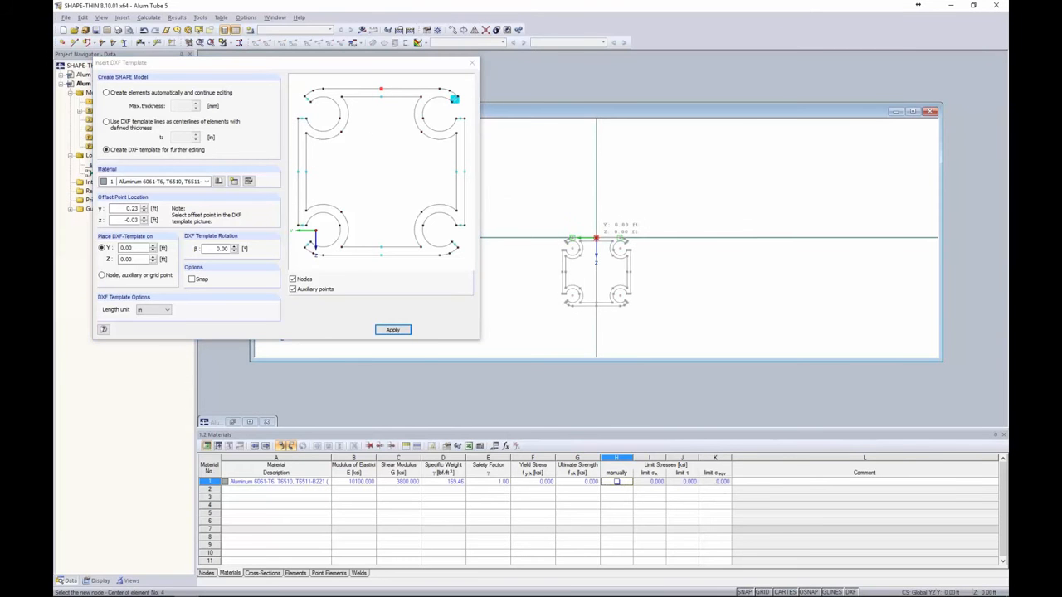
key(Escape)
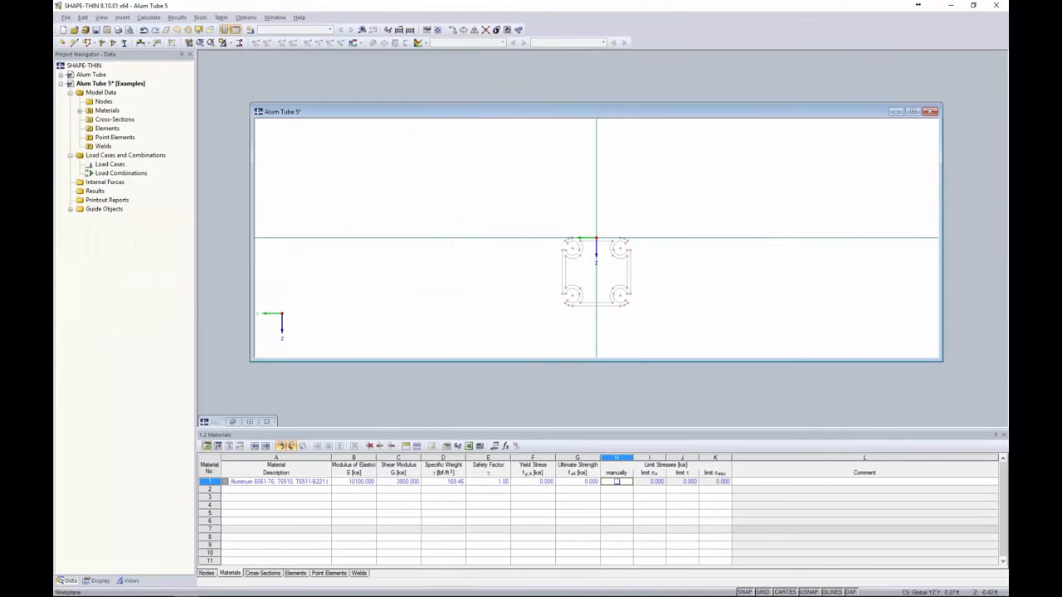
Step: Maximize the model window and examine the imported outline around the two upper corner grooves
double_click(555, 112)
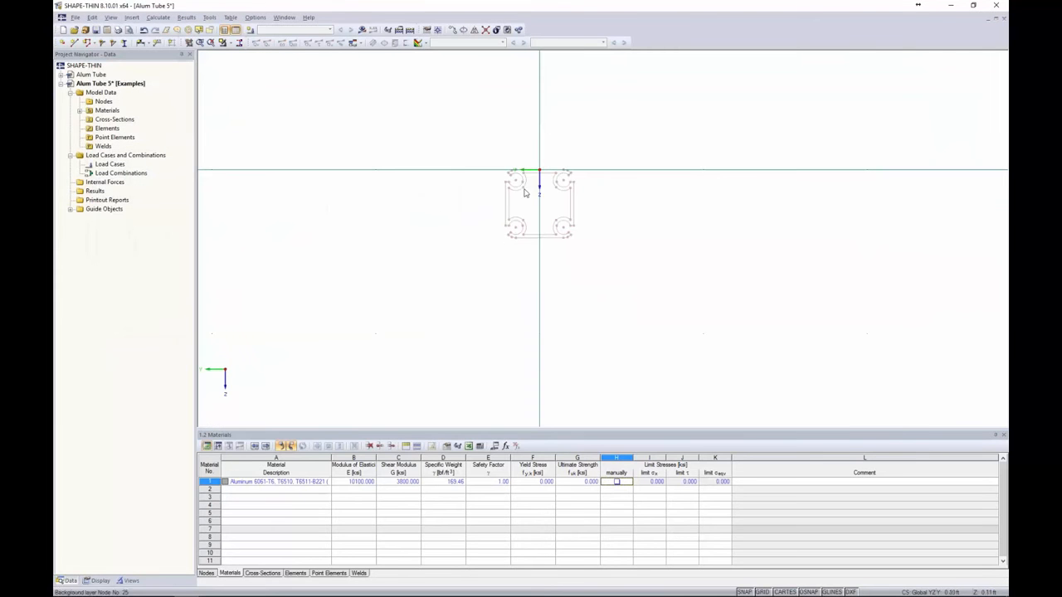
scroll(537, 180, up, 2)
scroll(538, 181, up, 2)
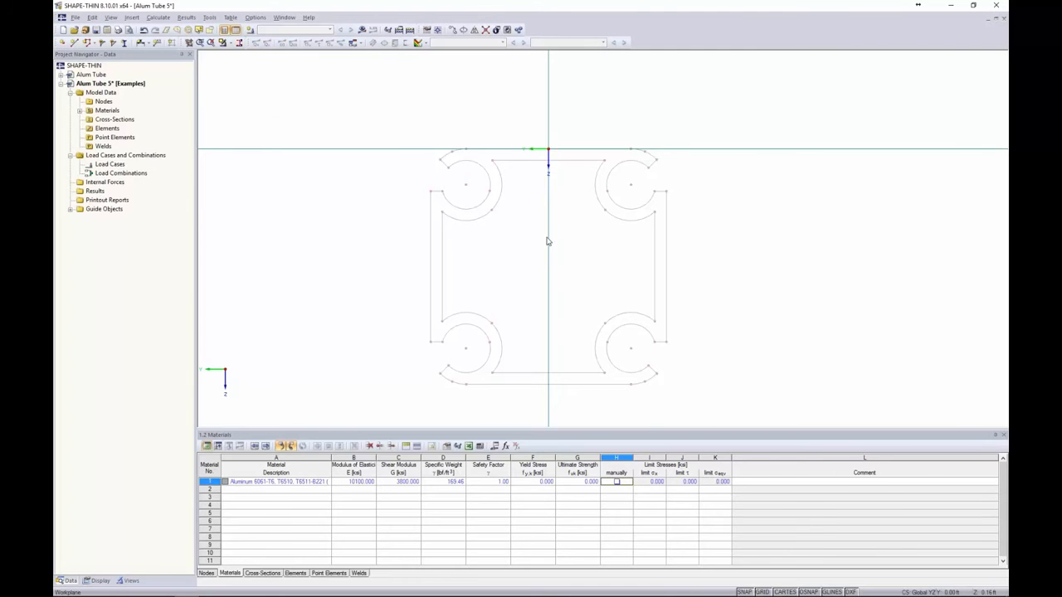
middle_drag(547, 239, 540, 225)
scroll(473, 207, up, 4)
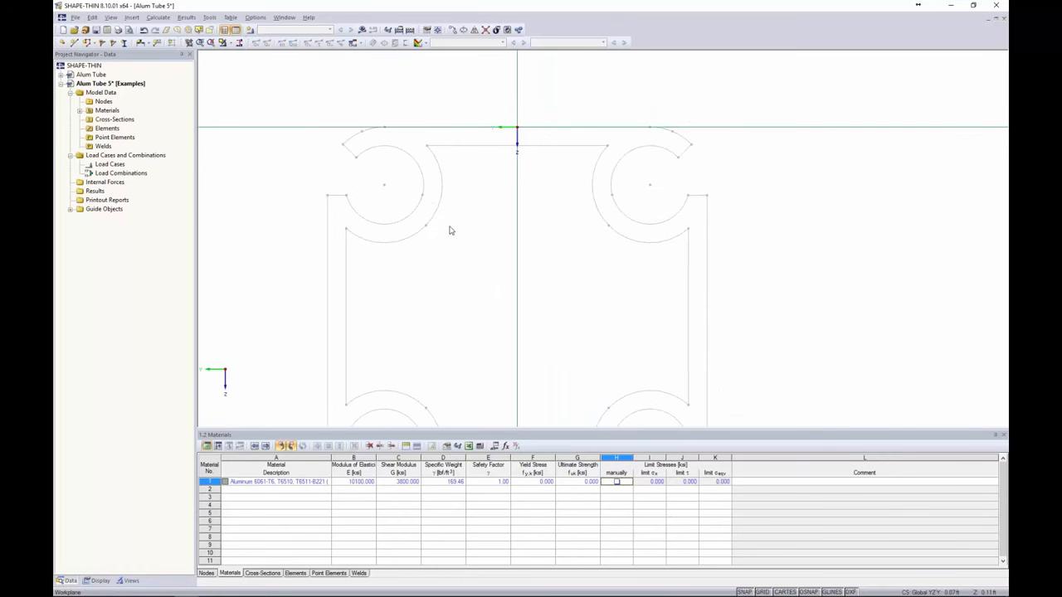
scroll(450, 229, up, 3)
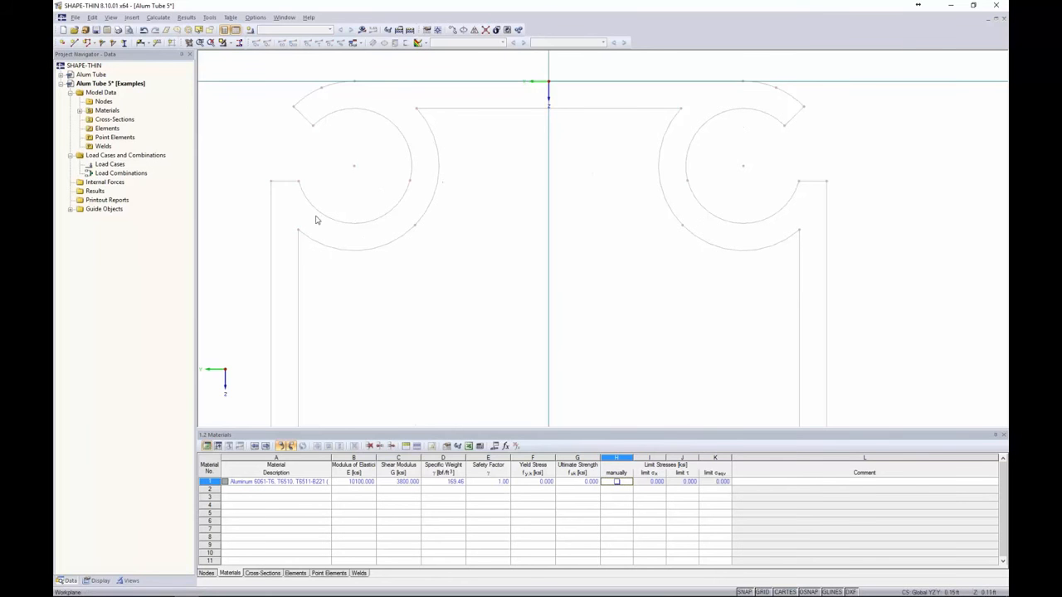
scroll(289, 211, down, 3)
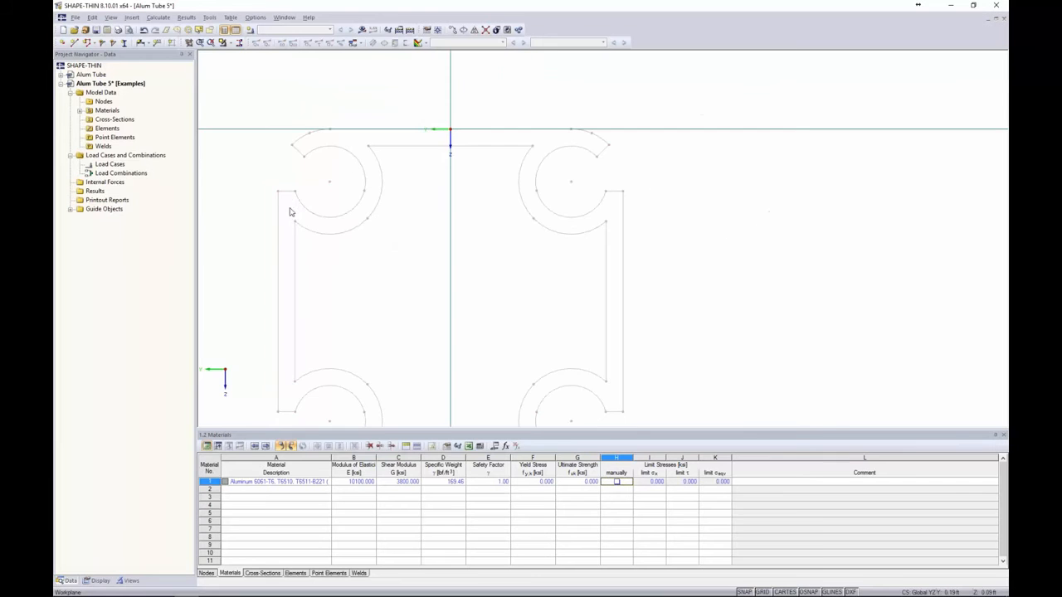
scroll(375, 197, up, 5)
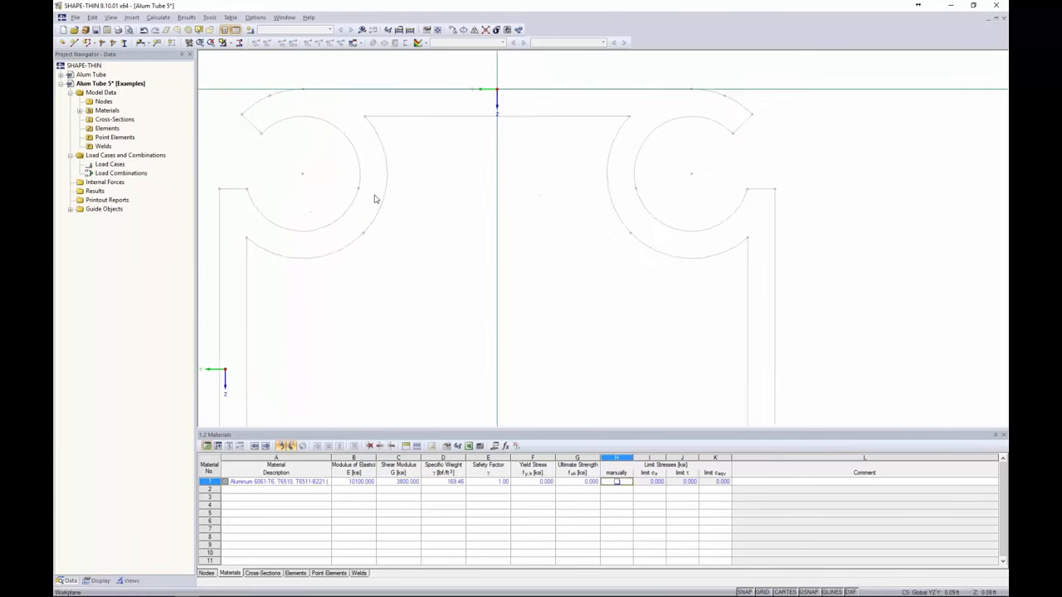
scroll(376, 197, down, 1)
middle_drag(491, 215, 549, 244)
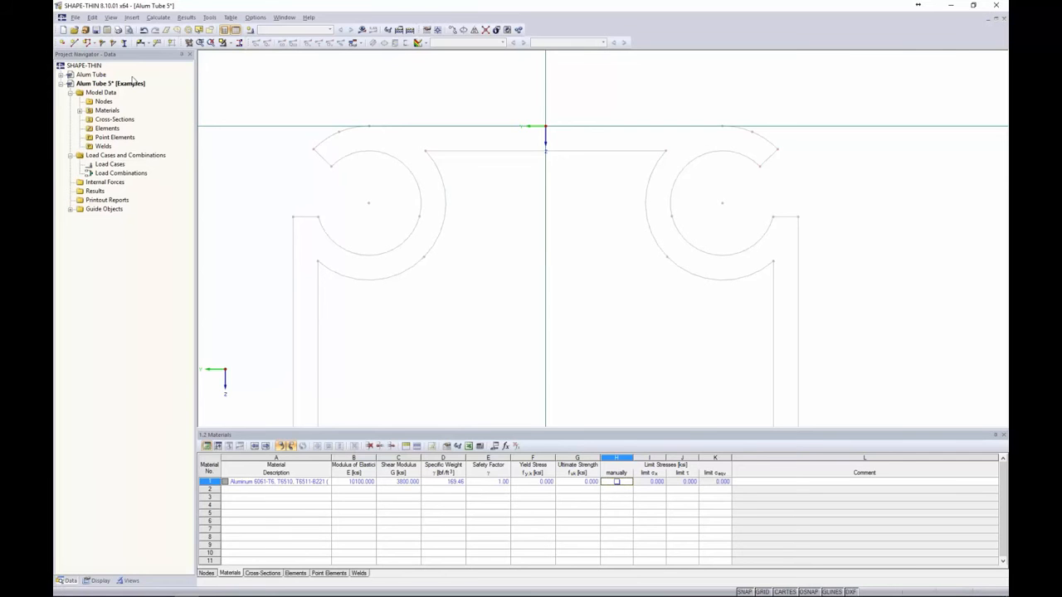
Step: Draw a single-line element with 0.00 in thickness across the upper-left corner ring, from the inner arc's node perpendicular to the outer arc
click(74, 44)
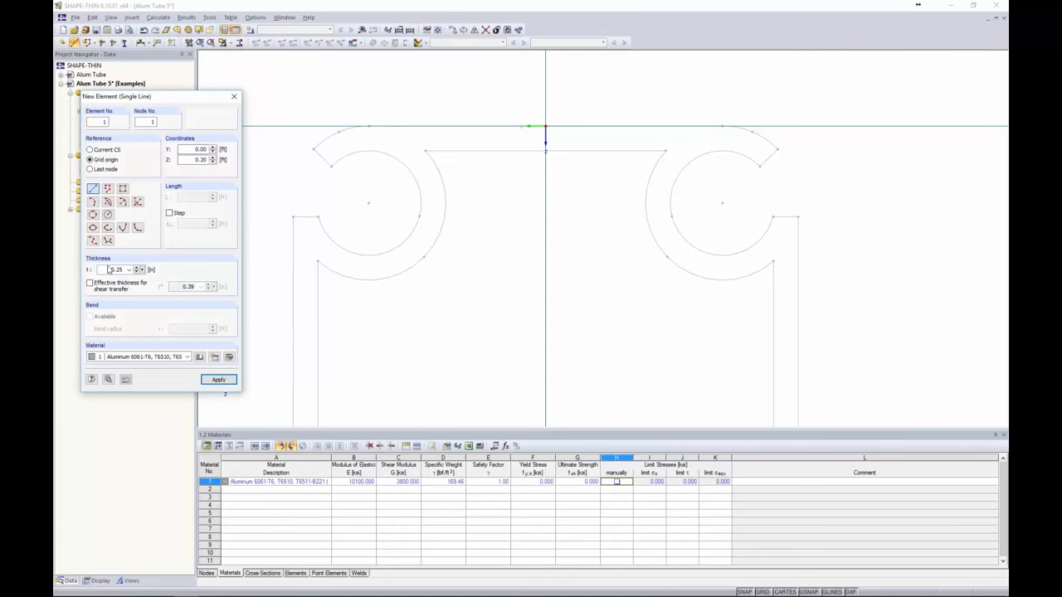
drag(108, 270, 137, 271)
text(00)
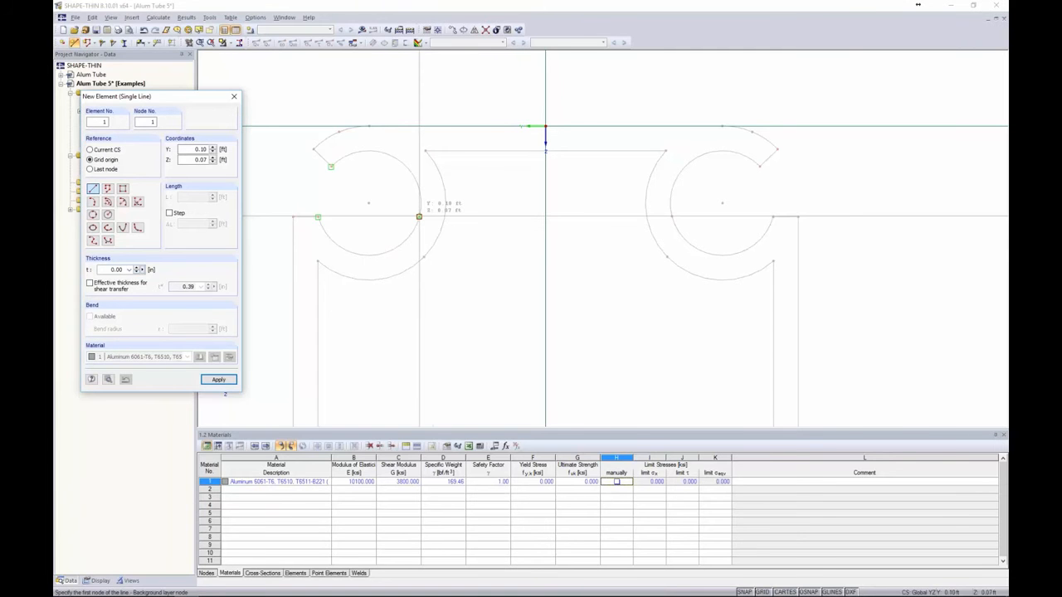
click(419, 216)
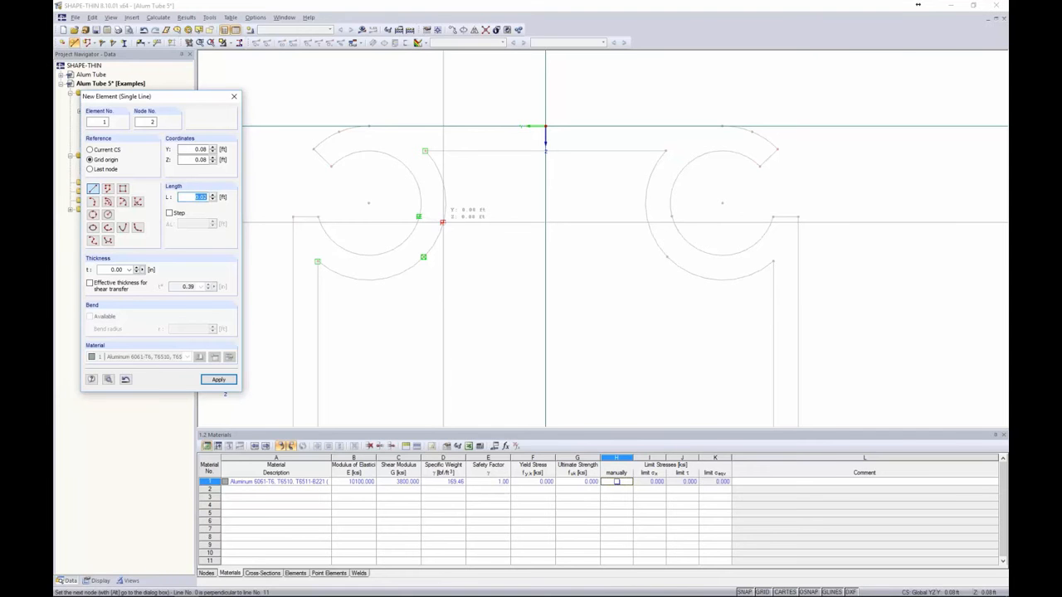
click(442, 222)
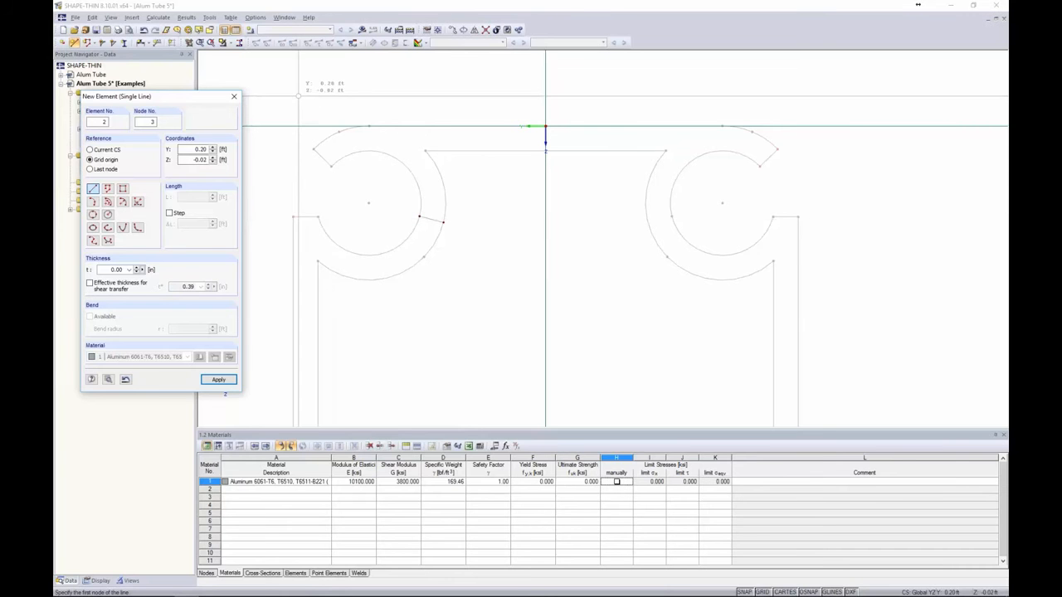
key(Escape)
Step: Divide the new cross line into two elements with one intermediate node
scroll(419, 222, up, 2)
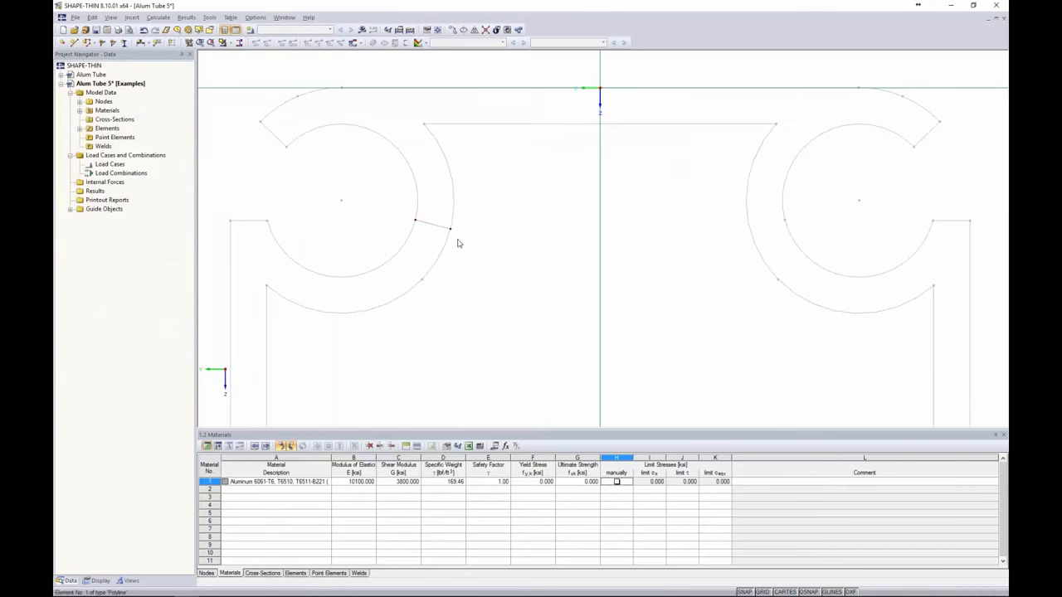
right_click(423, 223)
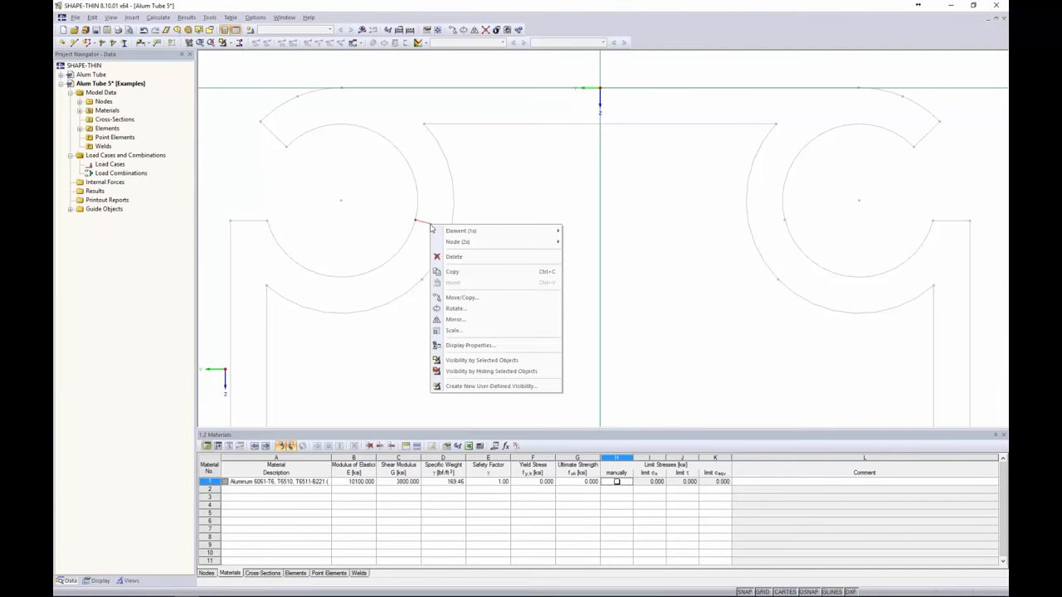
mouse_move(448, 232)
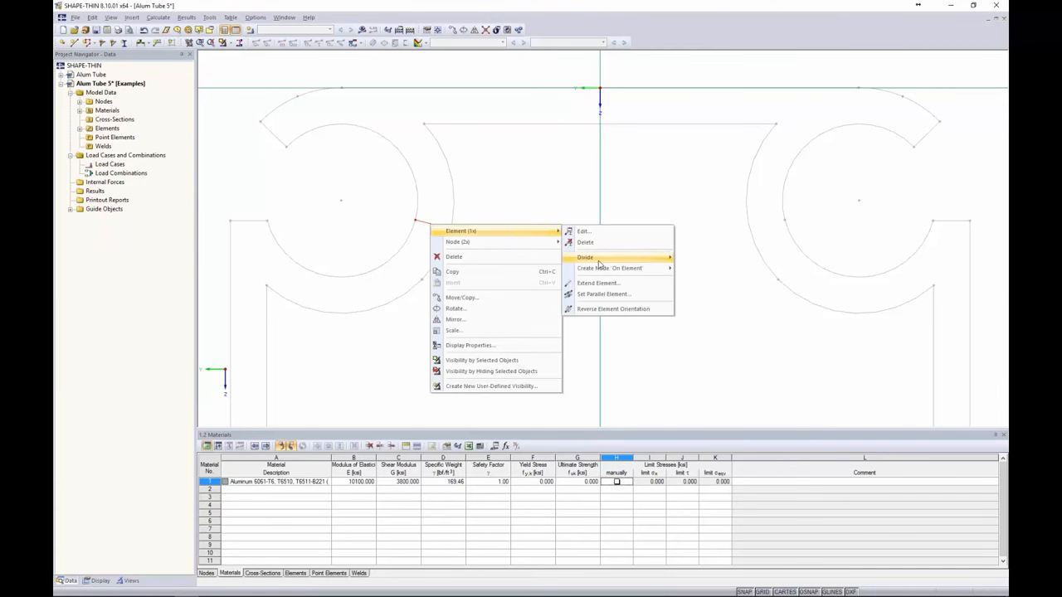
mouse_move(599, 259)
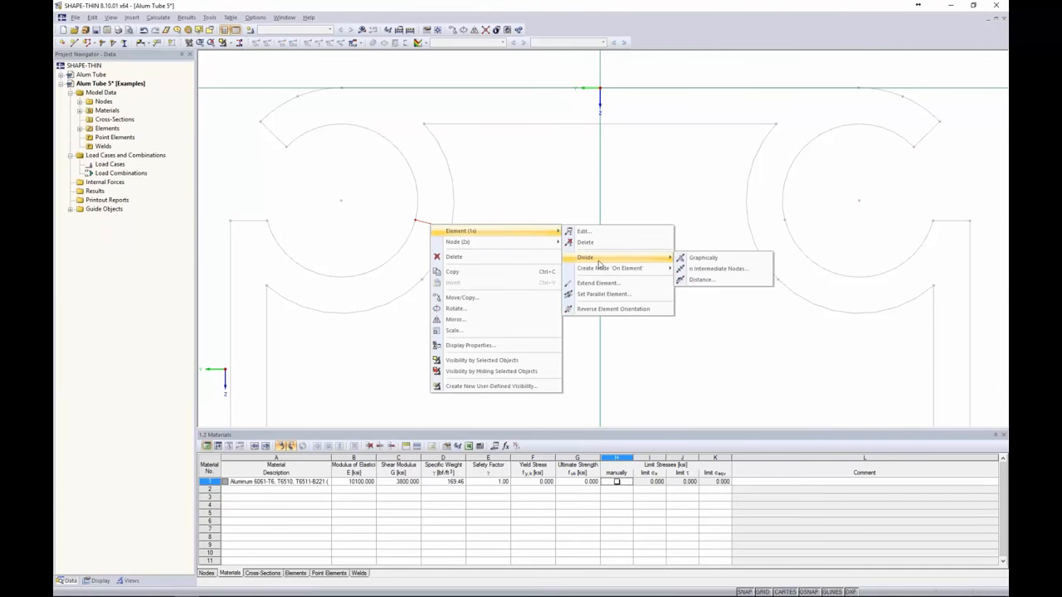
click(706, 271)
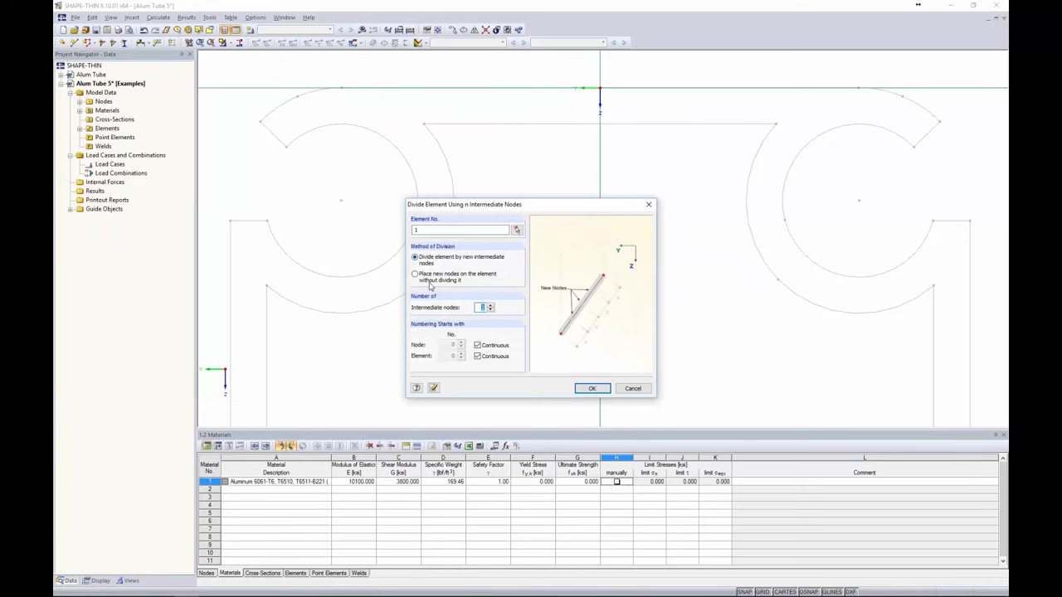
click(591, 389)
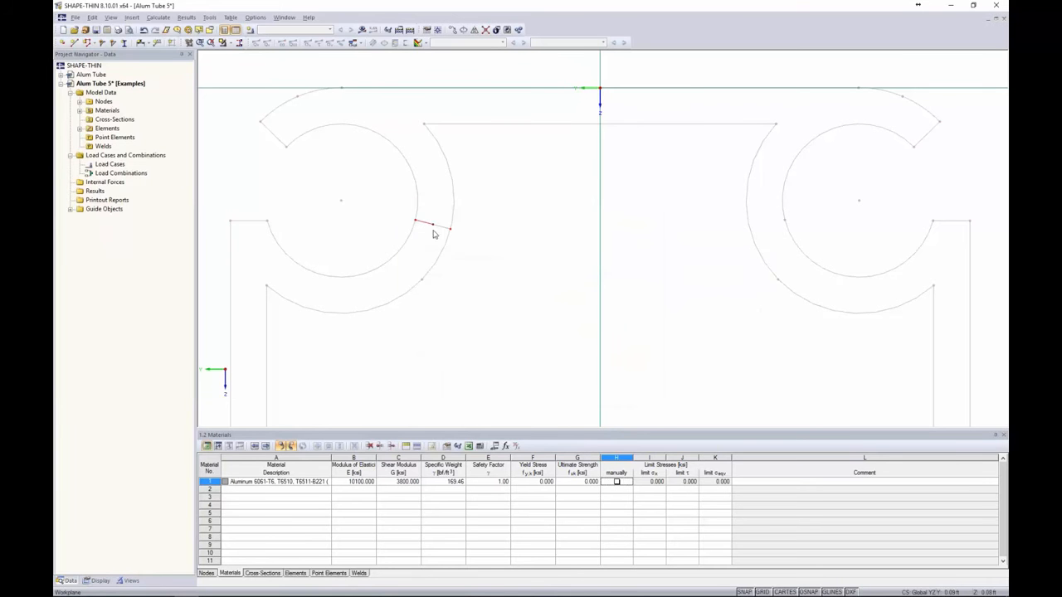
Step: Delete both halves of the divided line and their end nodes, keeping only the node midway between the arcs
scroll(432, 234, up, 2)
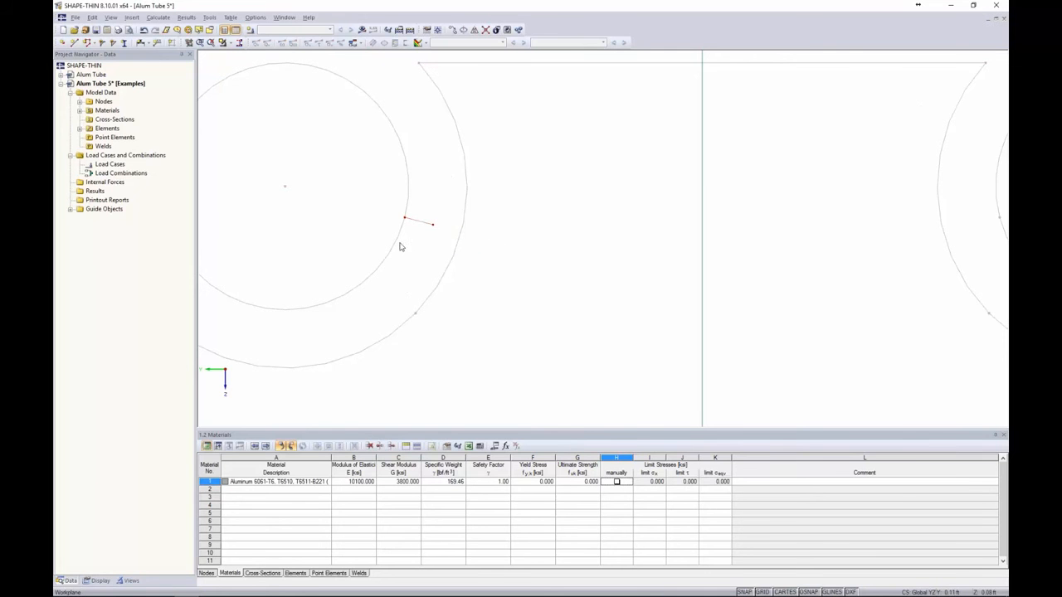
drag(415, 237, 390, 190)
key(Delete)
scroll(432, 229, down, 5)
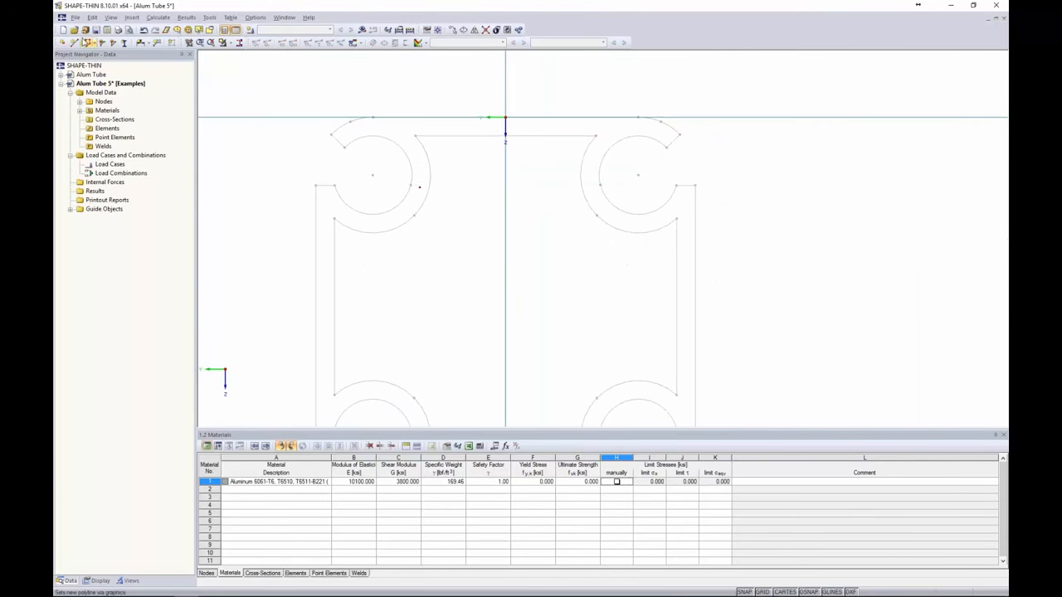
Step: Set a center line along the upper wall between its outline edges, using Set Elements with DXF Template
click(92, 17)
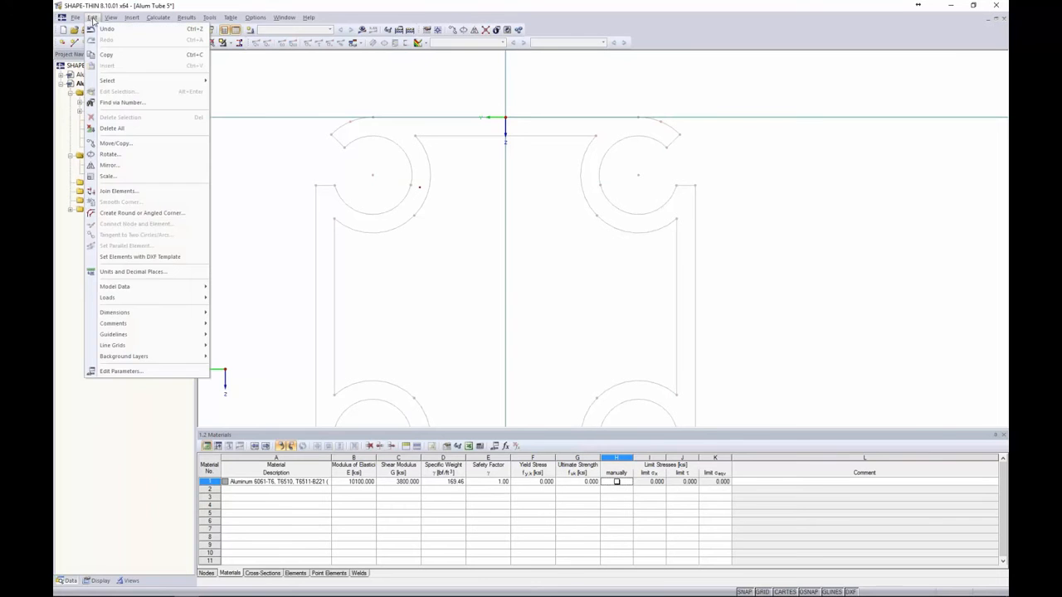
click(127, 260)
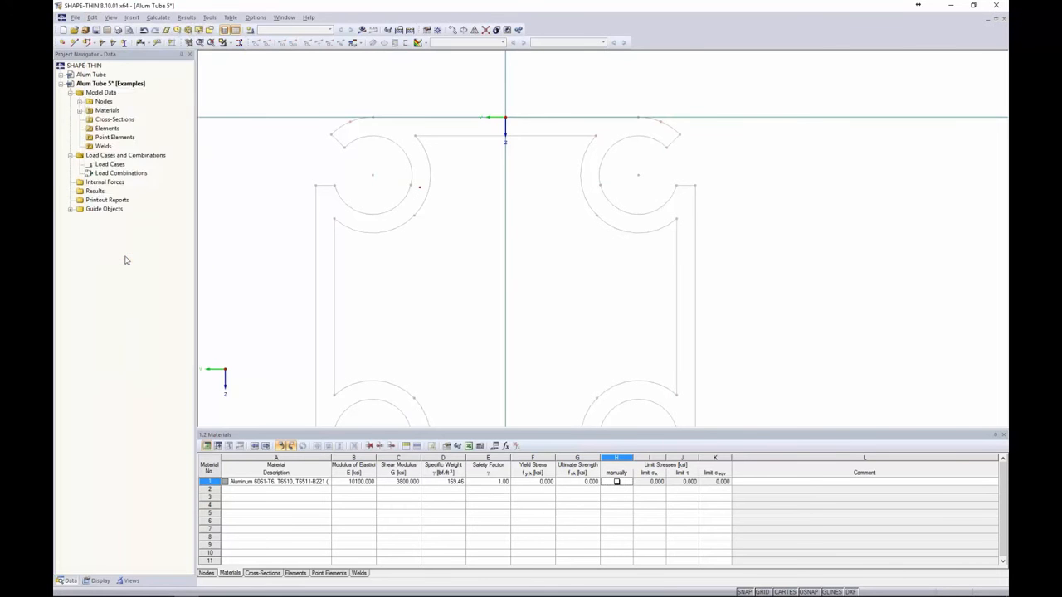
drag(247, 100, 246, 116)
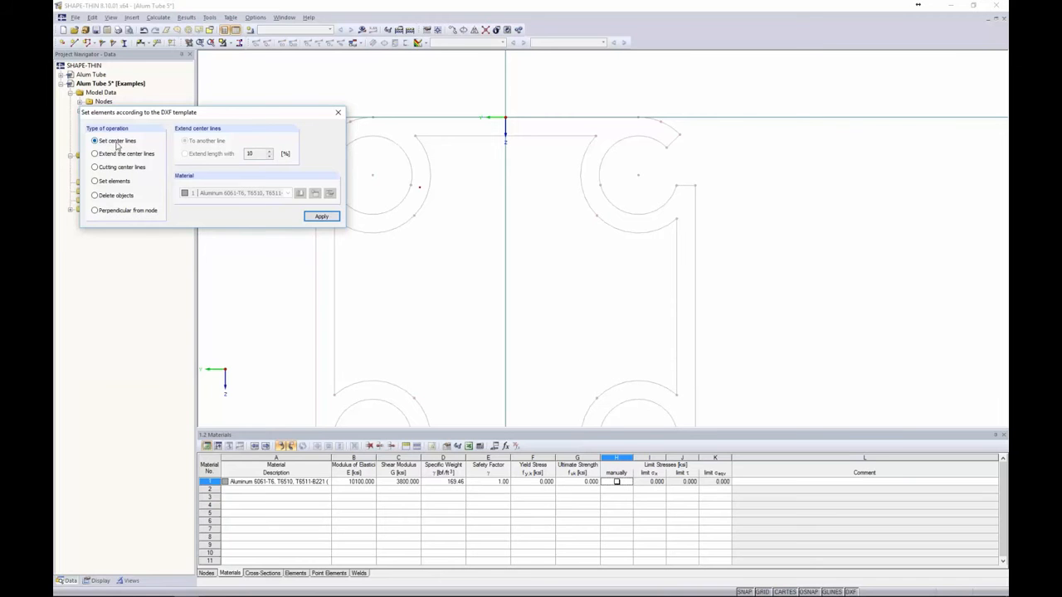
click(443, 135)
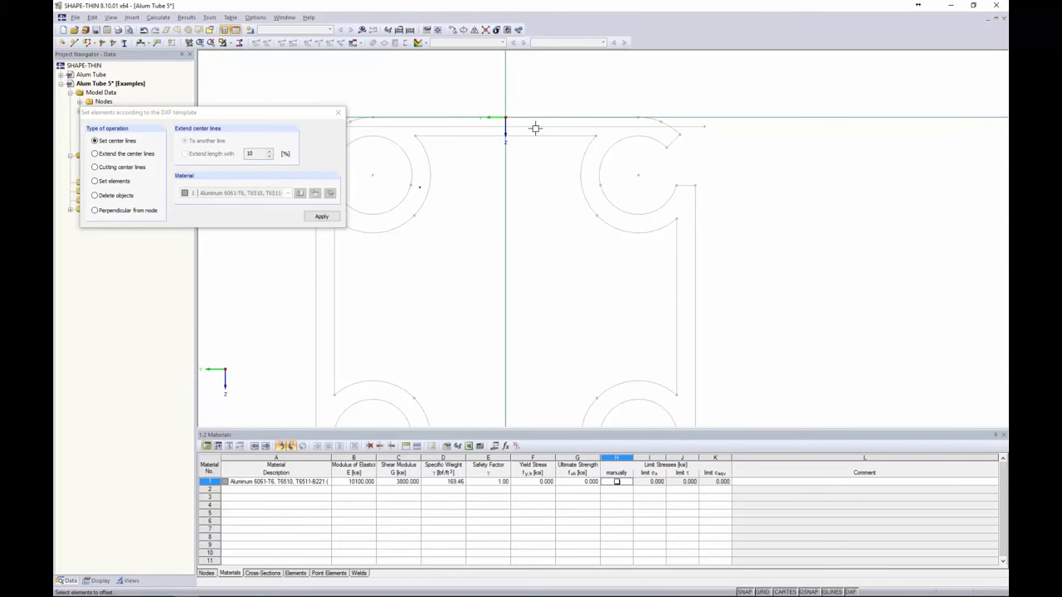
Step: Set center lines between the outline edges of both side walls and the lower wall
middle_drag(460, 204, 579, 175)
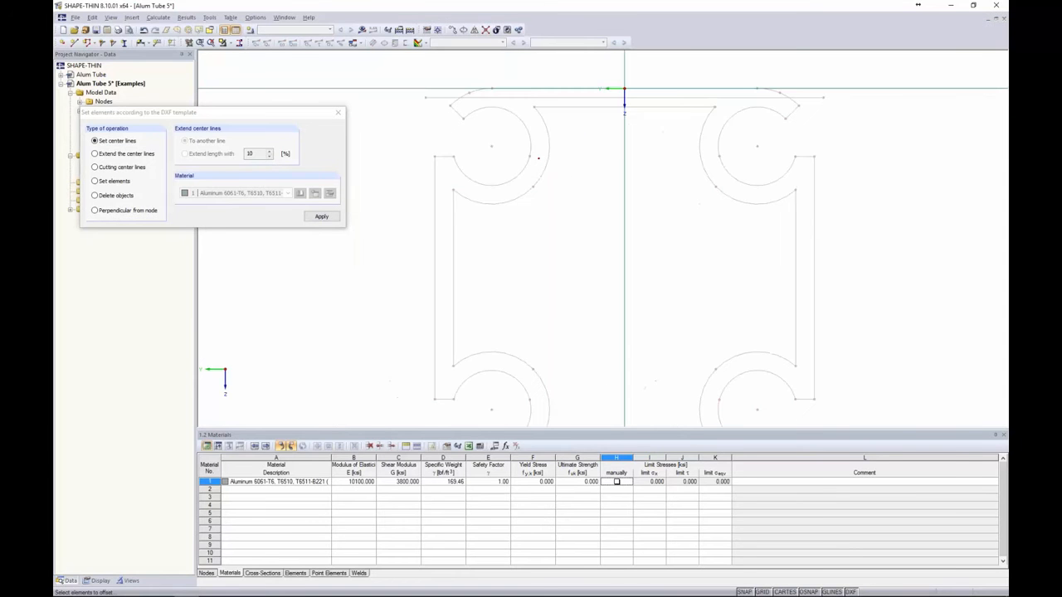
click(435, 224)
middle_drag(795, 245, 736, 233)
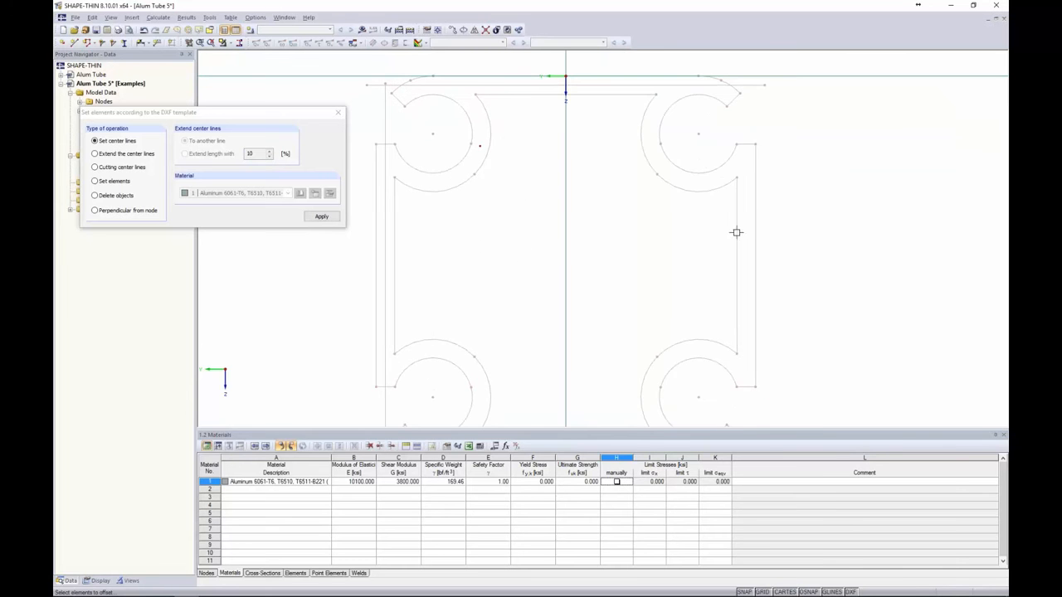
click(755, 232)
middle_drag(561, 421, 575, 311)
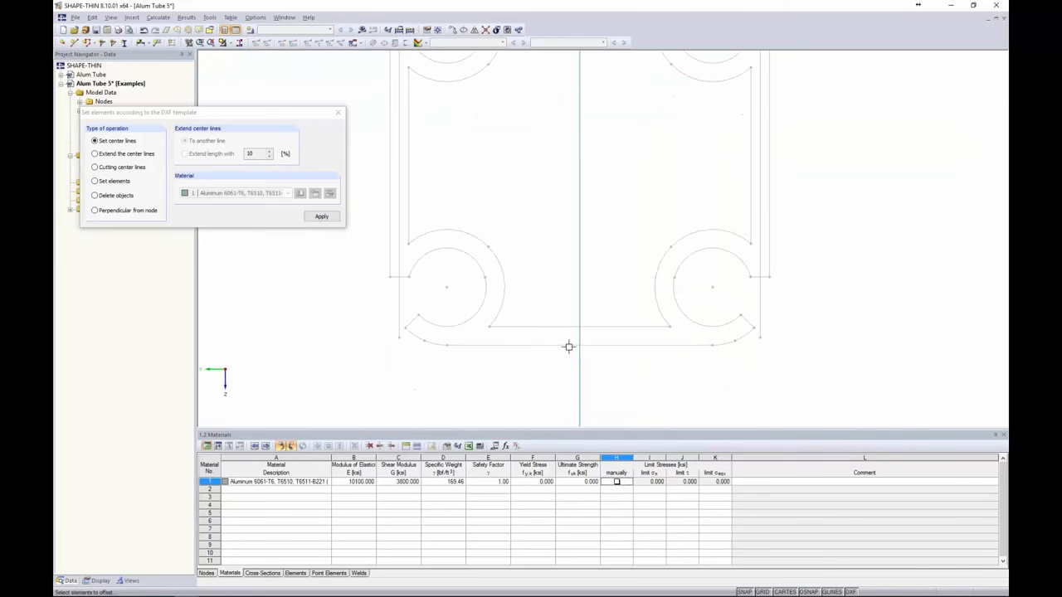
click(569, 345)
click(575, 328)
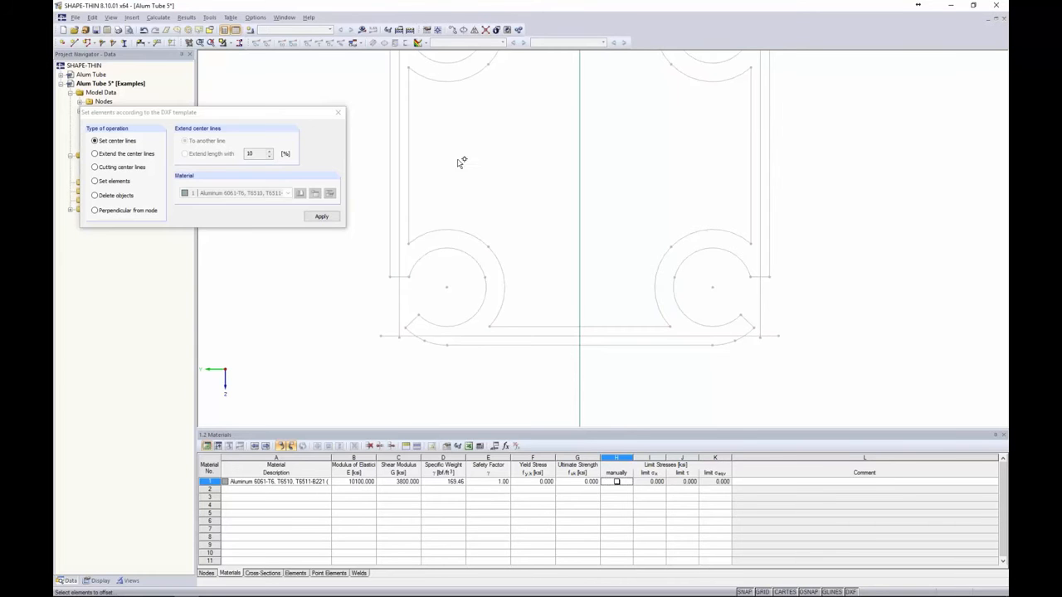
key(Escape)
Step: Draw a 0.25 in thick three-node arc around the upper-left ring, from the slanted end edge's midpoint through the mid-ring node to the side wall's center line
scroll(462, 160, down, 1)
middle_drag(482, 157, 449, 275)
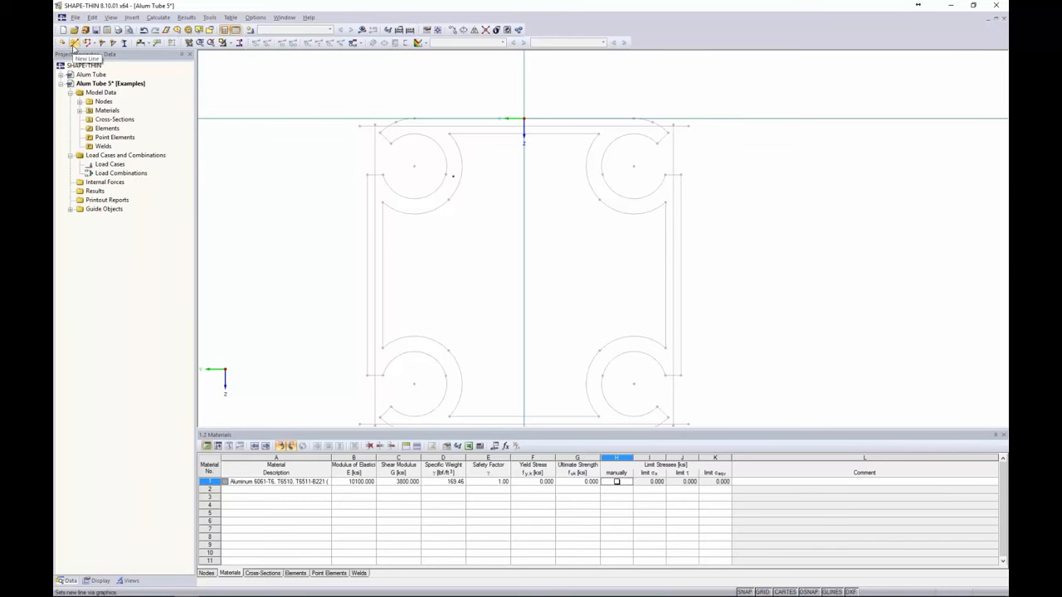
click(73, 42)
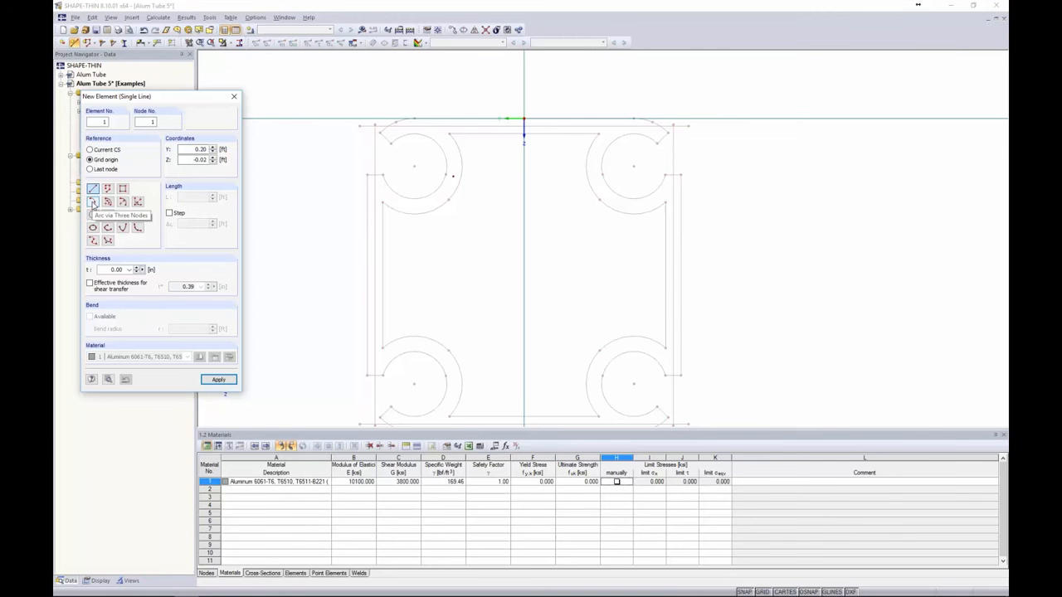
click(93, 202)
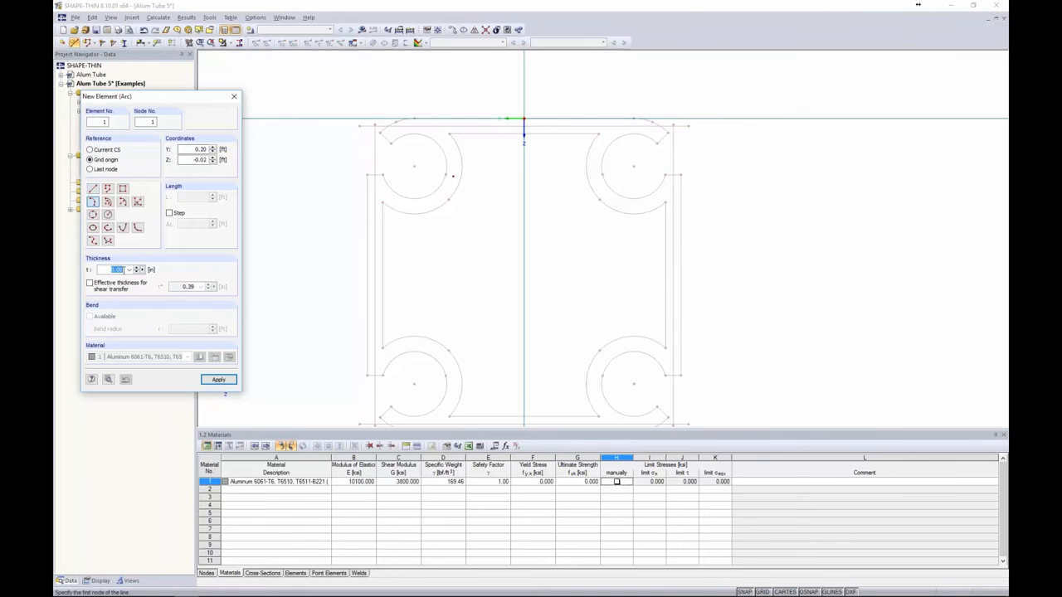
text(0.25)
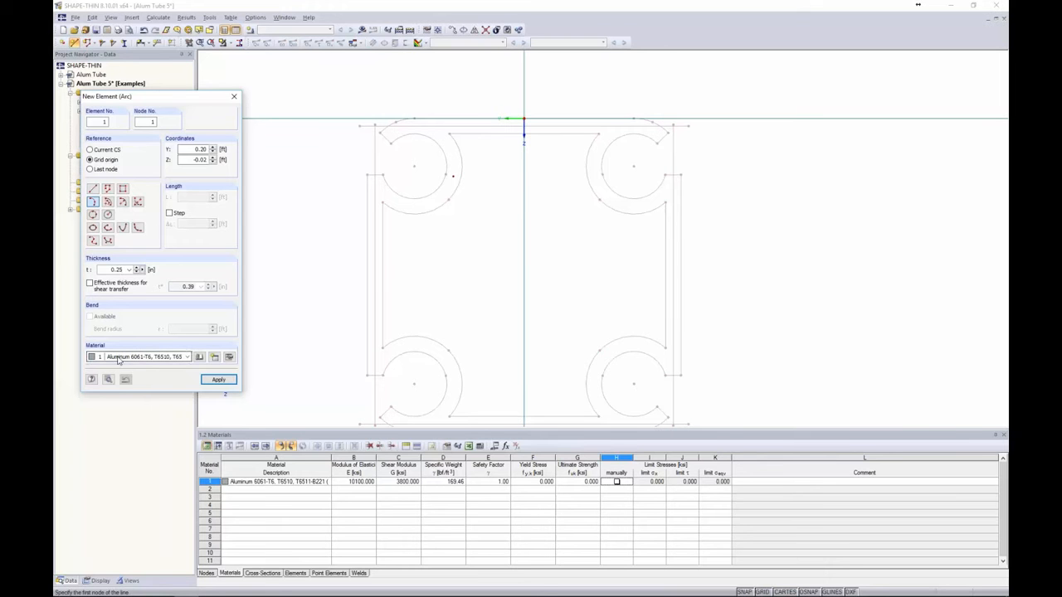
scroll(388, 137, up, 3)
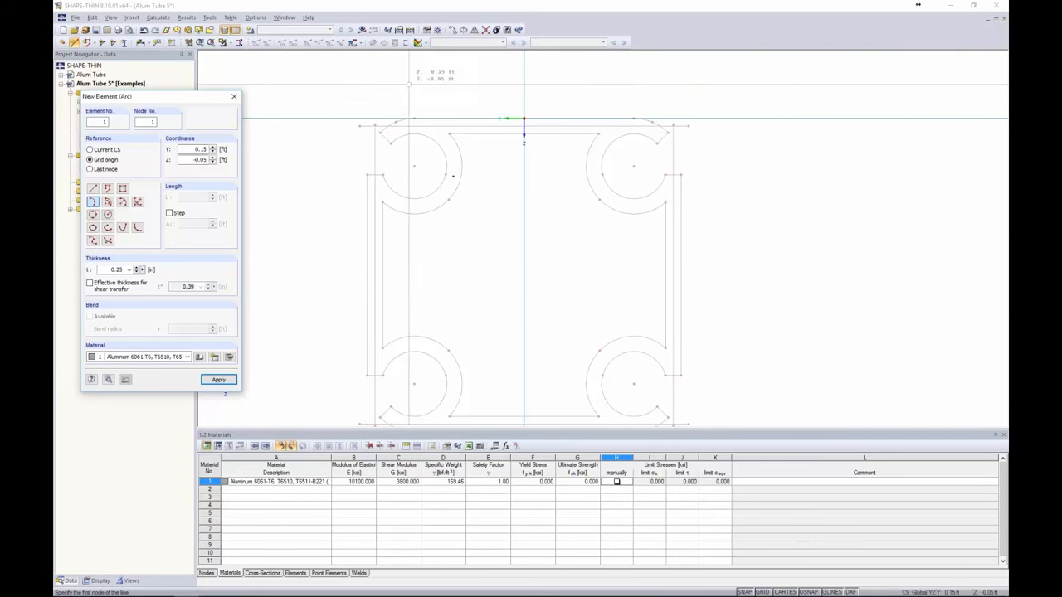
scroll(388, 137, up, 2)
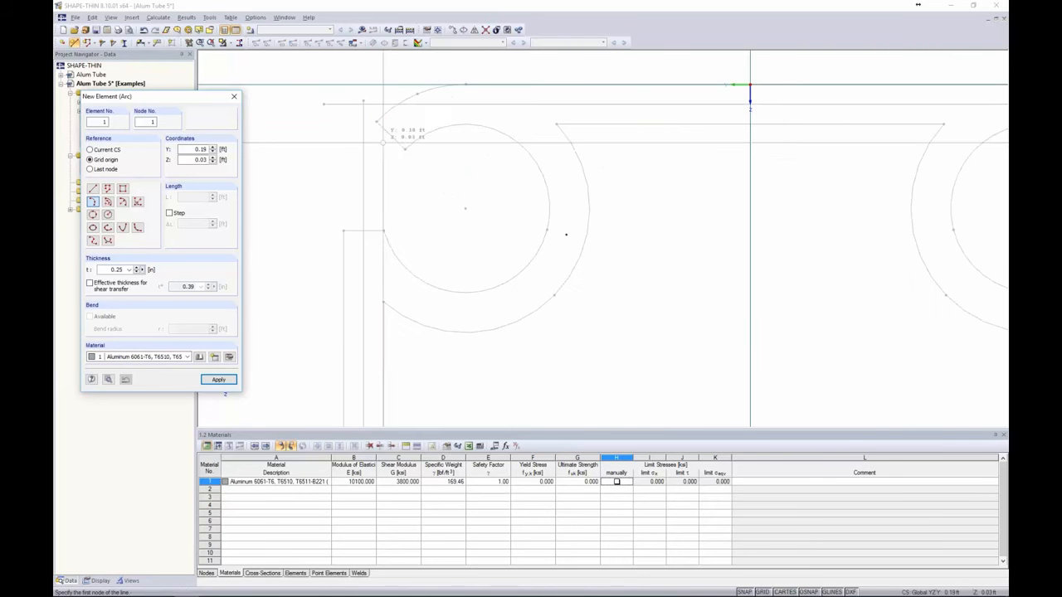
click(390, 134)
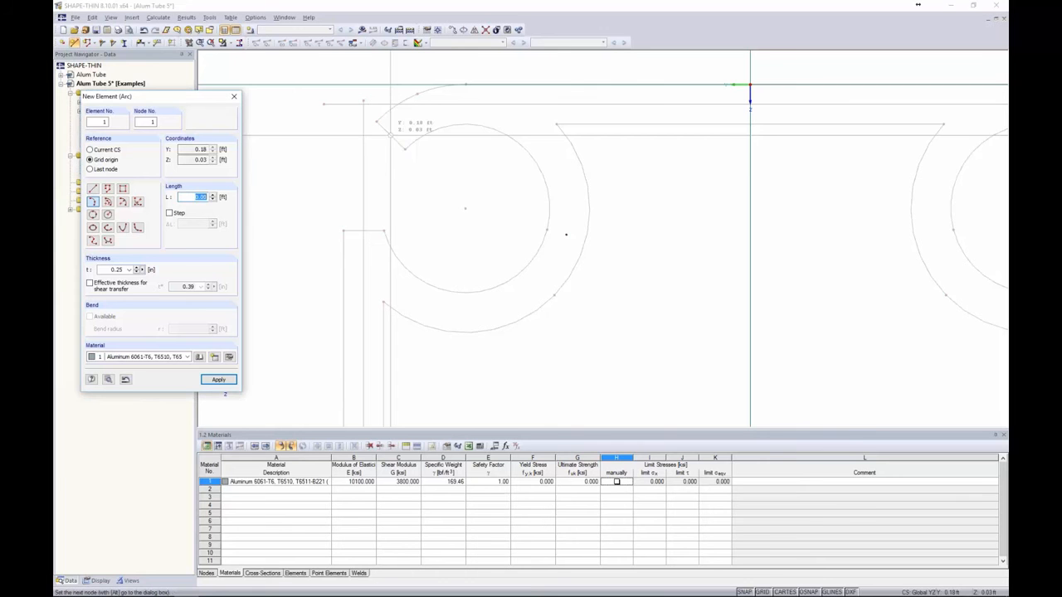
click(565, 234)
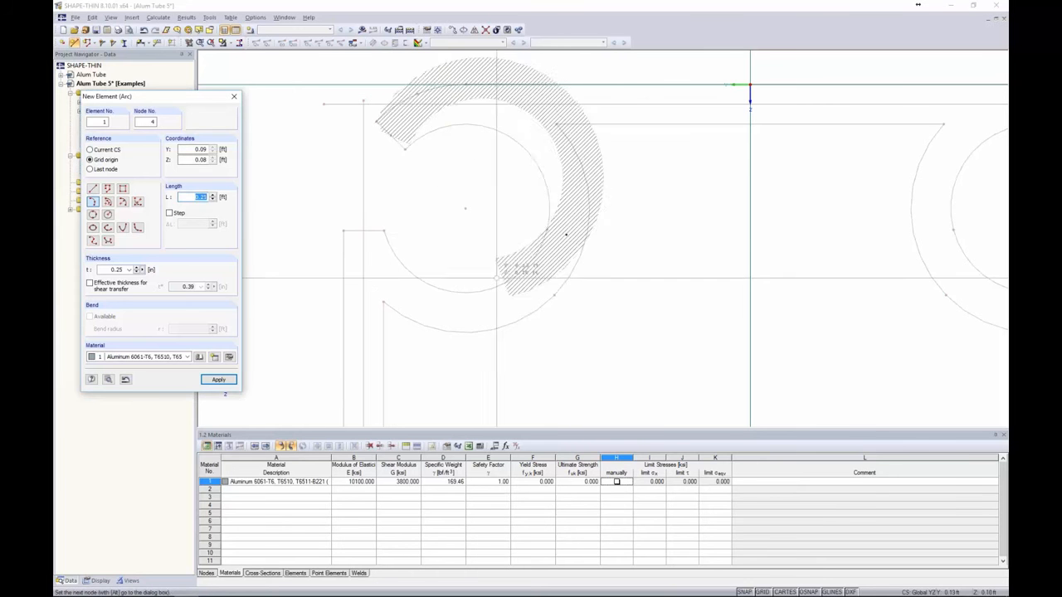
click(363, 232)
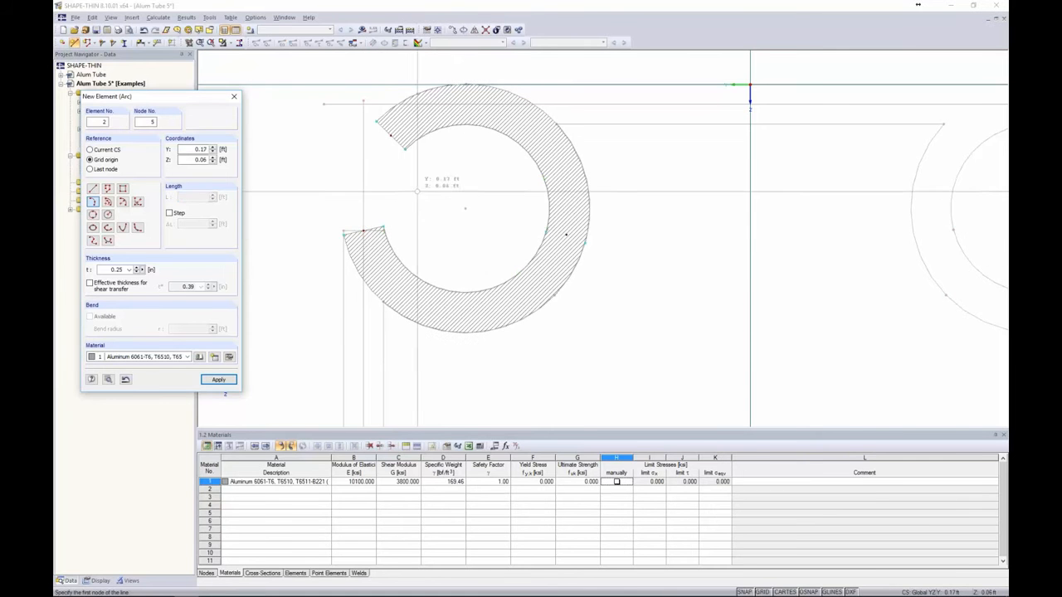
key(Escape)
Step: Draw a 0.25 in thick single-line element from the upper wall's center-line midpoint to its intersection with the arc above the ring's center
scroll(418, 192, down, 5)
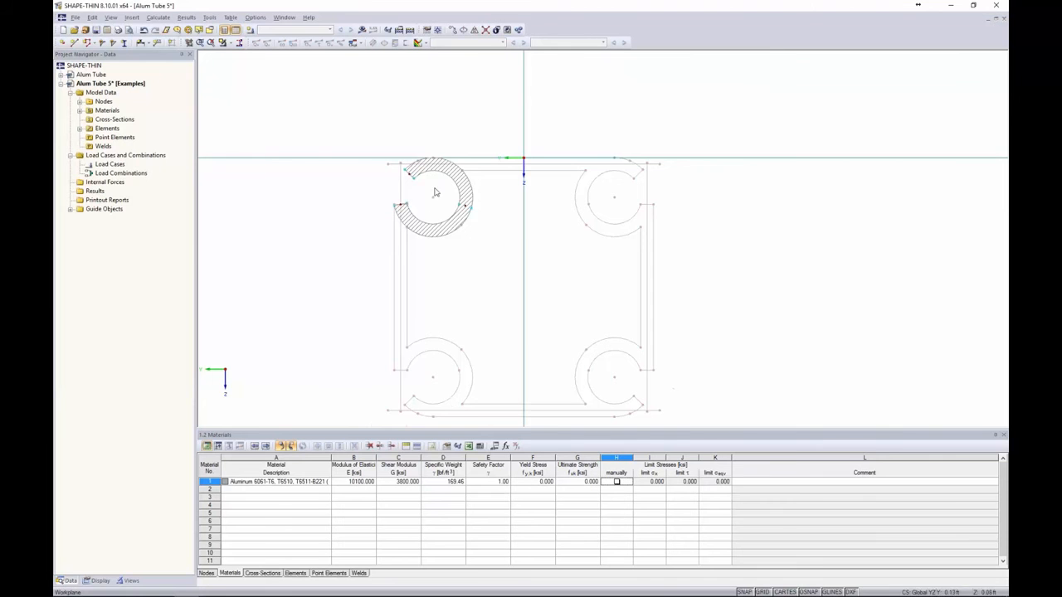
click(463, 183)
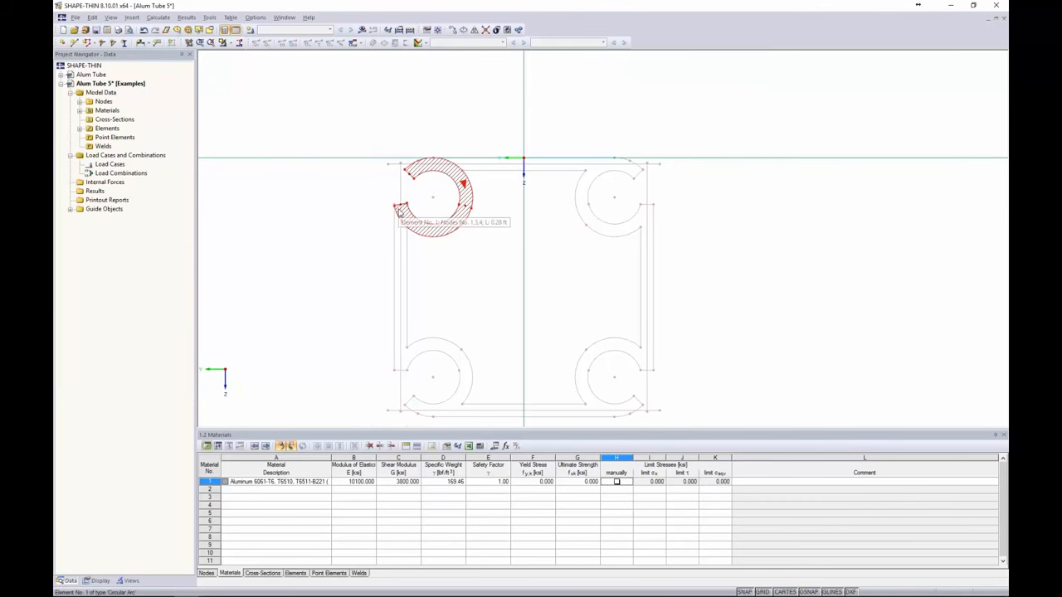
key(Escape)
click(74, 43)
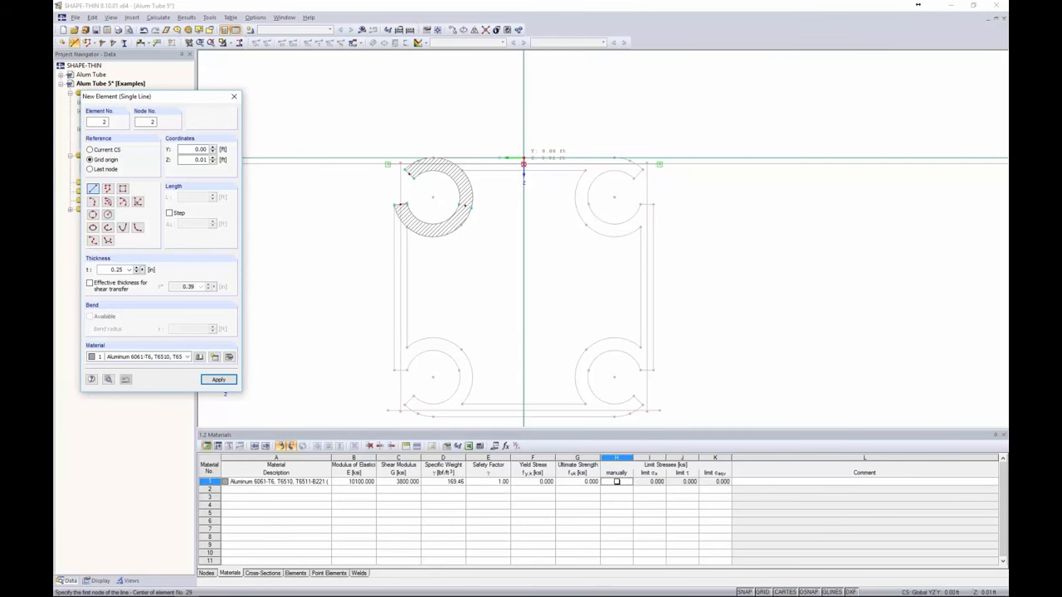
click(523, 164)
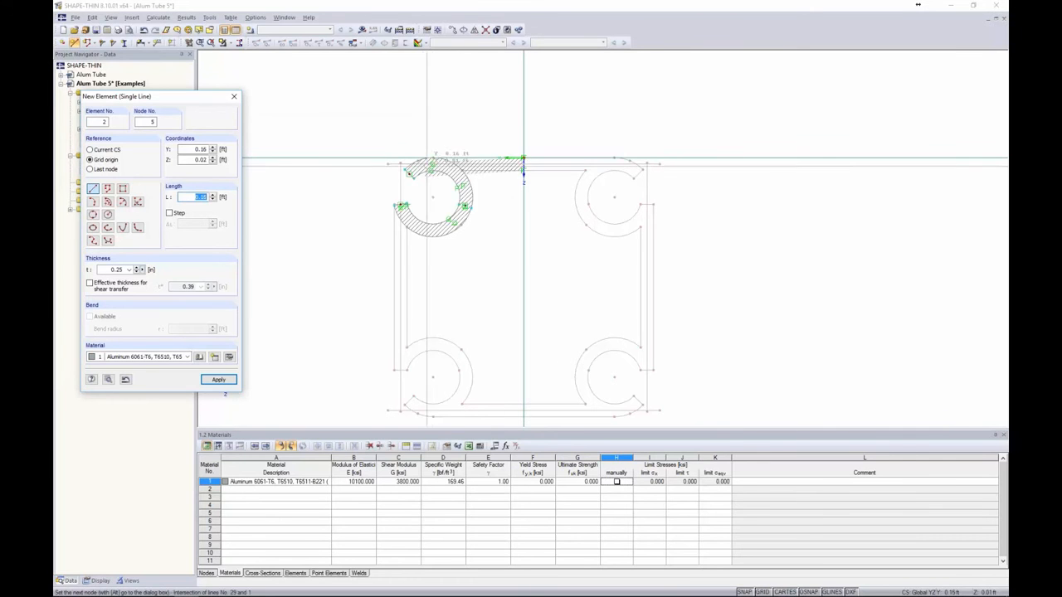
click(432, 163)
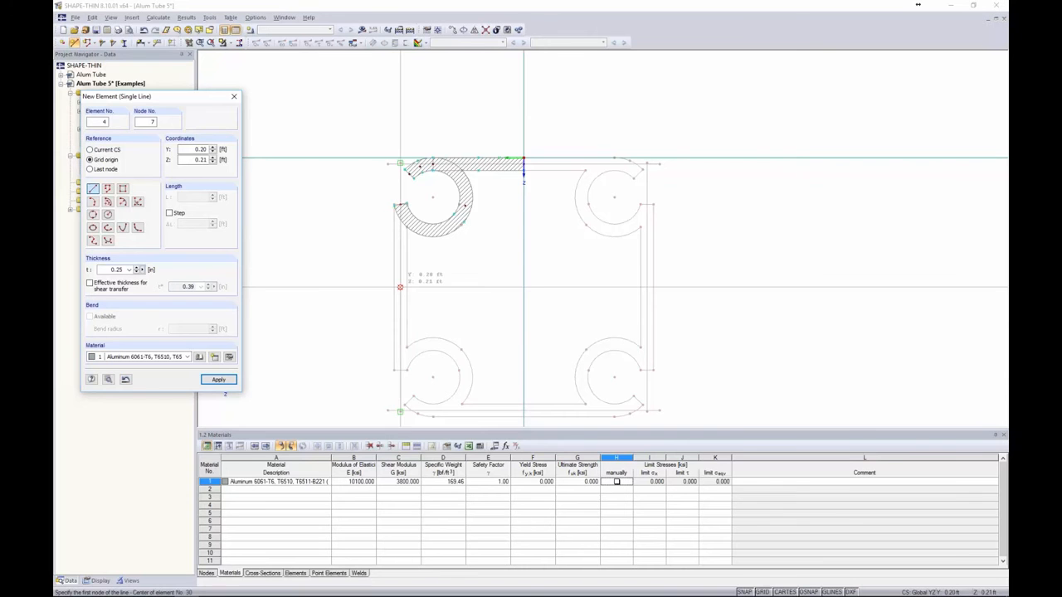
Step: Draw a 0.25 in thick single-line element from the left wall's center-line midpoint up to the arc's lower end node
click(400, 287)
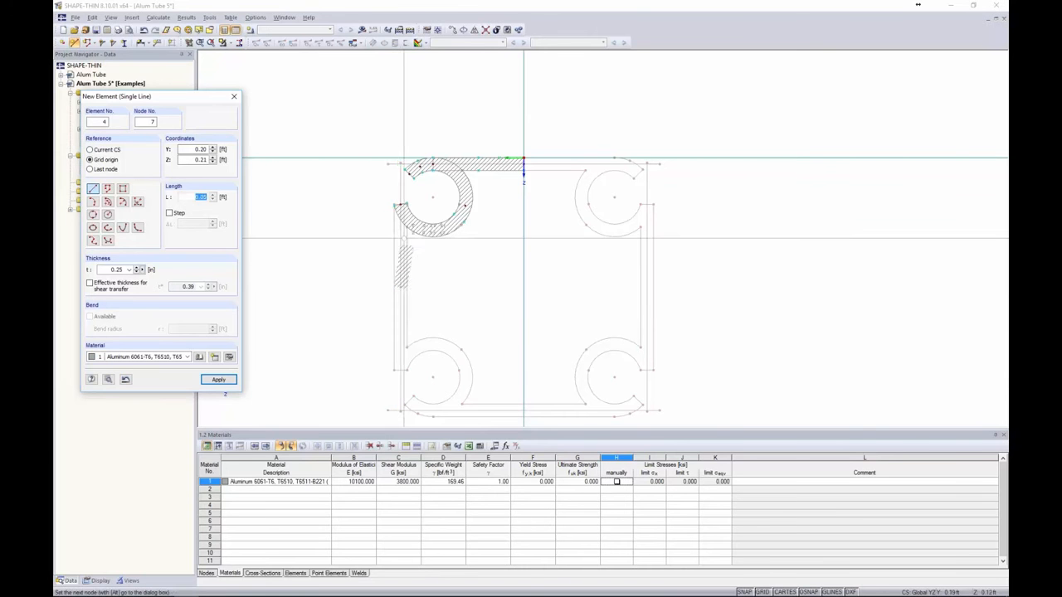
click(400, 204)
key(Escape)
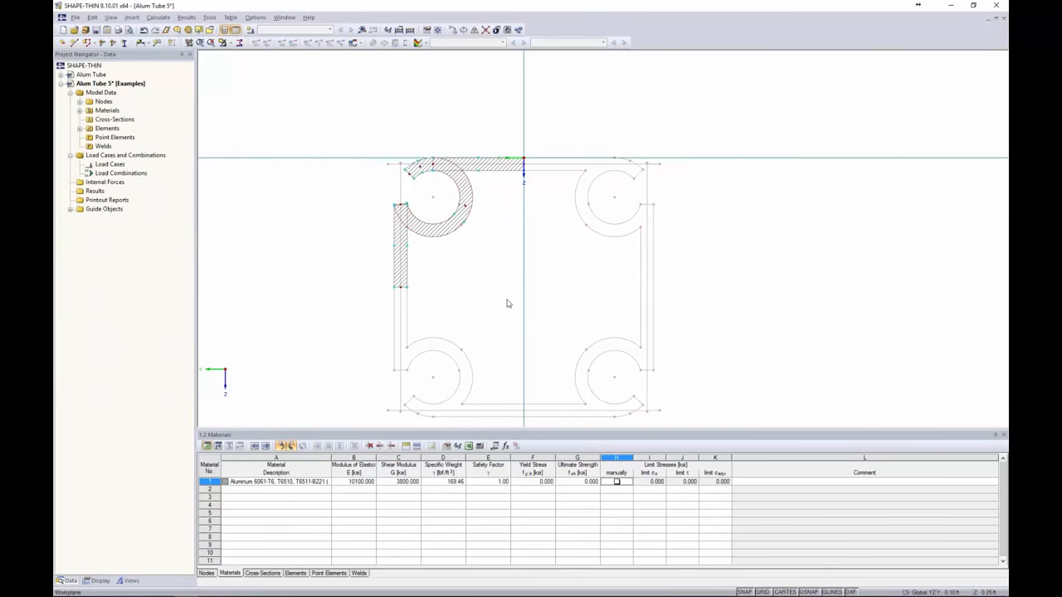
Step: Connect all crossing and touching elements of the upper-left quarter section
drag(589, 319, 346, 120)
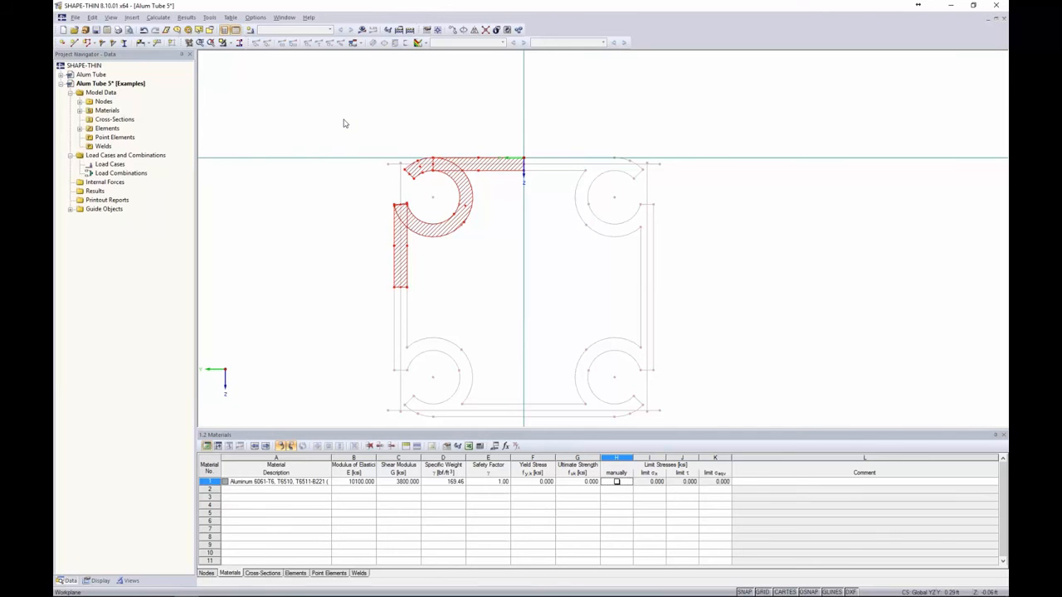
click(357, 122)
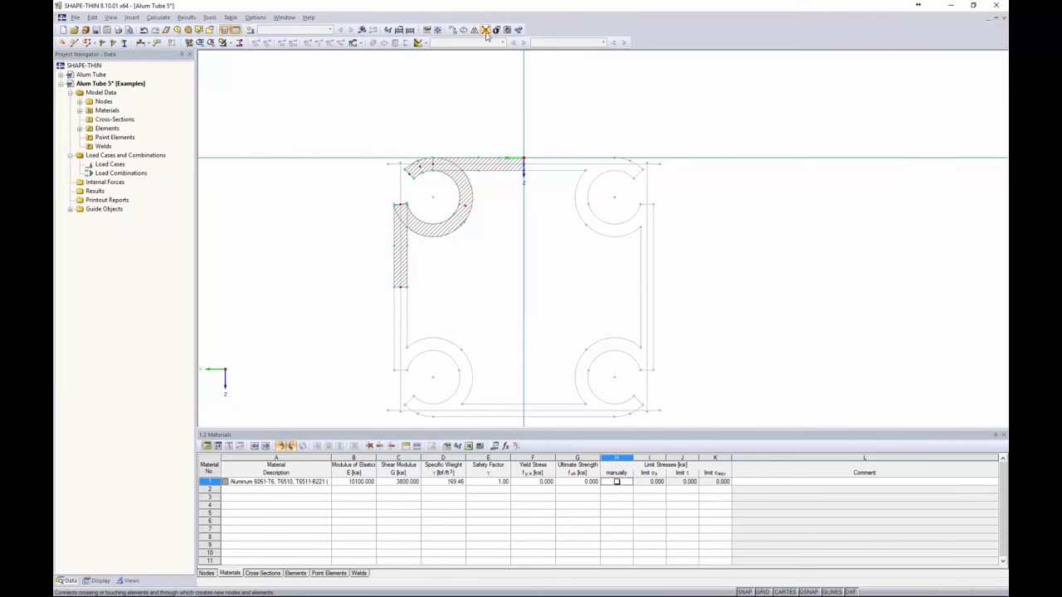
click(486, 30)
drag(561, 326, 330, 103)
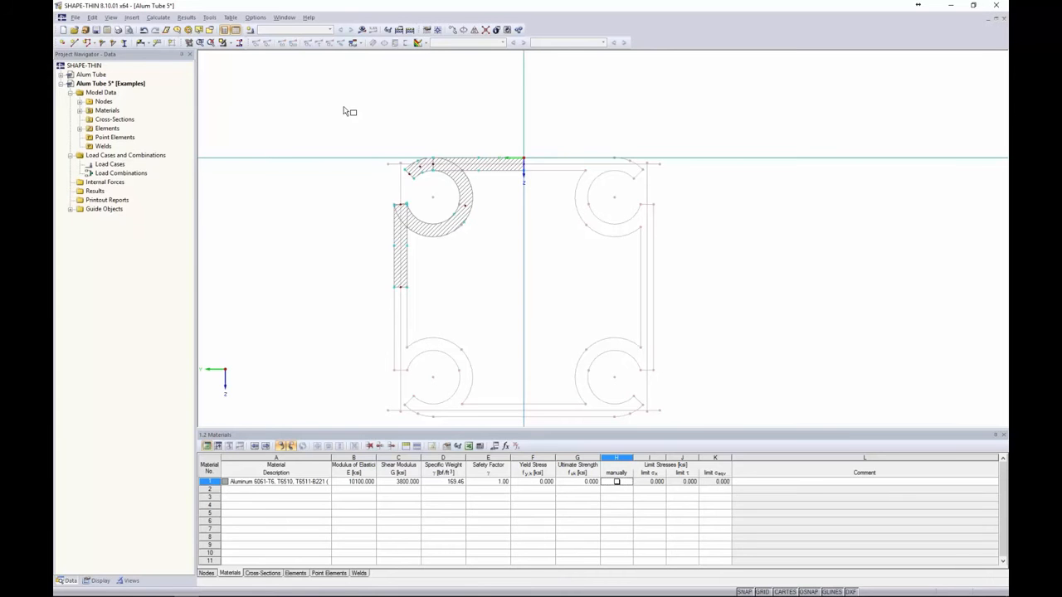
Step: Mirror a copy of the upper-left quarter's elements about an axis parallel to Z through the upper wall's midpoint at Y 0.00 ft
mouse_move(534, 308)
mouse_down()
mouse_move(455, 199)
mouse_move(320, 90)
mouse_up()
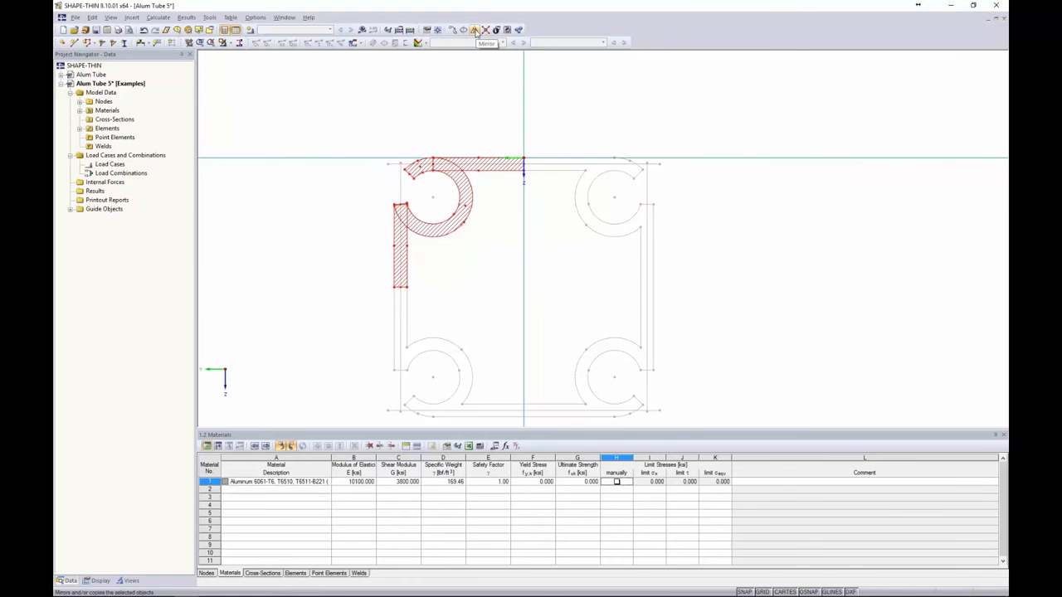
click(476, 30)
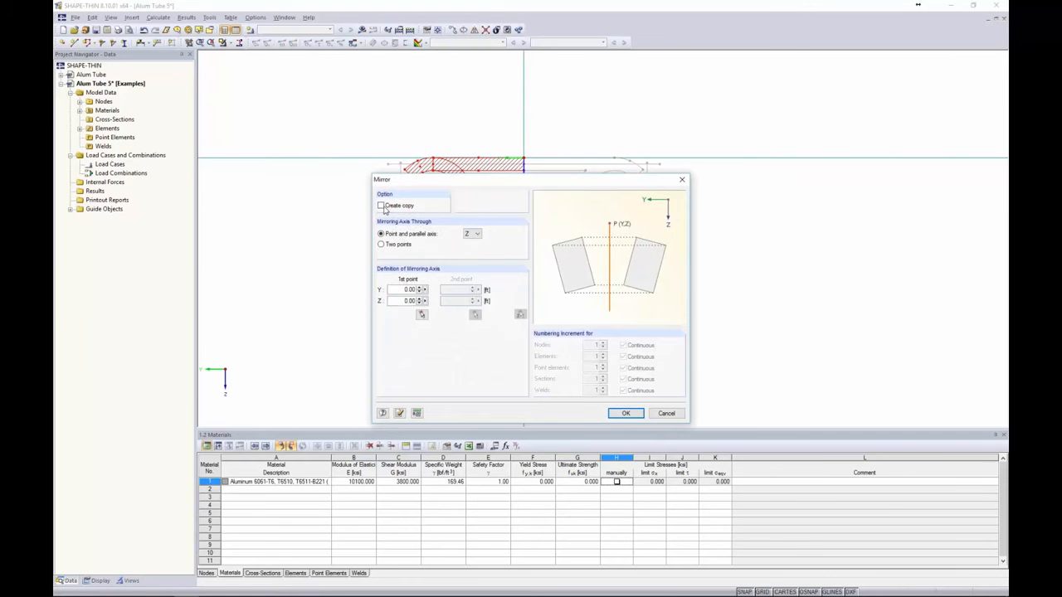
click(382, 206)
click(473, 234)
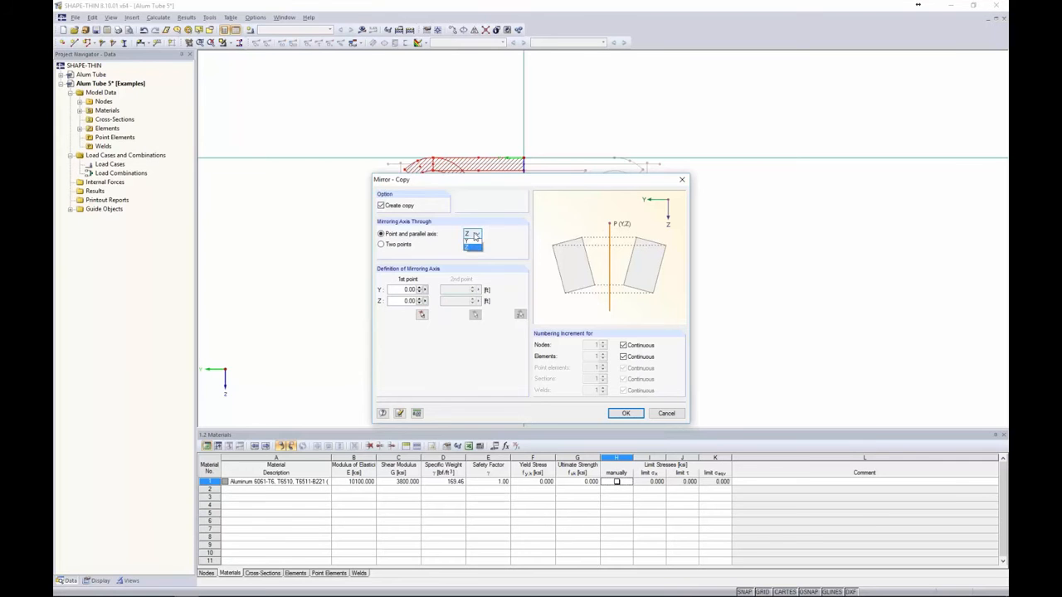
click(470, 248)
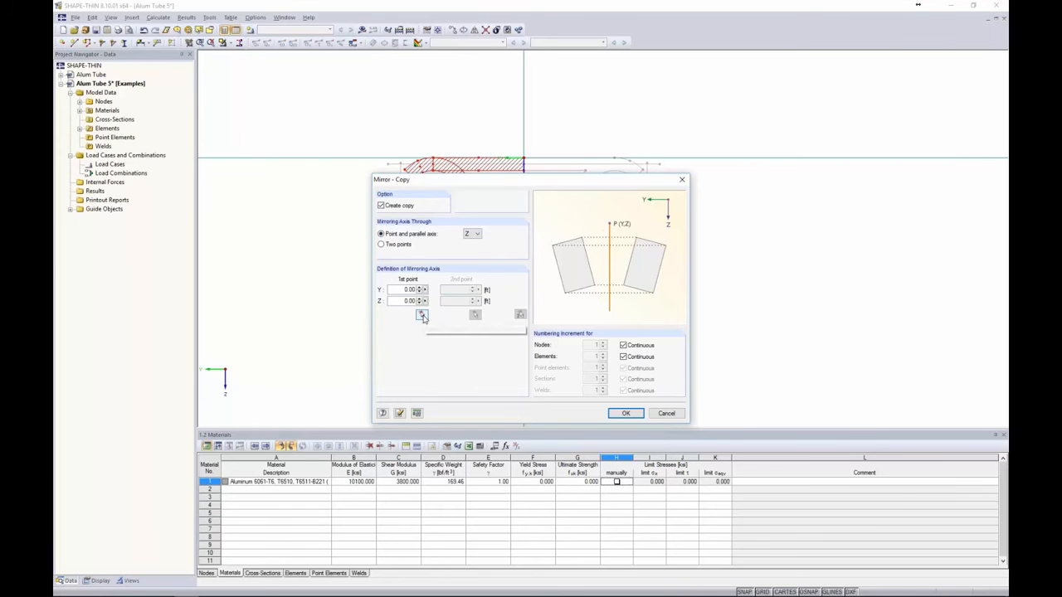
click(422, 316)
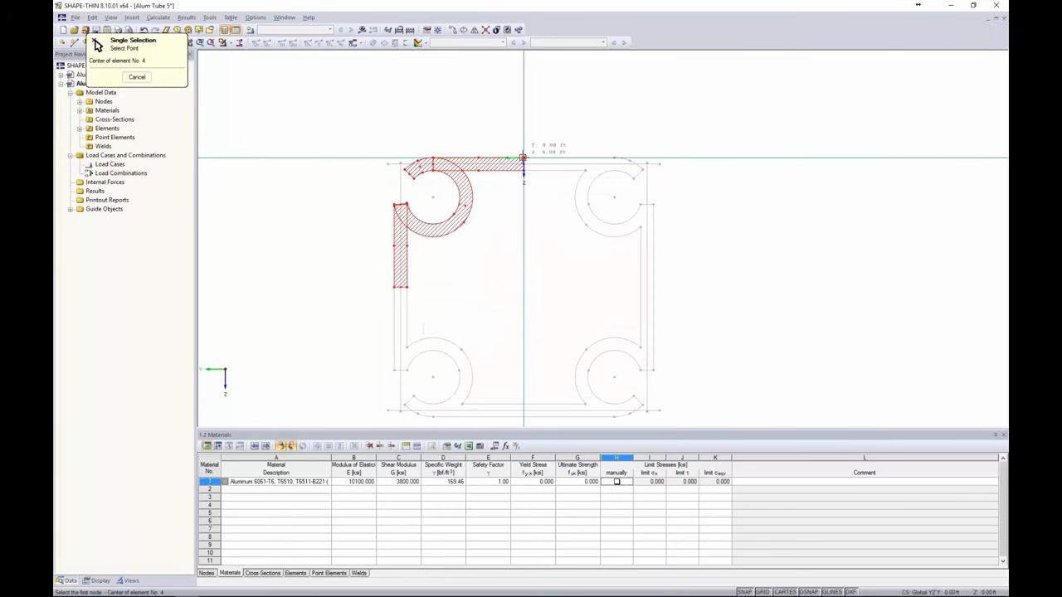
click(524, 159)
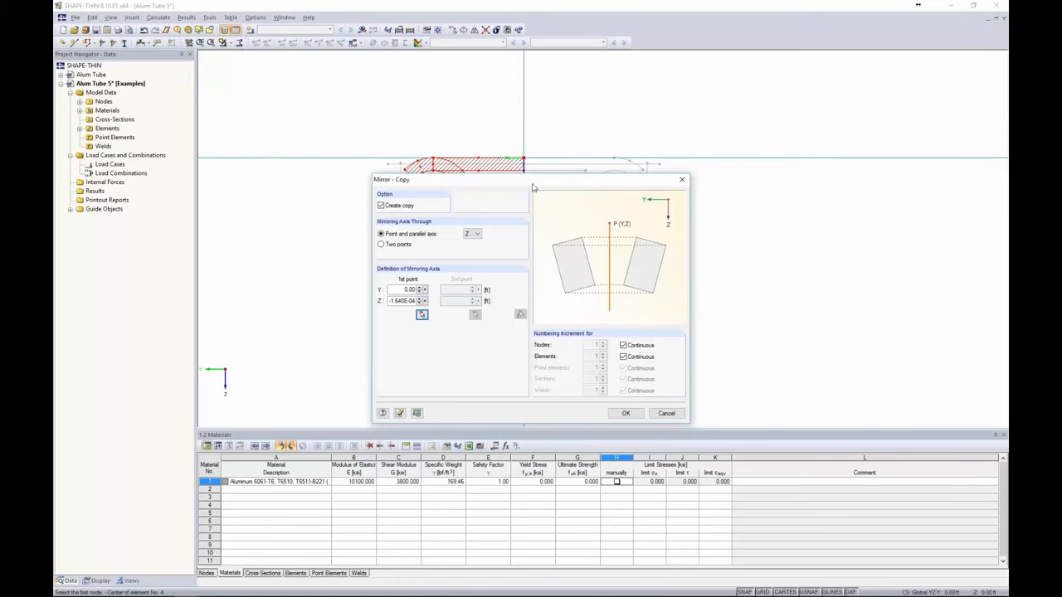
click(624, 413)
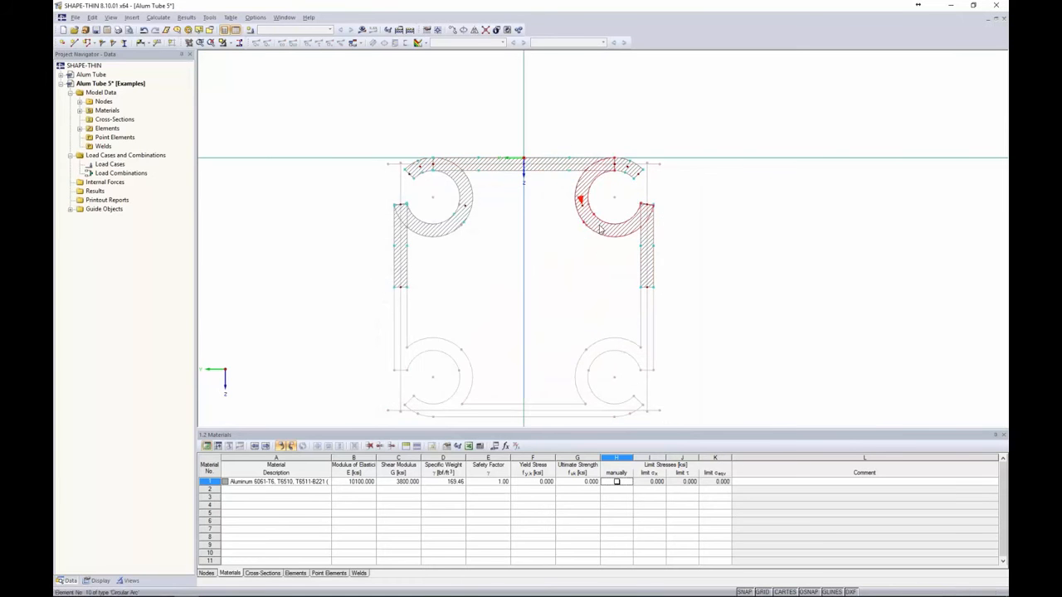
Step: Mirror a copy of the upper half's elements about an axis parallel to Y through the left wall's lower end at Z 0.208 ft
drag(698, 313, 352, 109)
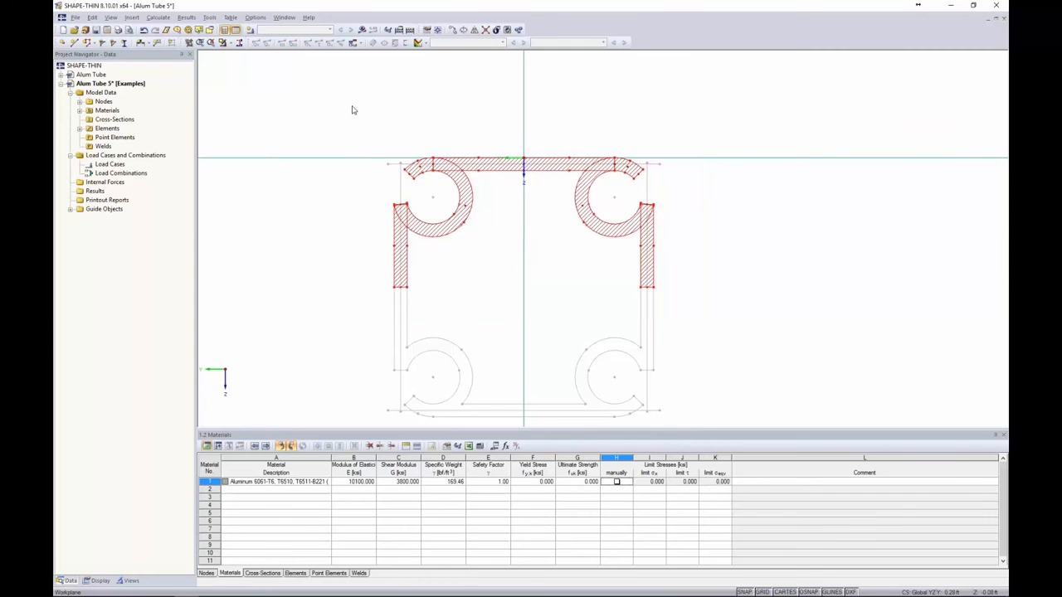
click(474, 30)
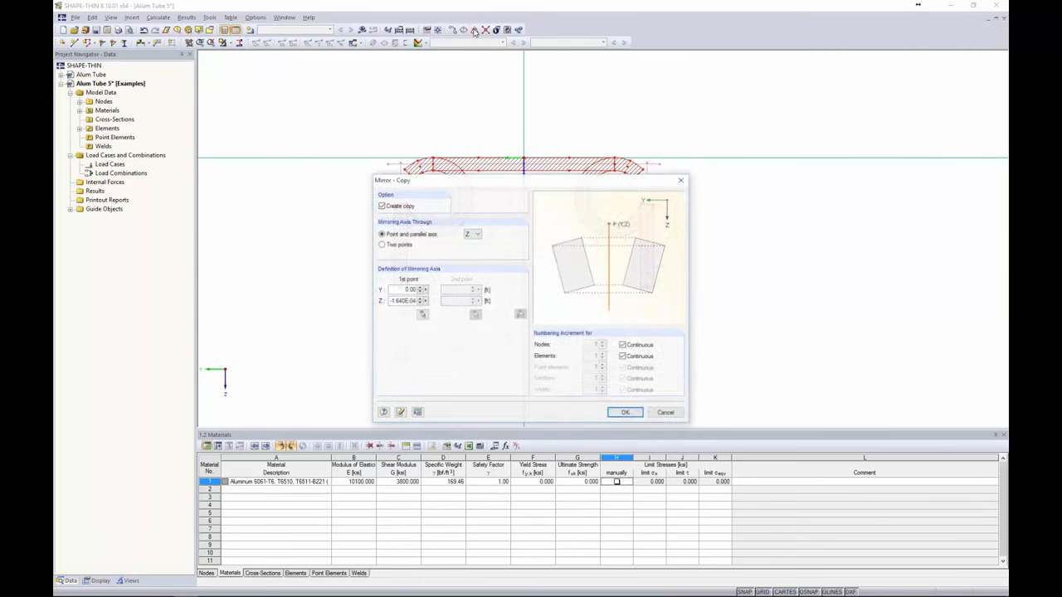
click(473, 236)
click(473, 242)
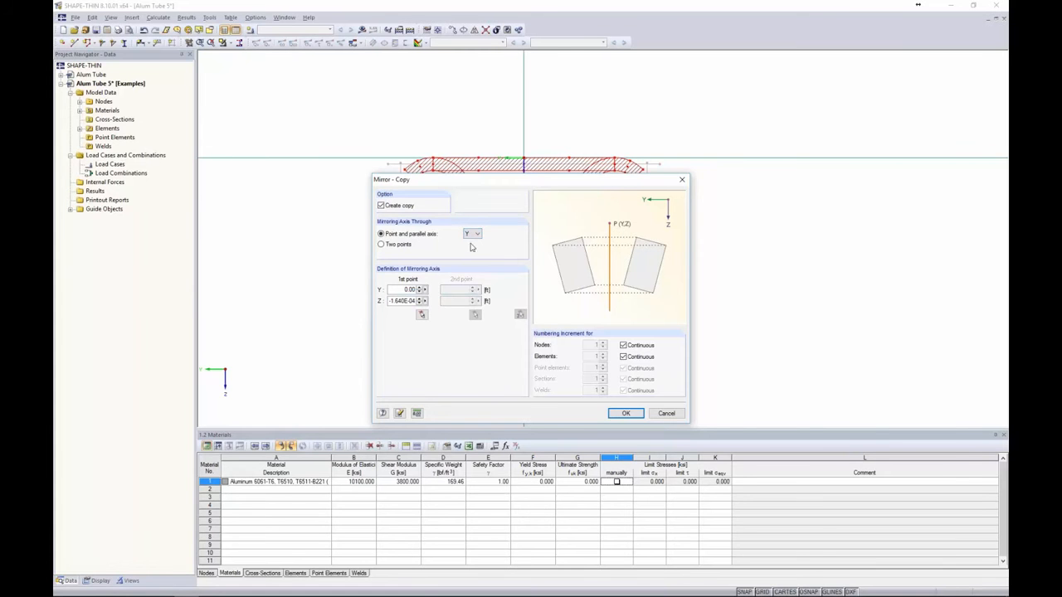
click(422, 314)
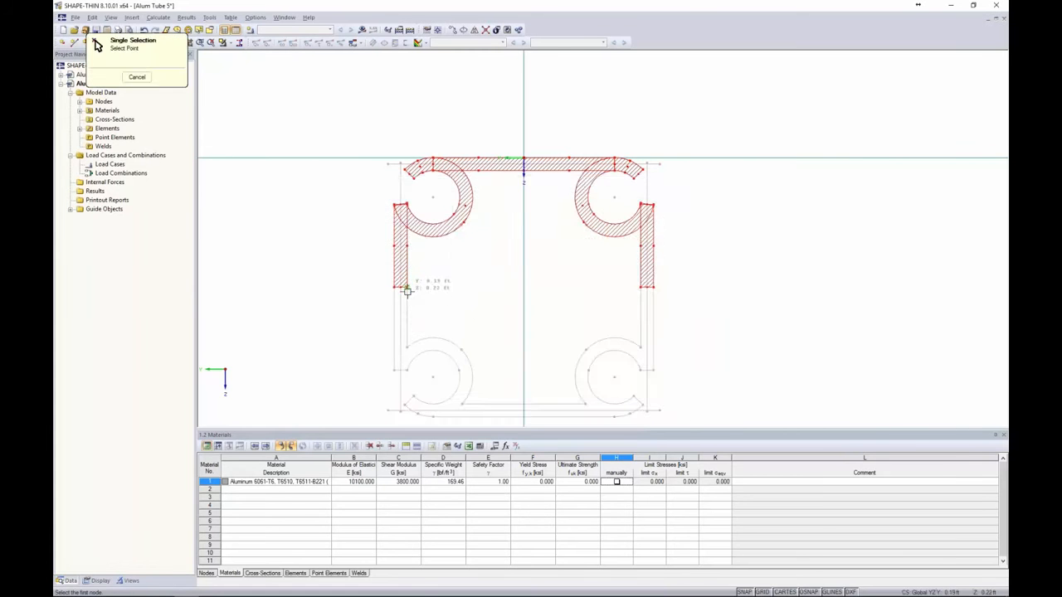
click(407, 287)
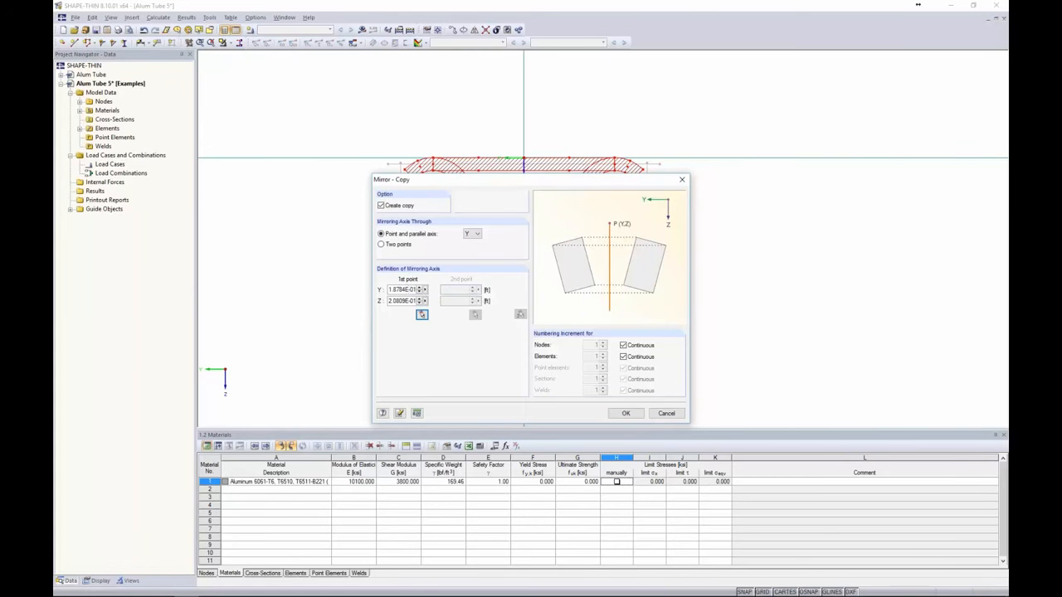
click(625, 413)
scroll(718, 324, down, 1)
middle_drag(718, 324, 653, 261)
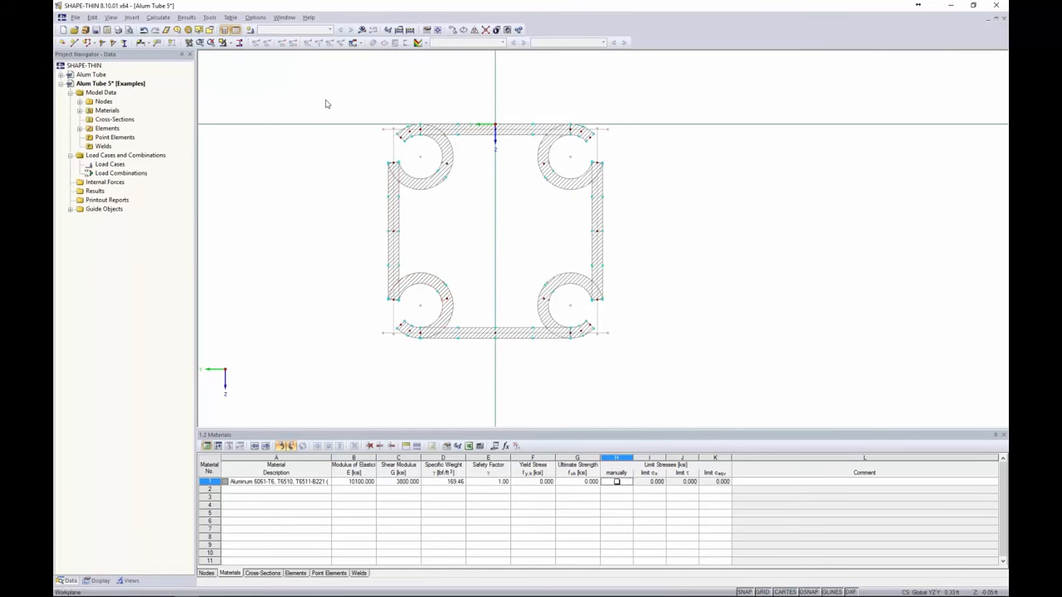
Step: Try to calculate the section results for the completed tube outline
click(363, 32)
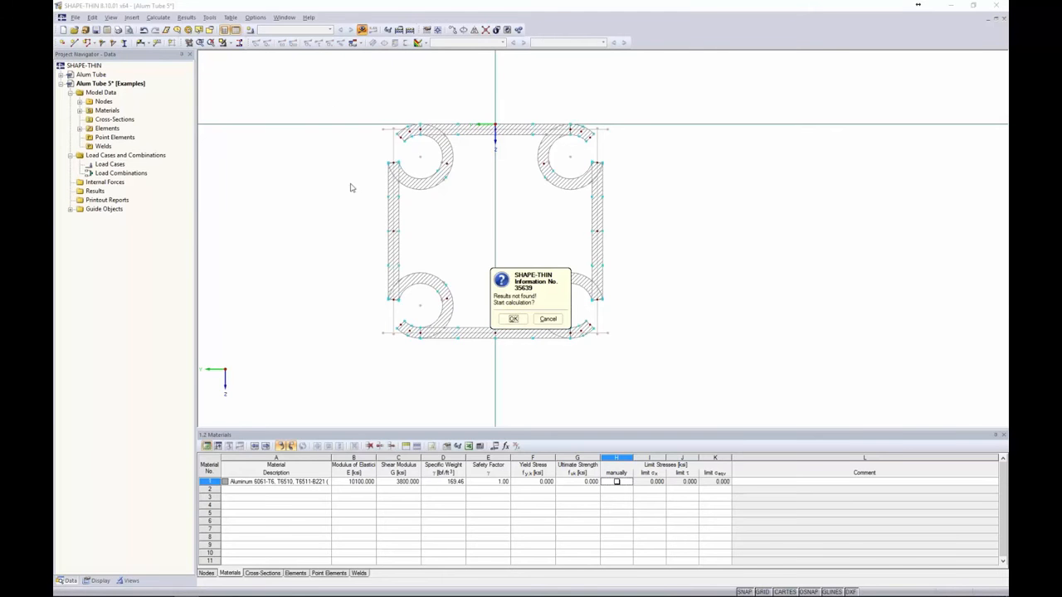
click(513, 319)
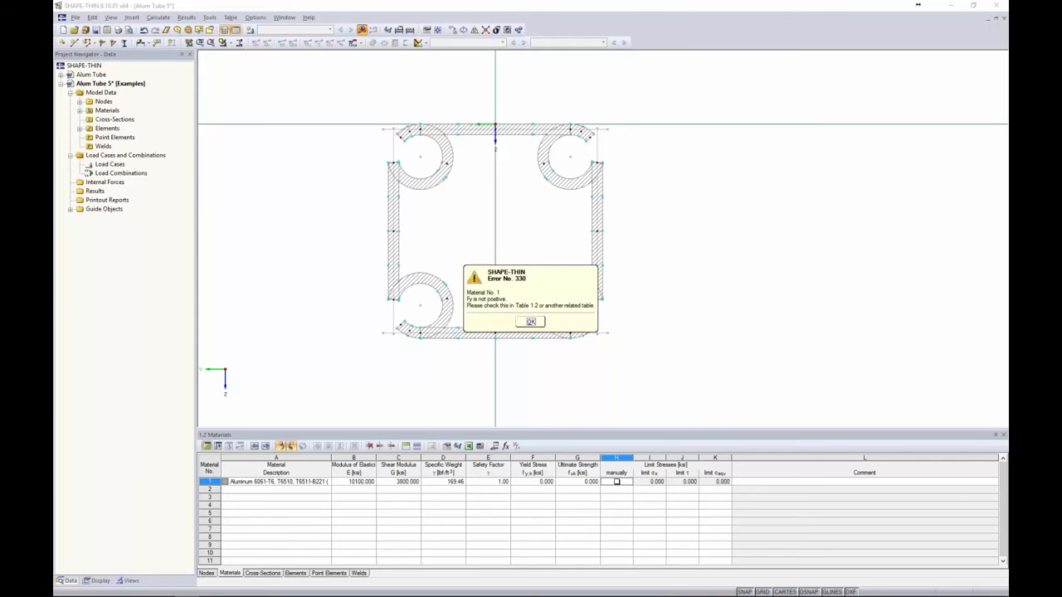
click(527, 323)
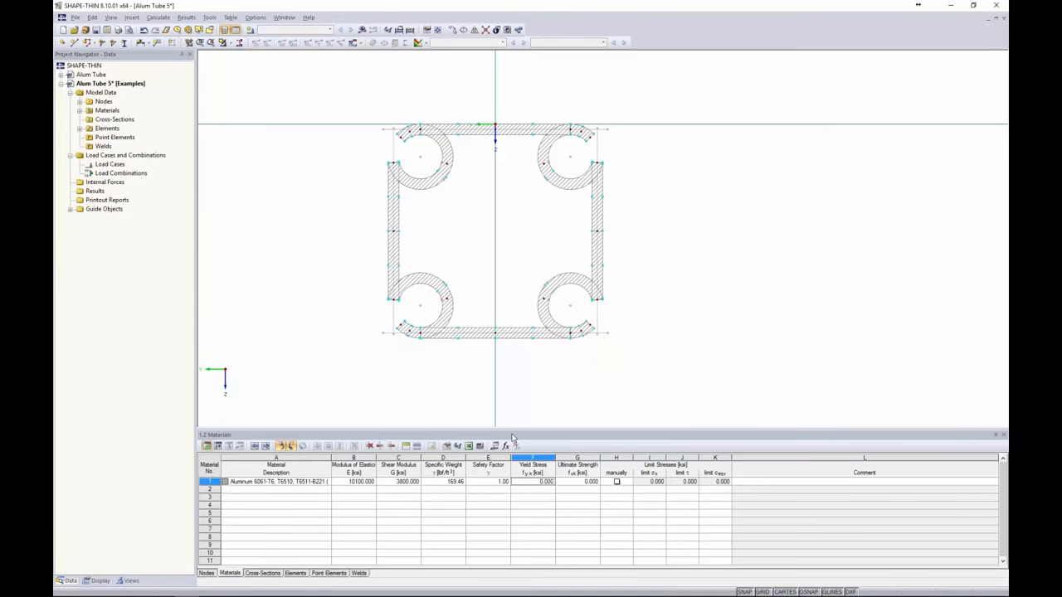
Step: Look up the aluminum's strengths in the material library and set its yield stress to 35 ksi and ultimate strength to 38 ksi
drag(512, 433, 512, 359)
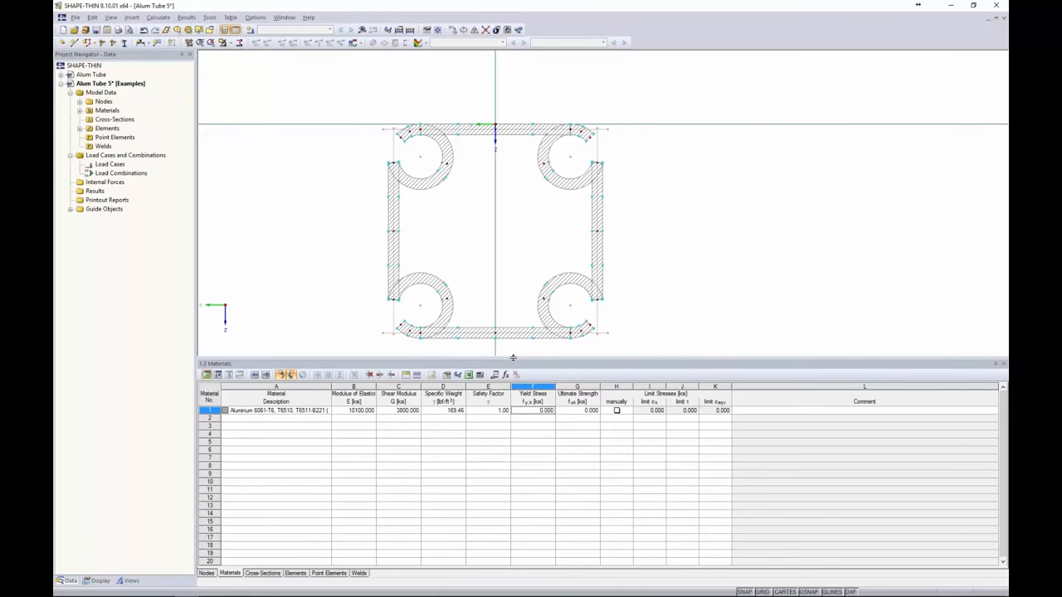
click(534, 410)
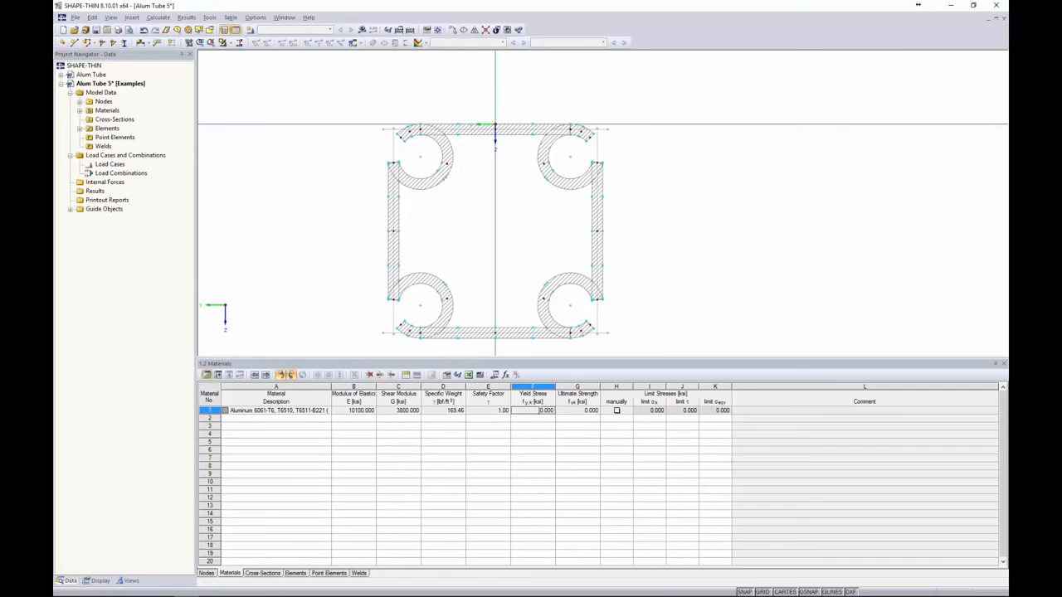
click(313, 410)
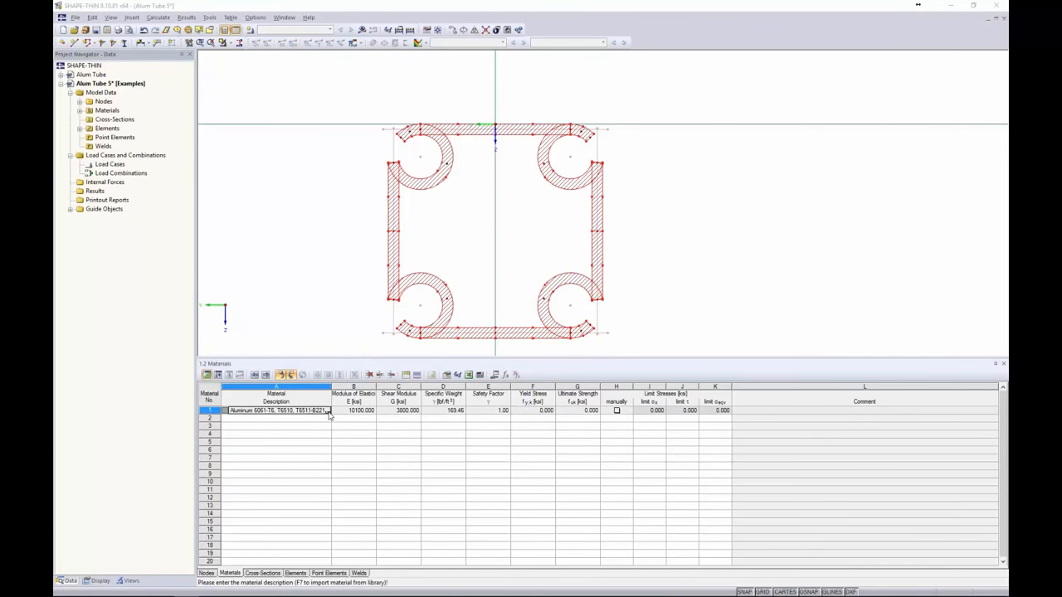
click(328, 411)
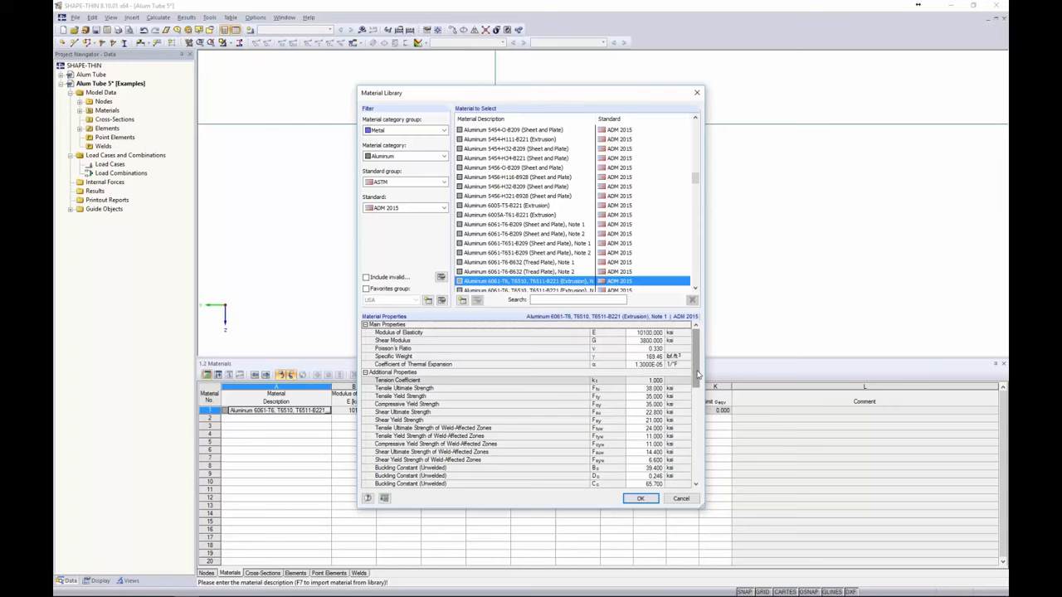
drag(697, 375, 698, 387)
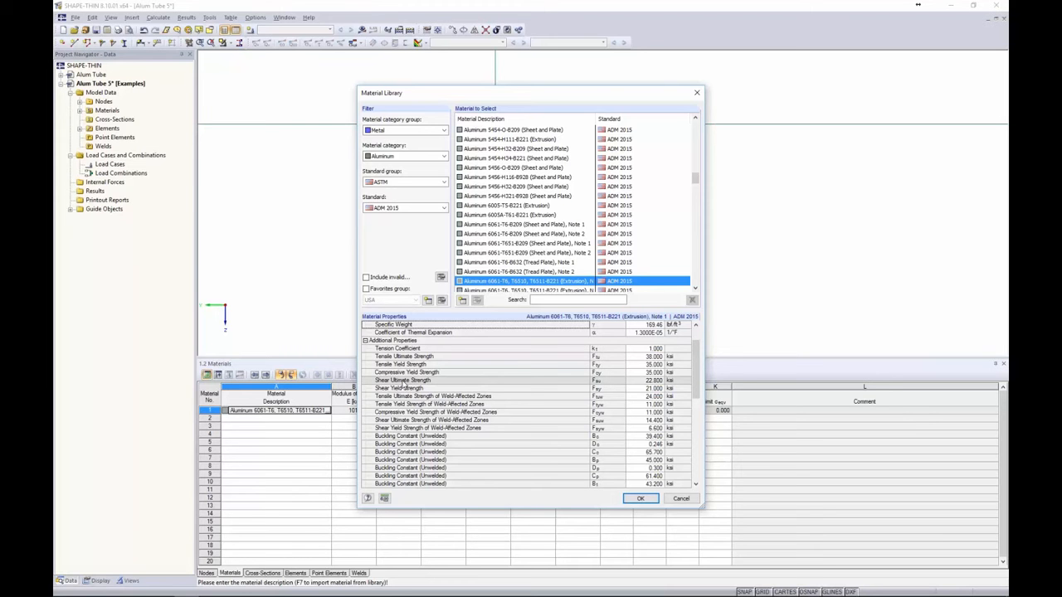
click(676, 500)
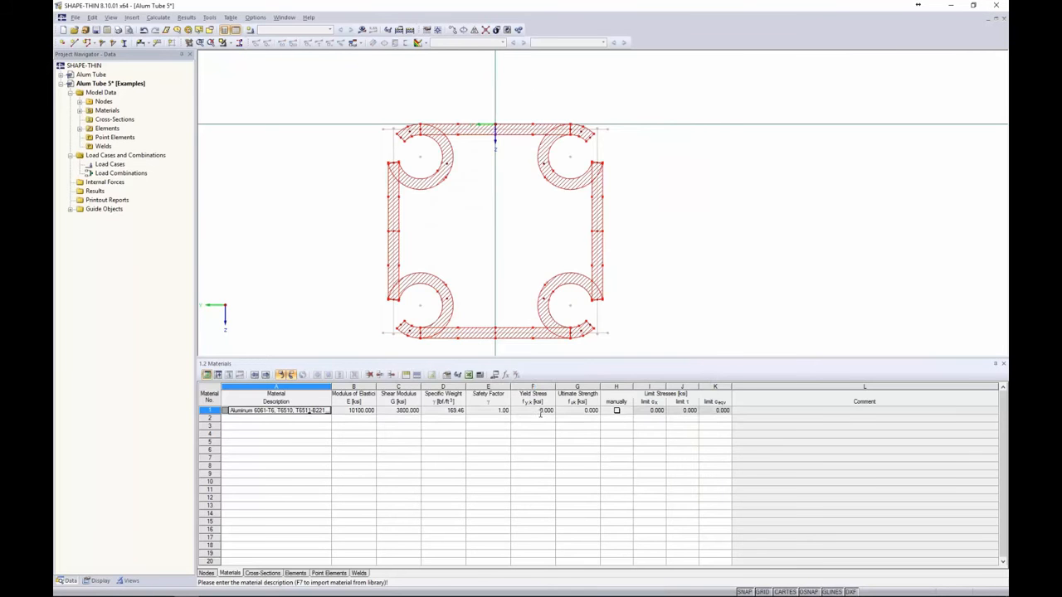
click(537, 410)
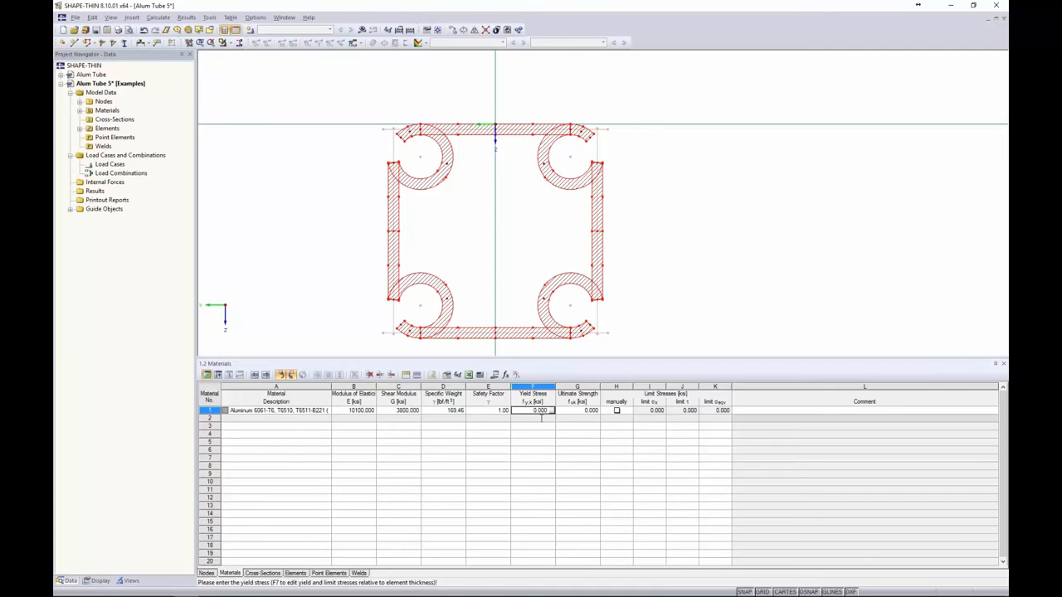
text(35)
key(Tab)
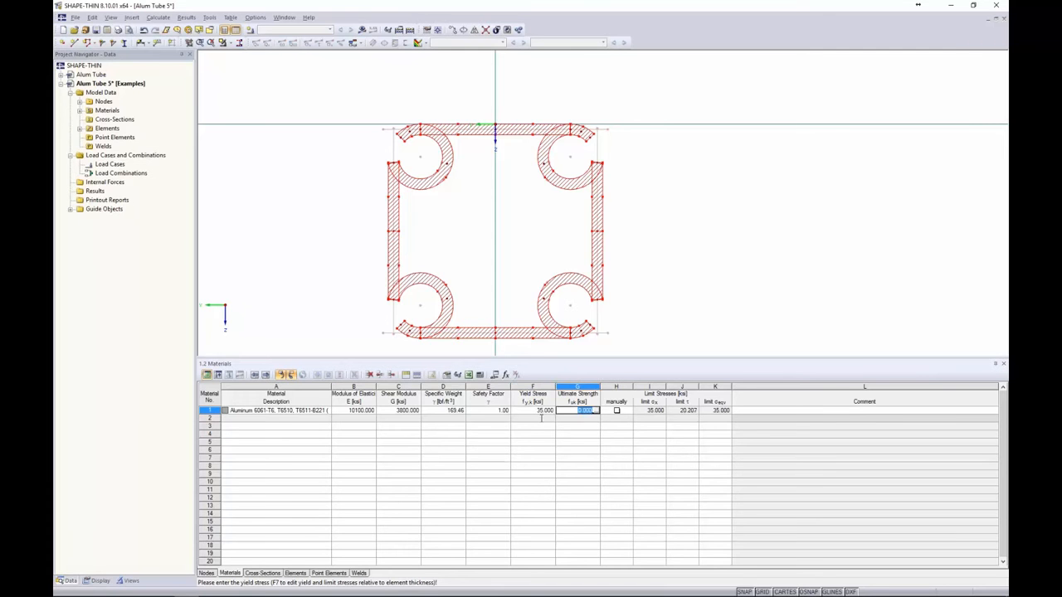
text(38)
key(Tab)
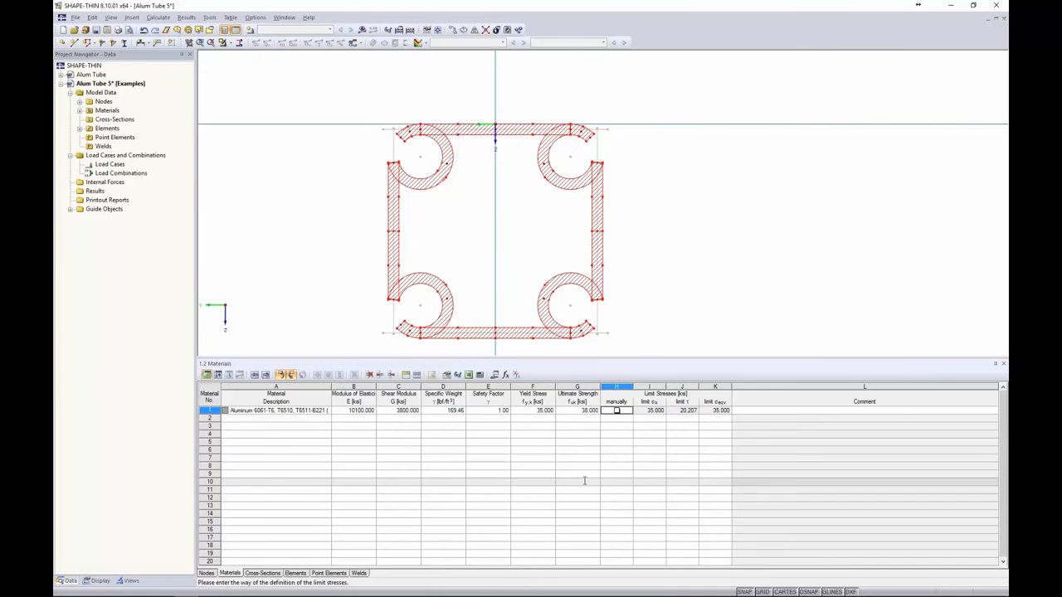
Step: Calculate the cross-section and display the statical moments Qy and Qz, the warping coordinates and the warping areas in turn
click(361, 29)
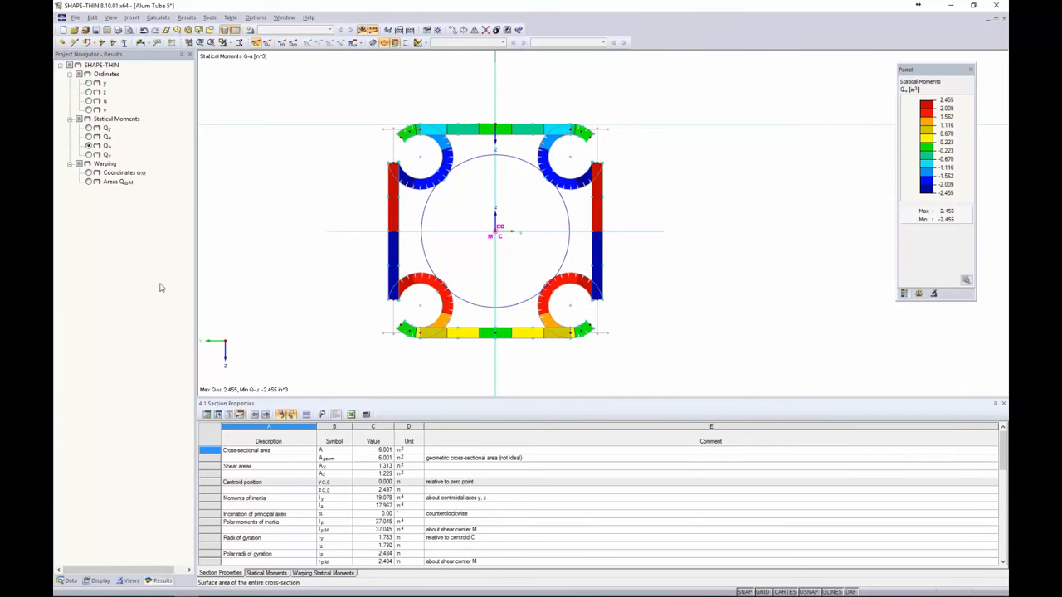
click(89, 129)
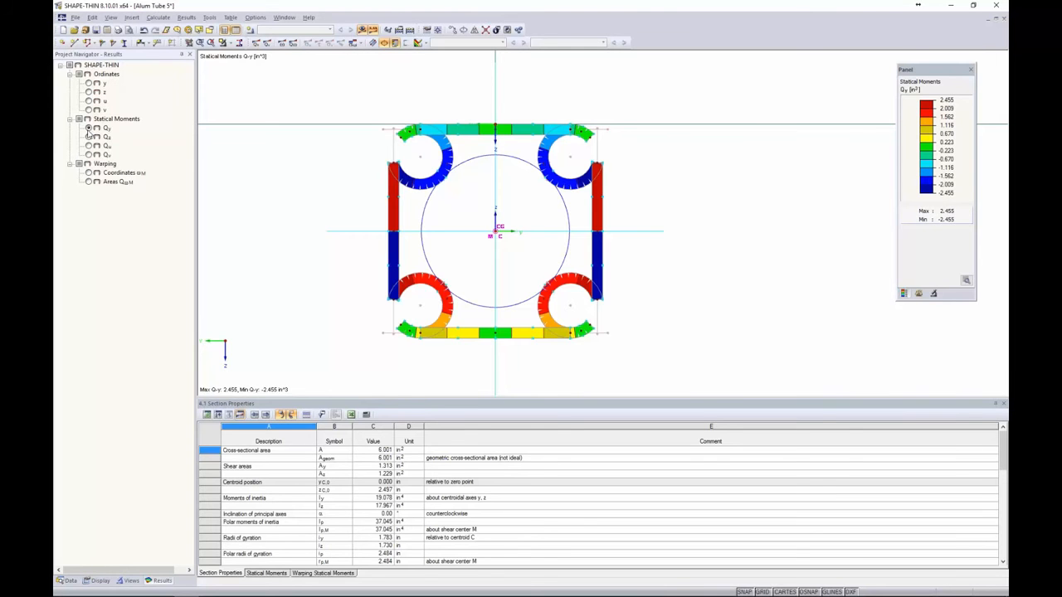
click(89, 137)
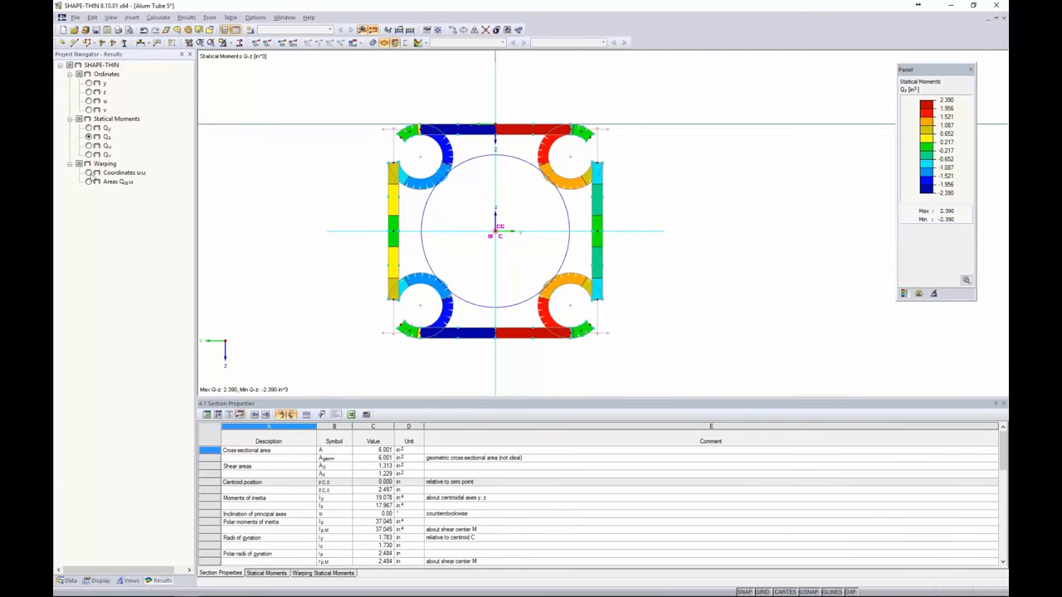
click(89, 173)
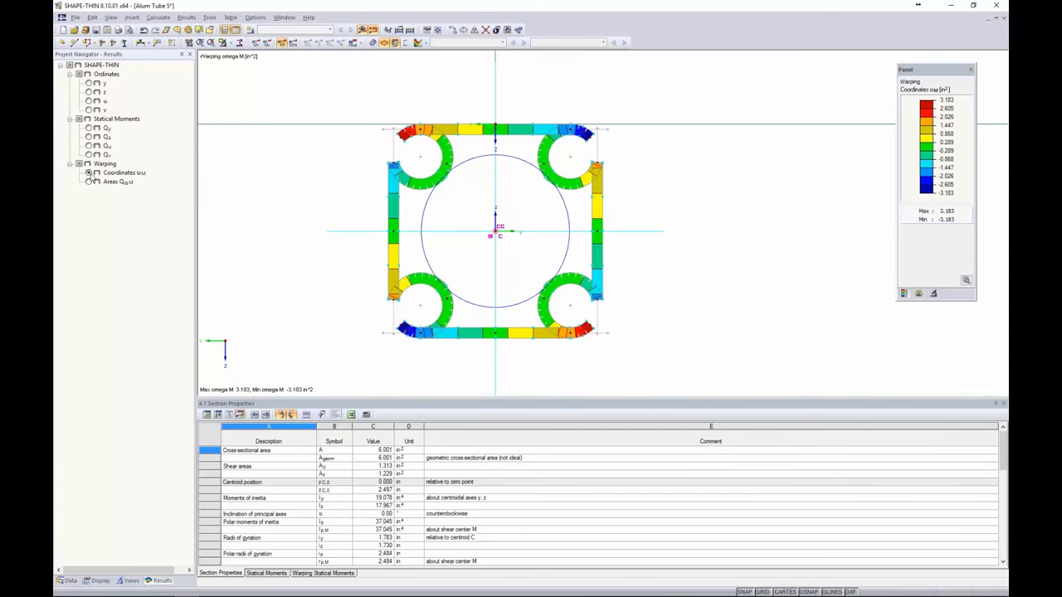
click(89, 182)
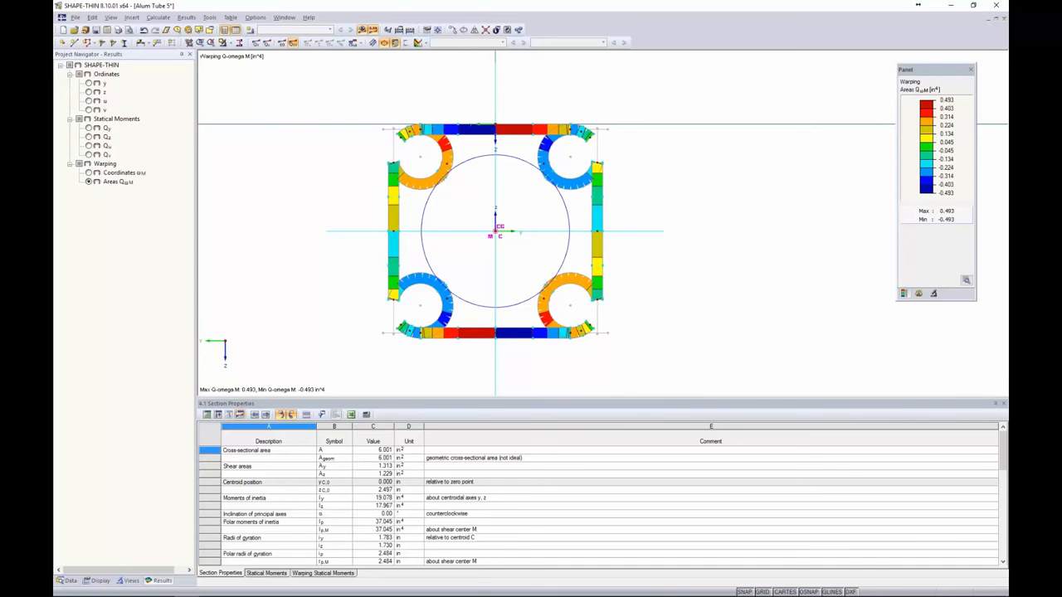
Step: Examine the section properties table from the cross-sectional area down to the buckling curves
drag(299, 399, 306, 213)
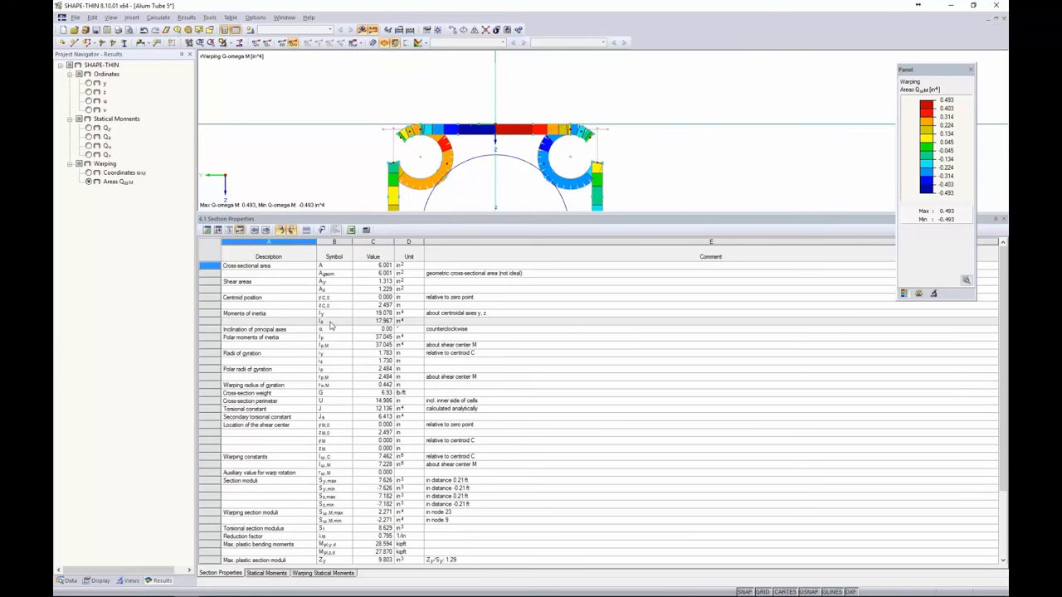
scroll(328, 323, down, 2)
scroll(327, 324, down, 1)
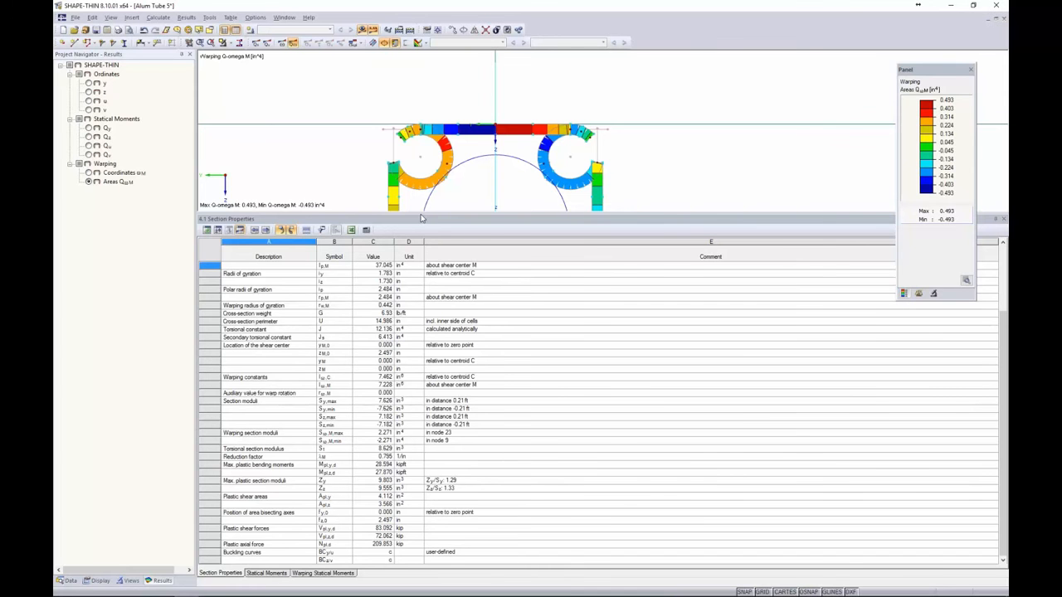
drag(421, 219, 380, 395)
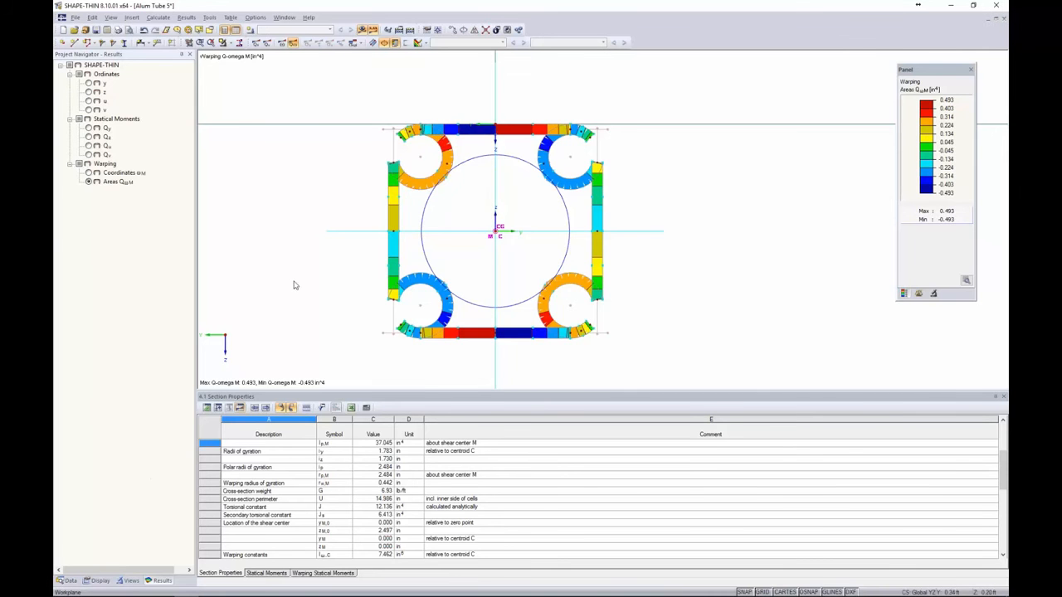
Step: Enable the additional calculation of c/t parts and effective cross-section properties in the Alum Tube 5 model's general data
click(67, 581)
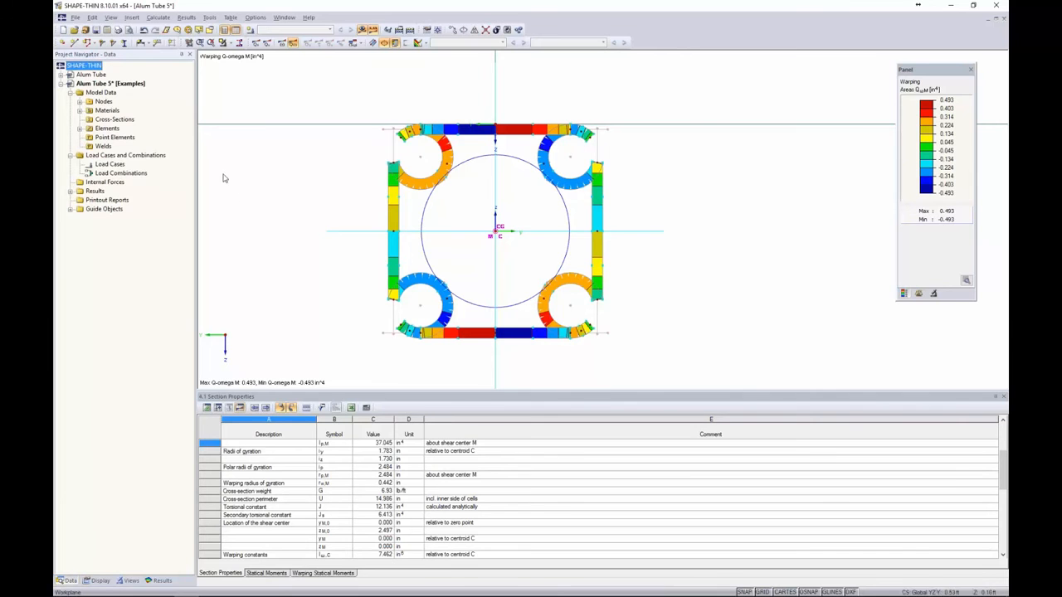
right_click(134, 87)
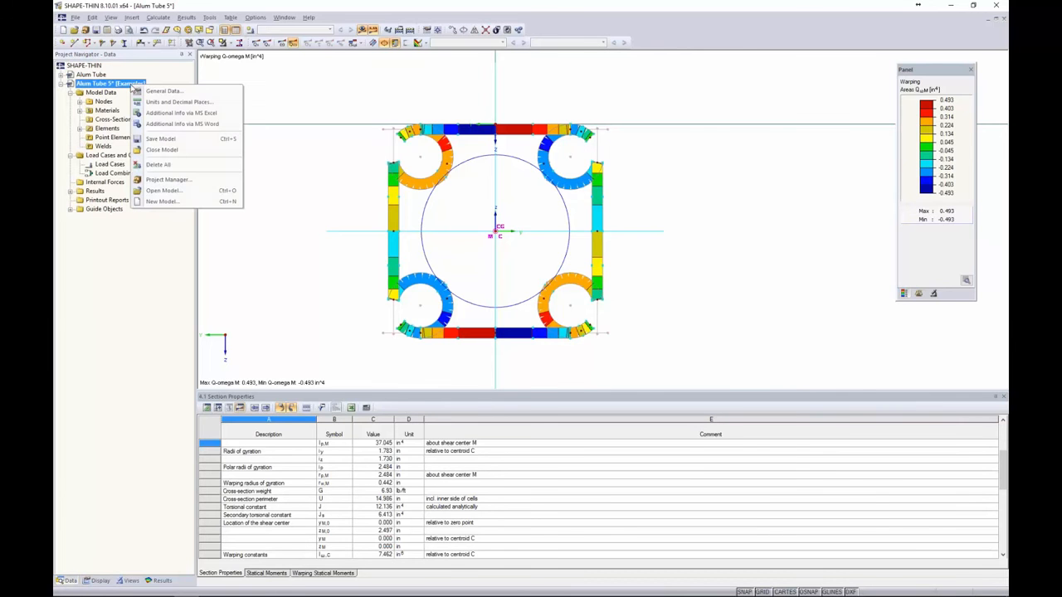
click(159, 91)
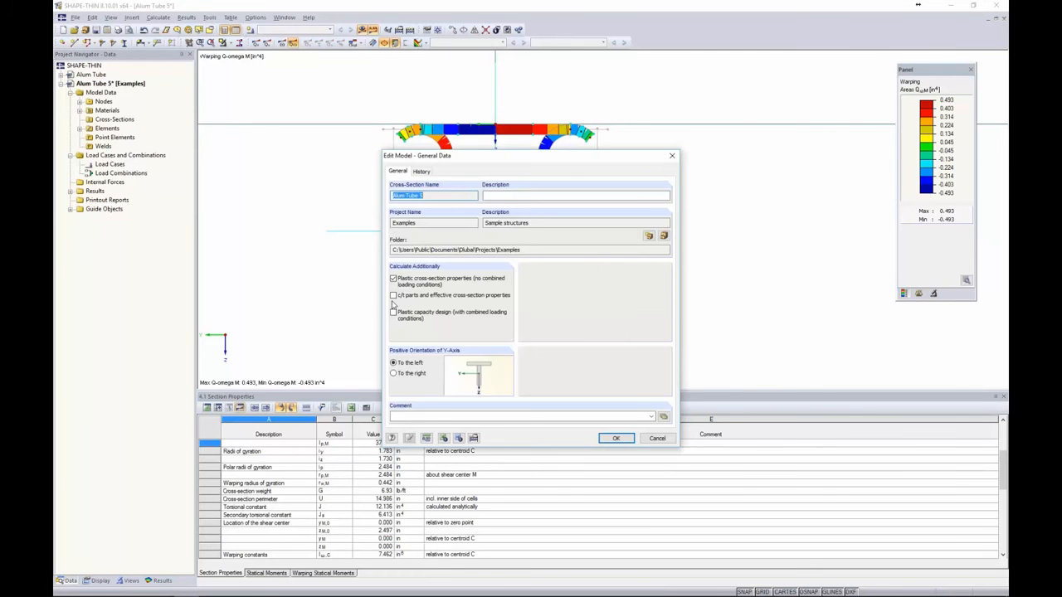
click(394, 297)
click(614, 437)
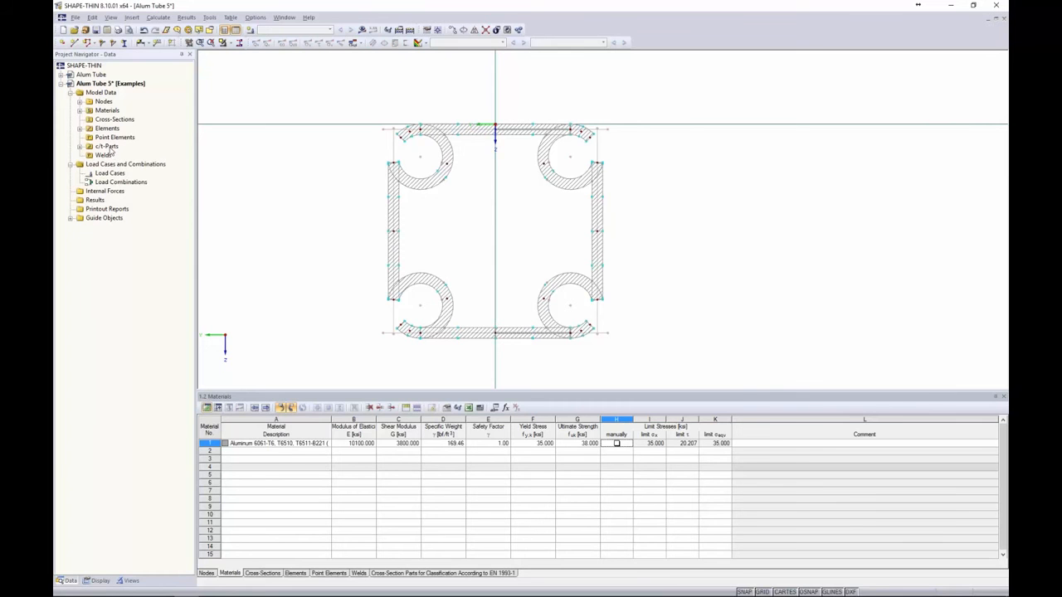
Step: Delete all existing c/t-parts, numbers 1 to 11, from the model data
click(80, 146)
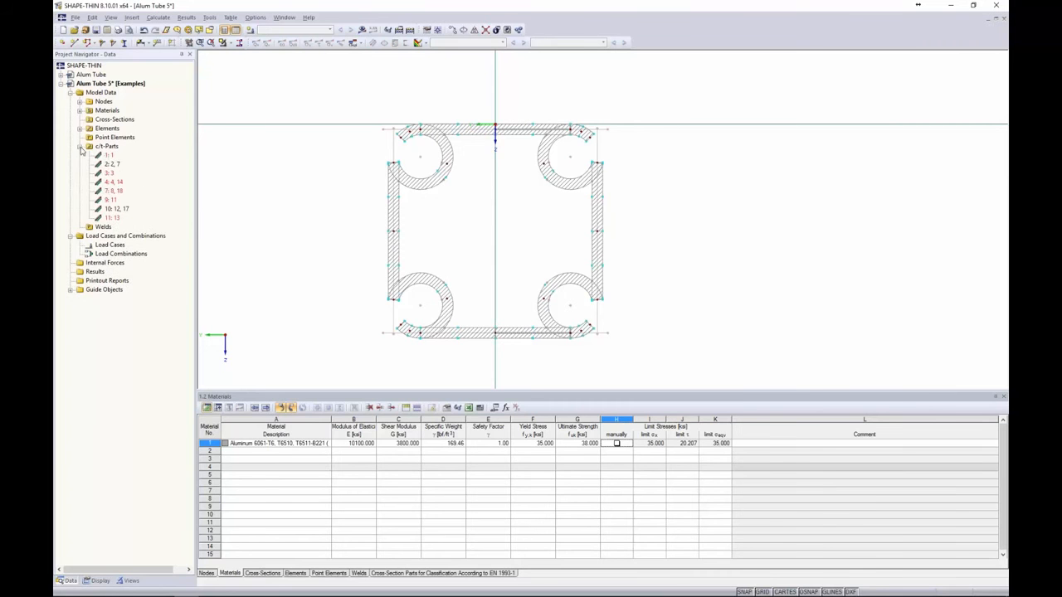
click(107, 156)
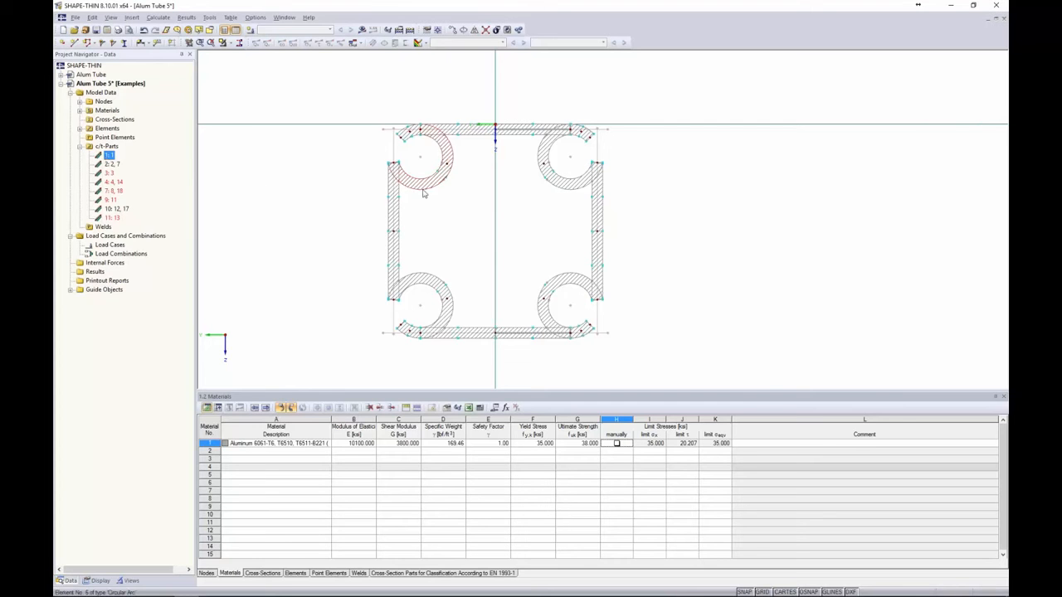
shift+click(118, 218)
key(Delete)
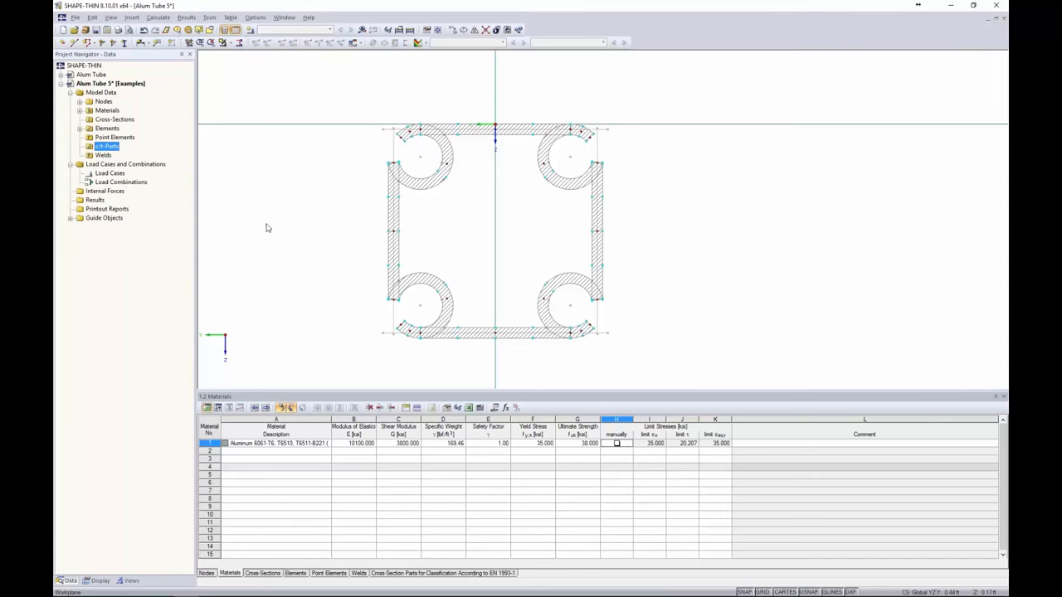
Step: Open the empty c/t-parts table and show the numbering in the model graphic with the node numbers hidden
click(386, 576)
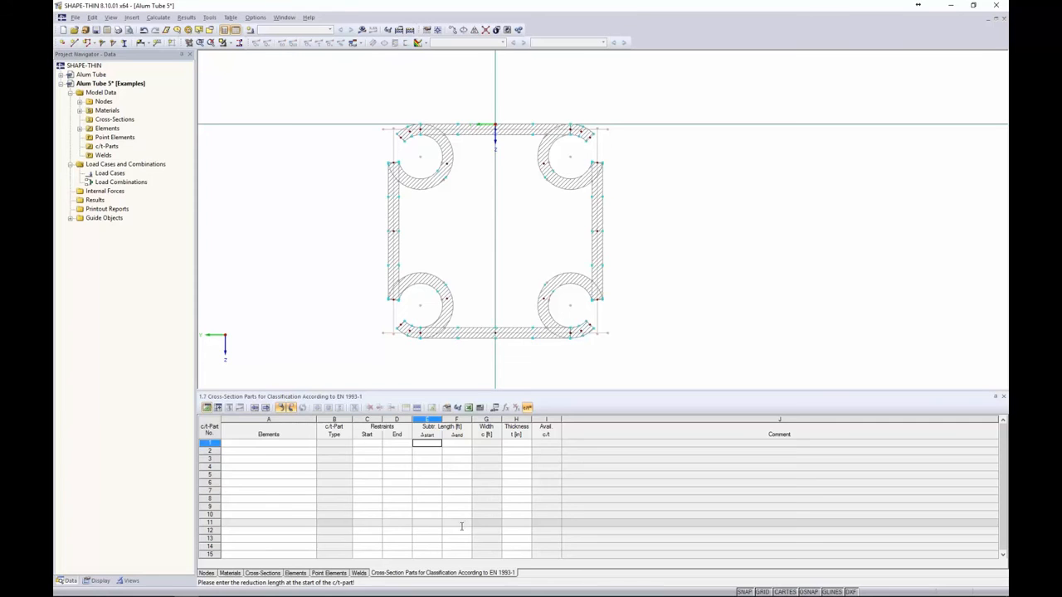
click(286, 445)
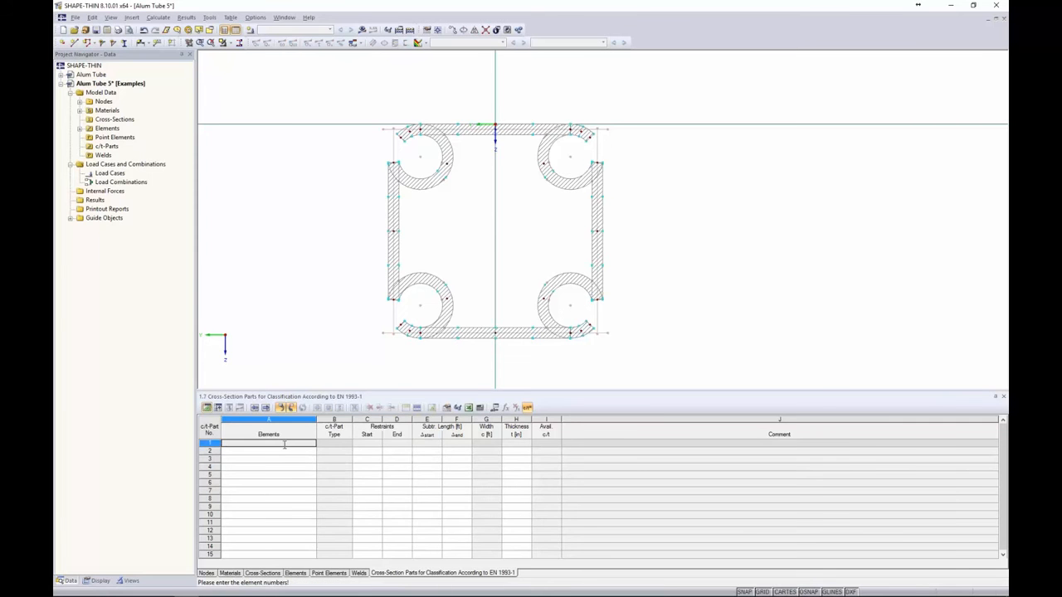
right_click(301, 259)
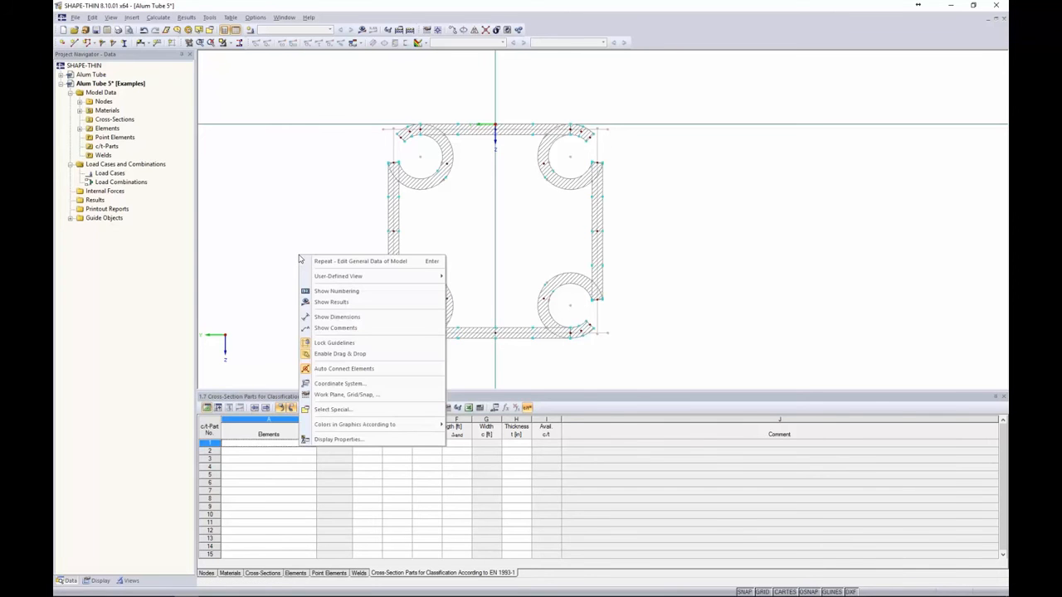
click(325, 290)
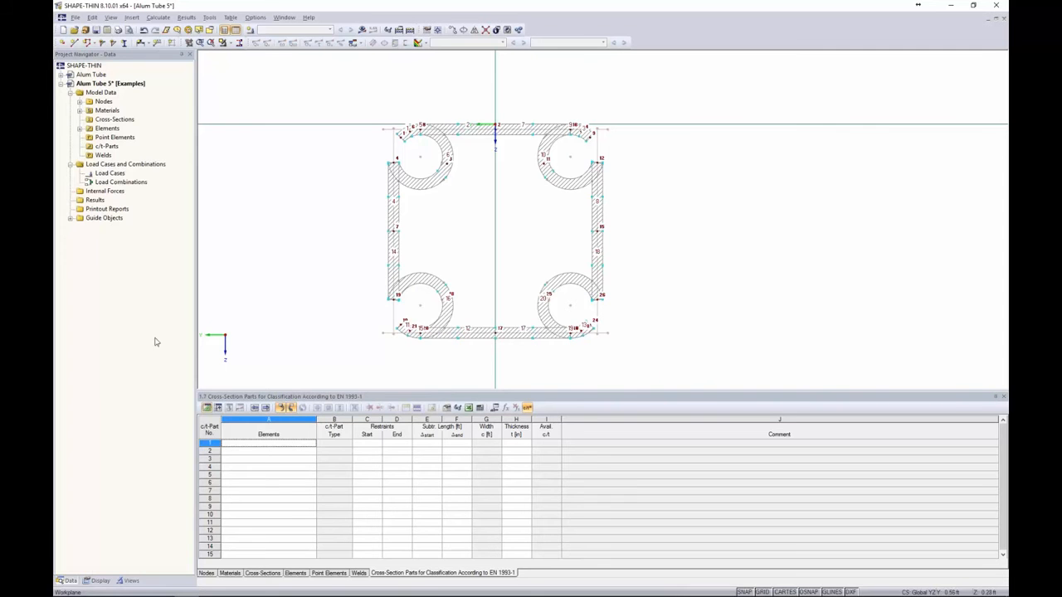
click(98, 581)
scroll(128, 382, down, 2)
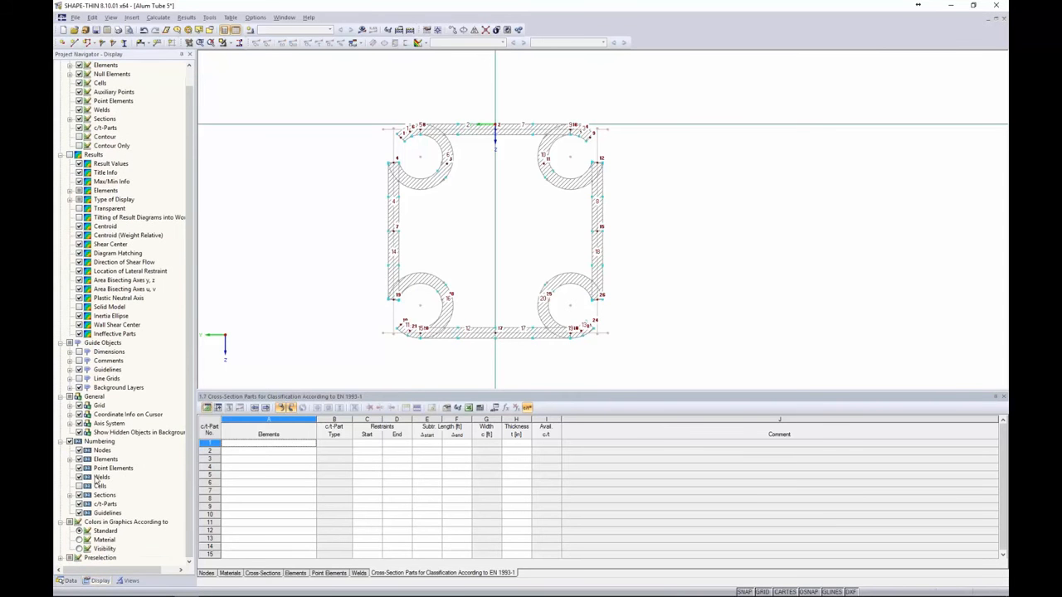
click(79, 451)
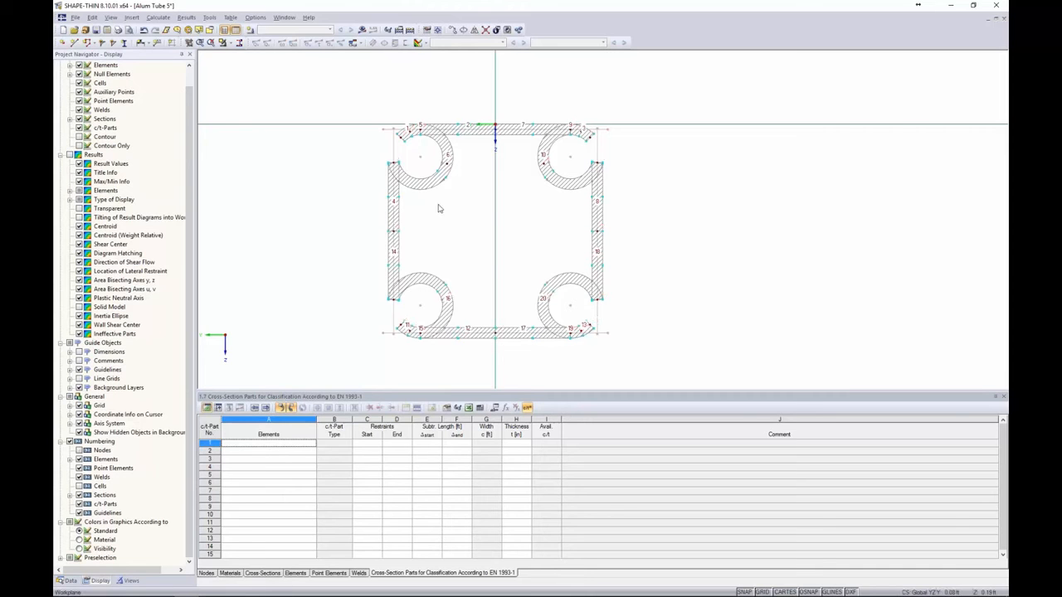
Step: Define c/t-part 1 from elements 4 and 14, restrained at both start and end
click(266, 445)
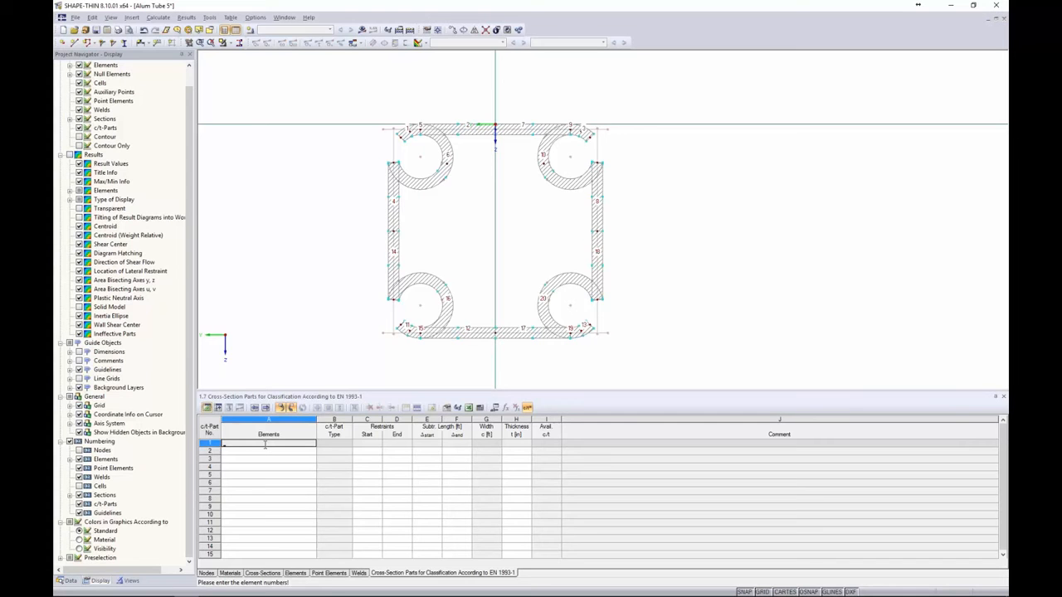
text(4,14)
key(Return)
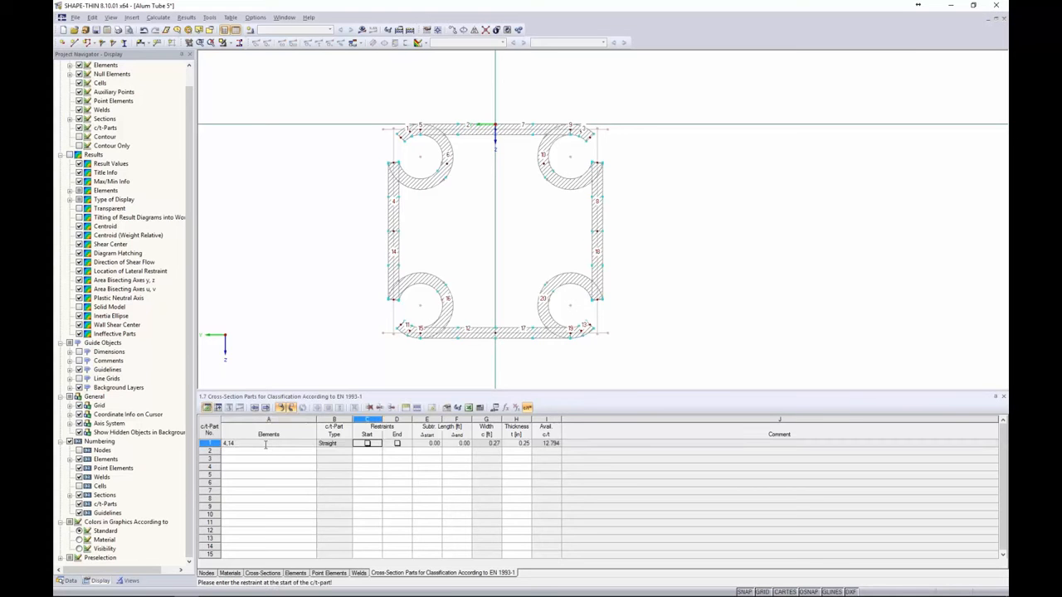
click(366, 443)
click(397, 444)
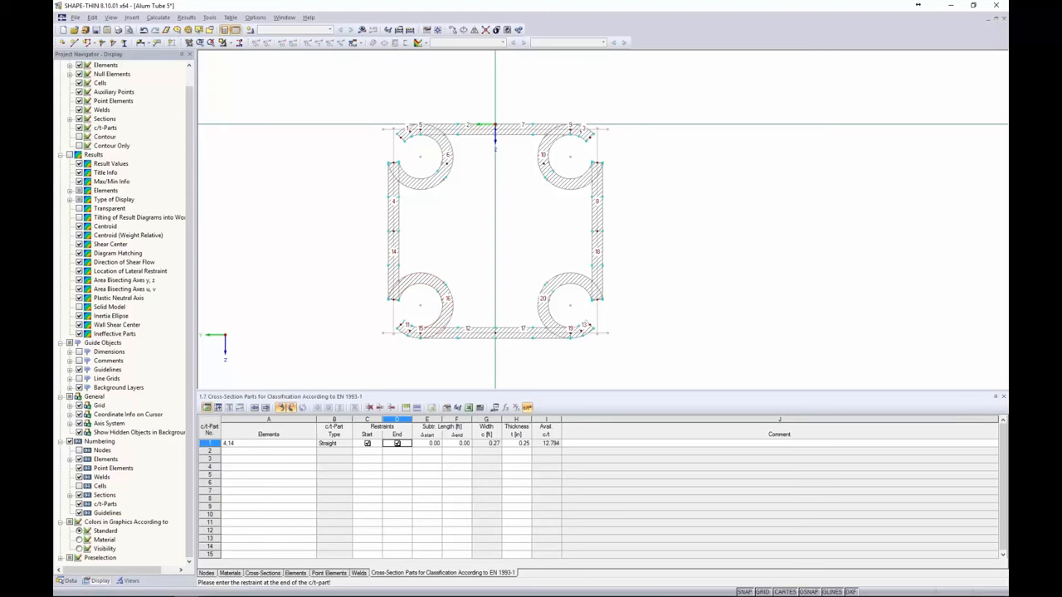
click(397, 444)
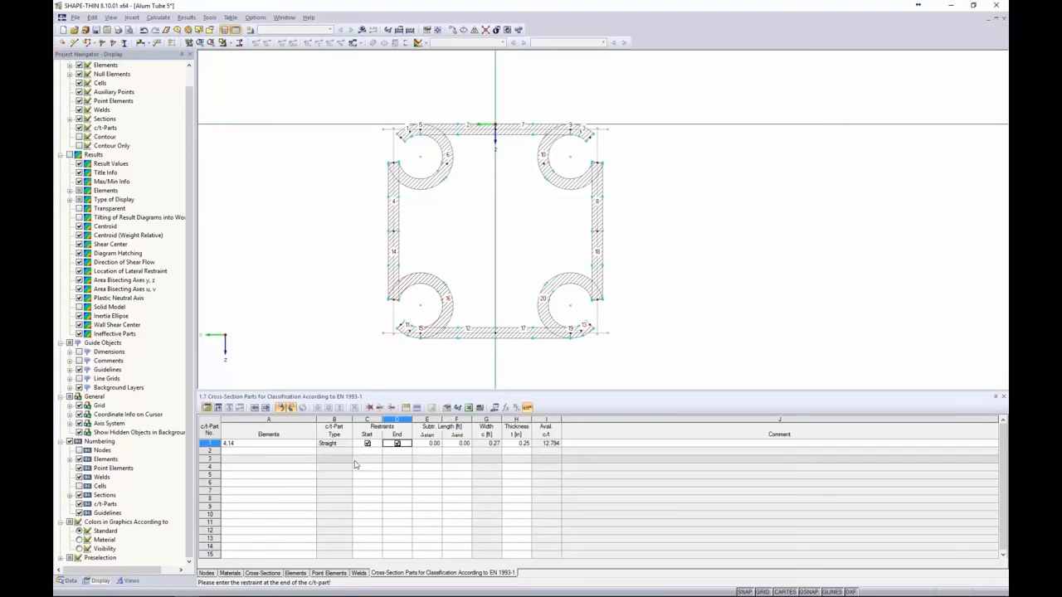
Step: Define c/t-part 2 from elements 12 and 17, restrained at both start and end
click(280, 452)
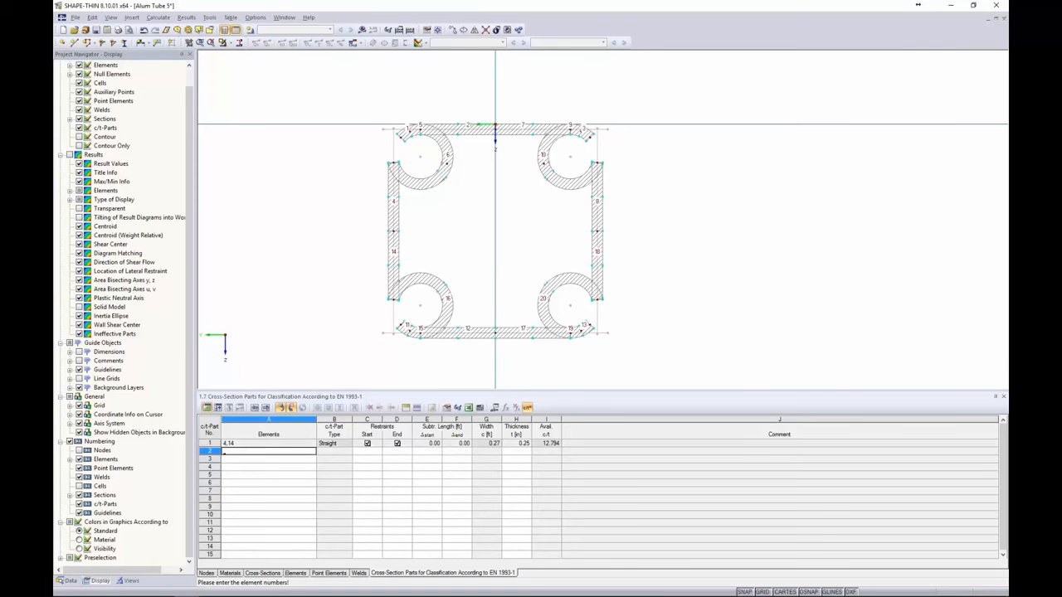
text(12, 17)
key(Tab)
key(space)
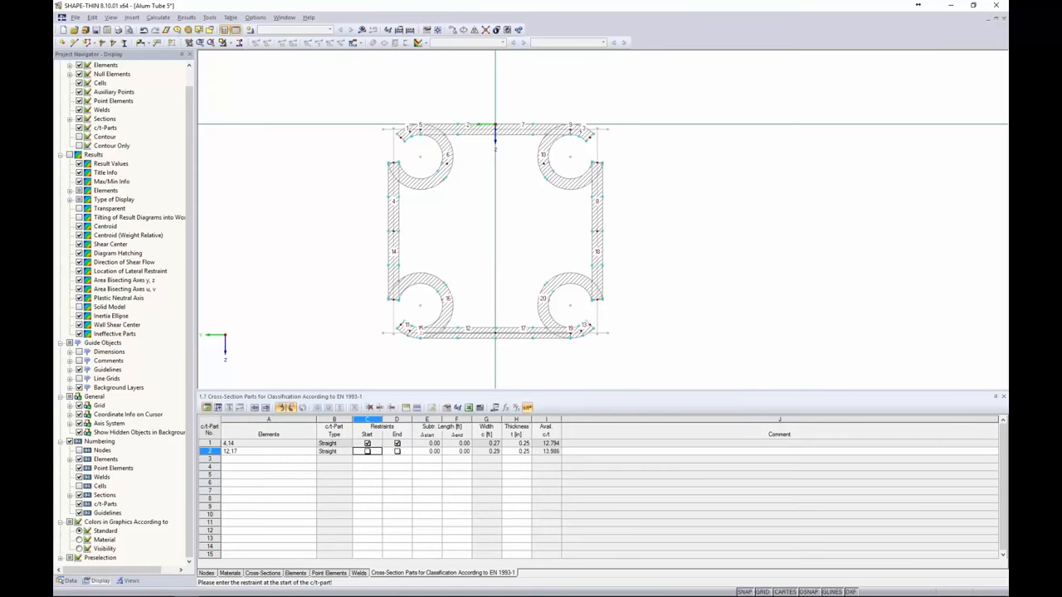
key(Tab)
key(space)
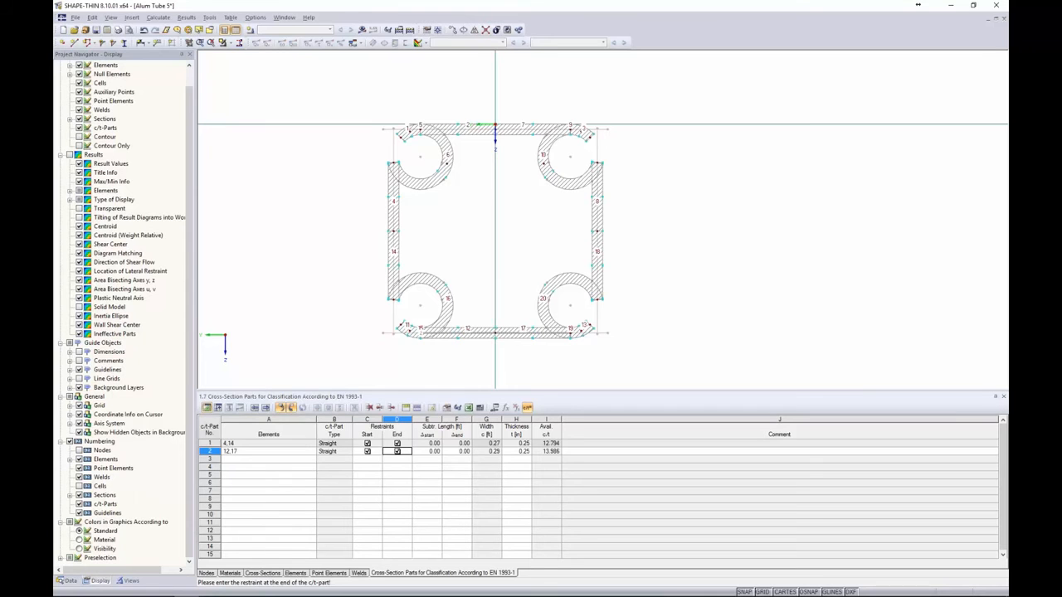
Step: Define c/t-part 3 from elements 8 and 18, restrained at both start and end
click(276, 458)
text(8, 1)
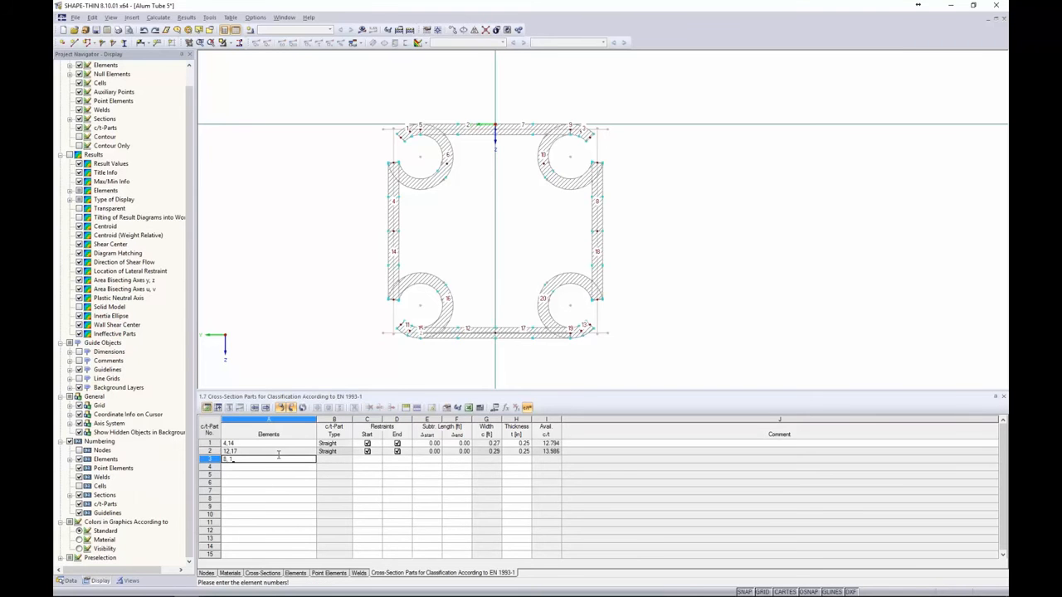
text(8)
key(Tab)
key(space)
key(Tab)
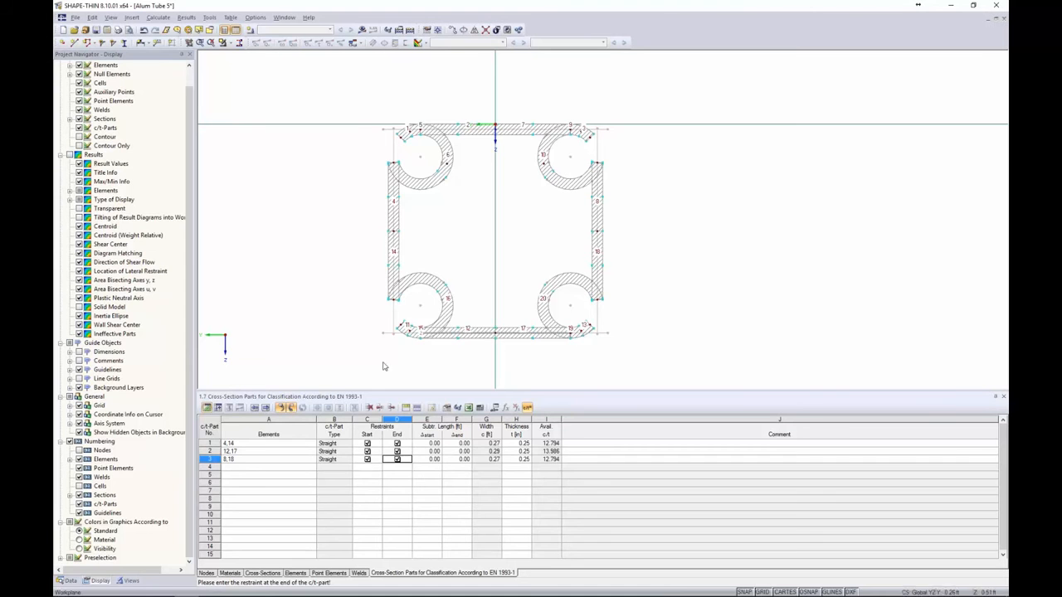
Step: Define c/t-part 4 from elements 2 and 7, restrained at both start and end
click(230, 468)
text(2,)
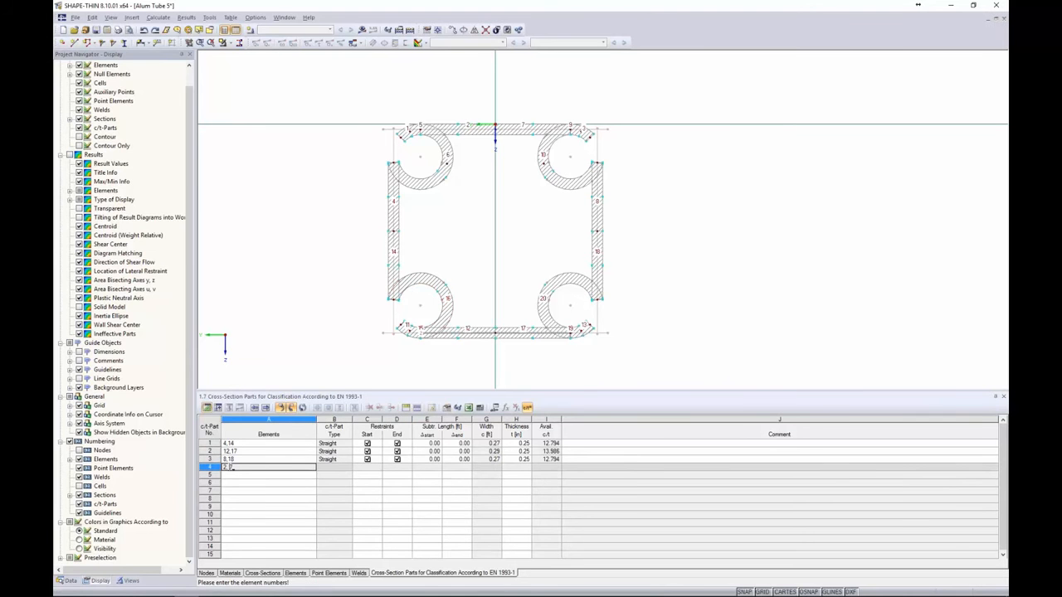
text(7)
key(Tab)
key(space)
key(Tab)
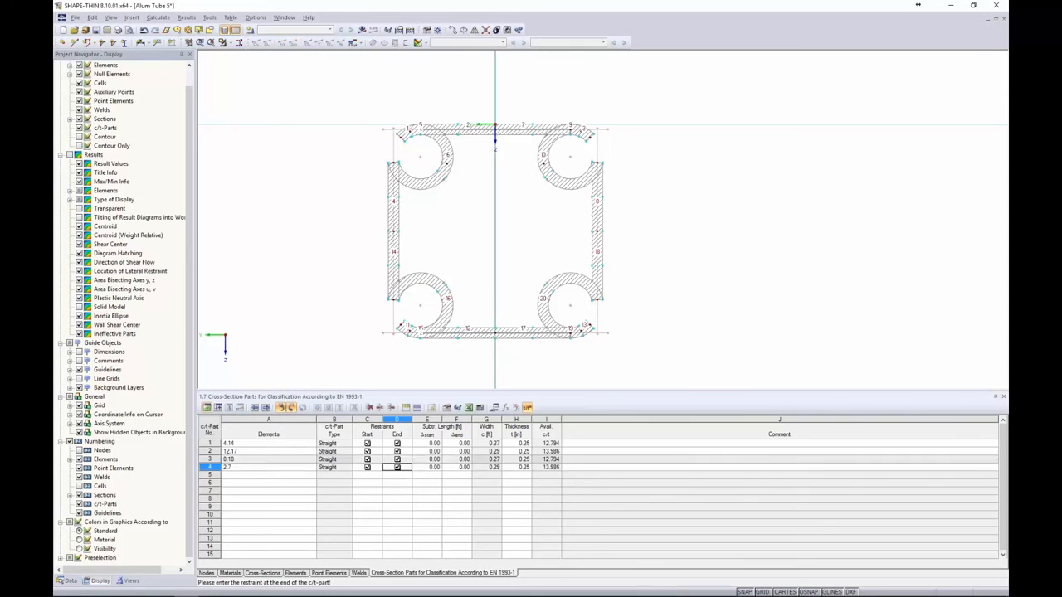
Step: Try to calculate the cross-section results with the four c/t-parts
click(364, 31)
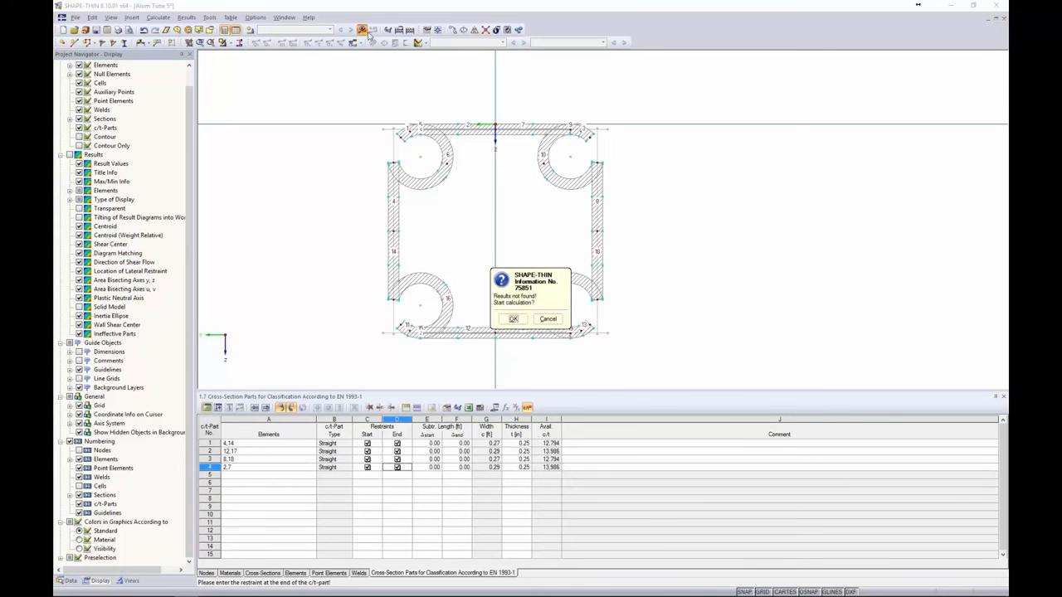
click(519, 320)
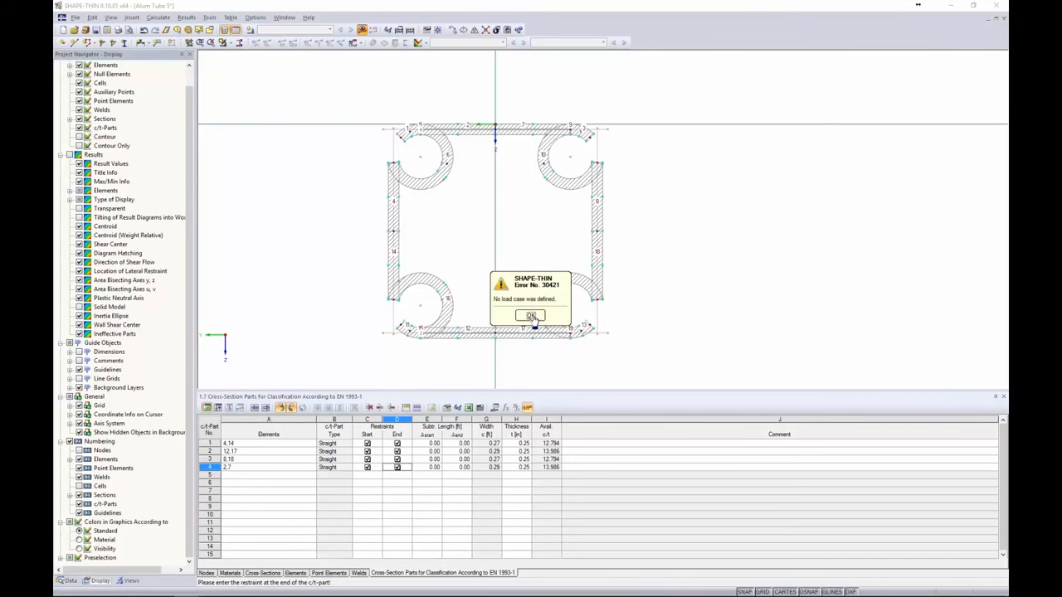
click(531, 316)
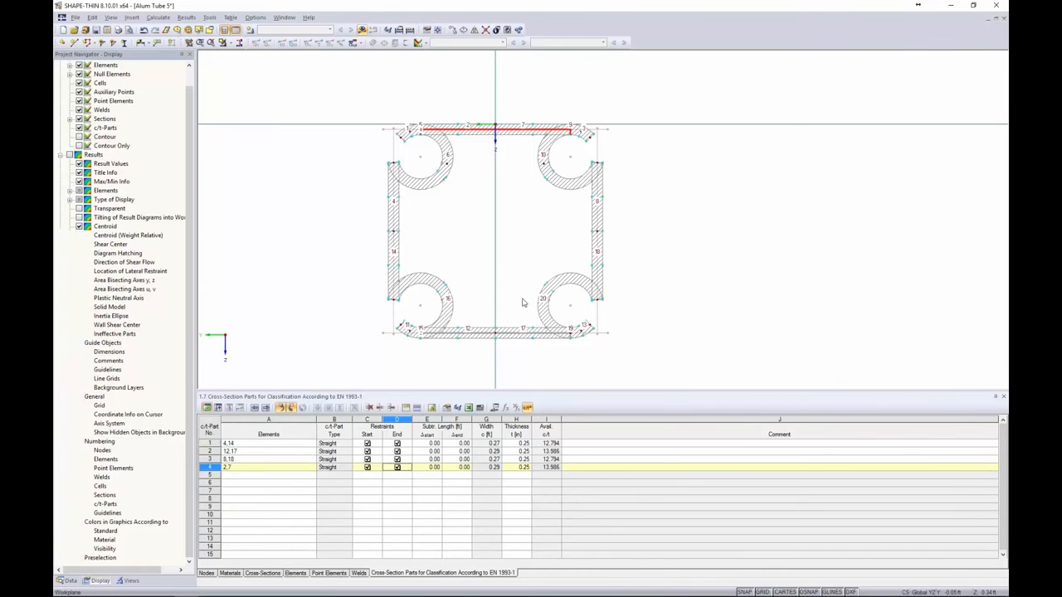
click(524, 278)
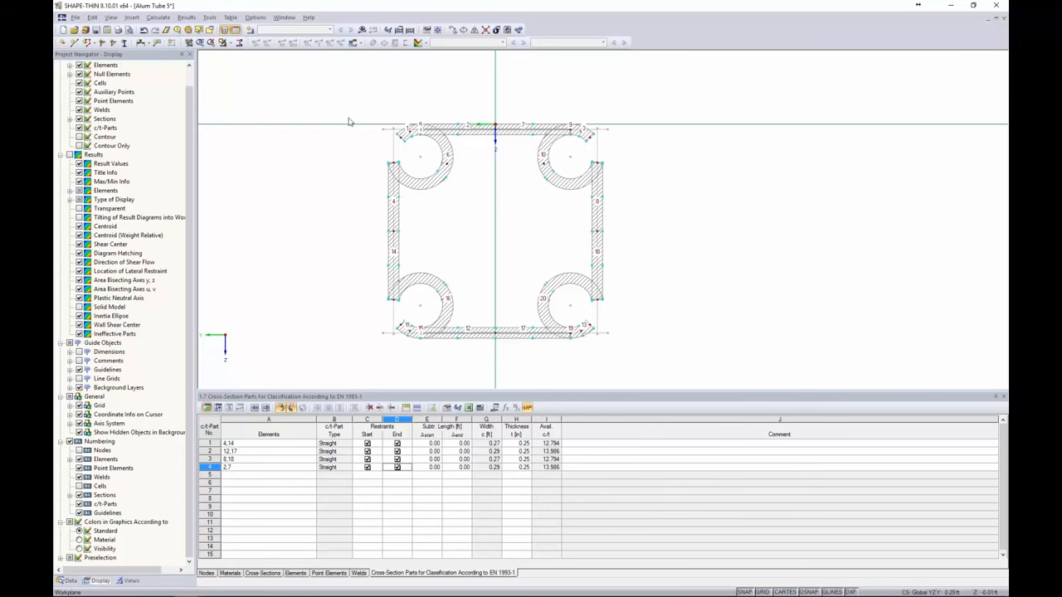
Step: Create load case LC1 in the Dead category and enter an axial force of 1 kip for member 1 in its internal forces
click(250, 31)
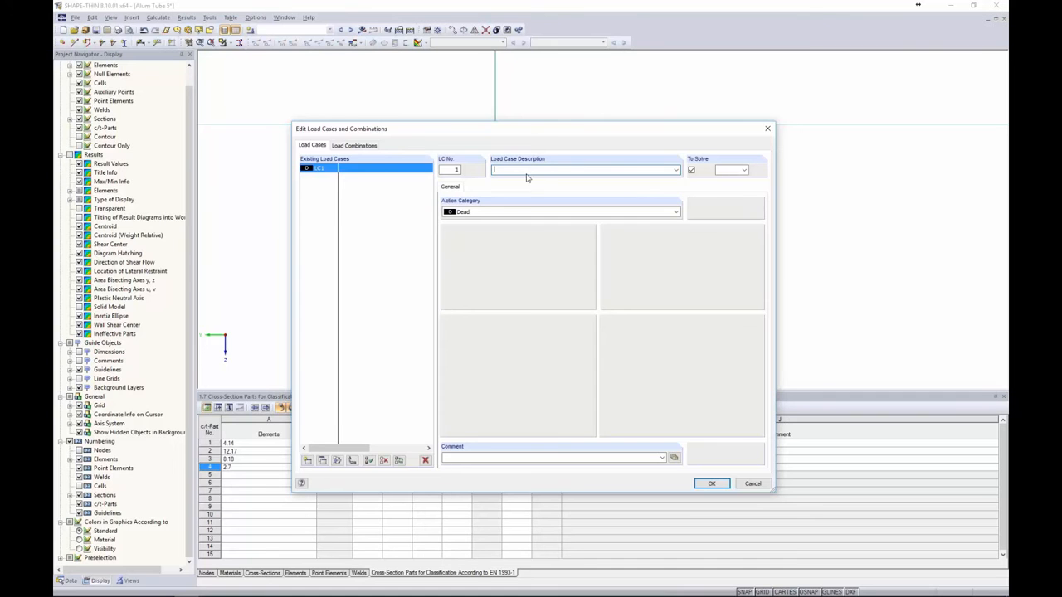
click(710, 485)
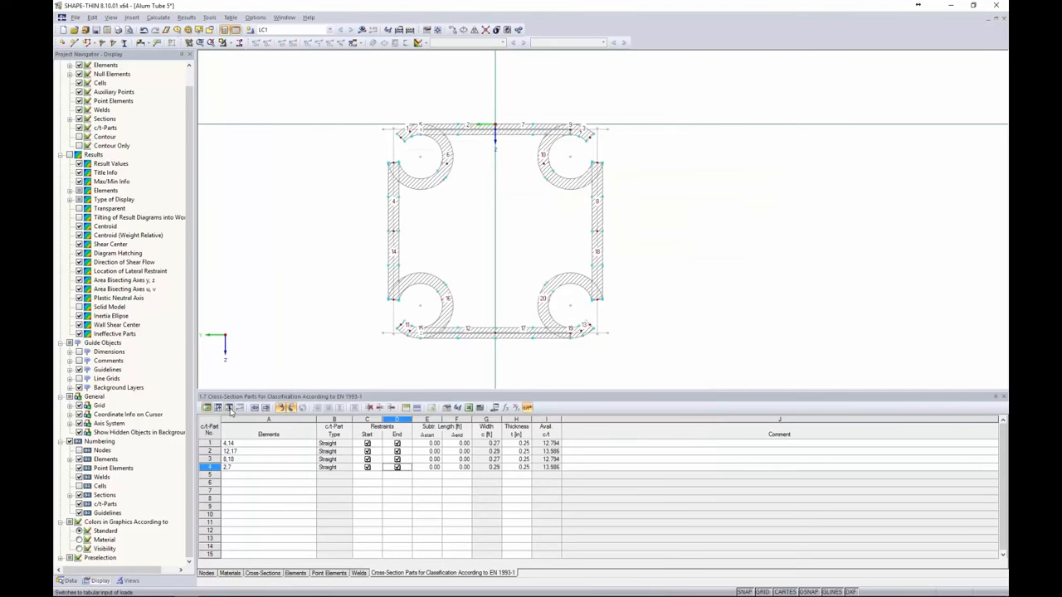
click(228, 408)
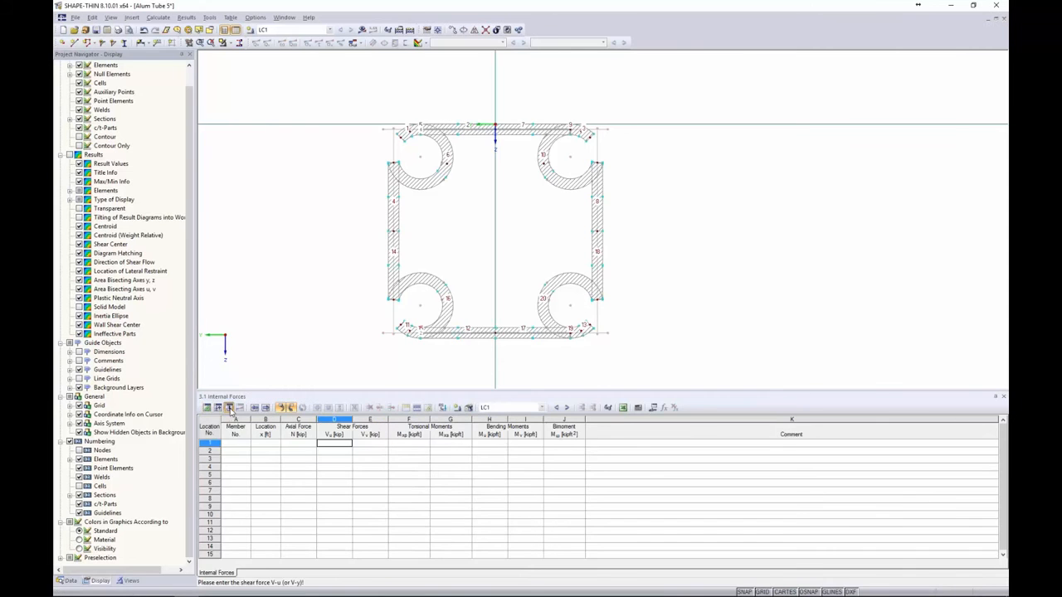
click(236, 443)
text(1)
click(299, 444)
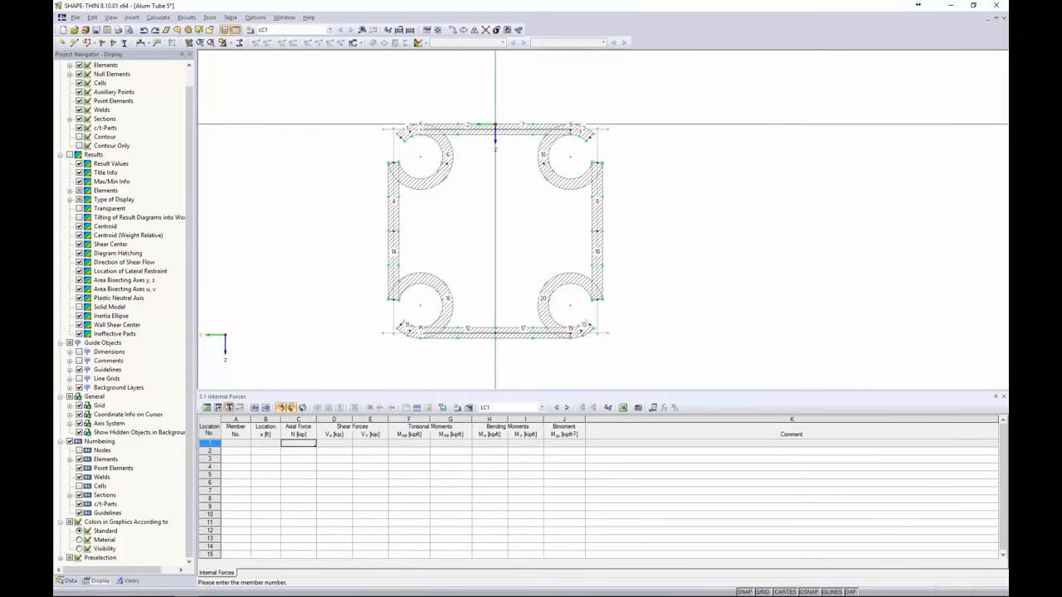
text(1)
key(Tab)
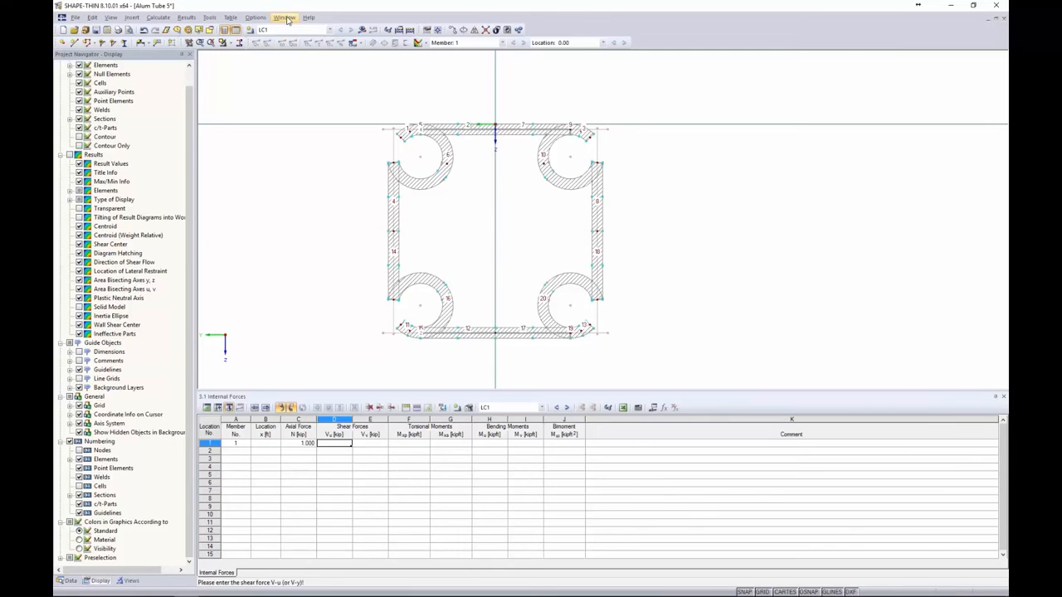
Step: Switch to the calculated Alum Tube model and display the normal stresses σx, the shear stresses τ, and σx again
click(286, 18)
click(306, 135)
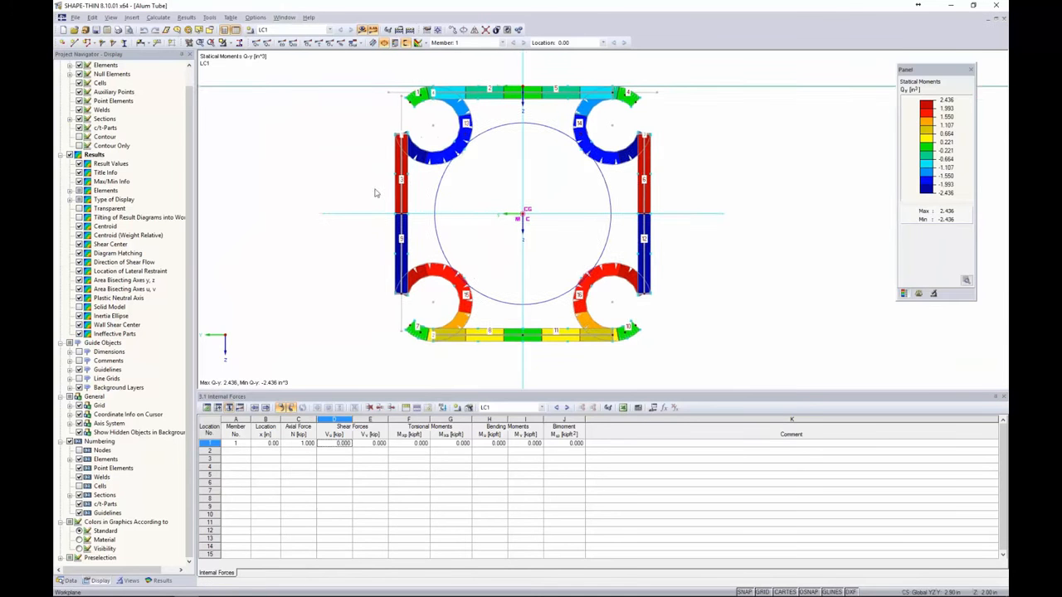
click(160, 581)
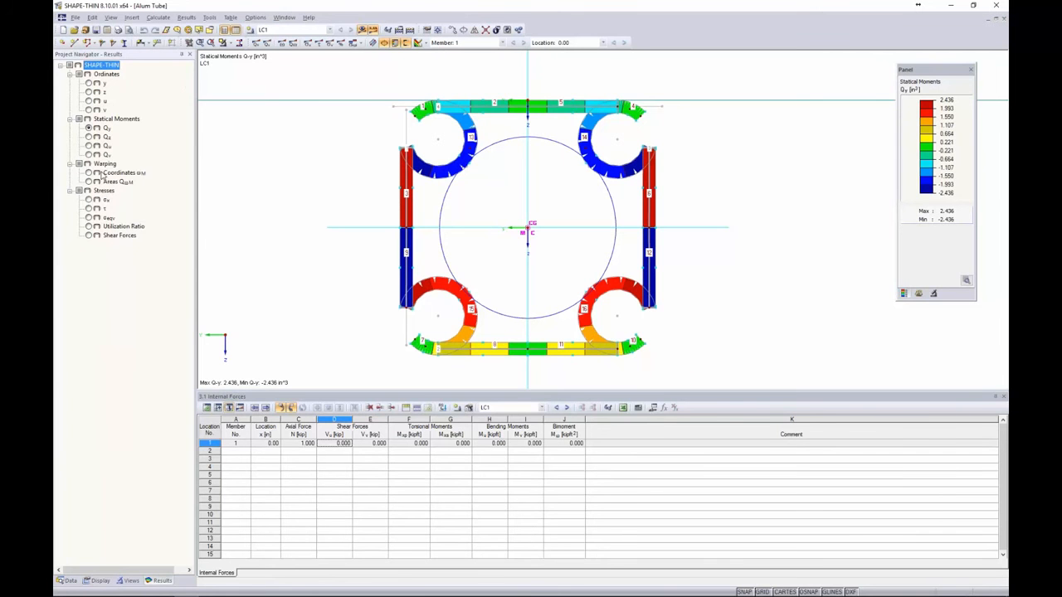
click(89, 200)
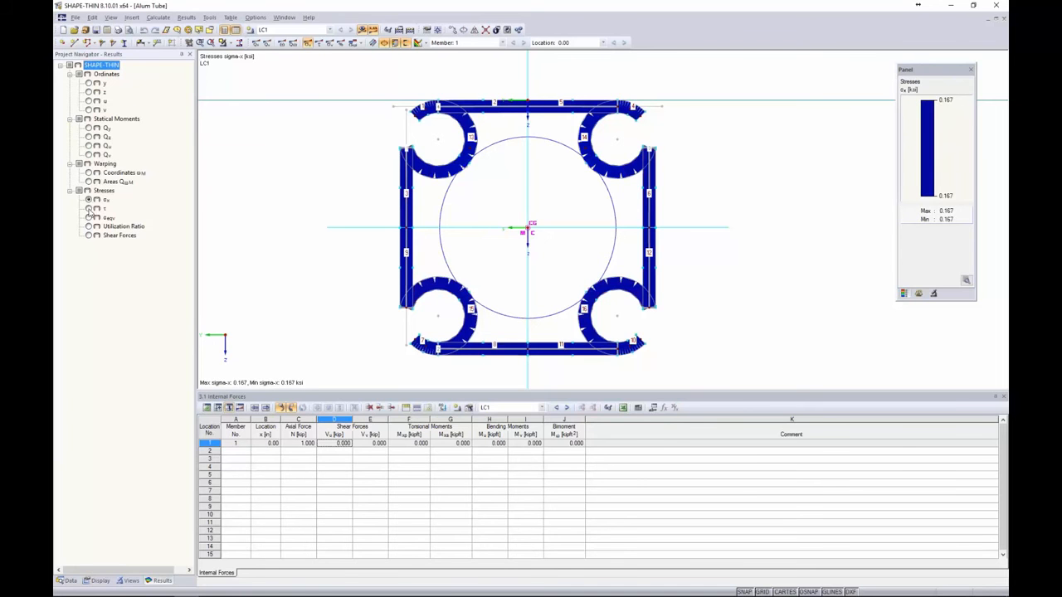
click(89, 209)
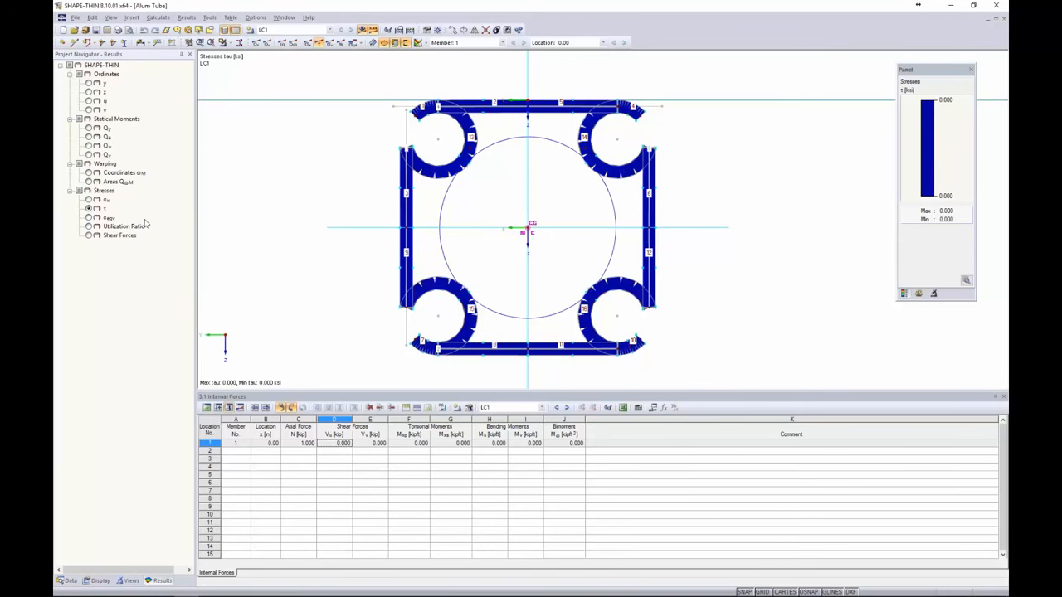
click(89, 200)
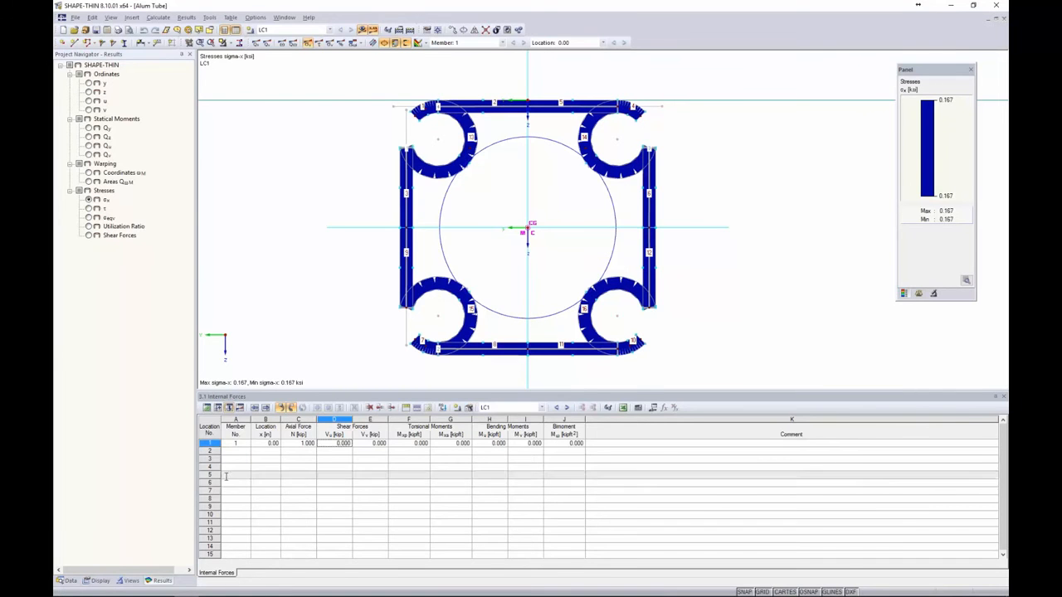
Step: Examine the section properties table of the Alum Tube model, enlarging the table temporarily to read more rows
click(240, 407)
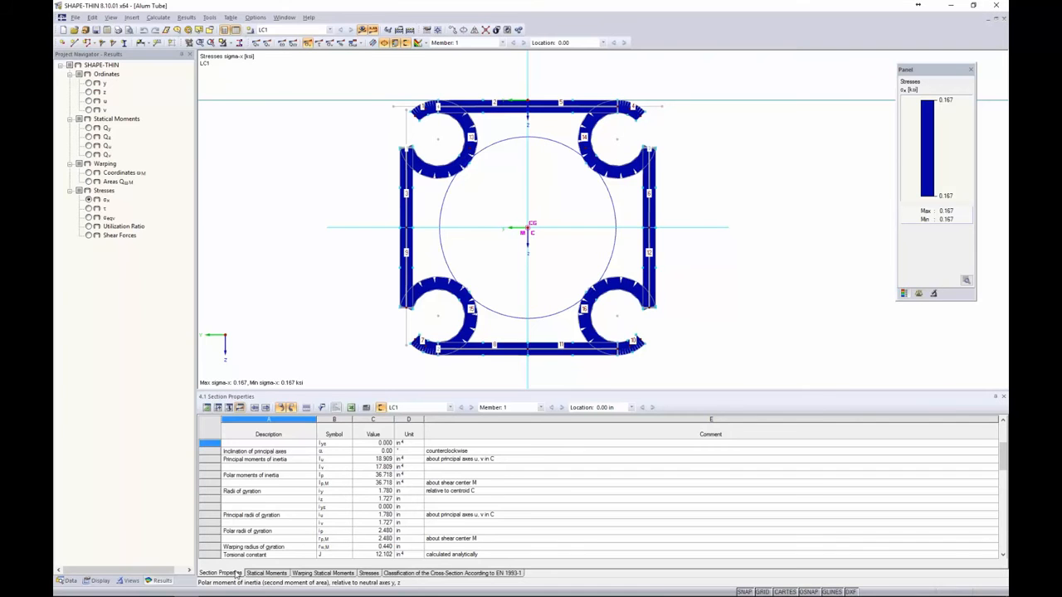
drag(295, 389, 312, 264)
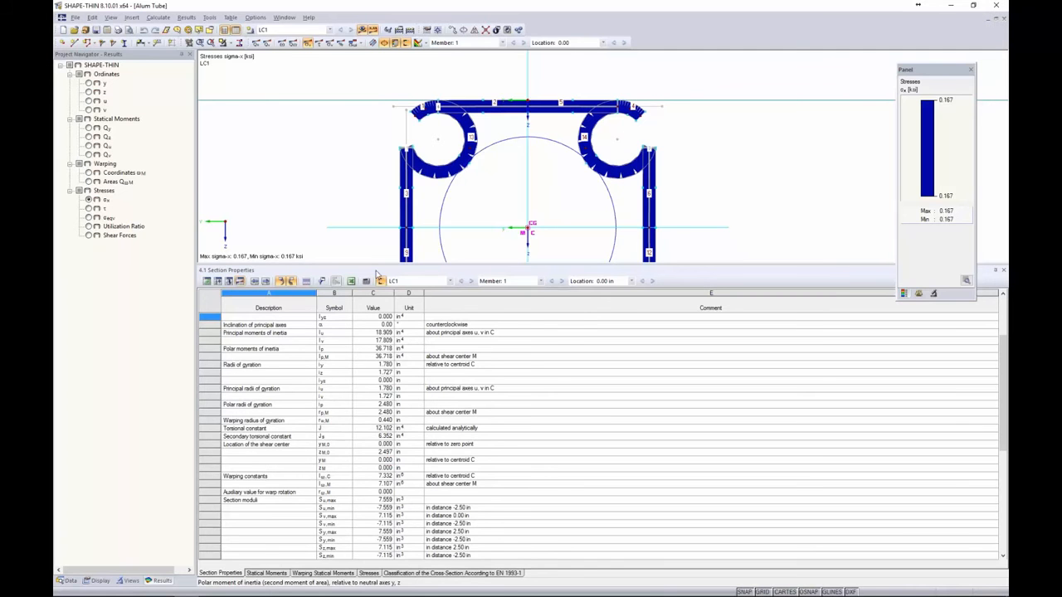
drag(378, 270, 378, 396)
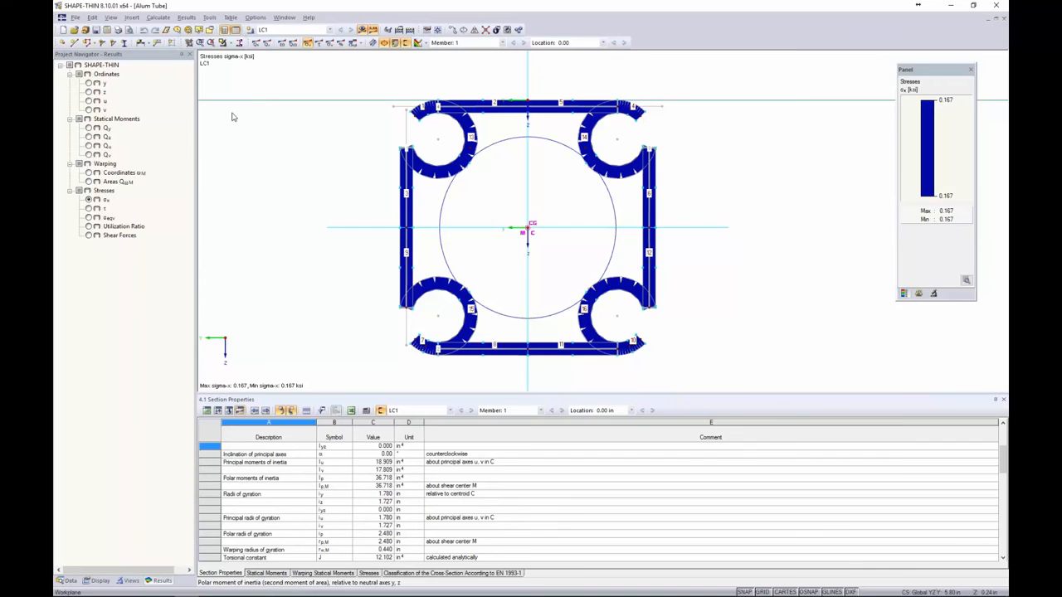
Step: Switch to RFEM and create a 3D model named Alum 10 with load combinations according to ASCE 7-10, showing its view maximized
key(alt+Tab)
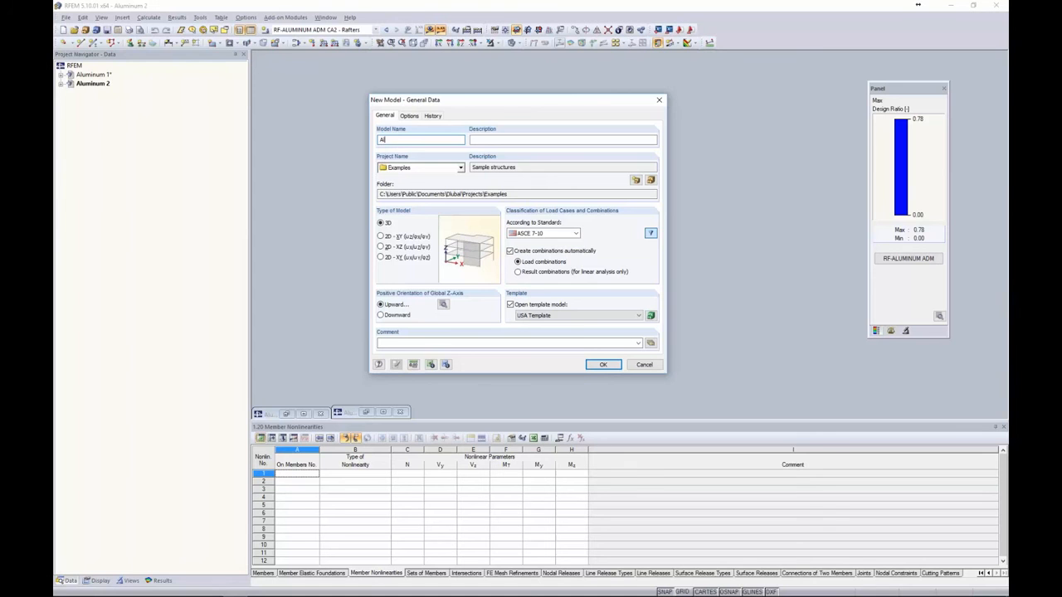
text(um 10)
click(541, 234)
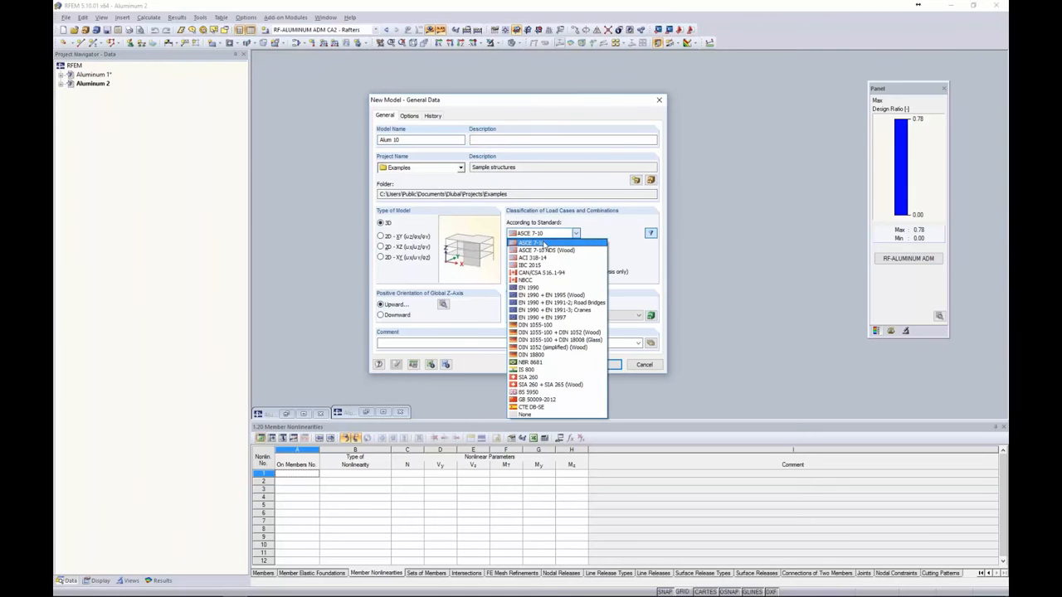
click(546, 244)
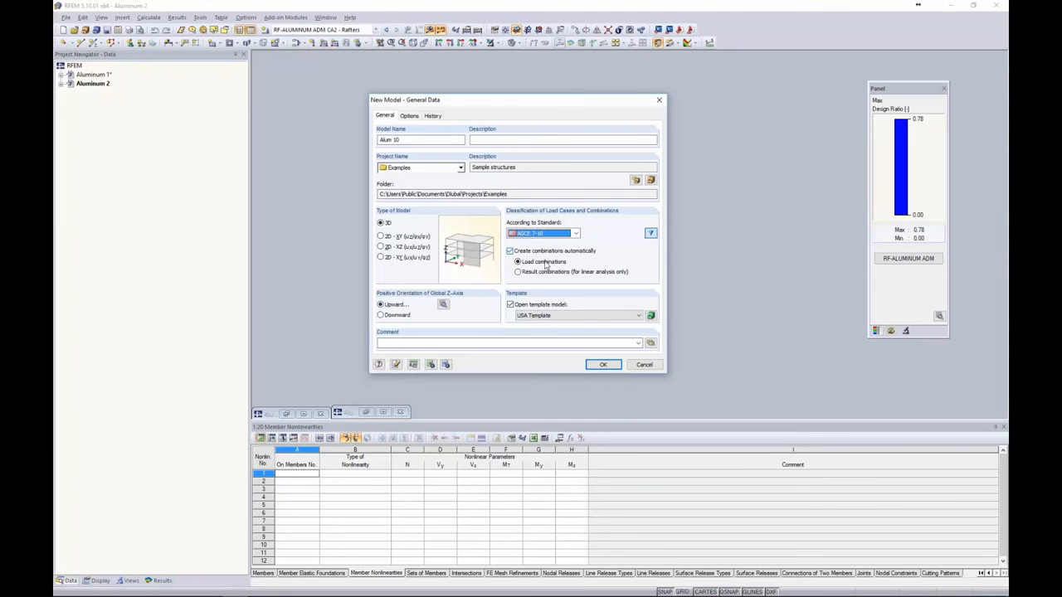
click(603, 366)
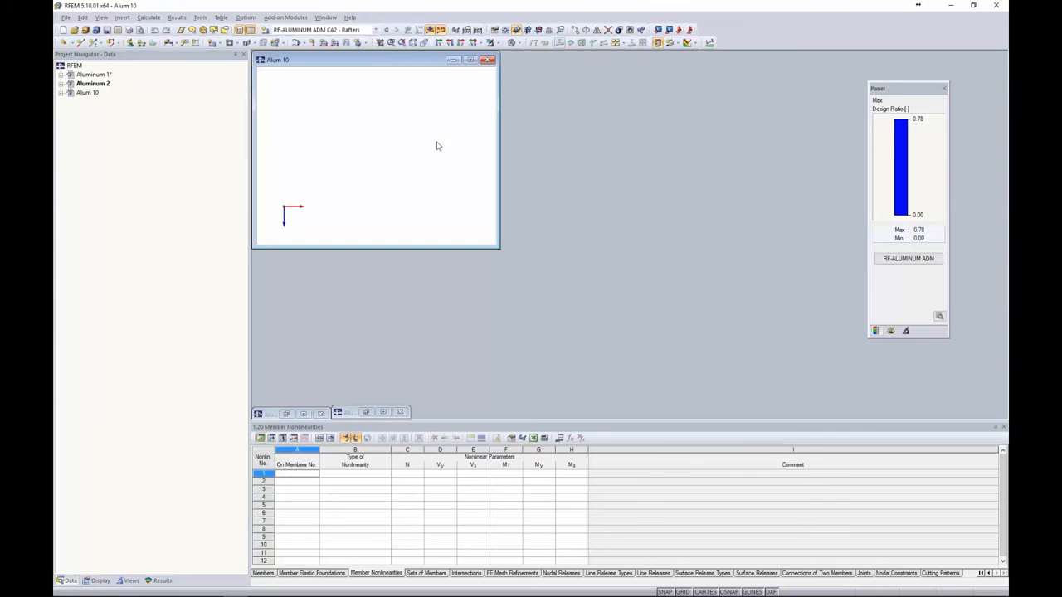
double_click(398, 64)
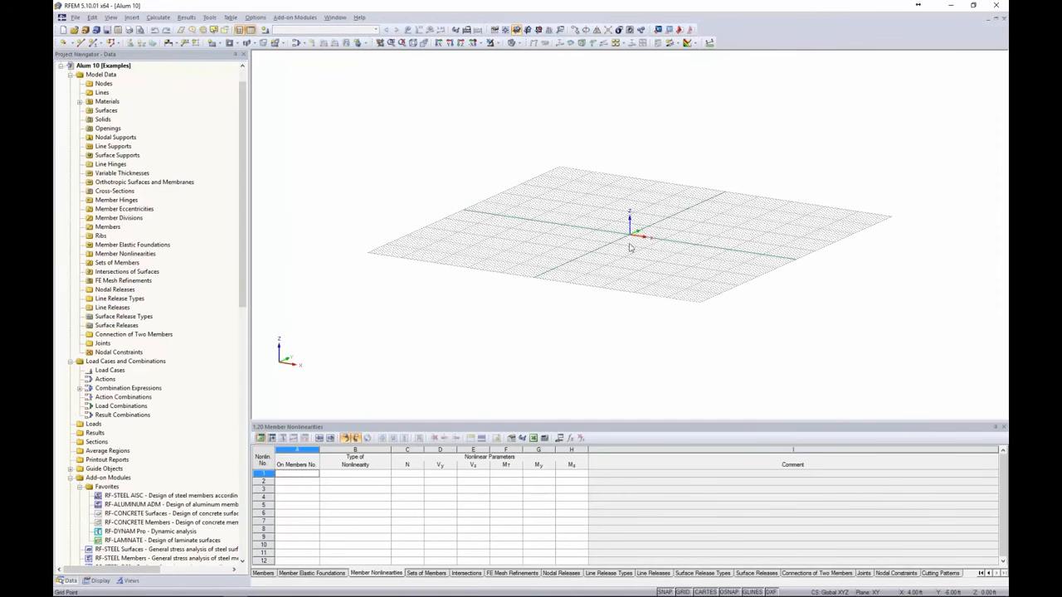
Step: Start generating a 3D hall from members and set its total length to 48 ft
scroll(630, 246, up, 3)
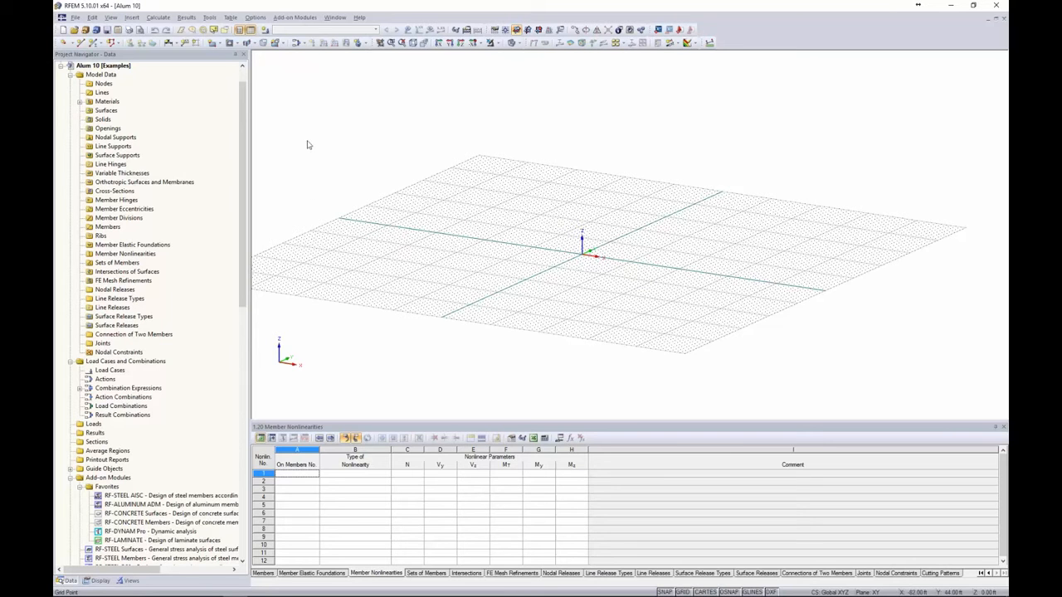
click(208, 17)
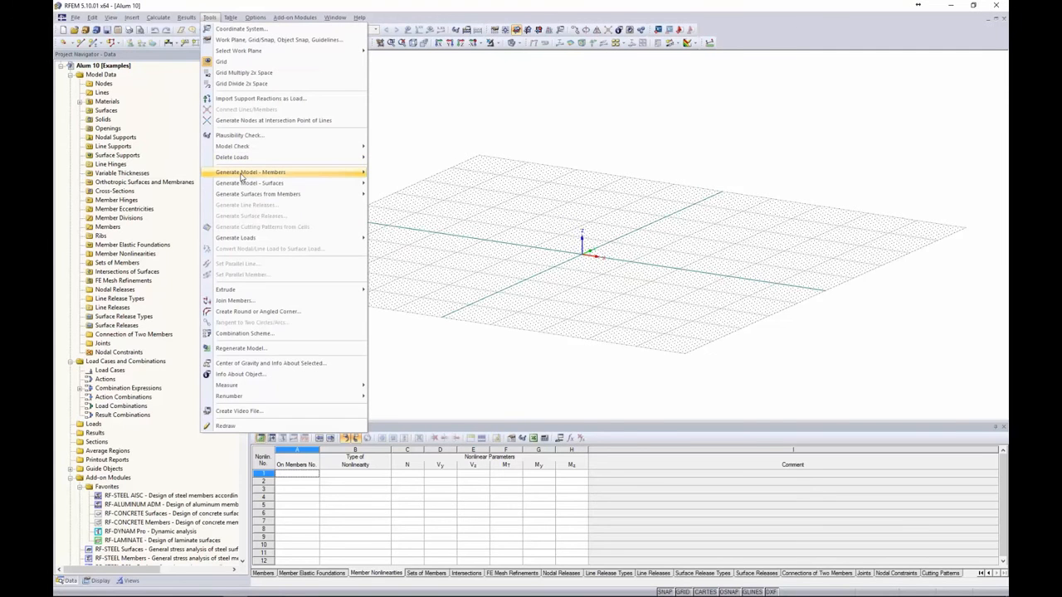
mouse_move(241, 174)
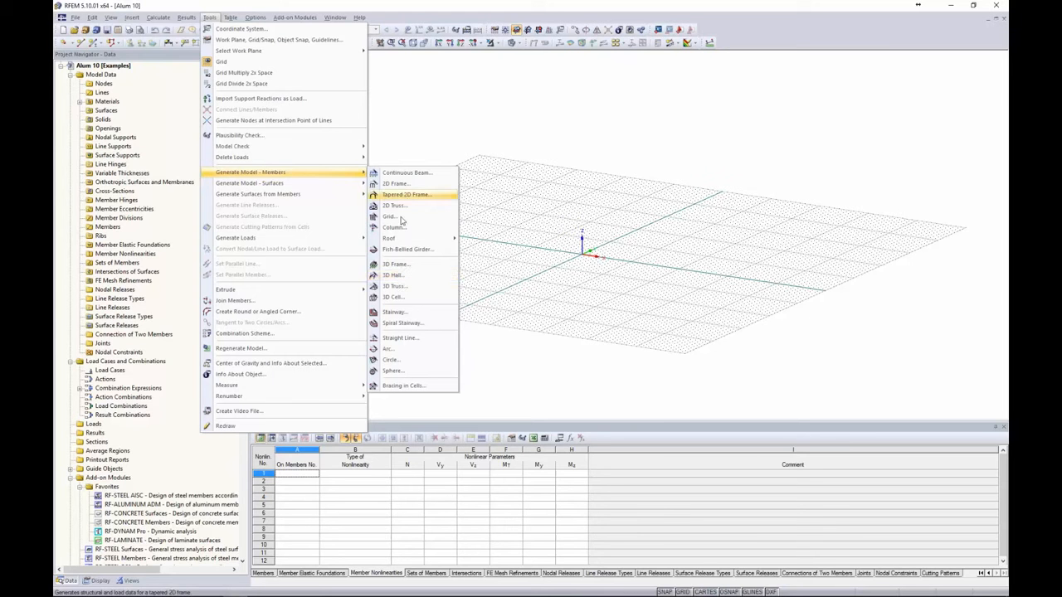
click(396, 275)
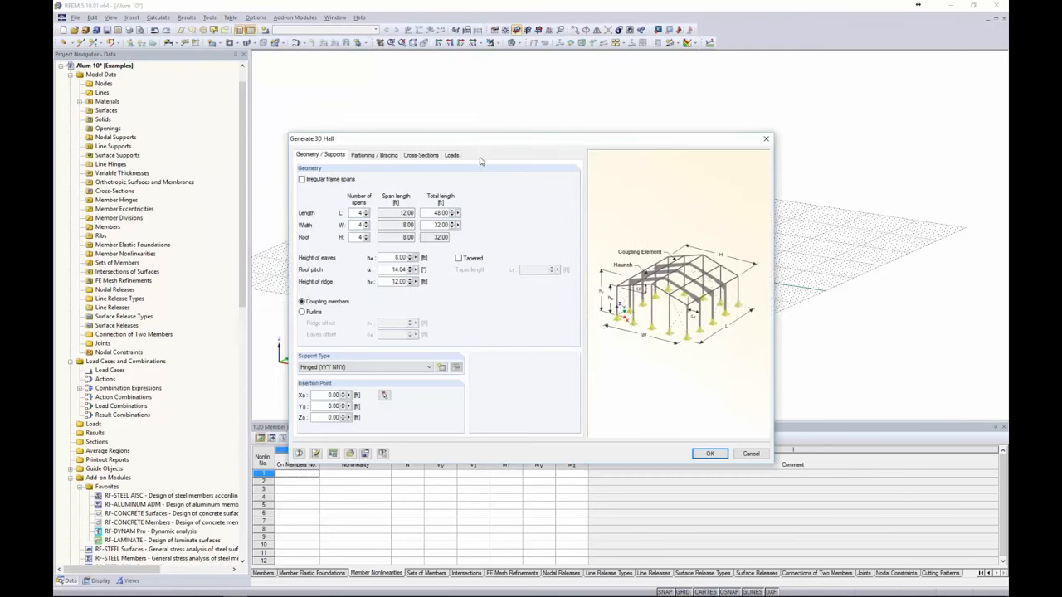
drag(484, 144, 488, 118)
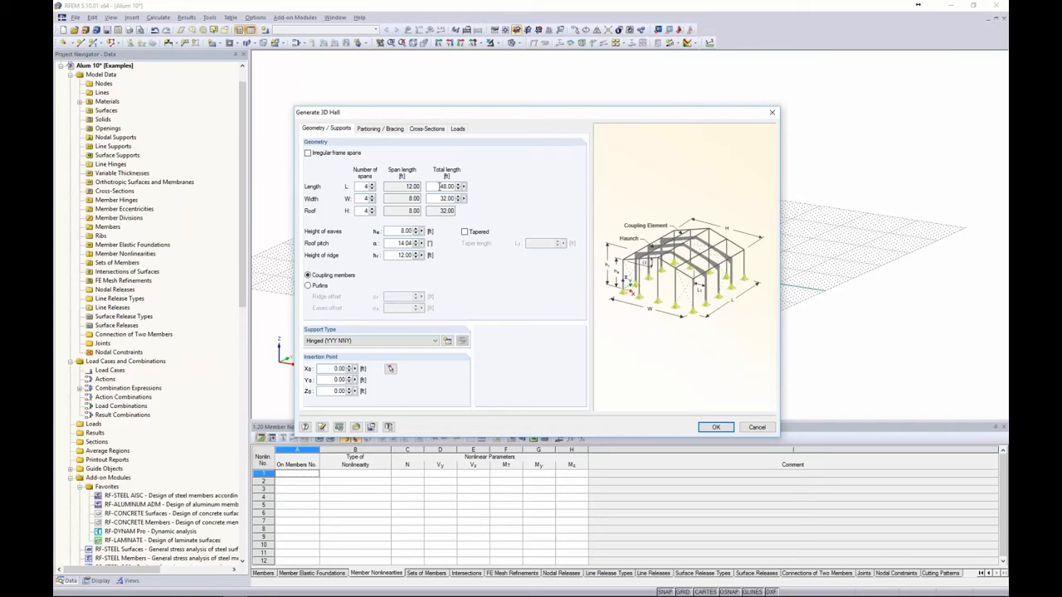
drag(439, 187, 457, 199)
click(447, 199)
double_click(366, 187)
double_click(440, 186)
text(48)
click(412, 186)
Step: Set the hall's total width to 32 ft, eaves height to 8 ft and ridge height to 12 ft, keeping coupling members instead of purlins
drag(439, 198, 471, 198)
text(32)
double_click(401, 231)
text(8)
drag(394, 256, 416, 256)
text(12)
key(Tab)
click(309, 287)
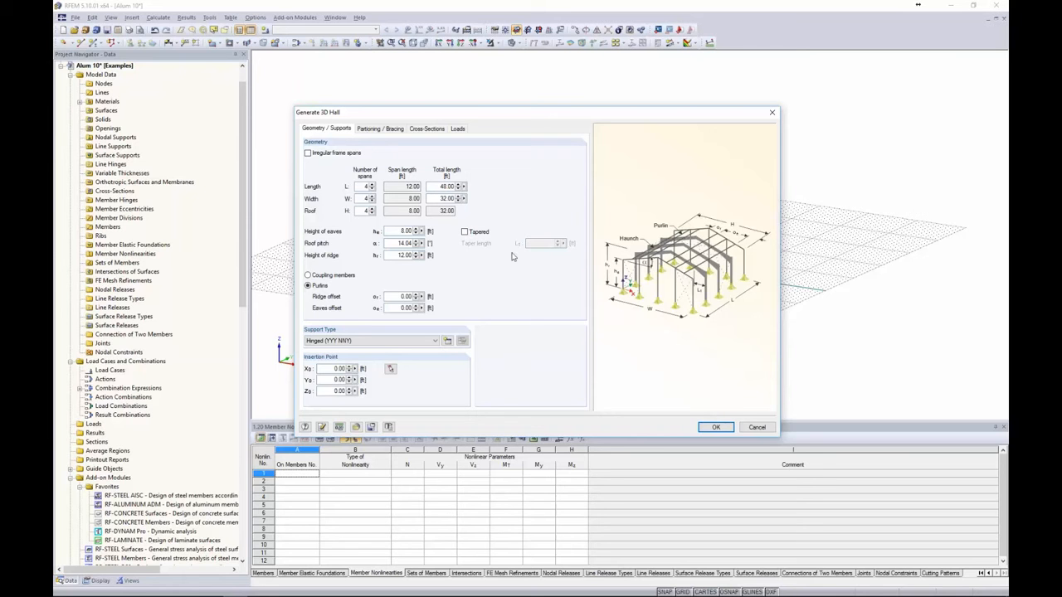
click(309, 275)
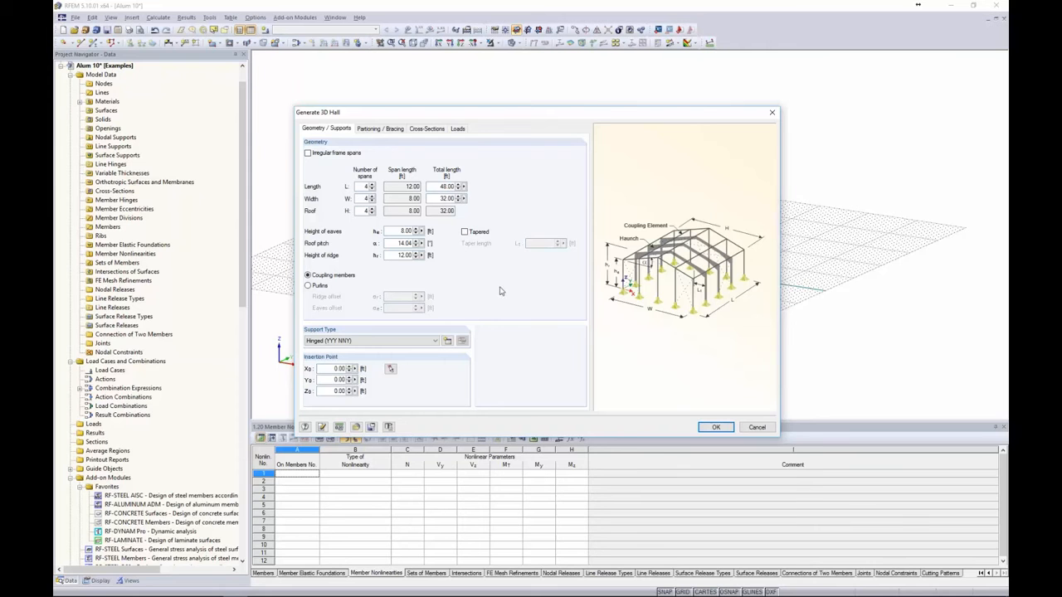
Step: Review the hall's support types and the uY nonlinearity options of a new nodal support, discarding that support
click(371, 342)
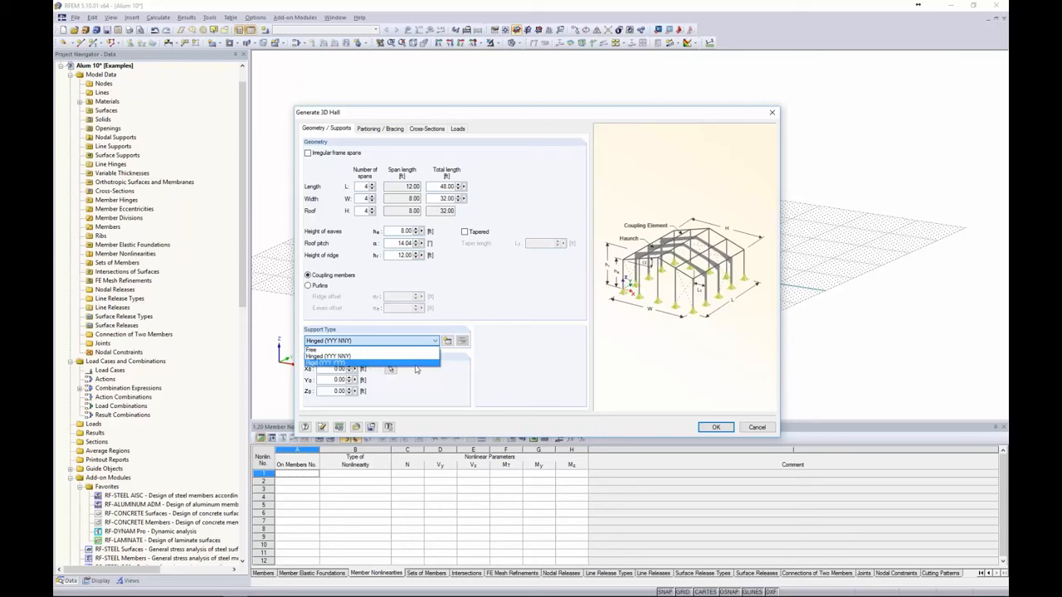
click(479, 366)
click(449, 343)
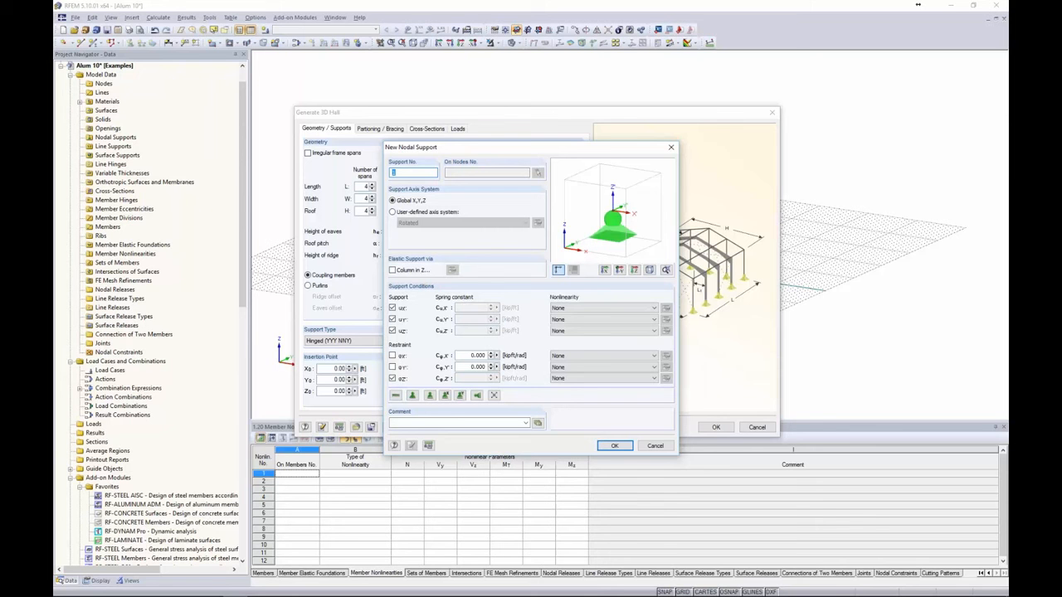
click(590, 320)
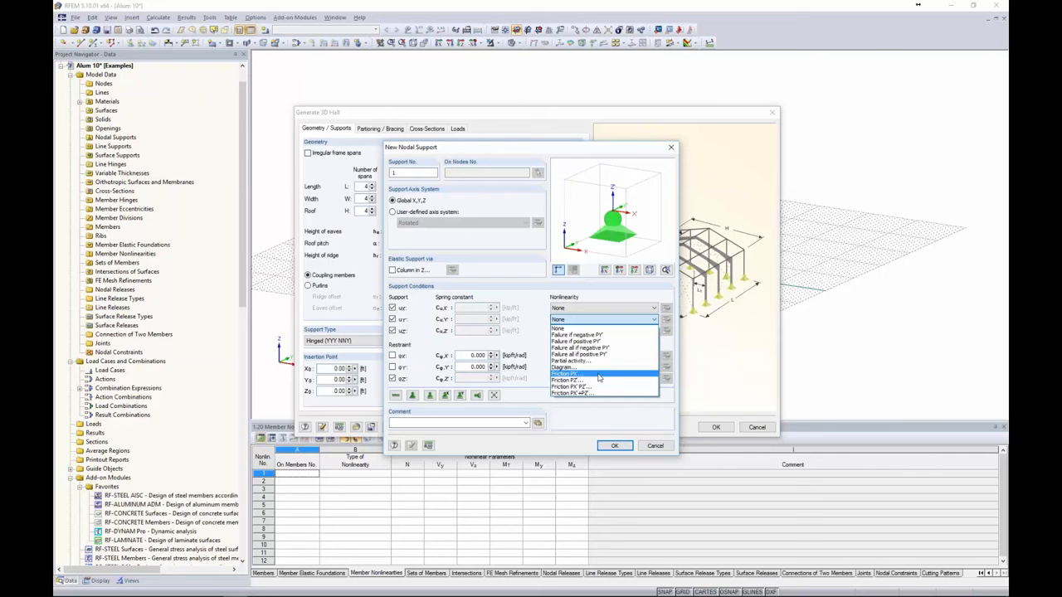
click(544, 336)
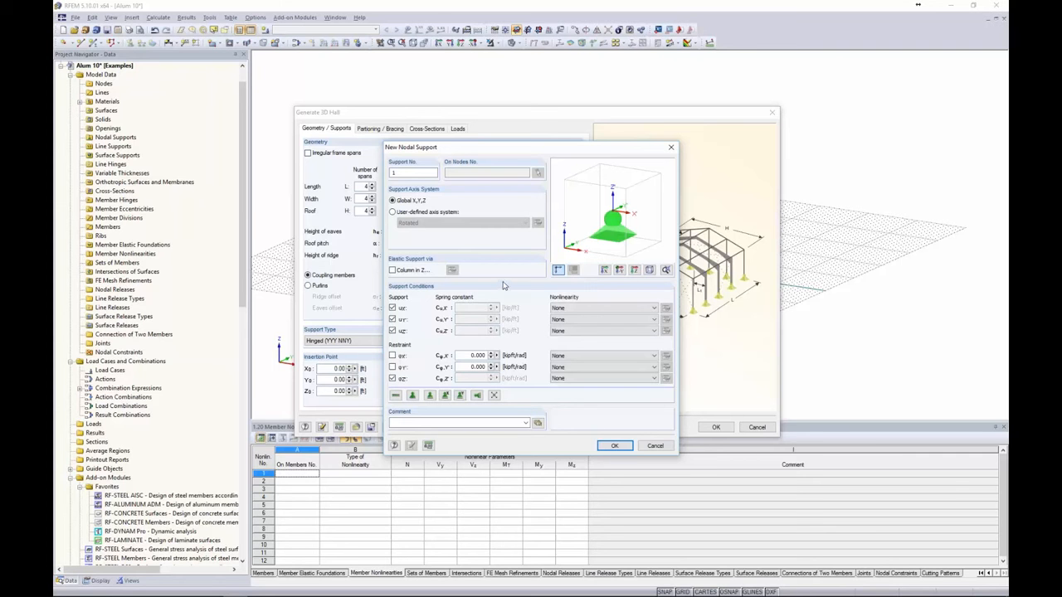
click(656, 445)
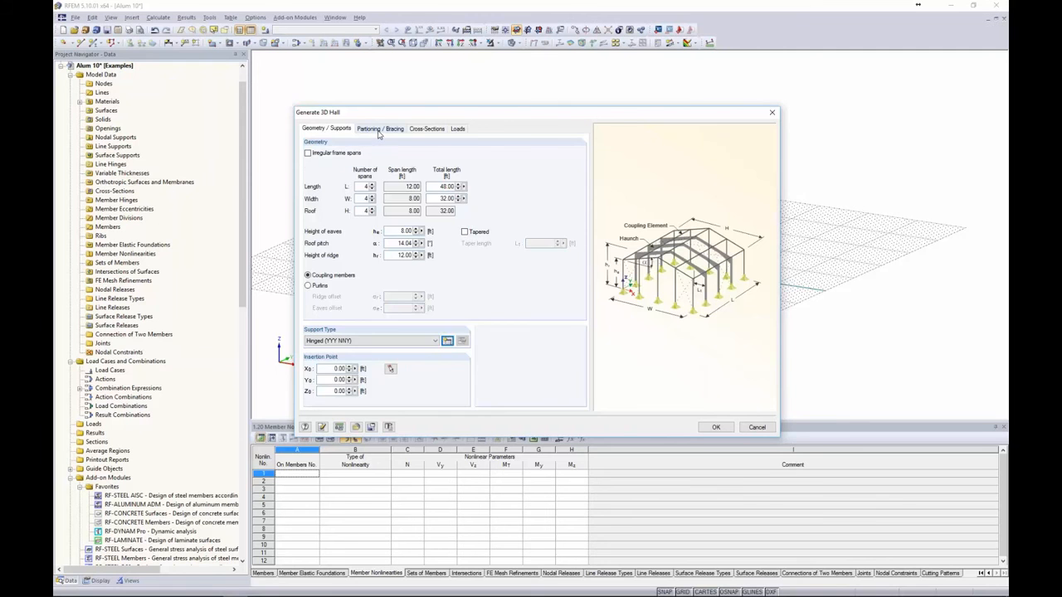
Step: Examine the bay positions of the bracing in the front and rear gables, the side walls and the roof
click(378, 132)
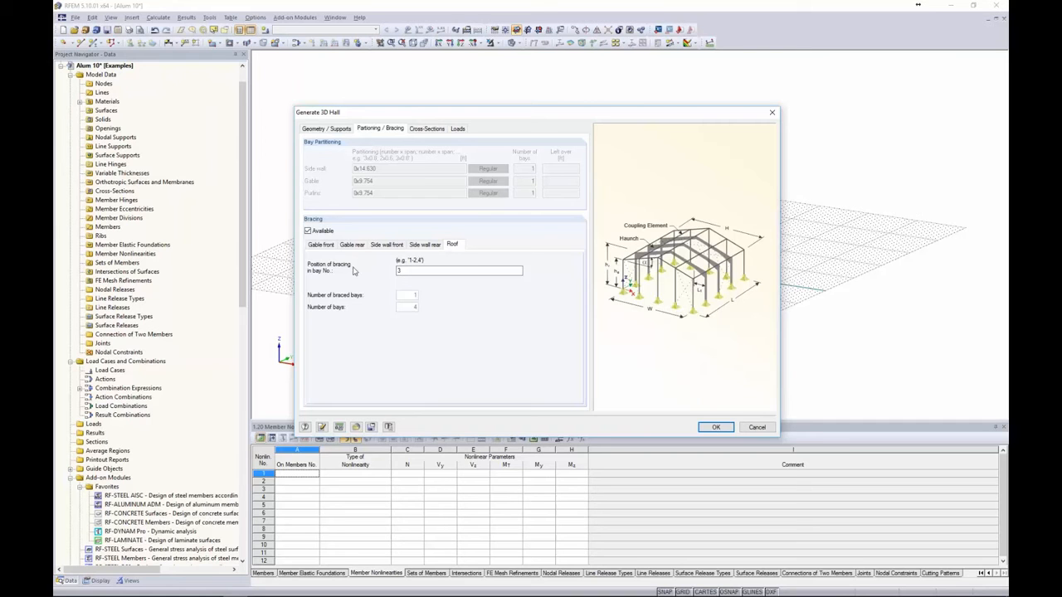
click(322, 245)
click(405, 271)
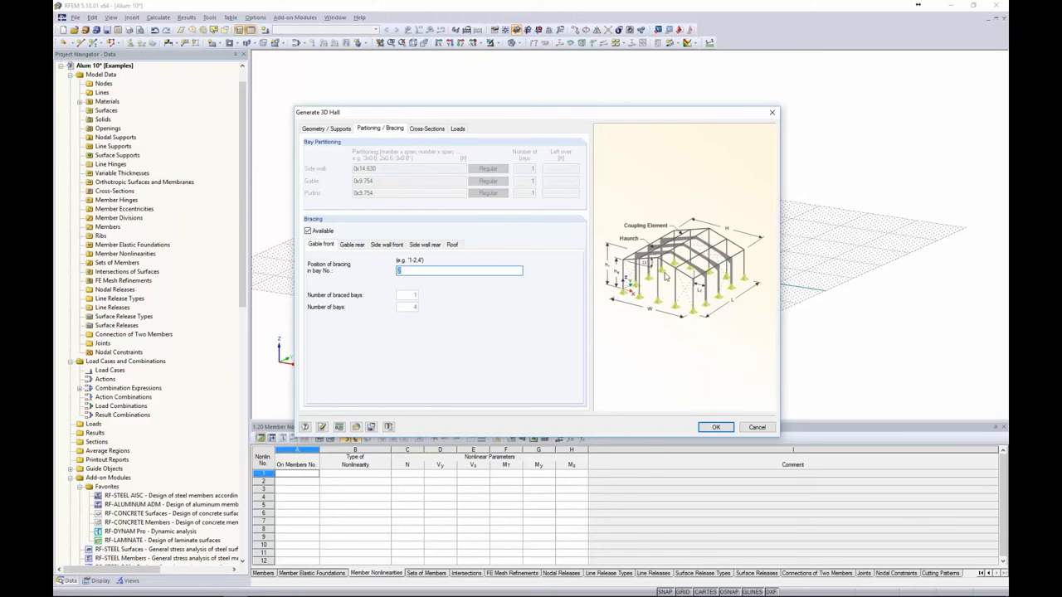
click(354, 248)
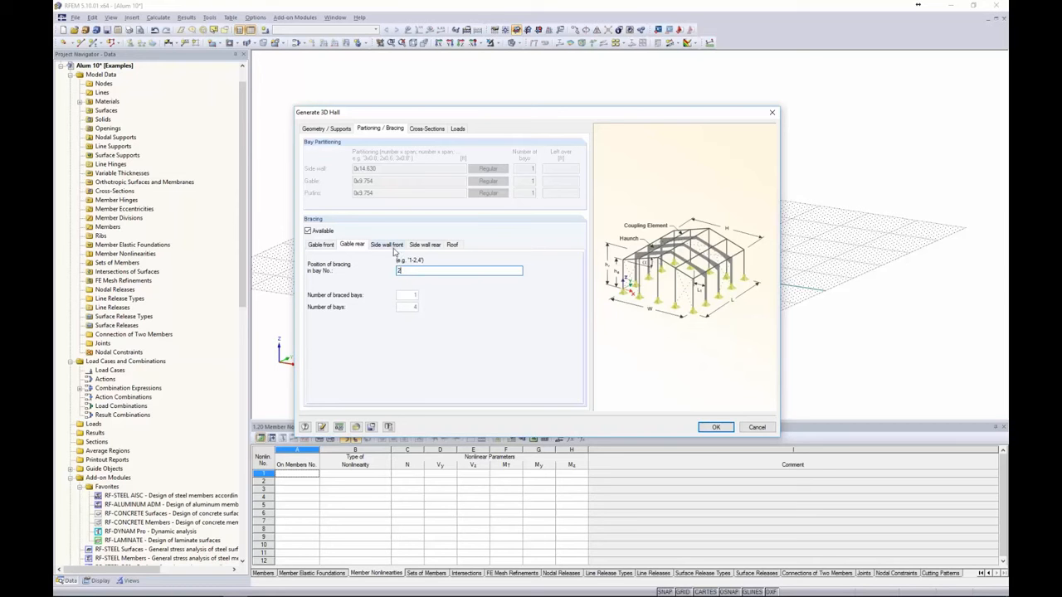
click(390, 246)
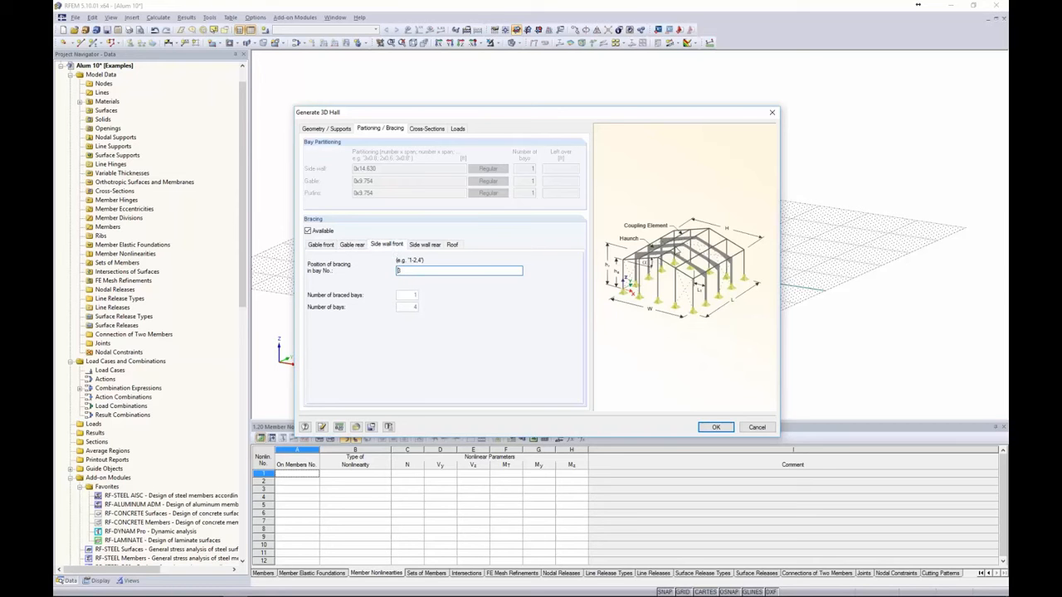
click(418, 246)
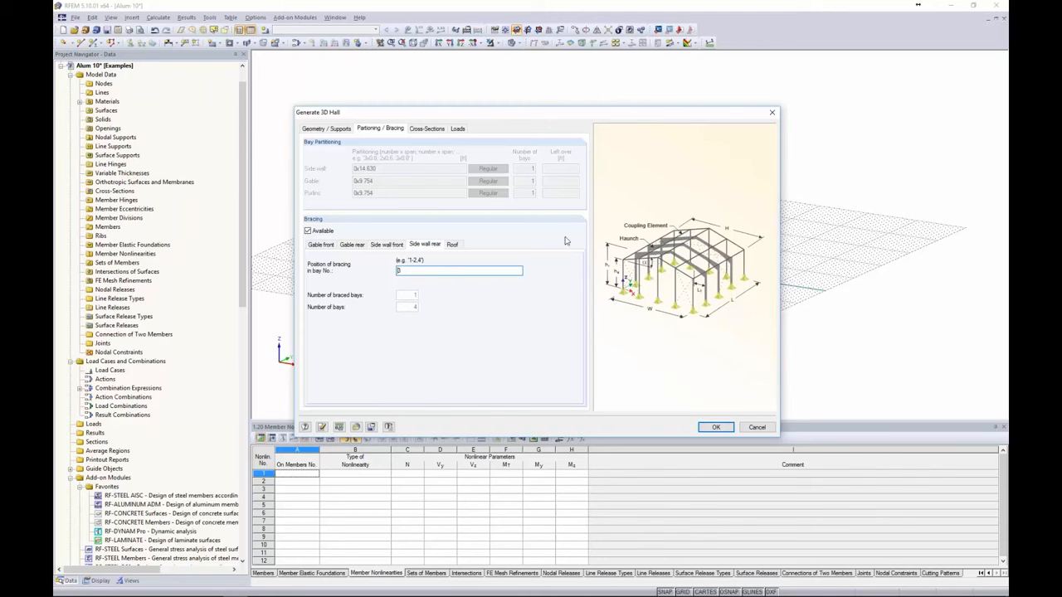
click(454, 245)
drag(408, 270, 371, 268)
Step: Select the RT 8 x 4 x 1/2 rectangular hollow section from the ADM 2015 favorites for the frame columns
click(425, 130)
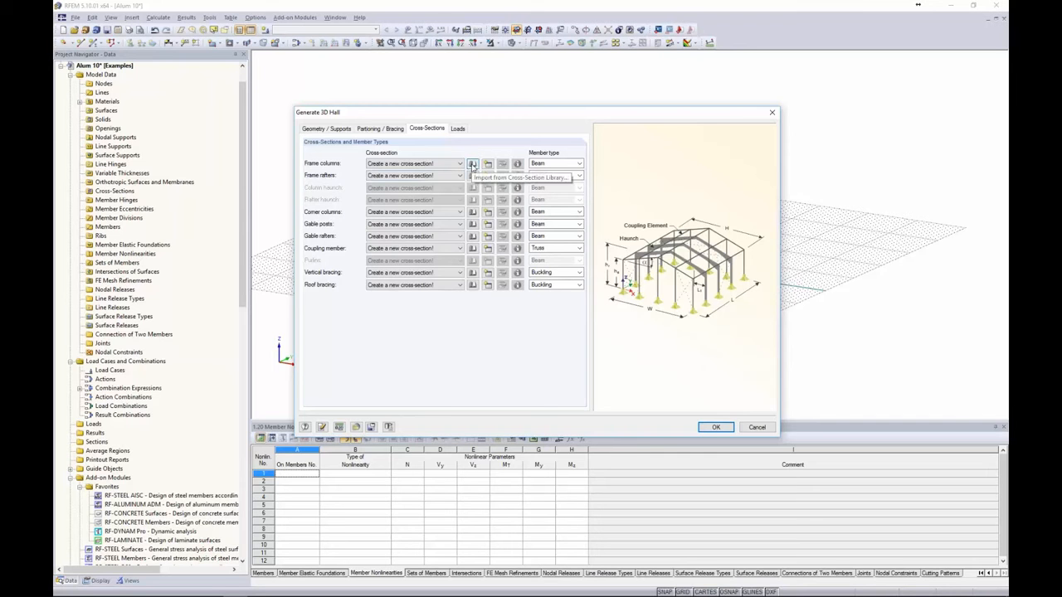
click(472, 164)
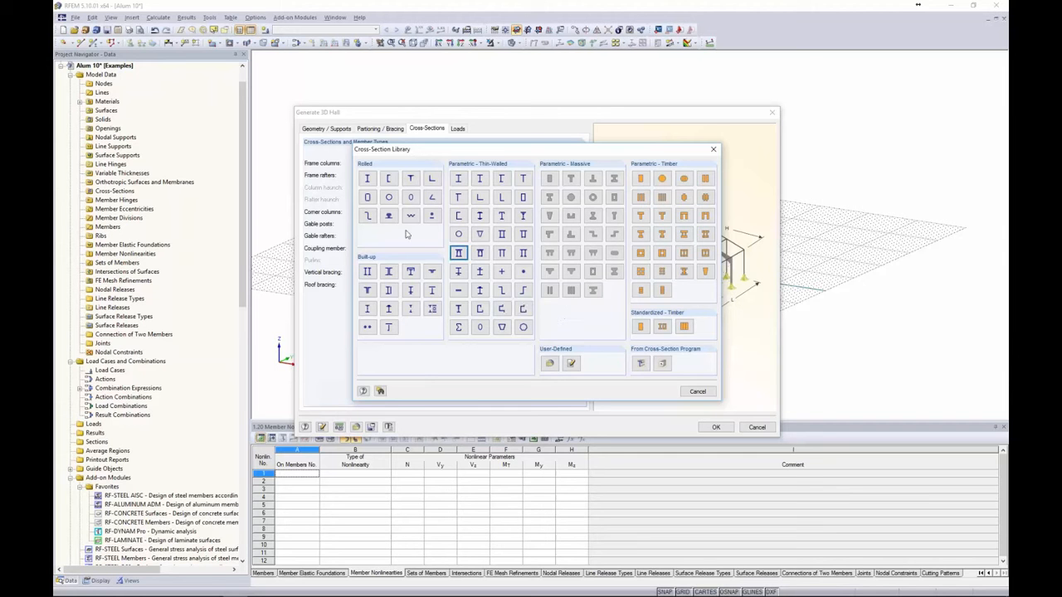
key(Escape)
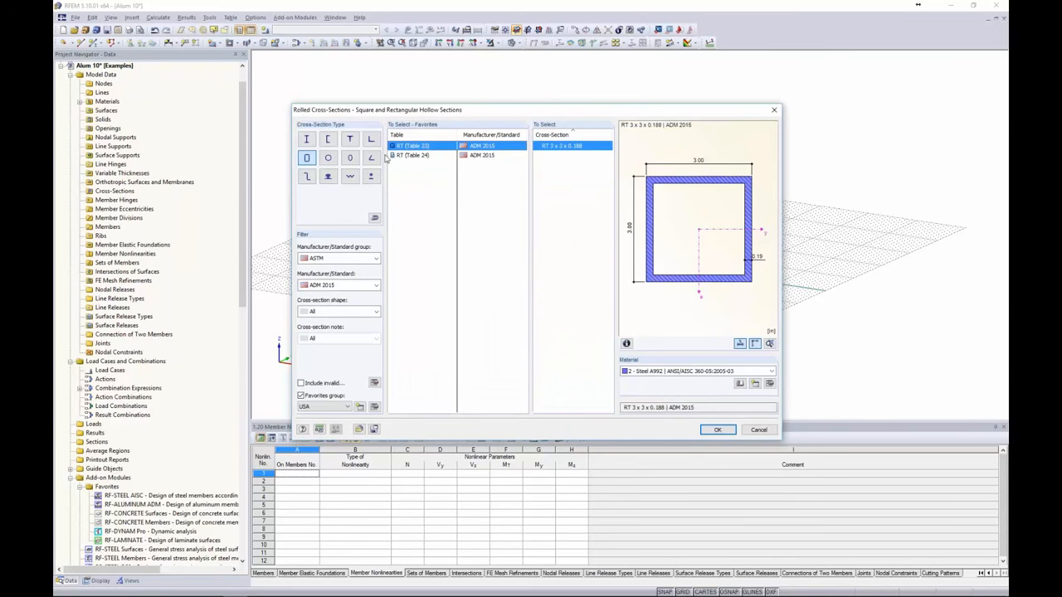
click(301, 396)
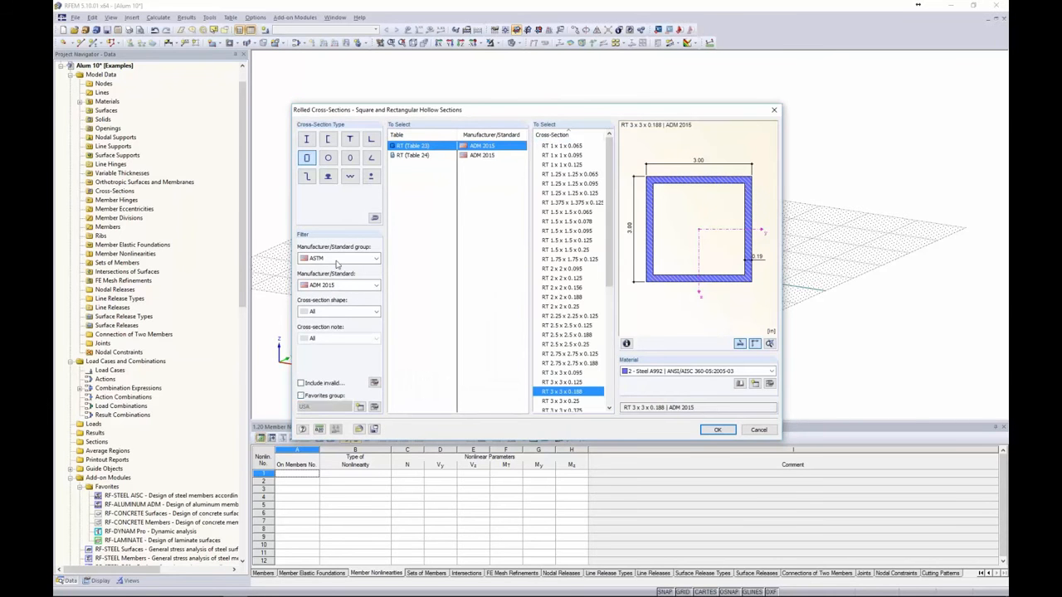
click(336, 260)
click(334, 293)
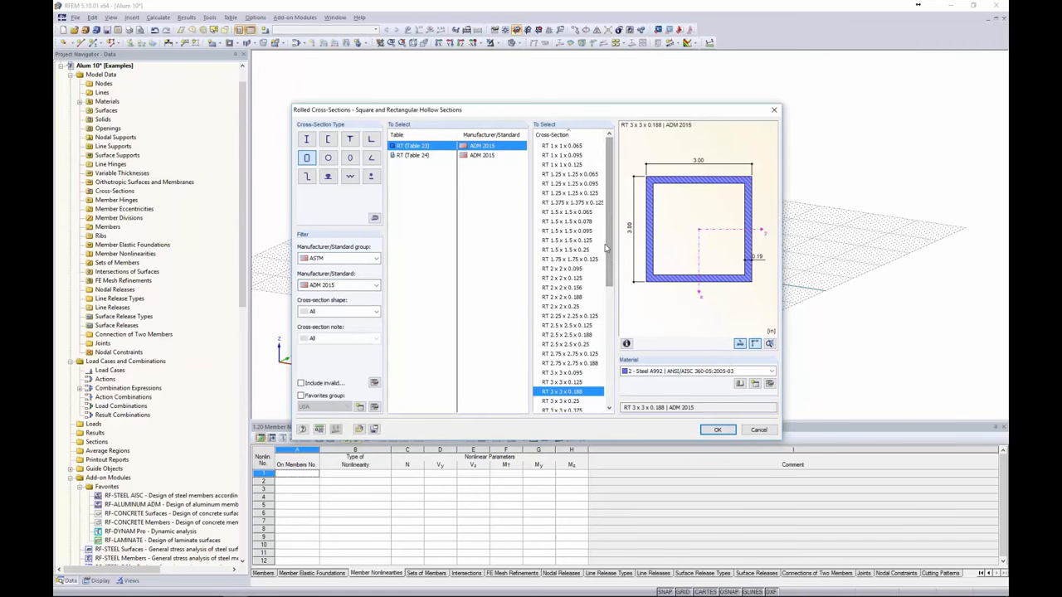
drag(608, 245, 605, 222)
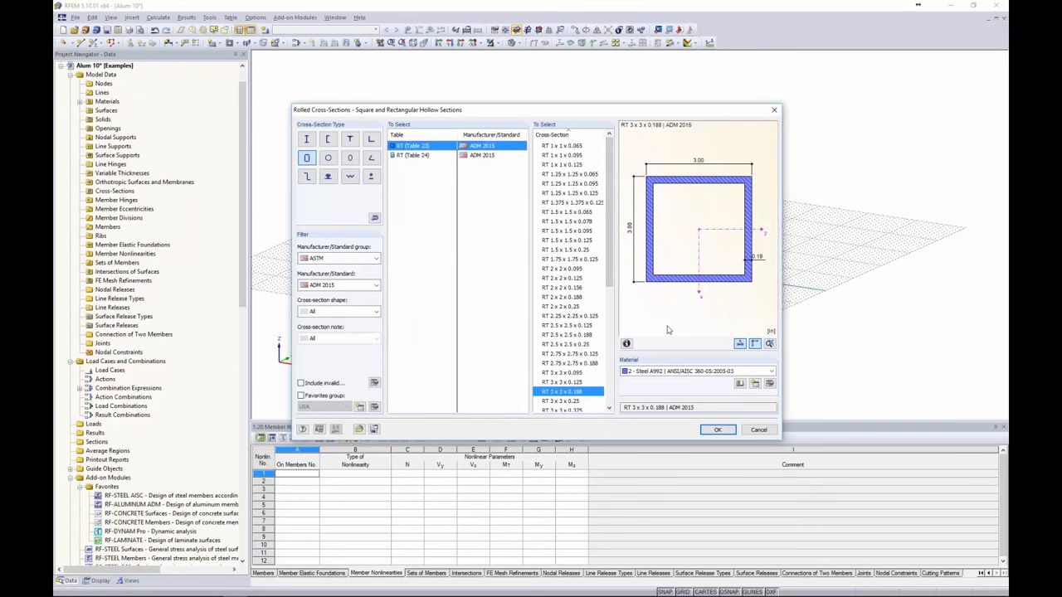
click(301, 396)
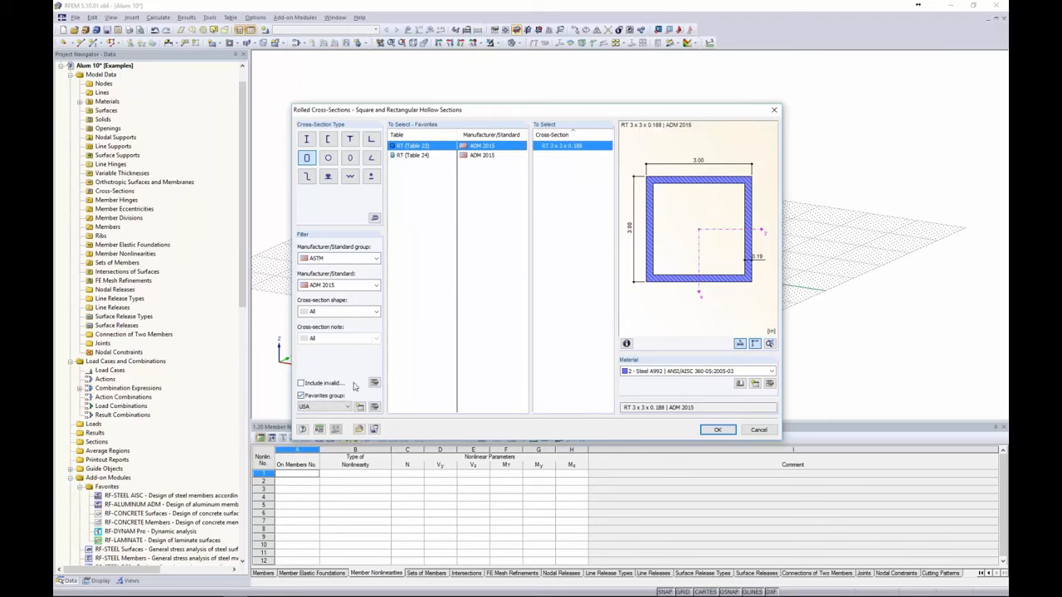
click(411, 156)
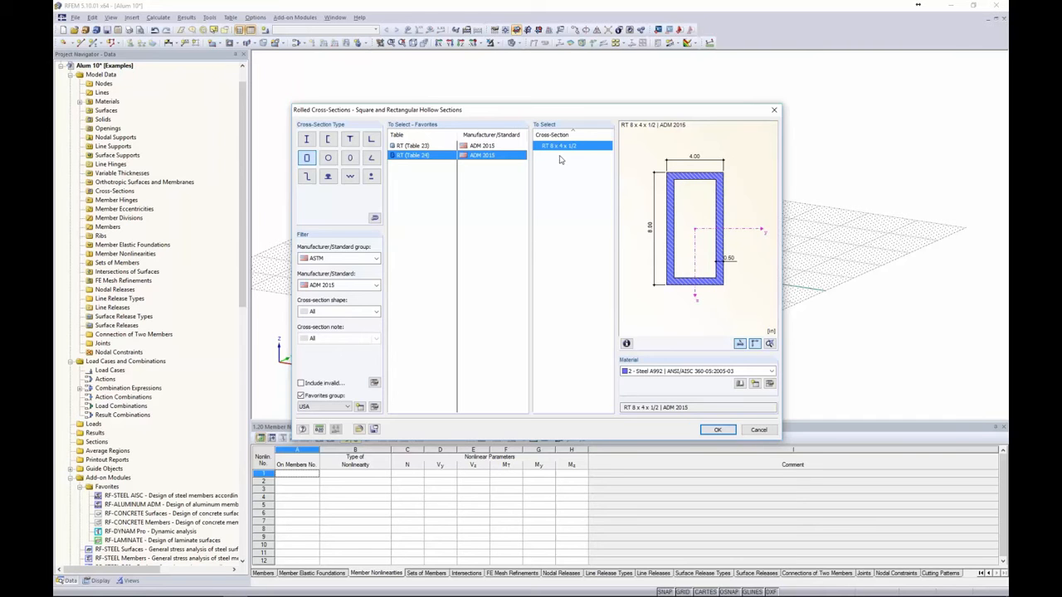
Step: Filter the material library for the column section to ASTM aluminum materials of the ADM 2015 standard, leaving out invalid ones
click(654, 371)
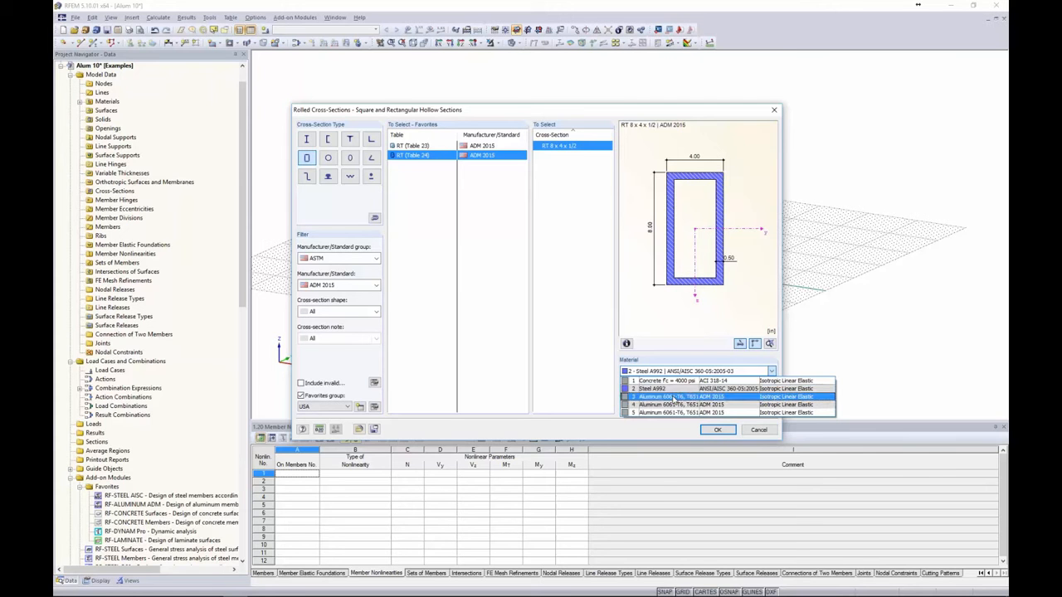
click(612, 395)
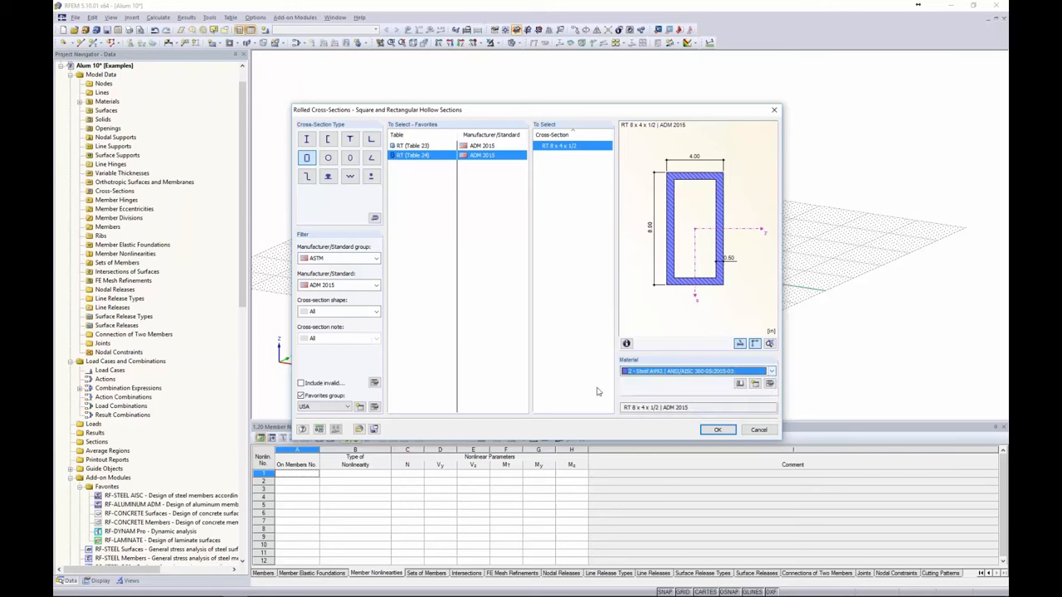
click(739, 386)
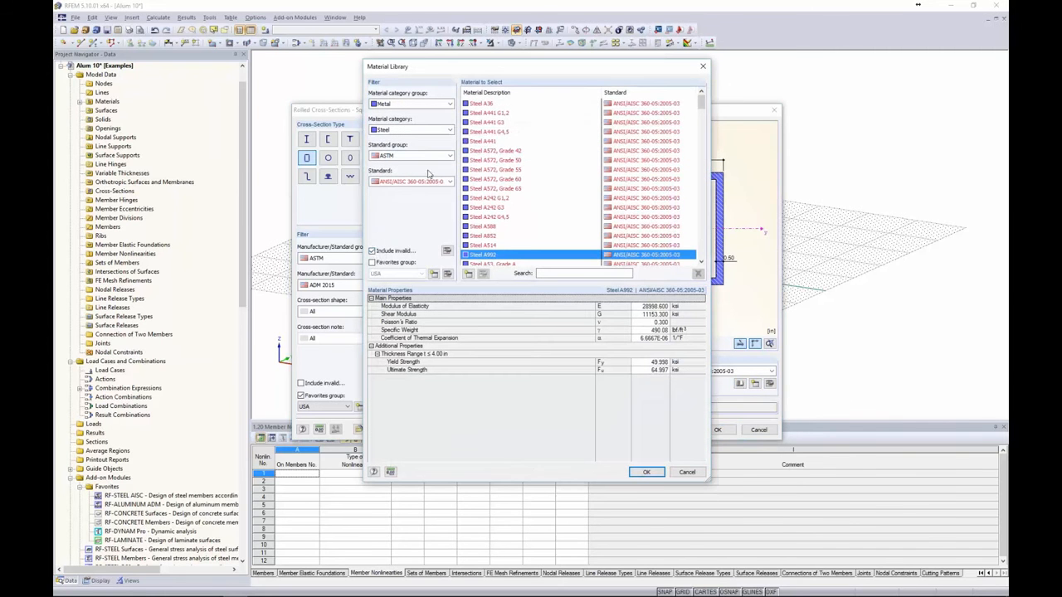
click(373, 251)
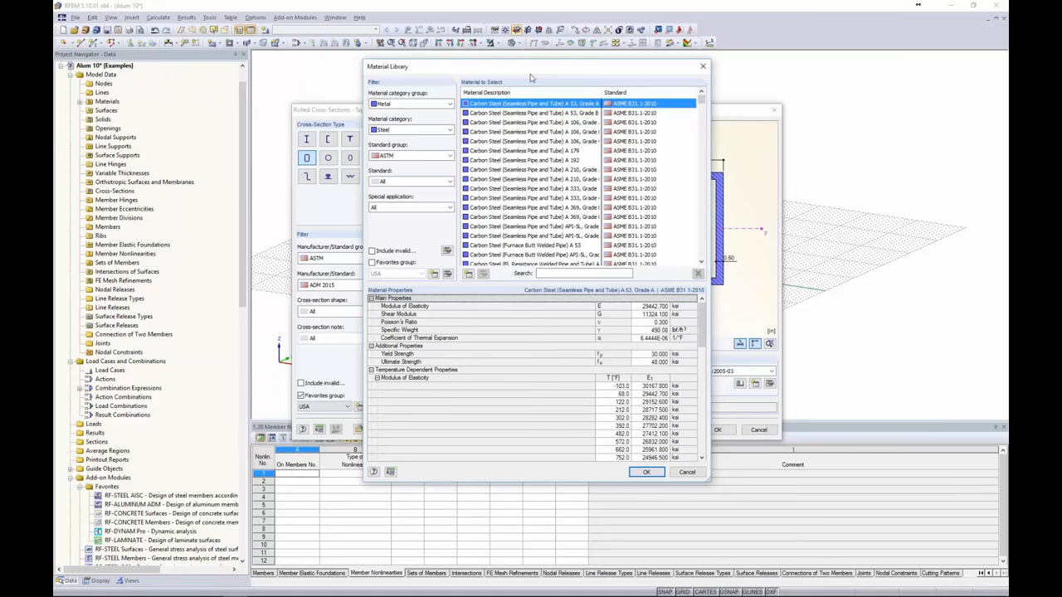
click(402, 131)
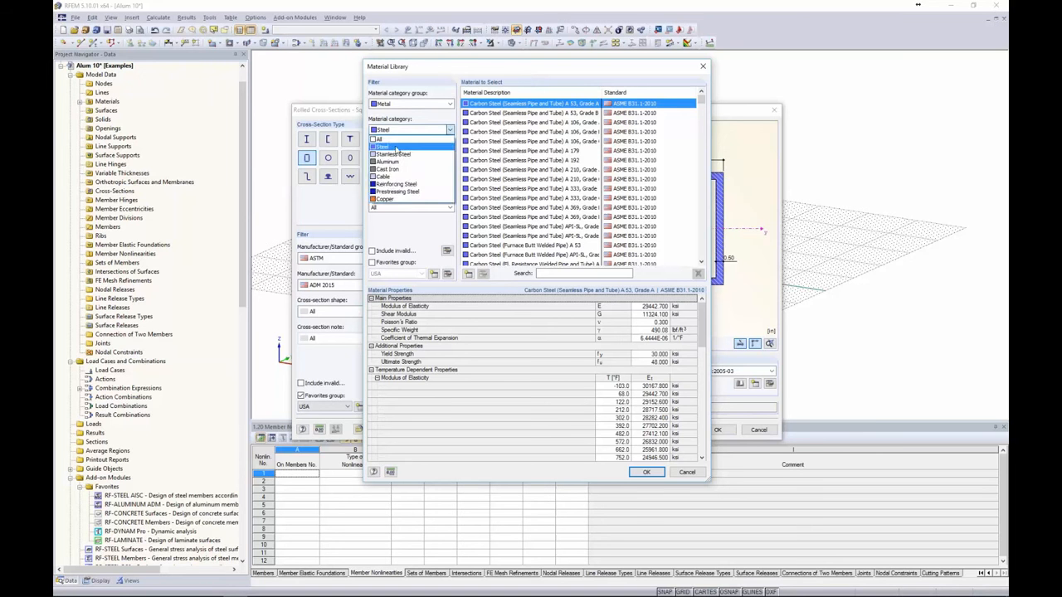
click(398, 166)
click(397, 156)
click(395, 172)
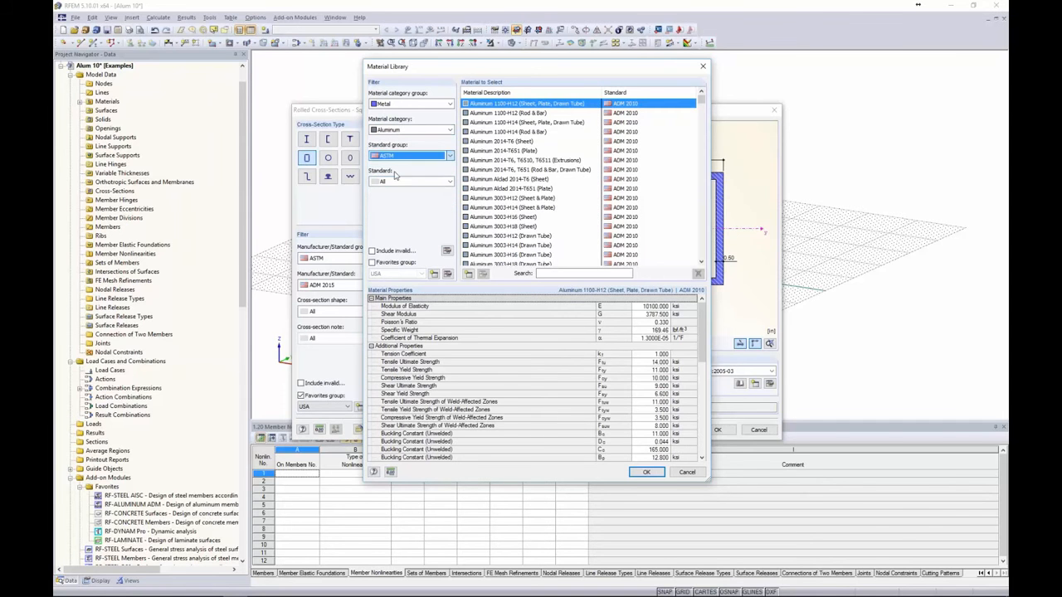
click(396, 180)
click(397, 207)
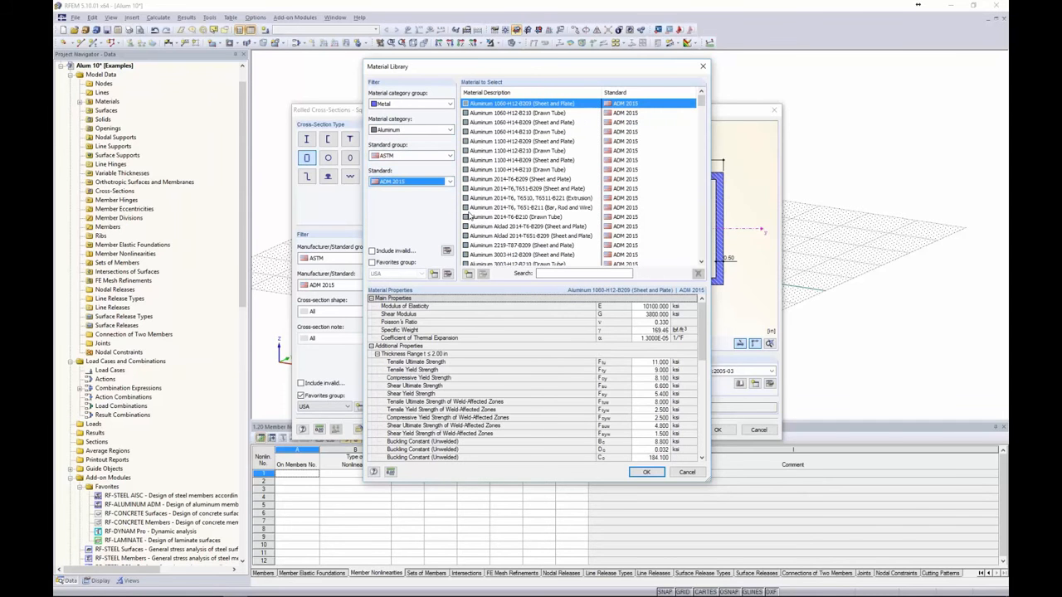
Step: Limit the materials to the USA favorites and review the 6061-T6 extrusion alloy's properties, closing the library without choosing a material
click(372, 262)
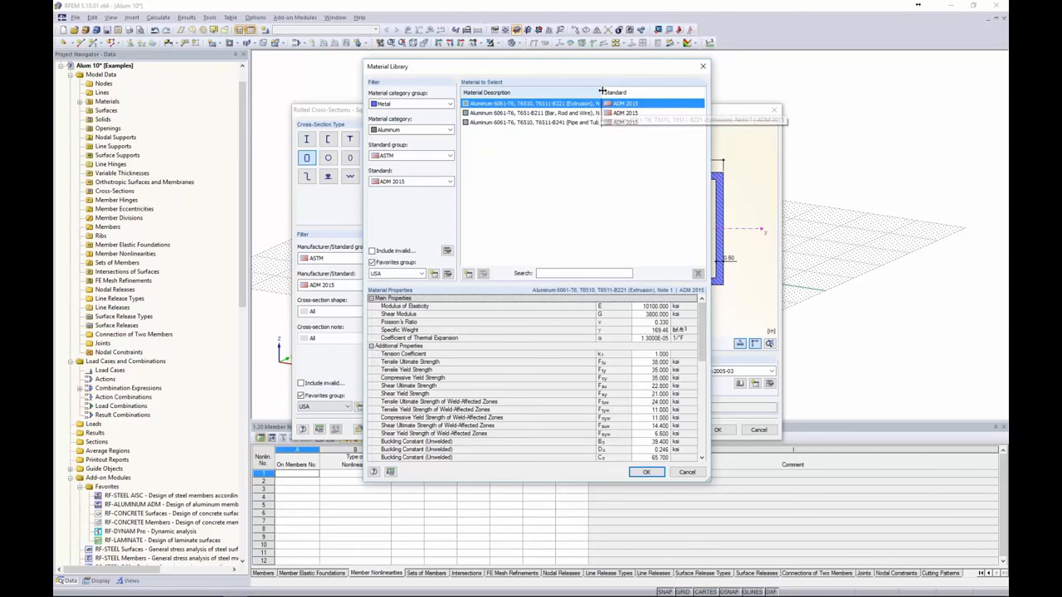
drag(601, 90, 623, 90)
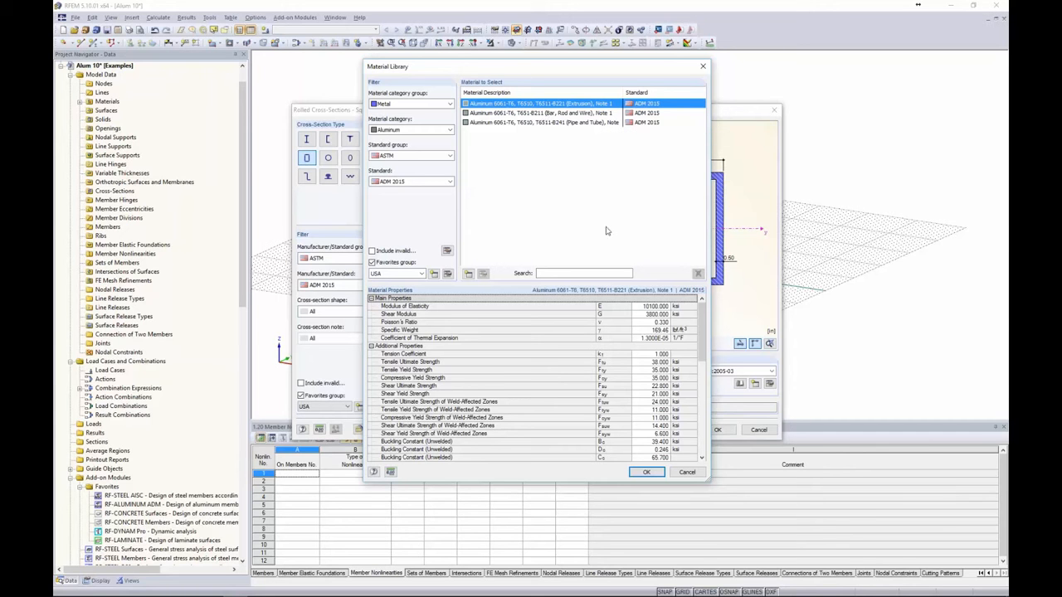
scroll(655, 346, down, 6)
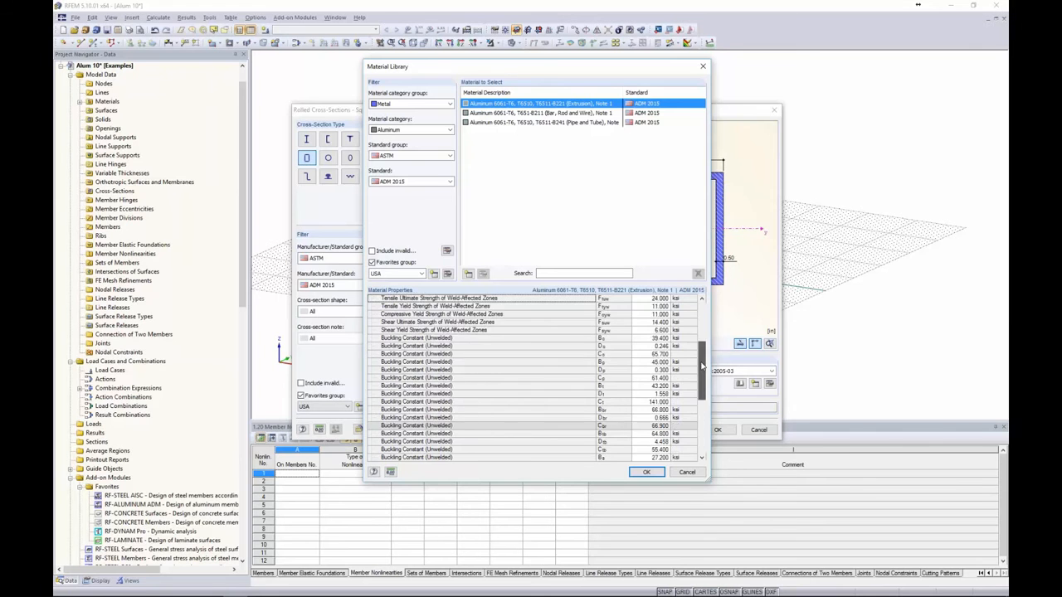
click(686, 472)
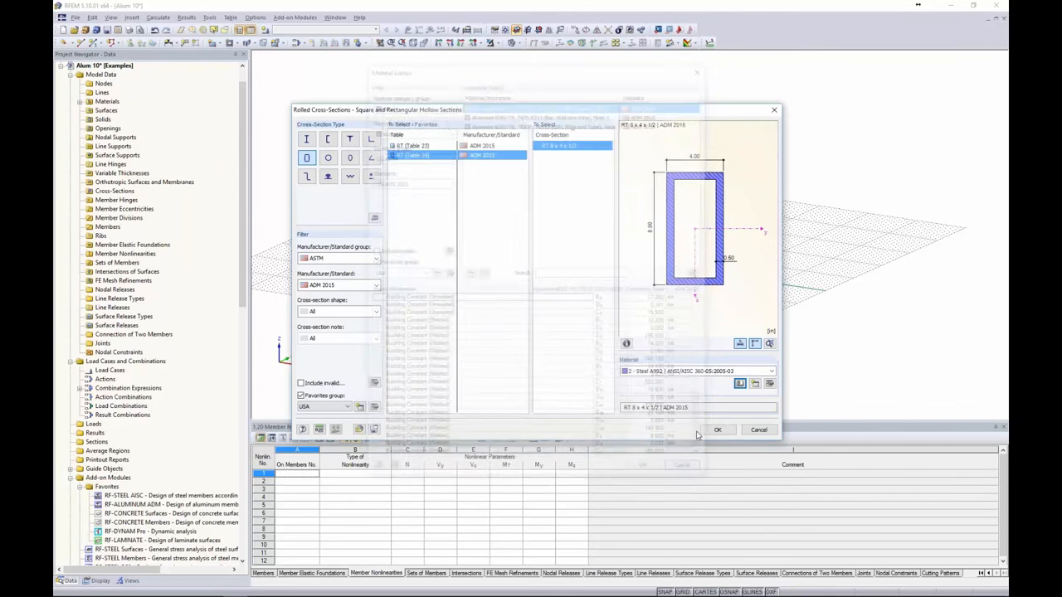
Step: Assign Aluminum 6061-T6, T6510, T6511-B241 (Pipe and Tube) to the RT 8 x 4 x 1/2 section and accept it for the frame columns
click(681, 372)
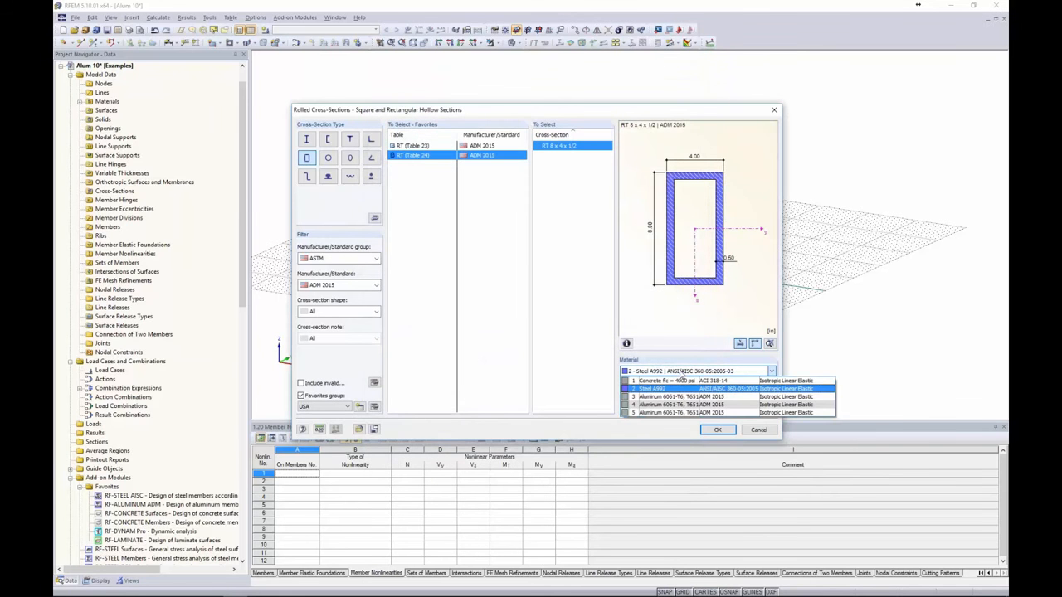
click(676, 397)
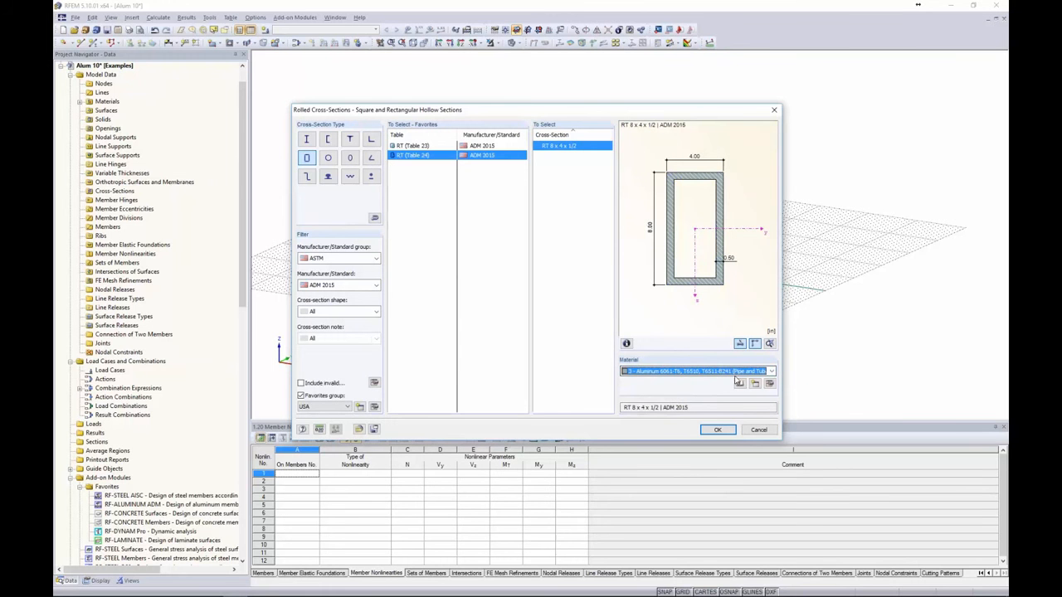
click(717, 429)
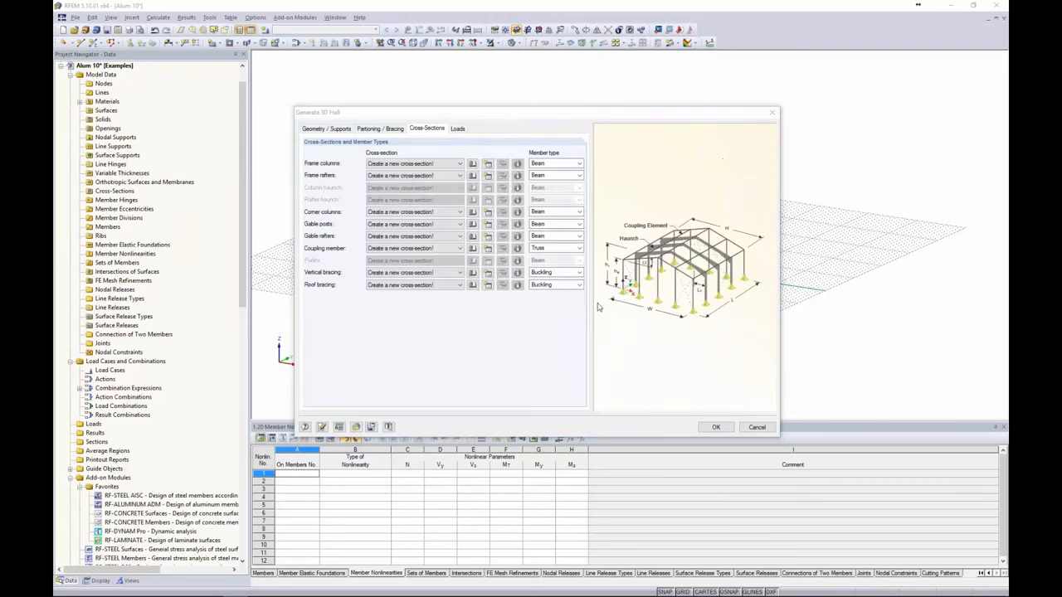
click(652, 409)
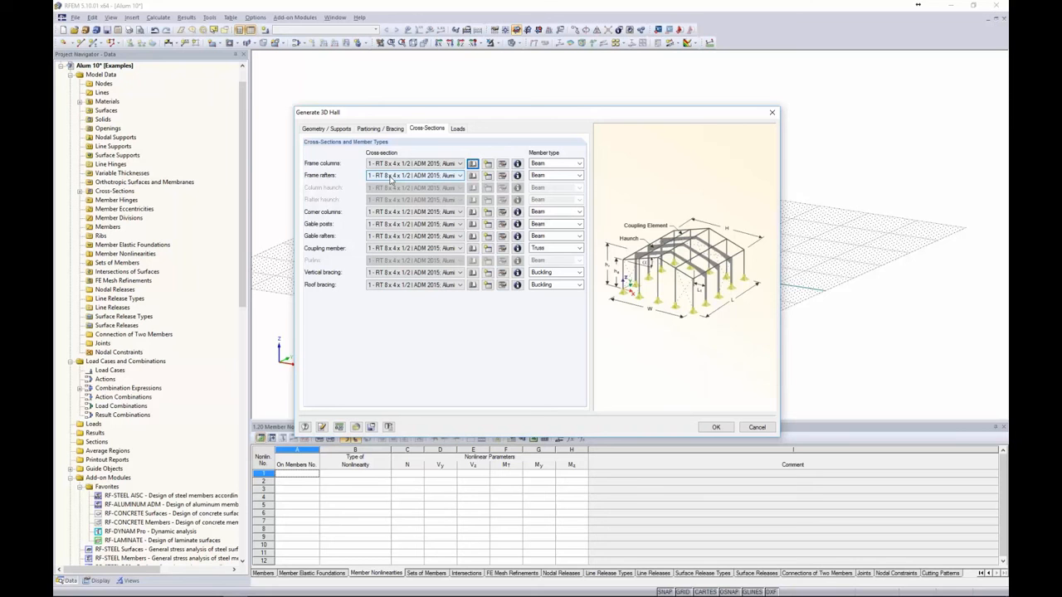
Step: Import the SHAPE-THIN section ALUM TUBE from the Webinar 2017 - Aluminum ADM folder for the corner columns, overwriting the existing section
click(472, 213)
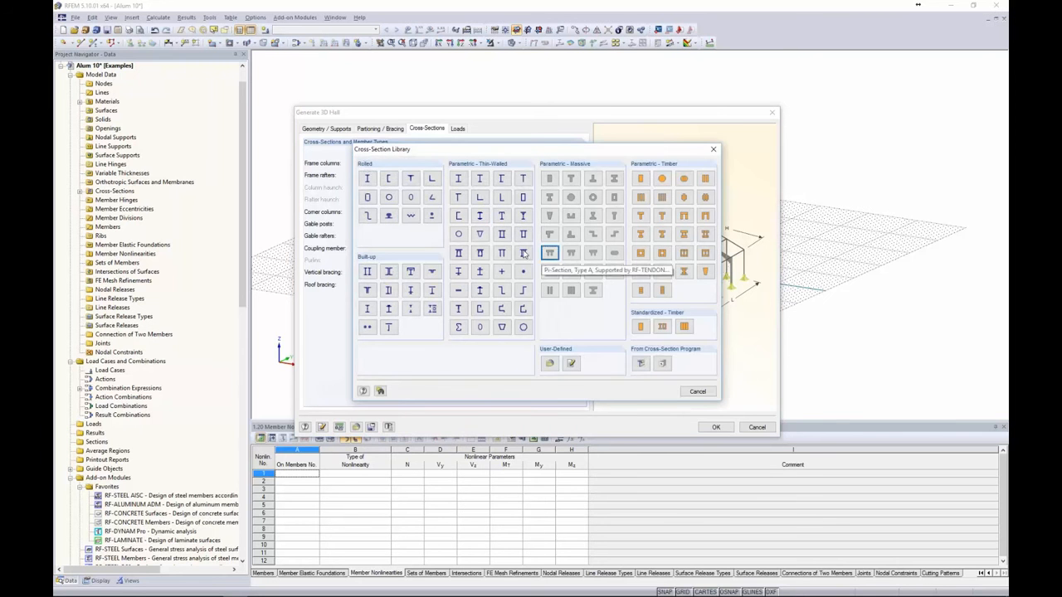
click(641, 365)
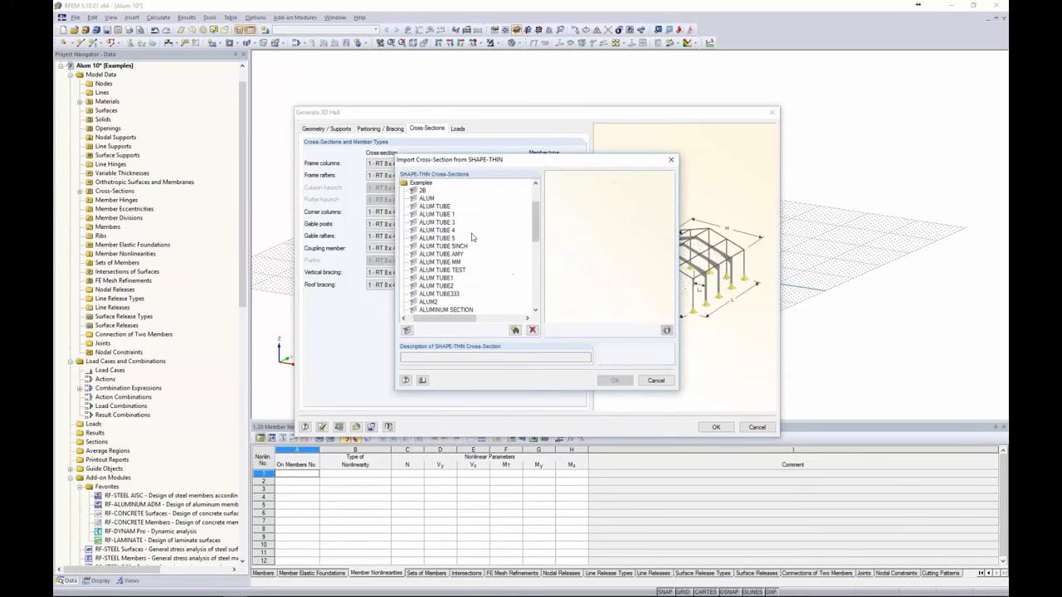
click(428, 200)
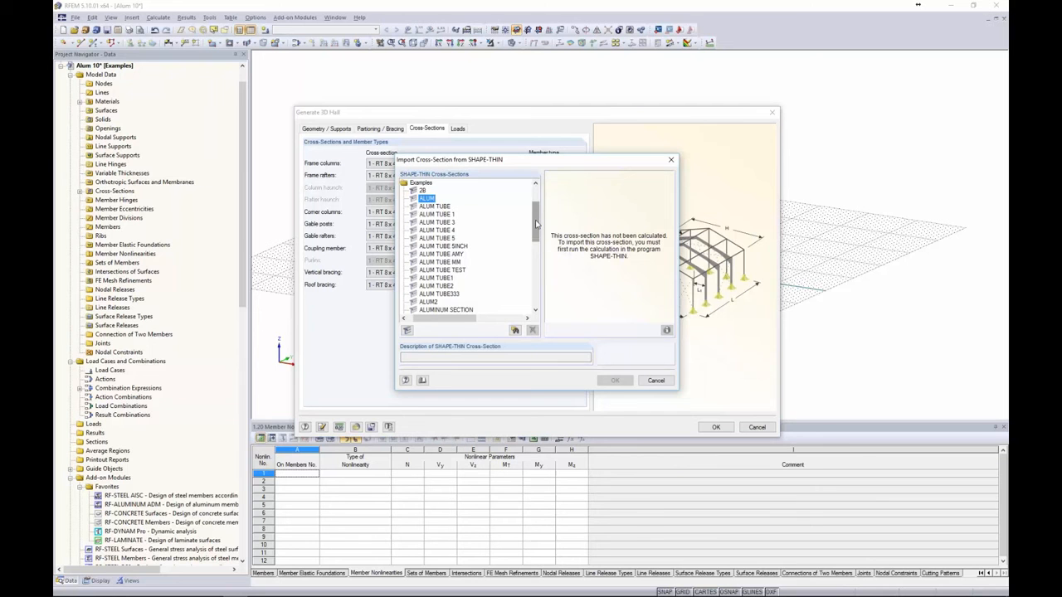
drag(537, 224, 537, 209)
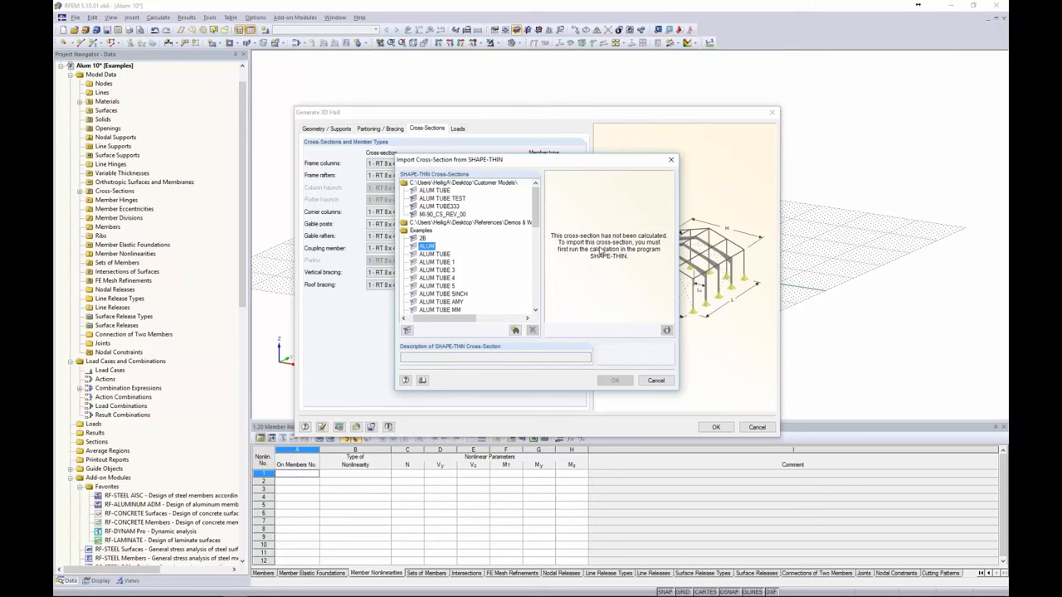
double_click(498, 223)
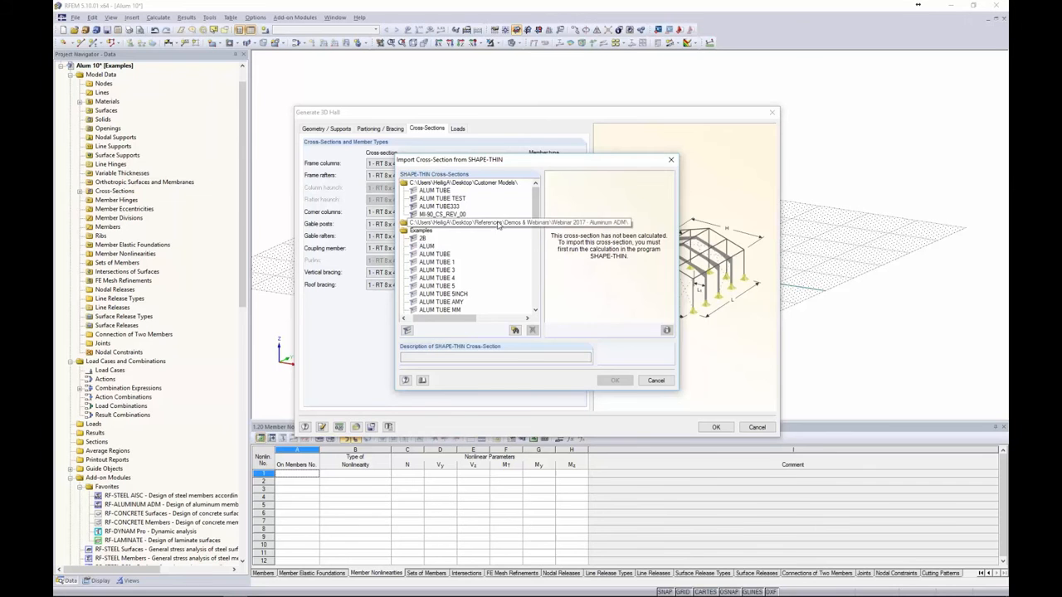
click(448, 230)
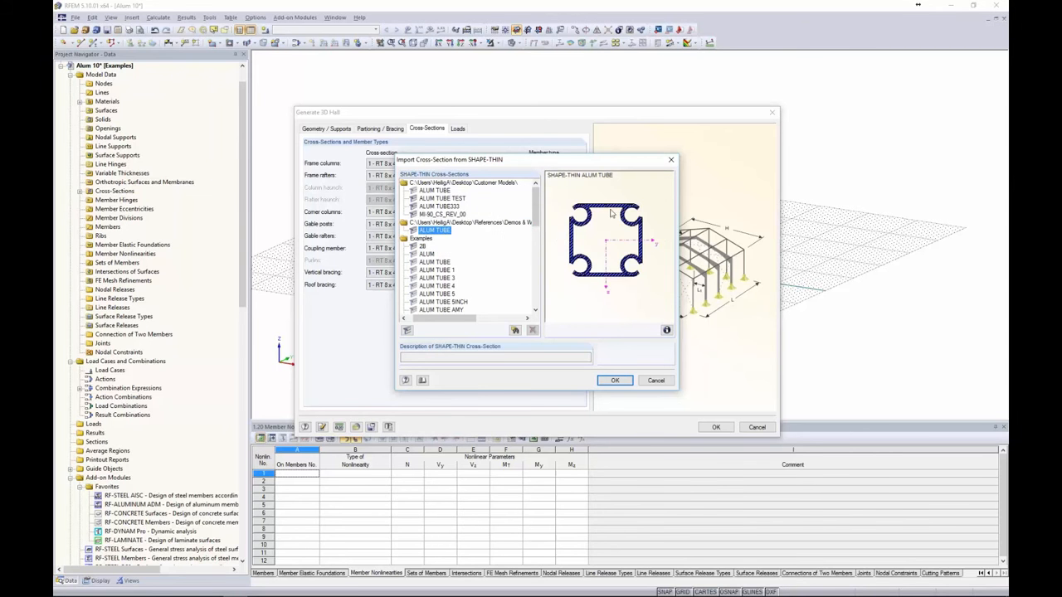
click(613, 380)
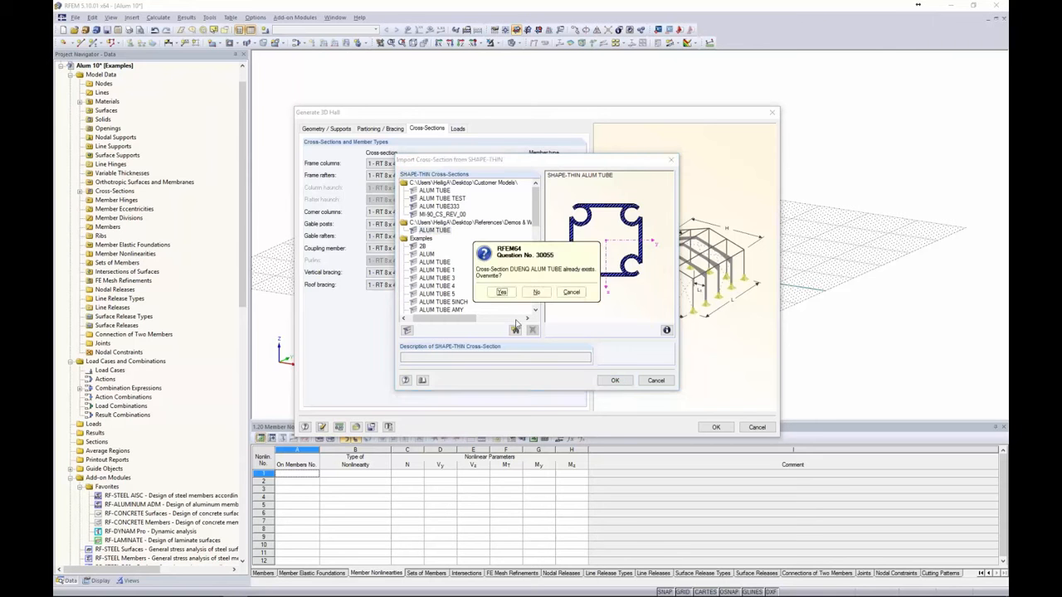
click(501, 292)
Step: Assign Aluminum 6061-T6, T6510, T6511-B221 (Extrusion) to the ALUM TUBE section and use that section for the gable posts too
click(472, 211)
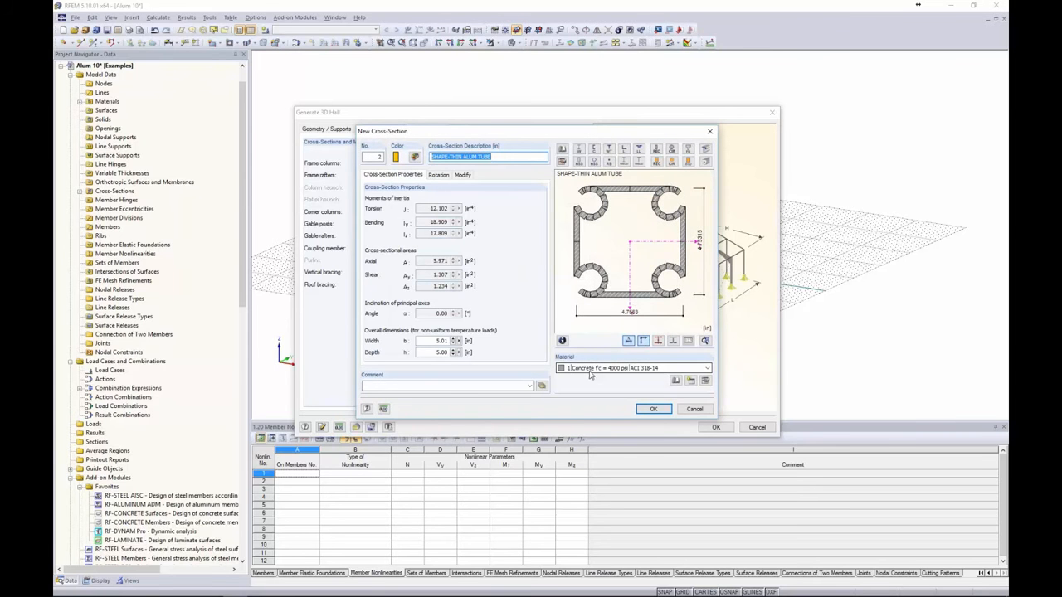
click(589, 372)
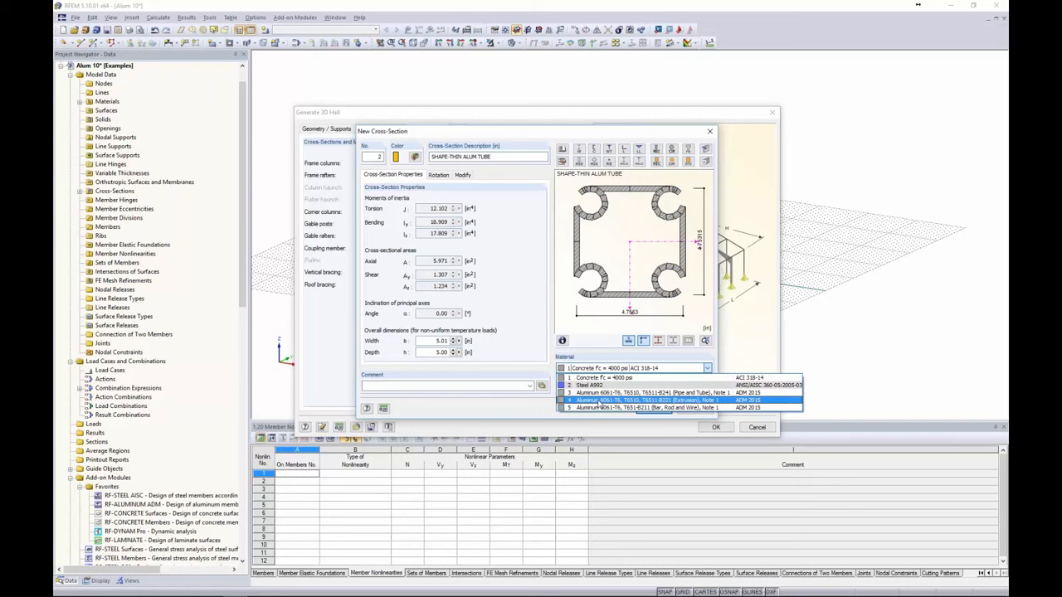
click(599, 402)
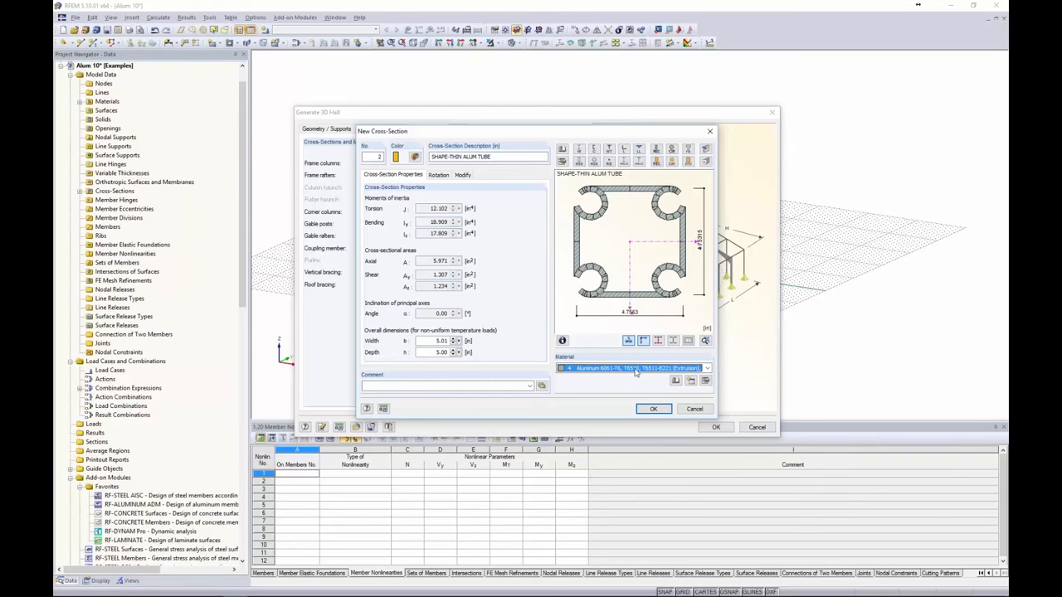
click(648, 408)
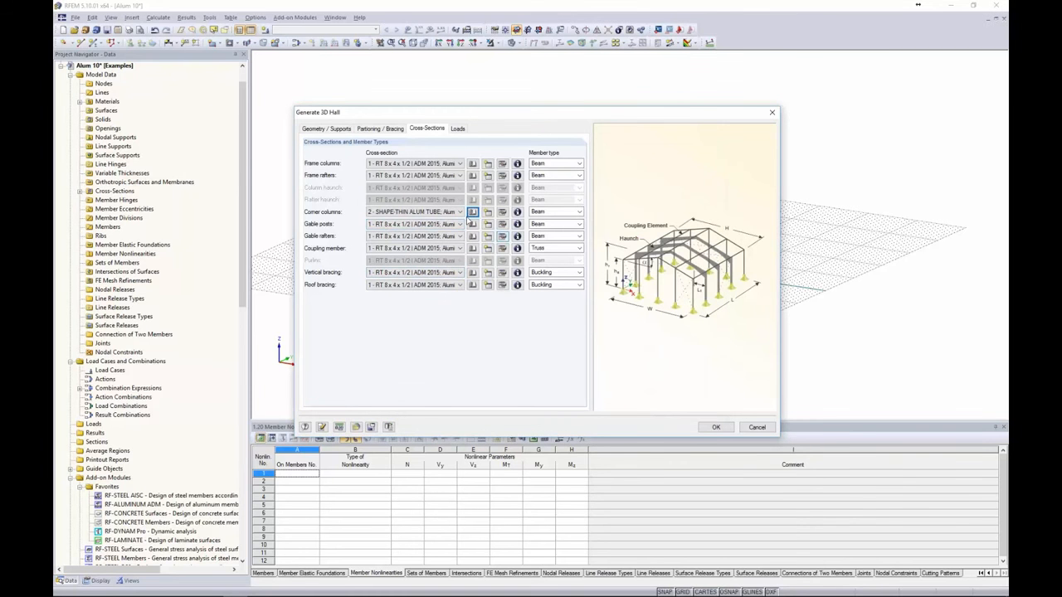
click(408, 228)
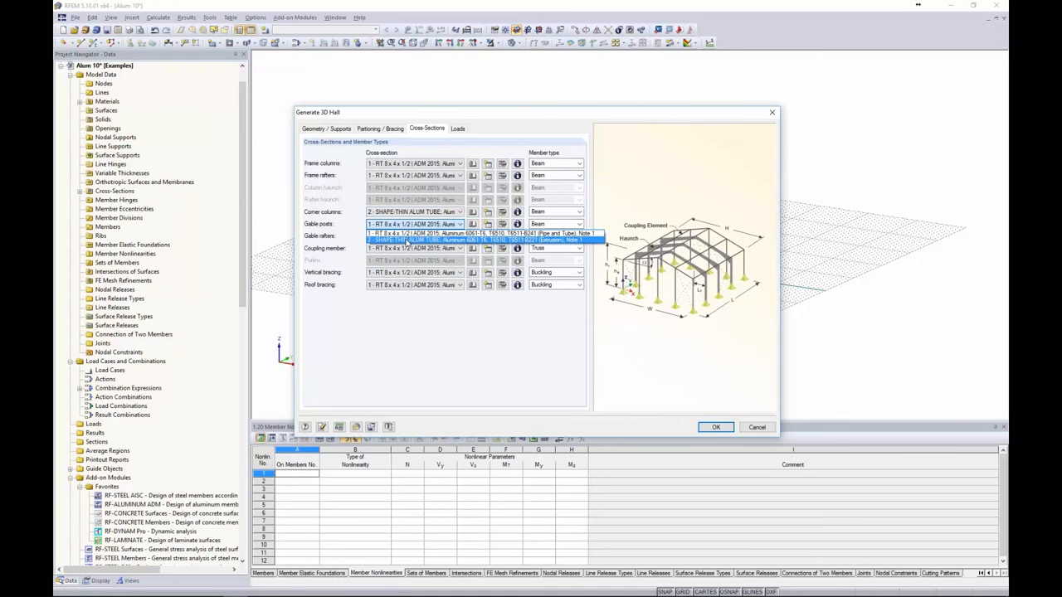
click(408, 240)
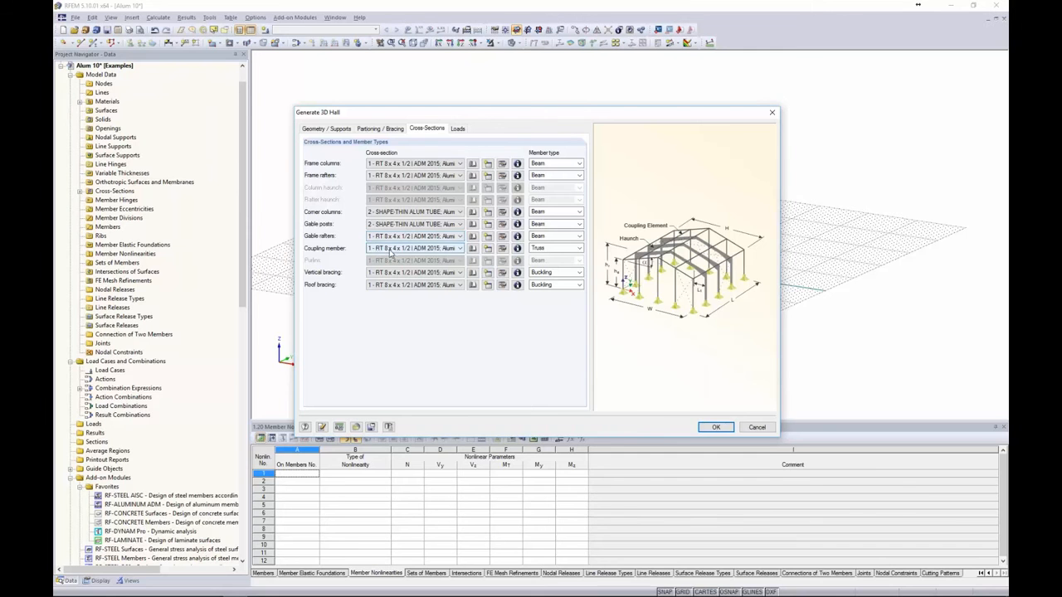
Step: Set the coupling member's section to the ADM 2015 tube RT 3 x 3 x 0.188 with Aluminum 6061-T6, T6510, T6511-B241 (Pipe and Tube)
click(472, 249)
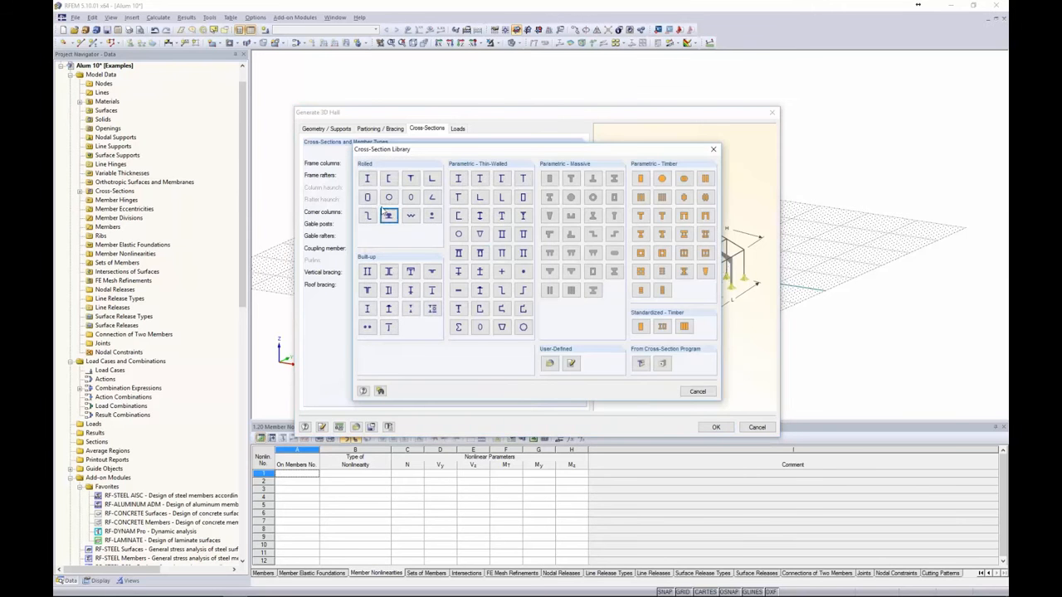
click(368, 198)
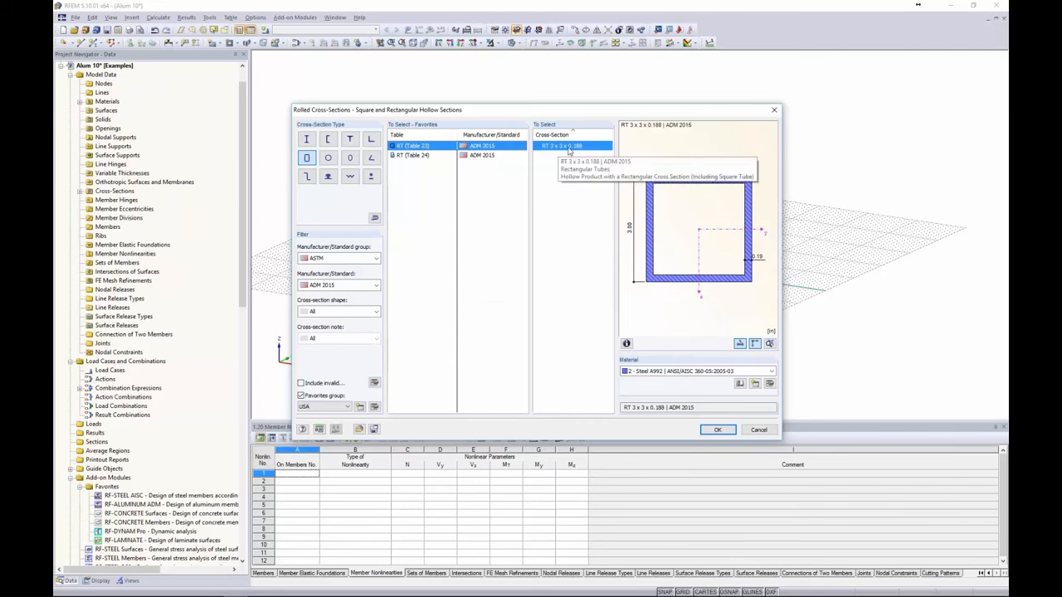
click(655, 373)
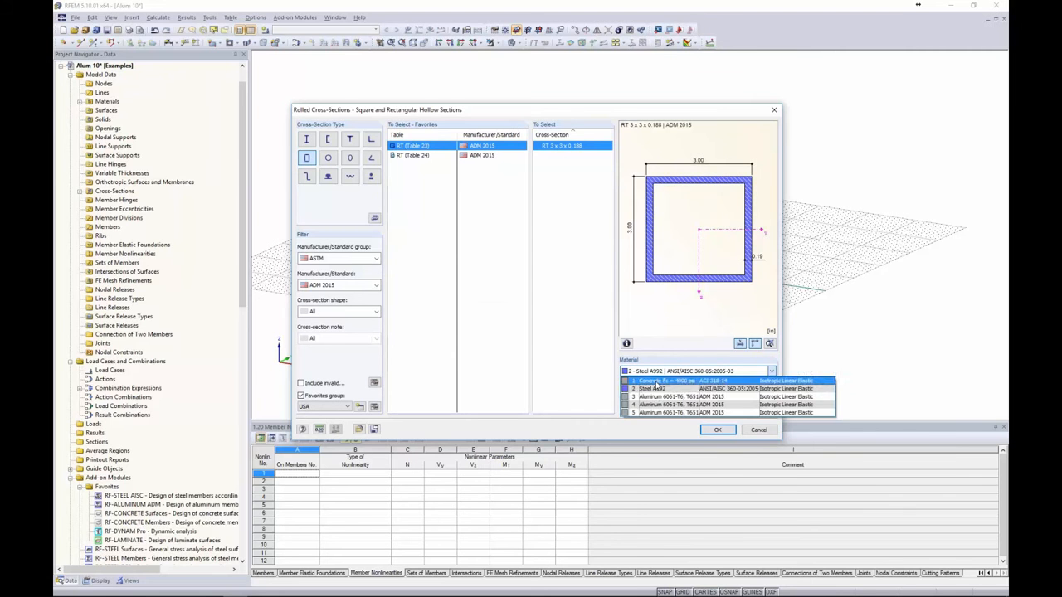
click(655, 412)
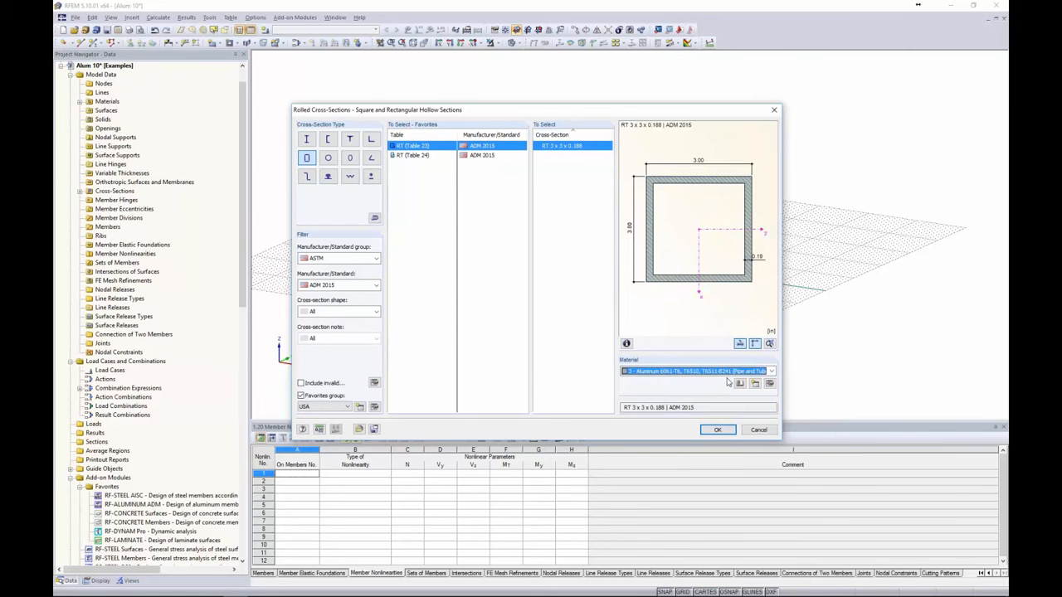
click(716, 431)
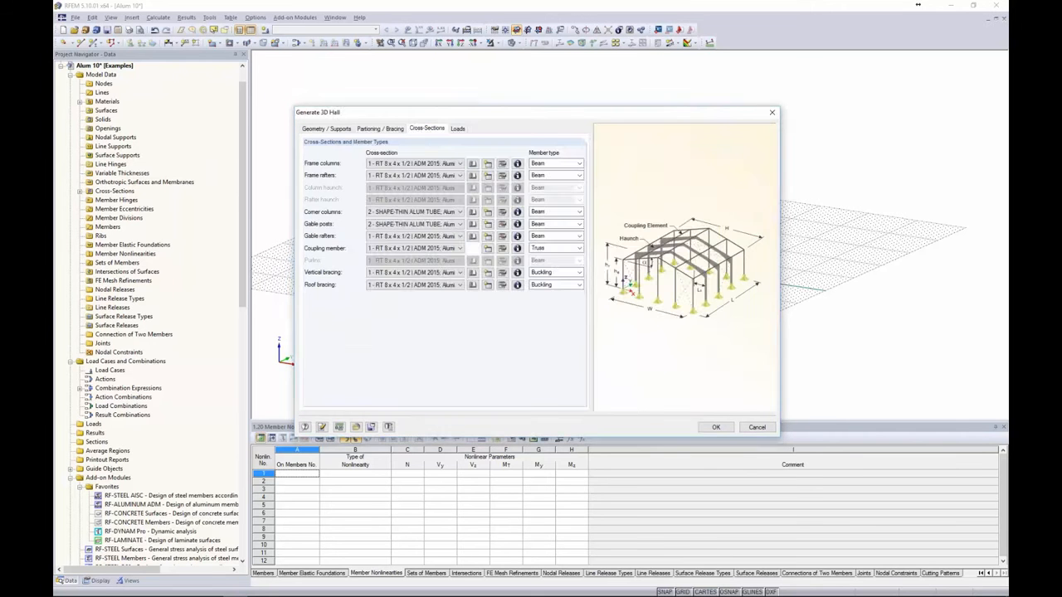
click(651, 409)
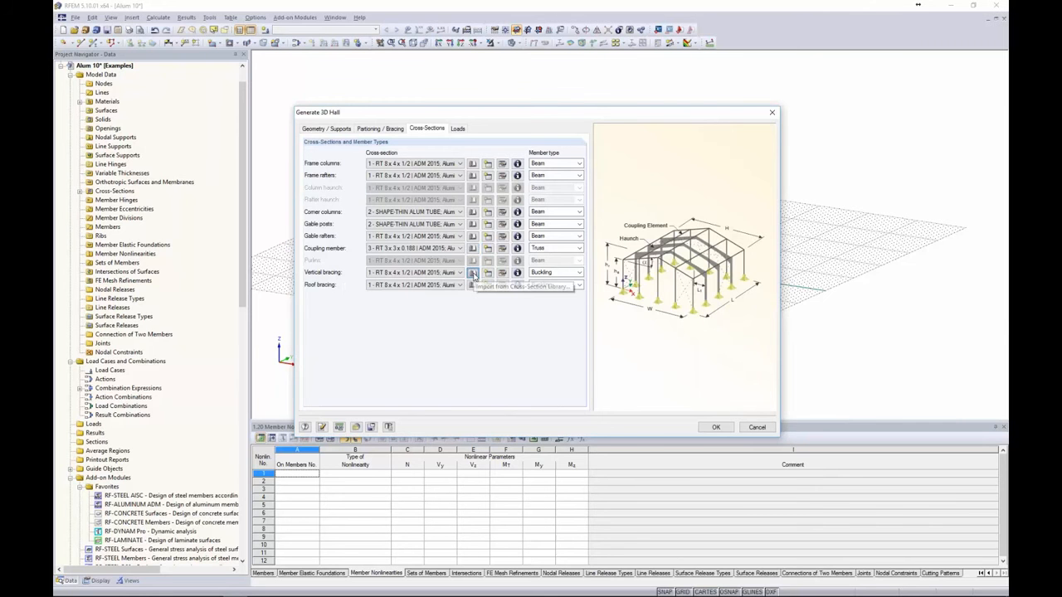
Step: Set the vertical bracing's section to a 1 in round bar of Aluminum 6061-T6, T651-B211 (Bar, Rod and Wire), and use it for the roof bracing too
click(472, 274)
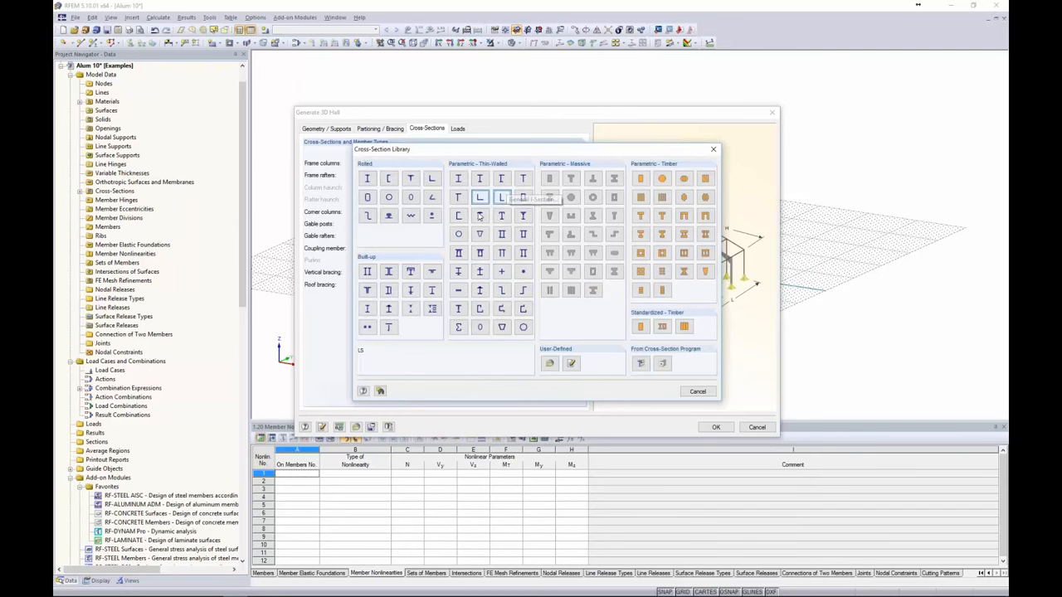
click(524, 273)
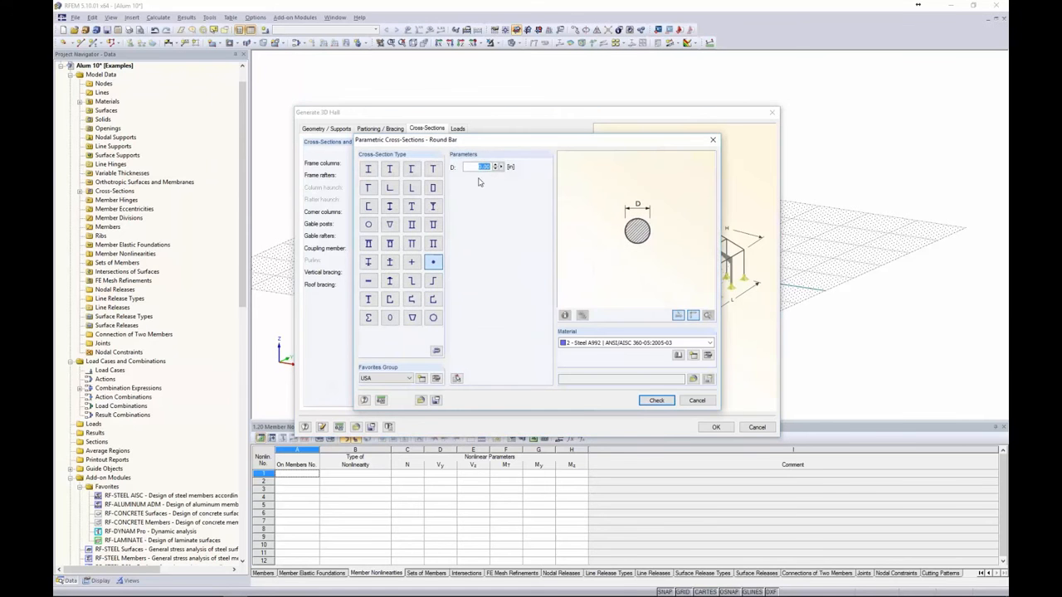
text(1)
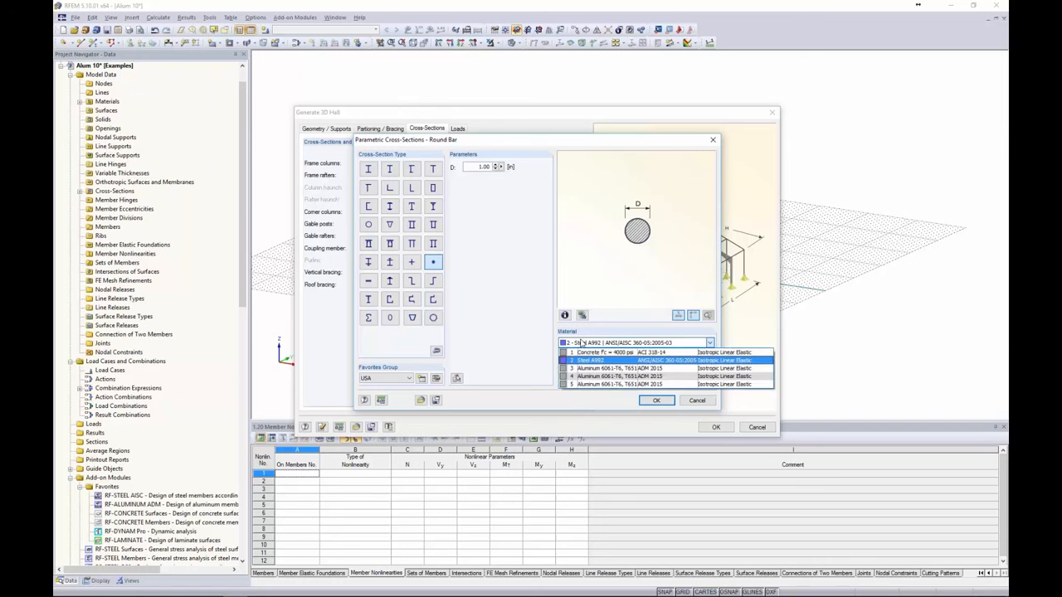
click(607, 384)
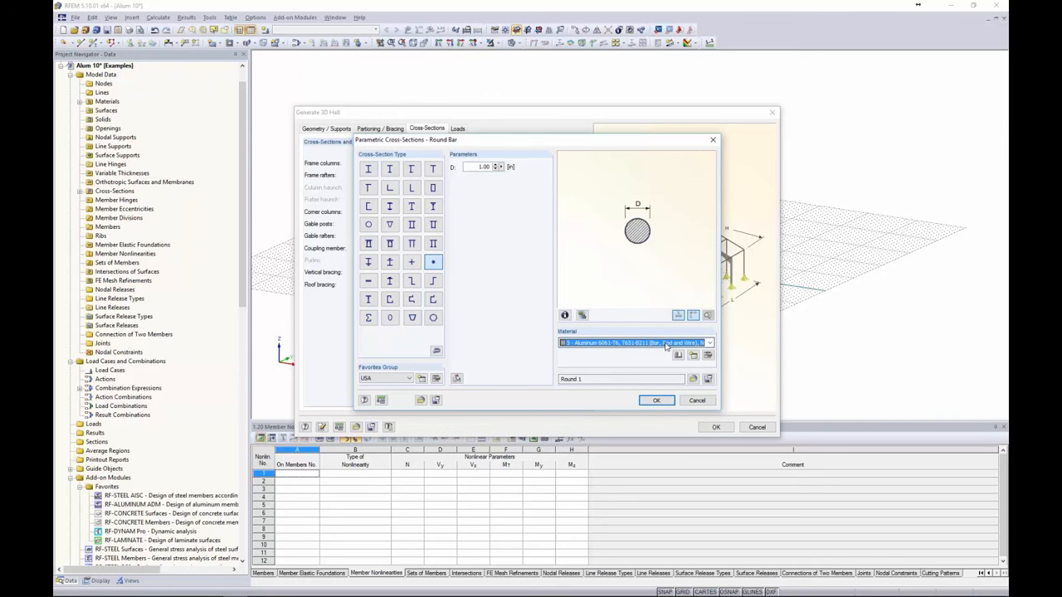
click(656, 400)
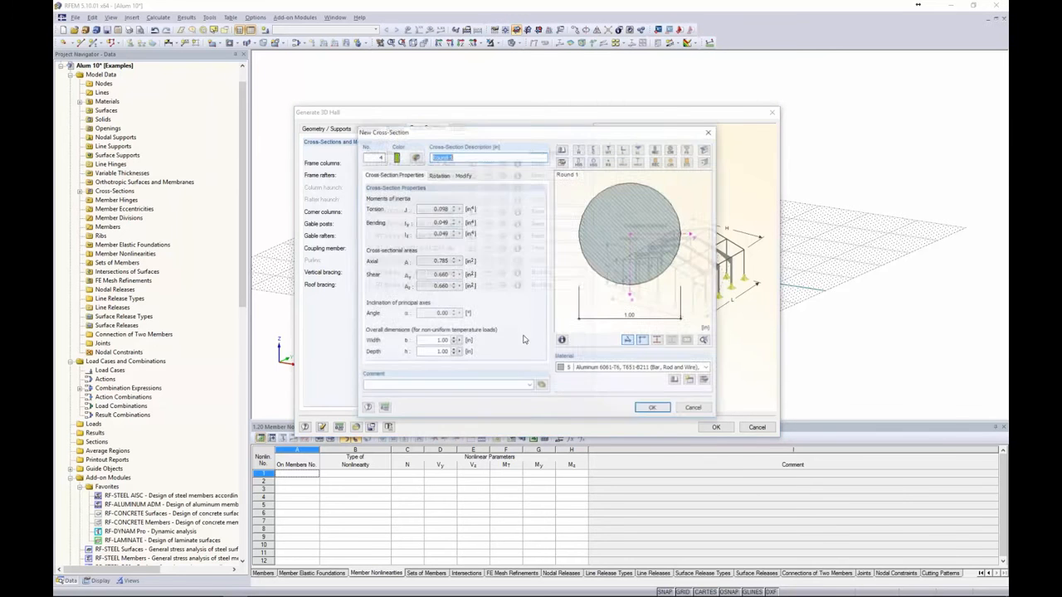
click(652, 408)
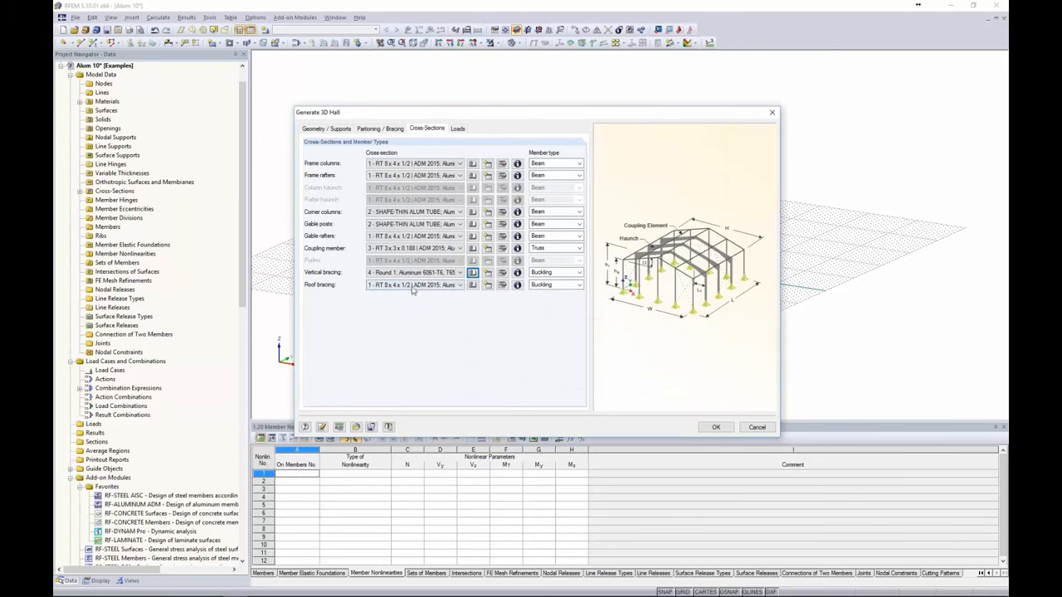
click(412, 285)
click(410, 314)
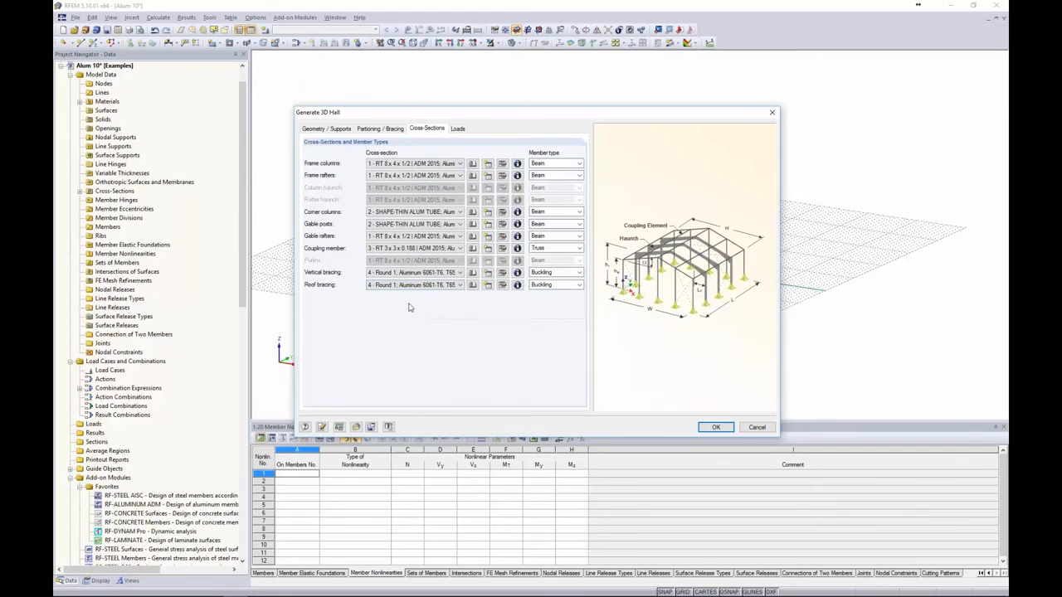
click(559, 163)
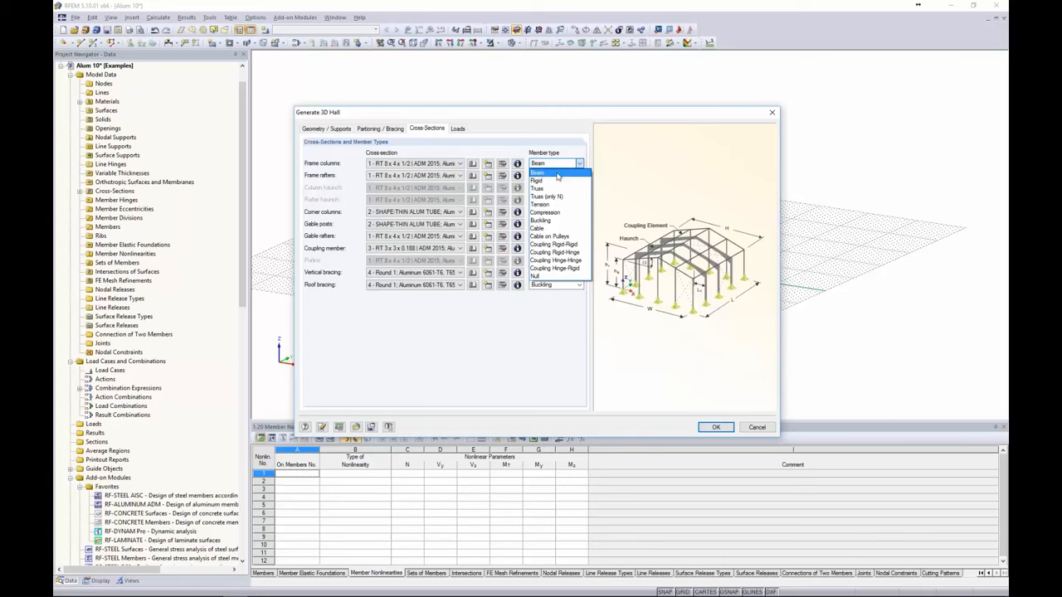
click(552, 334)
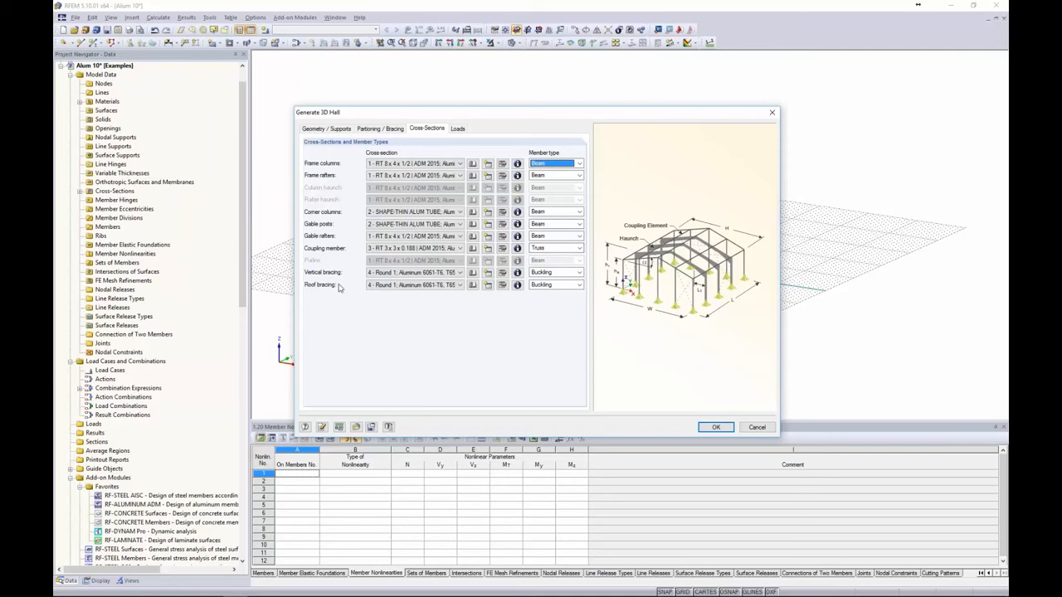
click(549, 273)
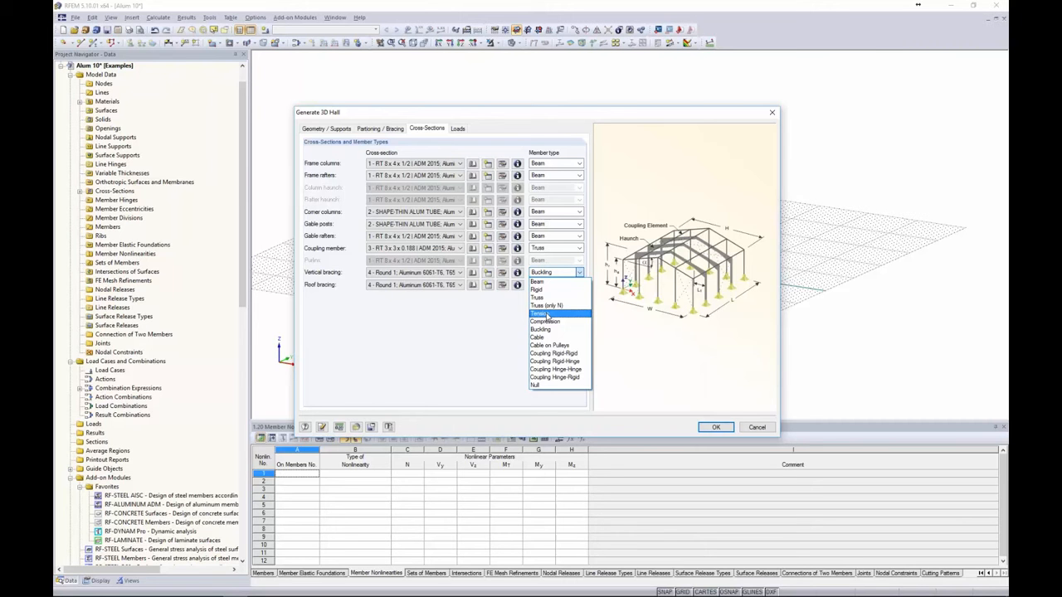
click(473, 338)
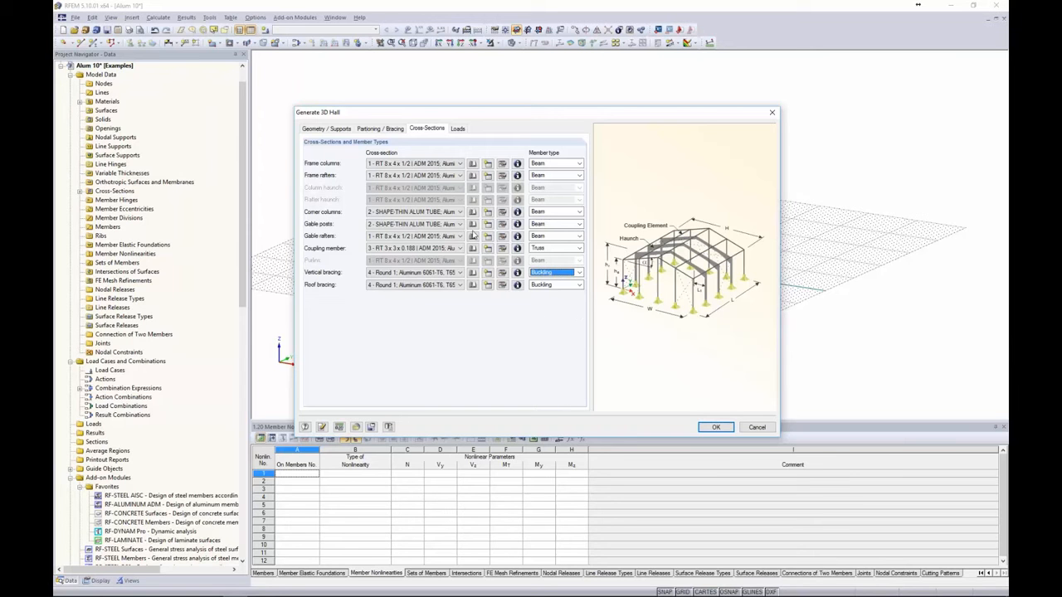
Step: Generate the 3D hall model with load generation left off
click(458, 130)
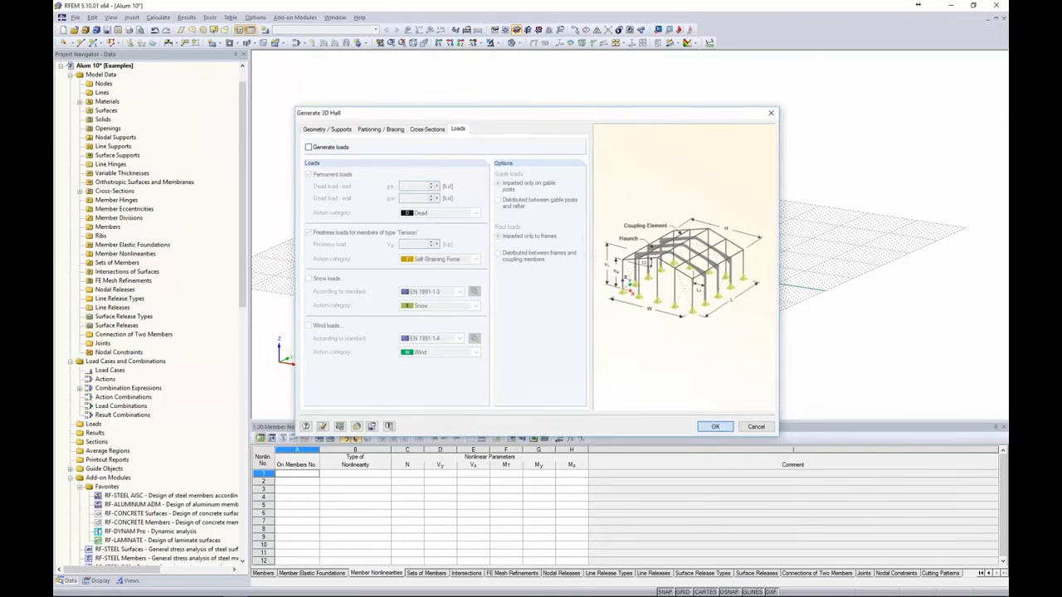
click(715, 426)
ctrl+middle_drag(664, 331, 614, 315)
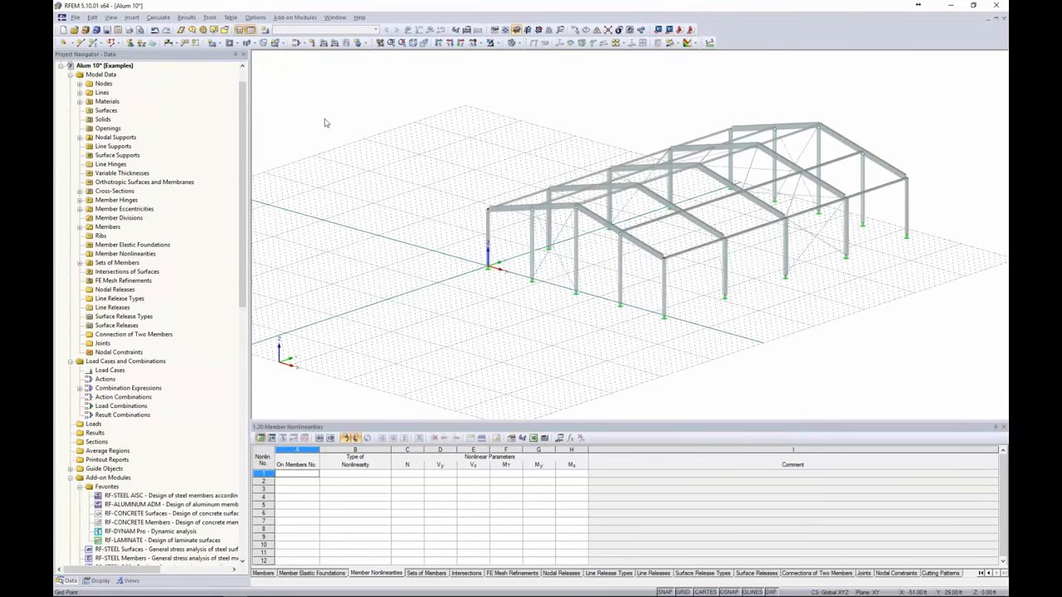
Step: Create the first load case with the description Dead and the ASCE 7-10 action category Dead
click(265, 32)
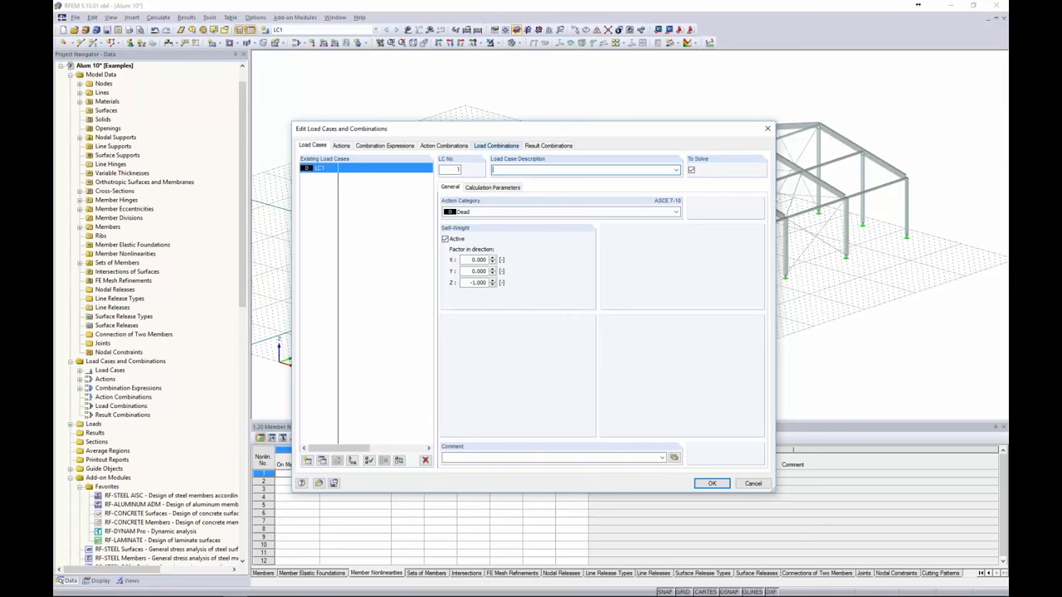
text(Dead)
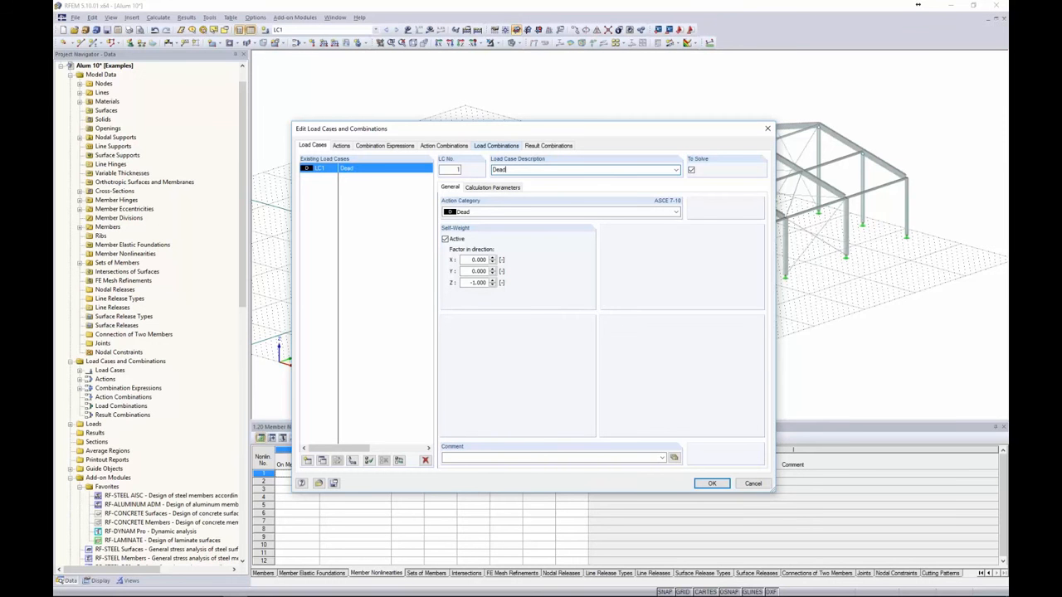
click(500, 214)
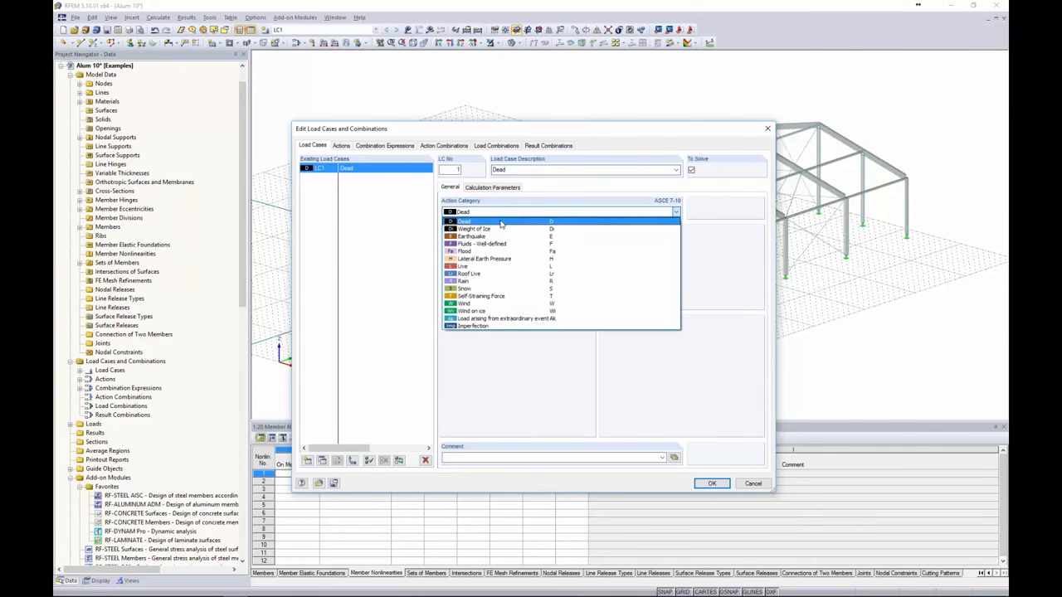
click(501, 217)
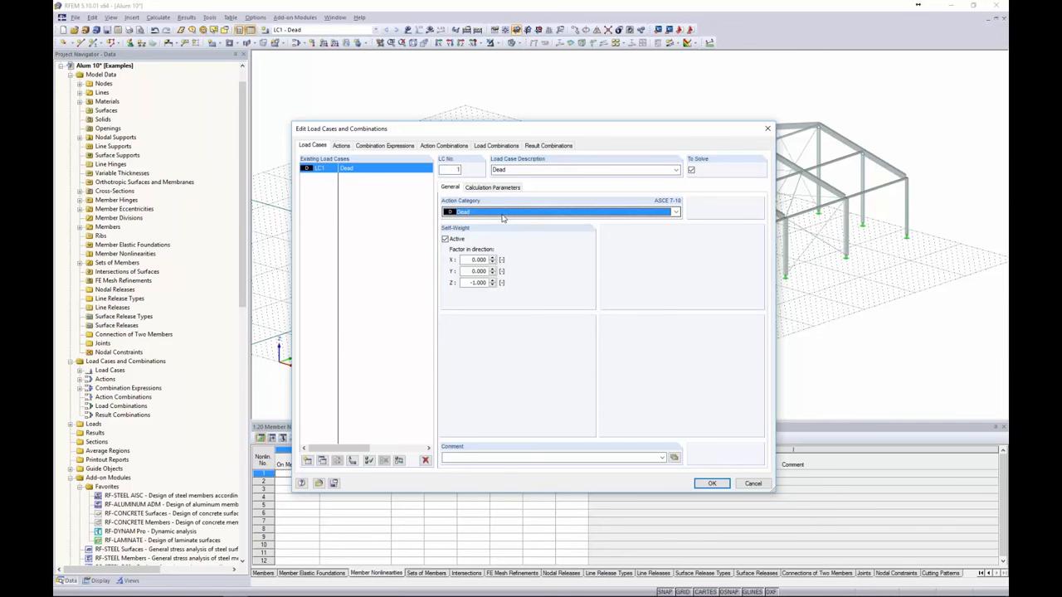
Step: Add two load cases described as Wind 1 and Wind 2, both with the action category Wind
click(307, 462)
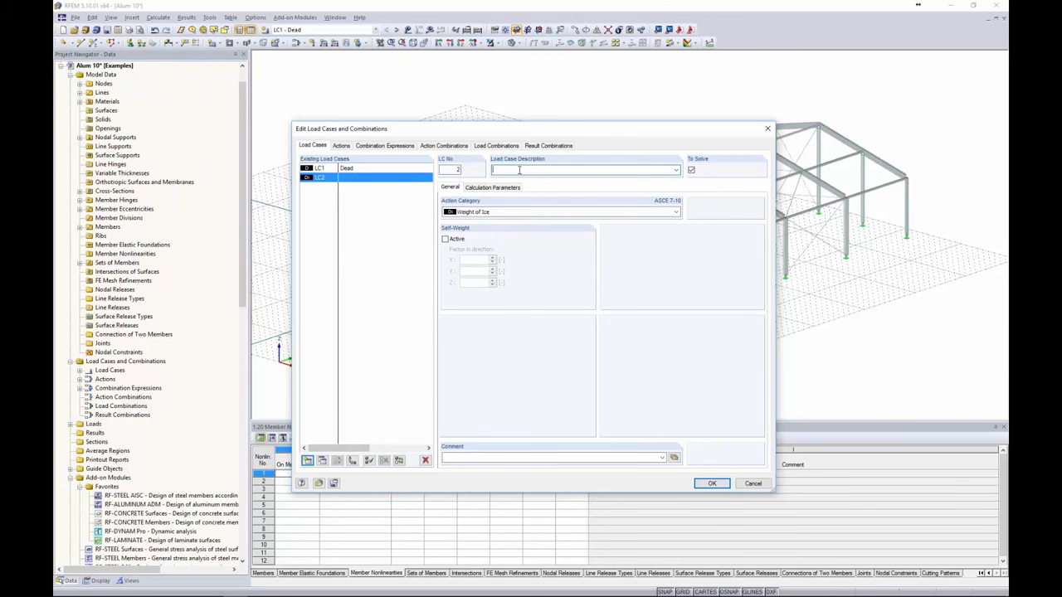
text(Wind 1)
click(513, 212)
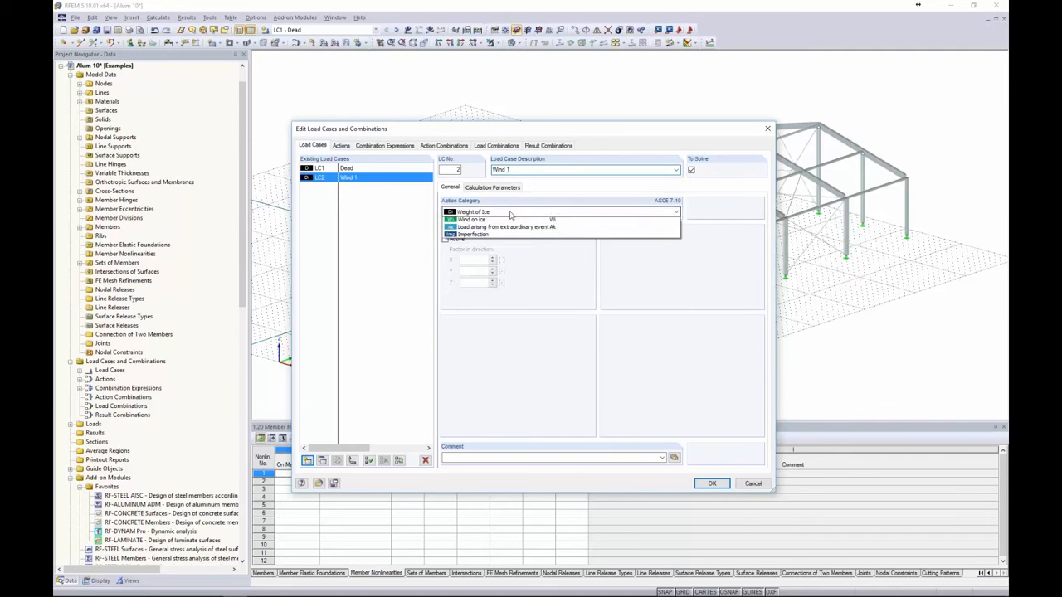
click(471, 304)
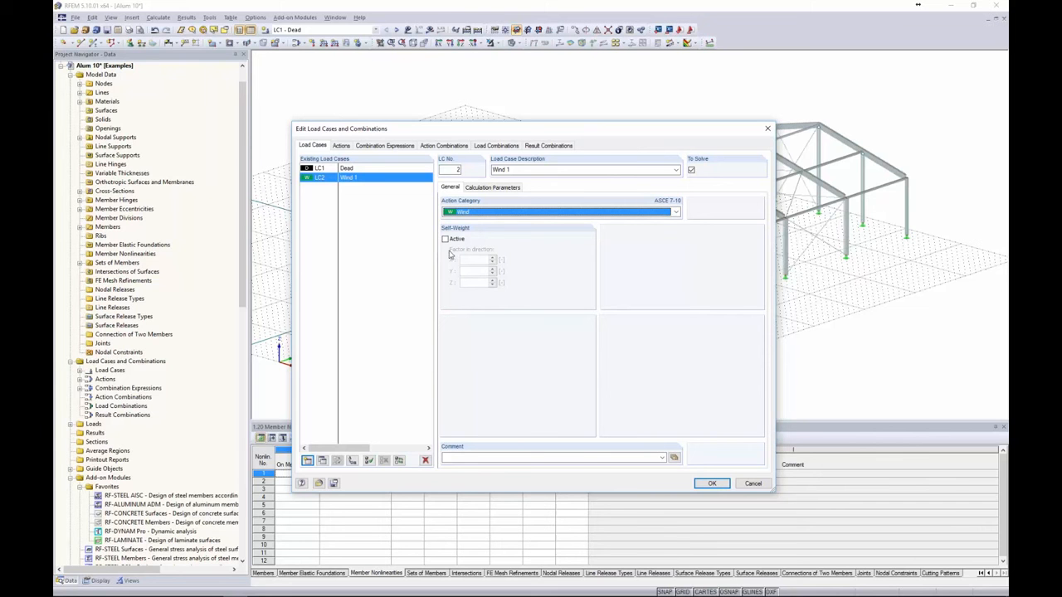
click(307, 460)
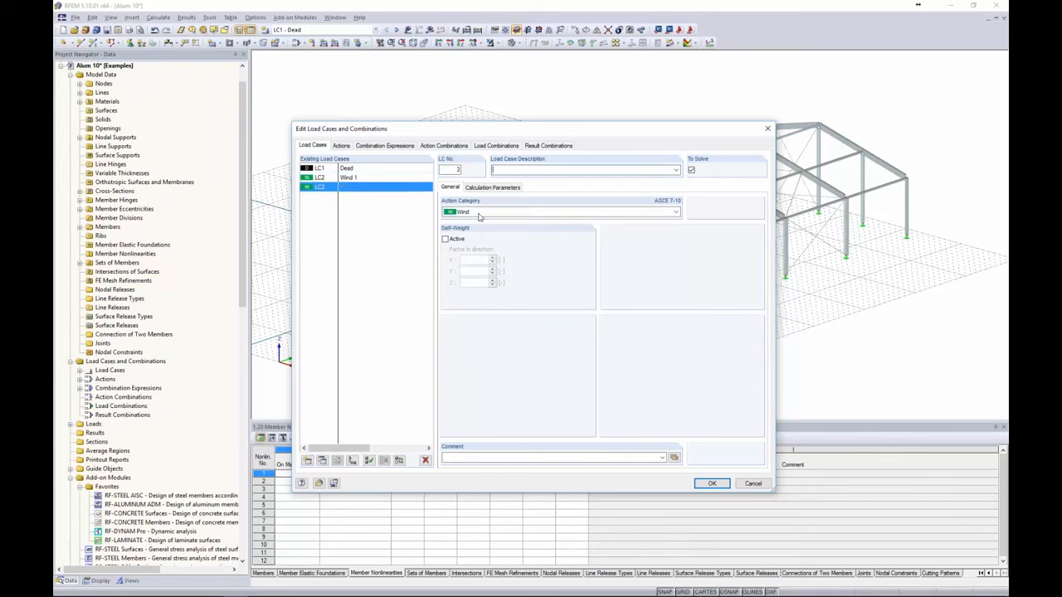
text(Wind 2)
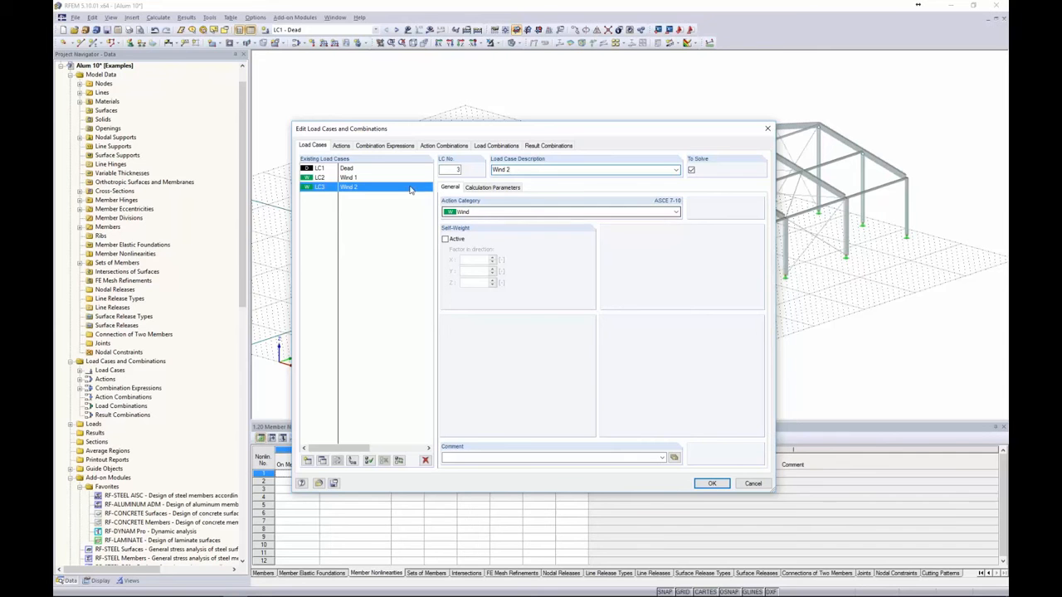
Step: Generate the load combinations from the Section 2.3 (LRFD) and Section 2.4 (ASD) combination expressions and accept the load definitions
click(390, 147)
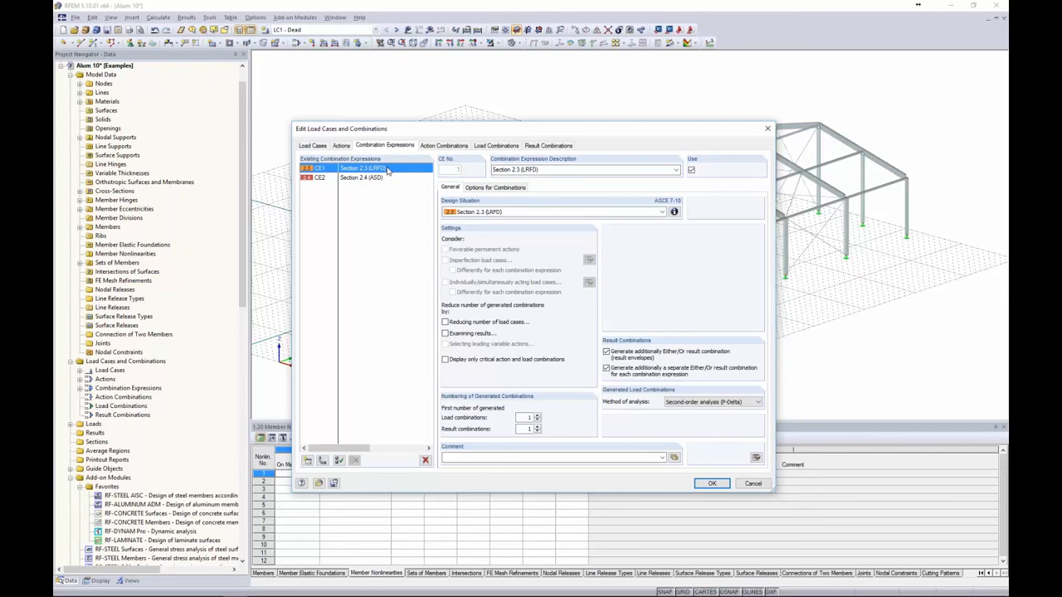
click(382, 179)
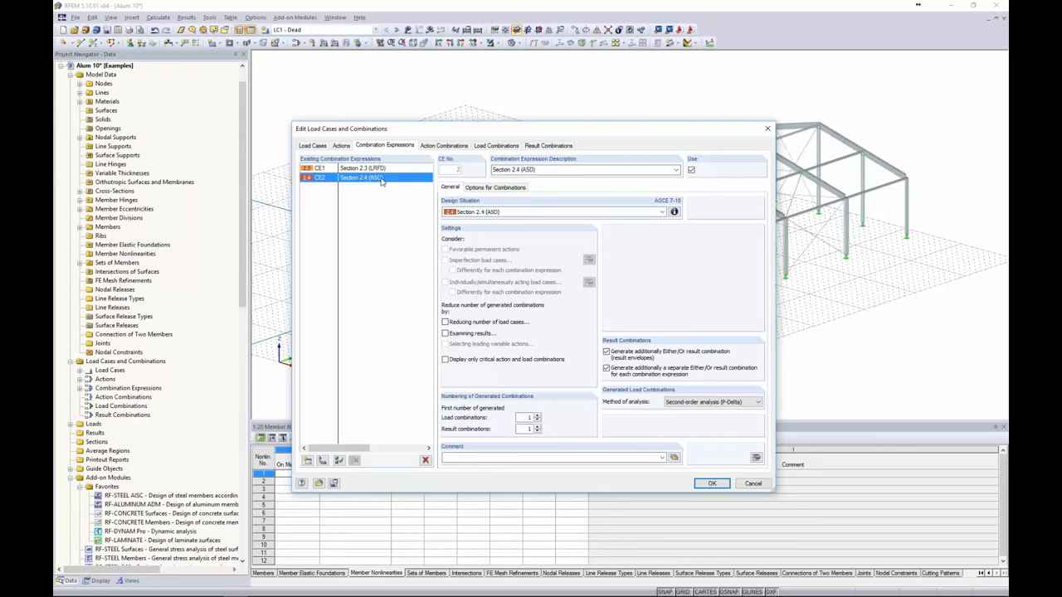
click(491, 147)
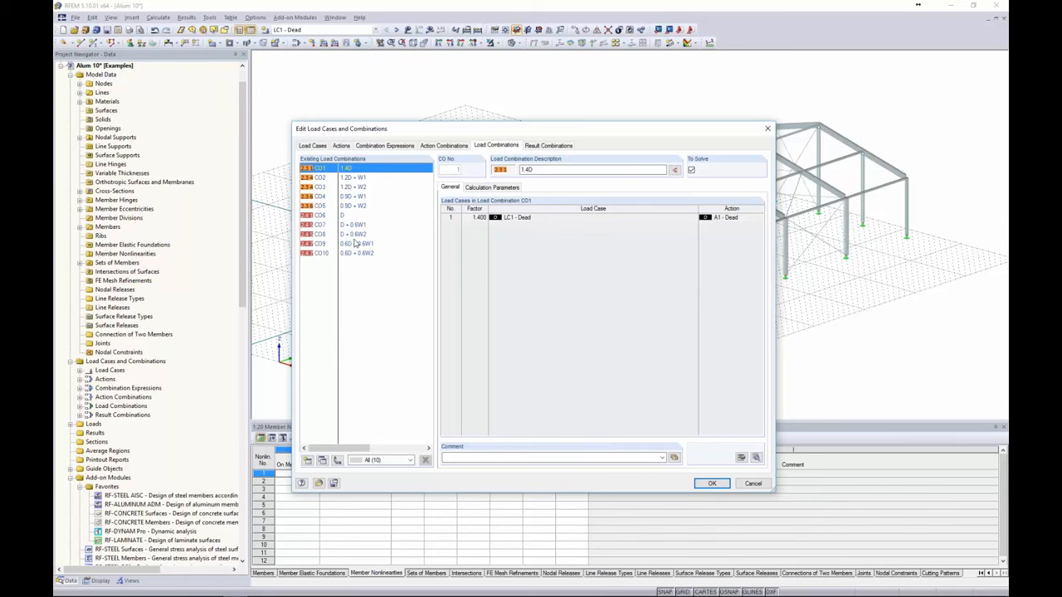
click(712, 483)
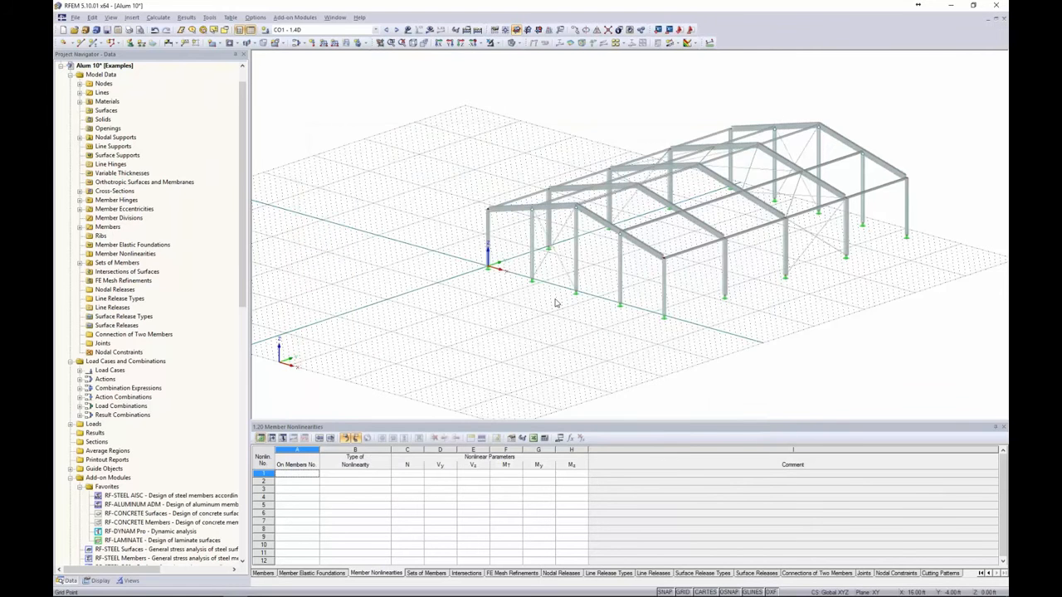
Step: Make LC1 - Dead the current load case
middle_drag(502, 313, 428, 330)
click(375, 30)
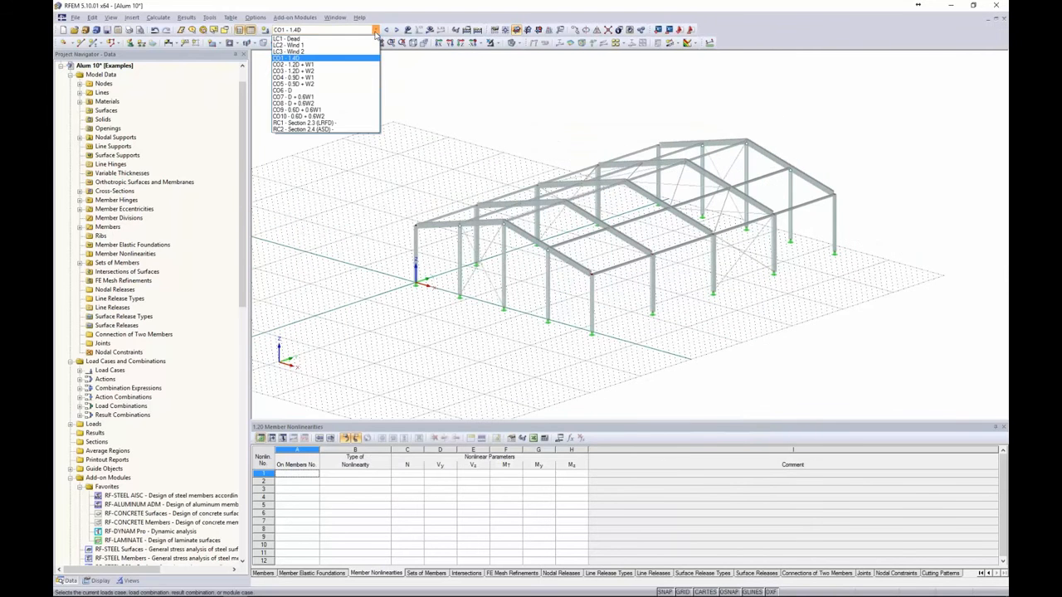
click(369, 40)
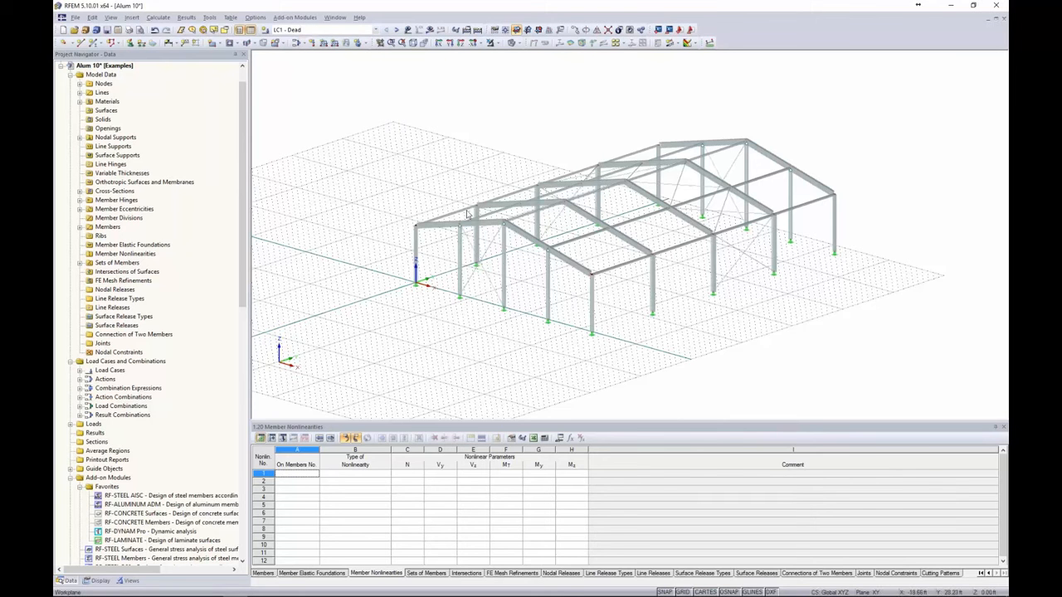
scroll(467, 214, up, 2)
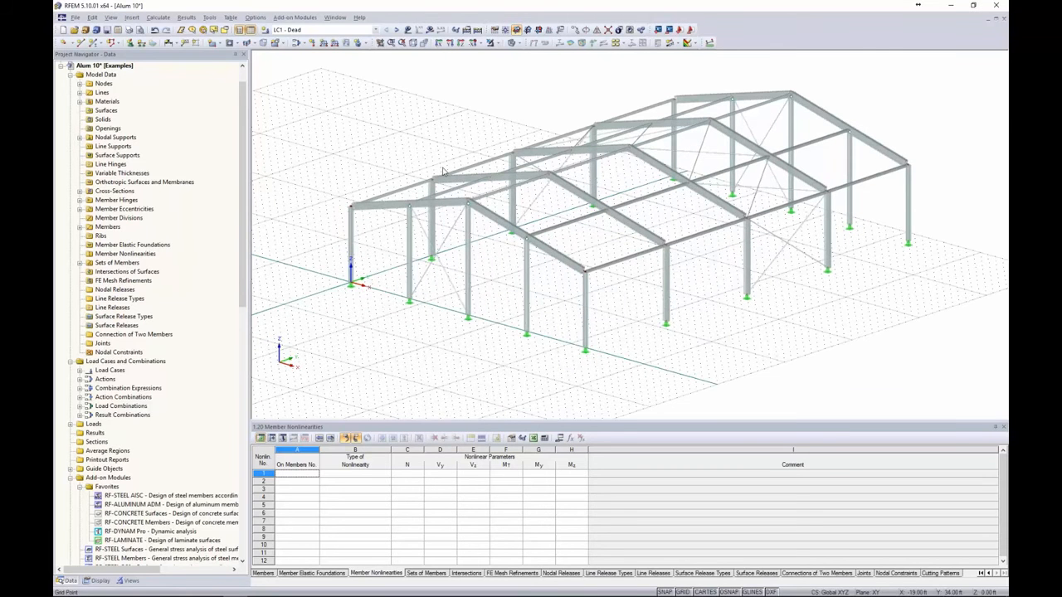
Step: Start generating member loads from an area load via planes, uniform in global direction ZL on the true area, with magnitude -0.01 ksf
click(210, 17)
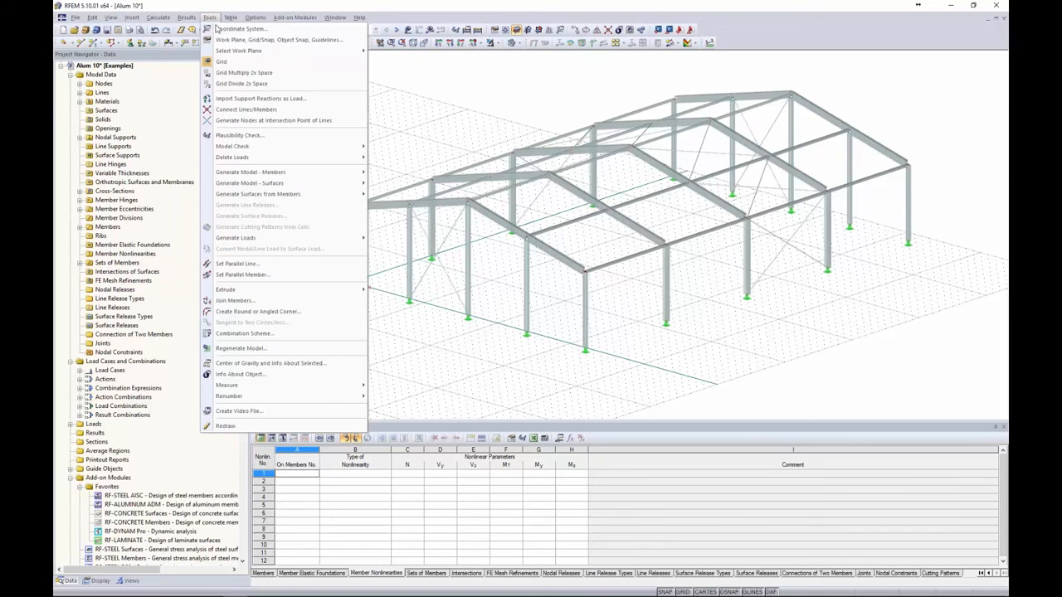
mouse_move(249, 238)
click(398, 239)
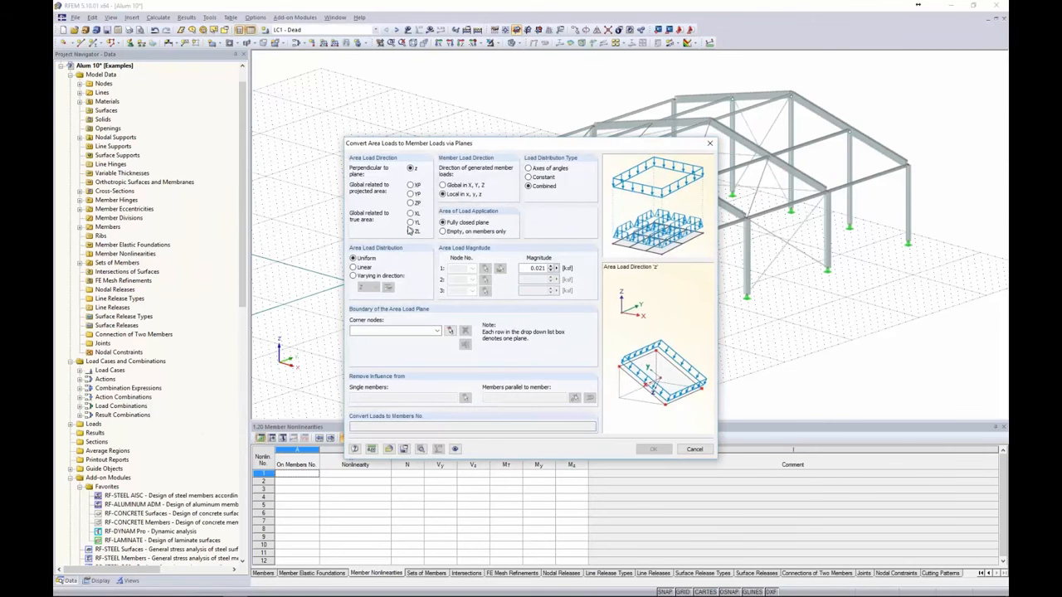
drag(434, 147, 418, 125)
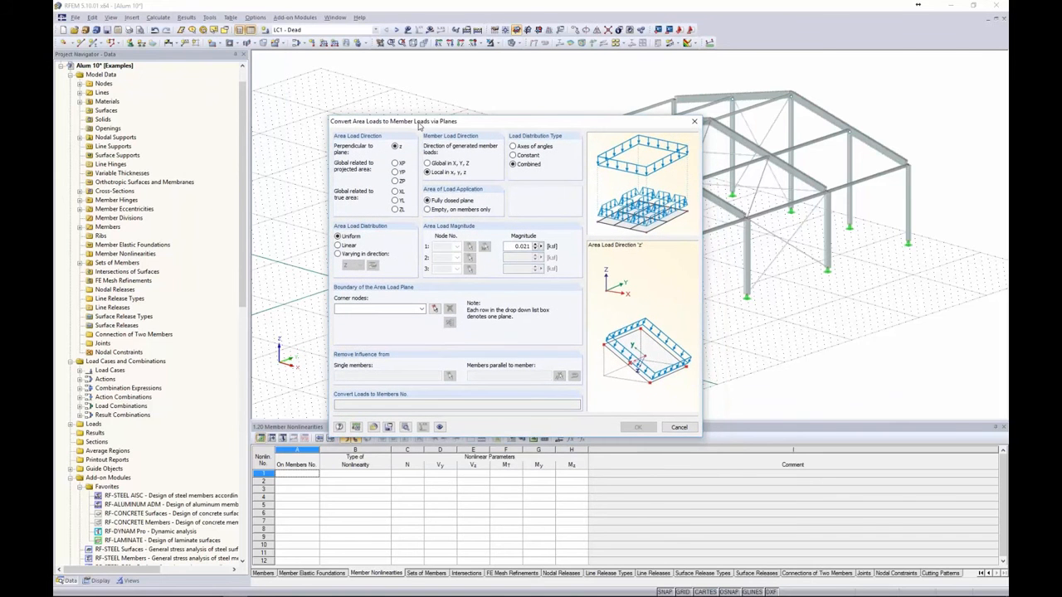
click(396, 209)
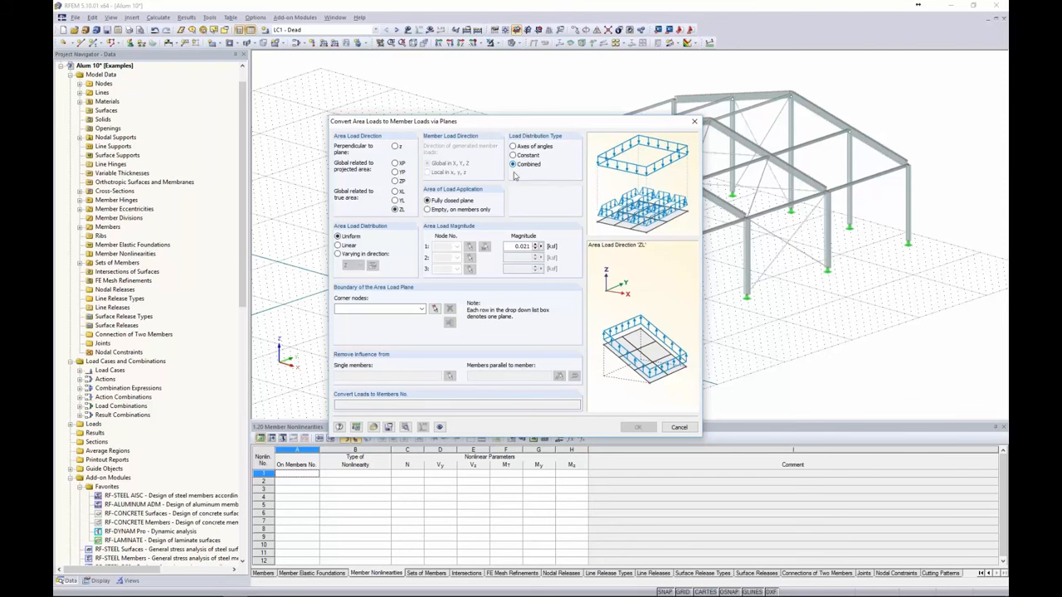
double_click(521, 246)
text(-)
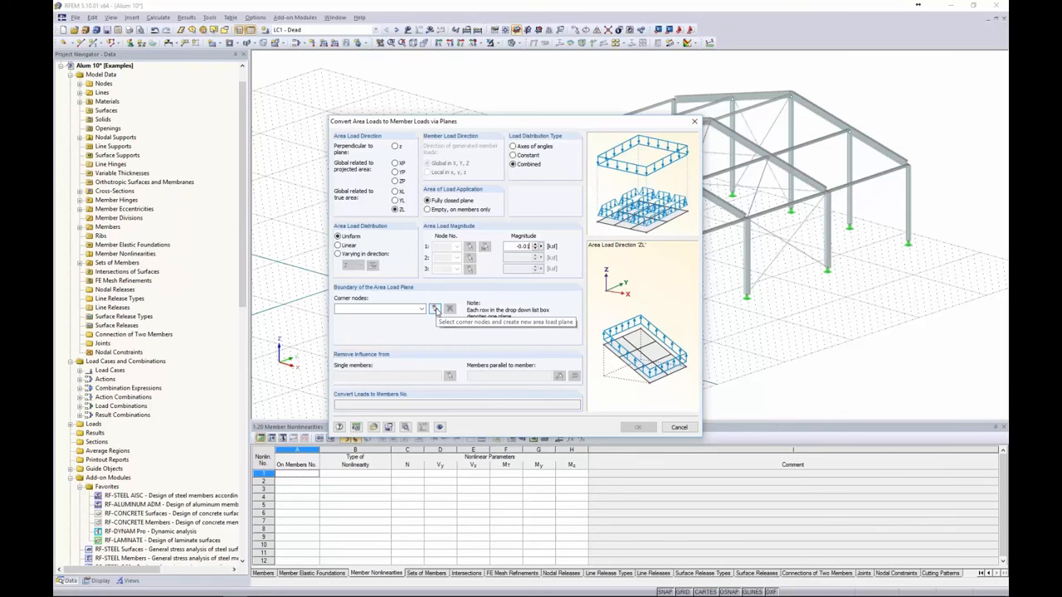
Step: Define the area load planes over both roof slopes by picking their corner nodes at the eaves and ridge
click(435, 310)
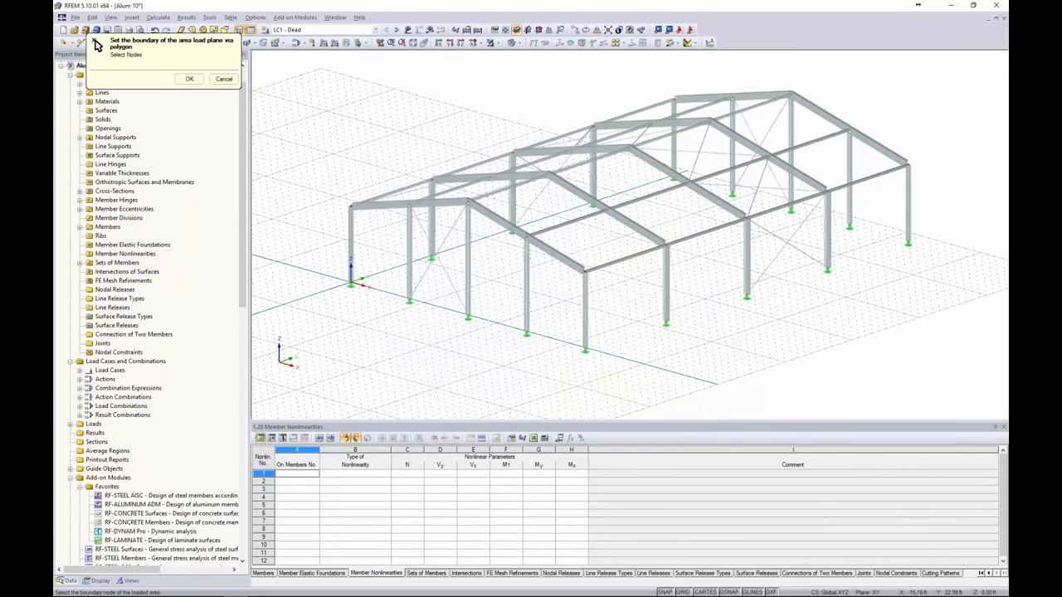
click(674, 99)
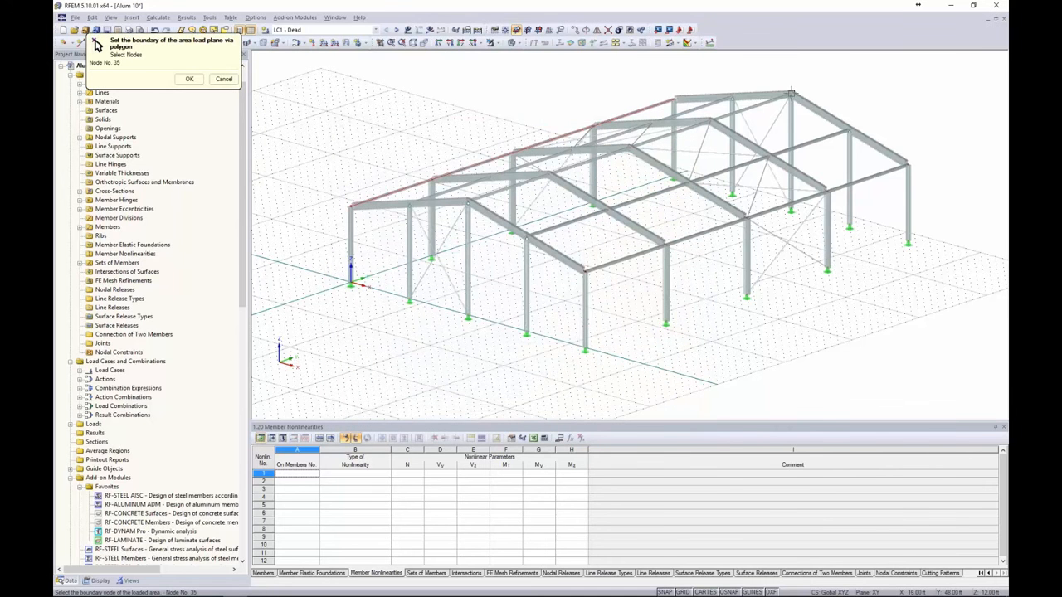
click(790, 94)
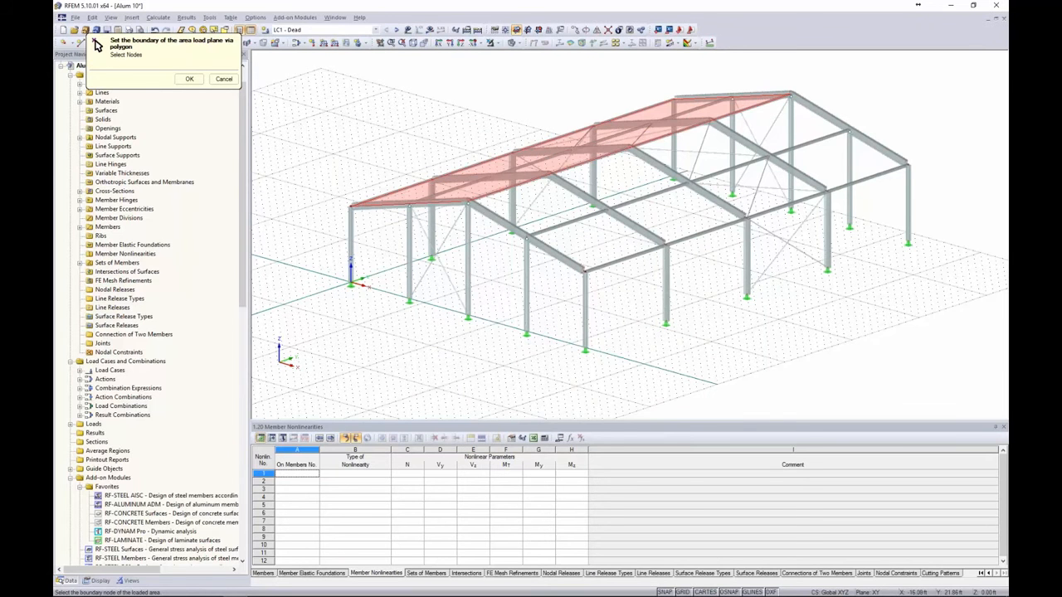
click(351, 206)
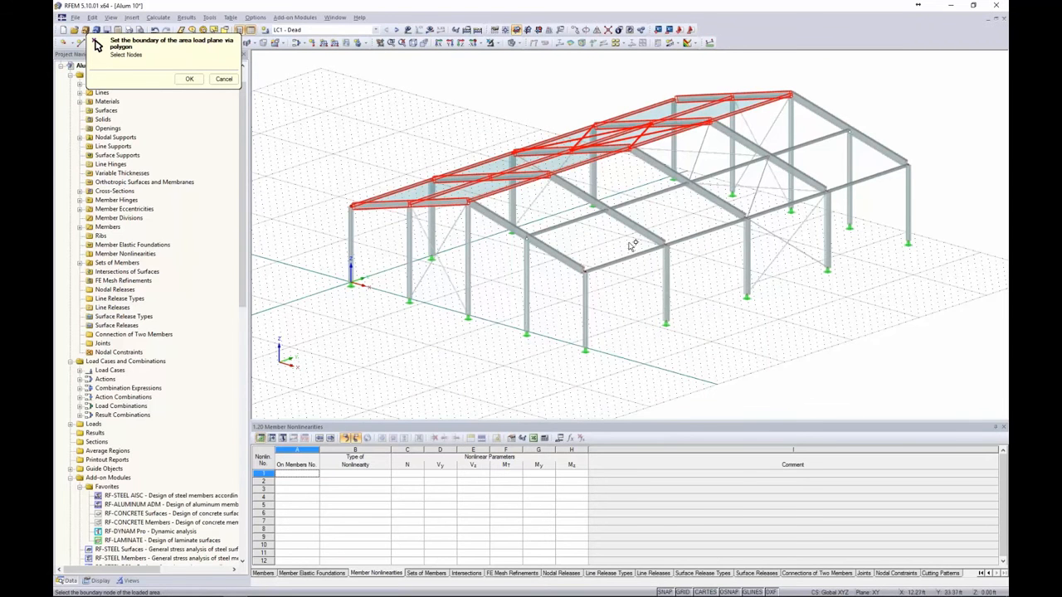
ctrl+middle_drag(618, 249, 477, 217)
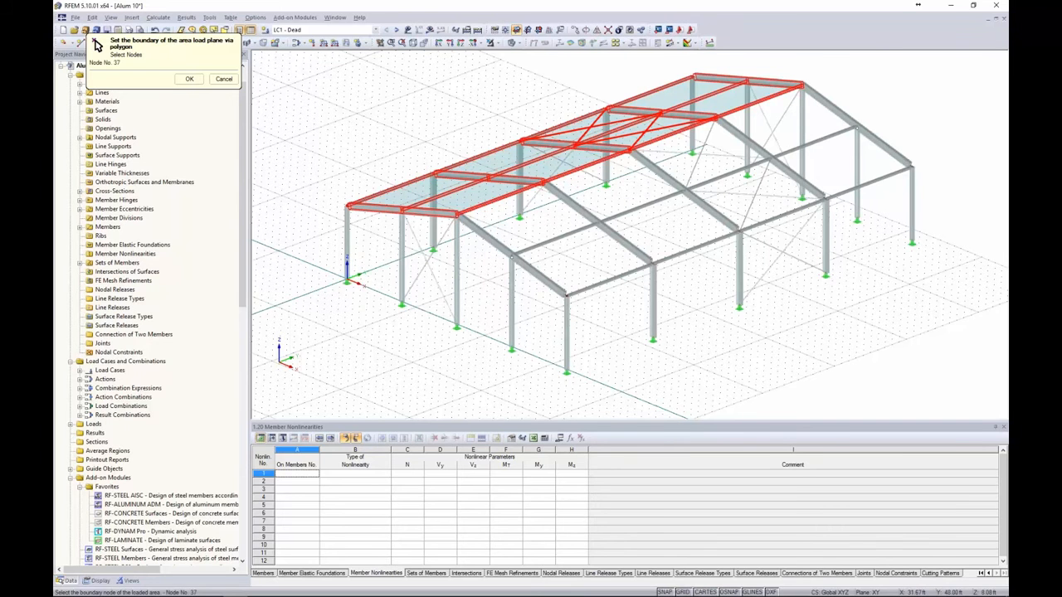
click(912, 167)
click(566, 294)
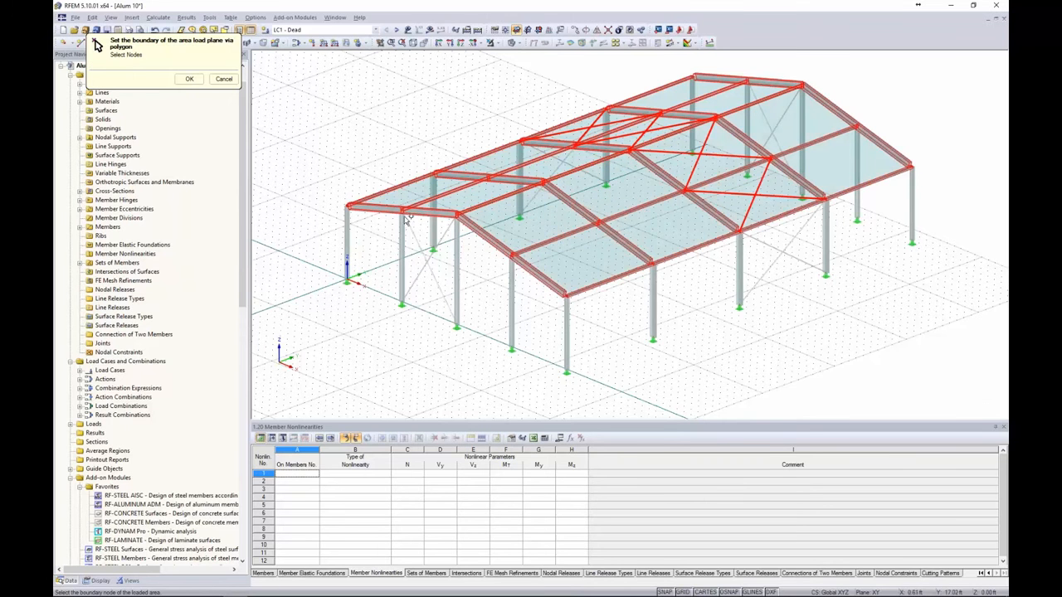
click(189, 81)
drag(475, 119, 296, 79)
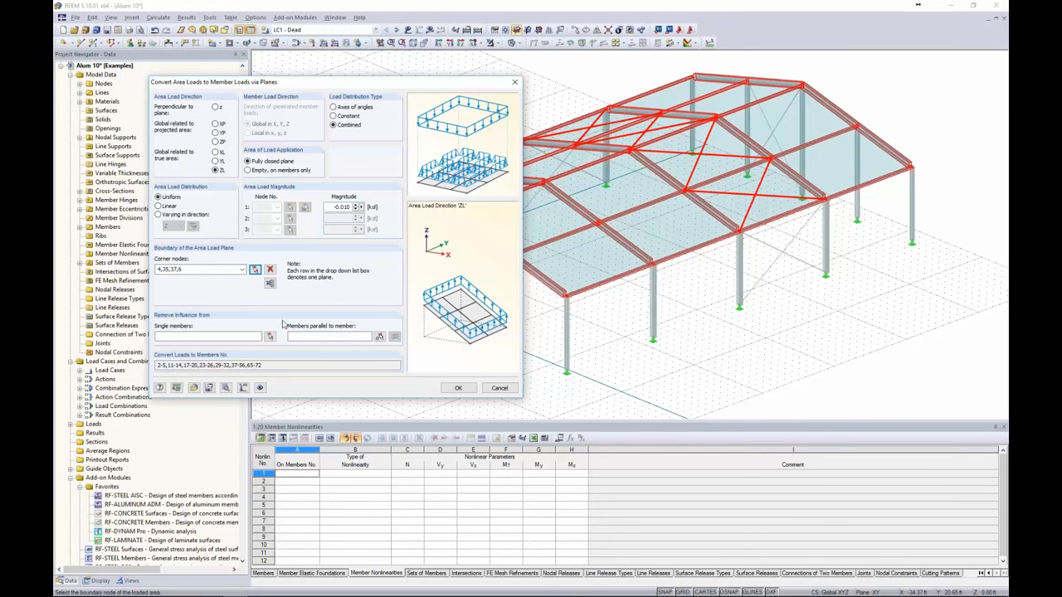
Step: Remove the longitudinal roof members and the roof cross bracing from the load transfer, leaving only the frame rafters loaded
click(379, 335)
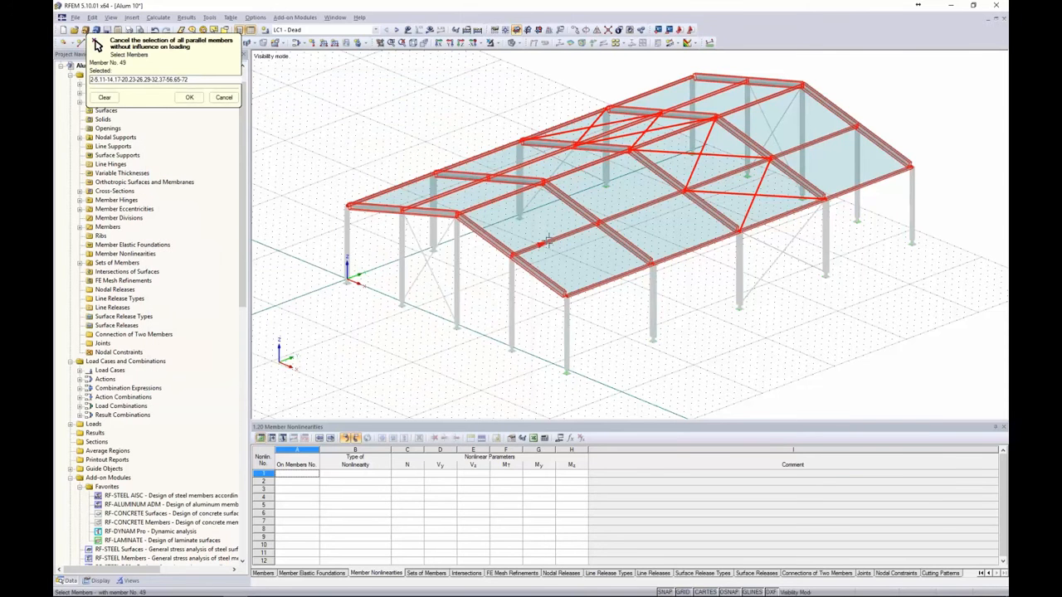
click(547, 241)
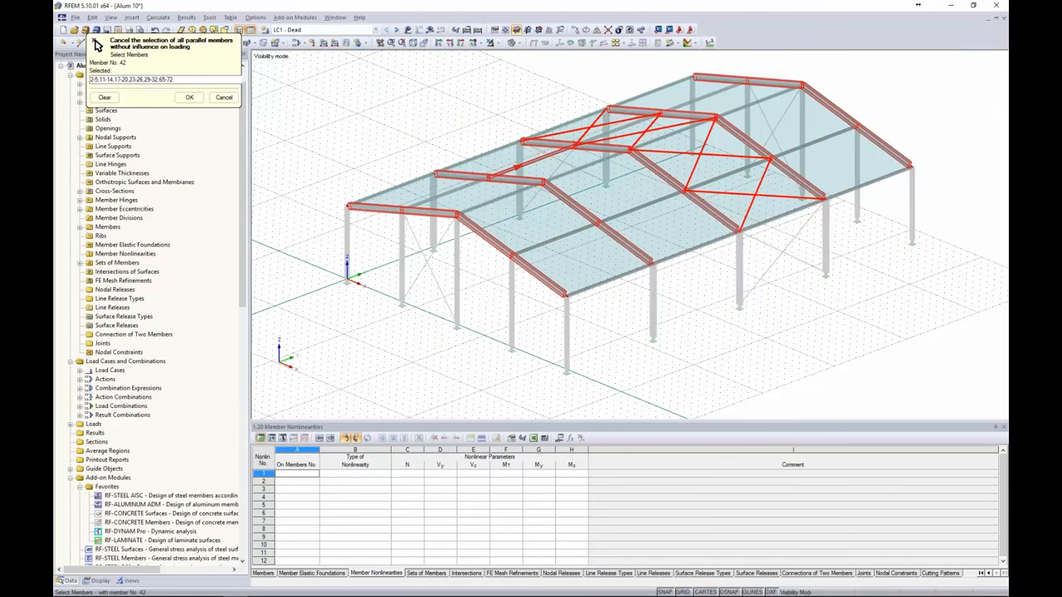
click(757, 189)
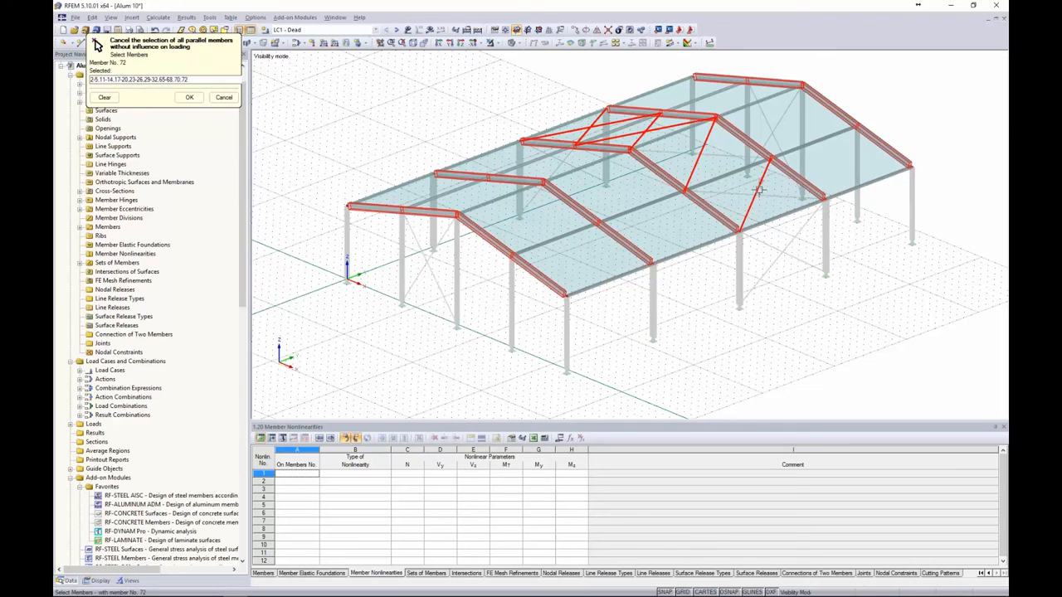
click(757, 189)
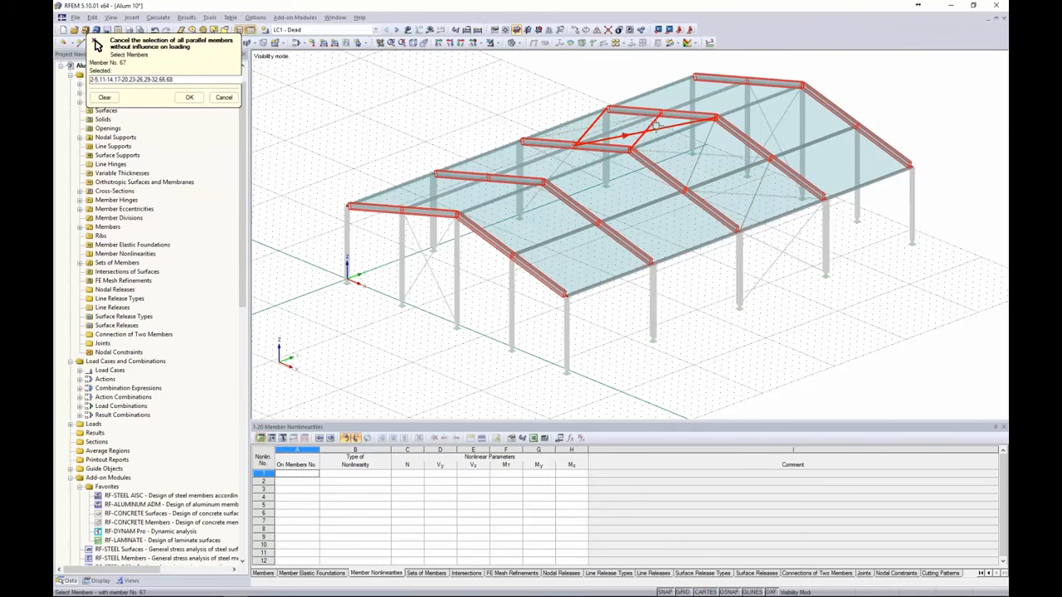
click(657, 126)
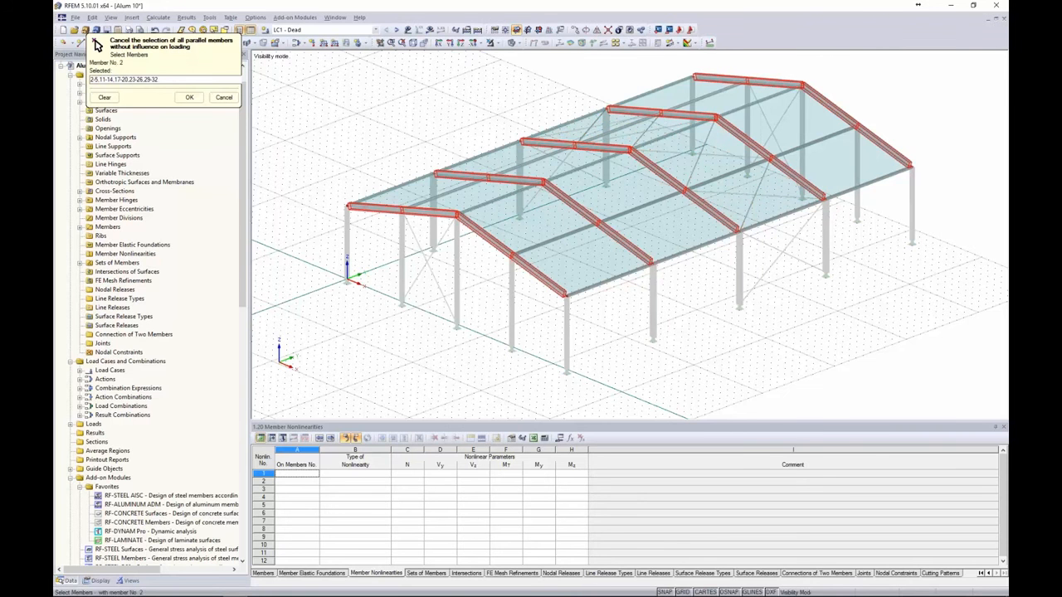
click(189, 97)
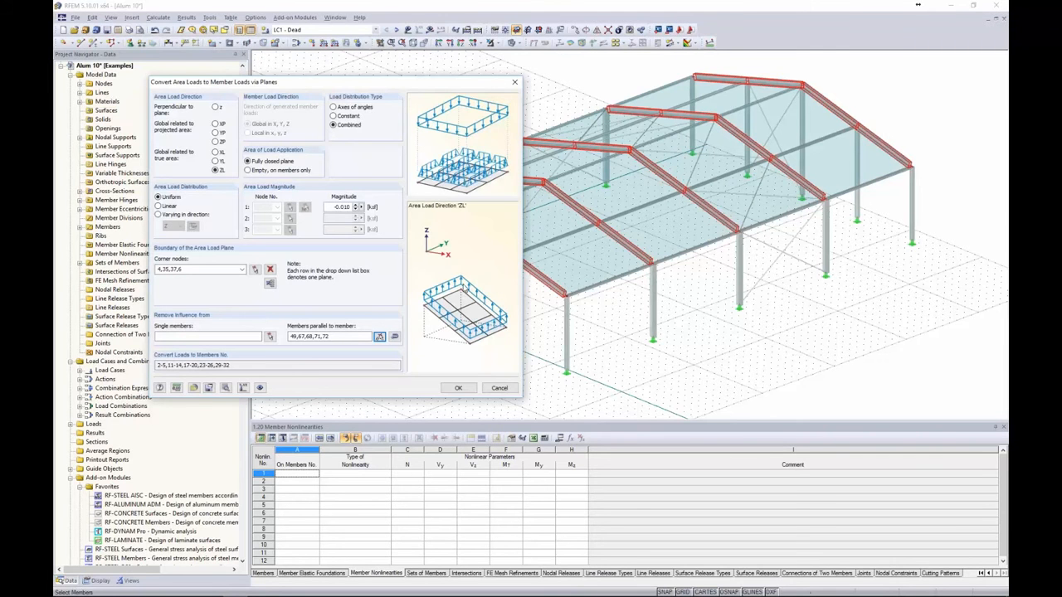
Step: Generate the dead load on the rafters and display the generated load separately as individual member loads
click(457, 389)
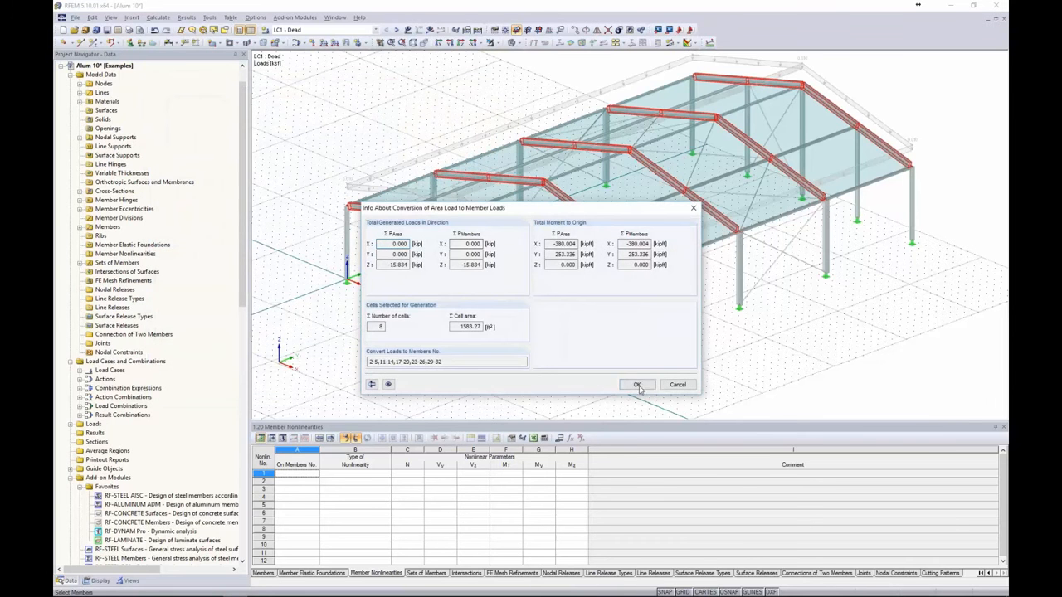
click(636, 384)
ctrl+middle_drag(430, 147, 423, 106)
right_click(479, 148)
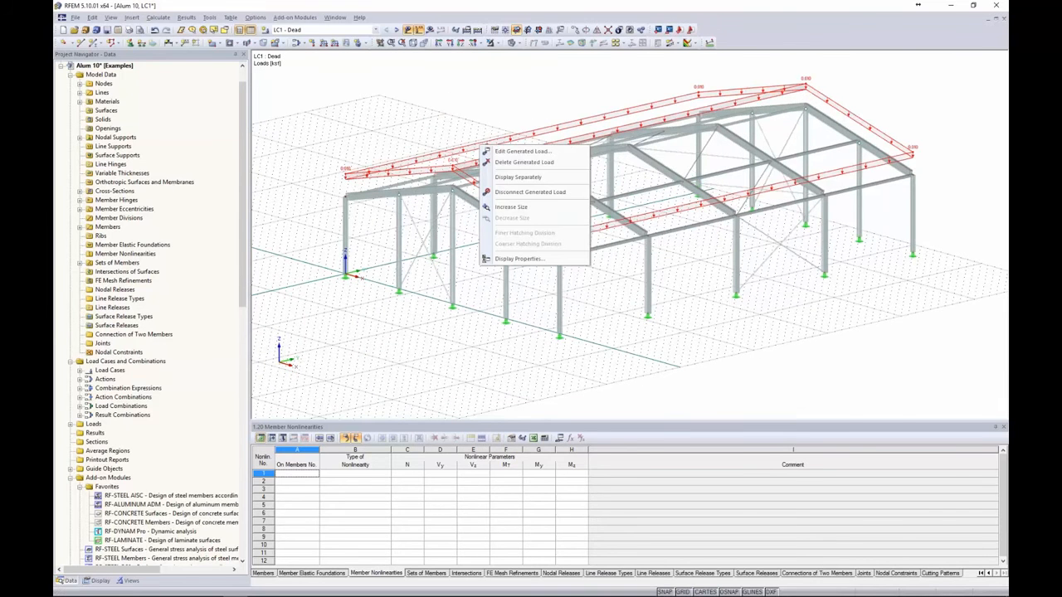
click(503, 180)
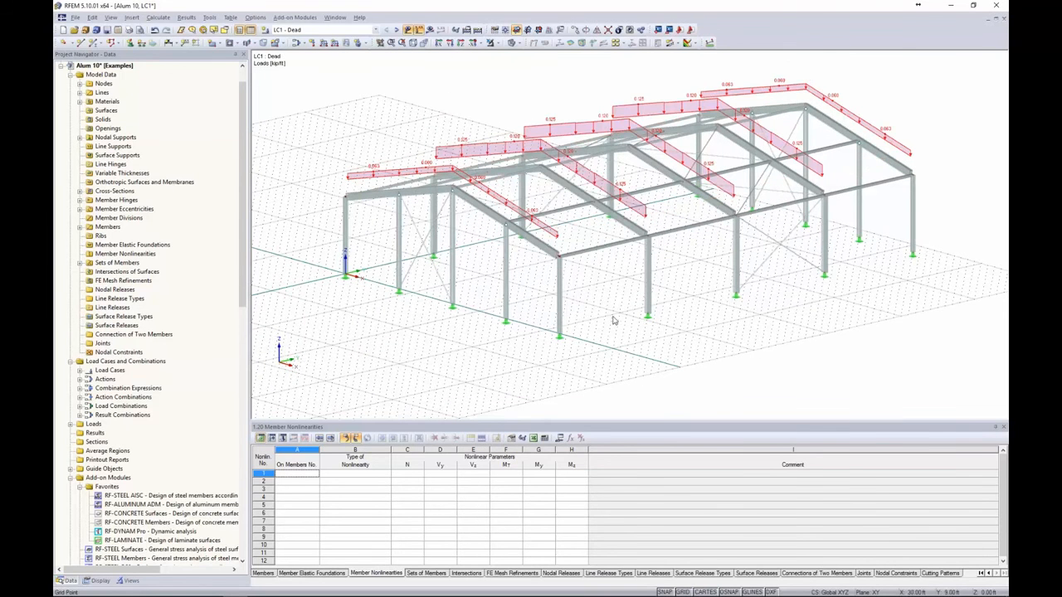
ctrl+middle_drag(604, 299, 619, 314)
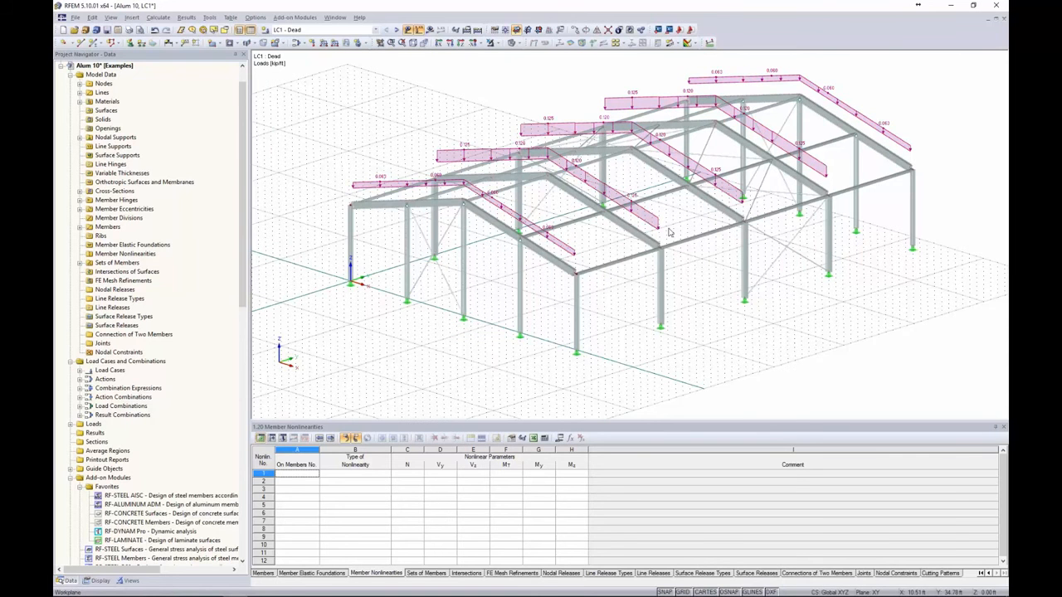
Step: Switch to load case LC2 - Wind 1 and open the ASCE/SEI 7-10 wind load generator for vertical walls with roof
click(397, 30)
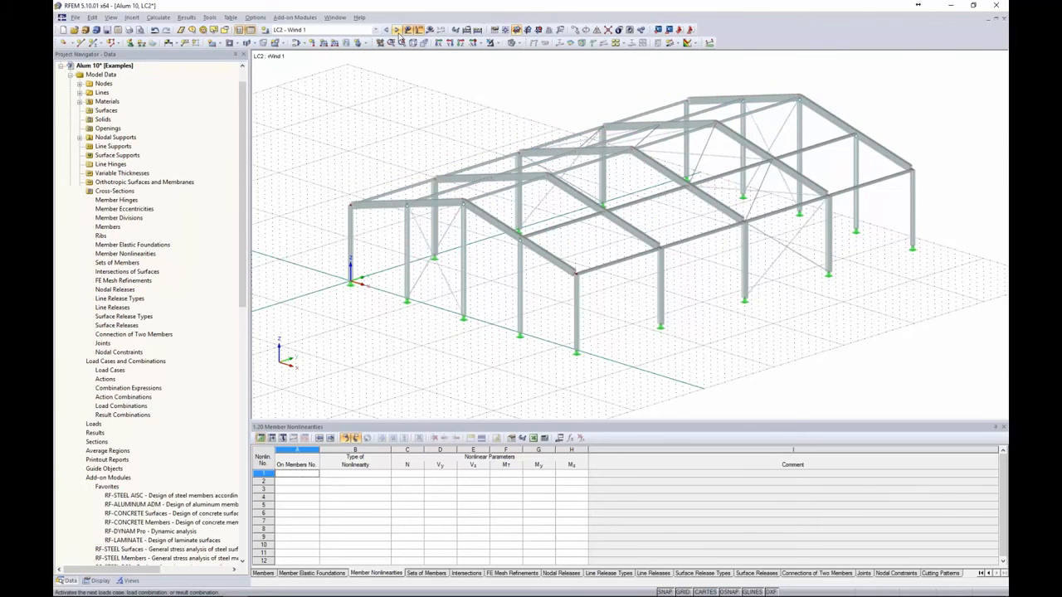
click(210, 17)
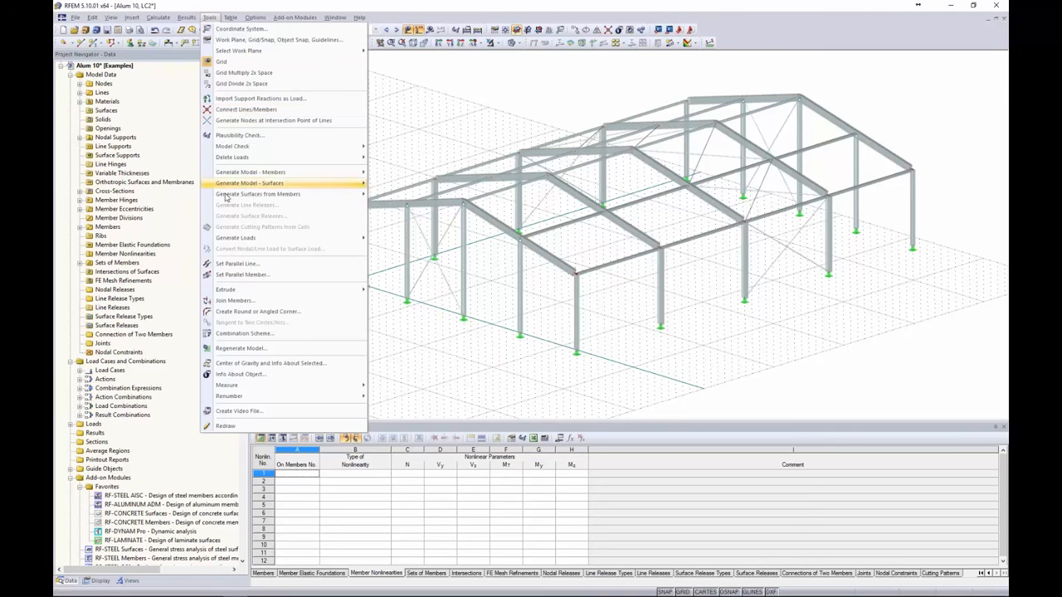
mouse_move(238, 243)
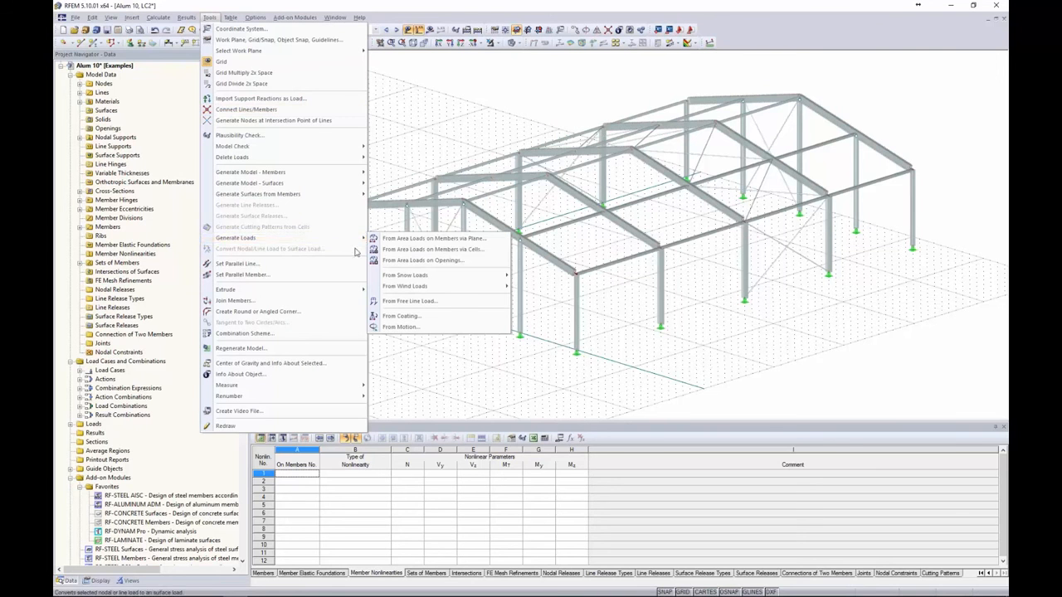
mouse_move(414, 289)
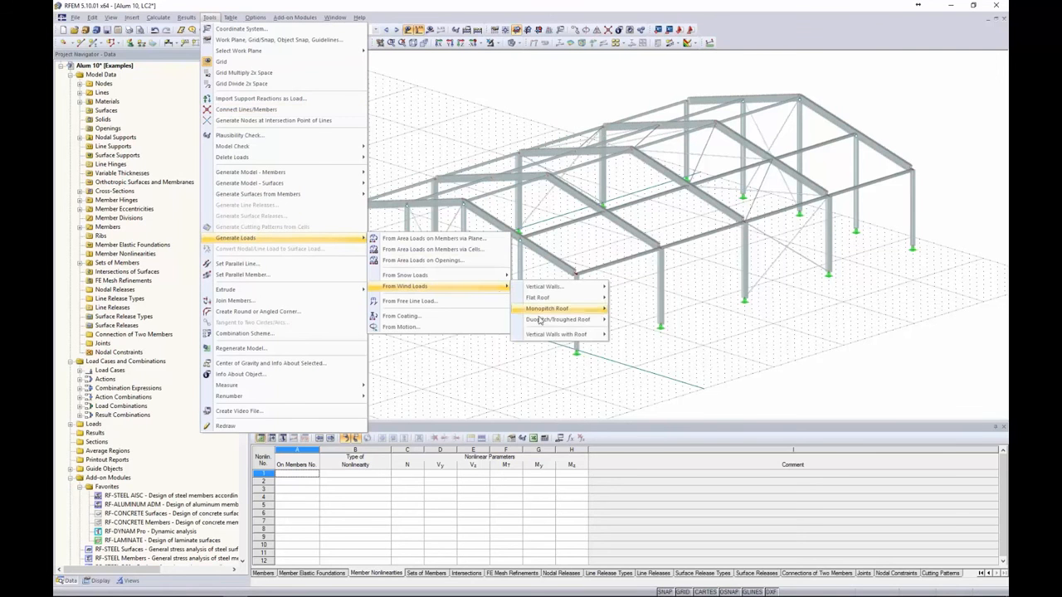
mouse_move(547, 334)
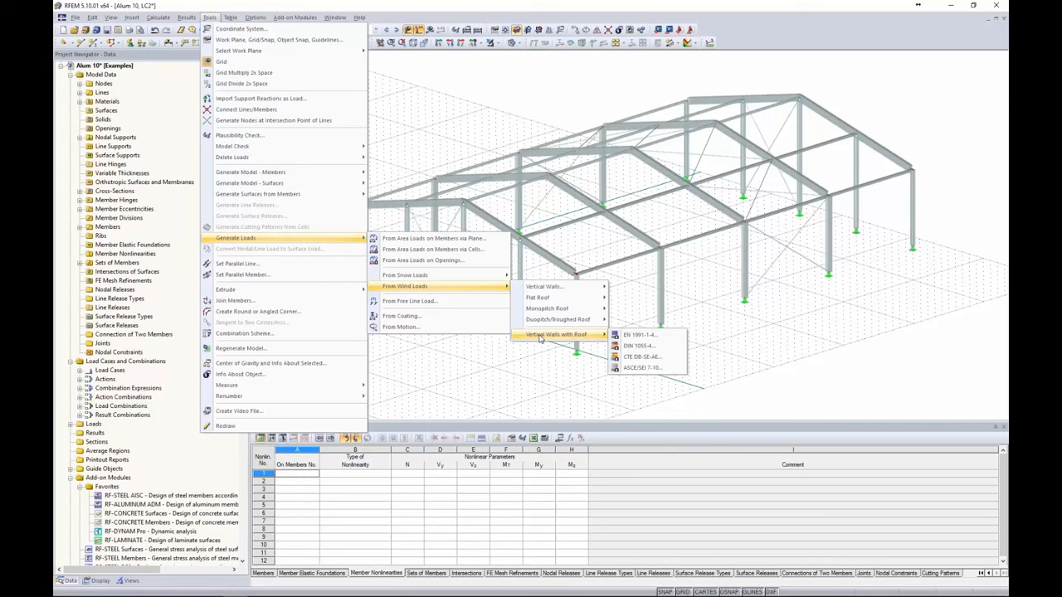
click(632, 367)
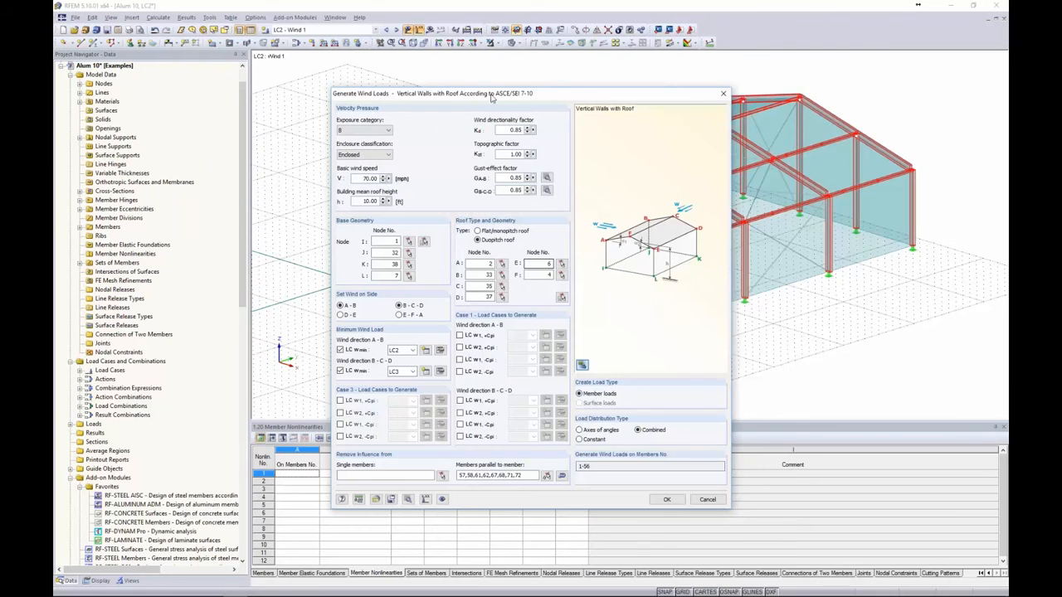
drag(492, 98, 409, 60)
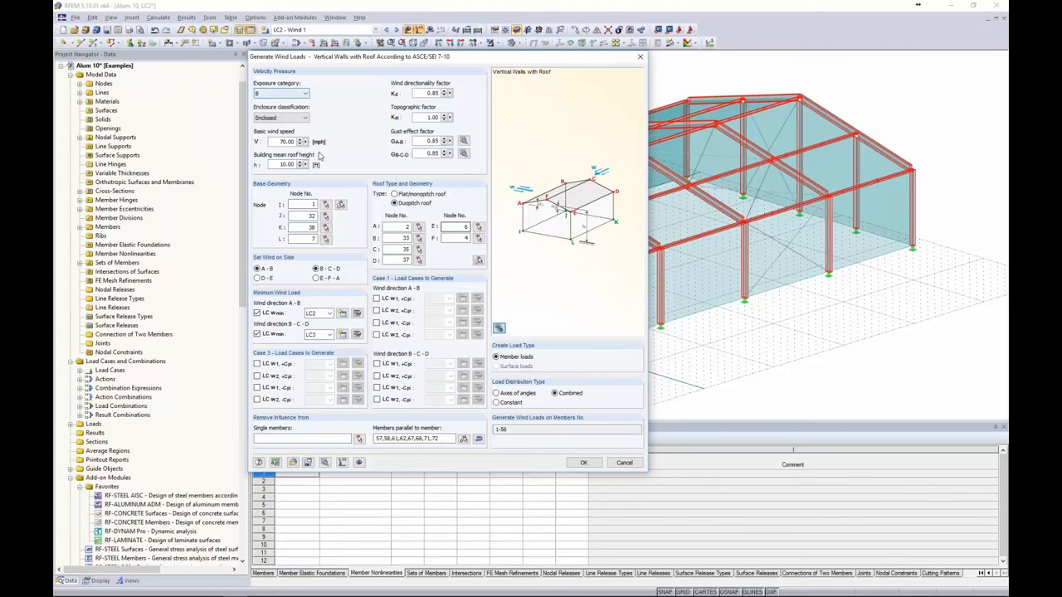
Step: Set the velocity pressure to exposure category B, enclosed classification, 70 mph basic wind speed and 10 ft building mean roof height
click(299, 96)
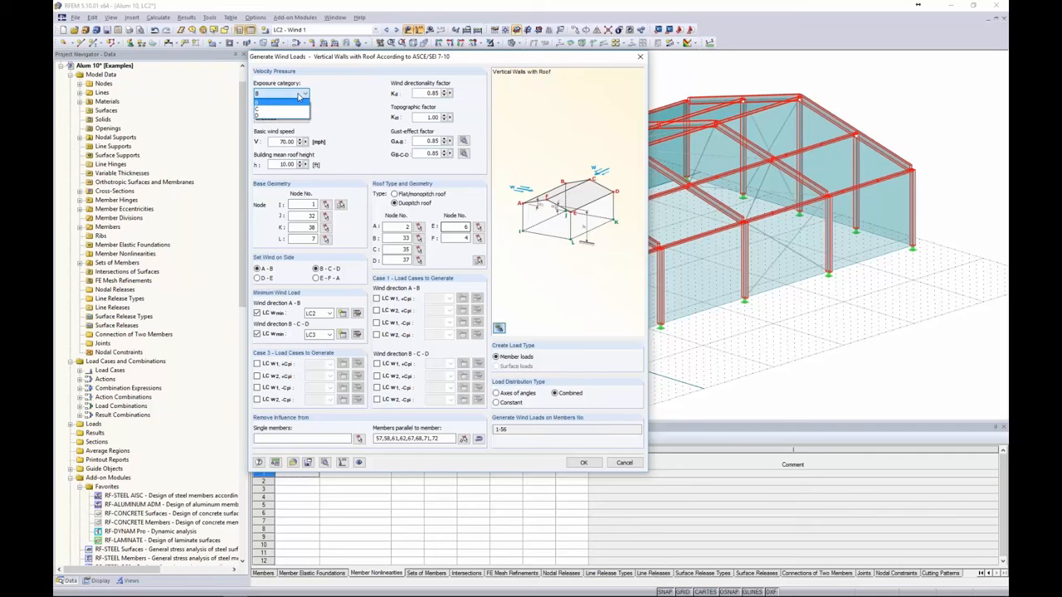
click(300, 103)
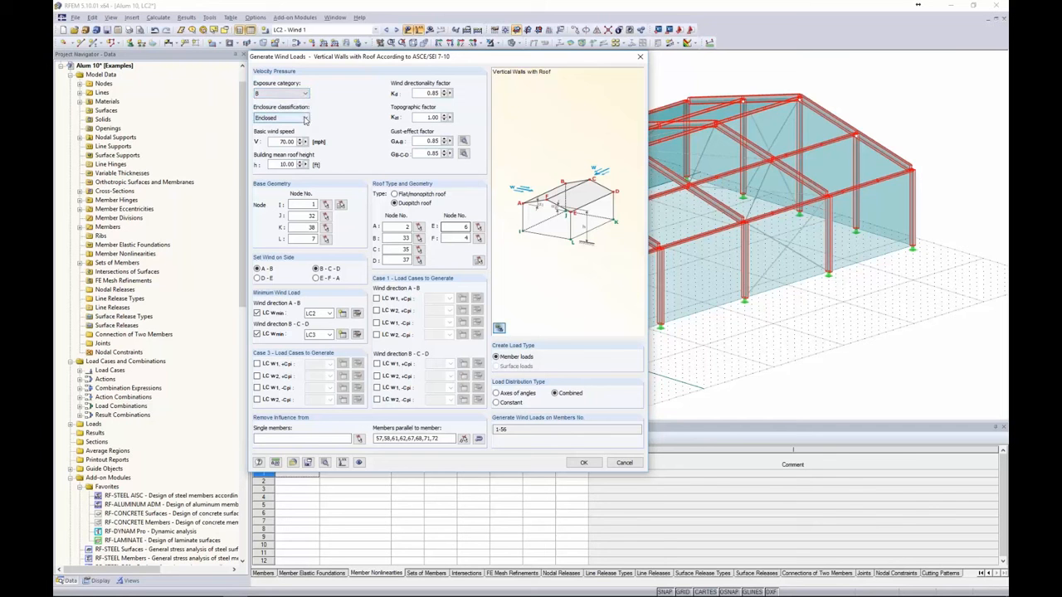
click(304, 120)
click(305, 129)
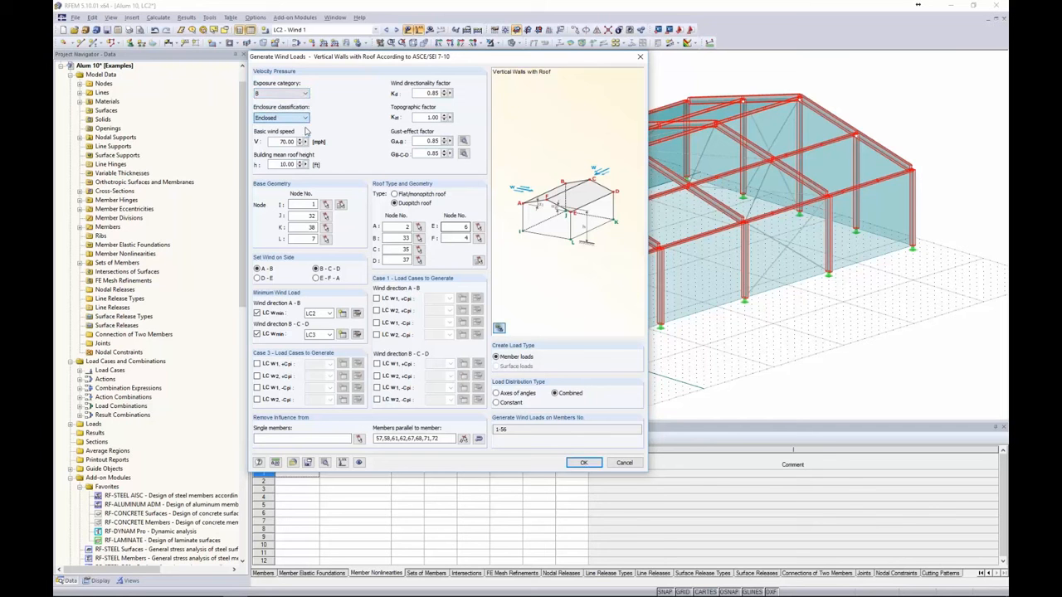
double_click(286, 141)
text(70)
key(Tab)
text(8)
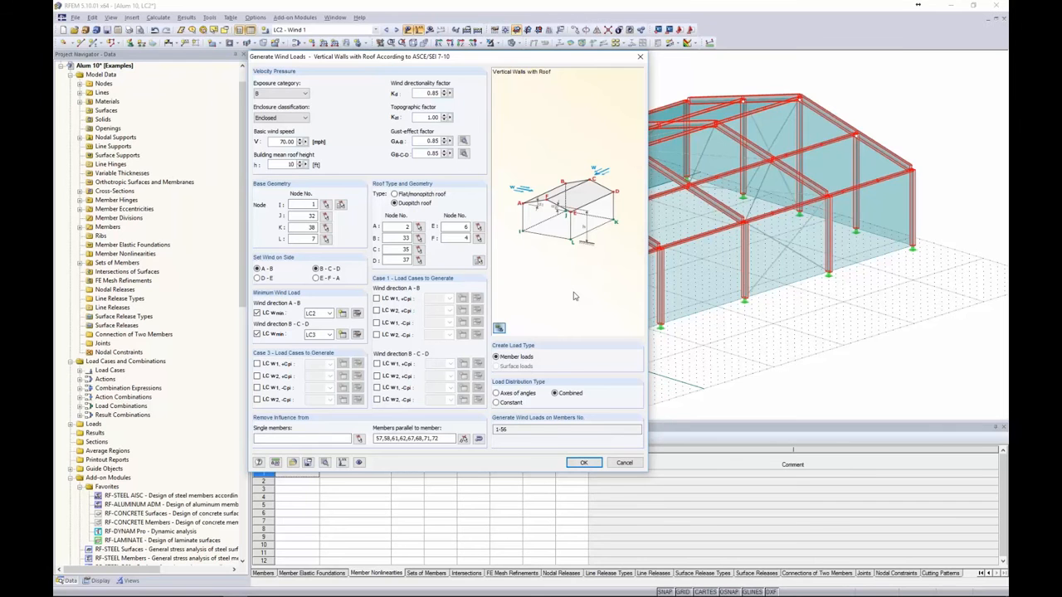
Step: Define the wind load base geometry from the hall's corner support nodes 1, 32, 38 and 7
click(340, 205)
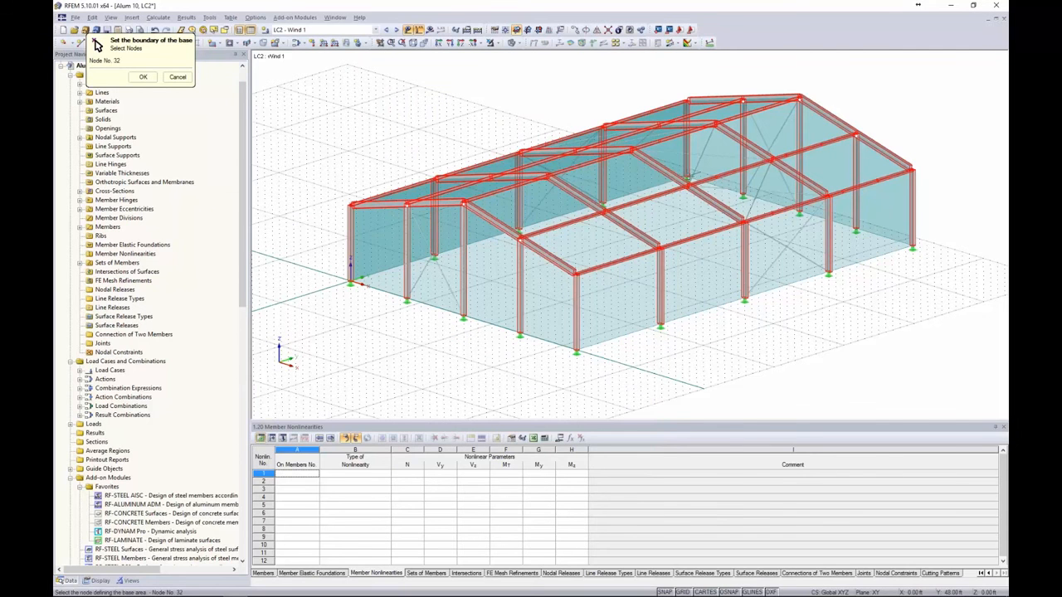
click(900, 245)
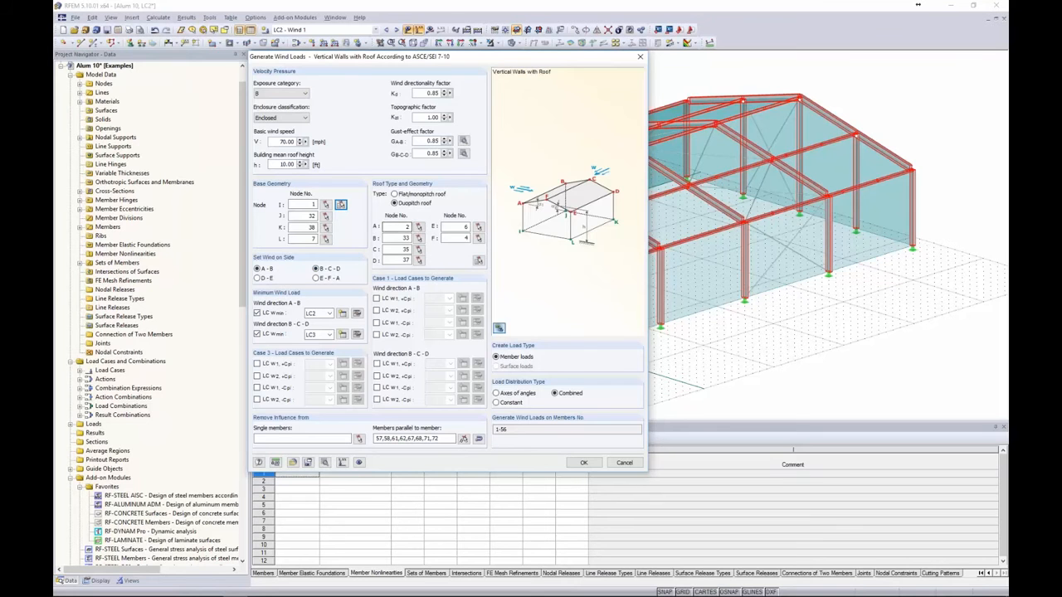
Step: Define the wind load's duopitch roof boundary by picking the hall's eave and ridge nodes around the roof
click(479, 262)
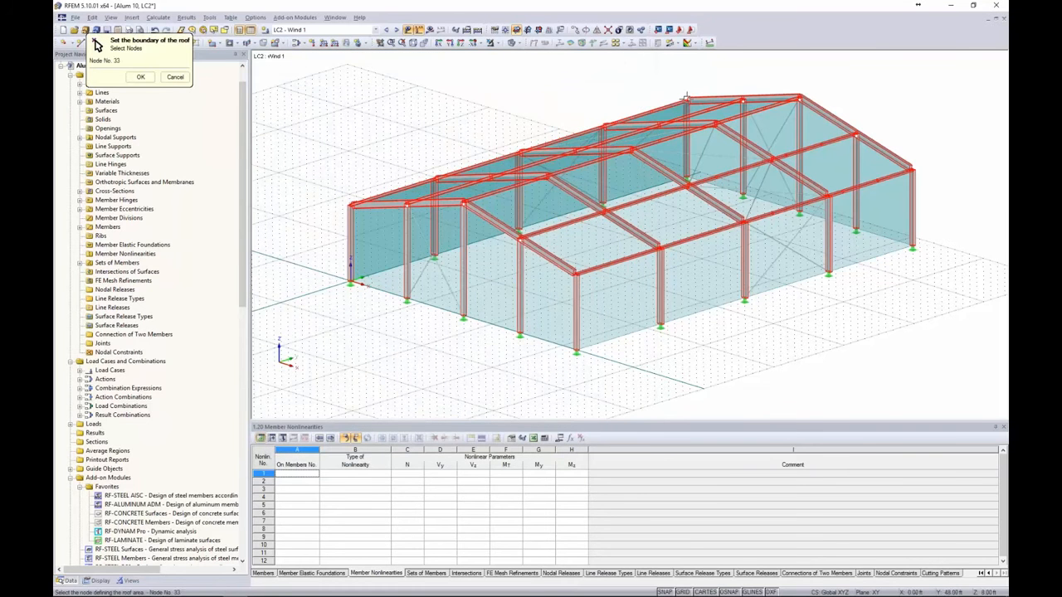
click(801, 96)
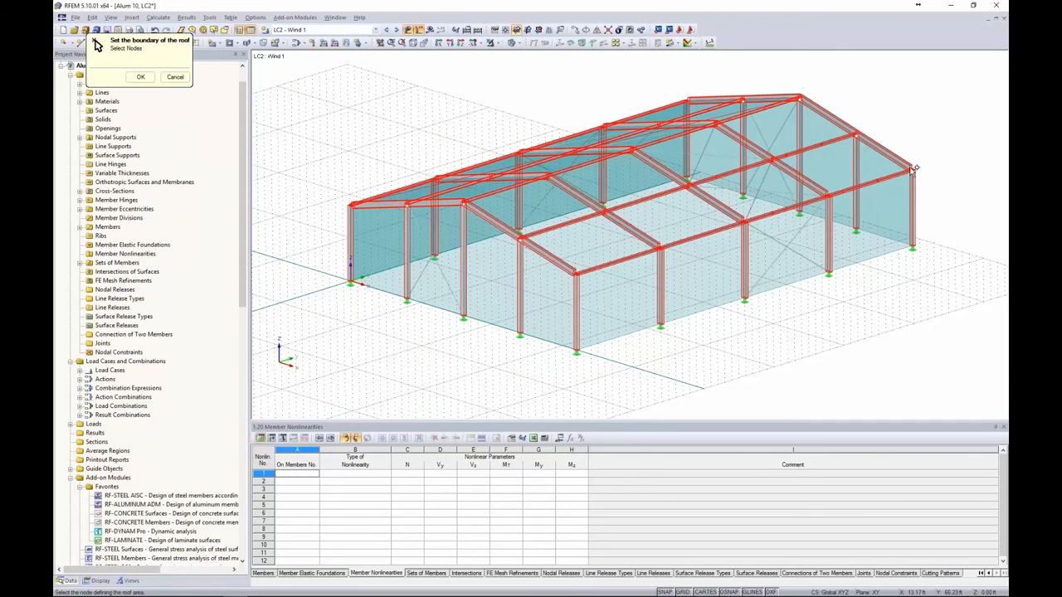
click(566, 270)
click(352, 204)
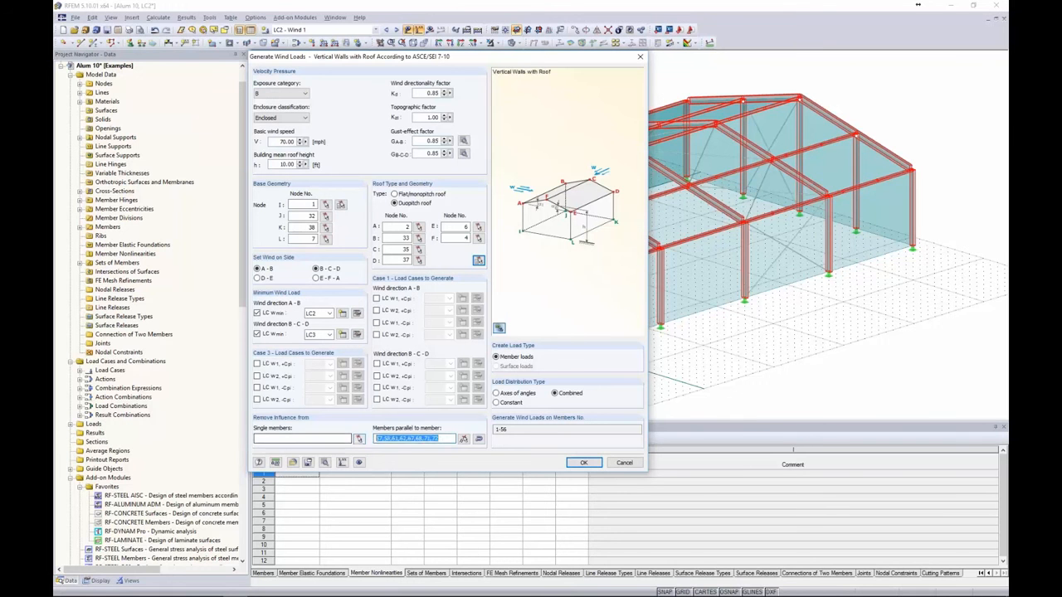
Step: Clear the list of parallel members without influence and pick the end-wall and side-wall cross bracing for it instead
key(Delete)
drag(539, 58, 486, 58)
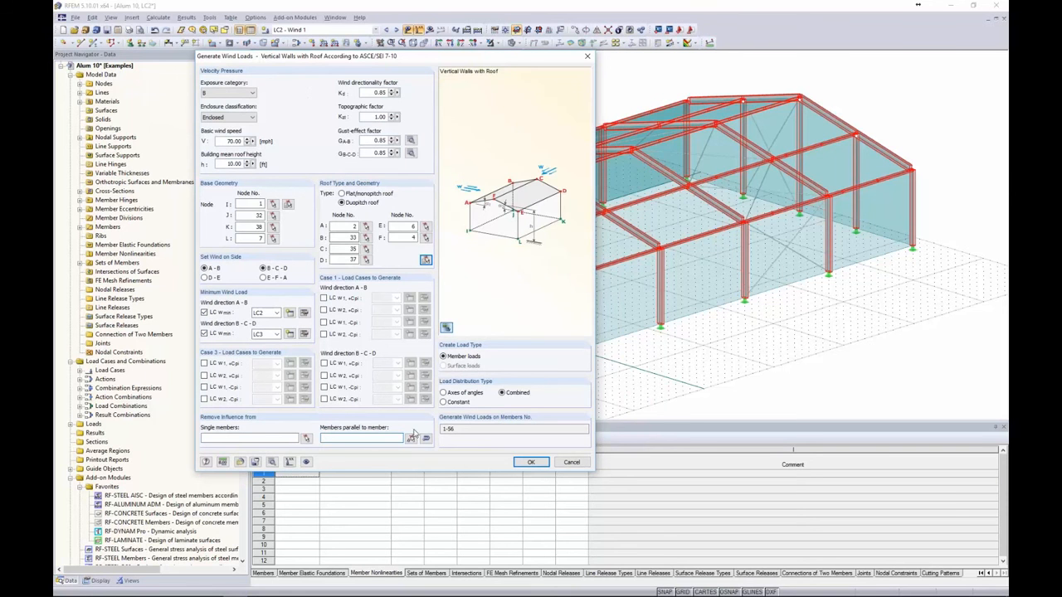
click(411, 439)
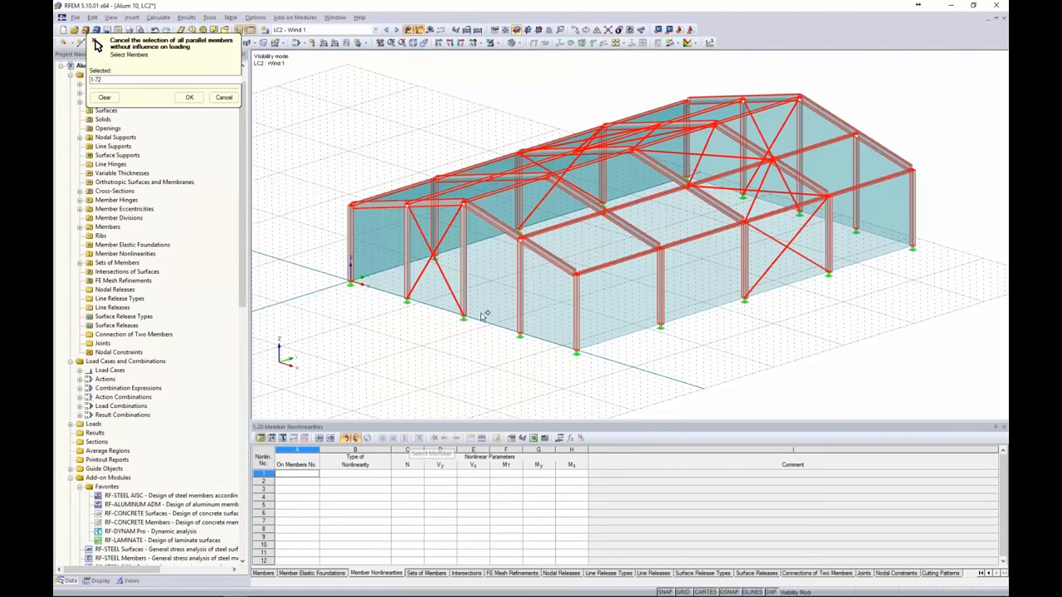
click(448, 276)
click(443, 238)
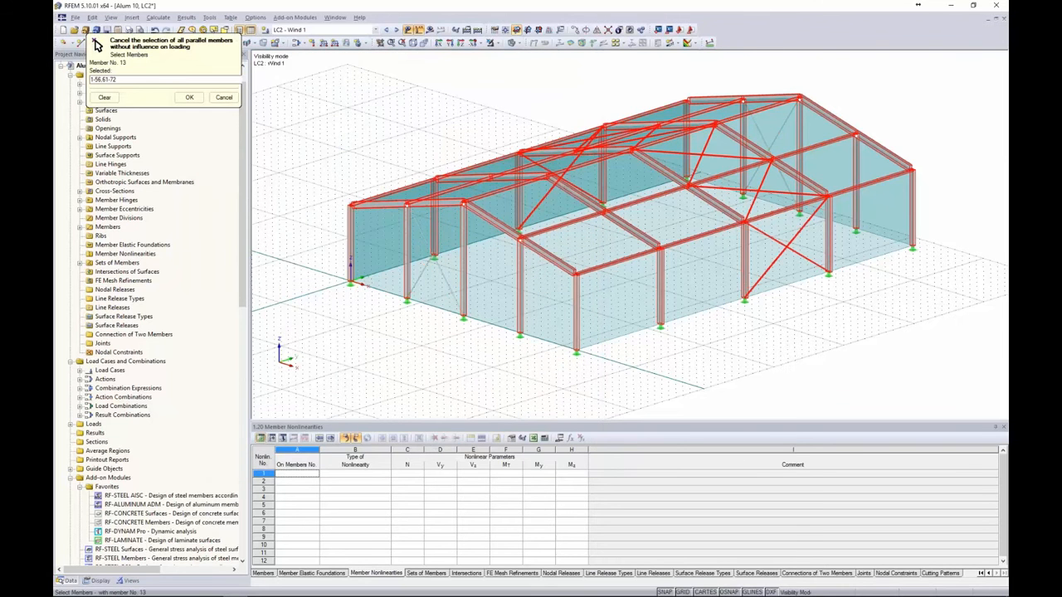
click(774, 240)
click(797, 233)
click(764, 192)
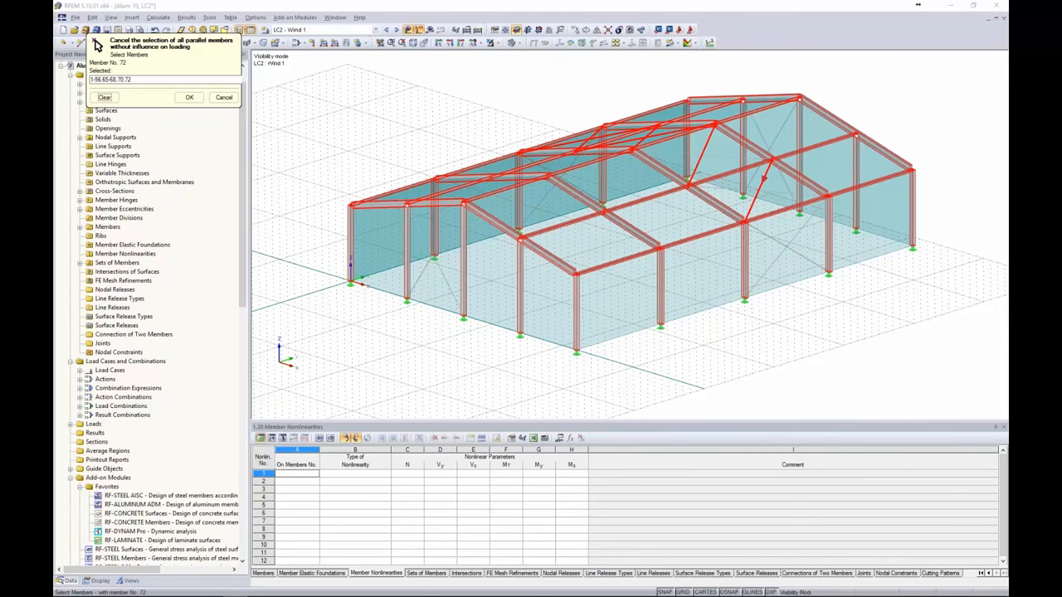
click(759, 189)
Step: Exclude the roof cross bracing from the wind influence as well, and generate the wind loads as member loads on members 1-56
ctrl+middle_drag(635, 203, 657, 232)
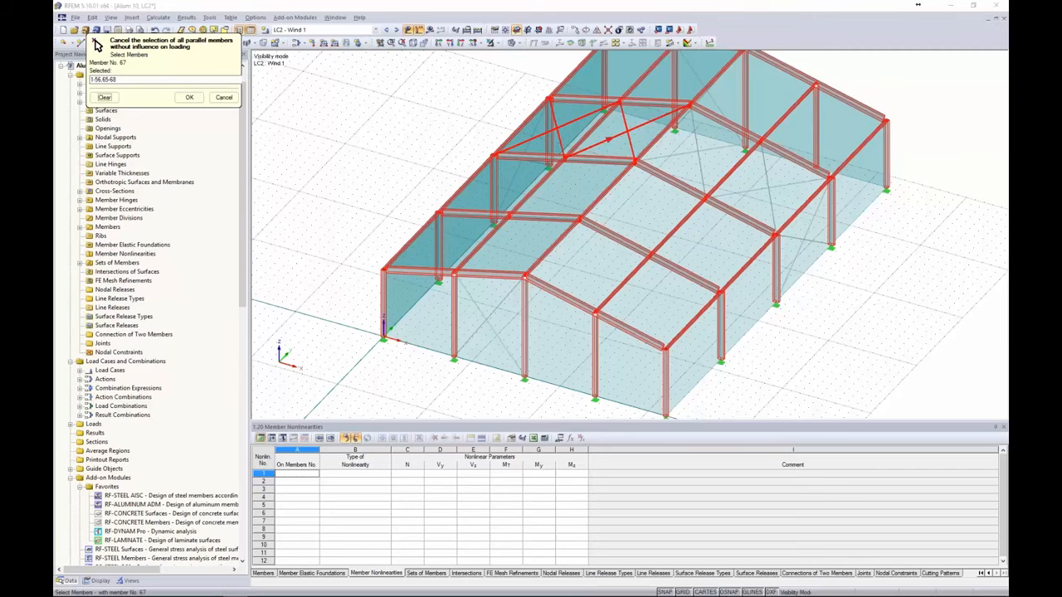
click(610, 138)
click(625, 120)
ctrl+middle_drag(531, 295, 442, 253)
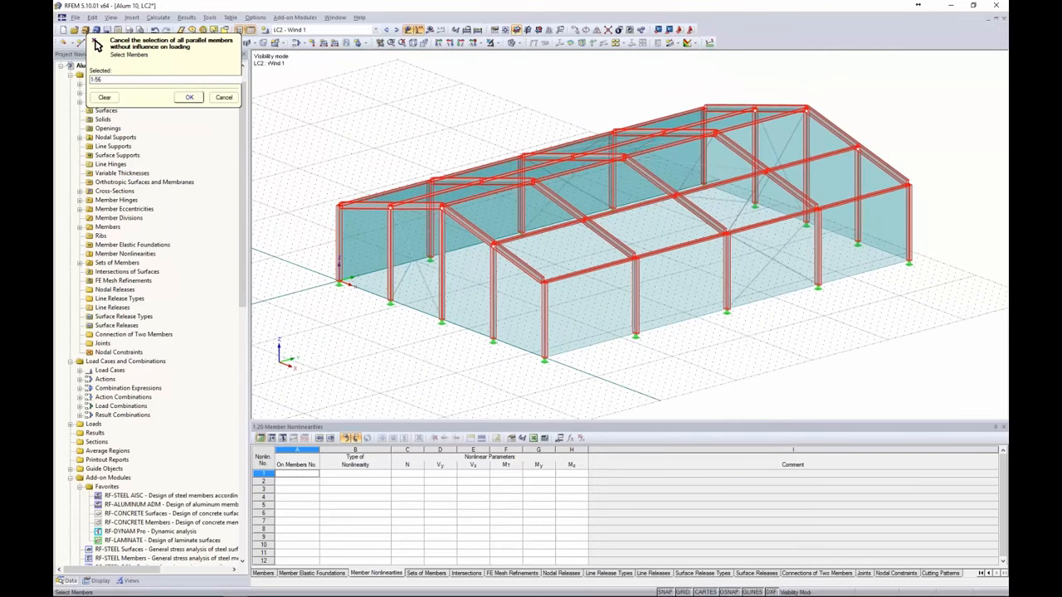
click(189, 97)
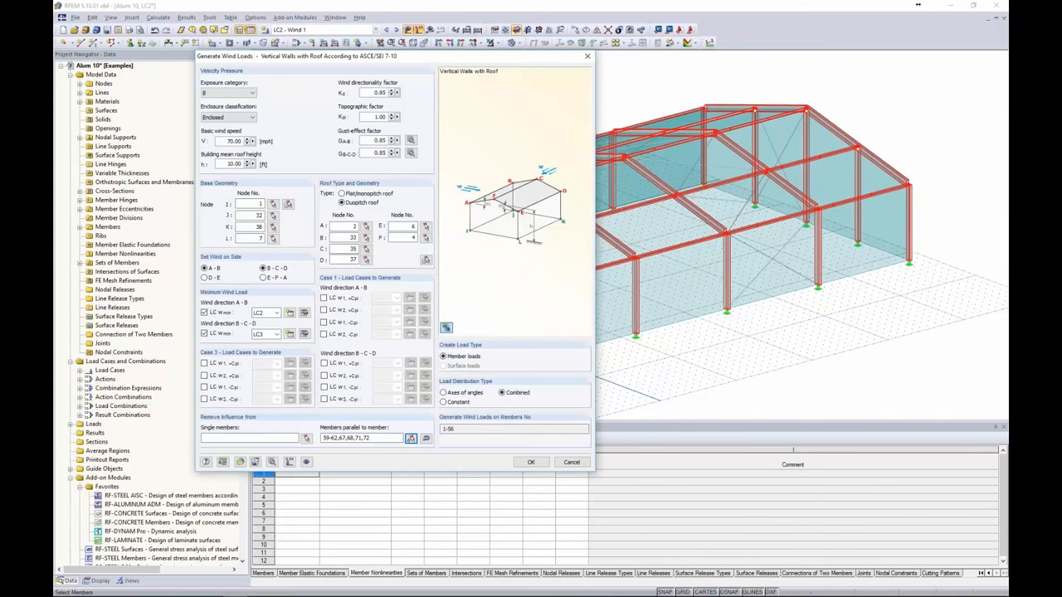
click(523, 462)
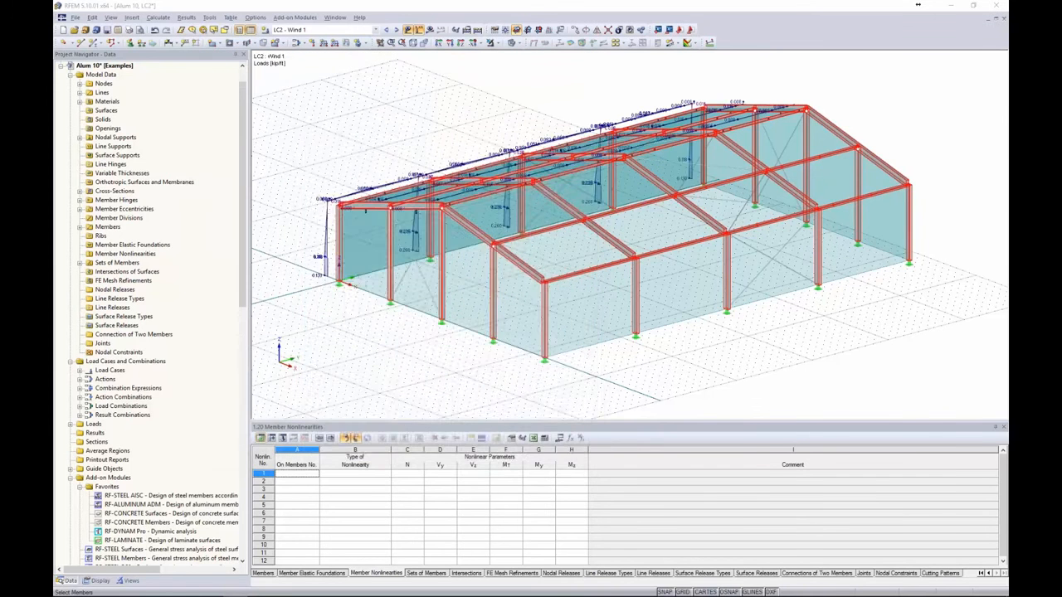
click(692, 448)
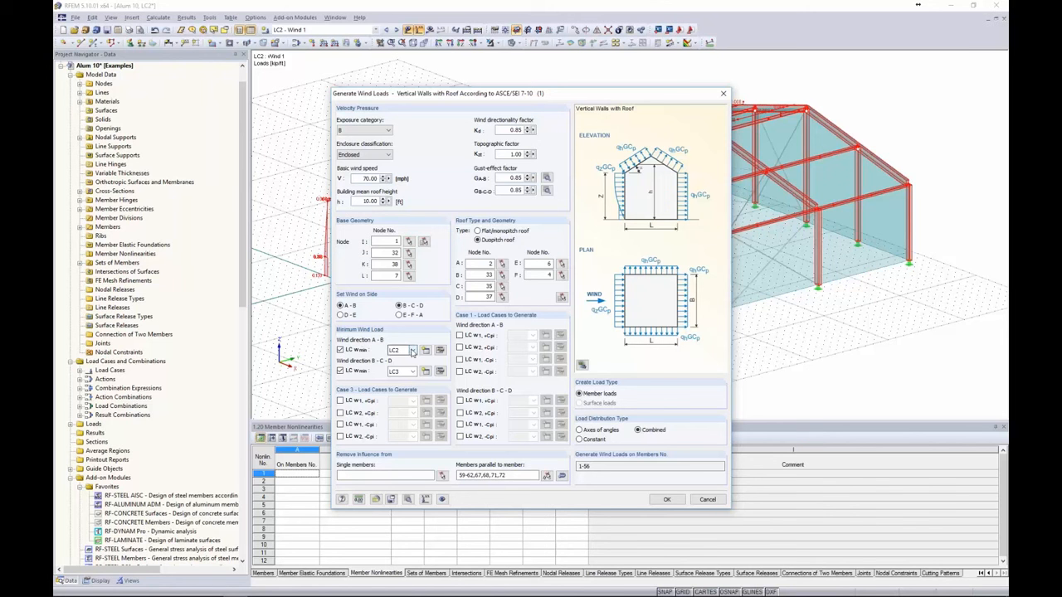
Step: Review the generated wind load's settings, keeping LC2 for wind direction A-B, and check the building sketch
click(412, 351)
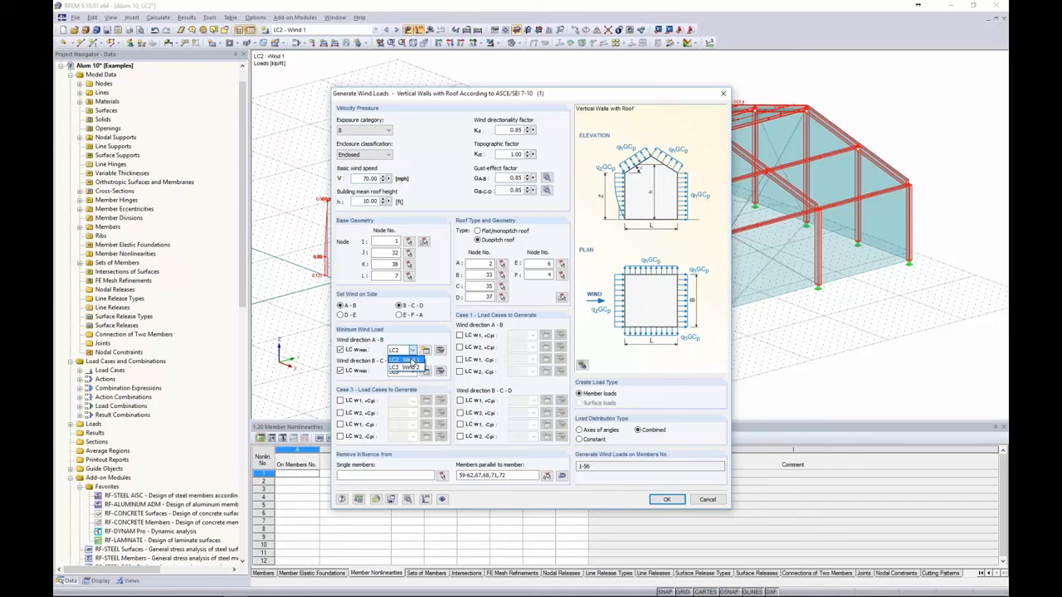
click(411, 360)
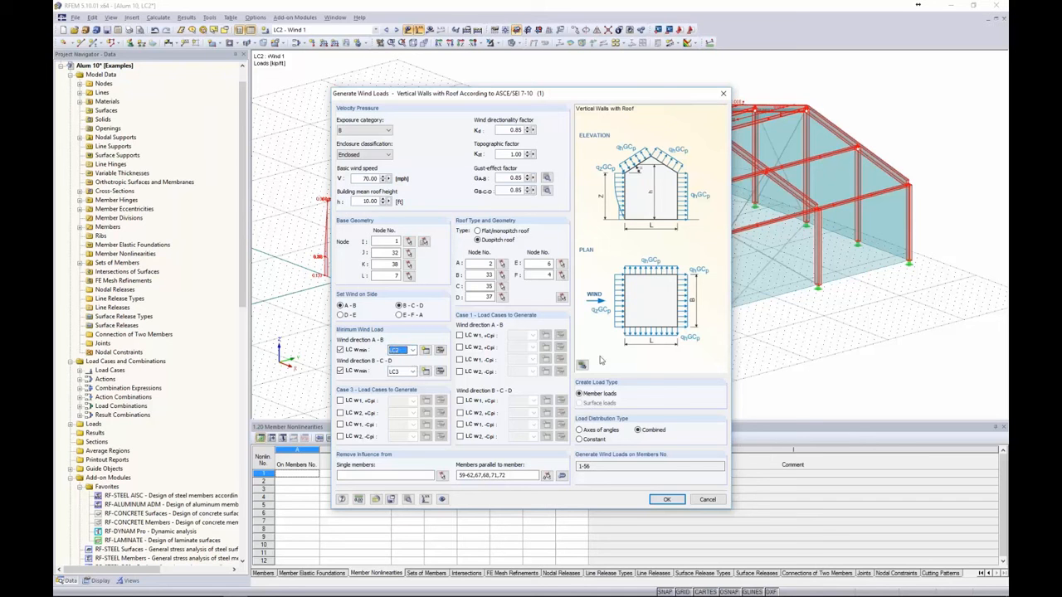
click(582, 365)
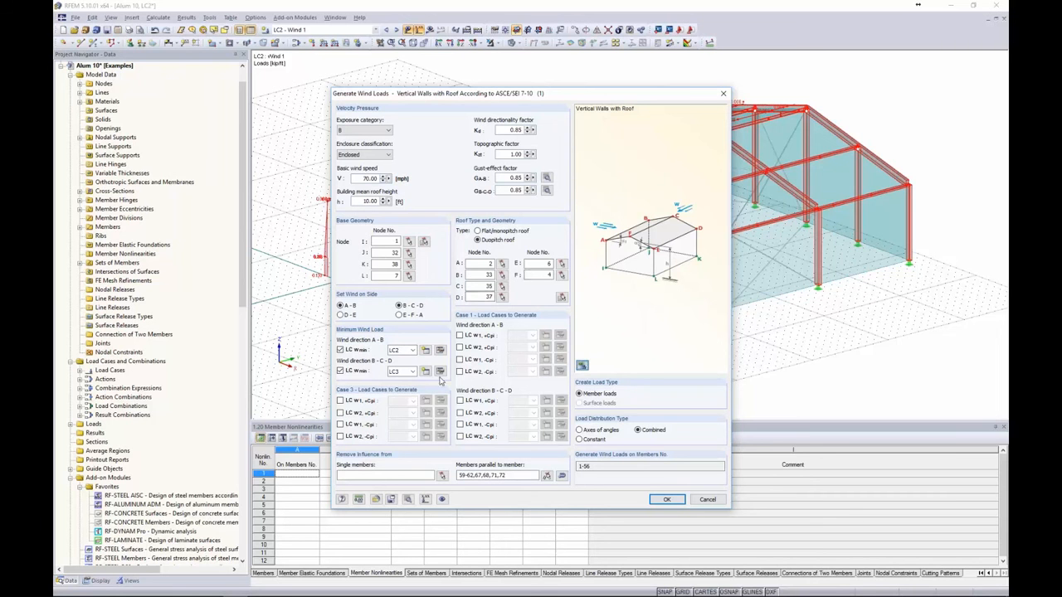
click(666, 499)
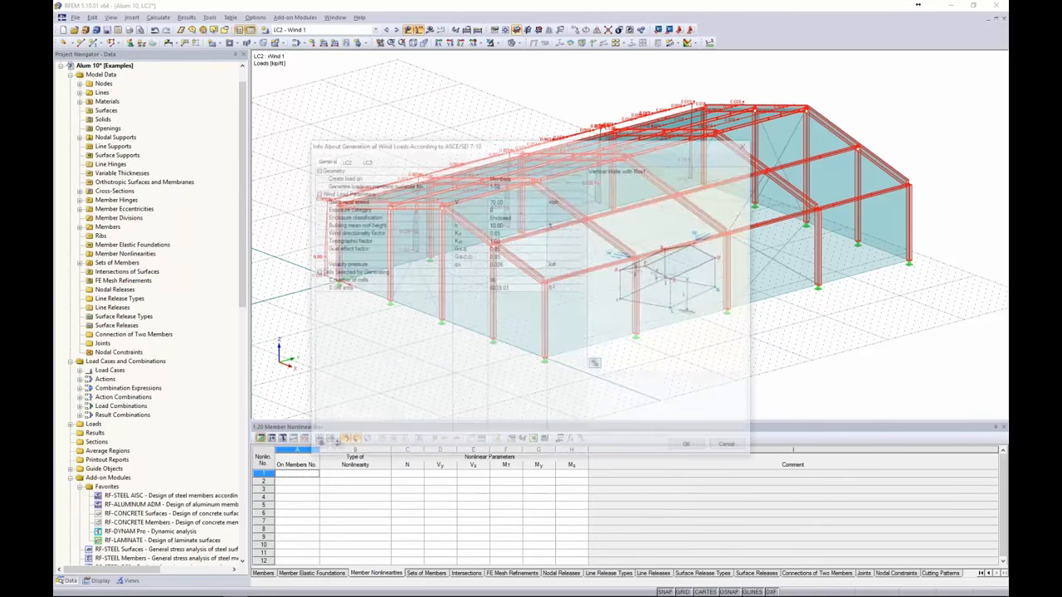
click(685, 445)
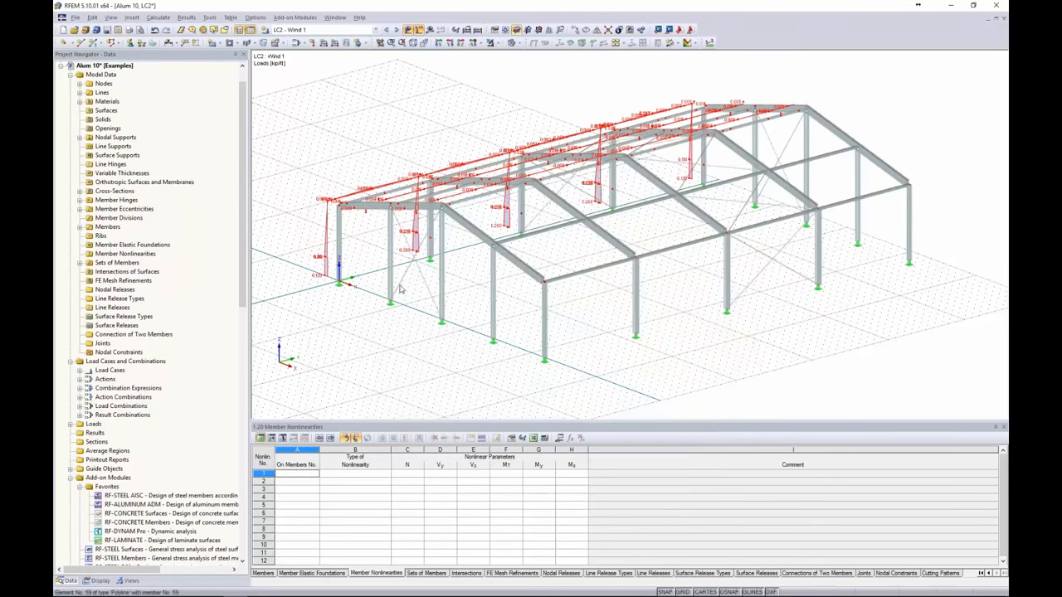
Step: Switch to load case LC3 - Wind 2 and compare its generated load as an area load and as separate member loads
click(307, 133)
middle_drag(301, 128, 302, 129)
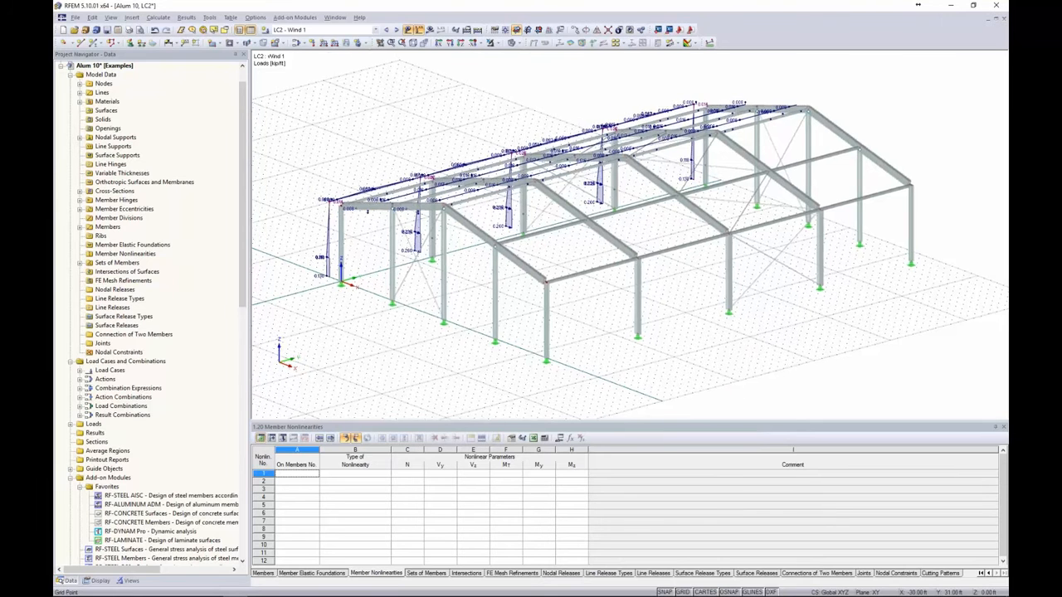
ctrl+middle_drag(368, 211, 380, 215)
click(396, 30)
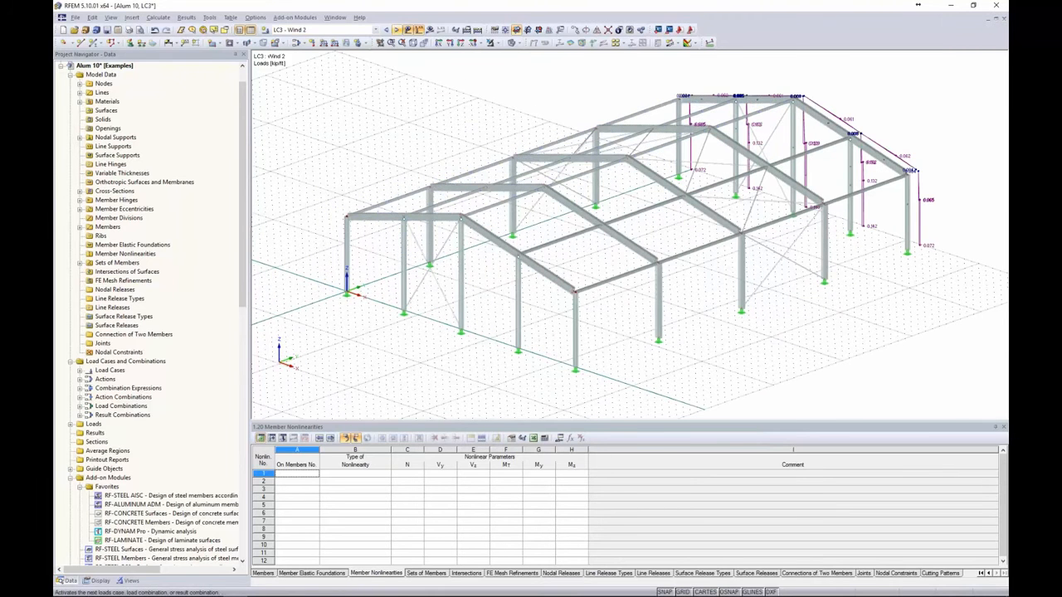
right_click(807, 172)
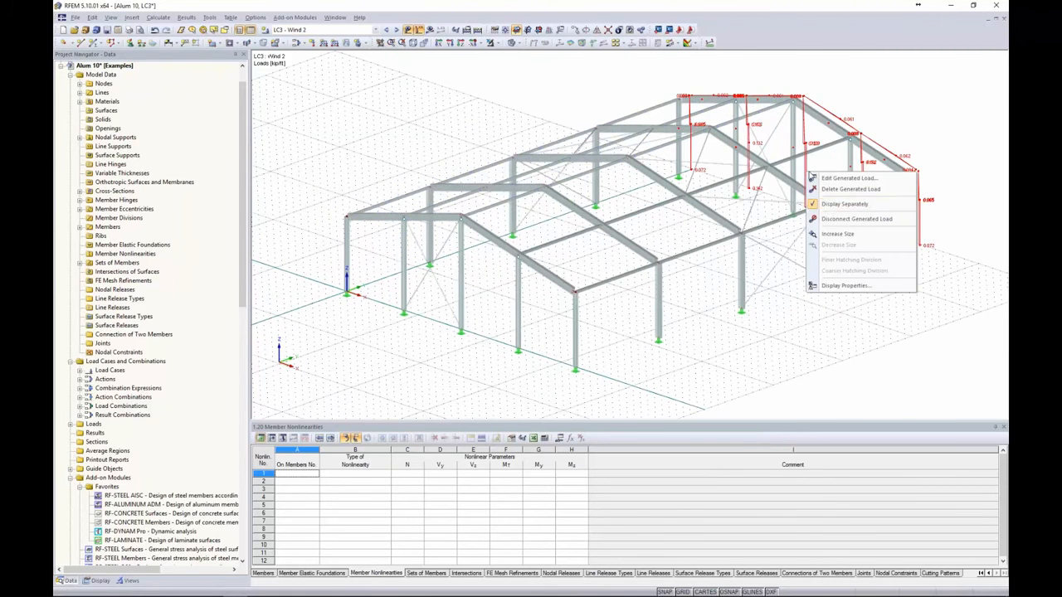
click(843, 204)
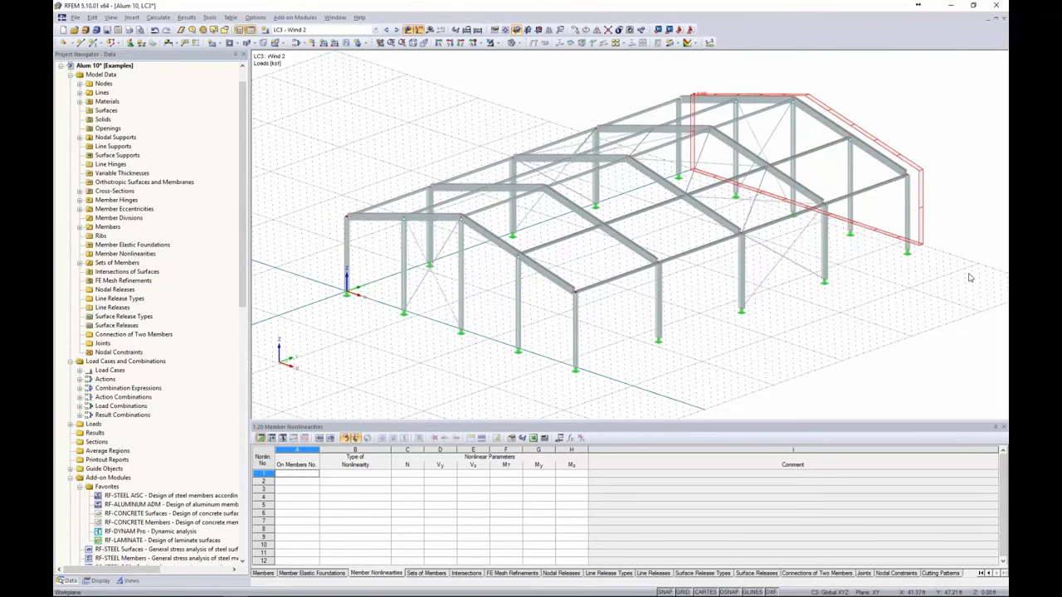
right_click(922, 213)
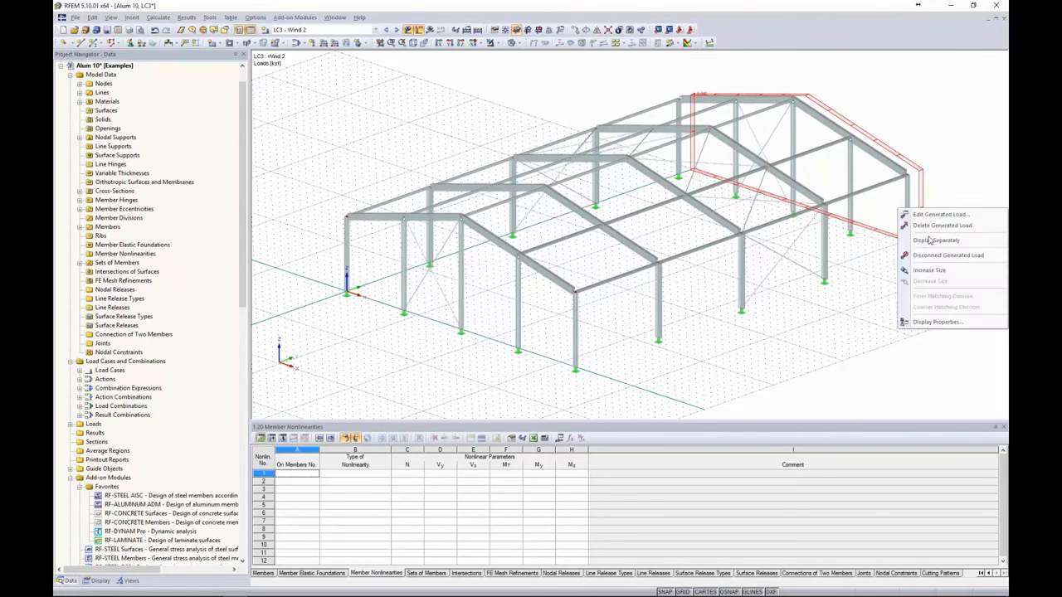
click(929, 239)
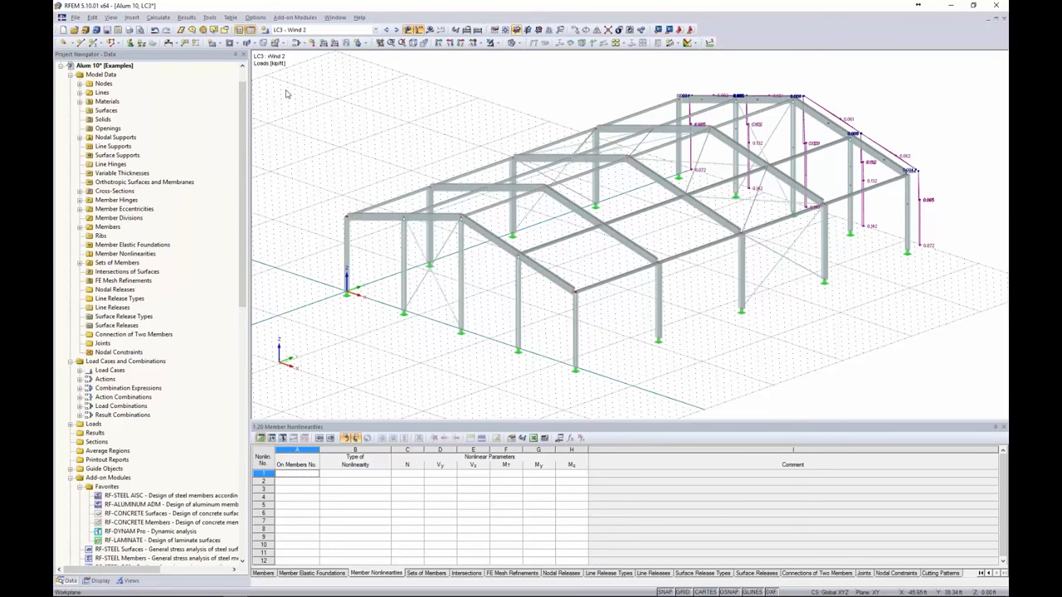
Step: Examine the loads in load combinations CO1 - 1.4D through CO4 - 0.9D + W1
click(376, 31)
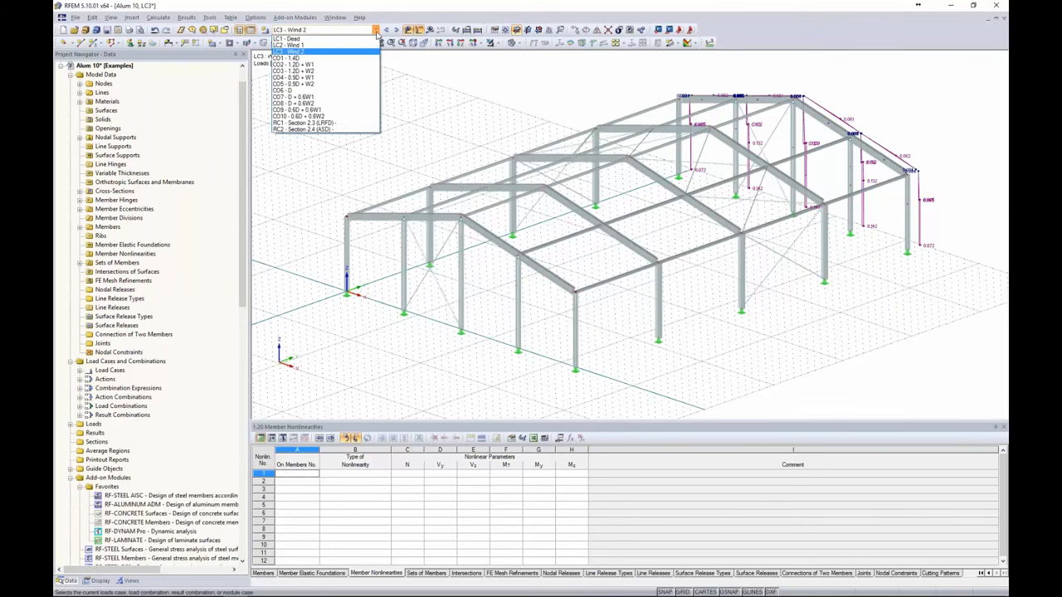
click(357, 58)
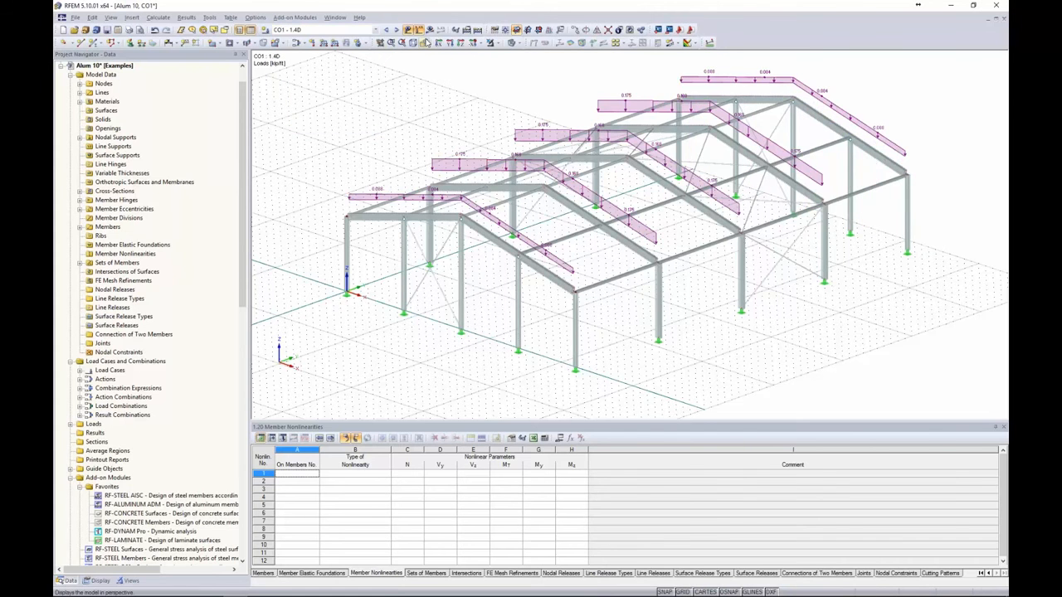
click(396, 30)
click(396, 30)
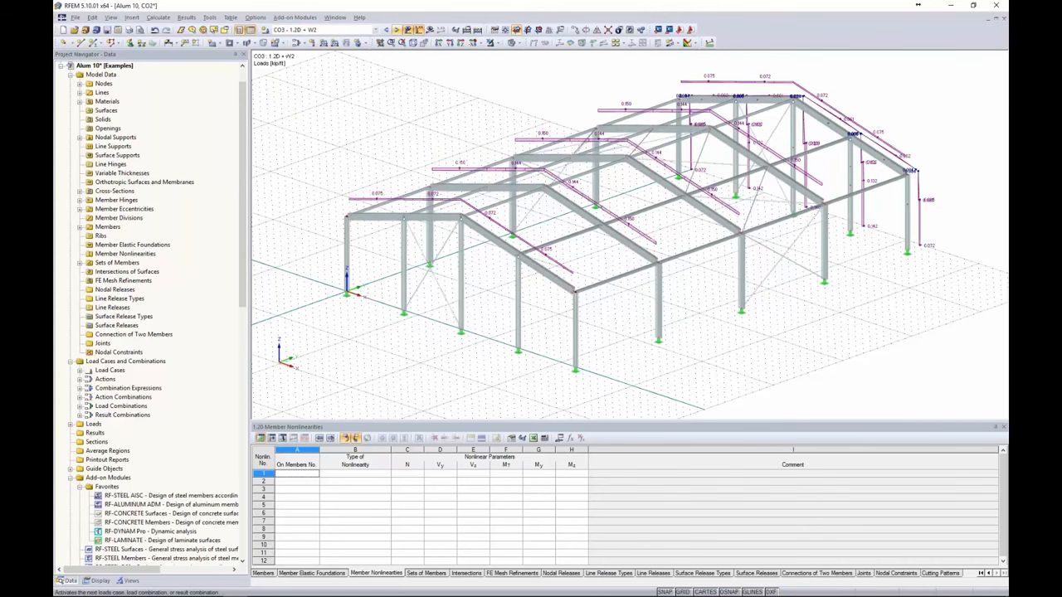
click(396, 30)
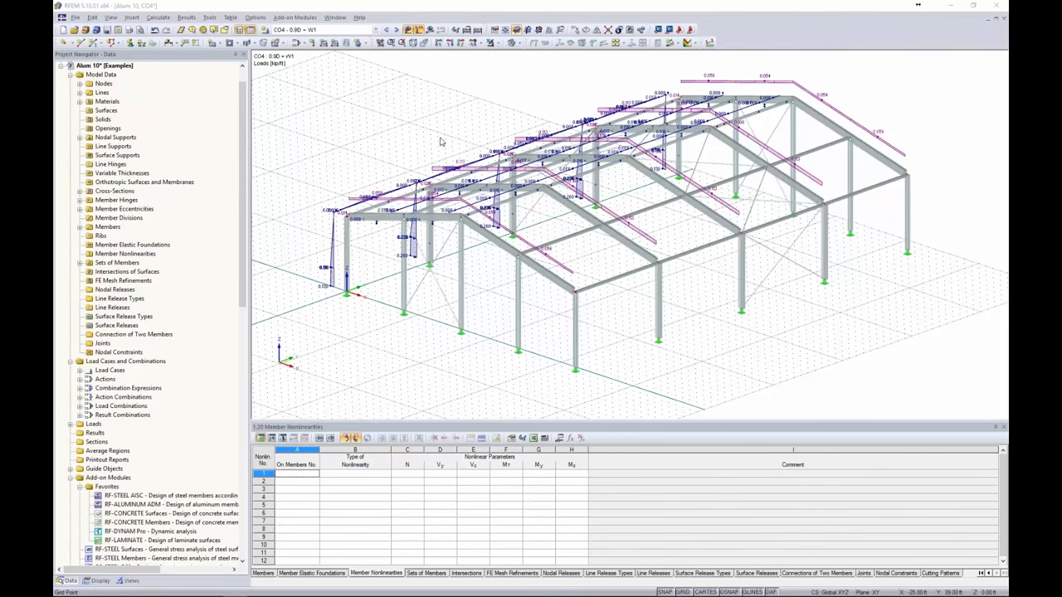
key(alt+Tab)
click(730, 215)
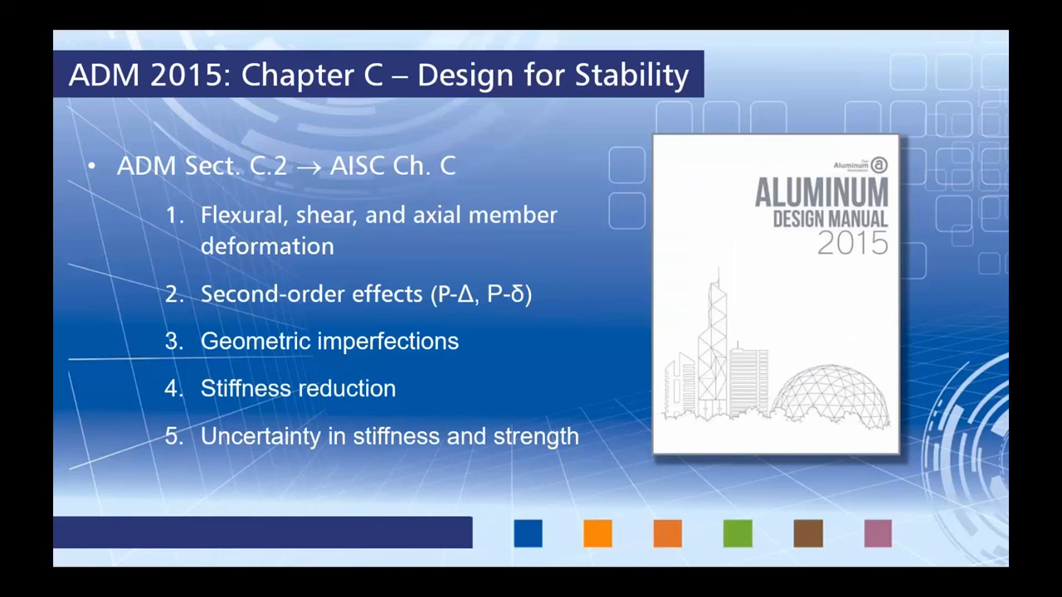
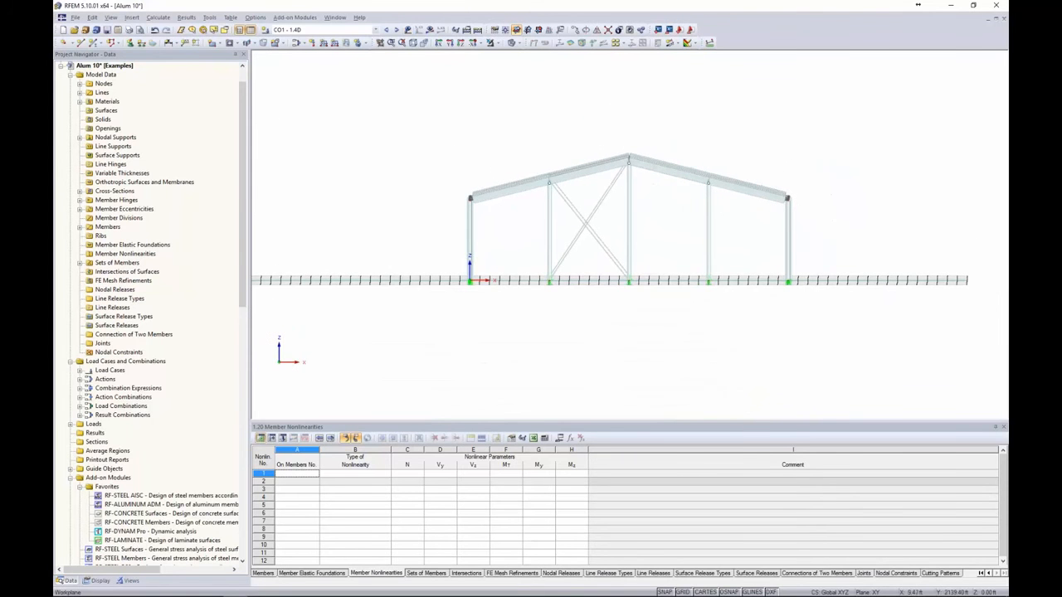
Step: Select all the columns without the wall cross bracing and isolate them with Visibility by Selected Objects
drag(822, 249, 450, 225)
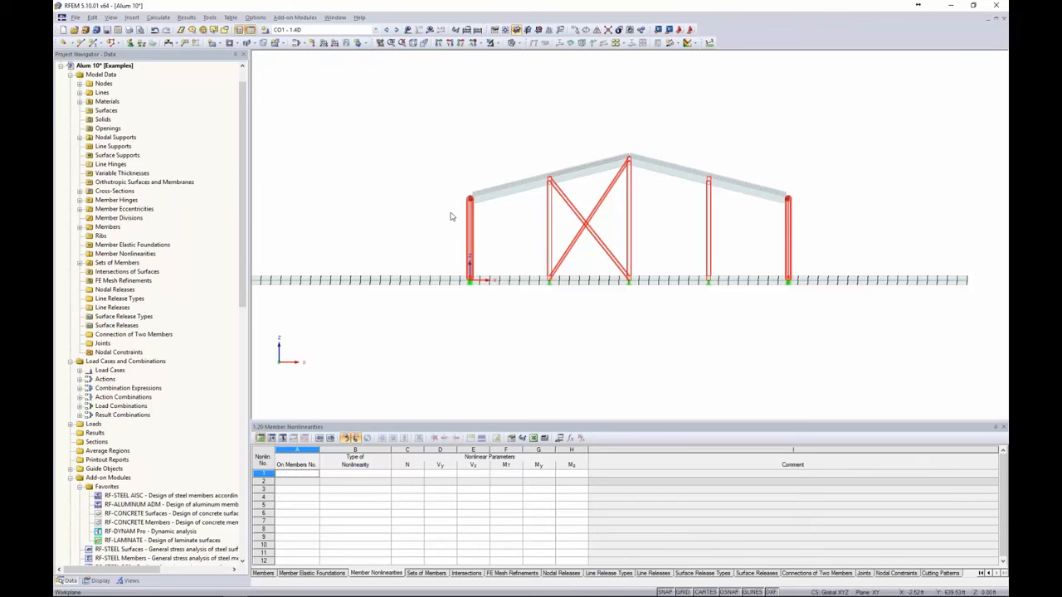
drag(594, 263, 571, 203)
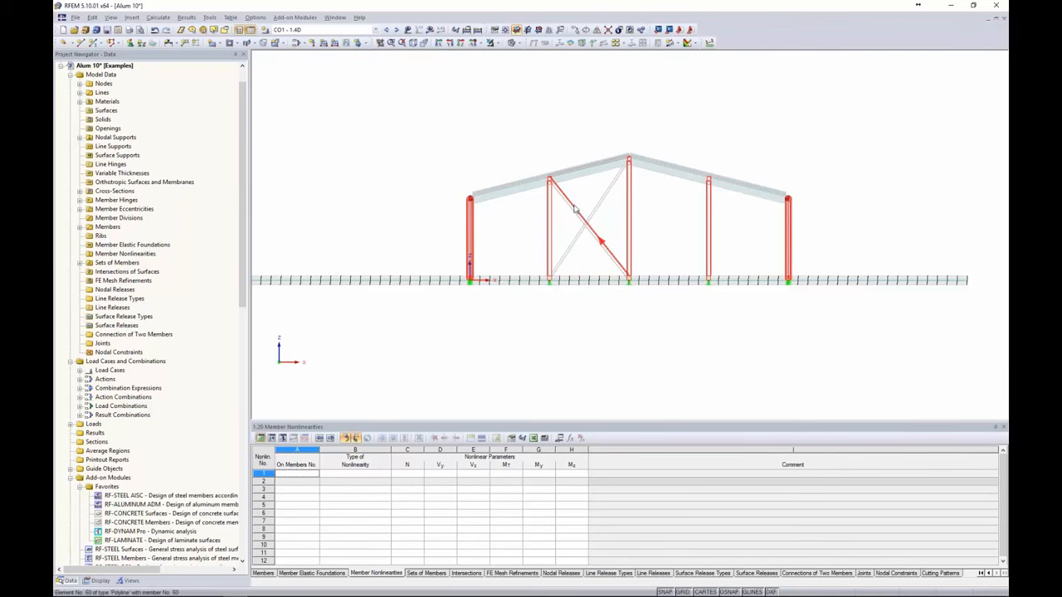
ctrl+middle_drag(568, 284, 953, 277)
drag(590, 273, 561, 217)
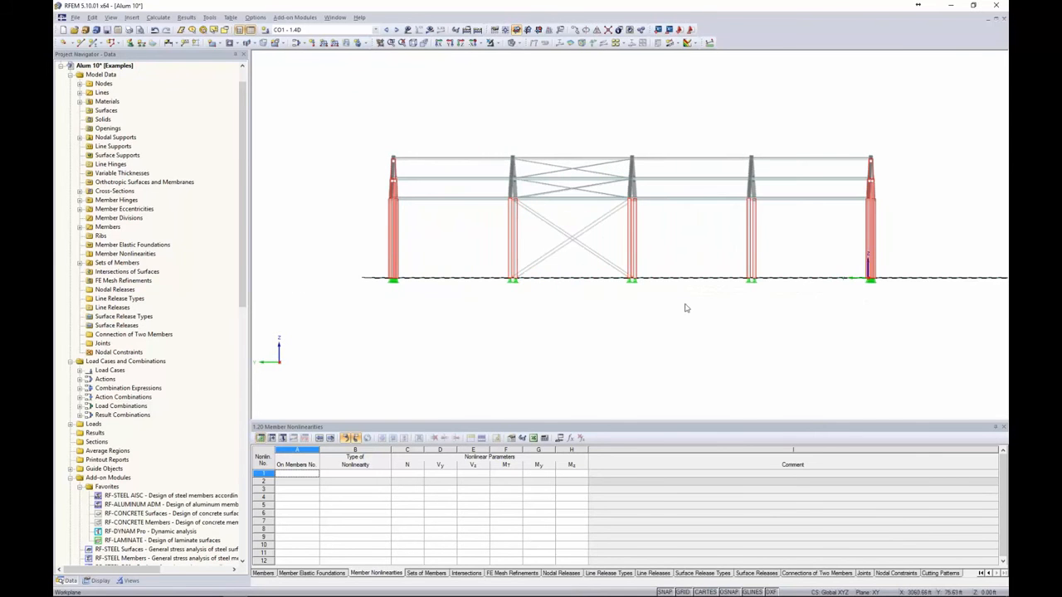
ctrl+middle_drag(685, 304, 268, 342)
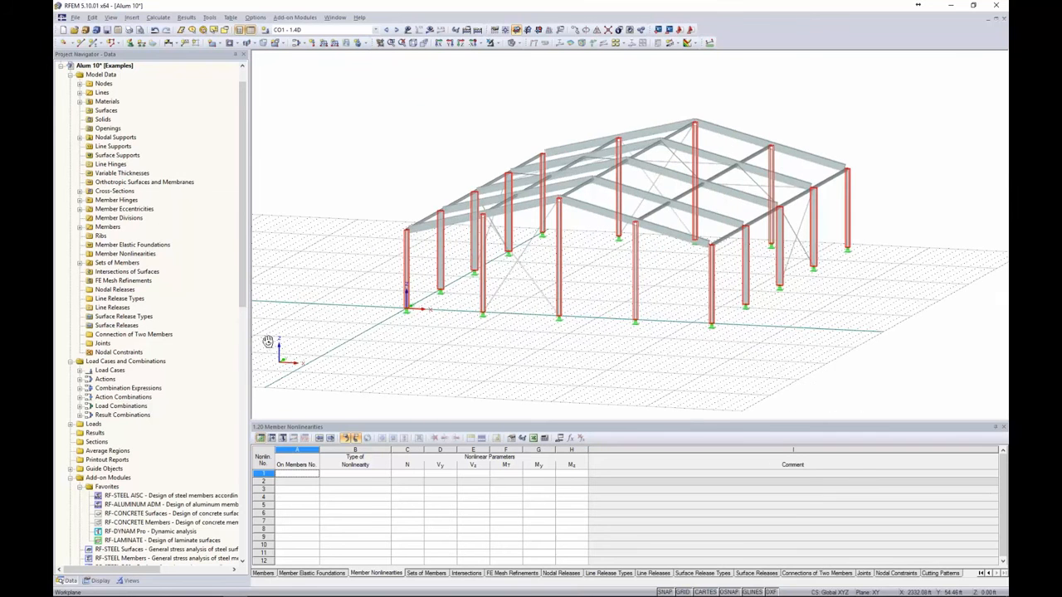
click(500, 43)
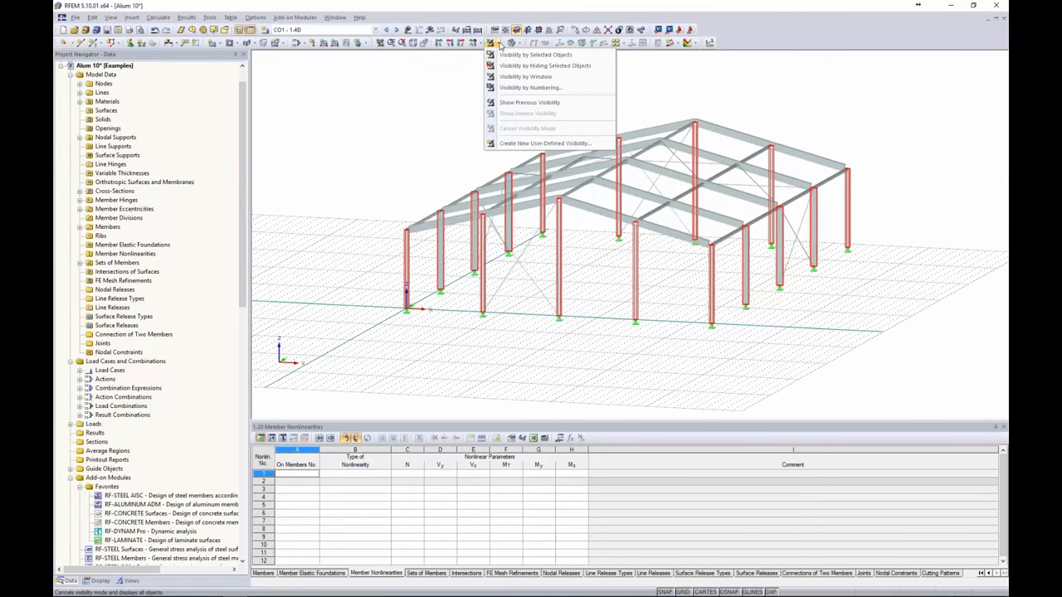
click(502, 55)
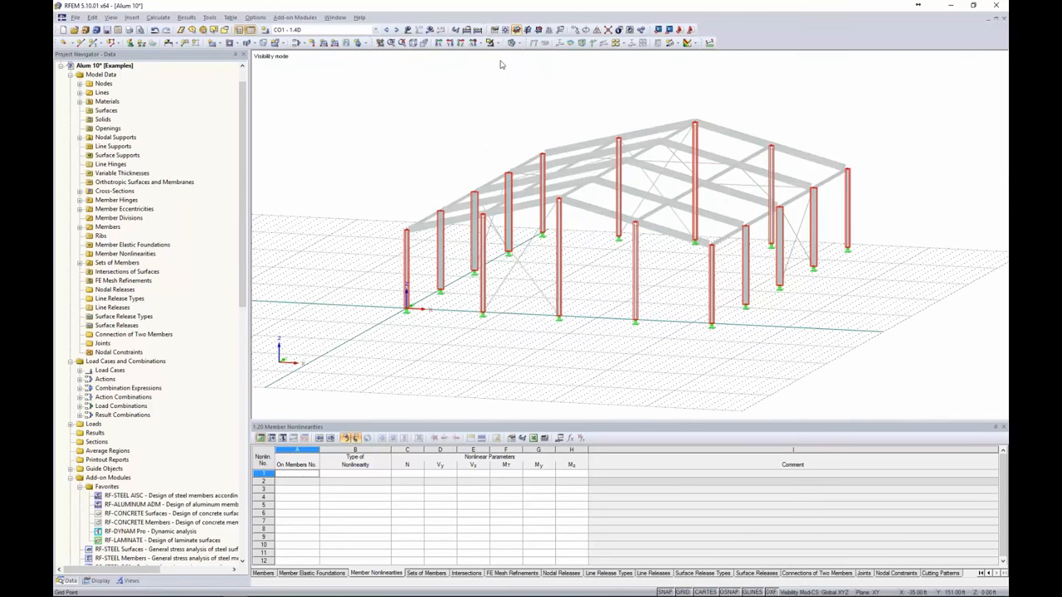
Step: Clear the column selection and turn on the display of the members' local axis systems
click(447, 127)
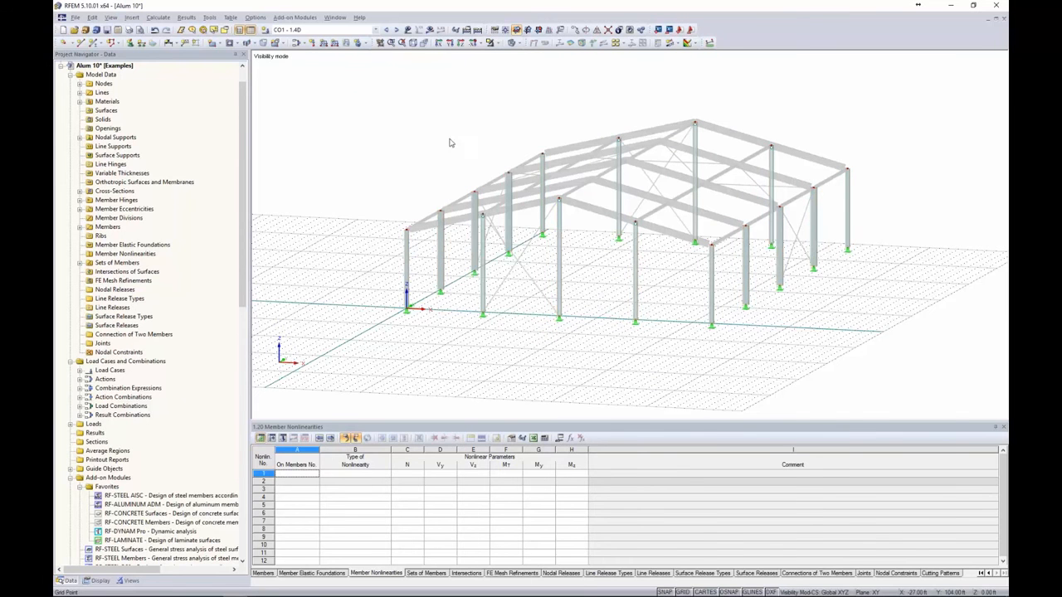
scroll(560, 253, up, 3)
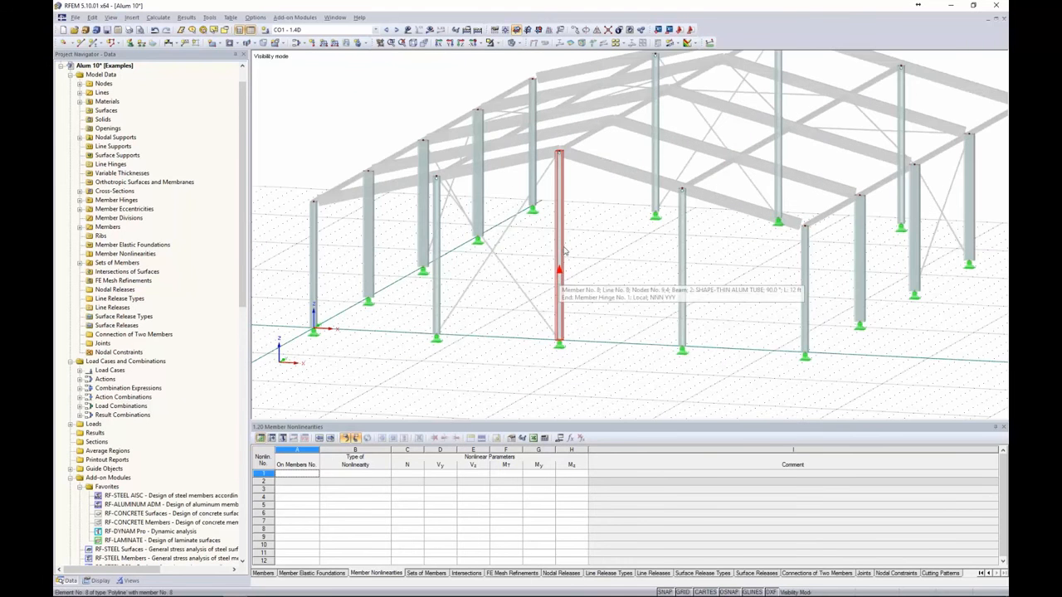
right_click(562, 244)
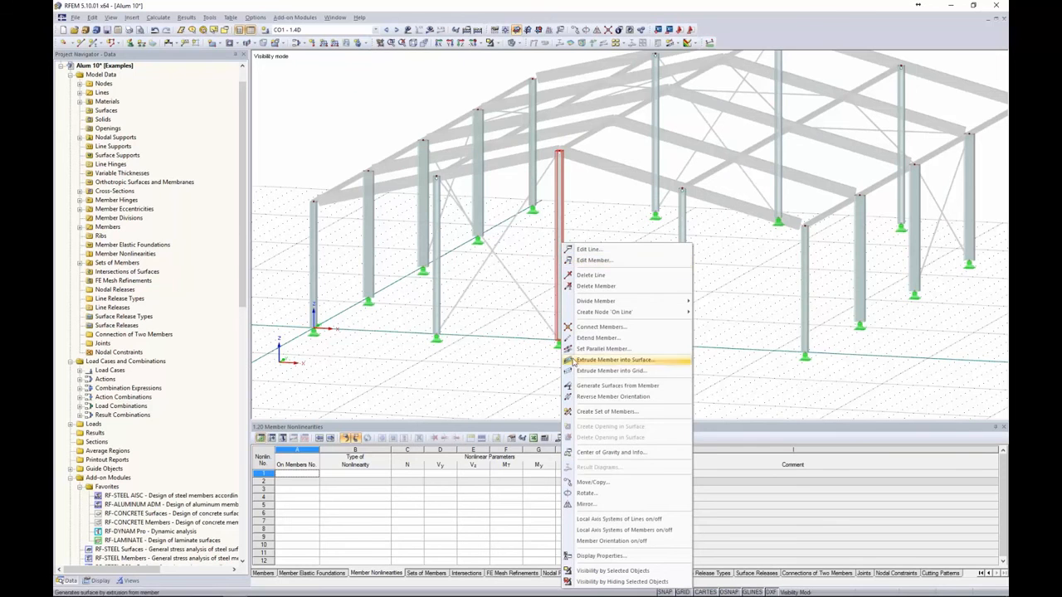
click(592, 530)
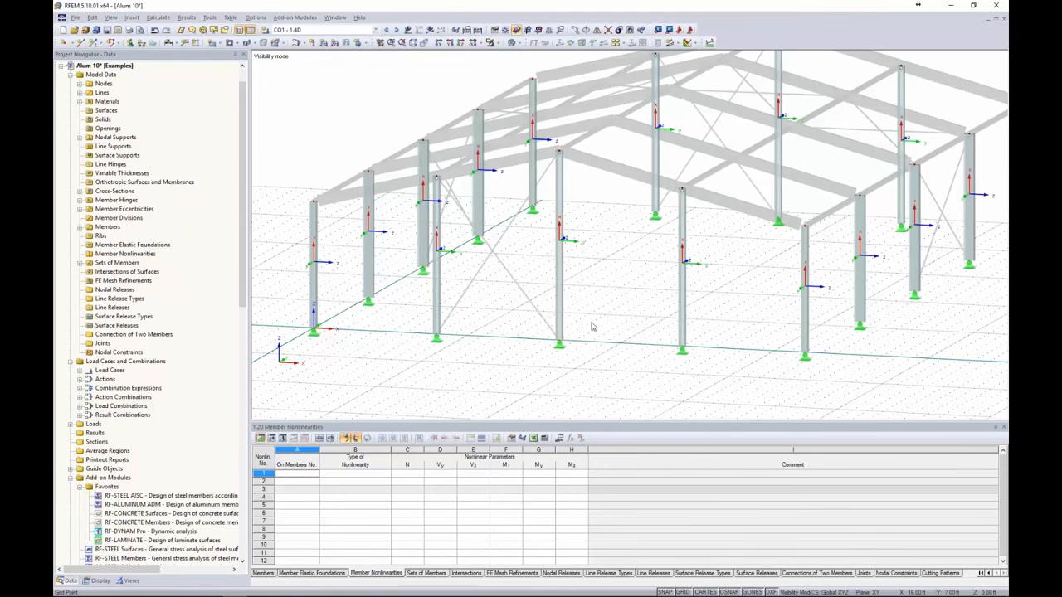
mouse_move(592, 326)
ctrl+middle_down()
mouse_move(610, 316)
mouse_move(590, 322)
ctrl+middle_up()
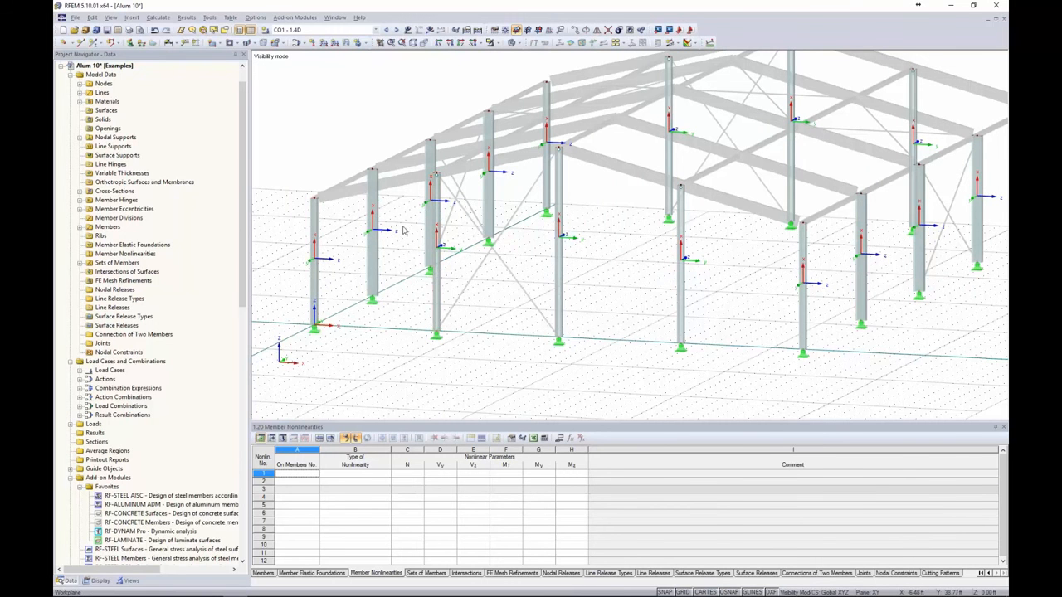
Step: Set the member rotation angle to 0° for the six intermediate columns in the two gable end walls
ctrl+middle_drag(479, 317, 567, 282)
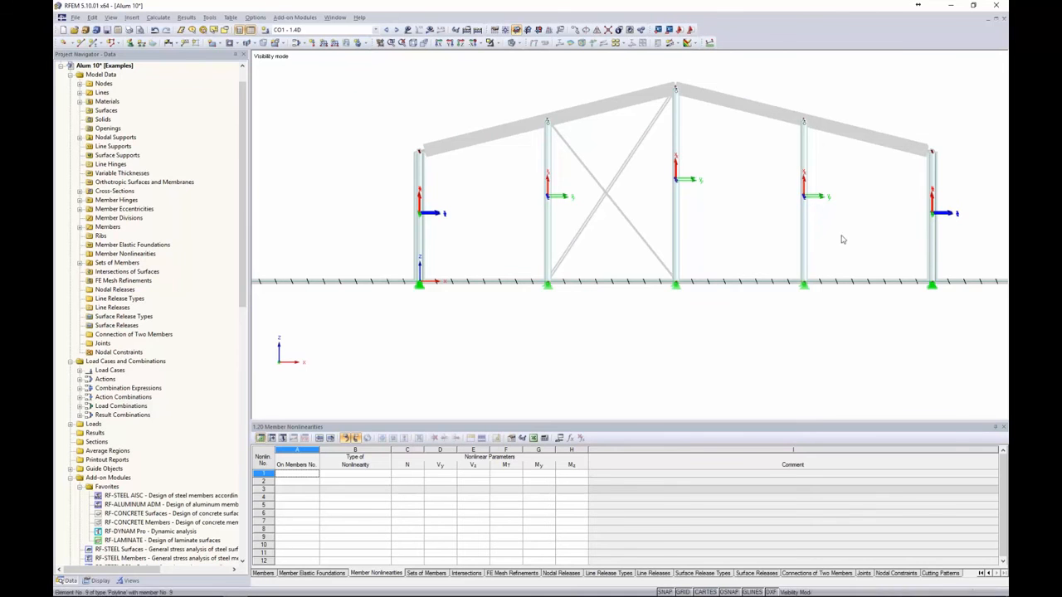
drag(840, 237, 522, 187)
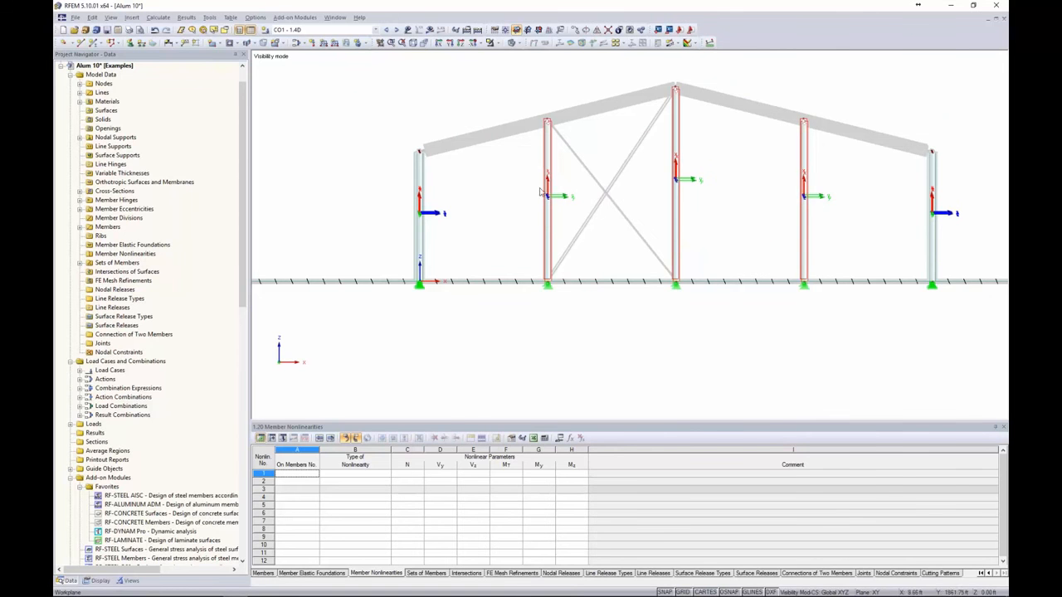
right_click(546, 194)
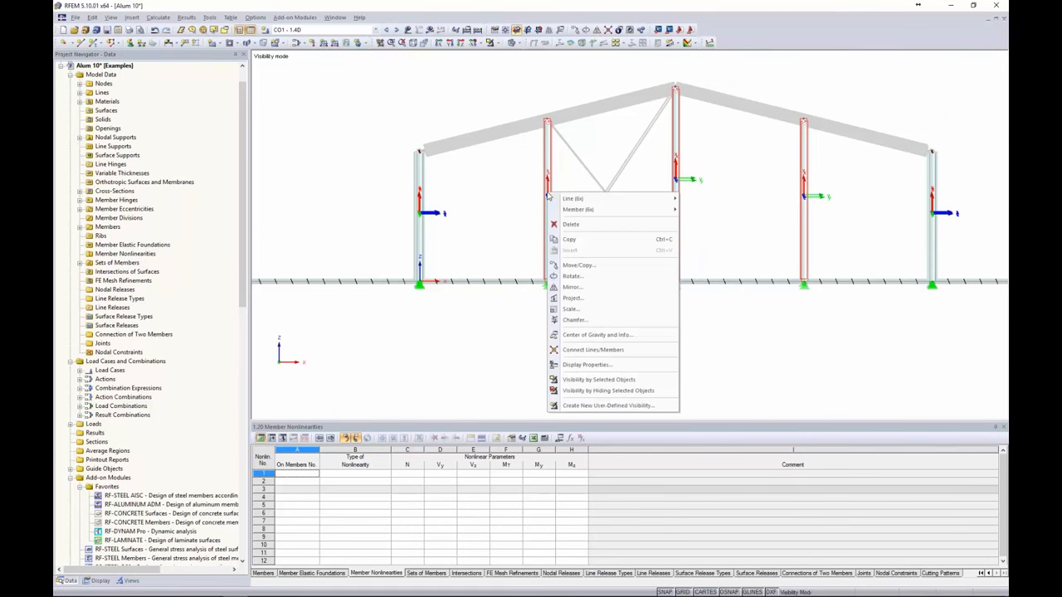
mouse_move(646, 211)
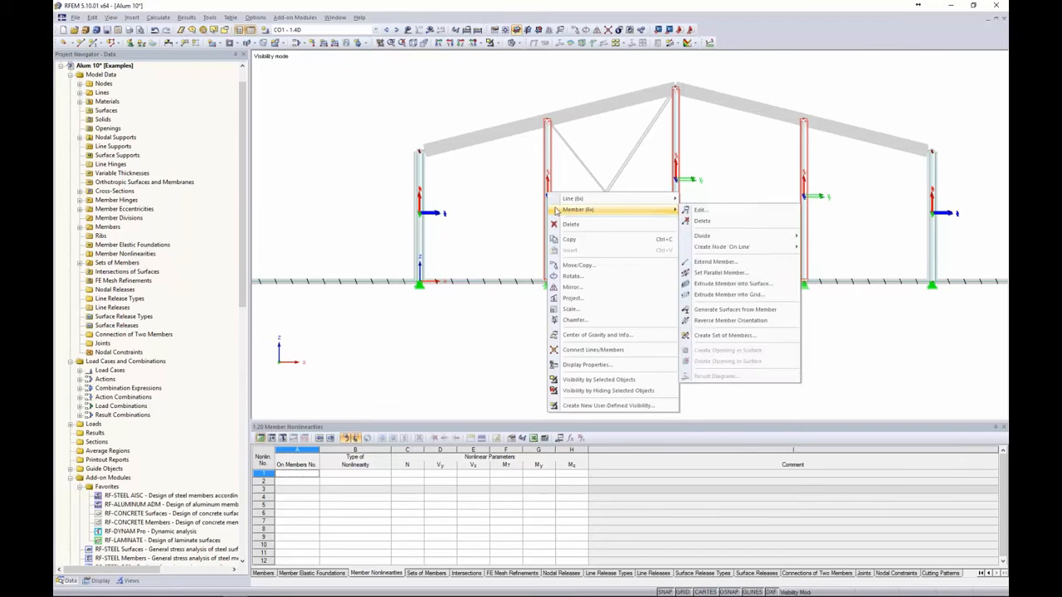
click(699, 213)
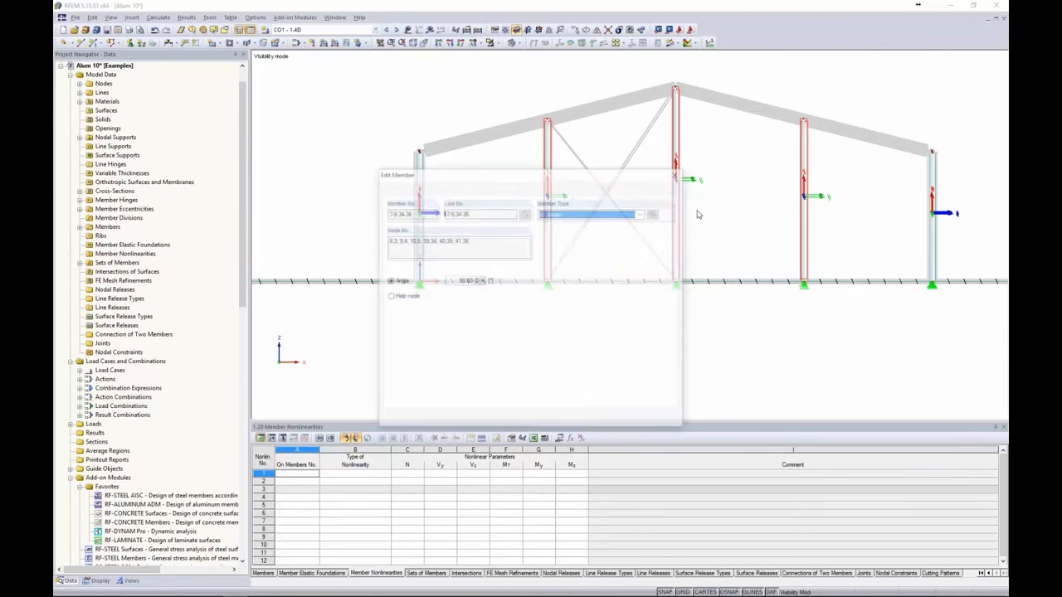
drag(593, 177, 599, 173)
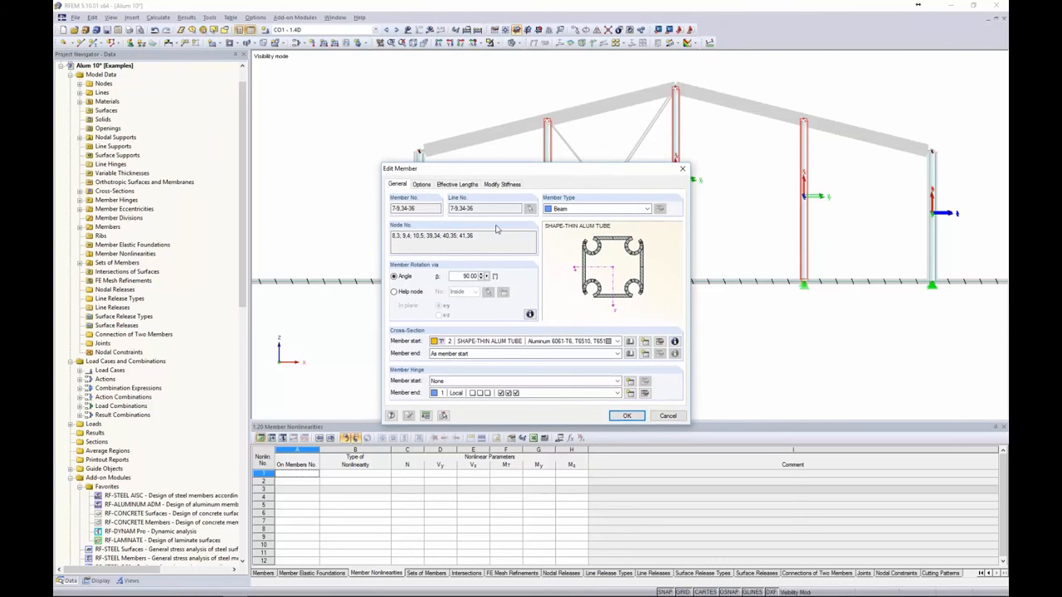
double_click(469, 276)
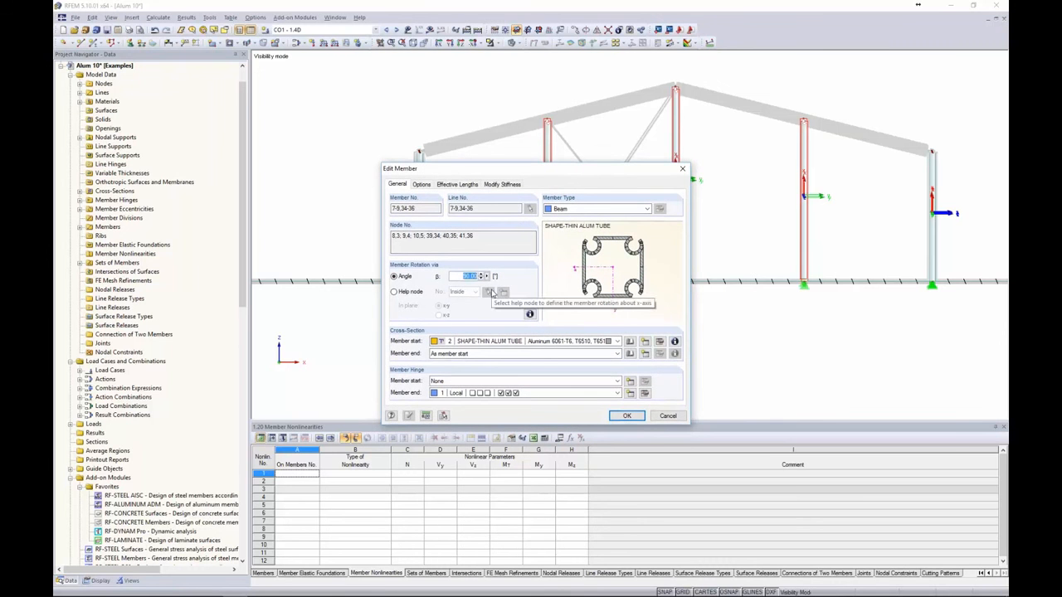
text(0)
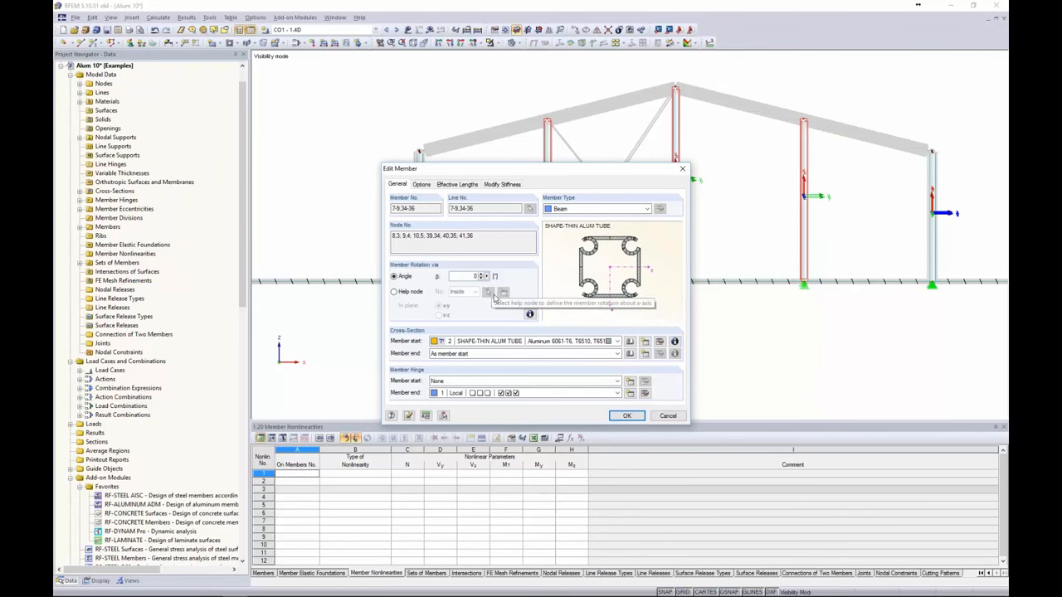
click(627, 416)
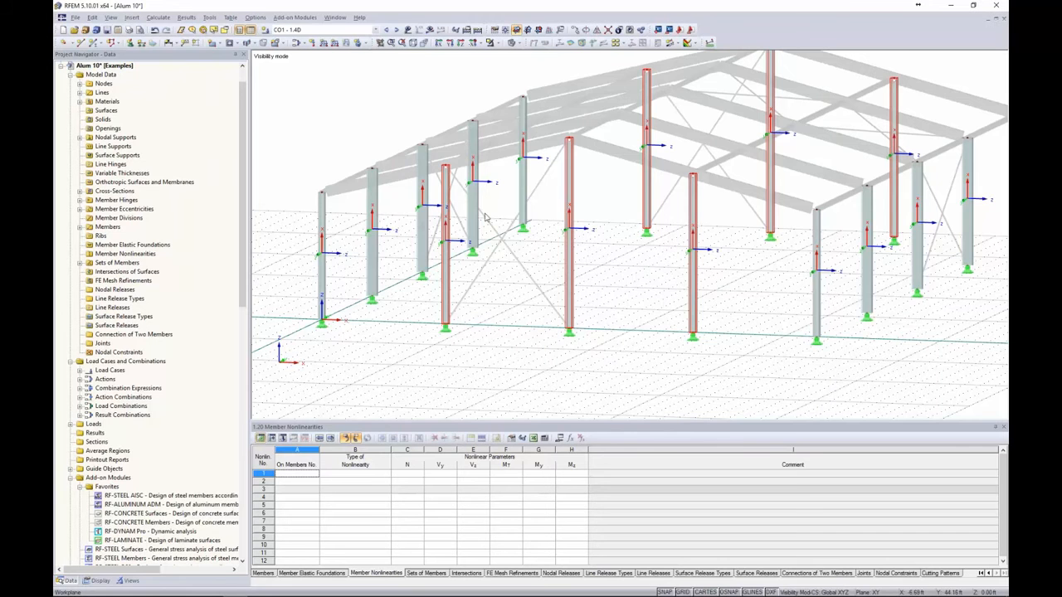
Step: Select all the visible columns of the hall and begin inserting imperfections for them
scroll(587, 217, down, 3)
click(628, 266)
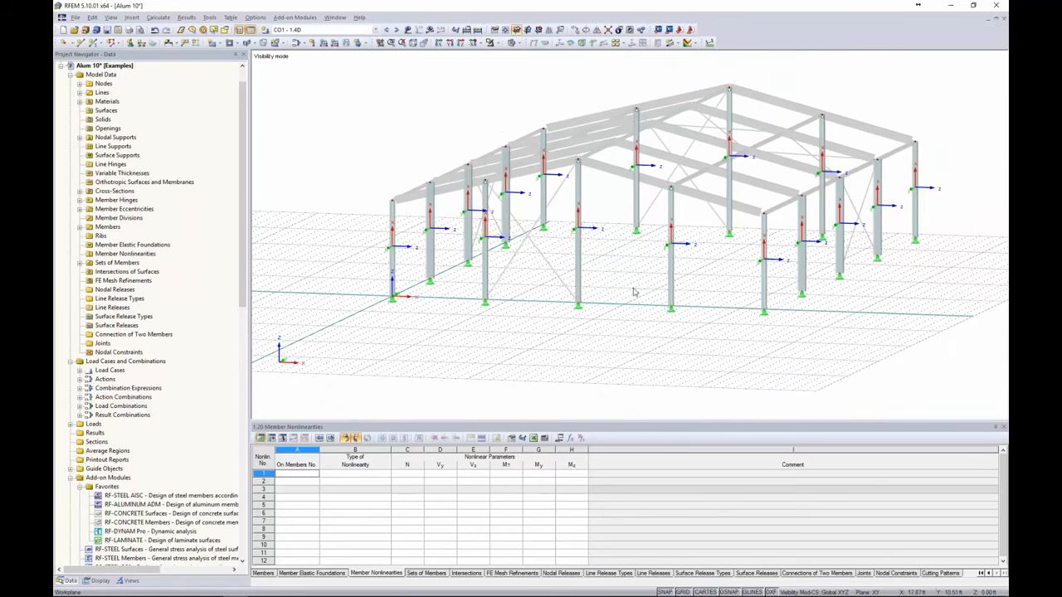
drag(959, 374, 335, 82)
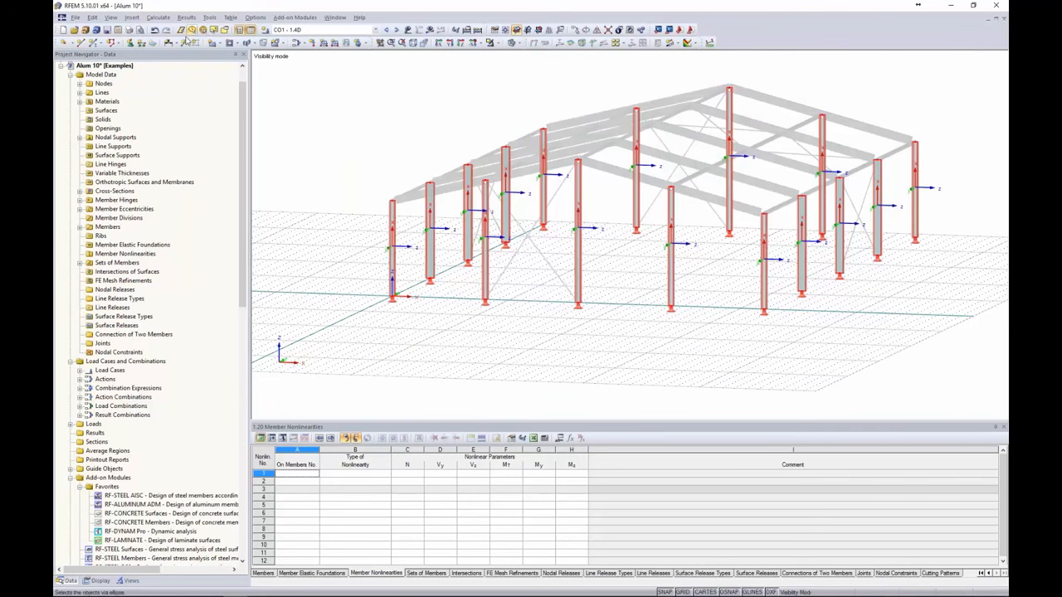
click(131, 17)
mouse_move(135, 40)
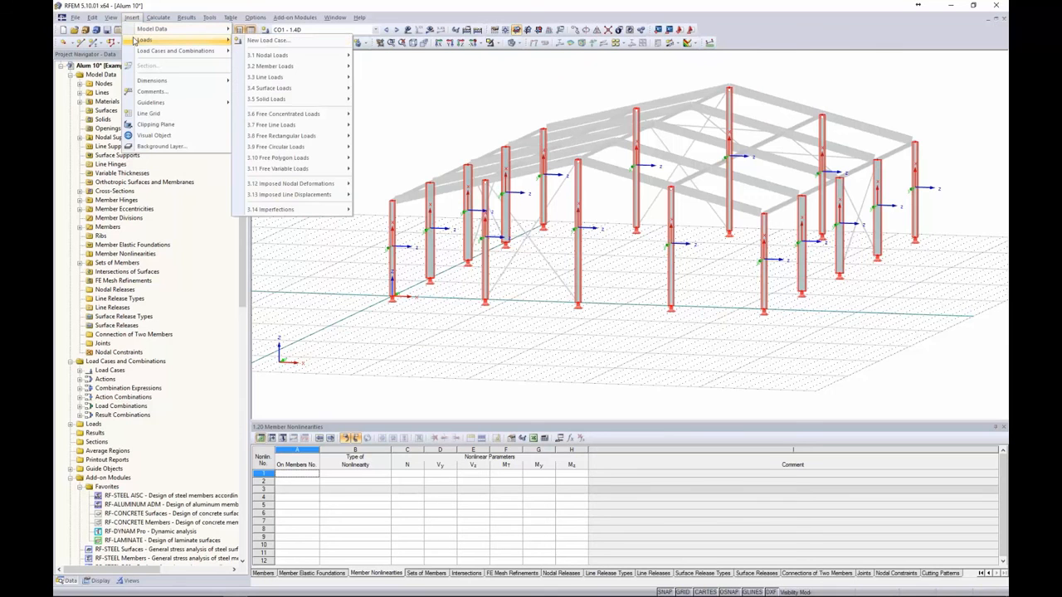
mouse_move(285, 212)
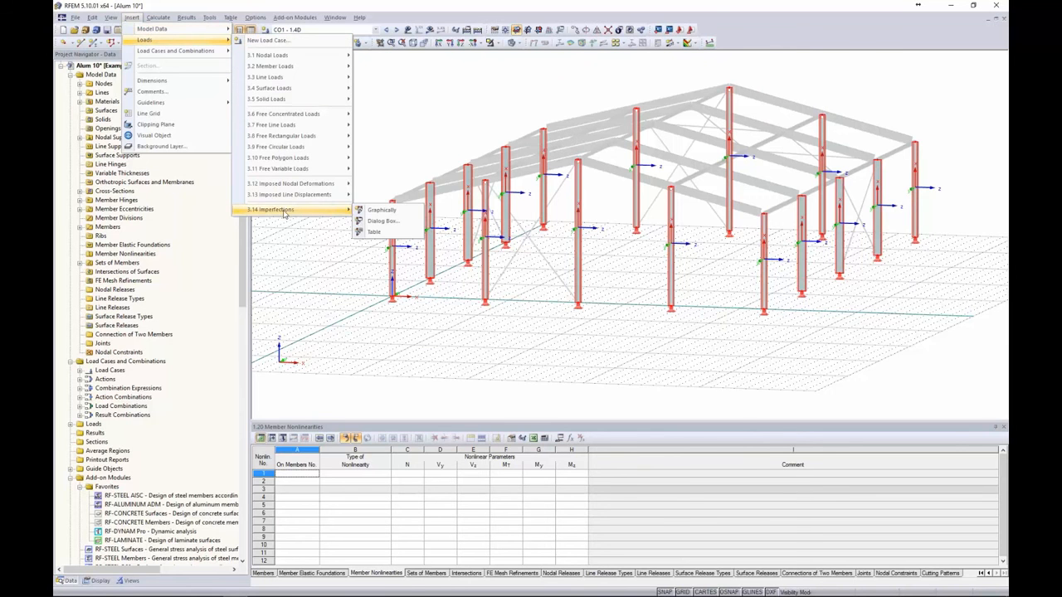
Step: Create a load case described as Imperfection +X and assign it the Imperfection action category
click(376, 210)
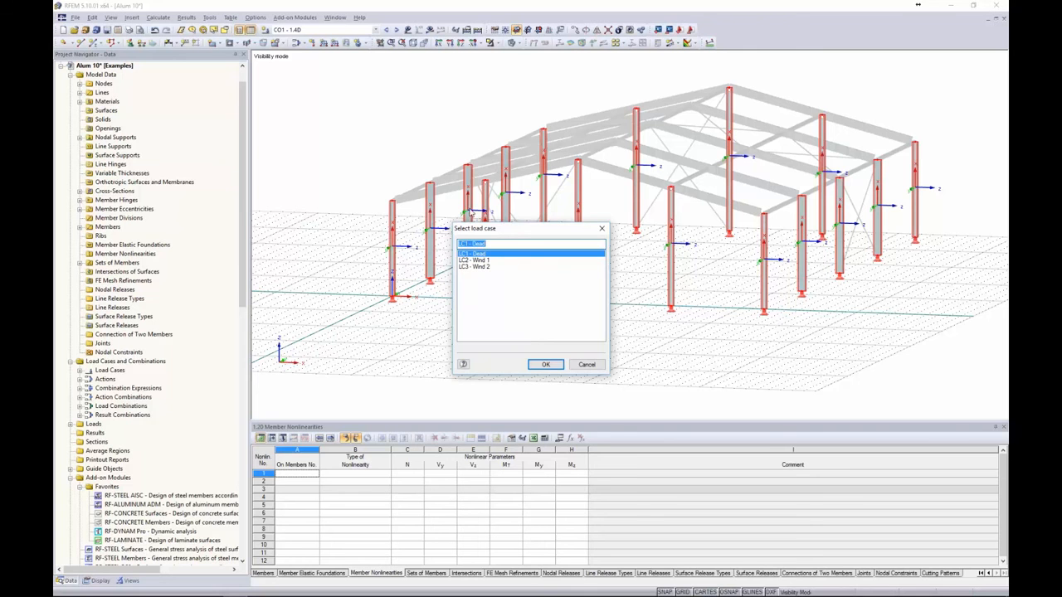
click(583, 362)
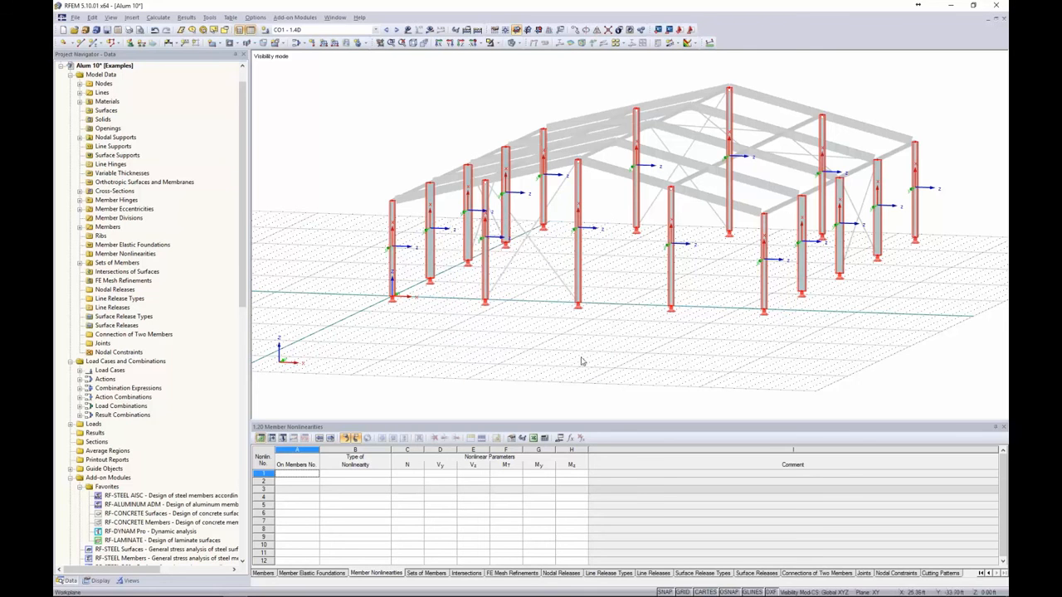
click(266, 30)
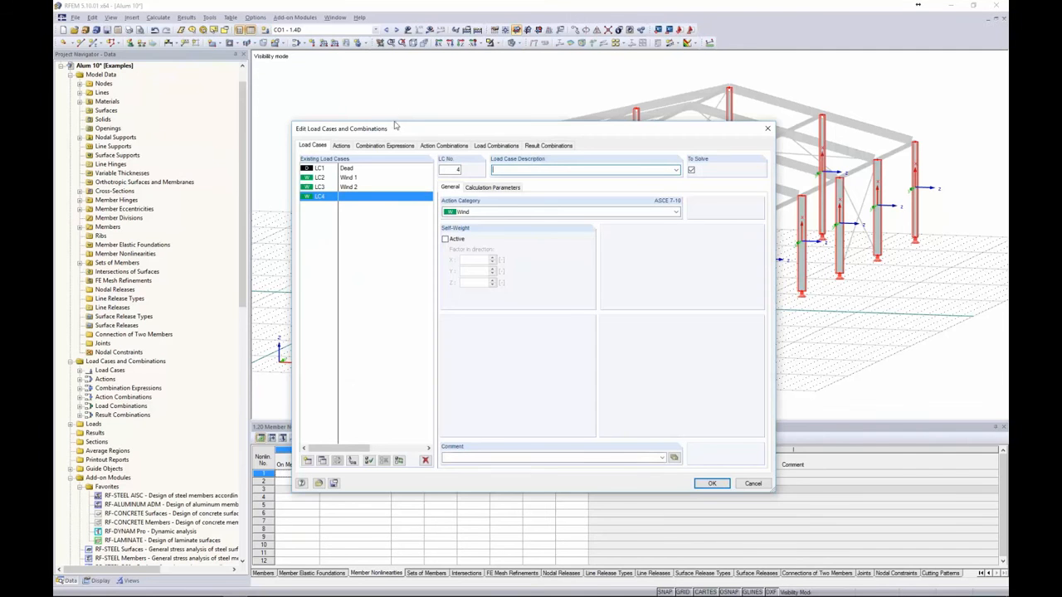
drag(395, 126, 385, 106)
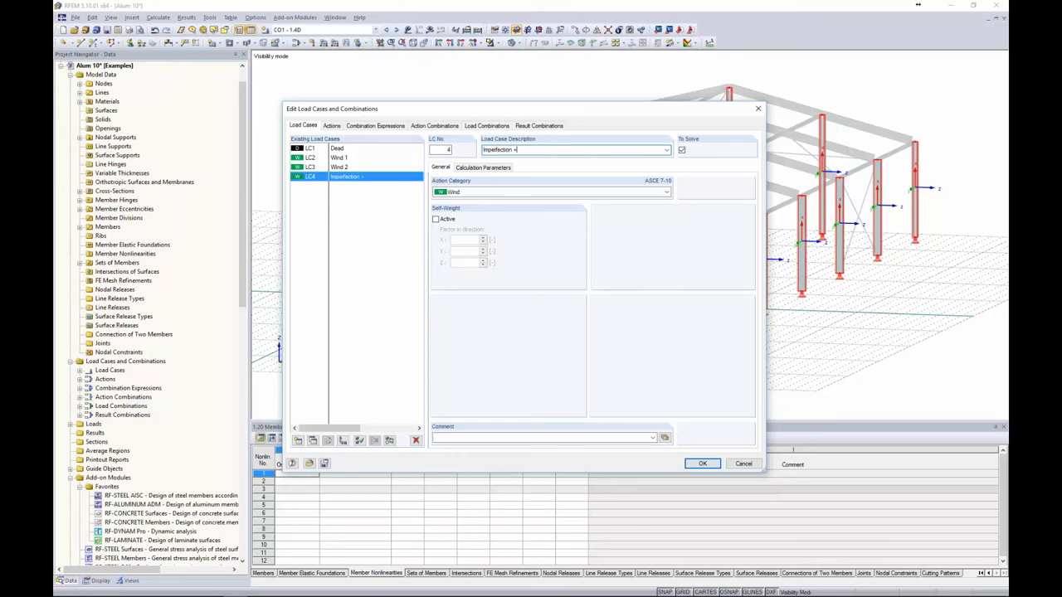
click(463, 192)
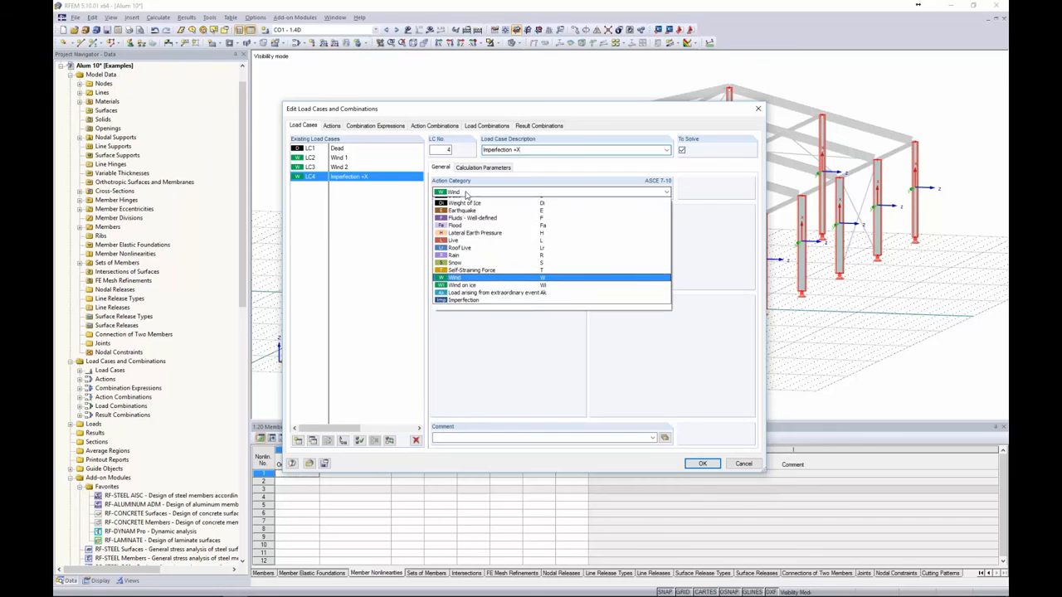
click(466, 307)
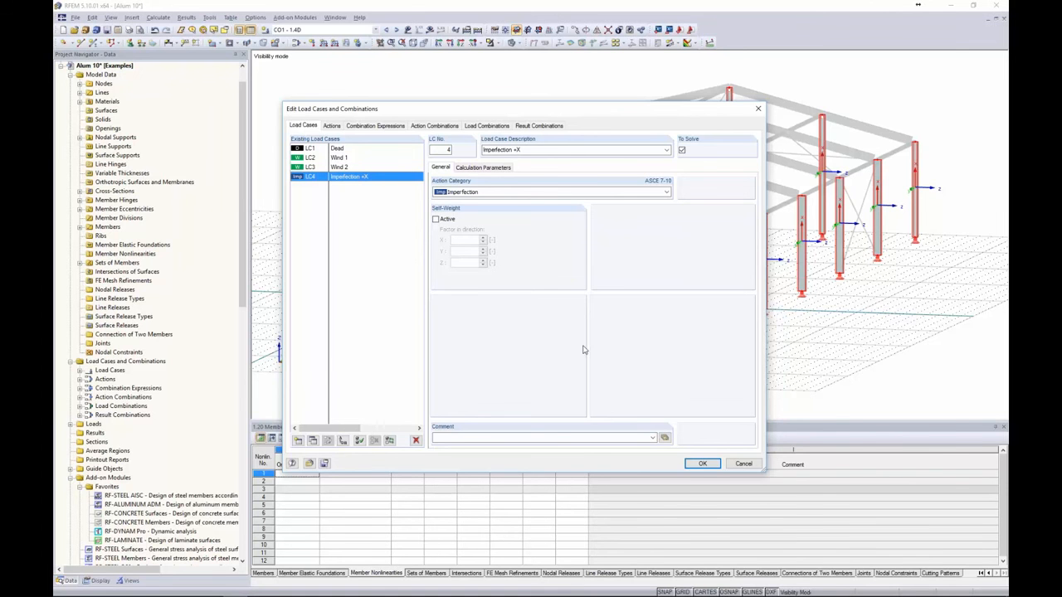
click(701, 463)
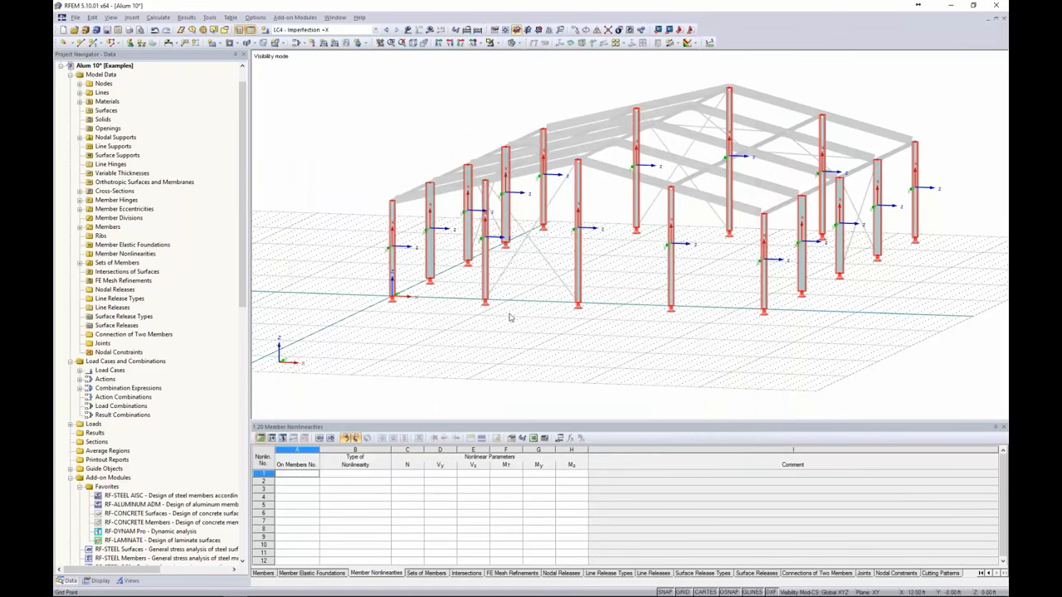
Step: Start a new imperfection on the selected columns according to ANSI/AISC 360-10 (current loading)
click(132, 17)
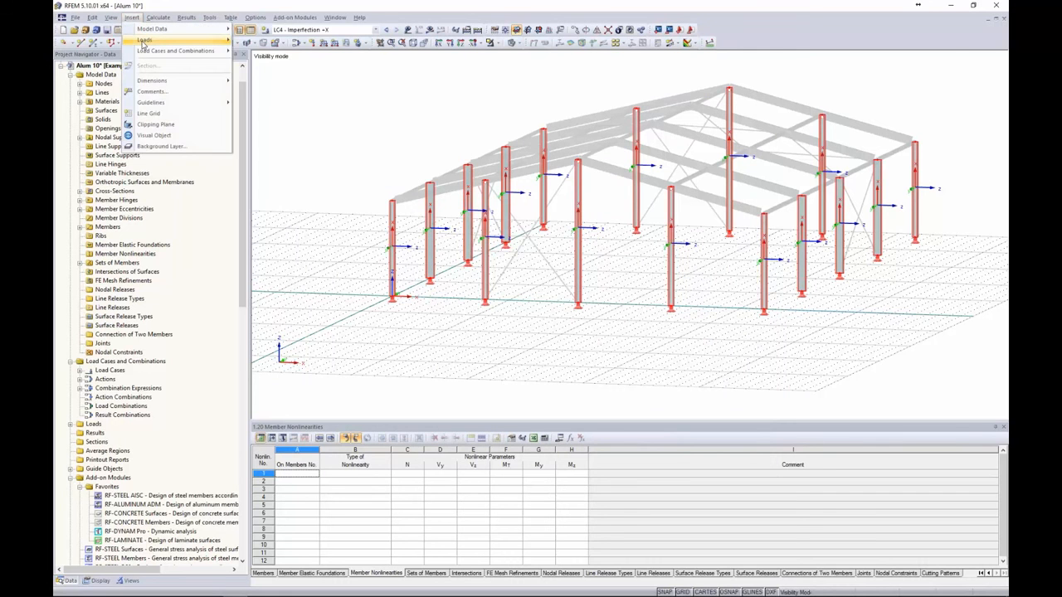
mouse_move(171, 43)
mouse_move(283, 212)
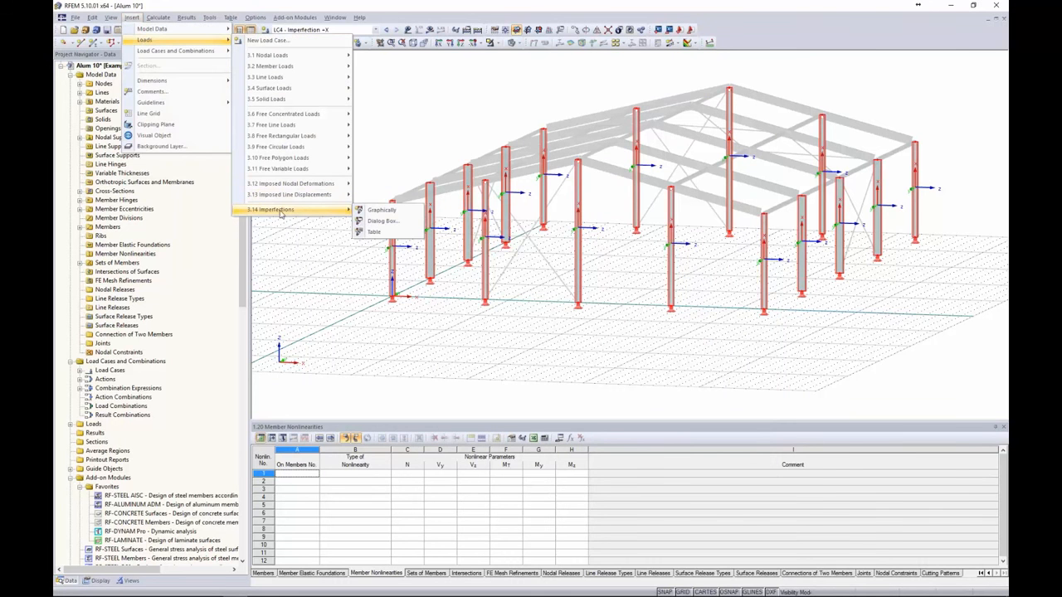
click(381, 221)
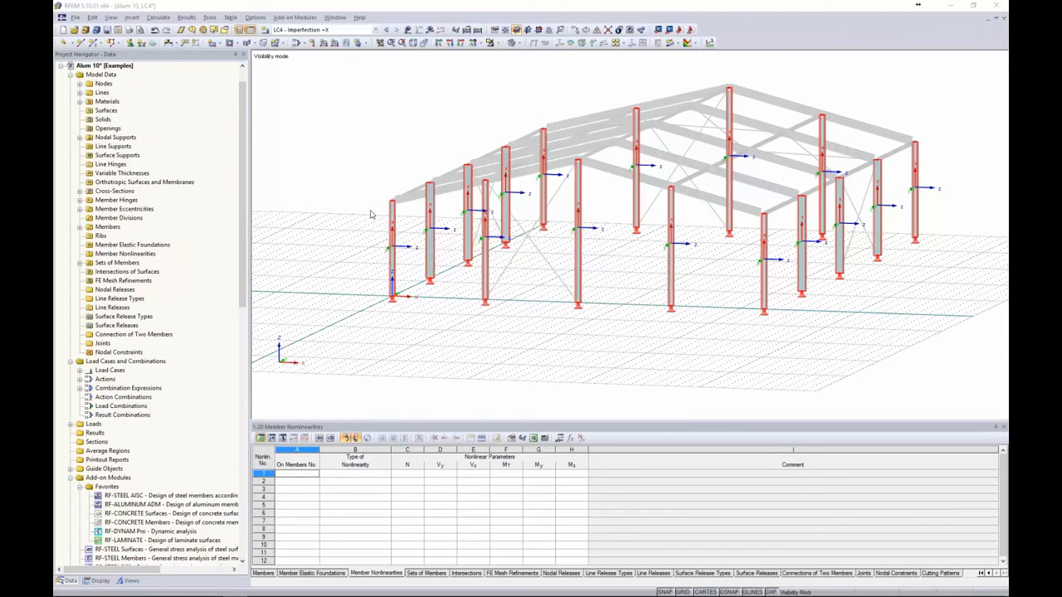
drag(430, 184, 338, 145)
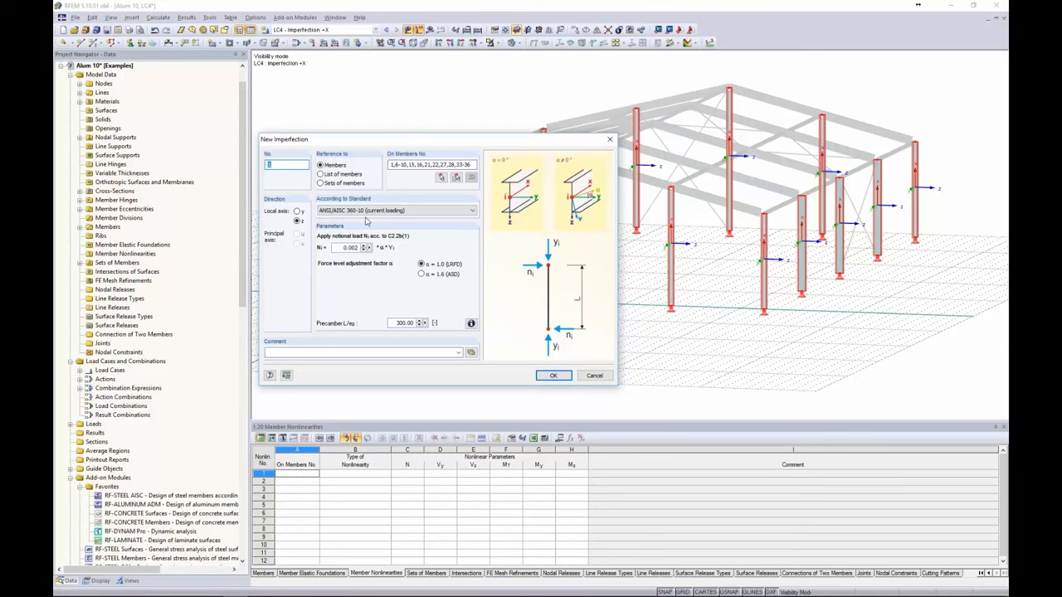
click(337, 212)
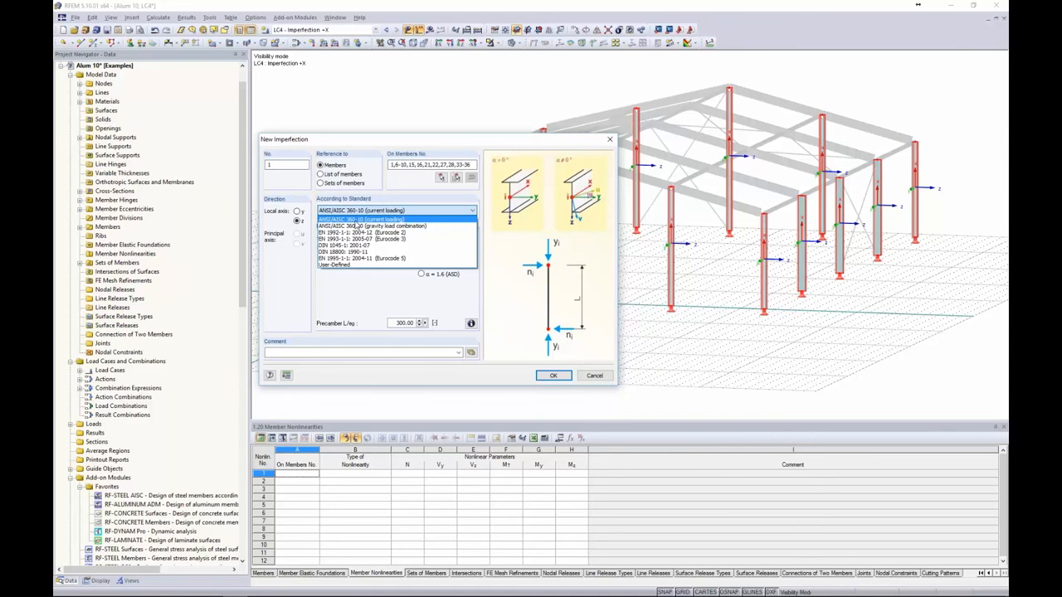
click(355, 221)
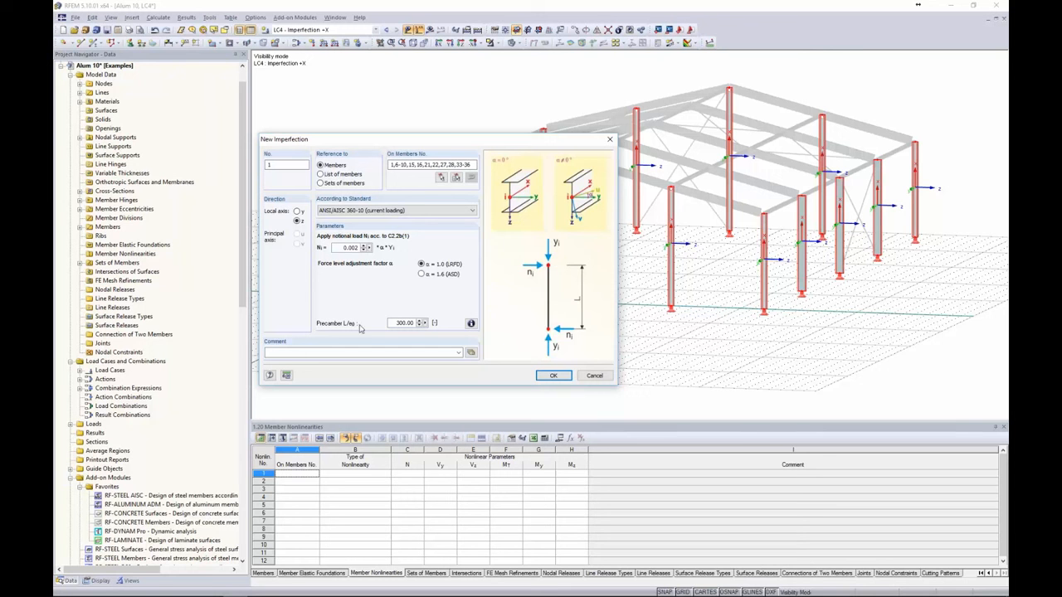
Step: Show the precamber diagram, set the precamber L/e0 to 0, and apply the imperfection to the columns
click(470, 323)
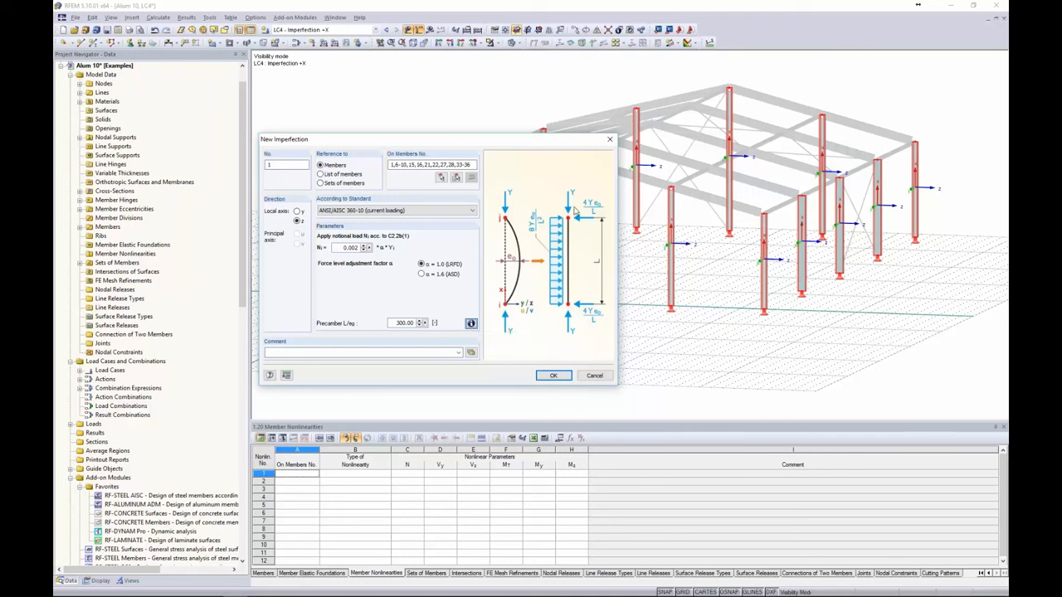
double_click(395, 323)
text(0)
drag(343, 139, 365, 78)
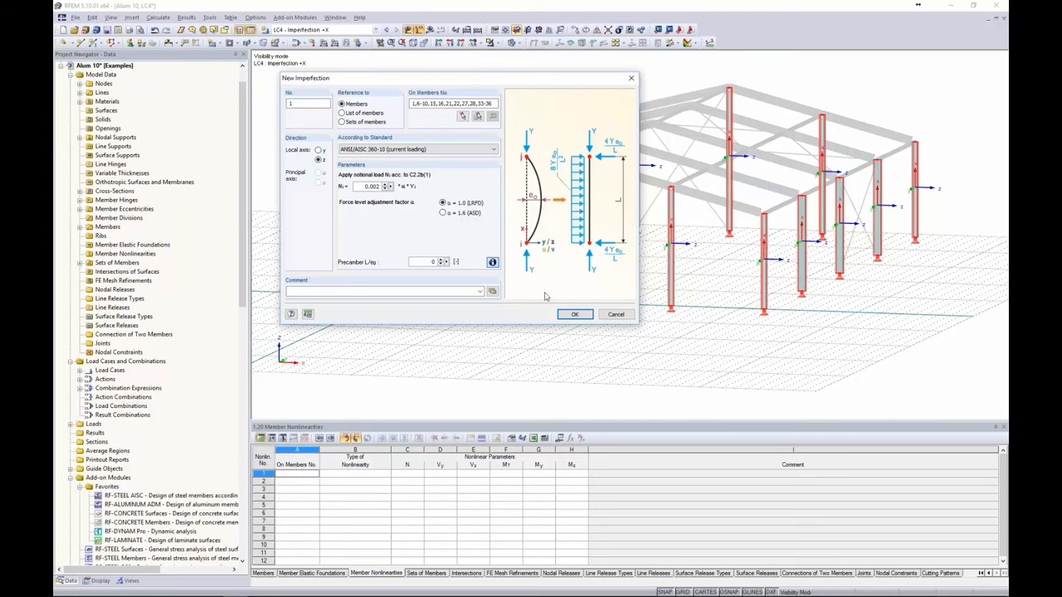
click(575, 314)
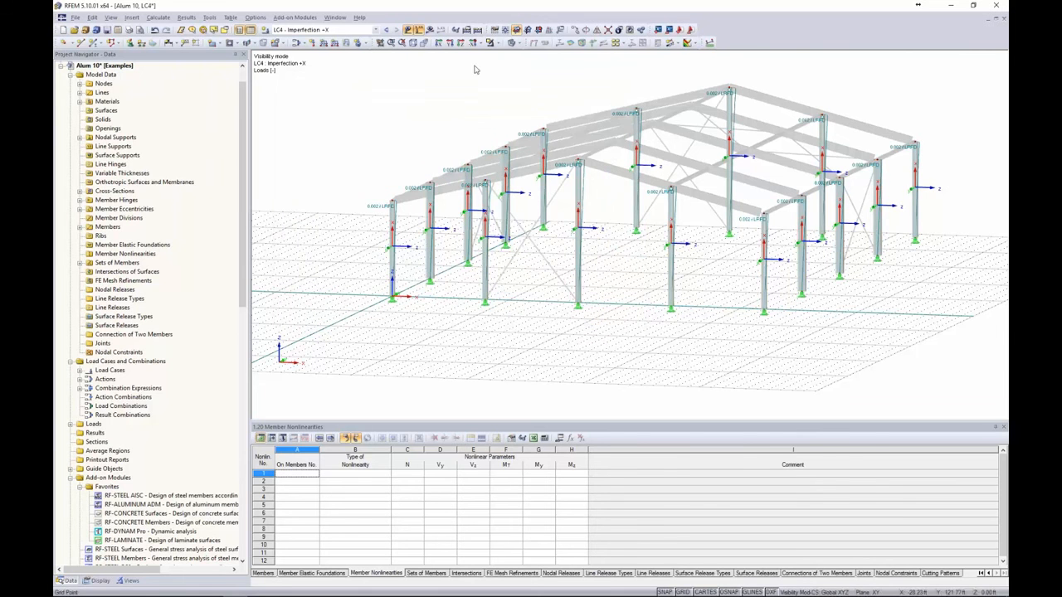
Step: Display the model as a wireframe and inspect the imperfection's direction on the corner column
click(519, 42)
click(540, 55)
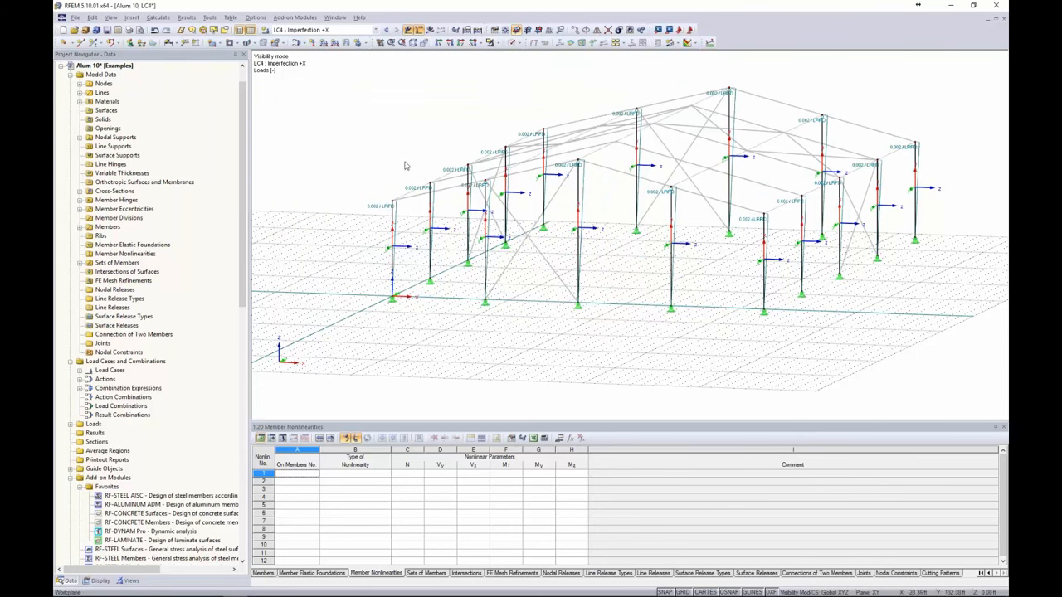
scroll(398, 213, up, 3)
scroll(398, 213, up, 2)
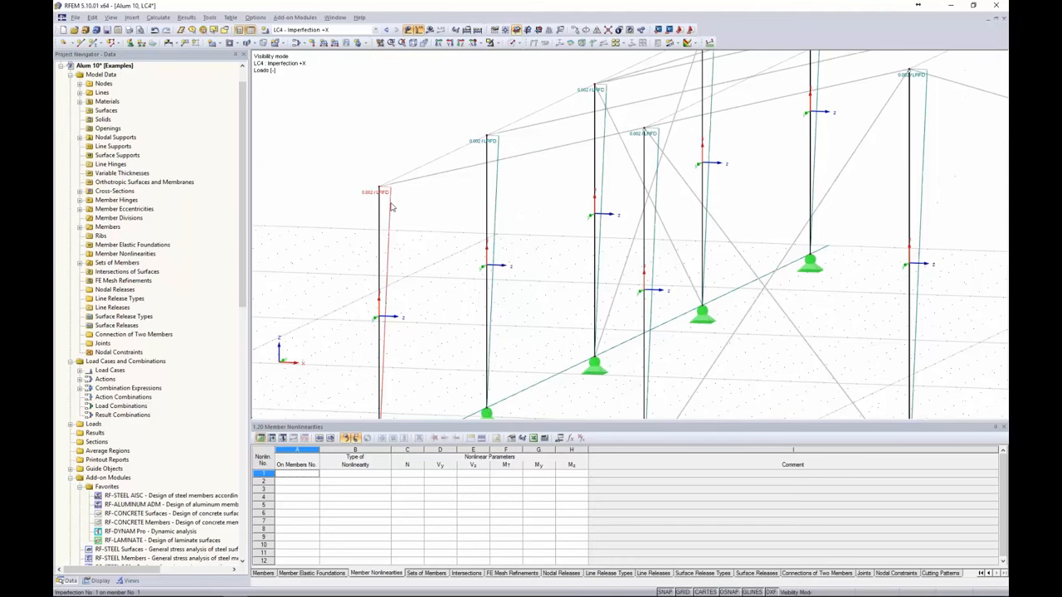
scroll(391, 206, down, 5)
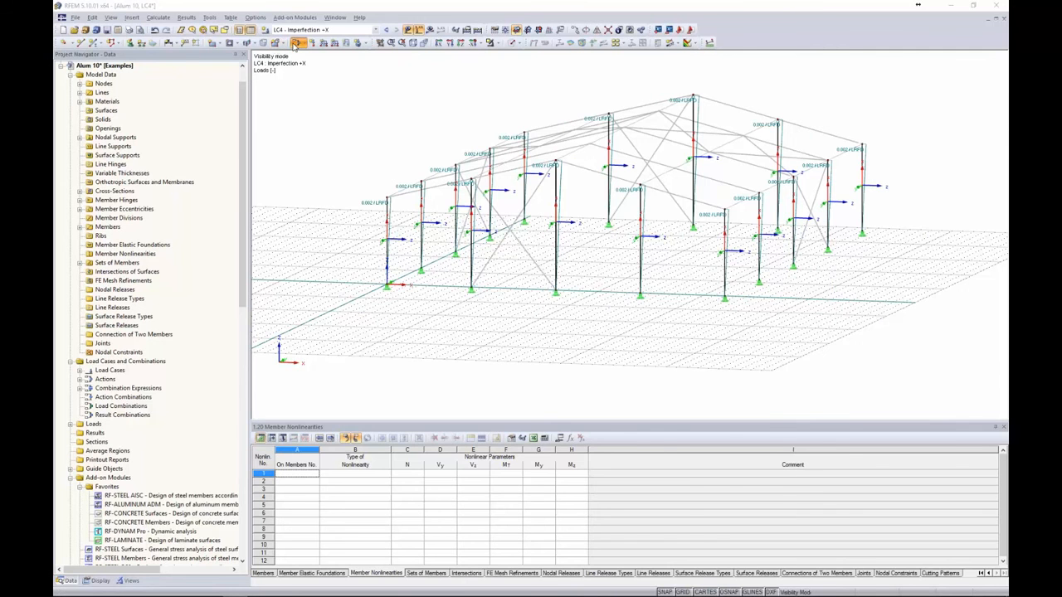
Step: Copy load case Imperfection +X three times, describing the copies as Imperfection -X, Imperfection +Y and Imperfection -Y
click(294, 44)
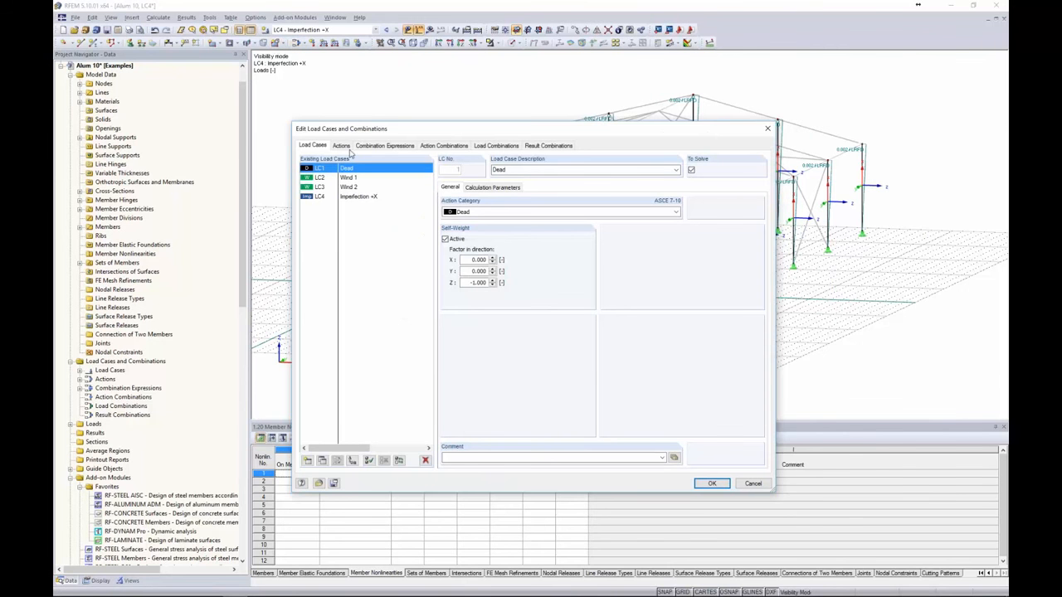
click(357, 197)
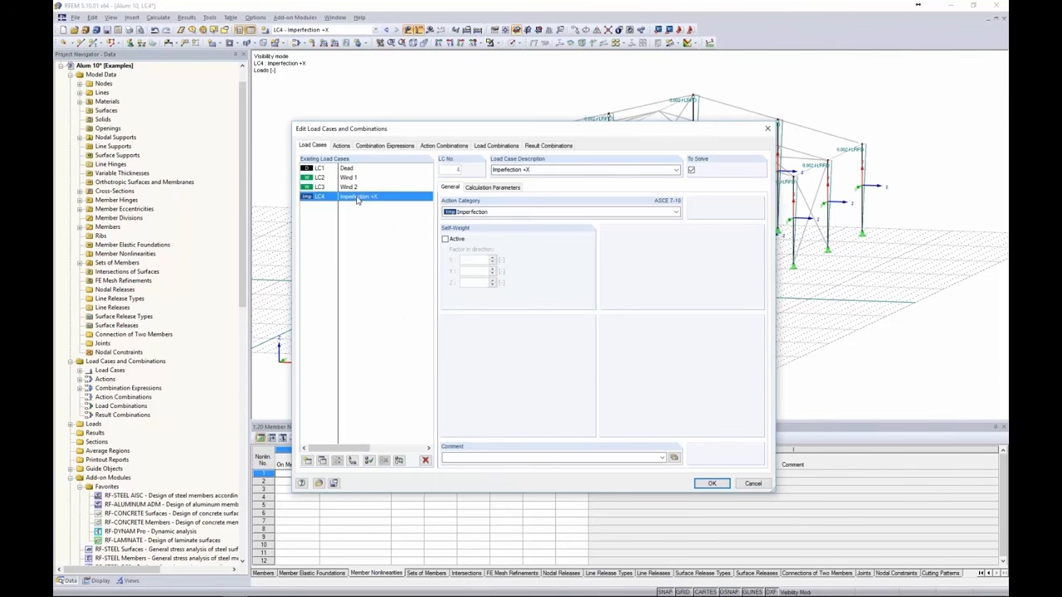
click(323, 461)
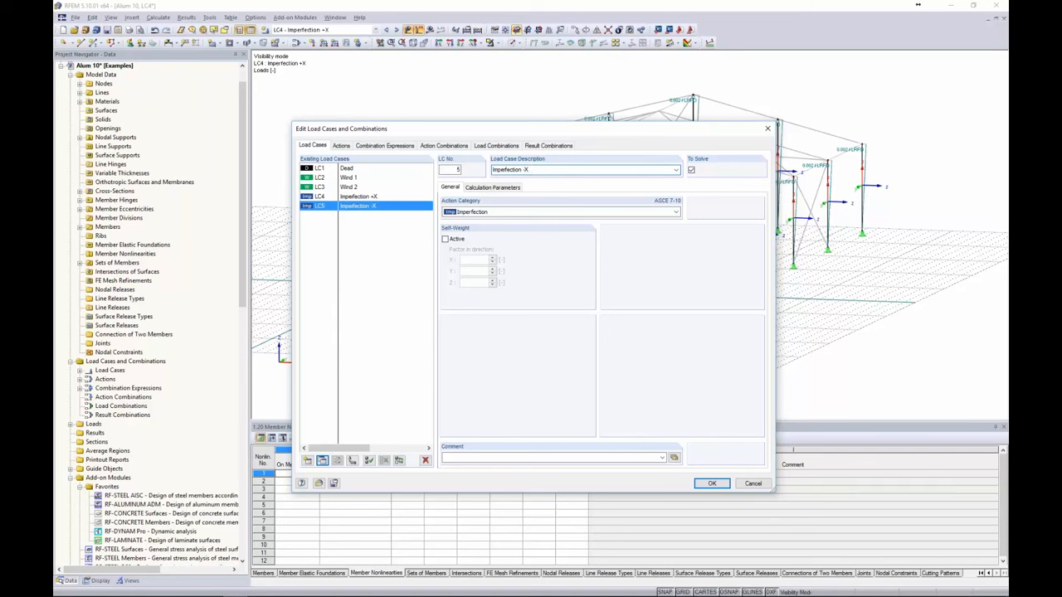
click(369, 196)
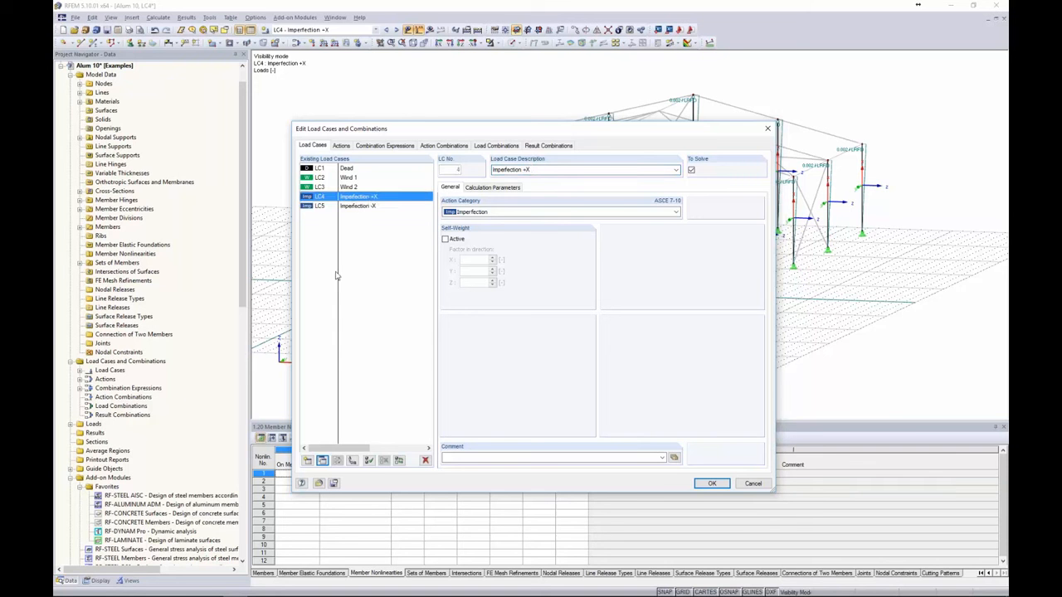
click(322, 461)
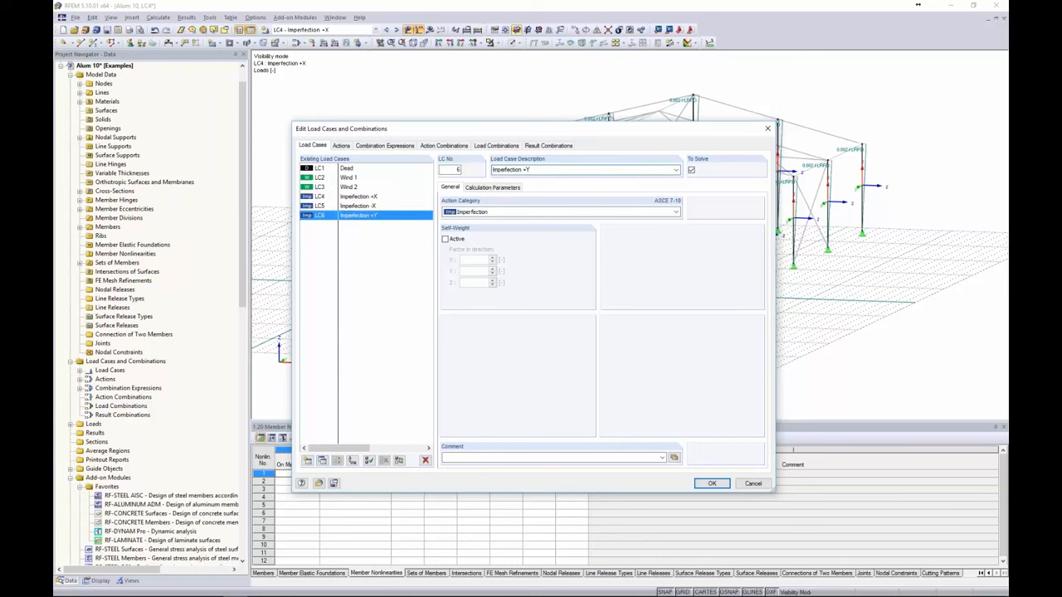
click(349, 198)
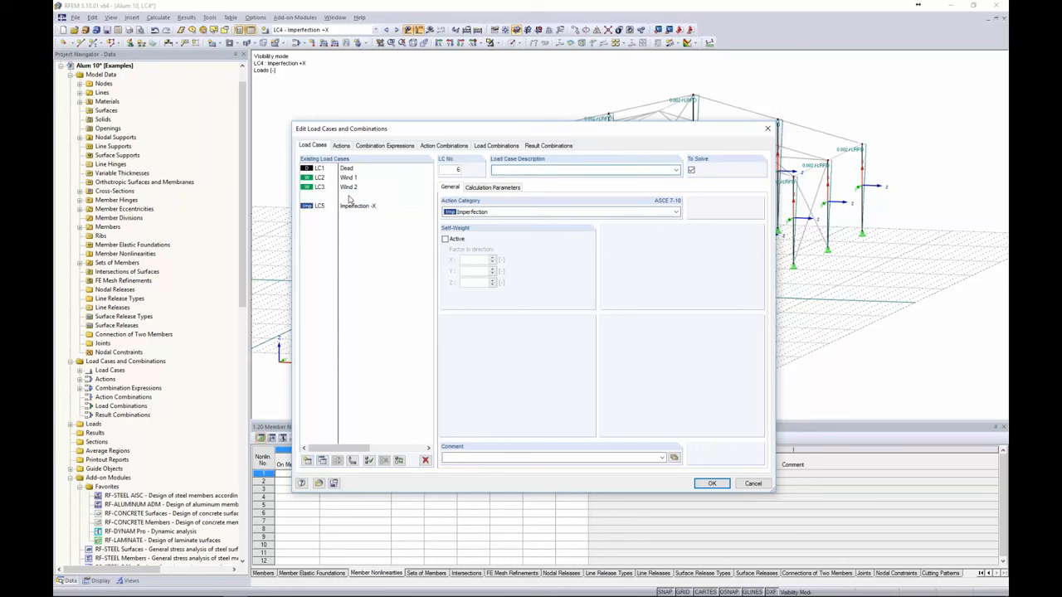
click(322, 461)
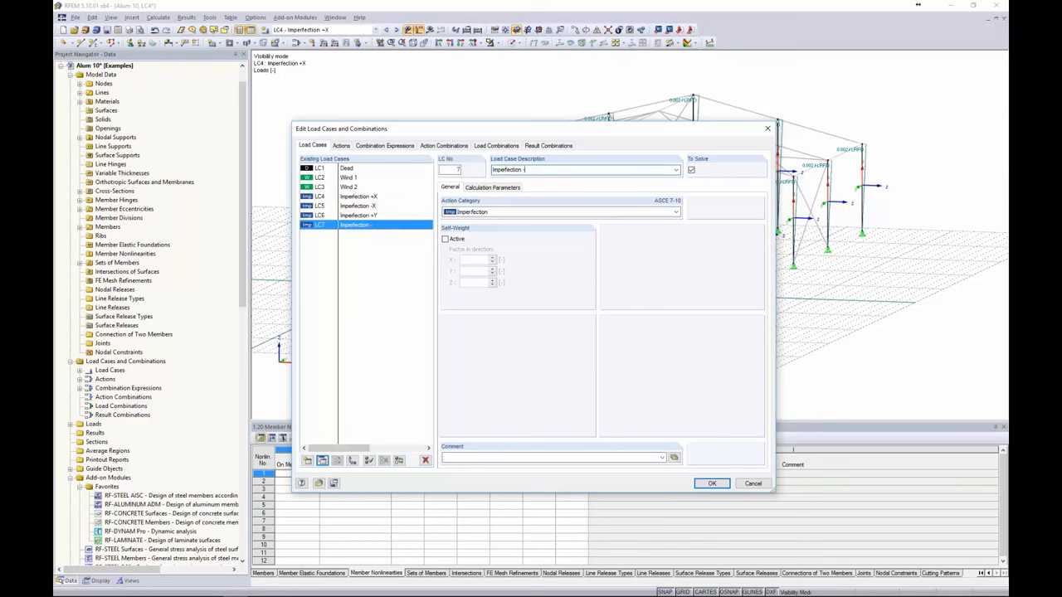
click(712, 483)
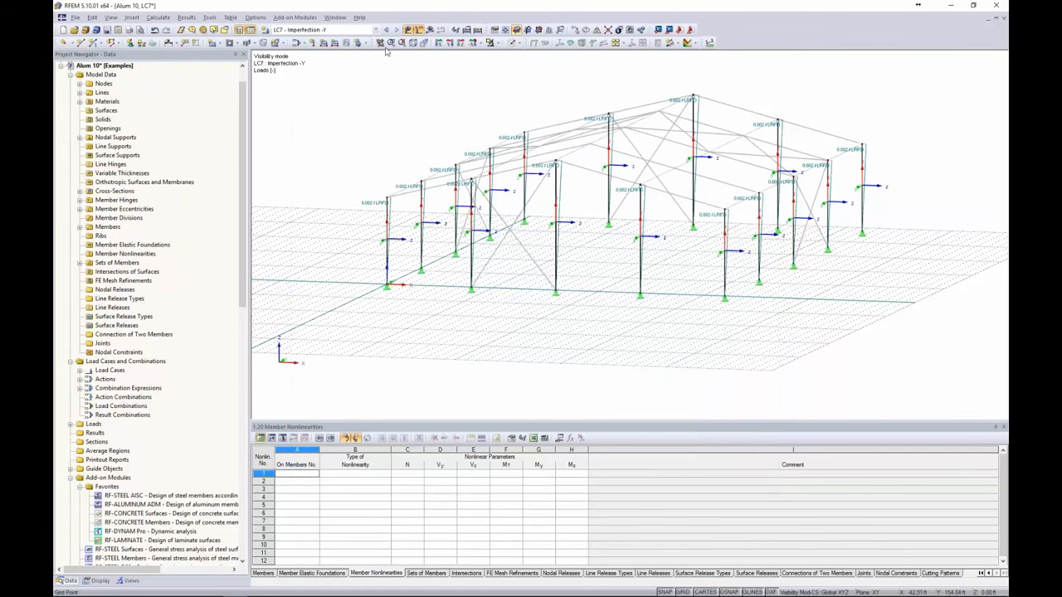
Step: In load case Imperfection -X, make the notional load coefficient negative for all column imperfections
click(349, 30)
click(348, 30)
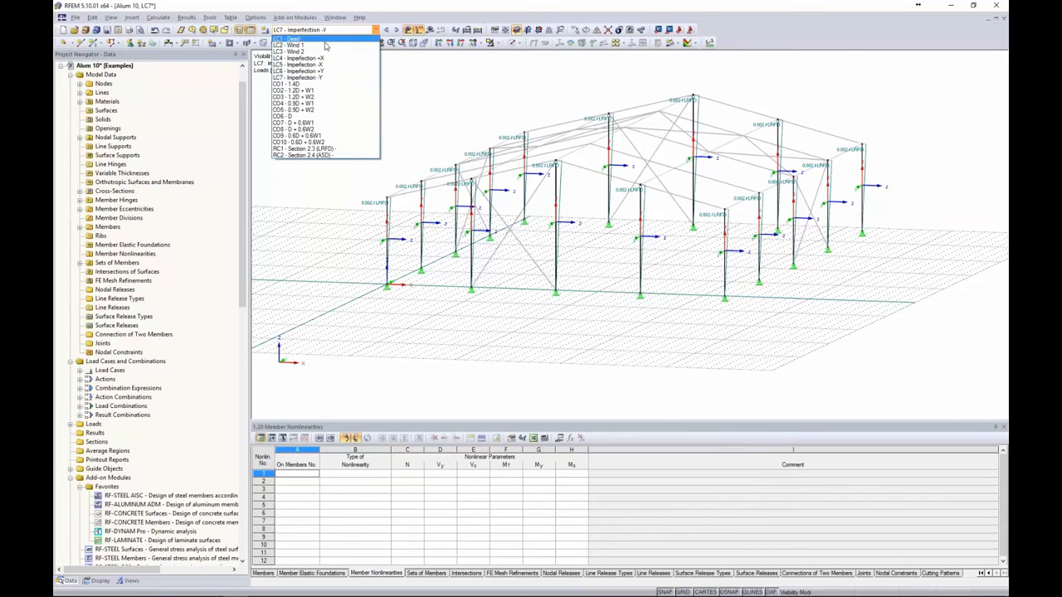
click(324, 64)
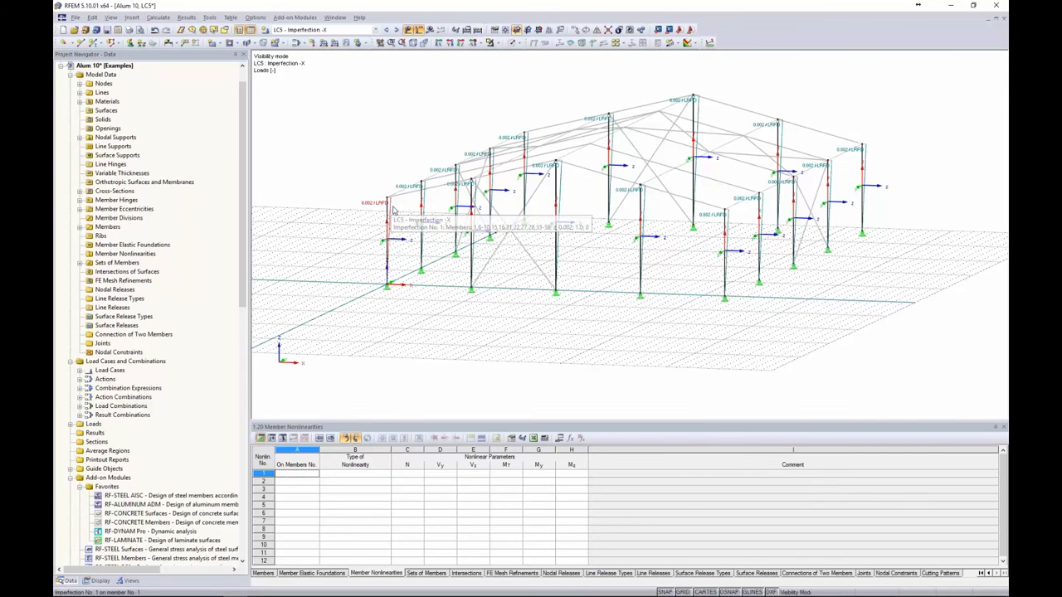
drag(924, 362, 369, 77)
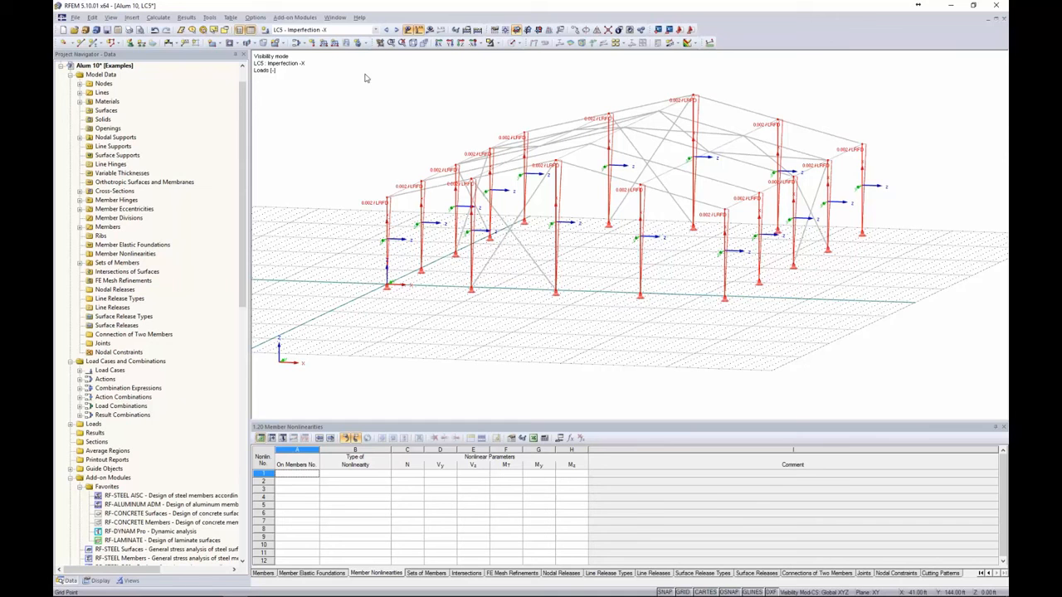
double_click(394, 211)
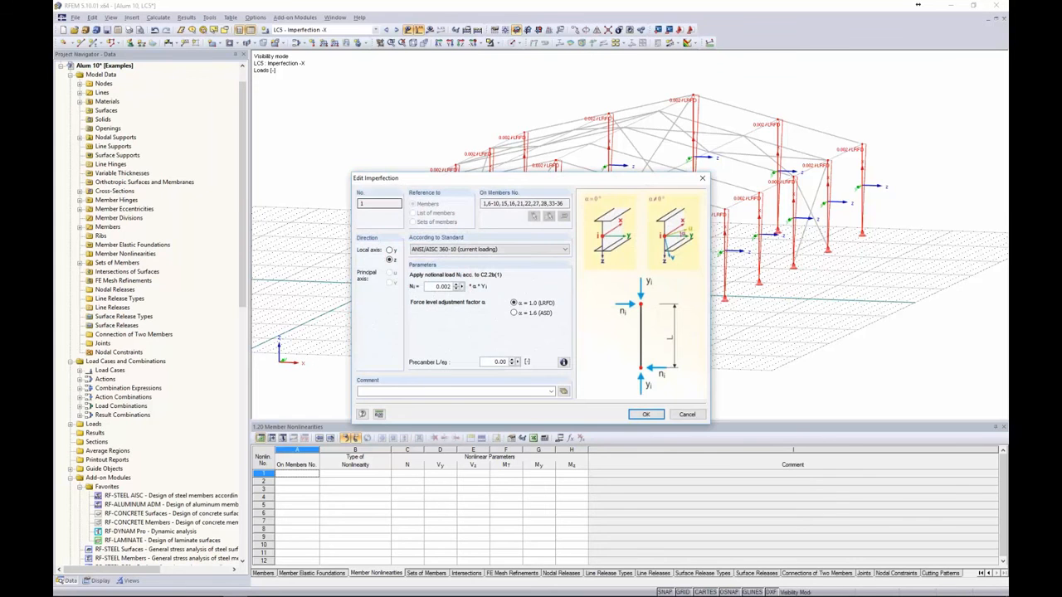
click(434, 287)
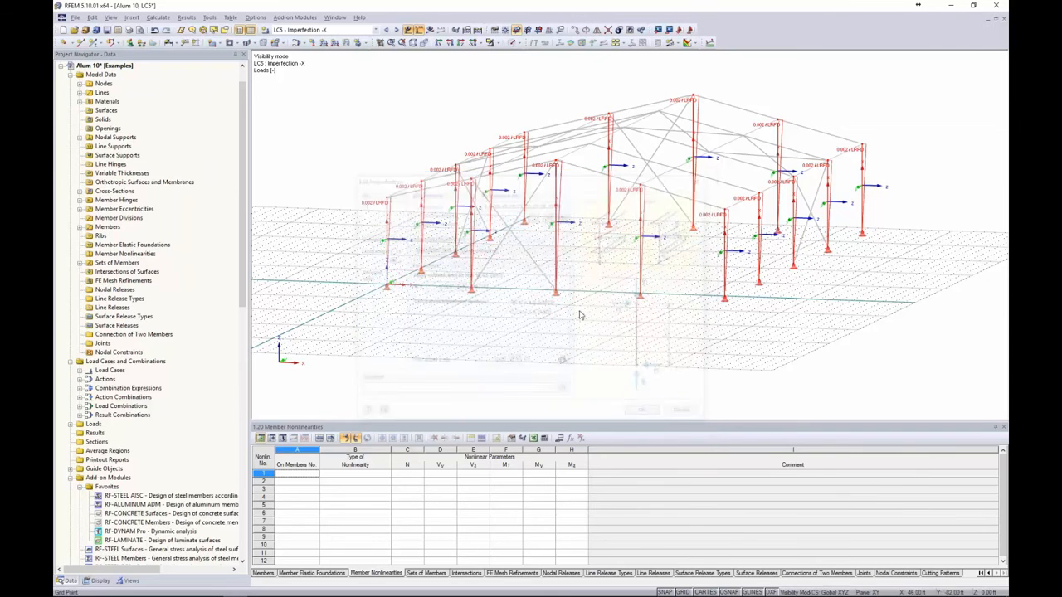
click(643, 413)
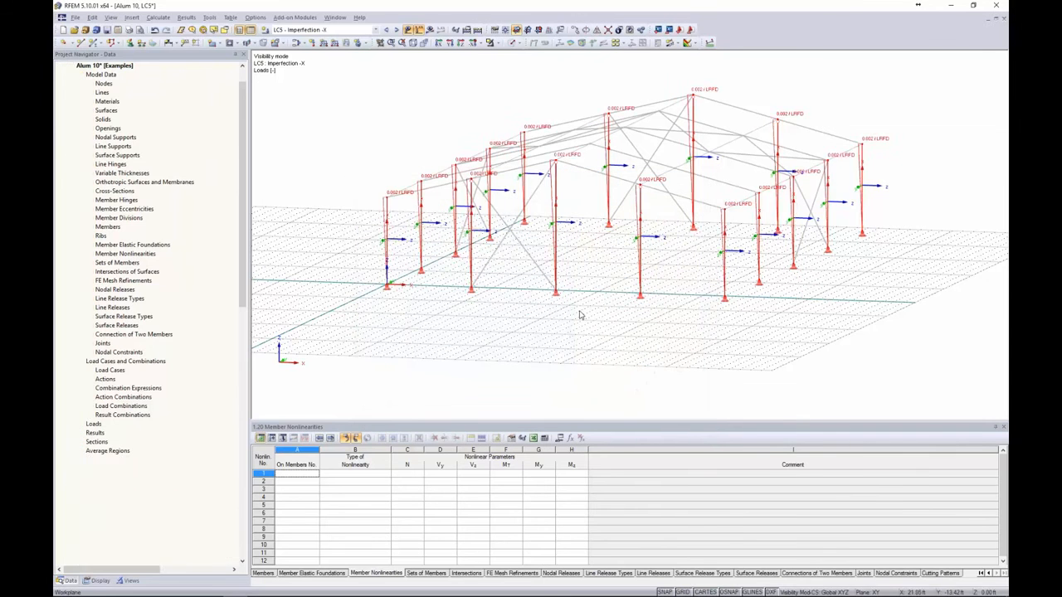
Step: In load case Imperfection +Y, set all column imperfections to act along local axis y with a notional load coefficient of -0.002
click(397, 30)
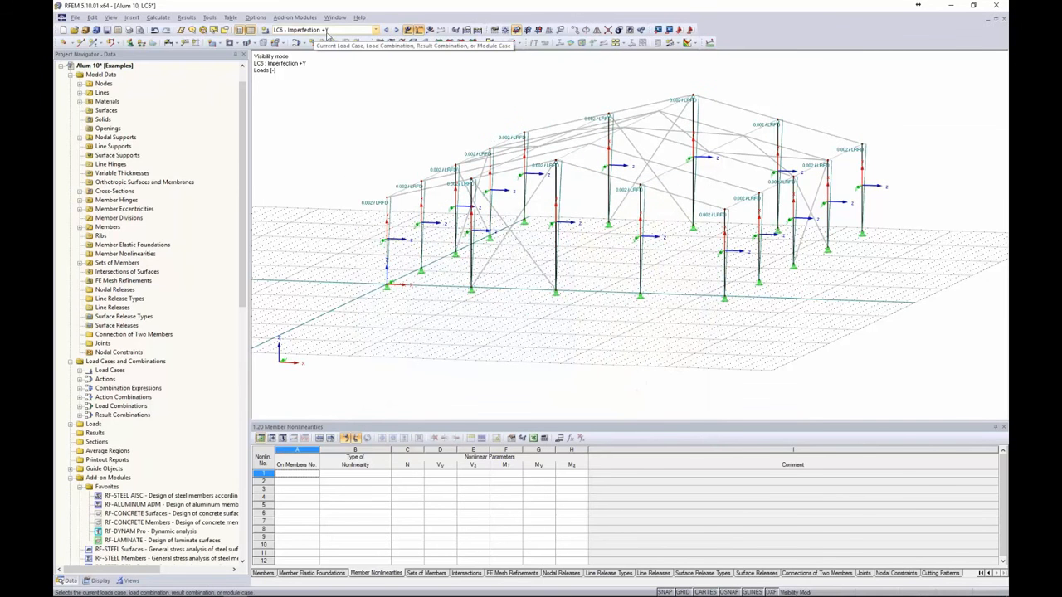
drag(908, 311, 330, 86)
double_click(388, 207)
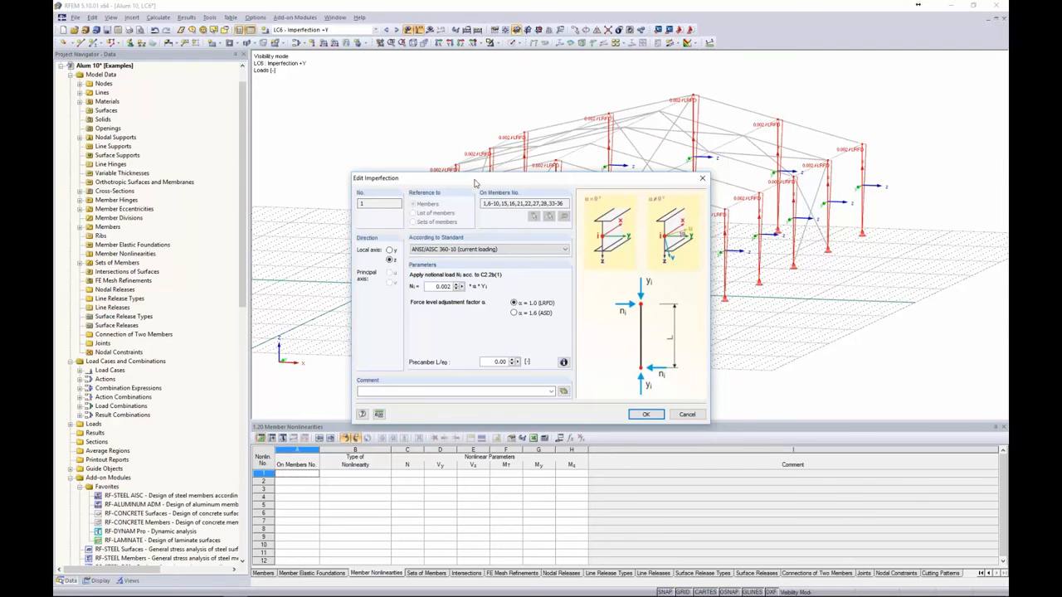
drag(476, 183, 336, 86)
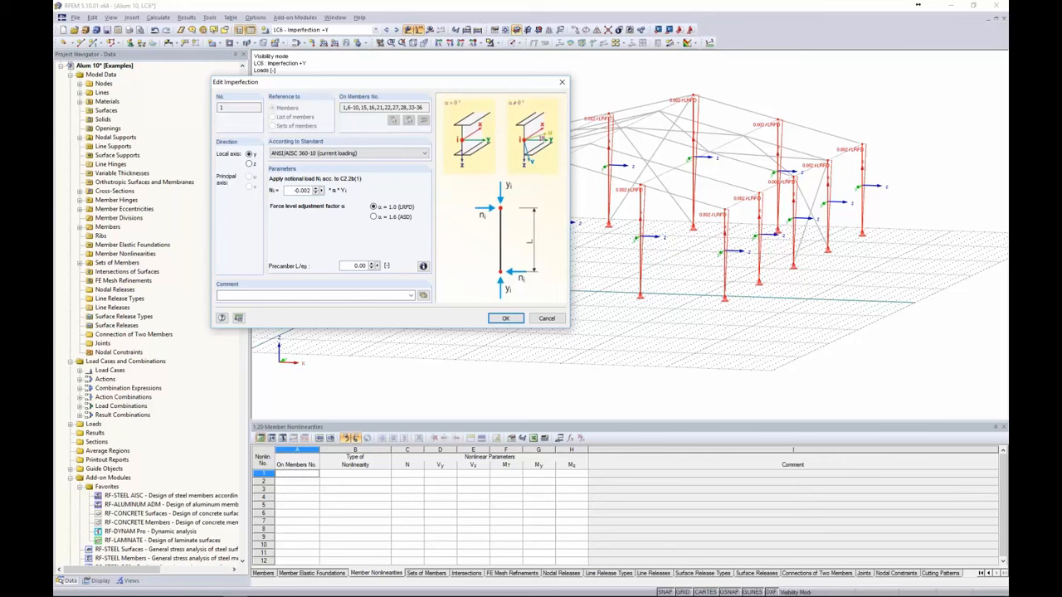
click(510, 318)
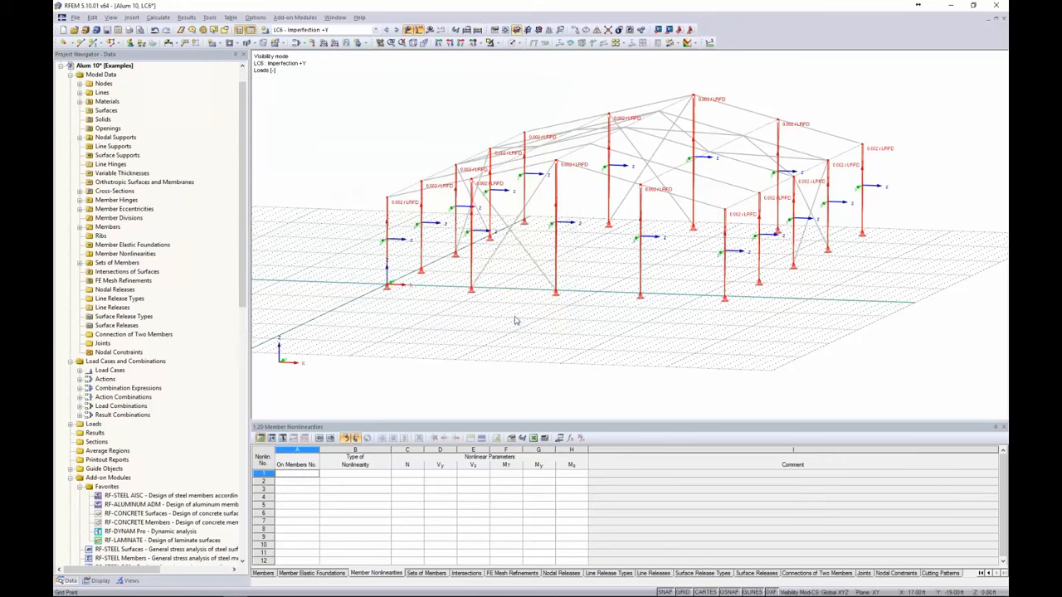
click(532, 319)
ctrl+middle_drag(532, 319, 435, 332)
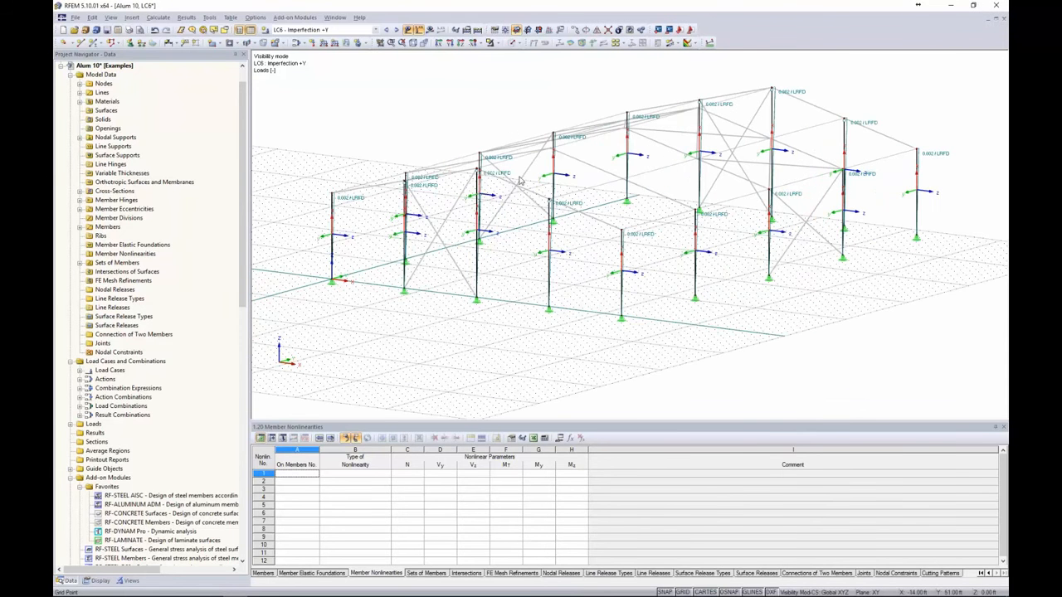
Step: In load case Imperfection -Y, set all column imperfections to act along local axis y with a notional load coefficient of 0.002
click(395, 29)
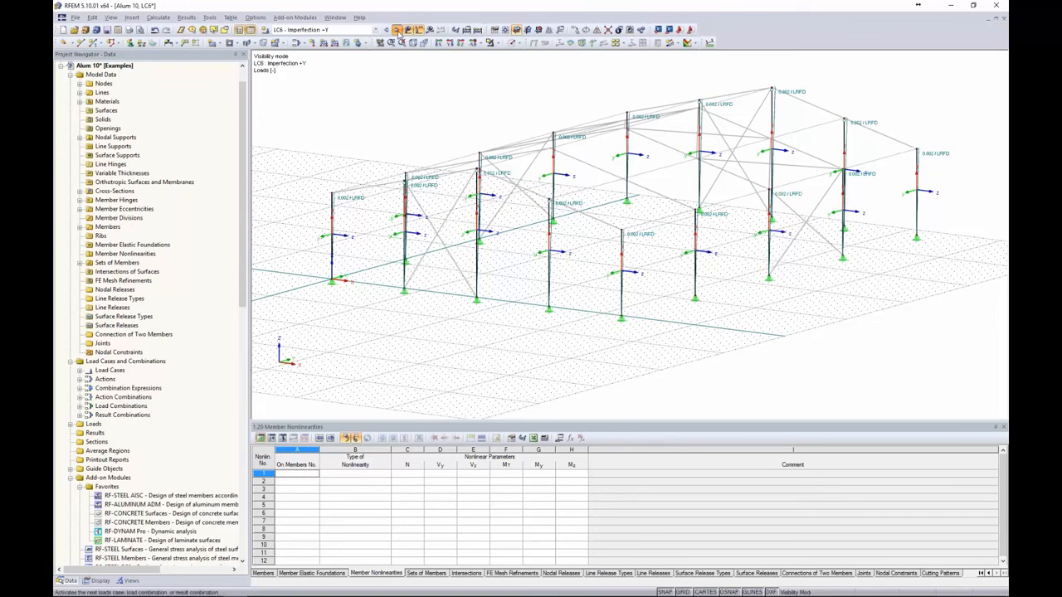
ctrl+middle_drag(431, 95, 671, 203)
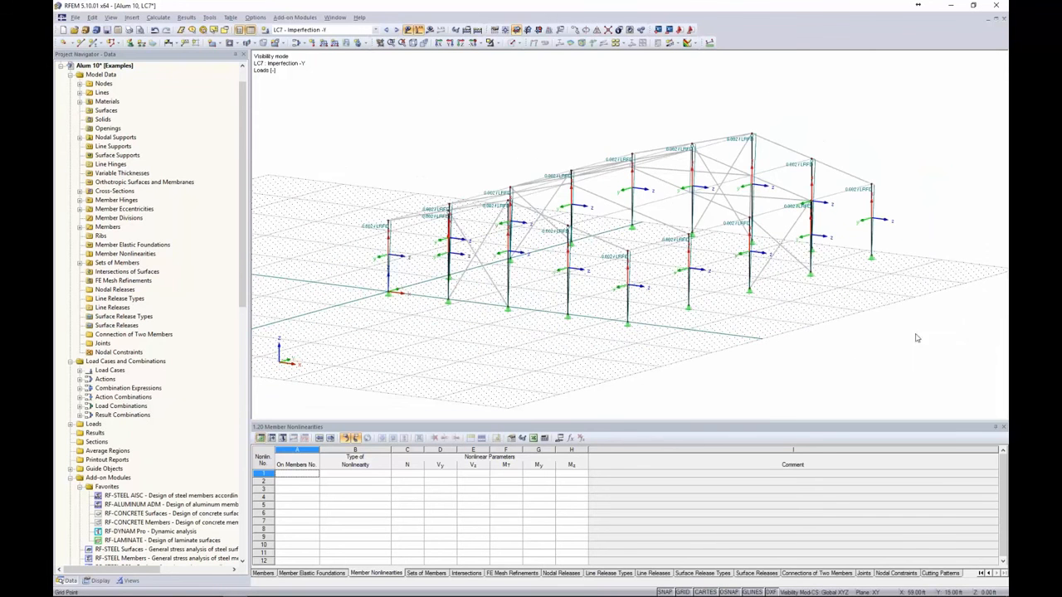
drag(915, 335, 323, 126)
scroll(408, 230, up, 3)
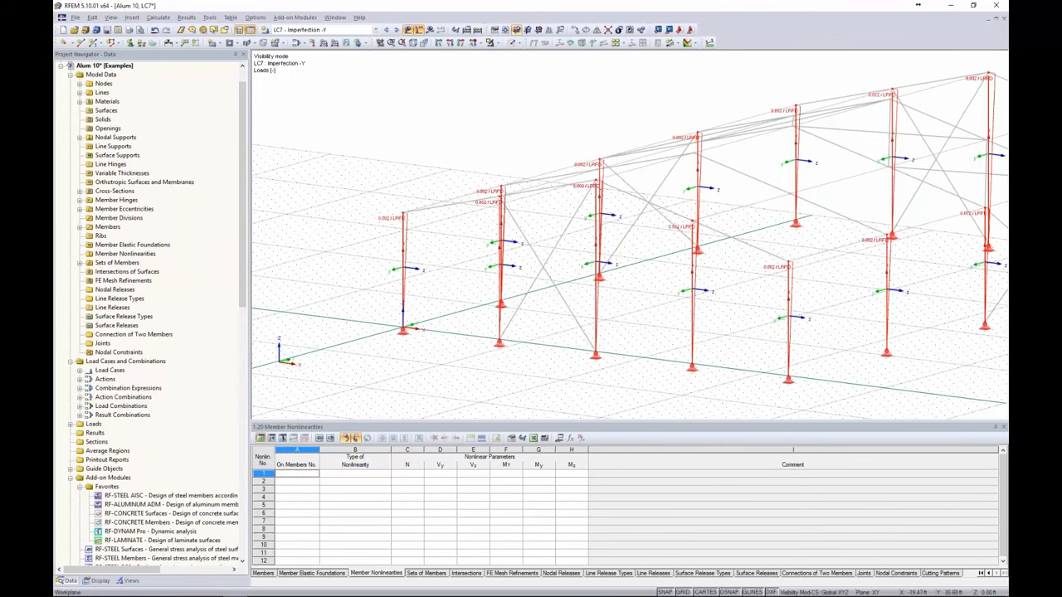
double_click(408, 230)
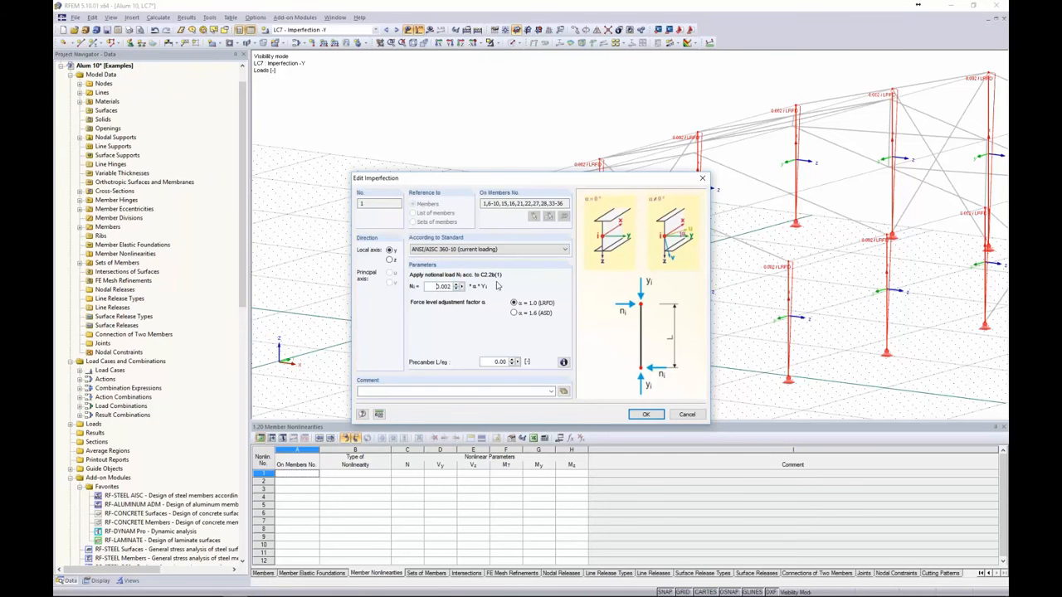
click(652, 418)
click(651, 418)
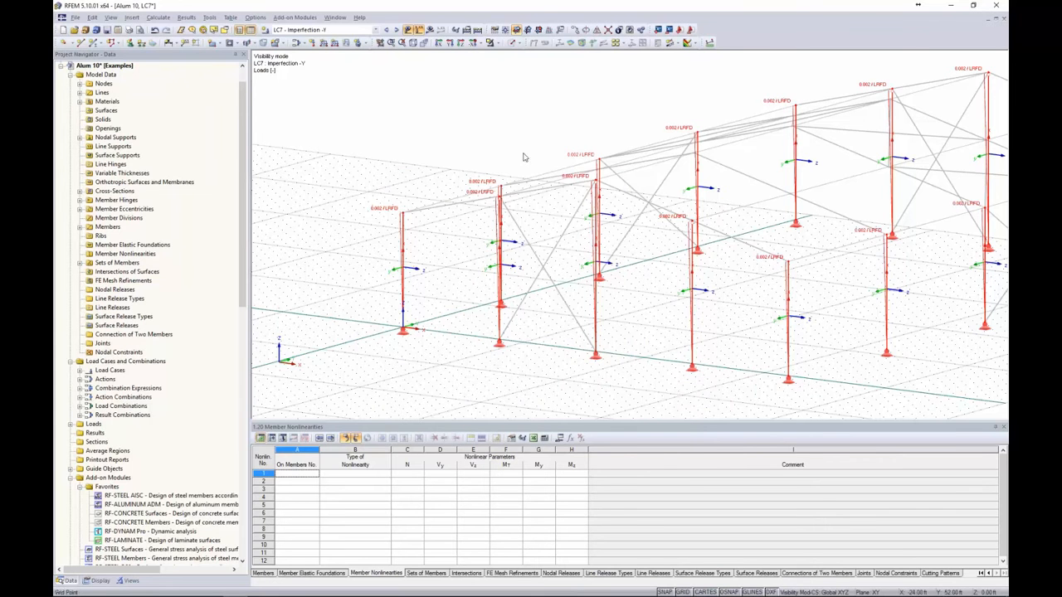
middle_drag(516, 153, 464, 103)
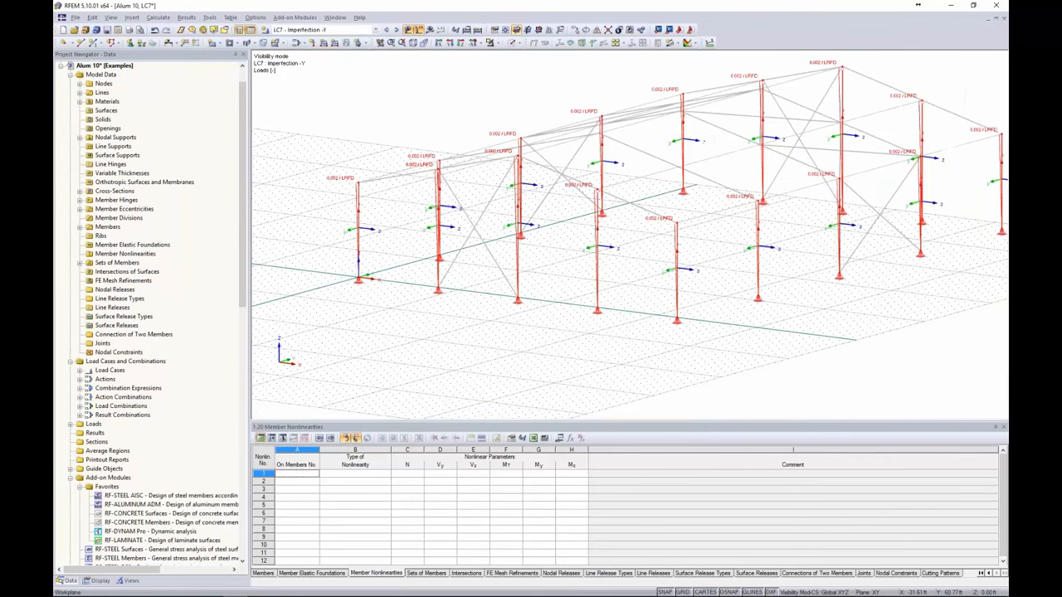
click(464, 140)
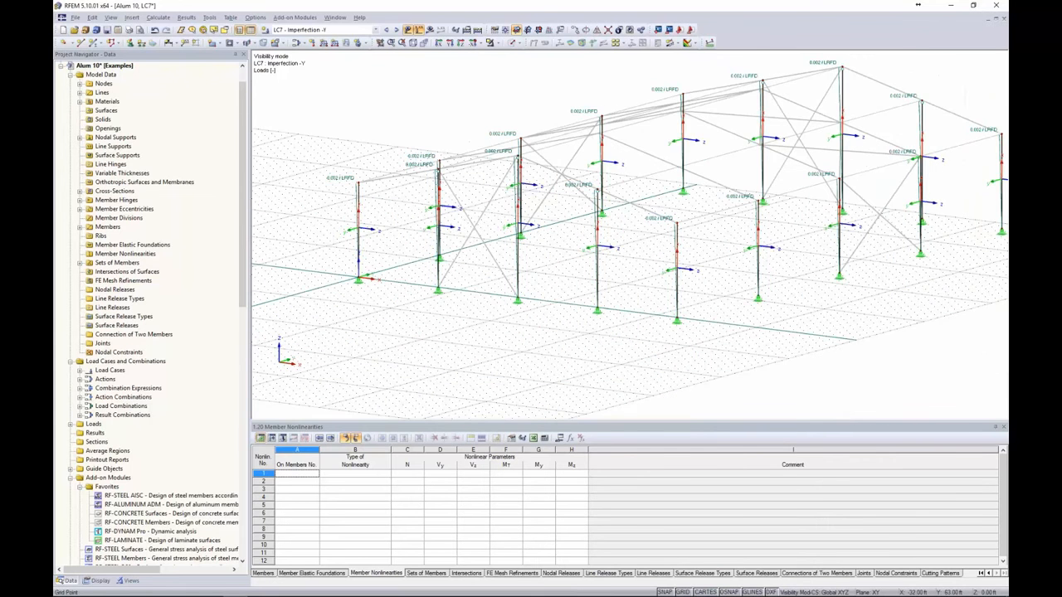
Step: Hide the members' local axis systems and display the frame model with solid rendering
right_click(360, 214)
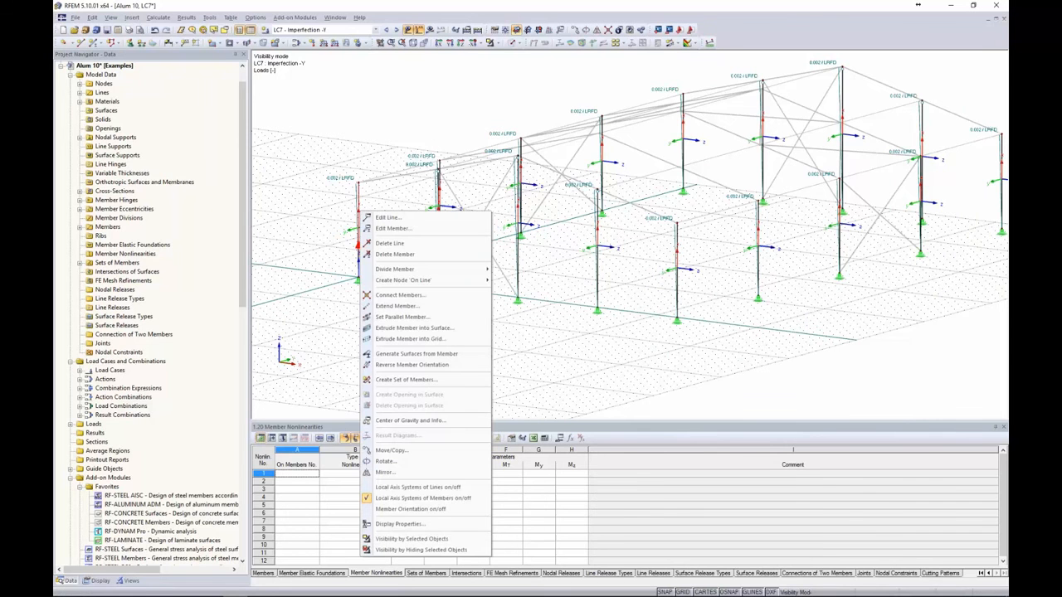
click(403, 497)
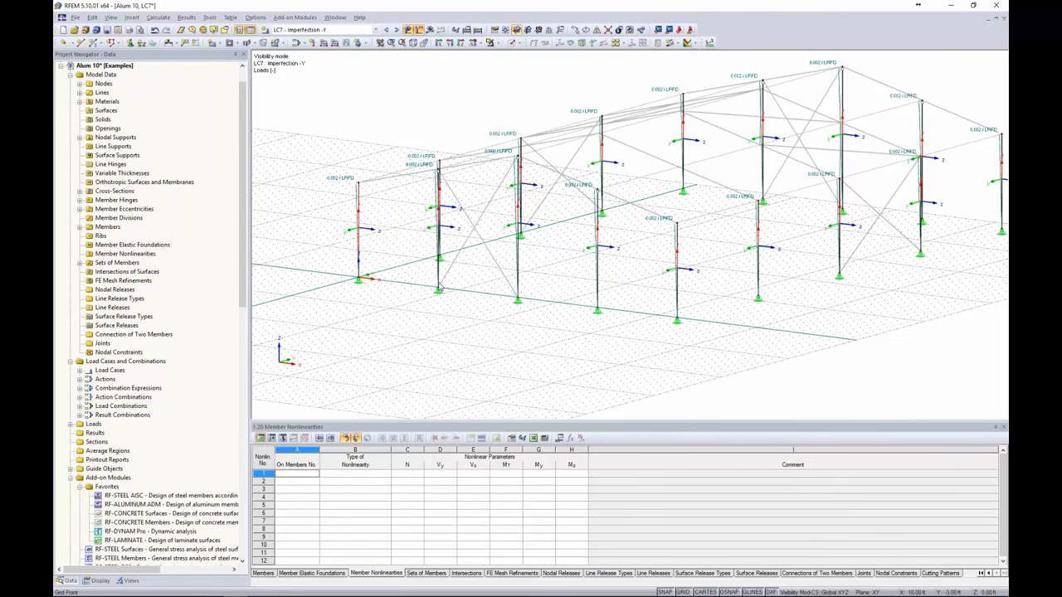
click(515, 42)
click(523, 81)
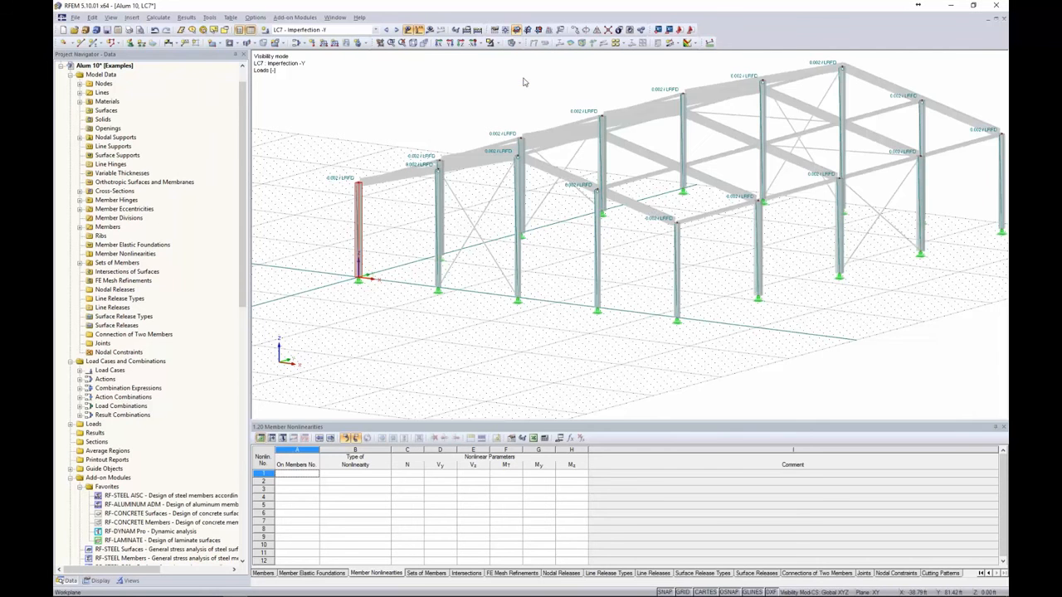
scroll(486, 101, down, 2)
ctrl+middle_drag(486, 101, 470, 124)
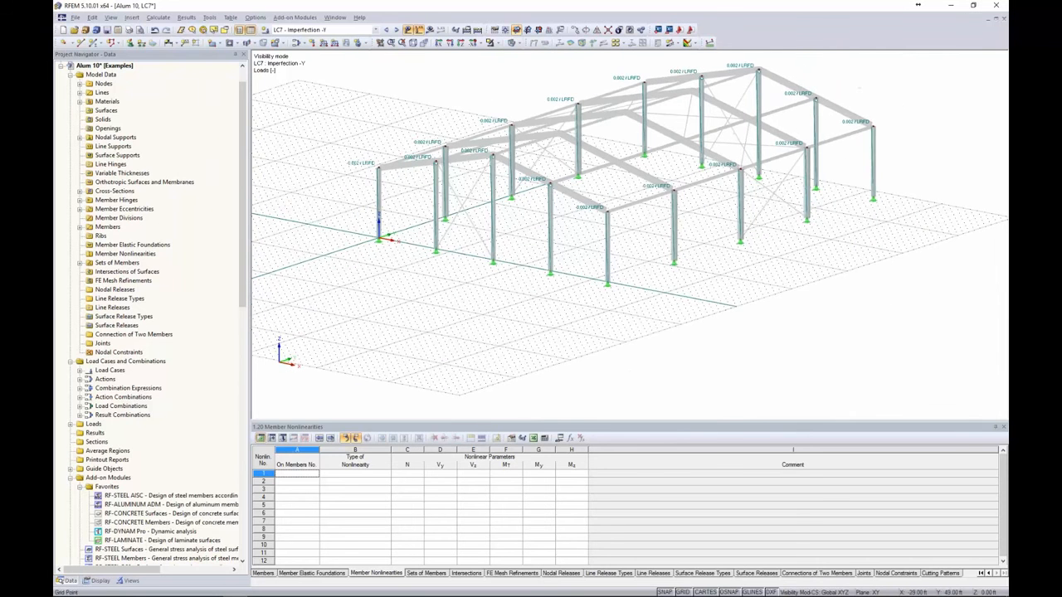
Step: In combination expression Section 2.3 (LRFD), consider imperfection load cases and make them subject to specific load cases
click(376, 31)
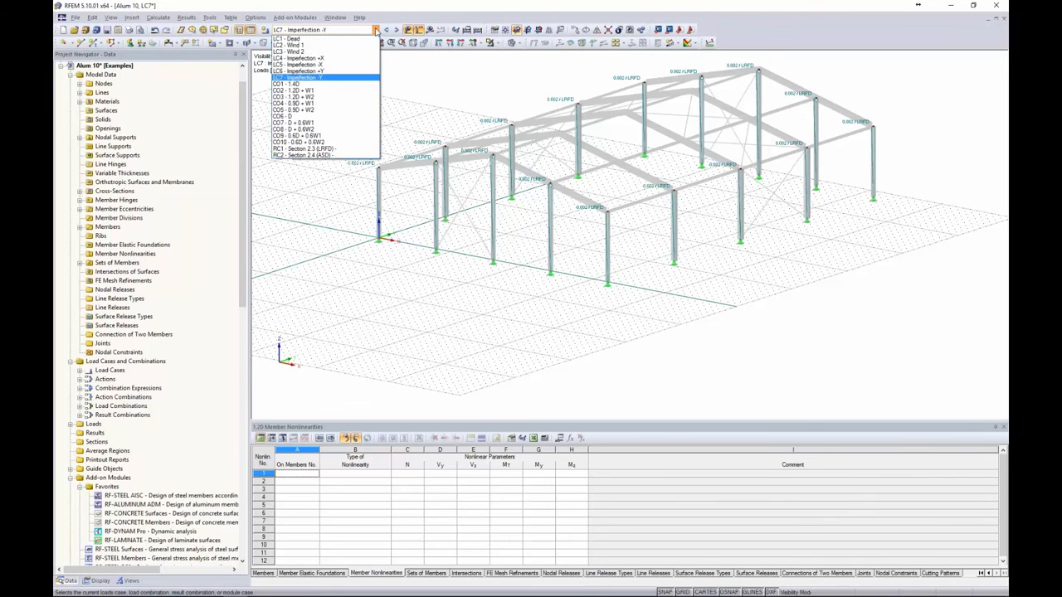
click(424, 79)
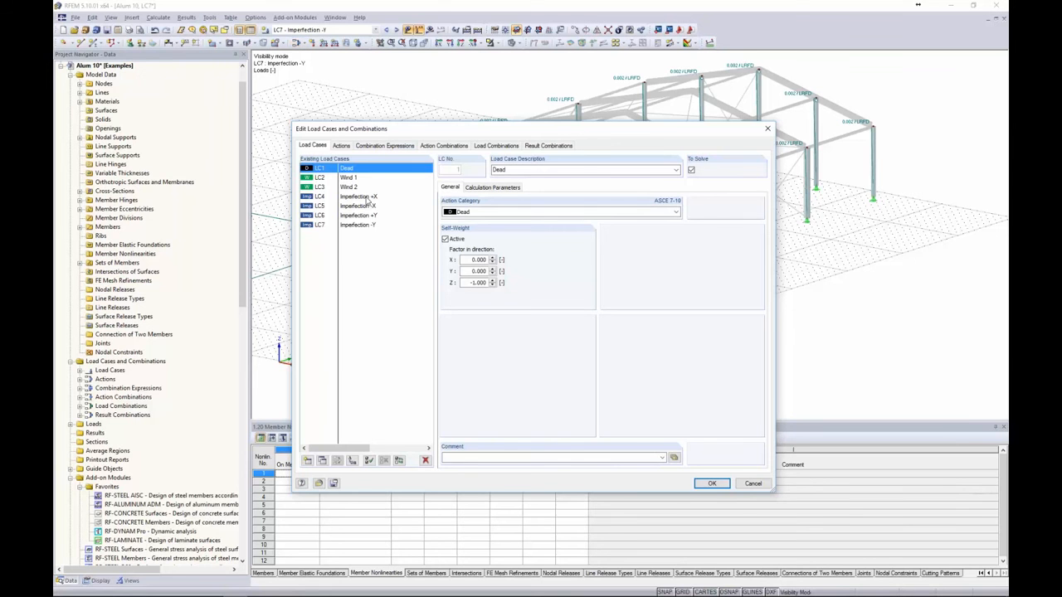
click(490, 146)
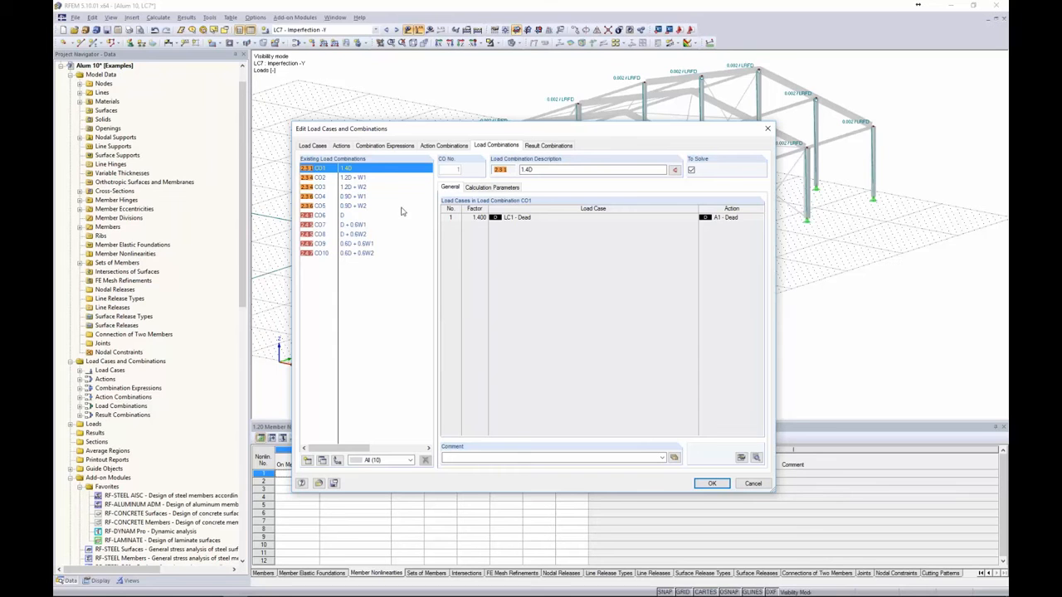
click(384, 146)
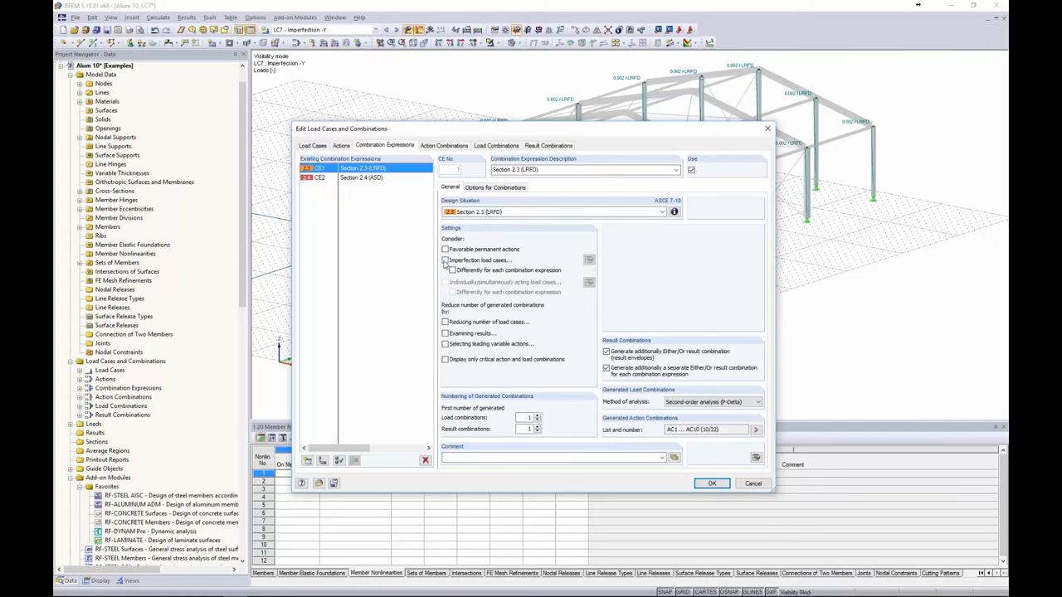
click(445, 261)
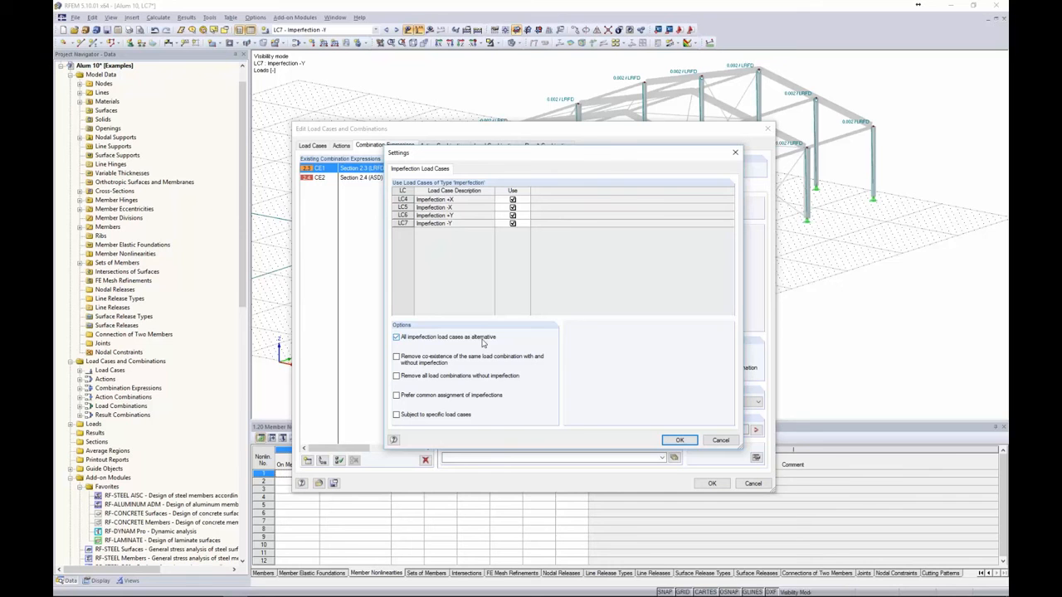
click(397, 415)
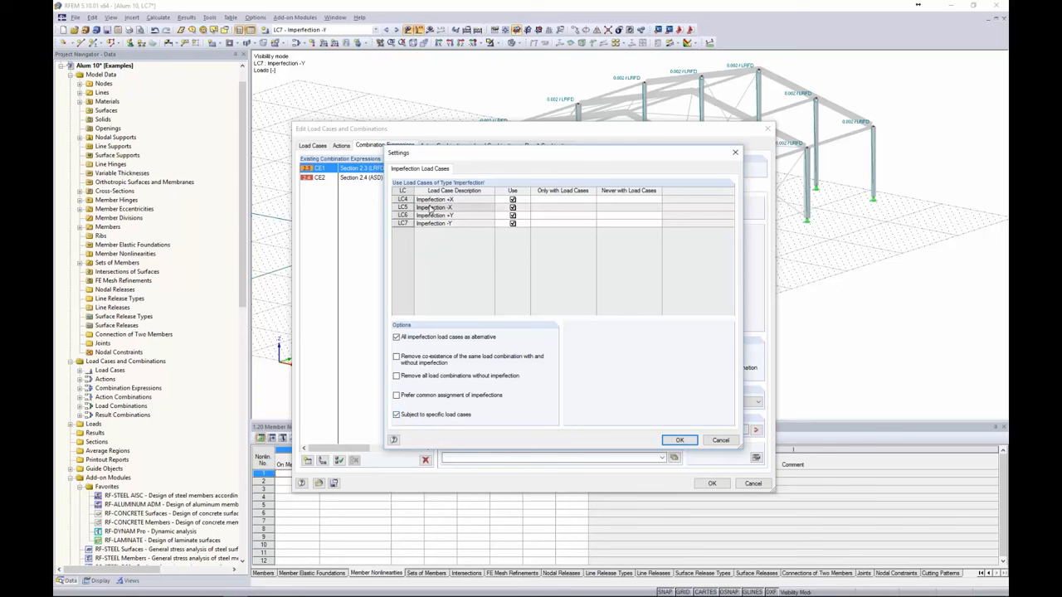
Step: Set all four imperfection load cases, LC4 to LC7, never to combine with wind load cases LC2 and LC3
click(616, 199)
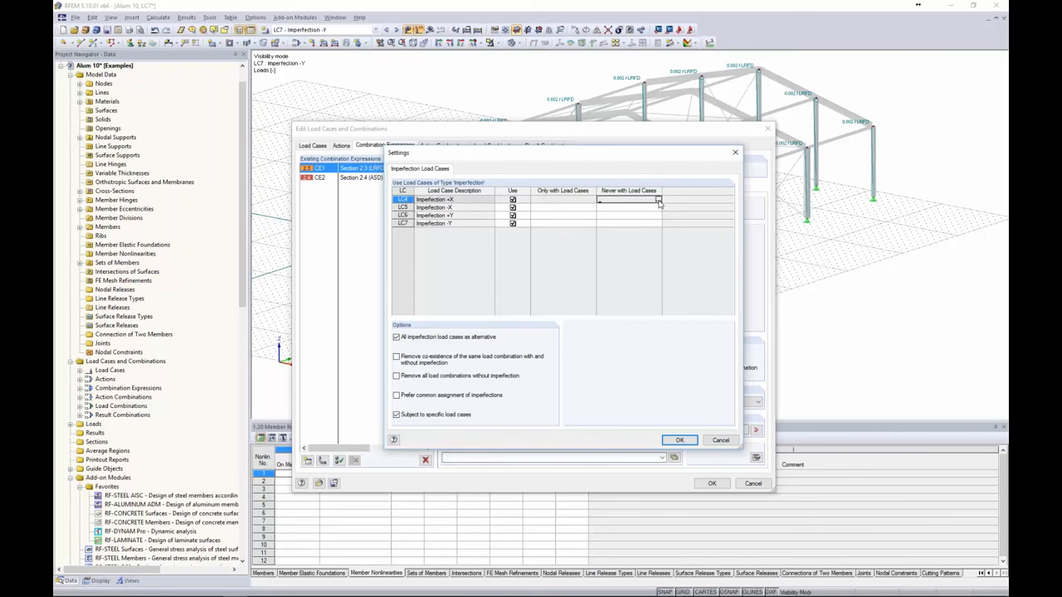
click(657, 201)
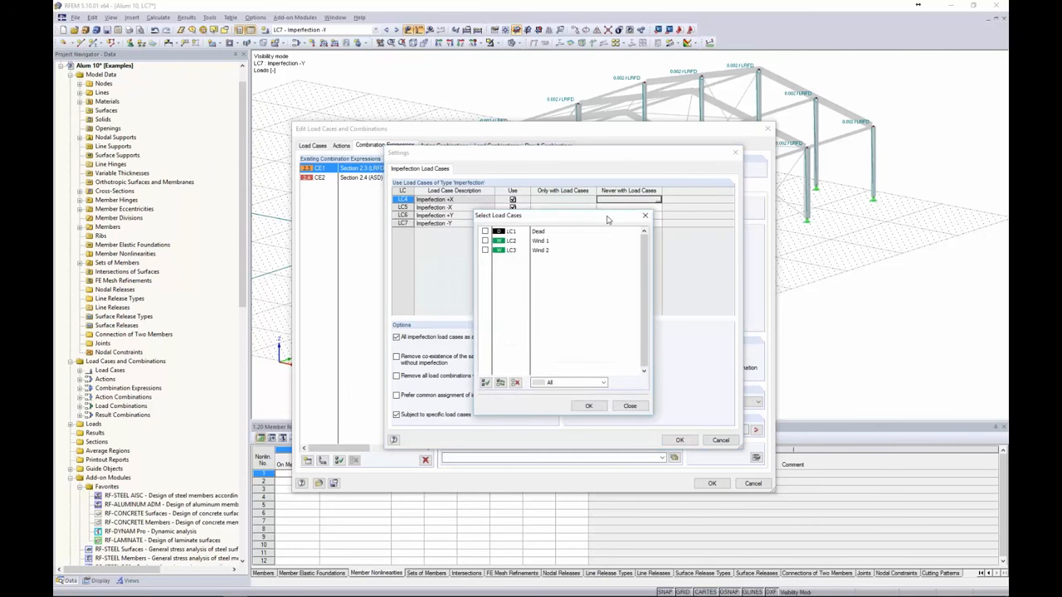
click(485, 243)
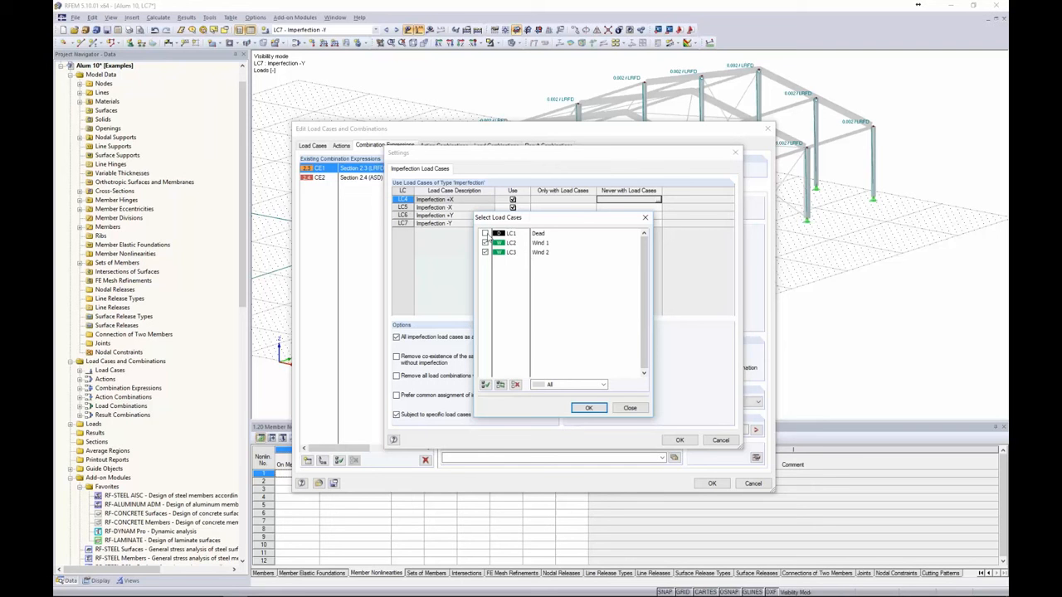
click(589, 408)
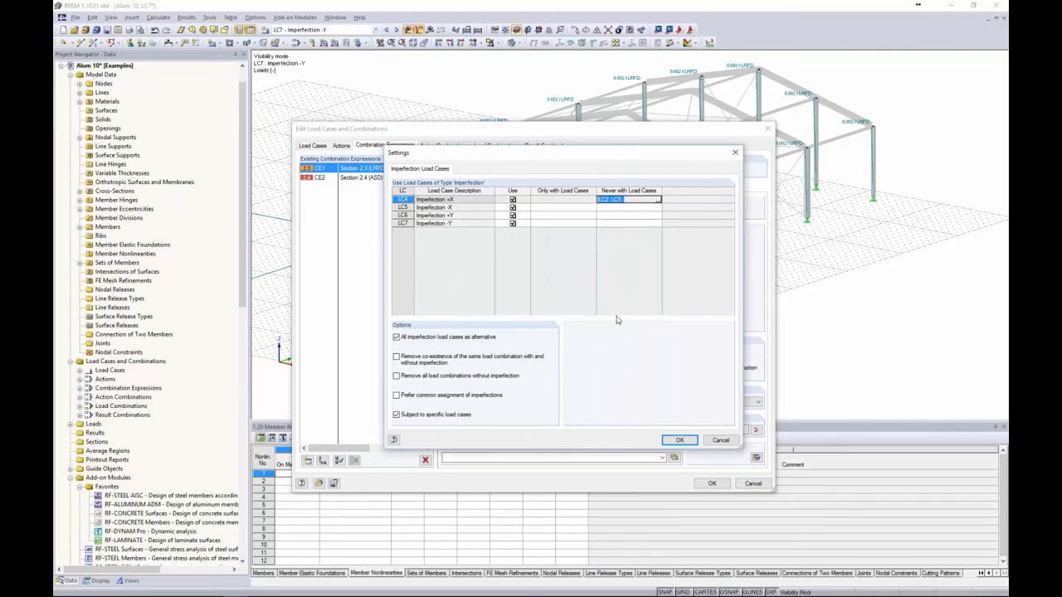
key(Down)
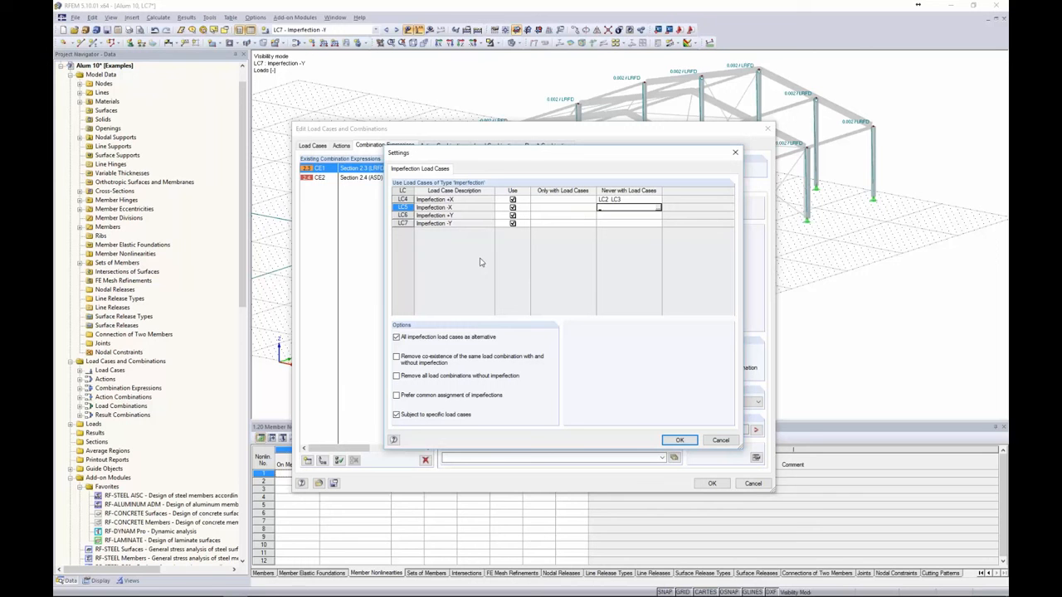
key(F8)
key(F8)
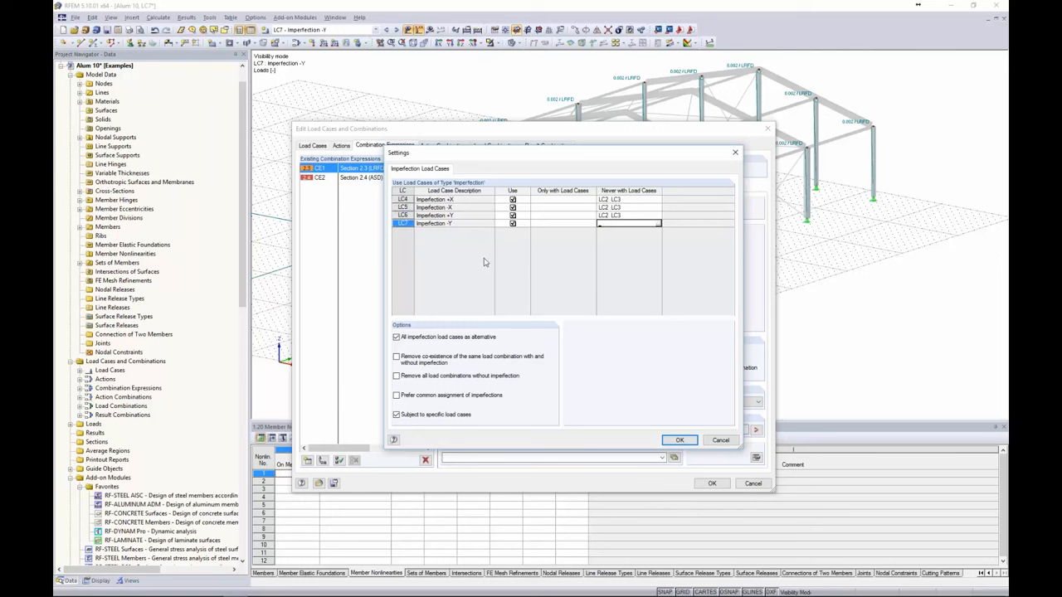
key(F8)
key(Up)
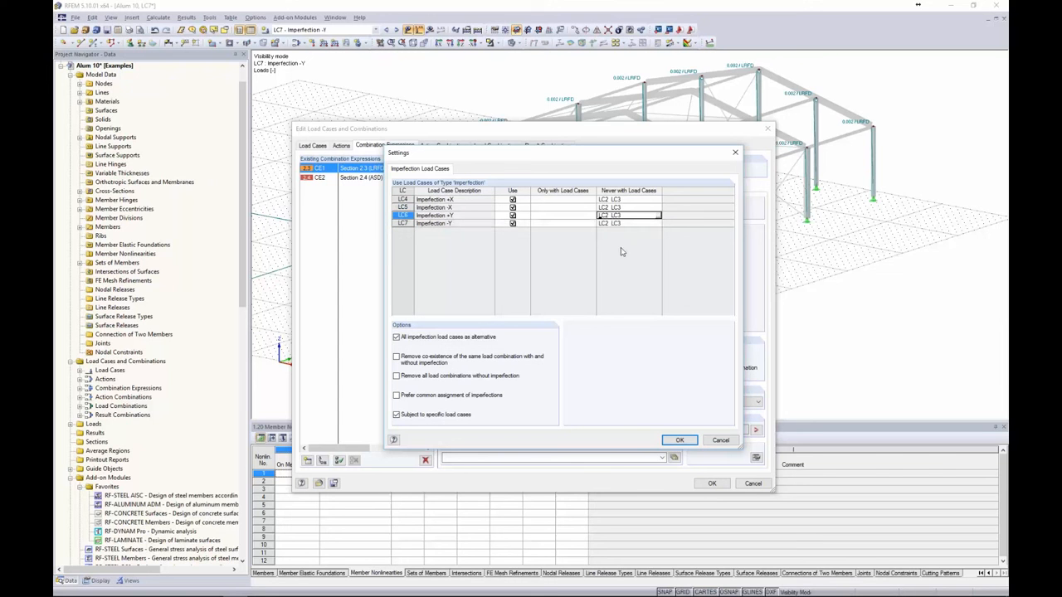
click(678, 441)
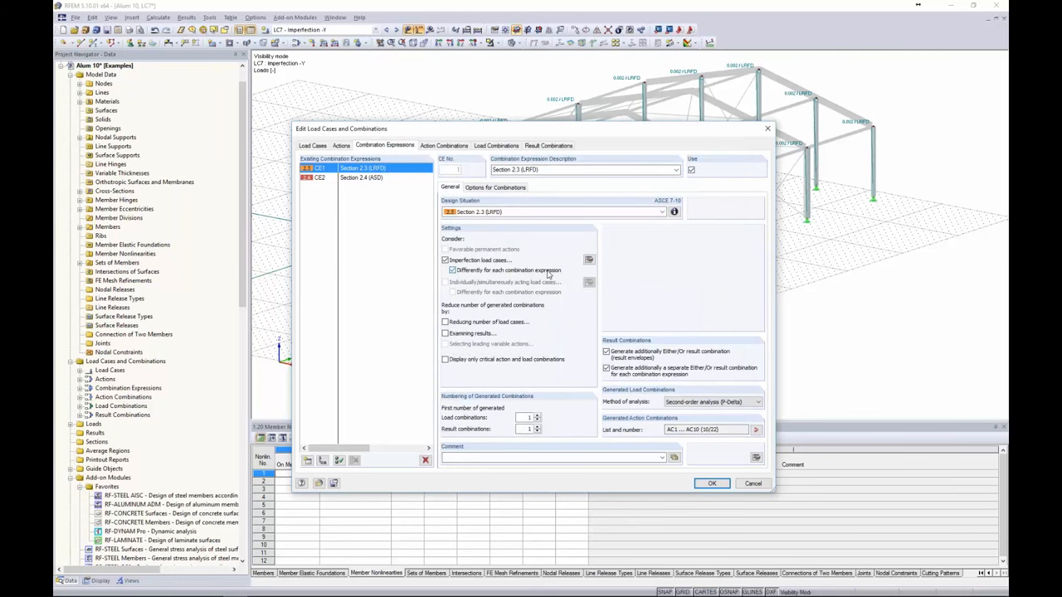
Step: Check the imperfection setting of Section 2.4 (ASD), and examine which load cases the generated load combinations CO2 to CO5 contain
click(373, 179)
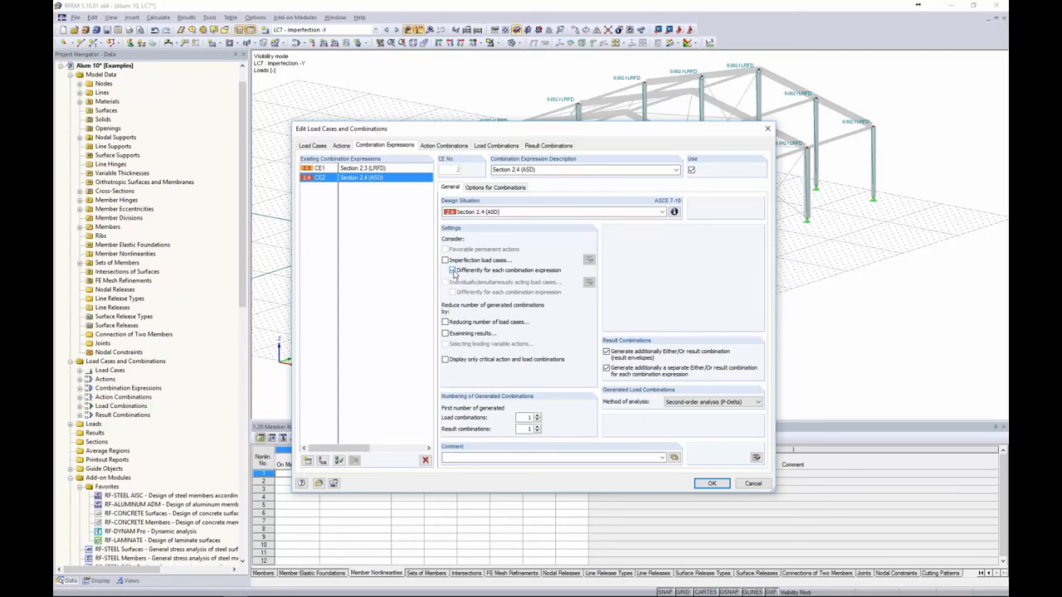
click(377, 172)
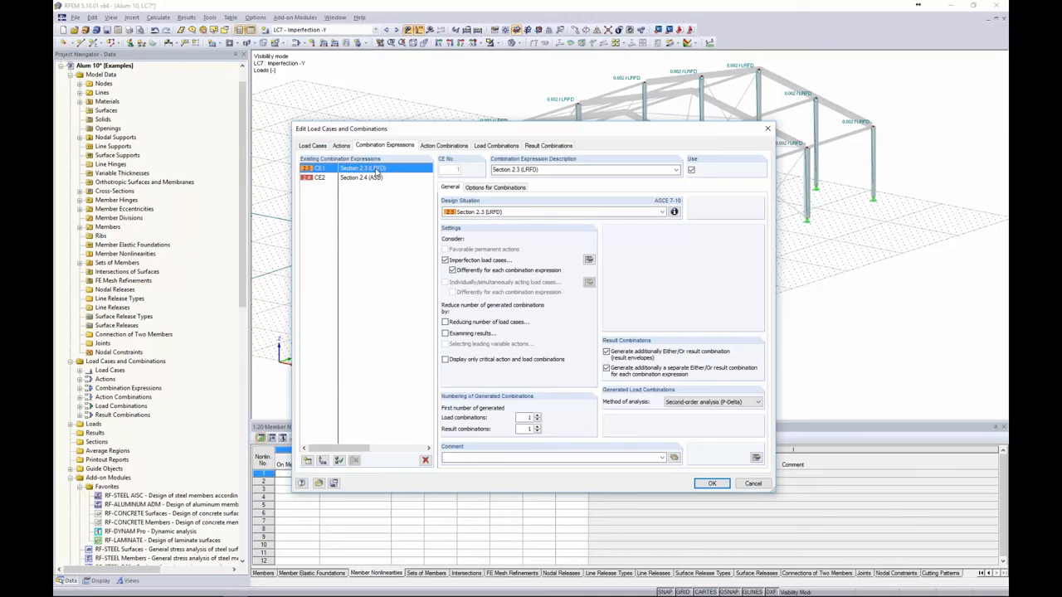
click(494, 146)
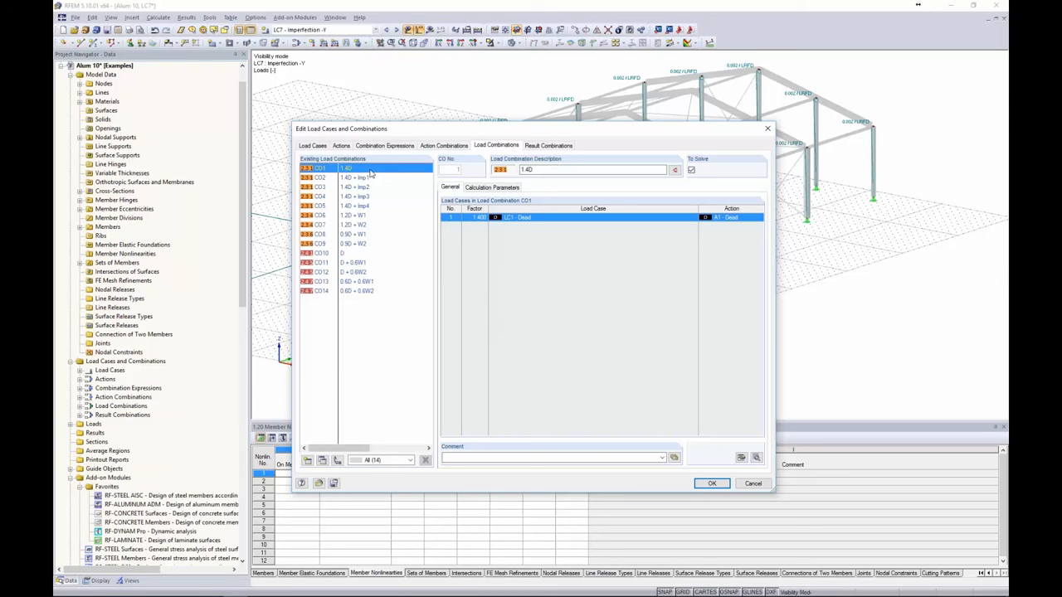
click(370, 179)
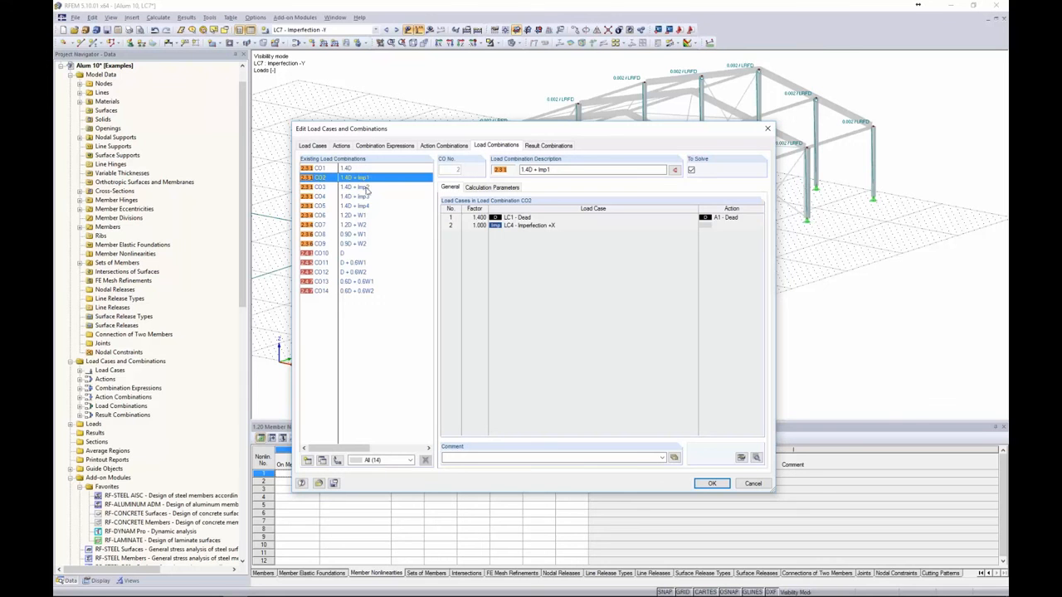
click(368, 188)
click(366, 197)
click(366, 206)
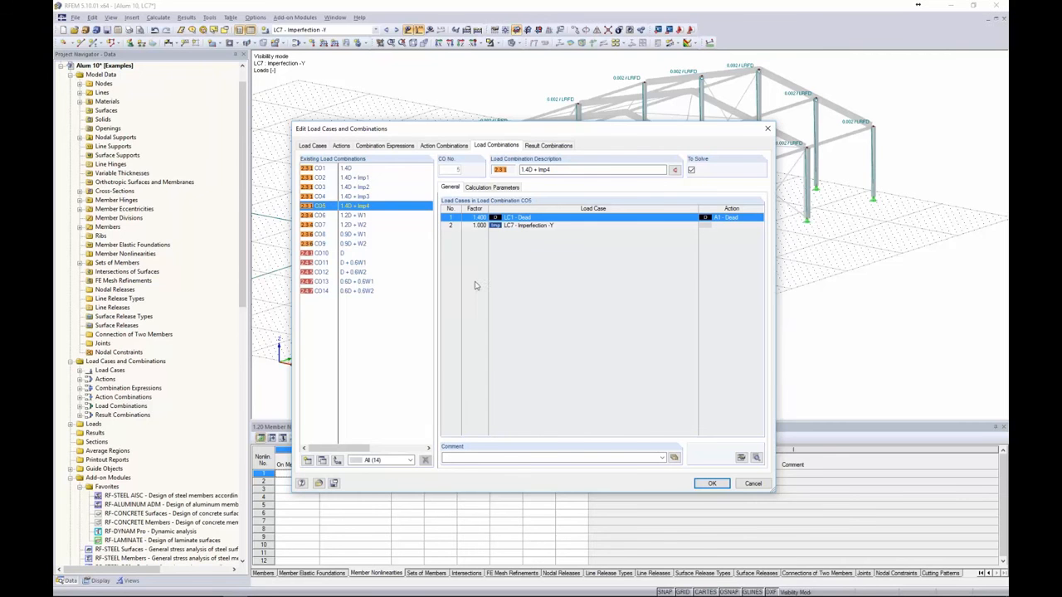
Step: Accept the load cases and combinations, and show the slide on RFEM and modified stiffness in the PowerPoint slide show
click(711, 483)
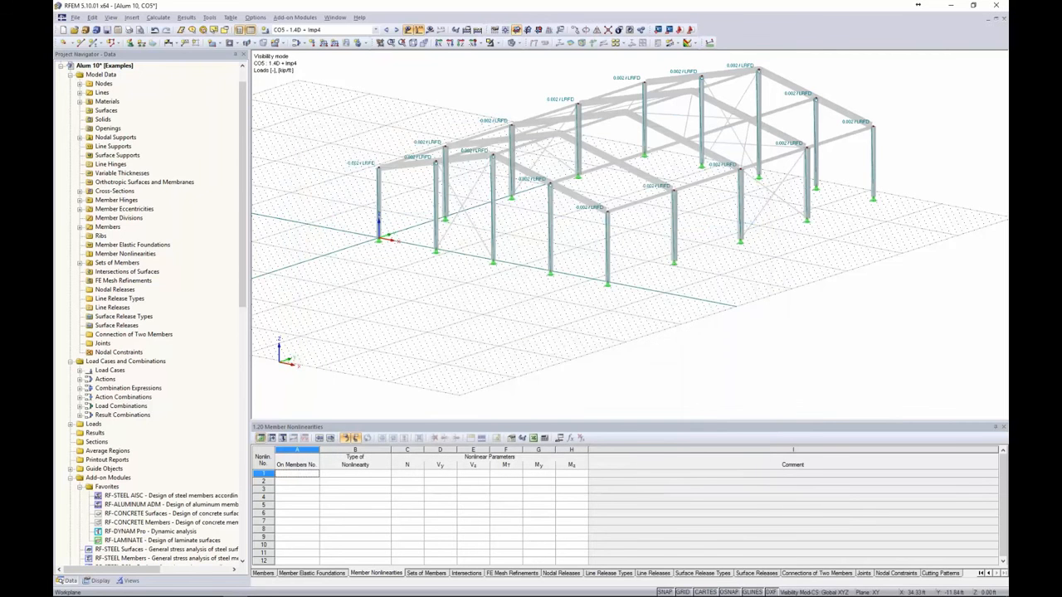
key(alt+Tab)
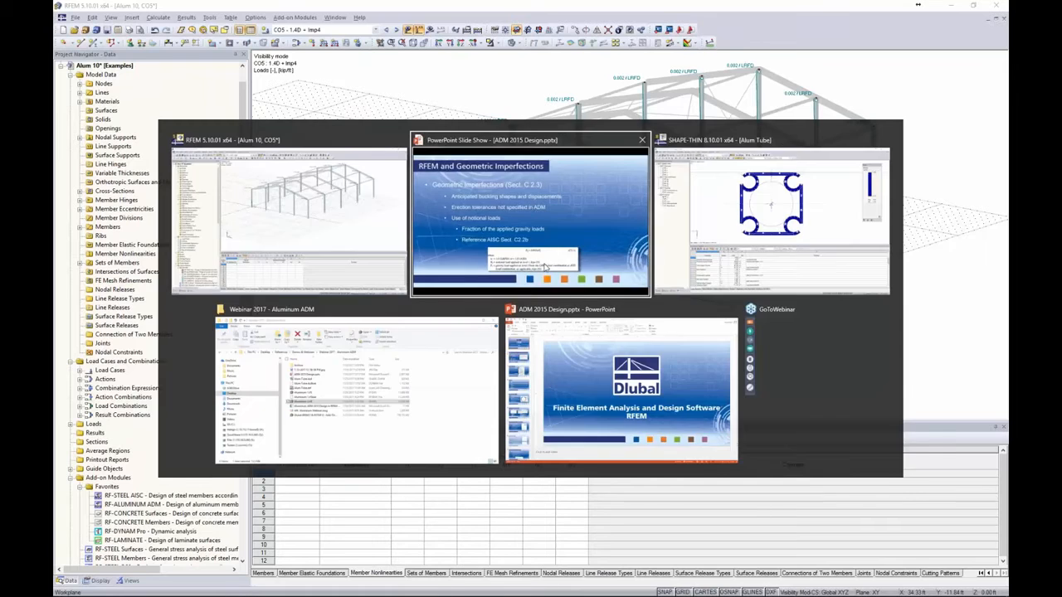
key(Right)
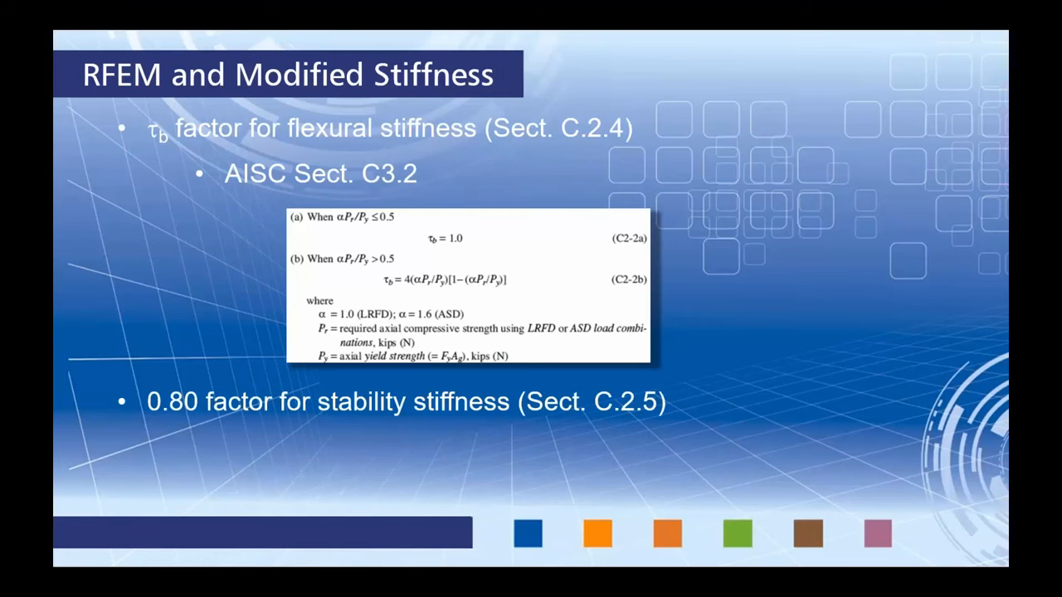
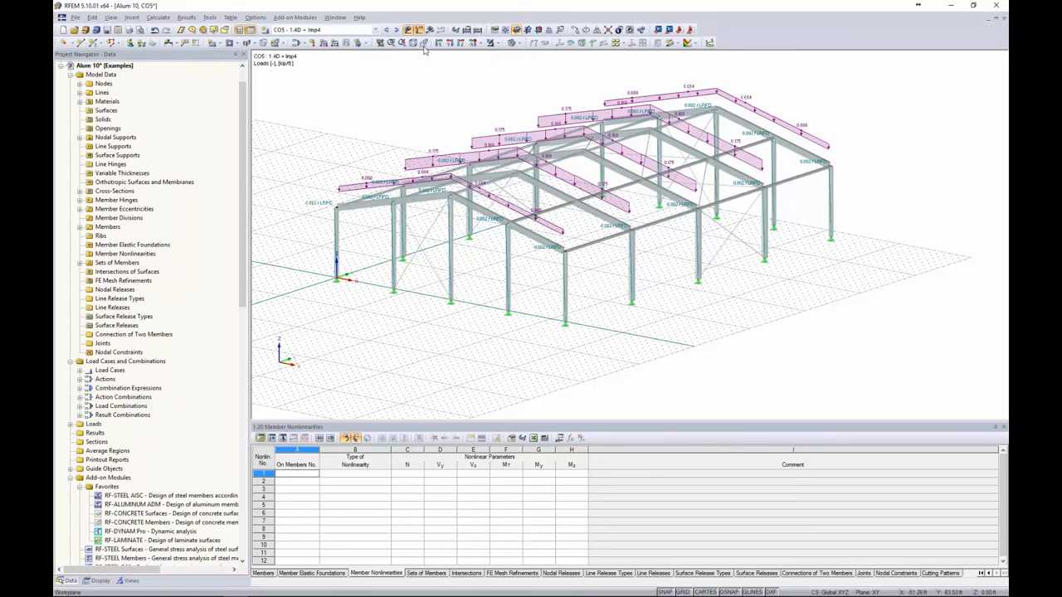
Step: Hide the loads and modify the stiffness of all members according to AISC 360-10 C2.3(2), with iterative τb and the LRFD design method
click(418, 29)
drag(892, 348, 308, 73)
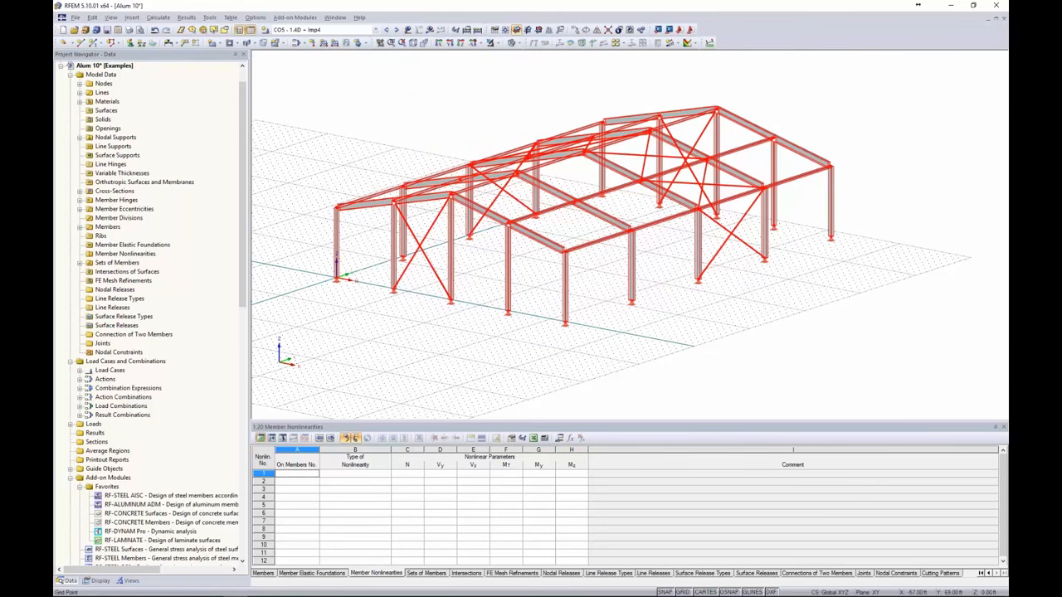
right_click(610, 220)
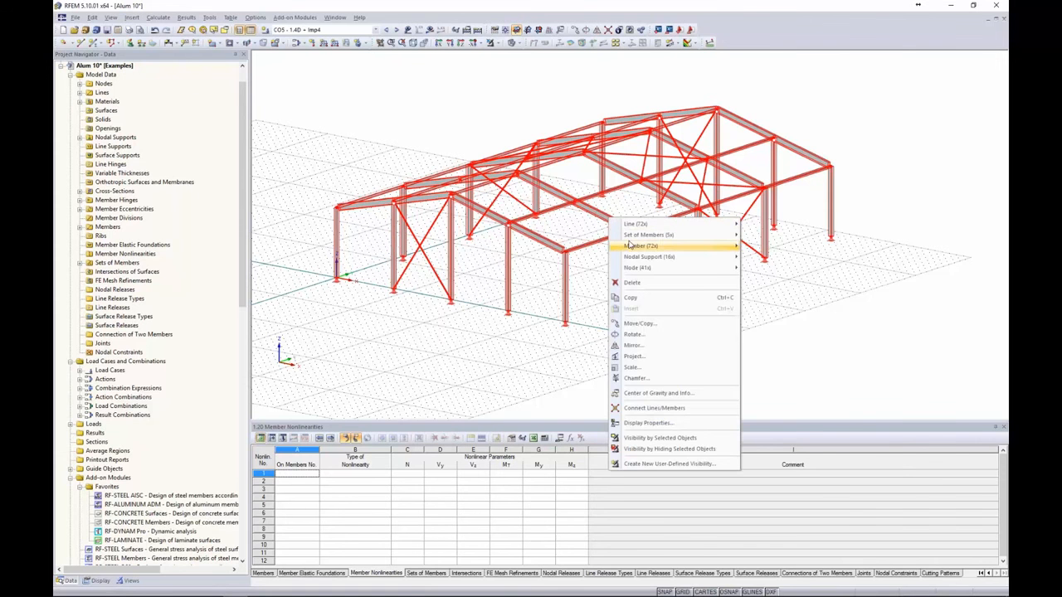
mouse_move(633, 247)
click(757, 247)
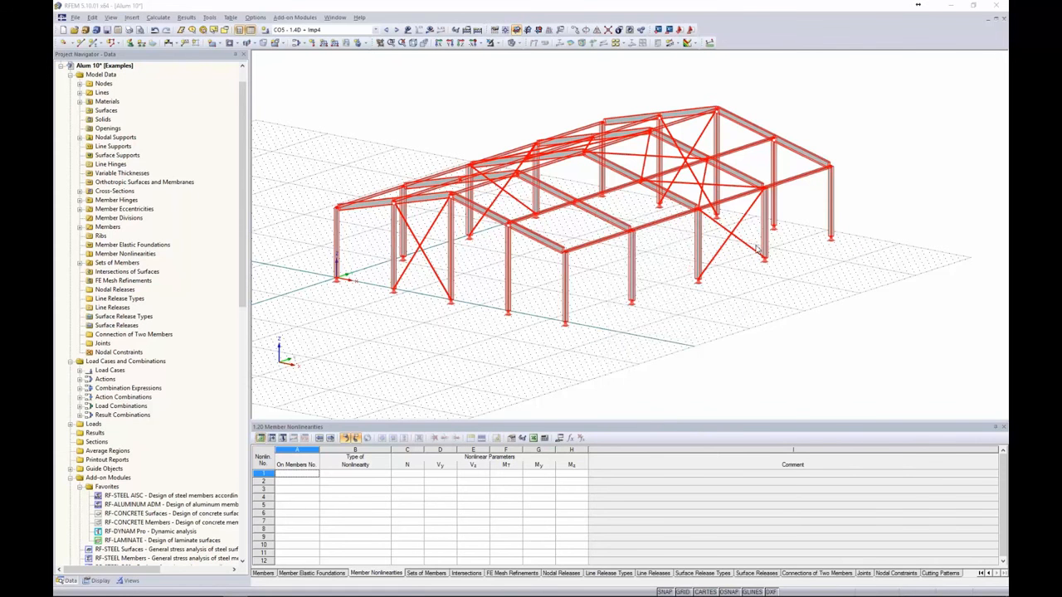
click(501, 190)
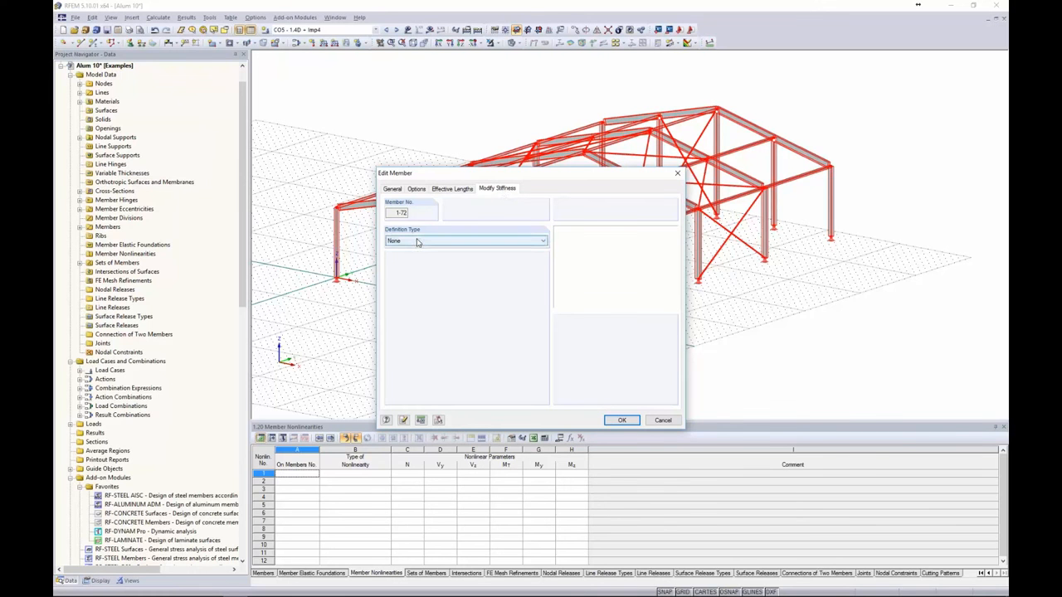
click(418, 241)
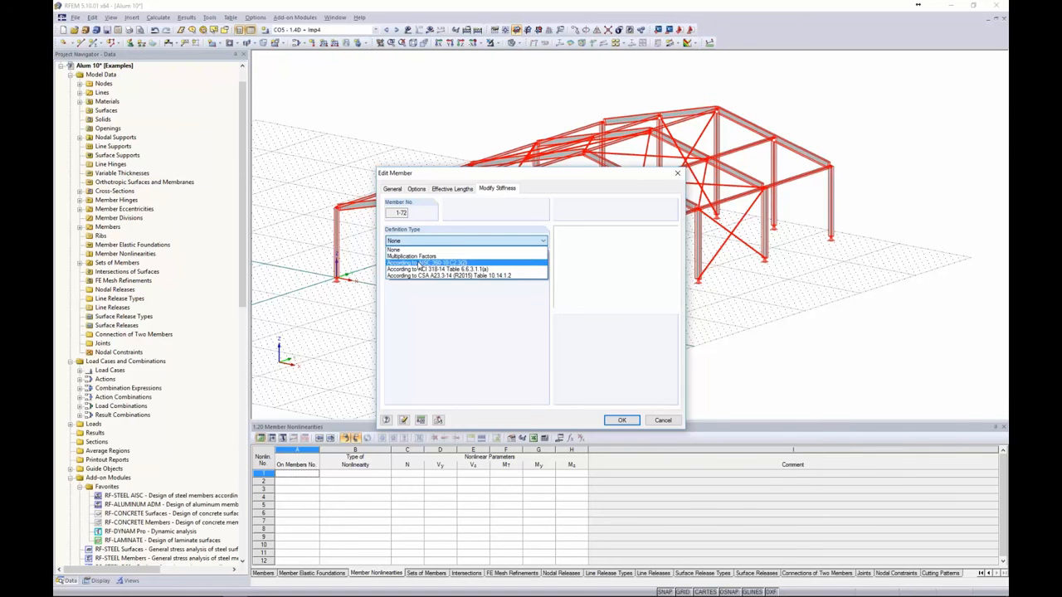
click(420, 263)
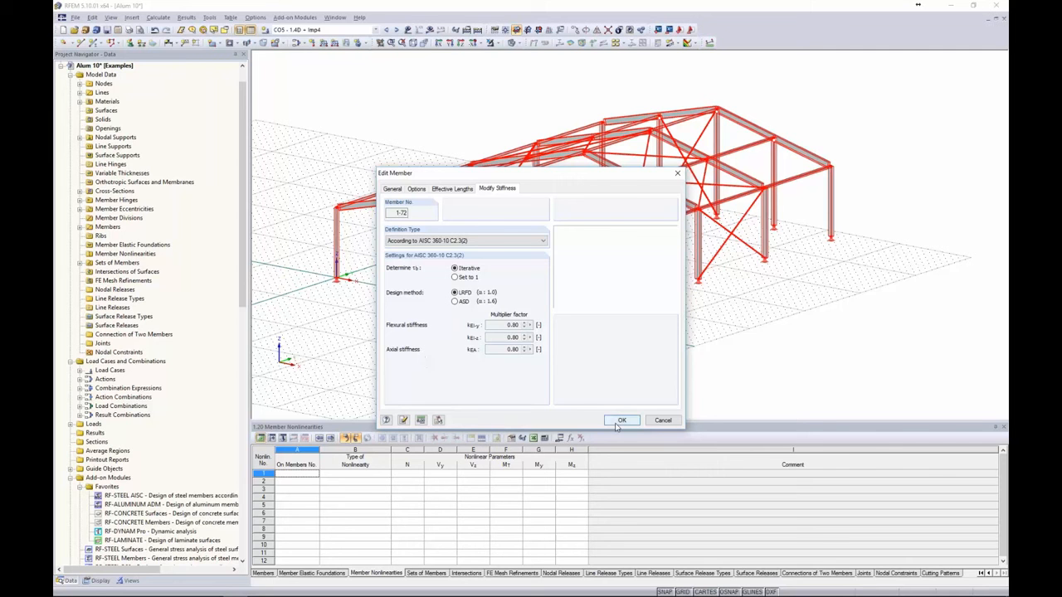
key(Return)
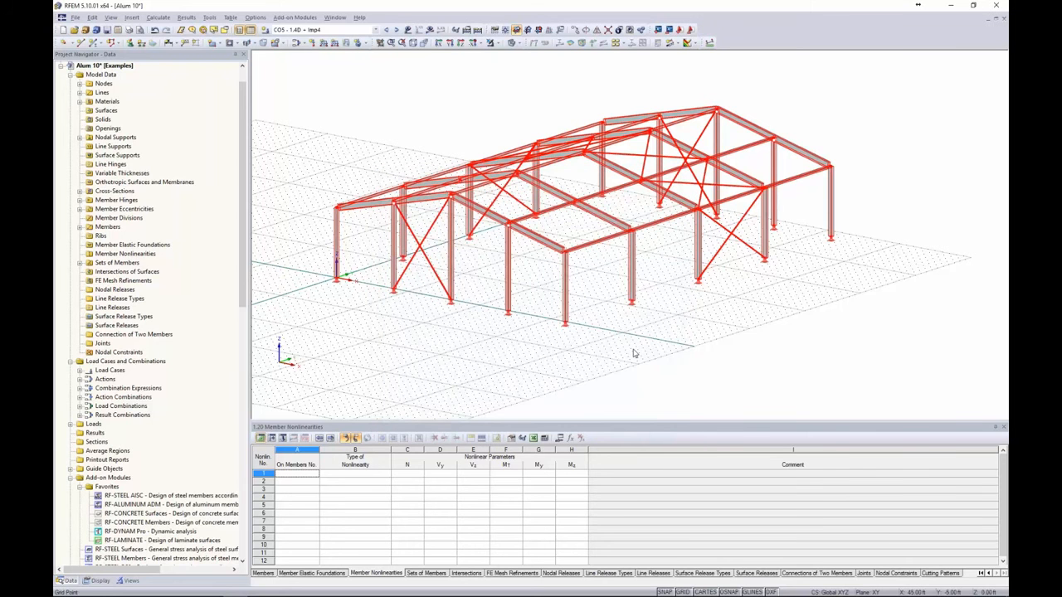
click(634, 350)
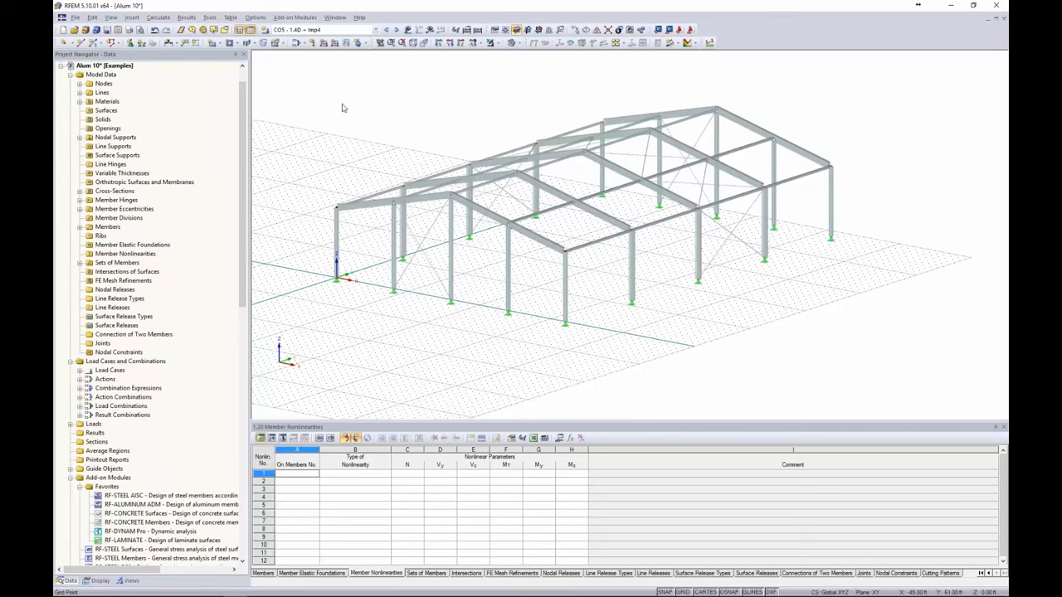
Step: Save the model and calculate all load cases and combinations
key(ctrl+s)
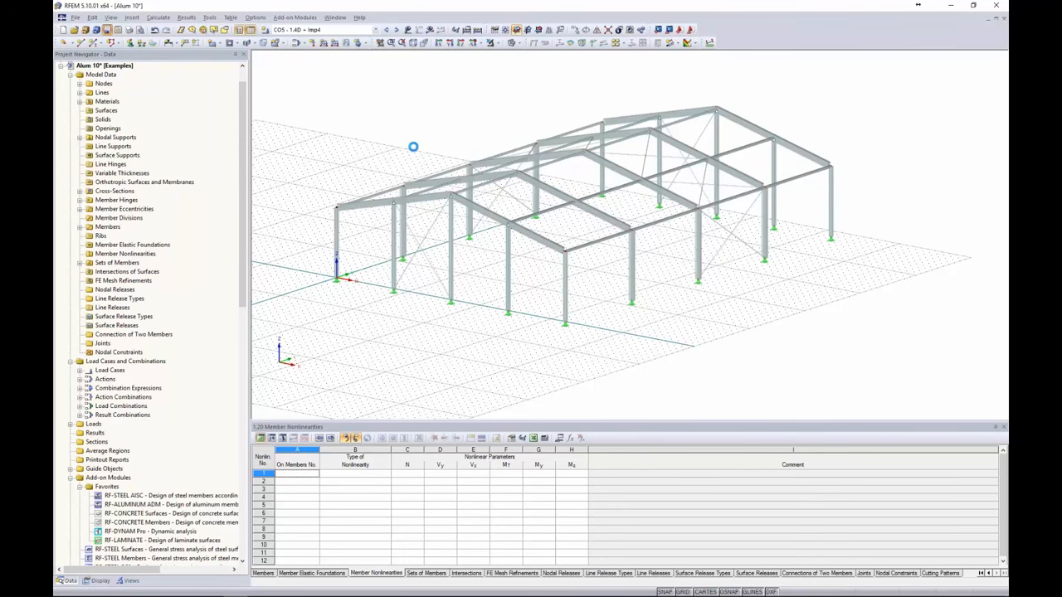
click(158, 17)
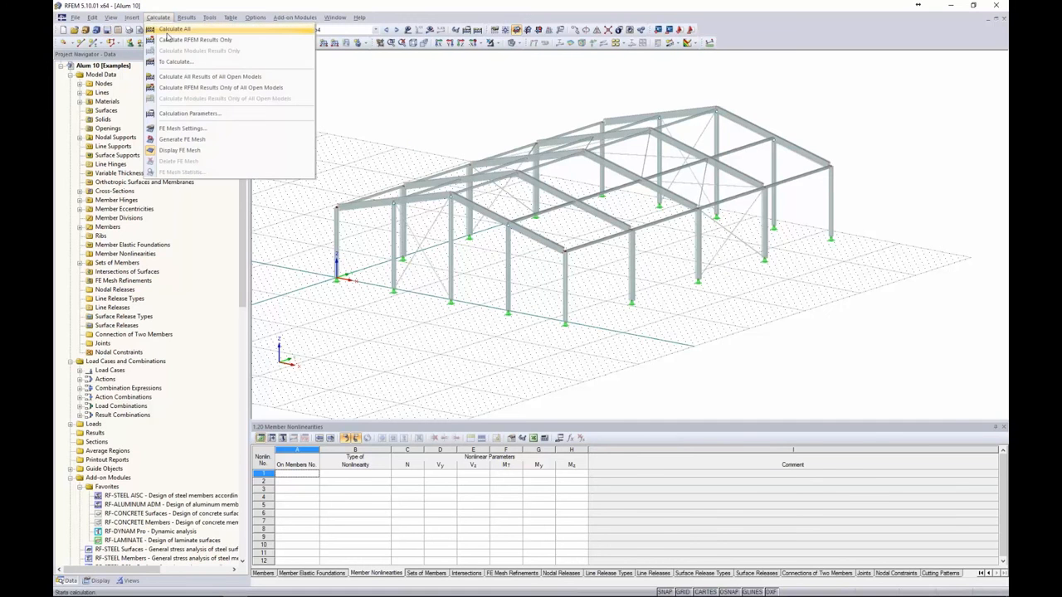
click(170, 30)
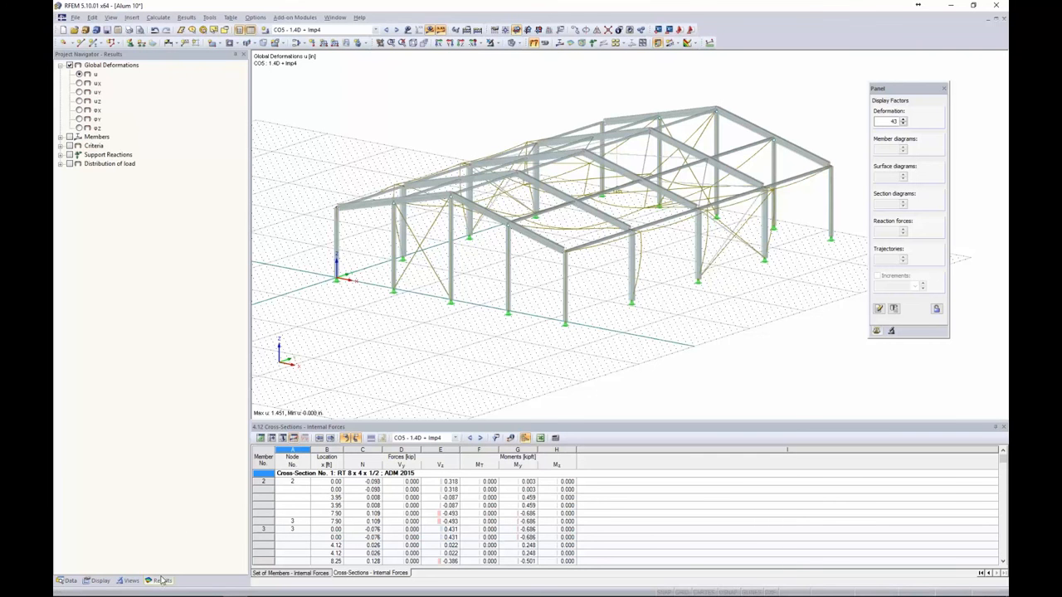
Step: Examine the frame's global deformations for load combinations CO6, CO7 and CO8
ctrl+middle_drag(462, 124, 453, 127)
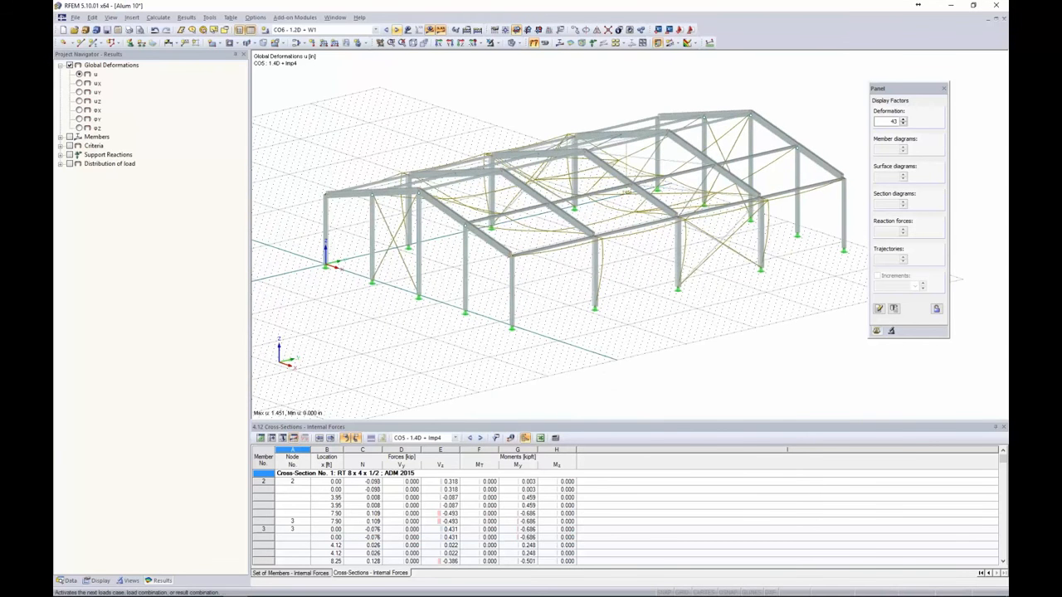
click(397, 30)
click(397, 29)
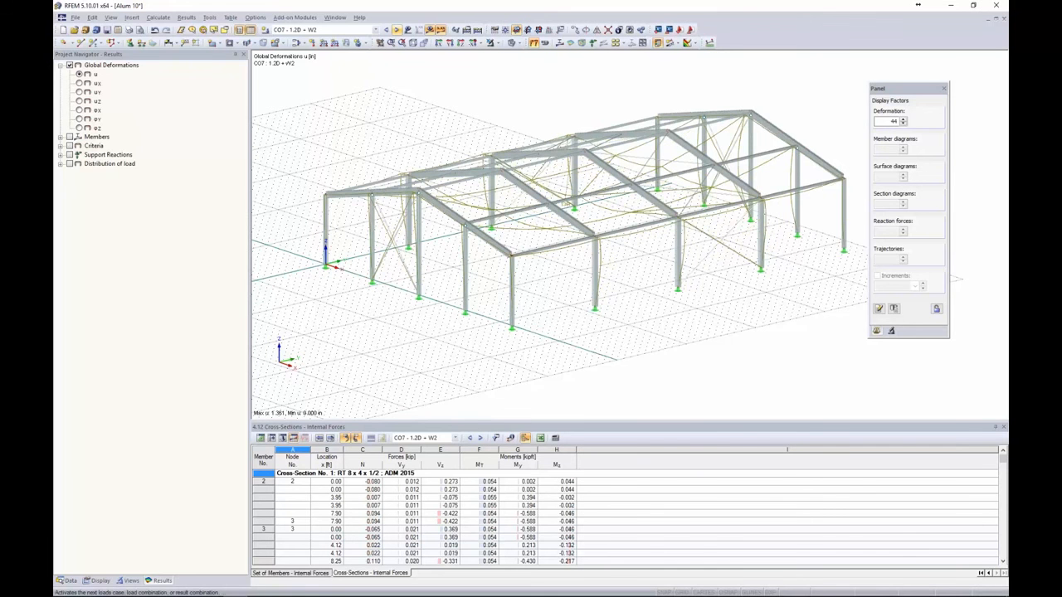
click(397, 30)
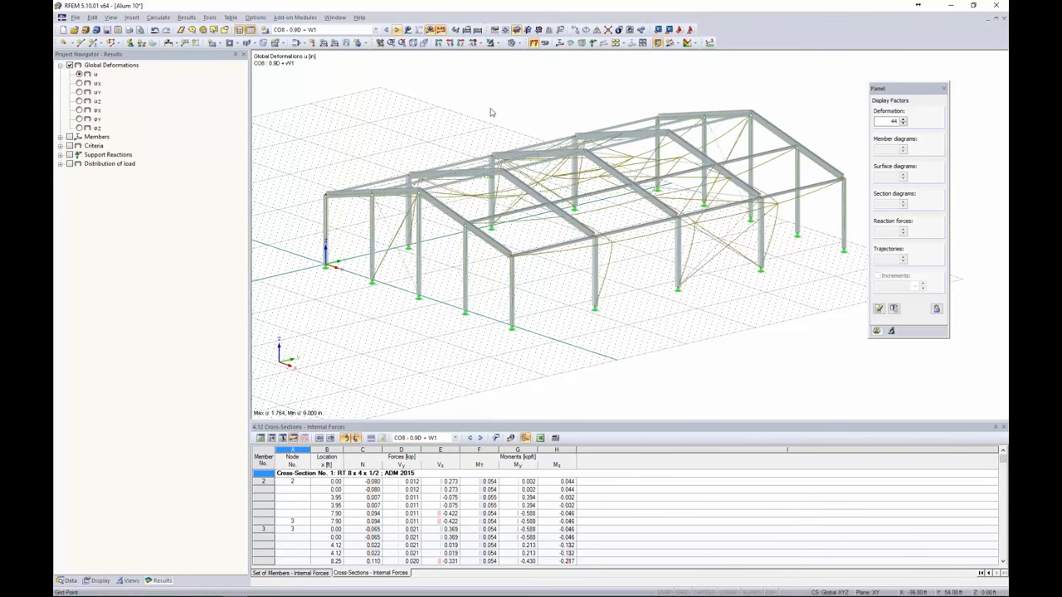
middle_drag(490, 109, 512, 129)
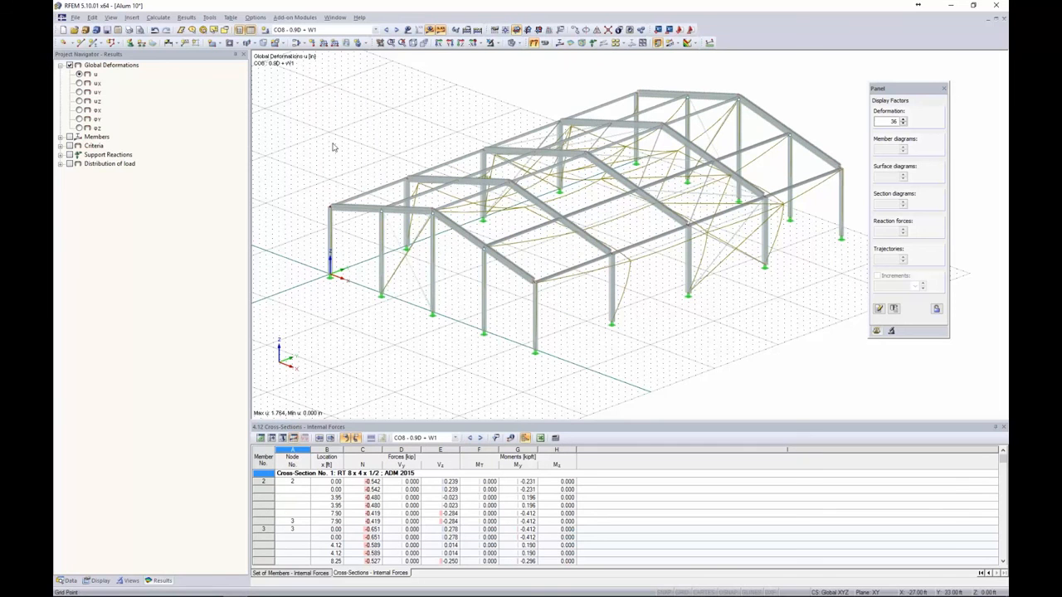
Step: Display the members' axial forces N instead of the global deformations, and isolate the second frame by visibility of selected objects
click(59, 138)
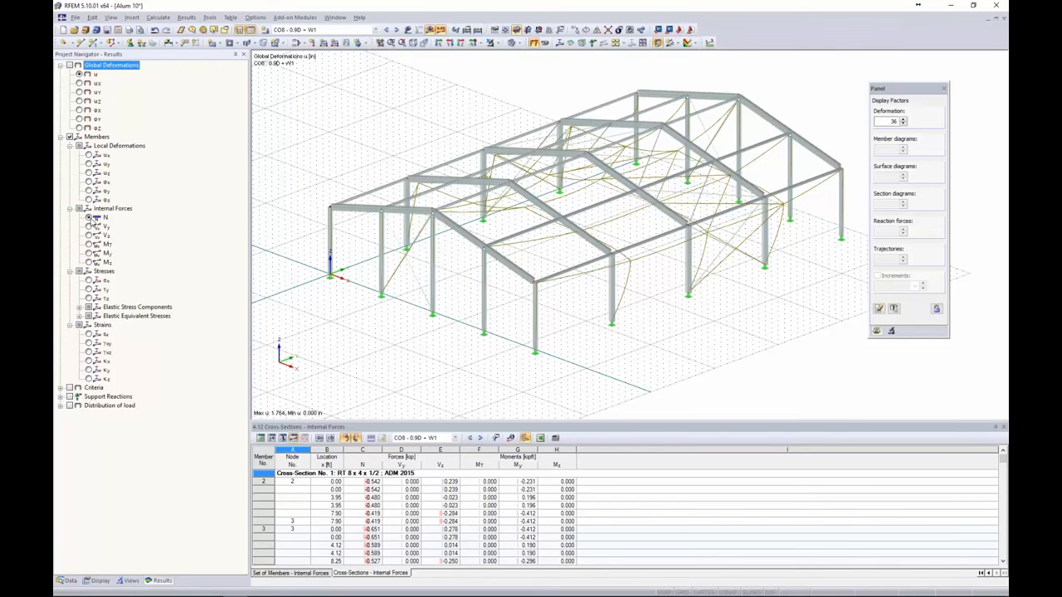
click(89, 217)
ctrl+middle_drag(471, 124, 439, 190)
click(480, 240)
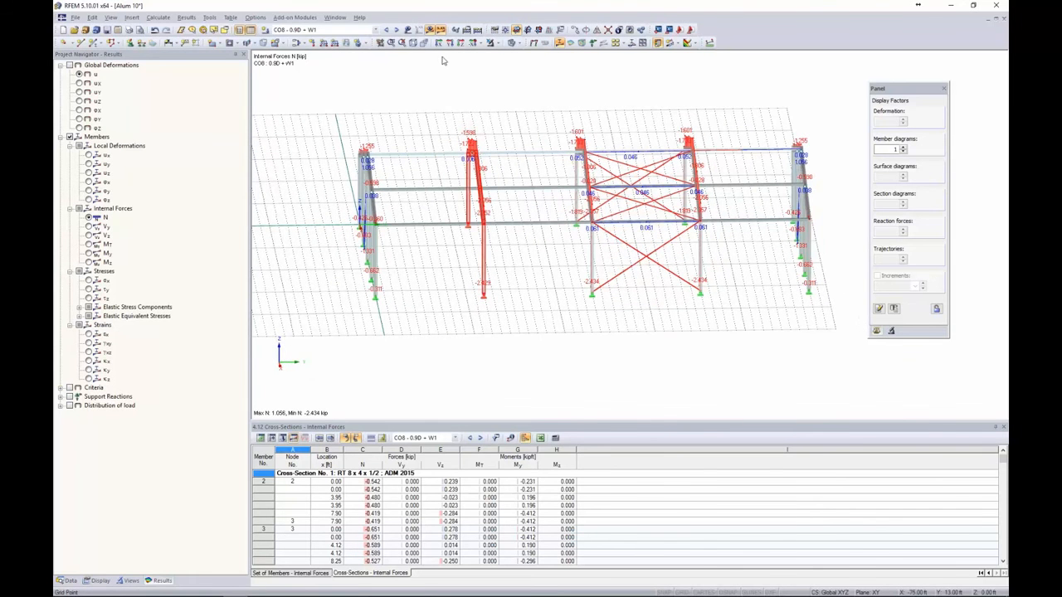
click(491, 43)
click(498, 54)
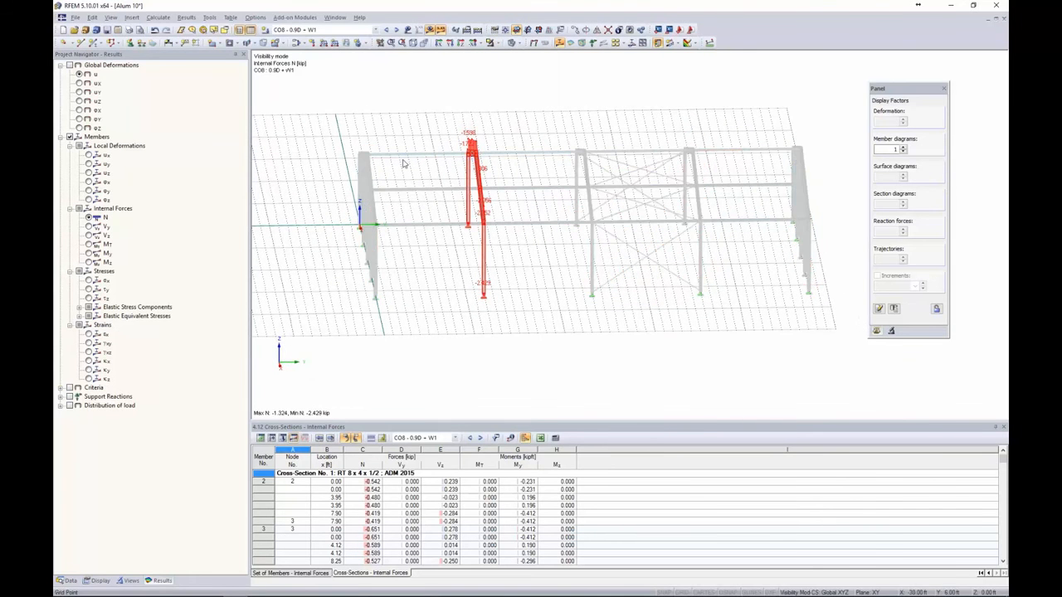
ctrl+middle_drag(405, 165, 477, 228)
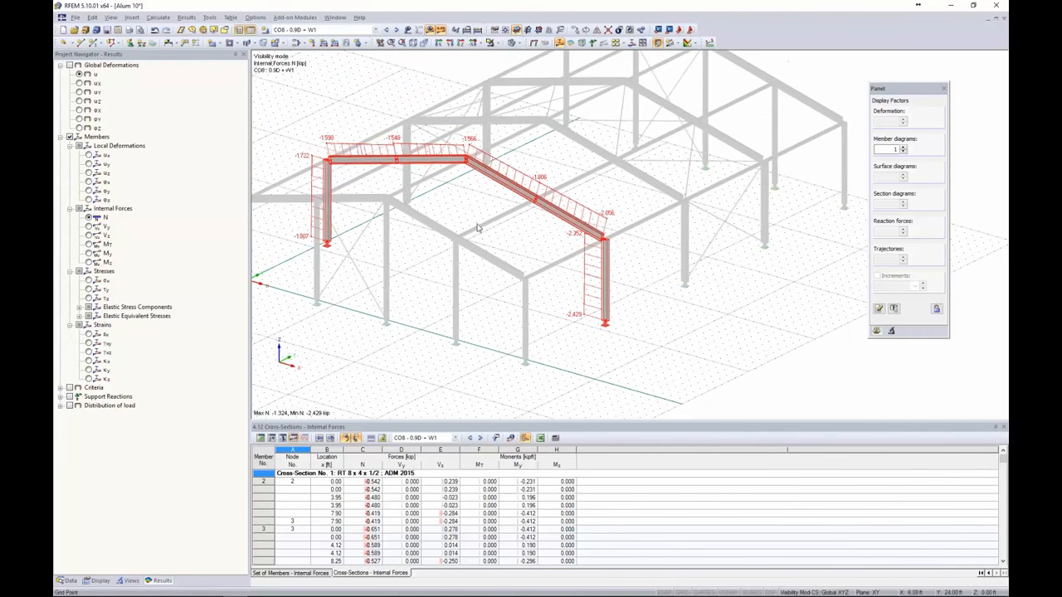
Step: Show the isolated frame's shear forces Vz, followed by its moments My with a member diagram factor of 1.5
click(88, 235)
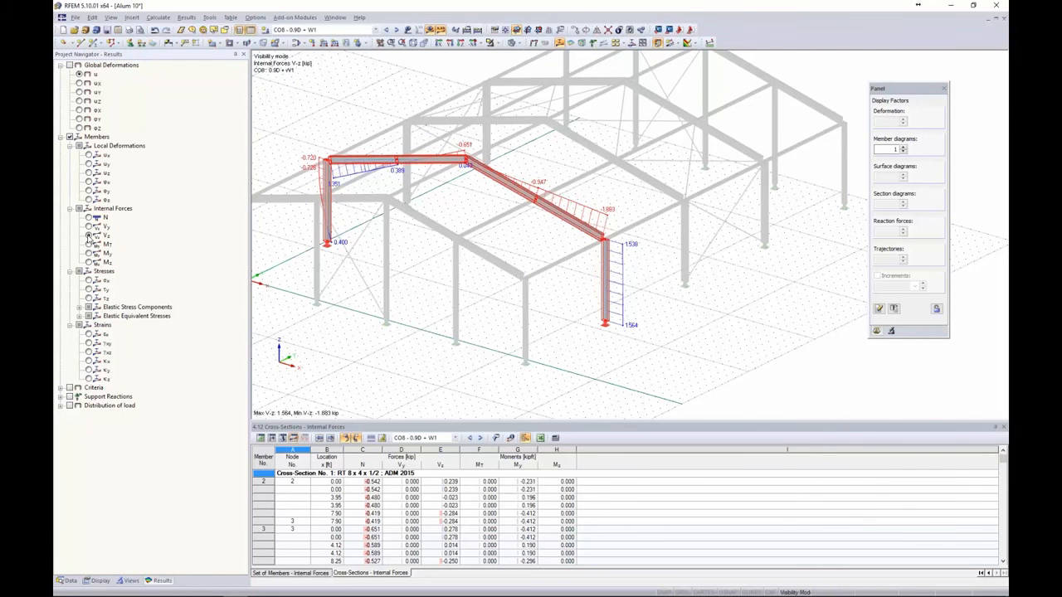
click(88, 253)
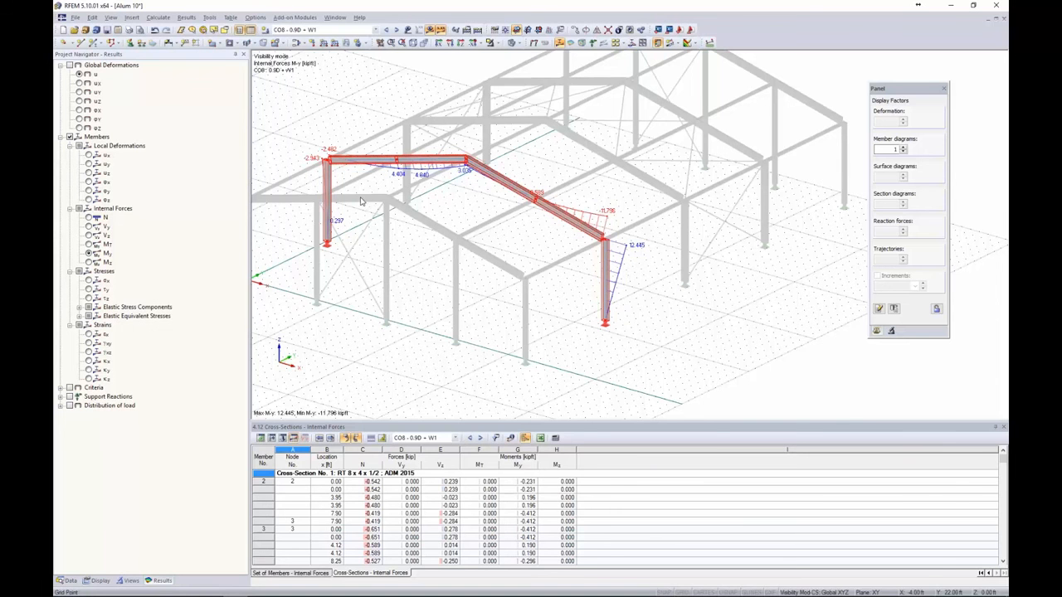
click(904, 147)
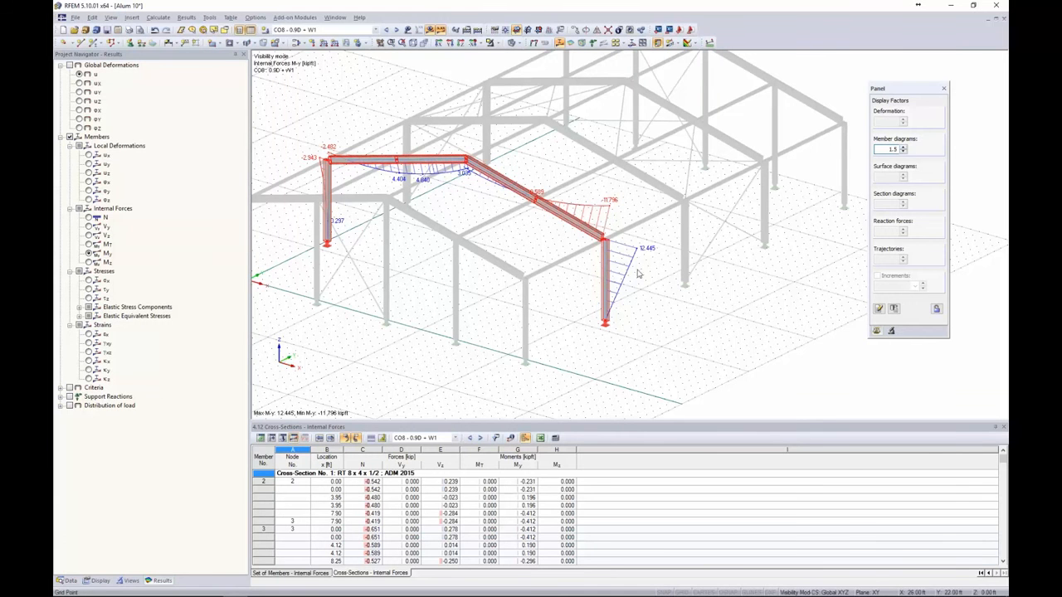
Step: Examine the result diagrams of column member 15, including axial force N, through load combinations CO8 to CO11
right_click(604, 272)
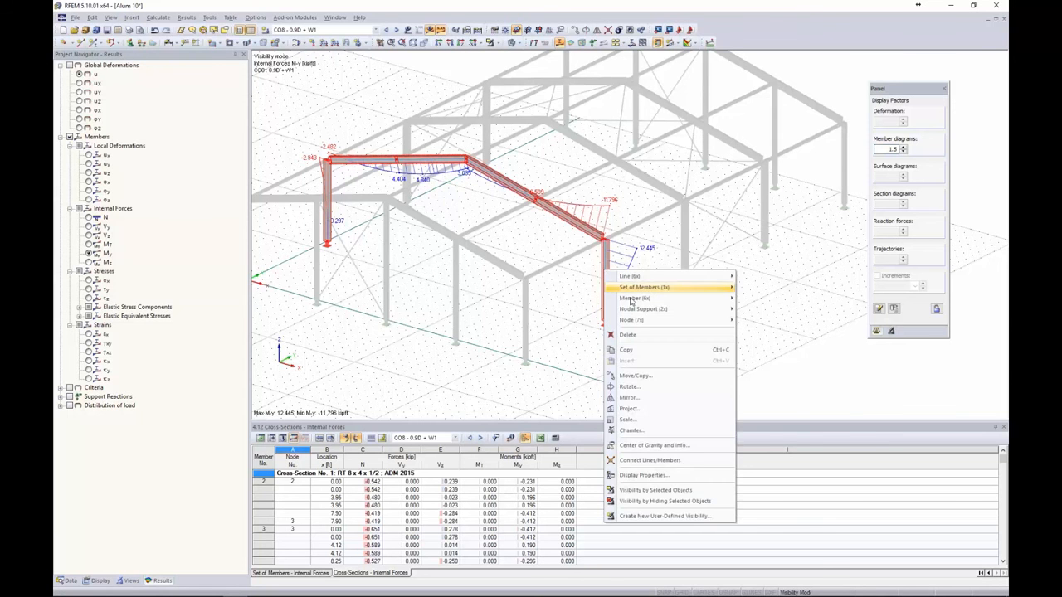
click(599, 352)
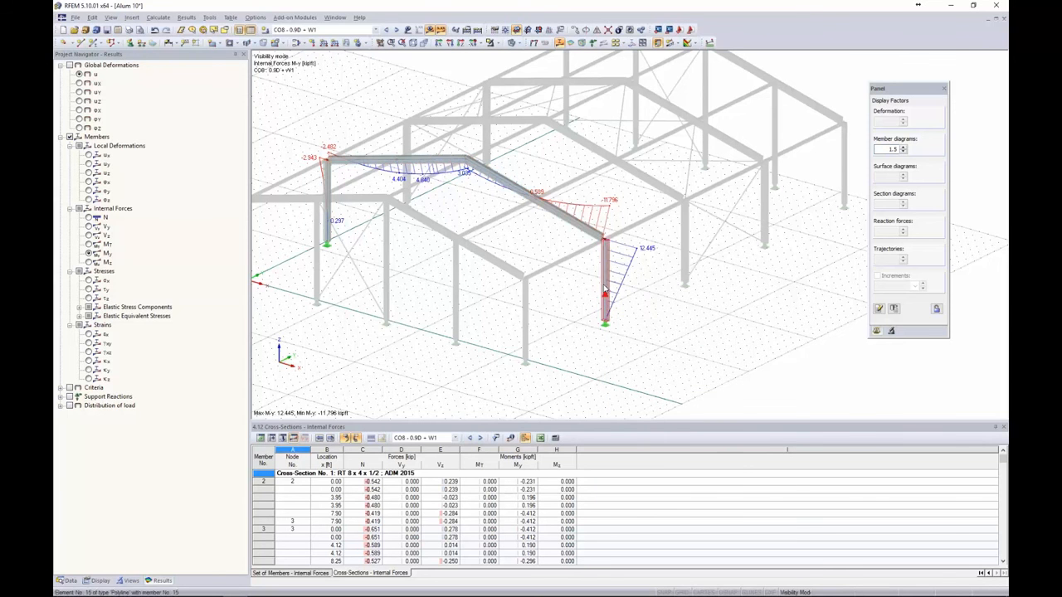
right_click(603, 285)
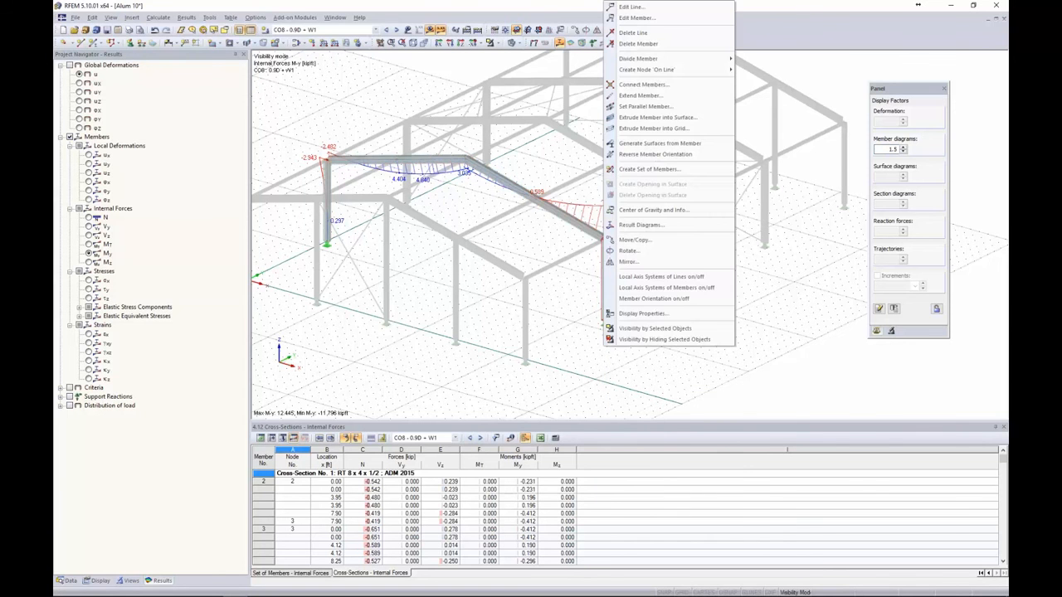
click(626, 225)
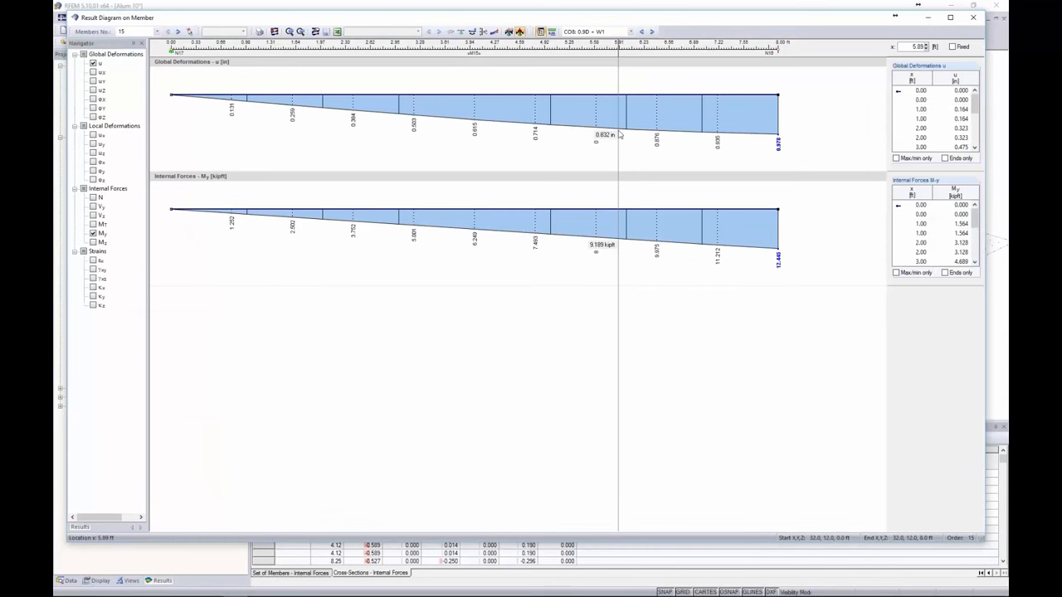
click(96, 198)
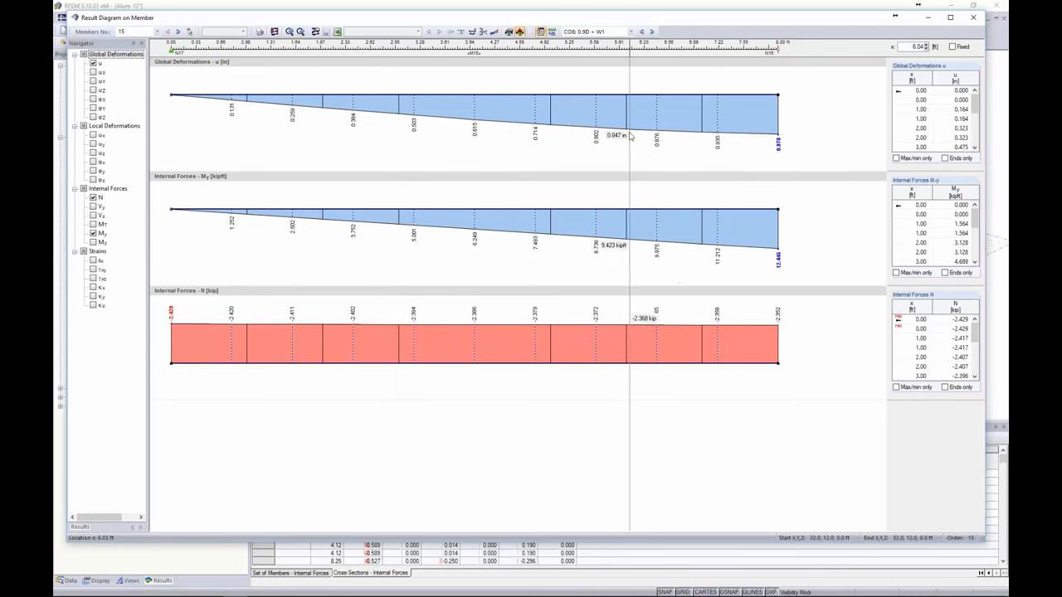
click(652, 32)
click(652, 31)
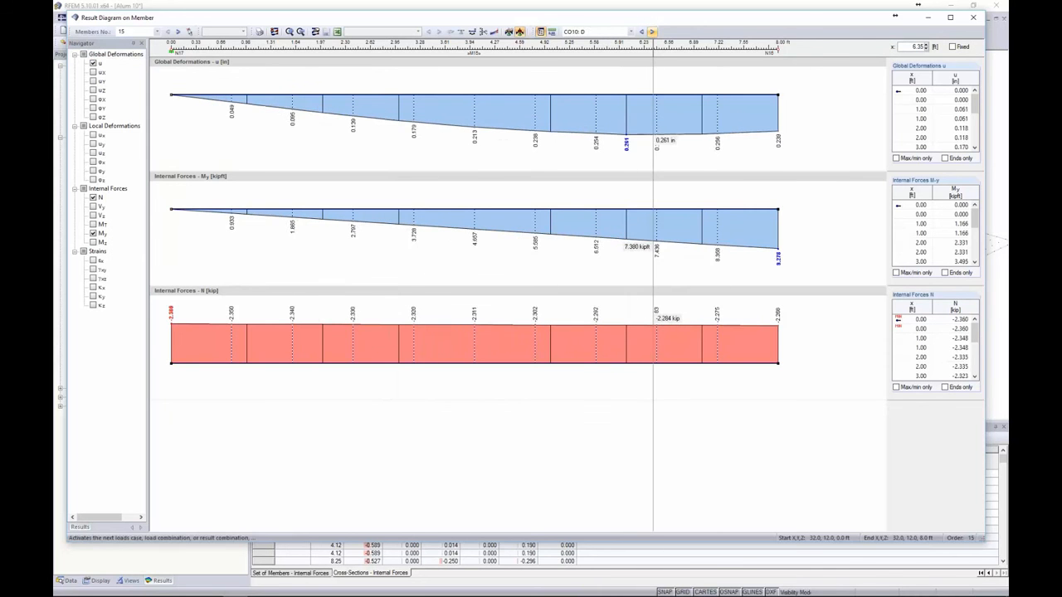
click(652, 31)
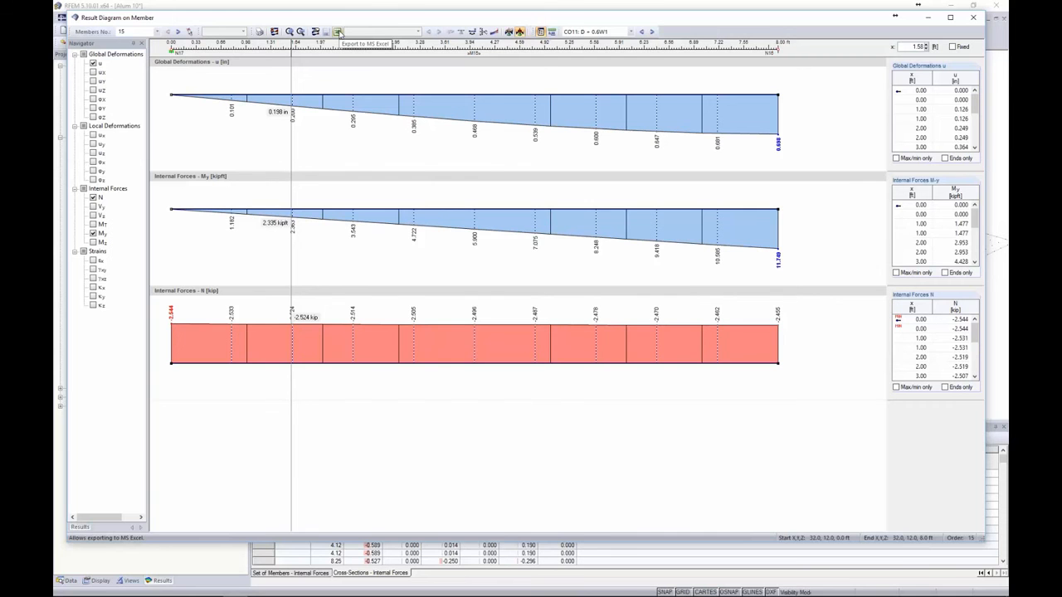
click(973, 17)
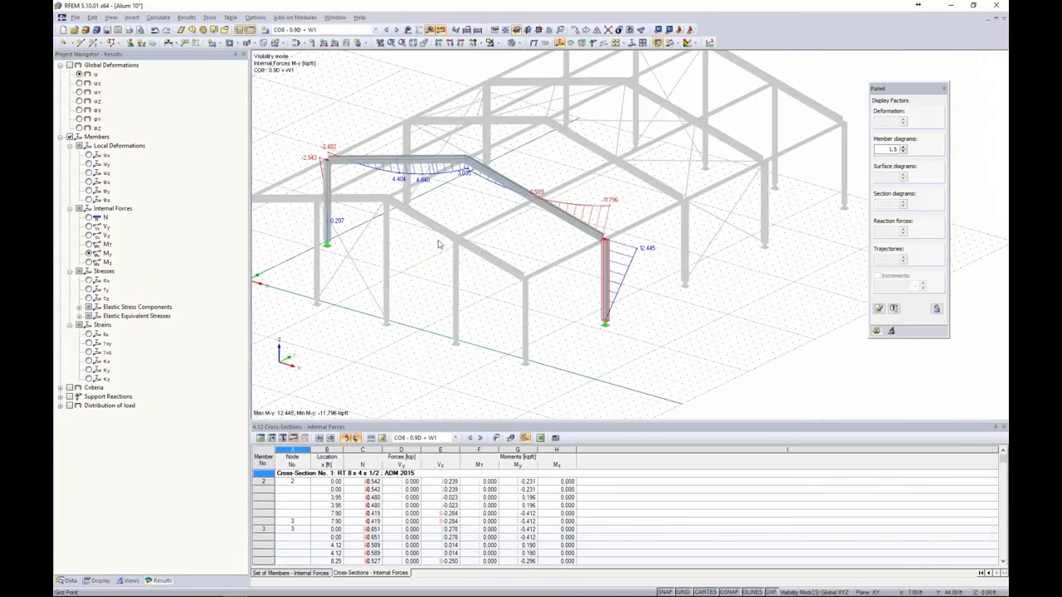
Step: Display the nodal support reactions of the isolated frame together with its moment diagram
click(61, 398)
click(71, 397)
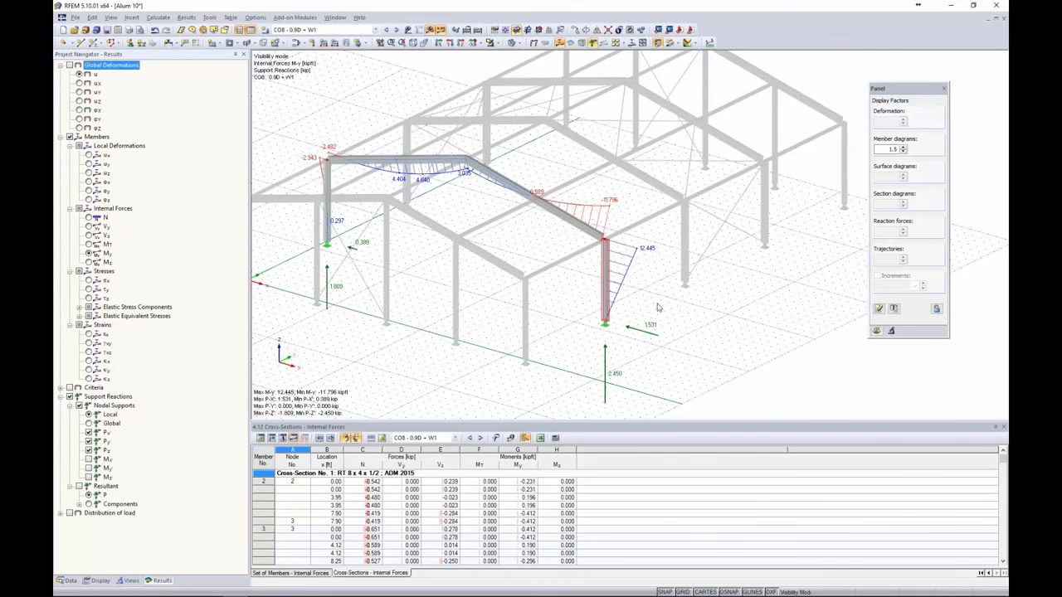
Step: Hide the calculation results and cancel the visibility mode so that the entire frame structure is displayed
ctrl+middle_drag(644, 312, 680, 273)
middle_drag(388, 338, 435, 331)
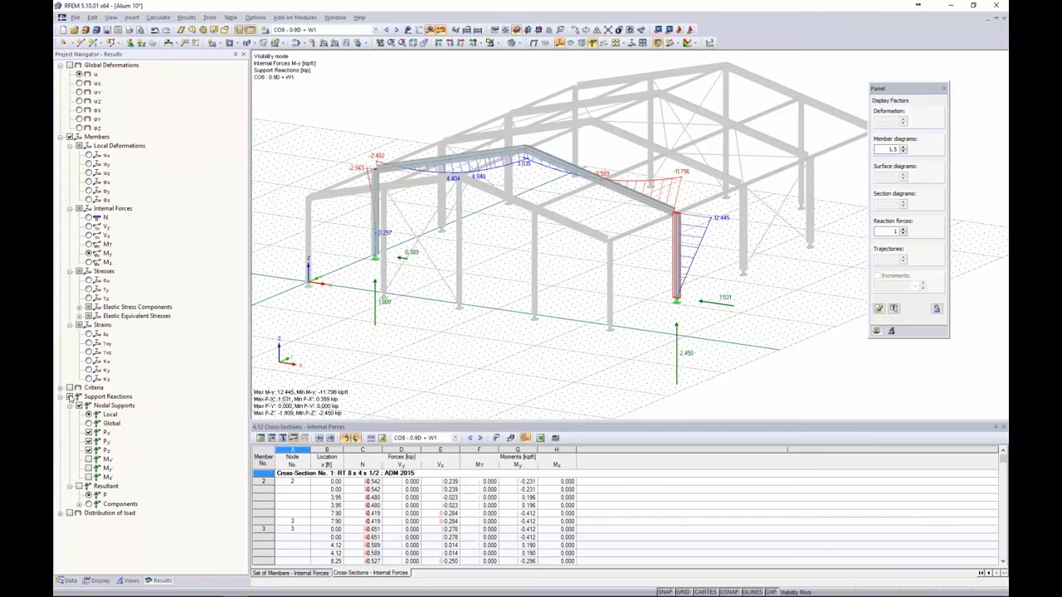
click(69, 580)
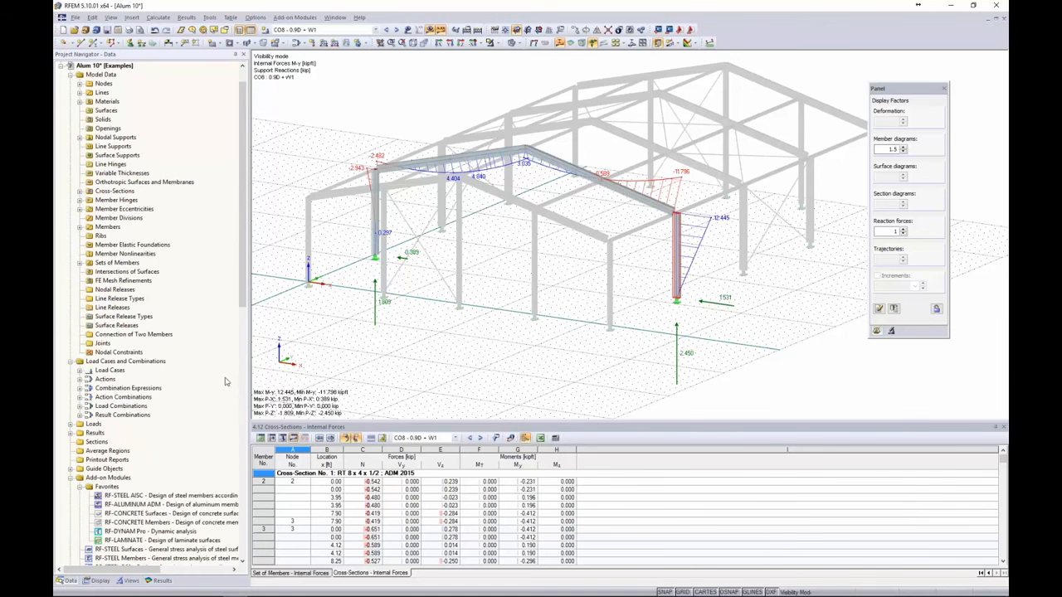
scroll(177, 383, down, 3)
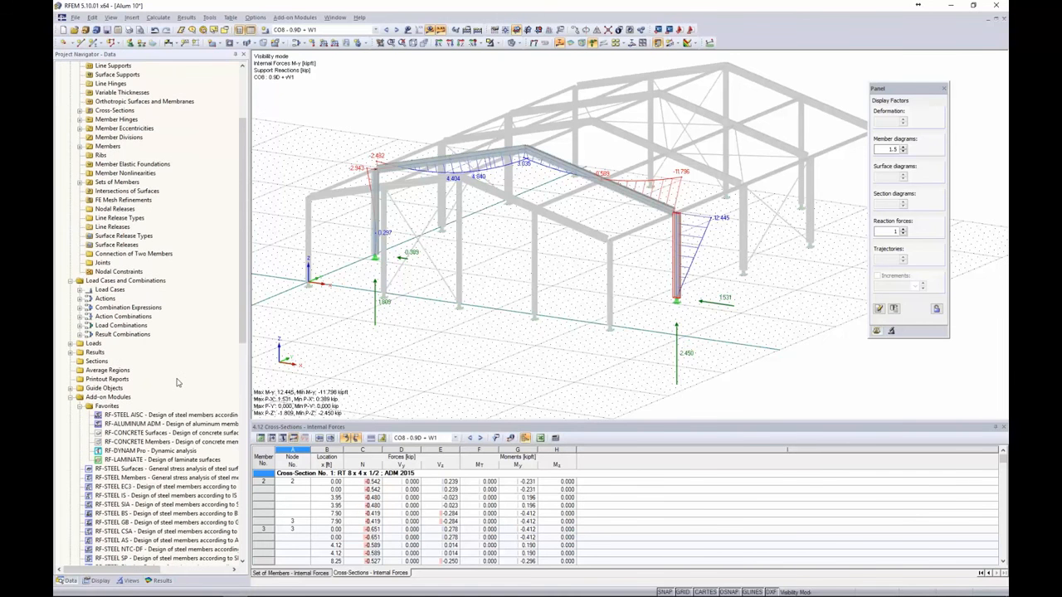
click(430, 30)
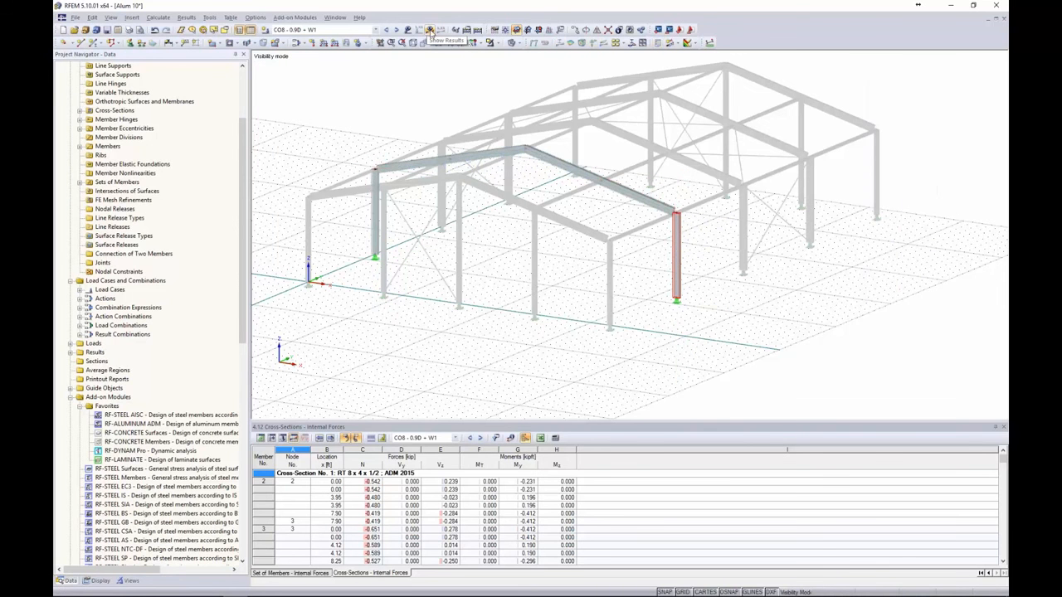
click(490, 42)
click(518, 129)
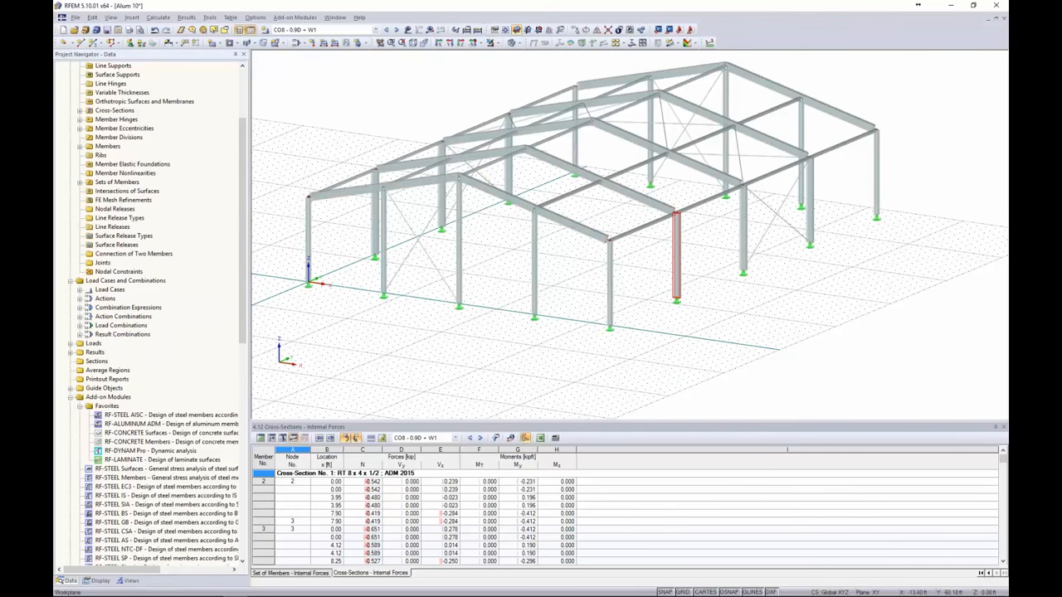
scroll(535, 195, down, 1)
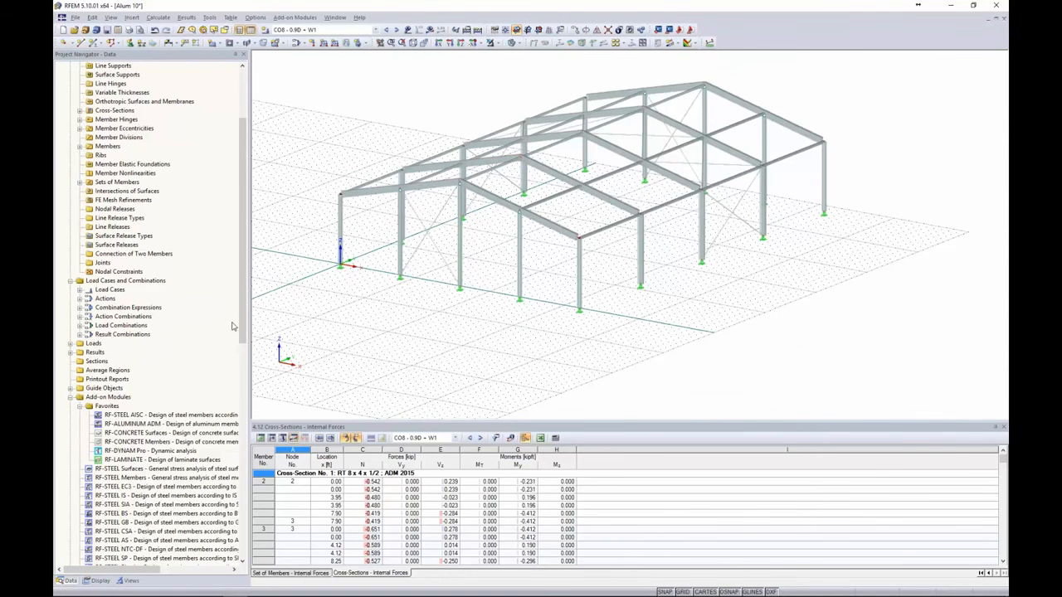
Step: Open the RF-ALUMINUM ADM add-on module for designing aluminum members according to ADM
drag(237, 327, 252, 359)
click(295, 18)
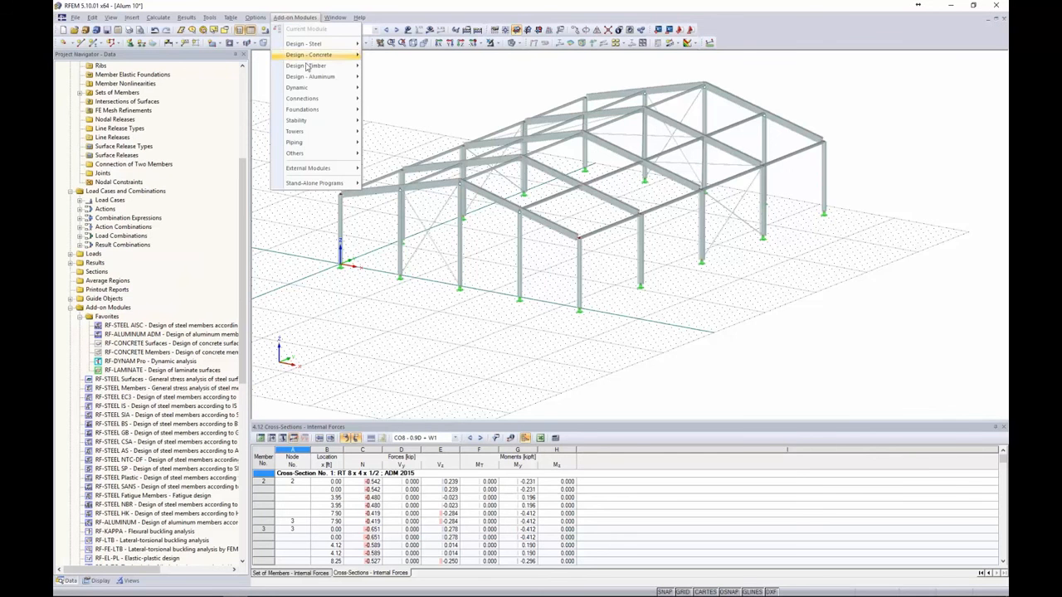
mouse_move(309, 77)
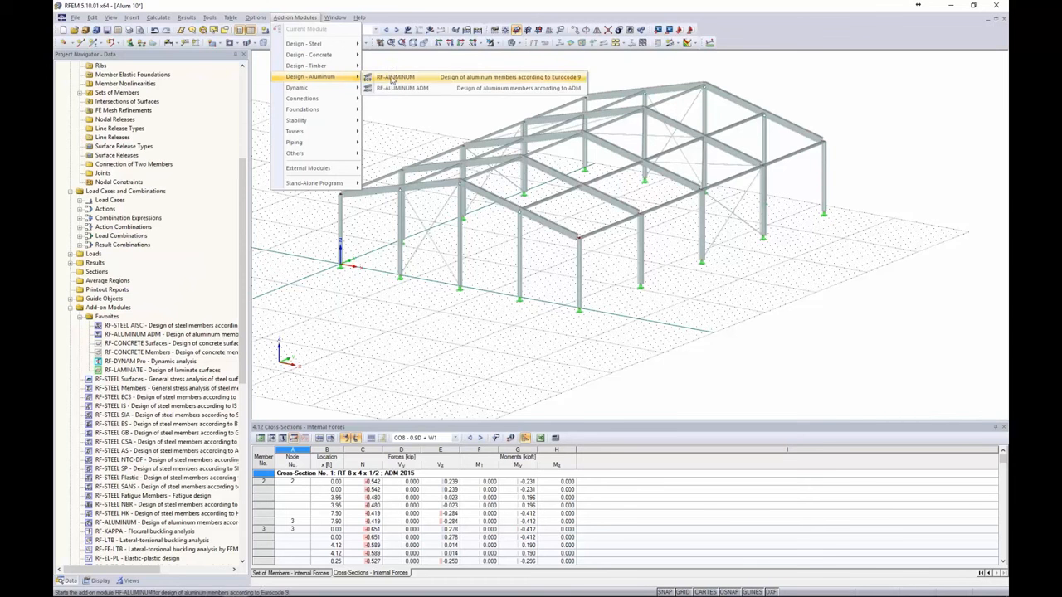
click(396, 88)
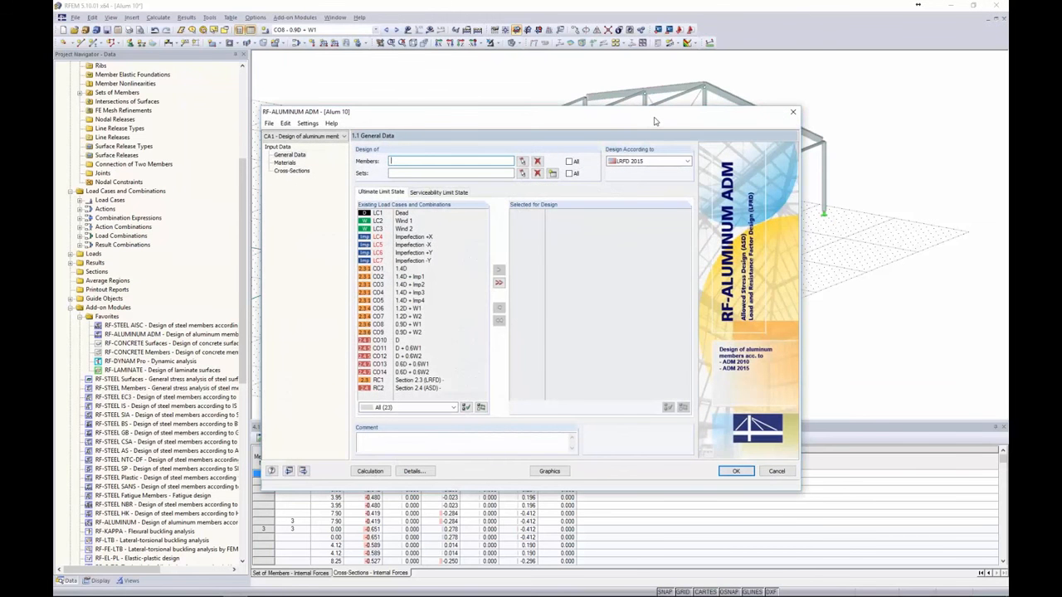
drag(654, 121, 517, 111)
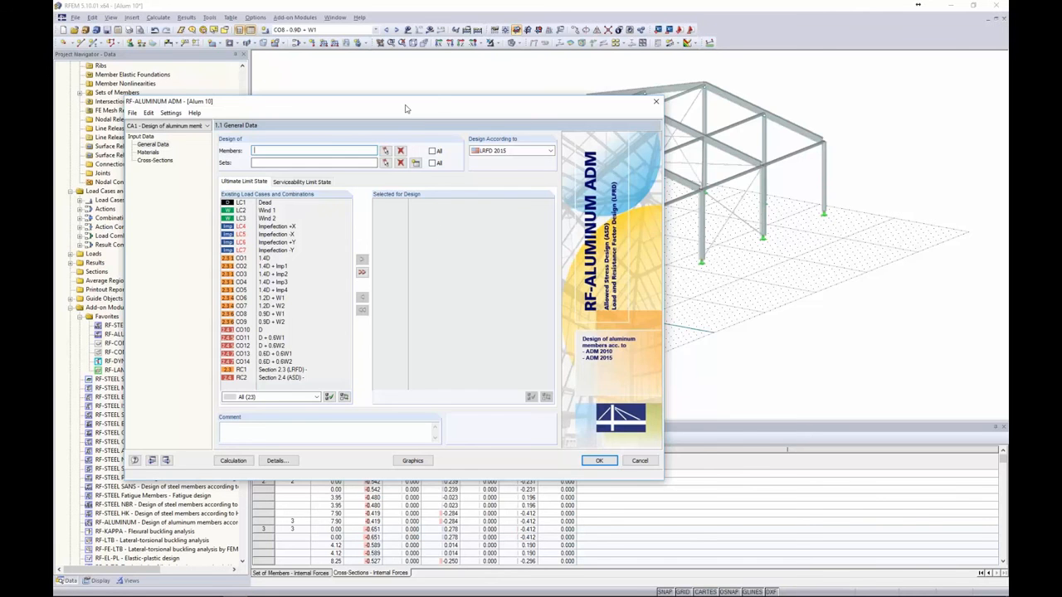
drag(408, 108, 531, 84)
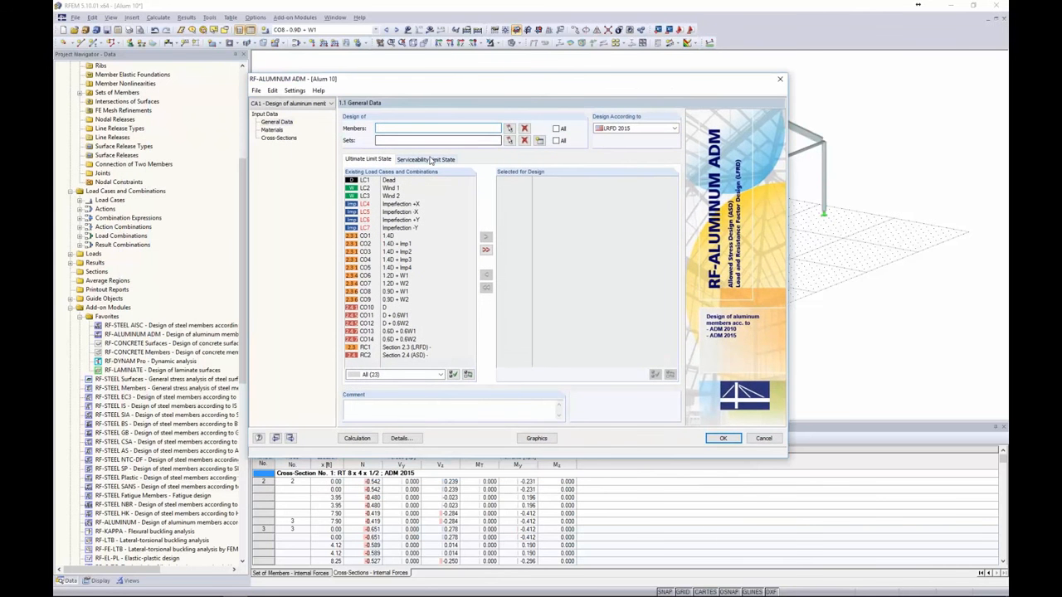
Step: Review the ultimate limit state details under the ASD 2015 design code, and return the design code to LRFD 2015
click(616, 130)
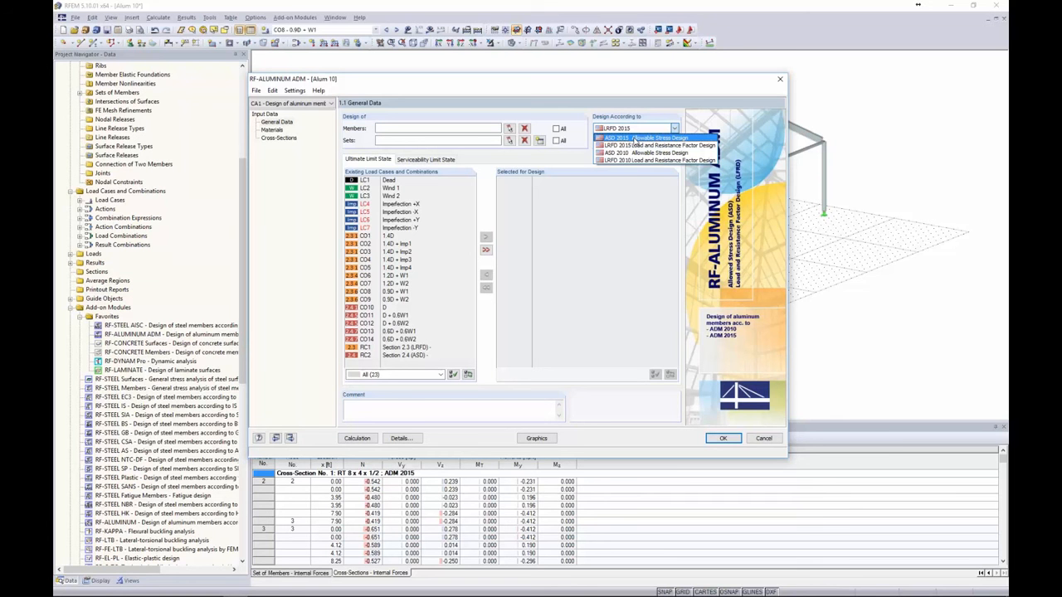
click(635, 139)
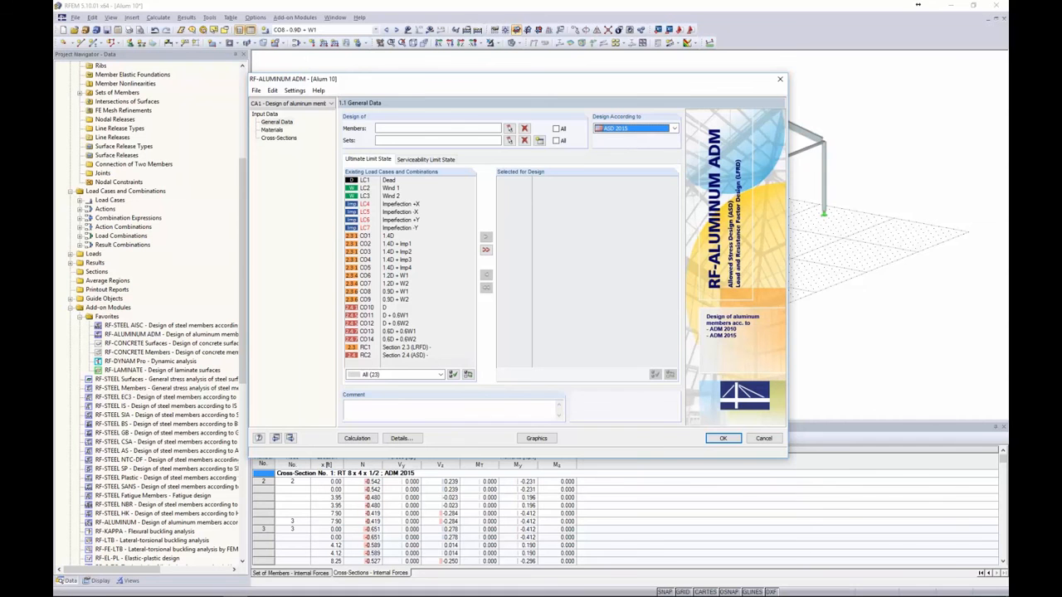
click(401, 439)
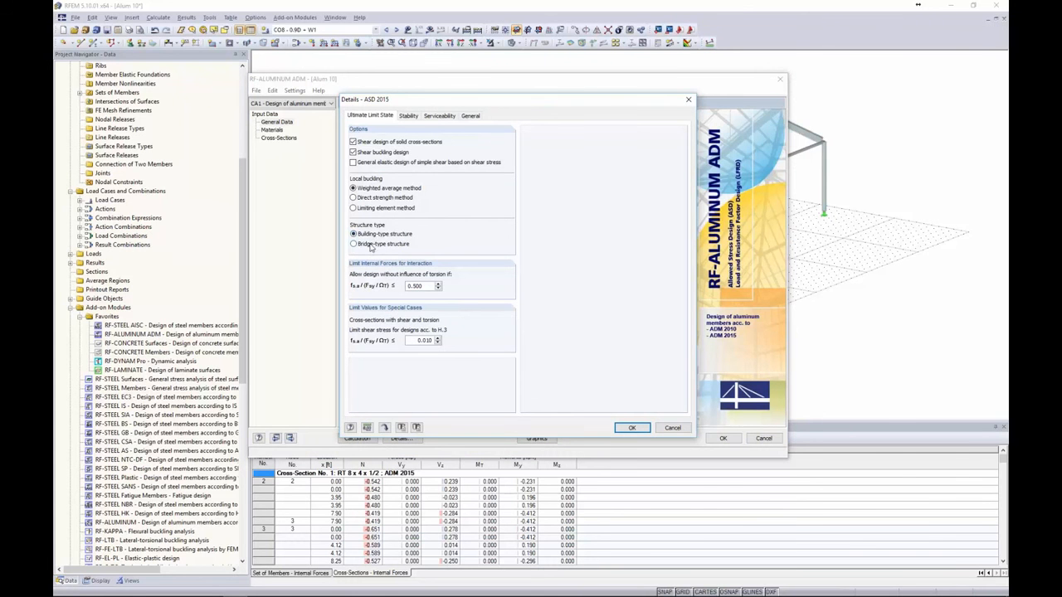
click(670, 428)
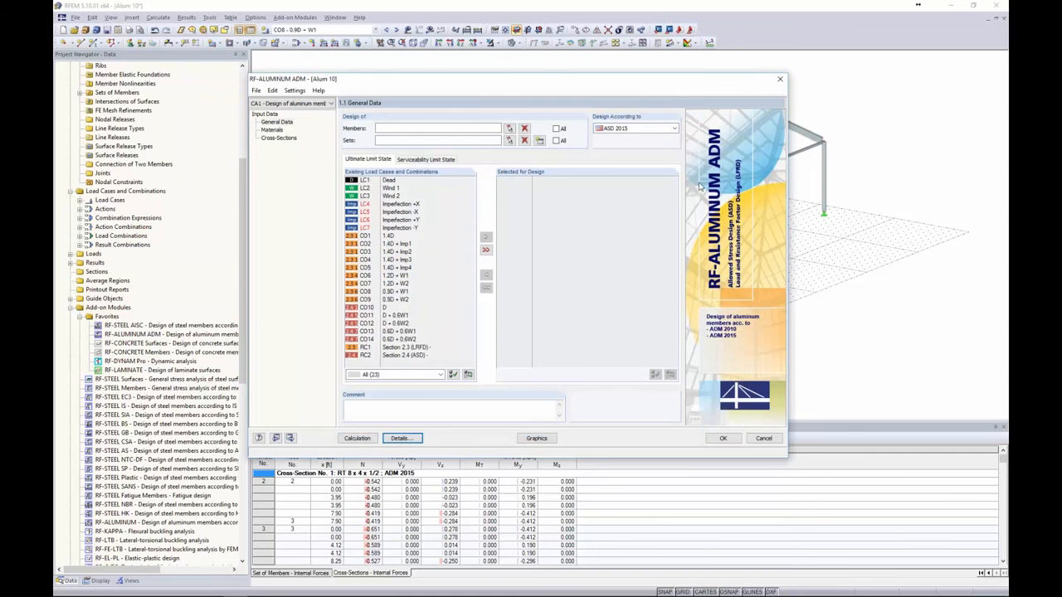
click(640, 129)
click(637, 145)
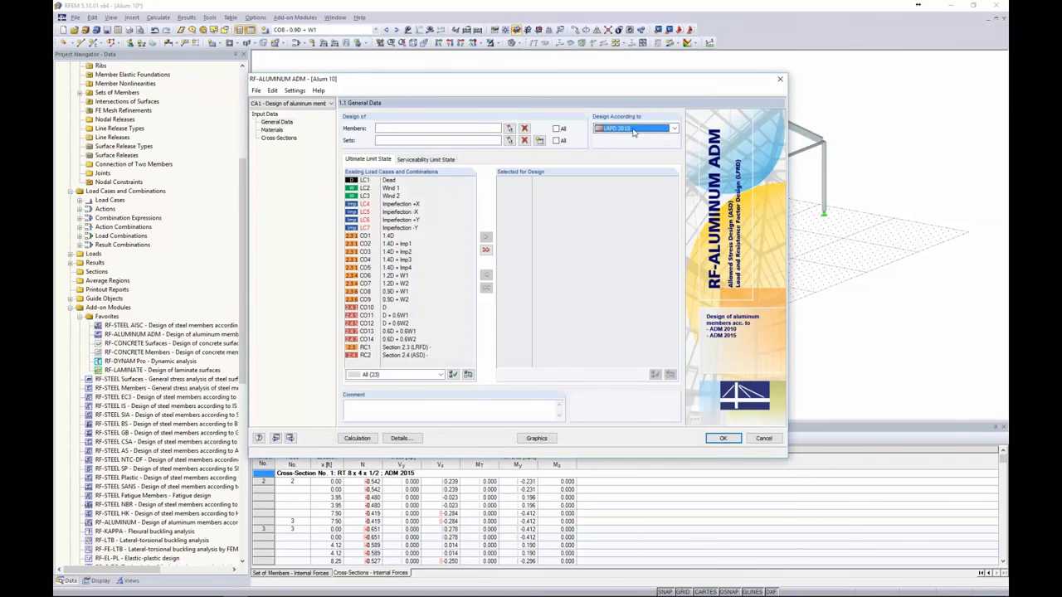
Step: Examine the LRFD 2015 design details, covering the ultimate limit state options and the general settings such as the maximum allowable design ratio
click(401, 438)
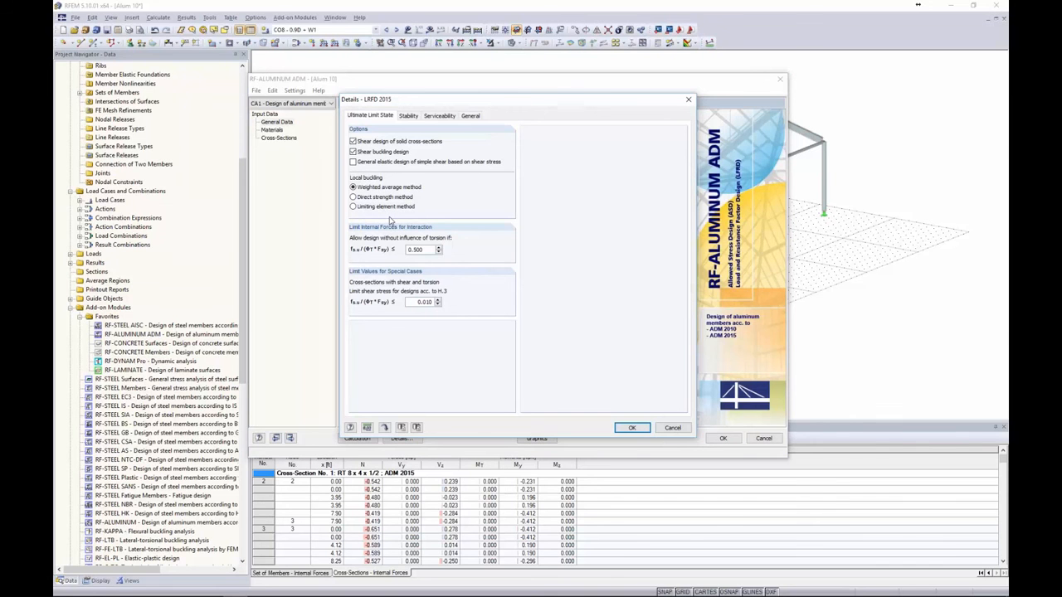
drag(502, 100, 420, 94)
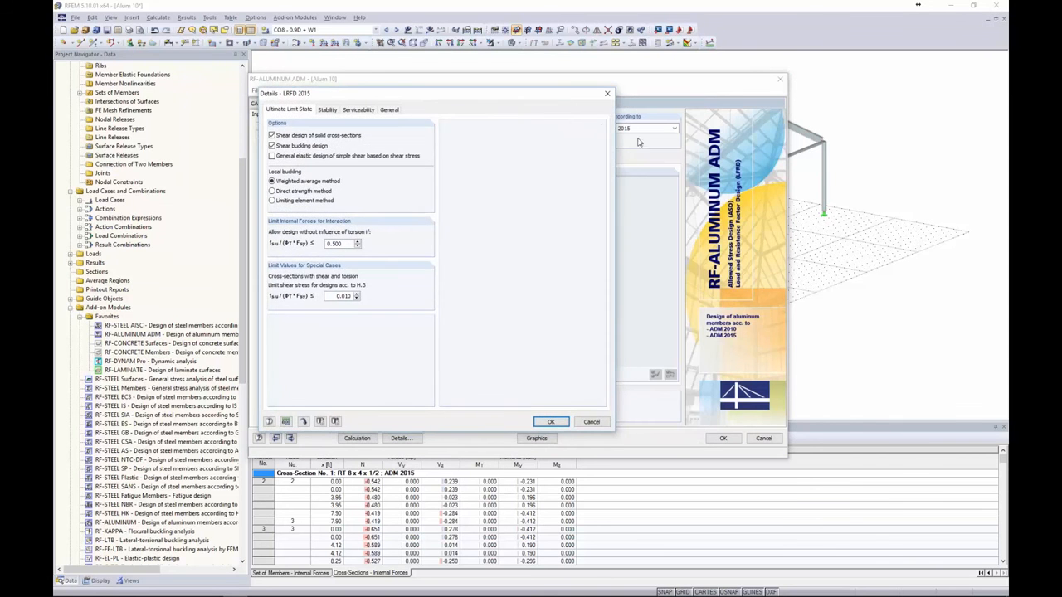
drag(563, 103, 541, 91)
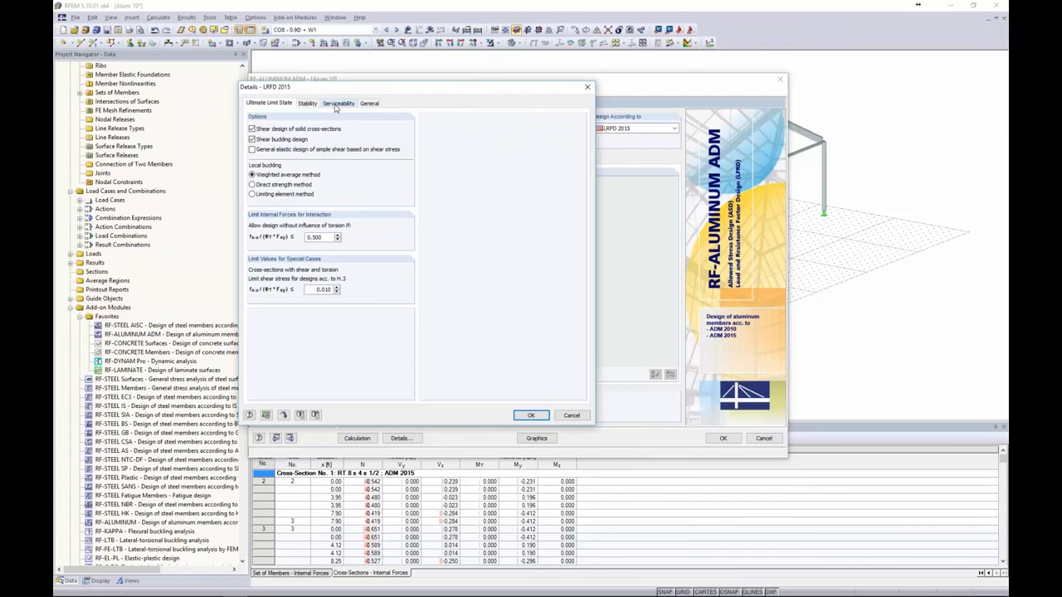
click(369, 103)
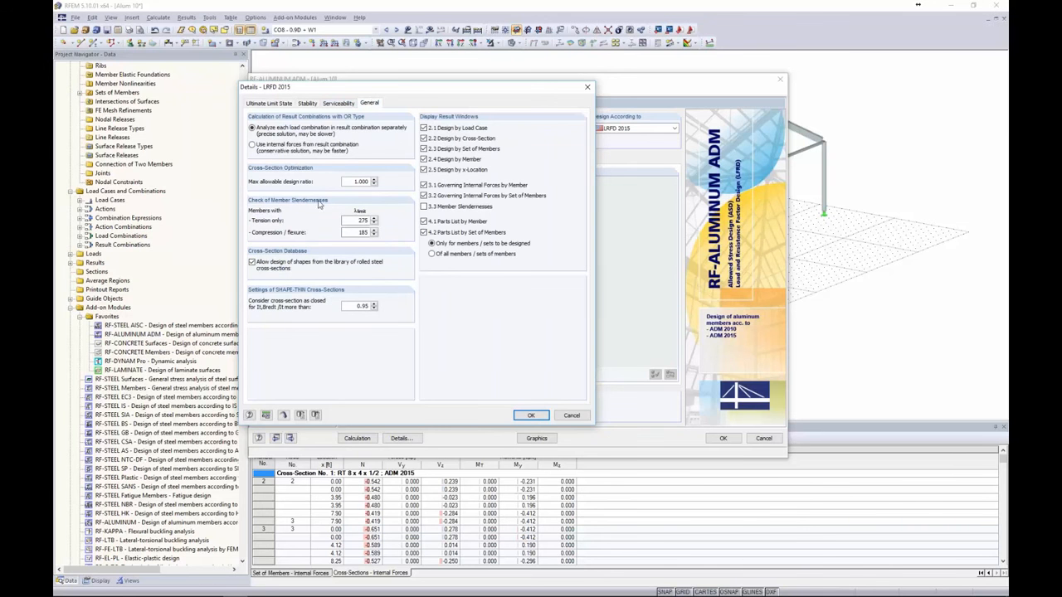
double_click(349, 180)
click(350, 182)
click(576, 417)
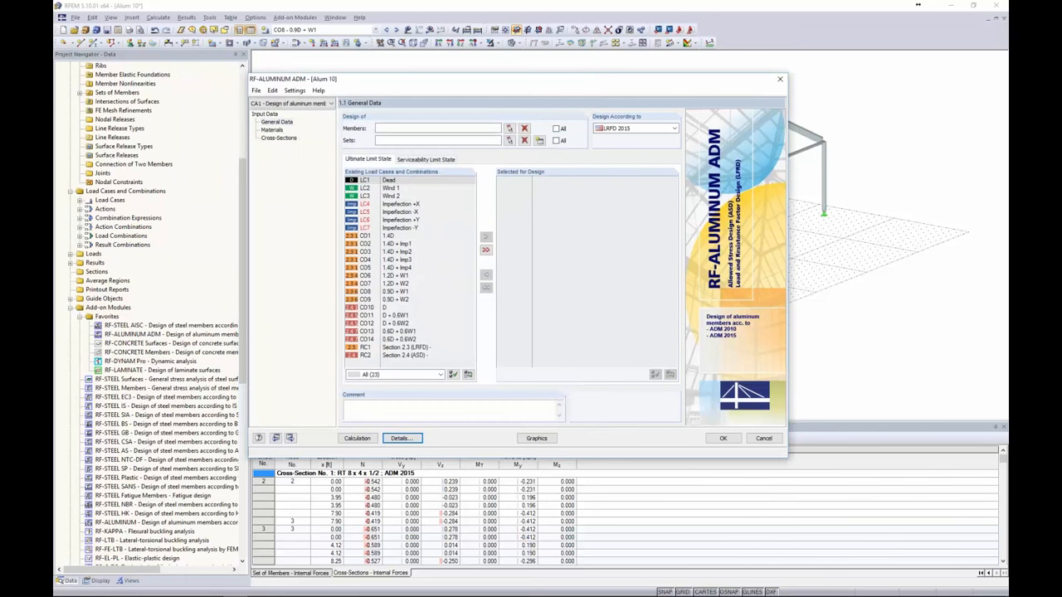
Step: Rename design case 1 as Columns & Braces
click(257, 90)
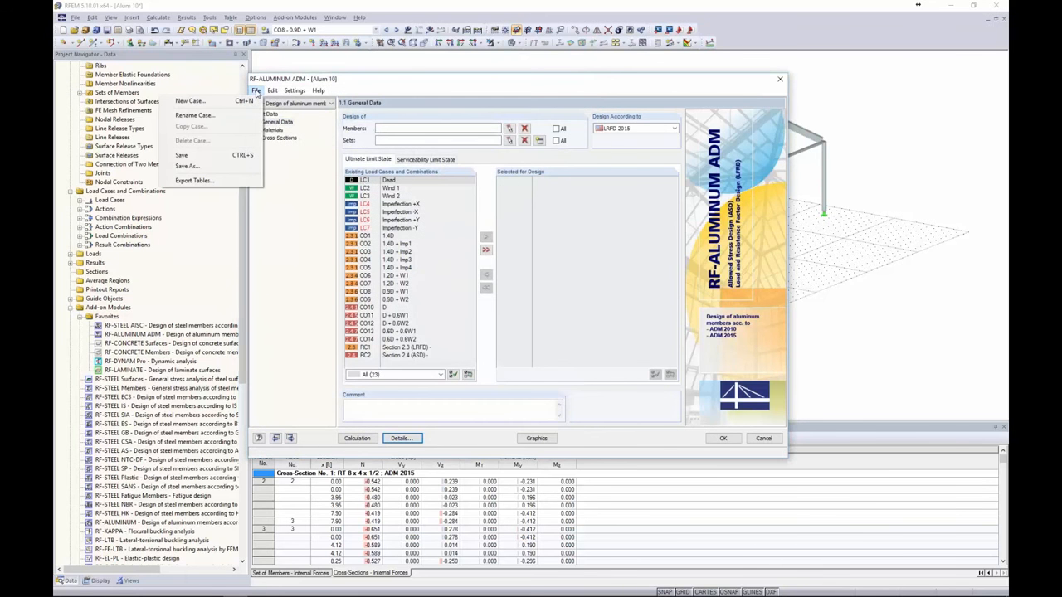
click(241, 117)
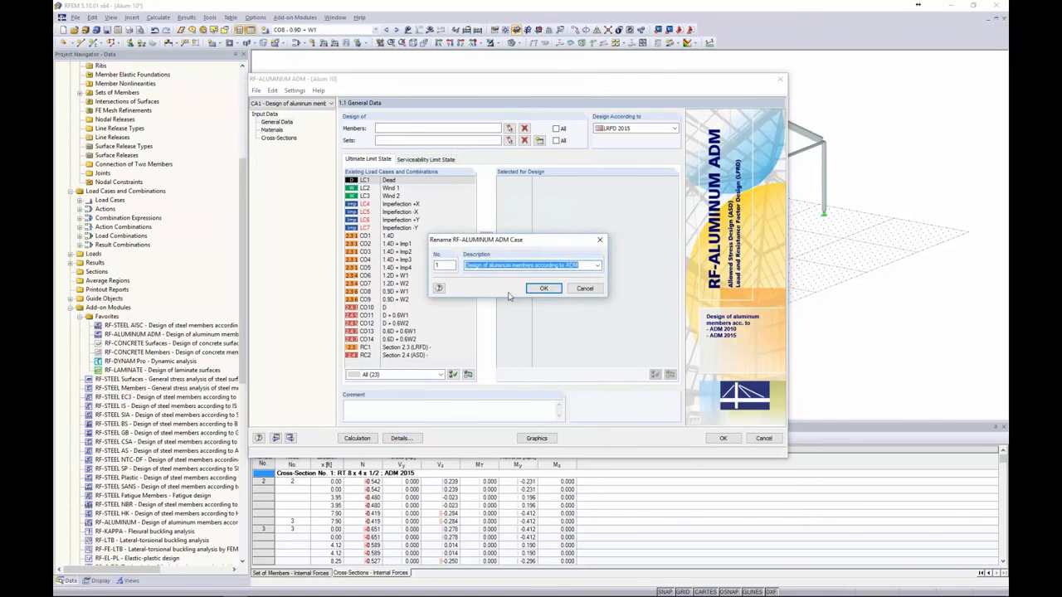
text(Columns)
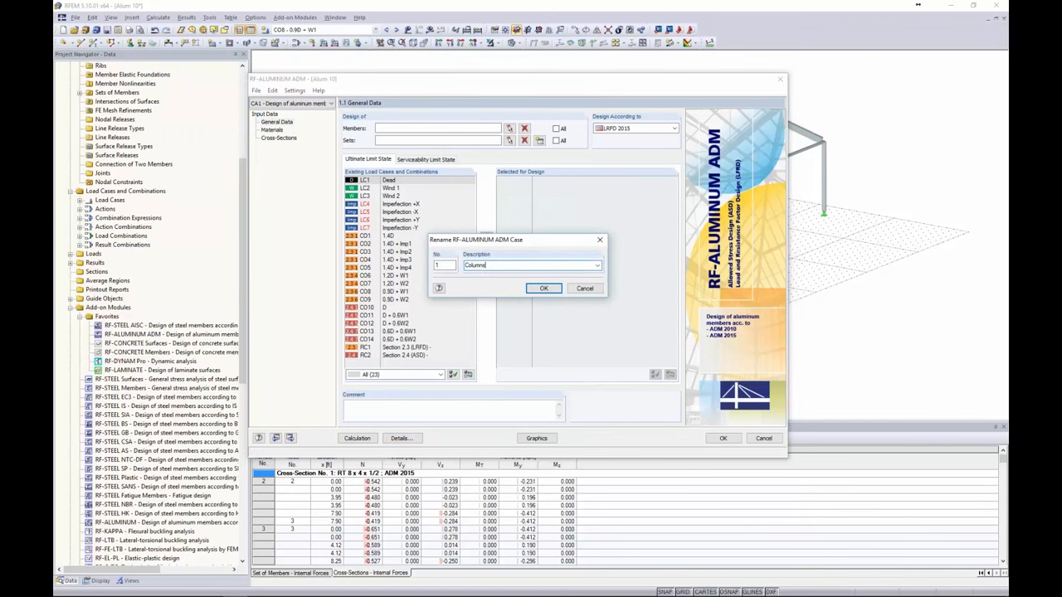
text( & Braces)
click(543, 288)
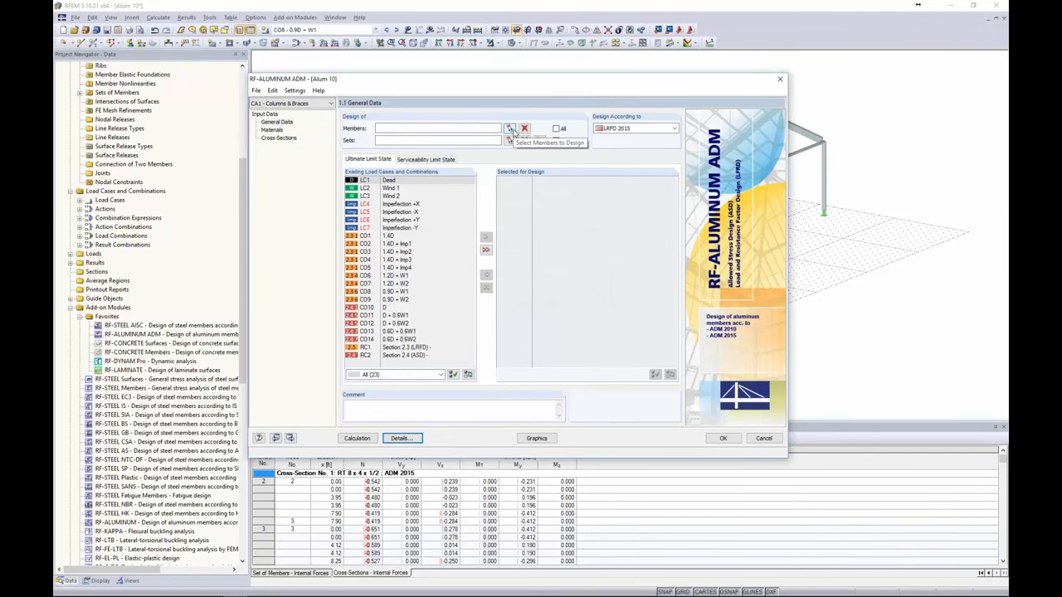
Step: Pick all columns and braces of the frame structure in the model as the members to design
click(510, 129)
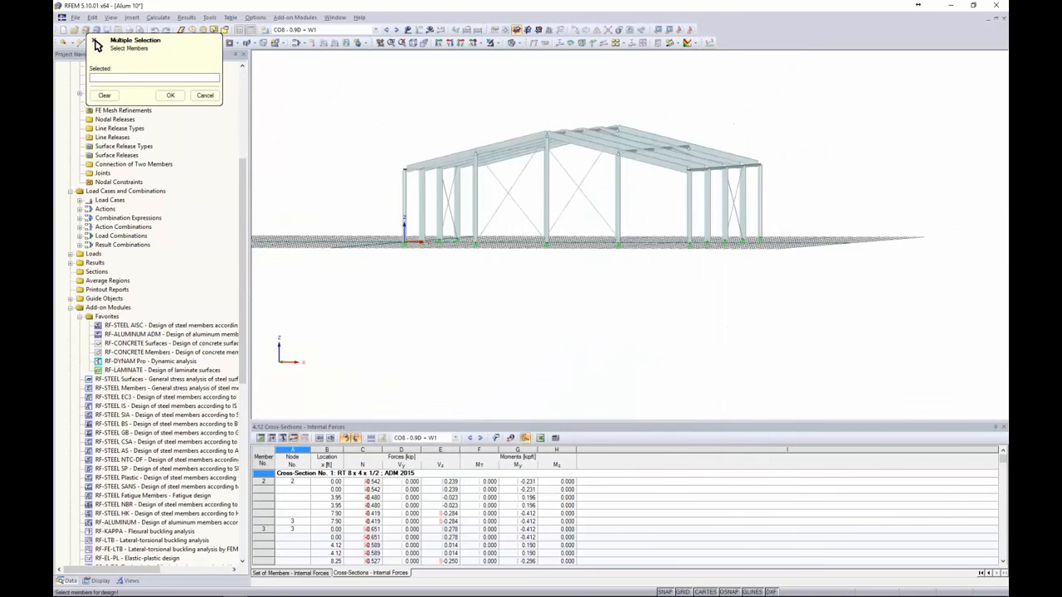
drag(778, 215, 404, 192)
ctrl+middle_drag(632, 270, 382, 258)
click(170, 95)
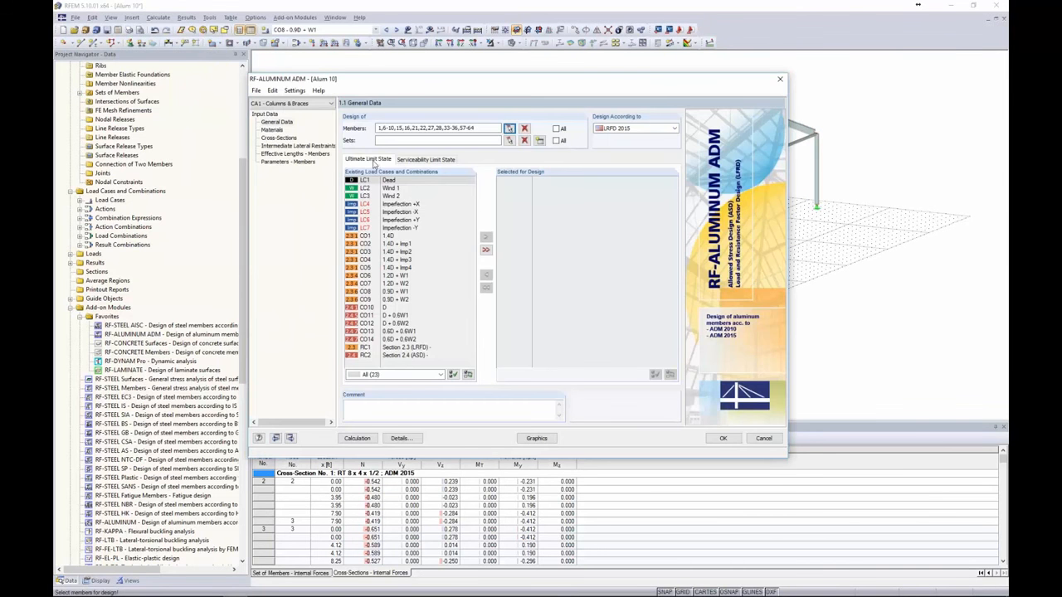
Step: Assign load combinations CO1 to CO9 to the ultimate limit state design and CO10 to CO14 to the serviceability limit state design
click(373, 236)
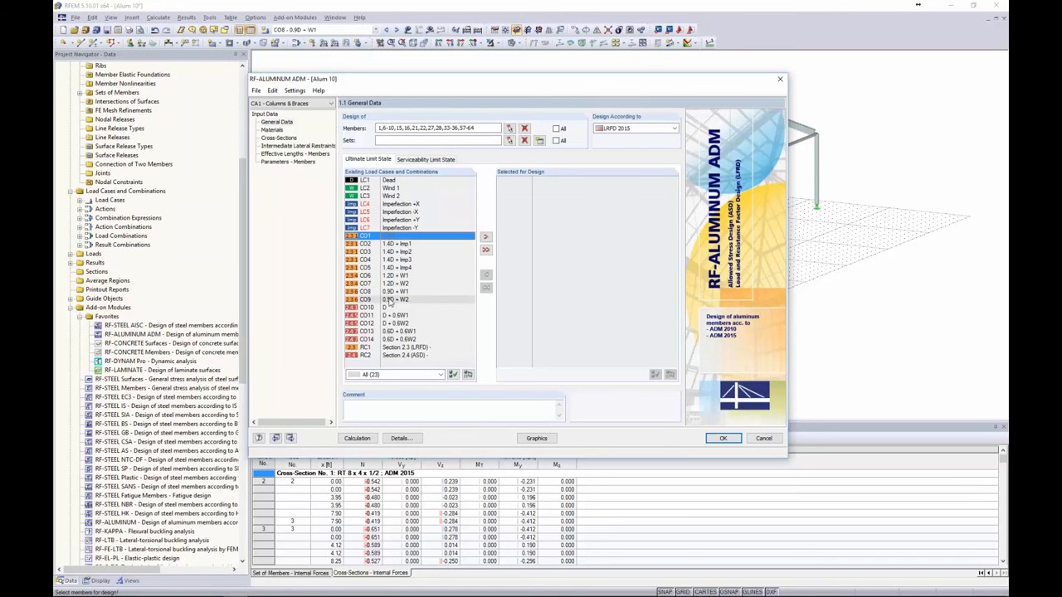
shift+click(388, 301)
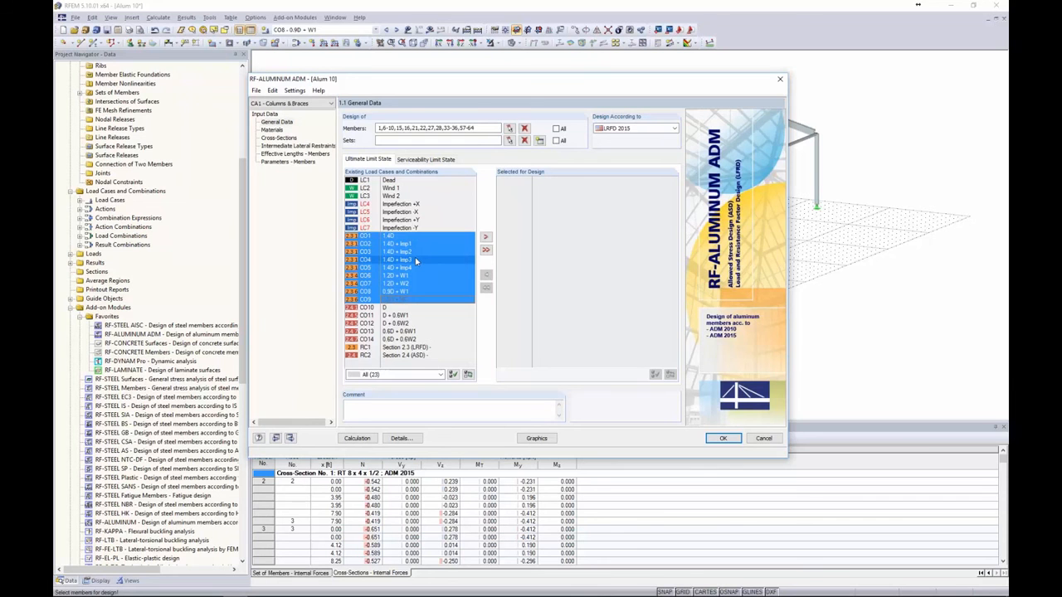
click(487, 239)
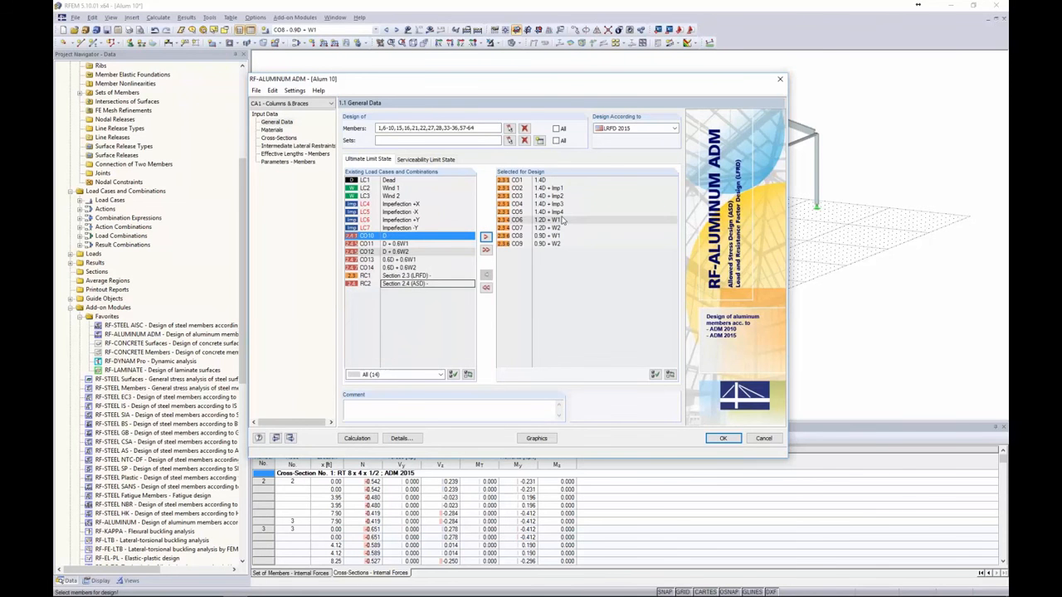
click(421, 160)
click(390, 307)
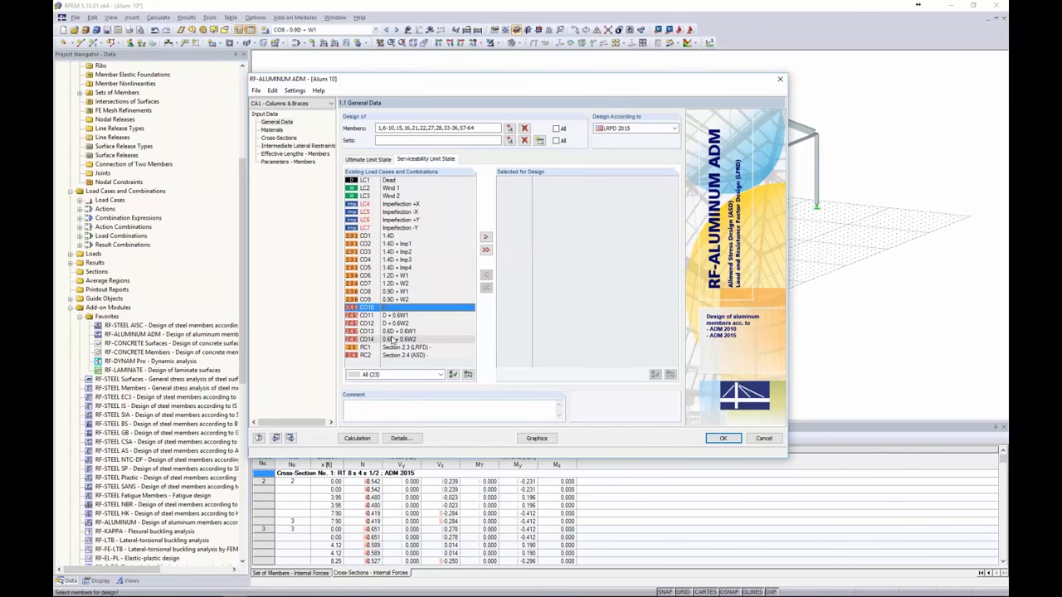
shift+click(391, 339)
click(486, 237)
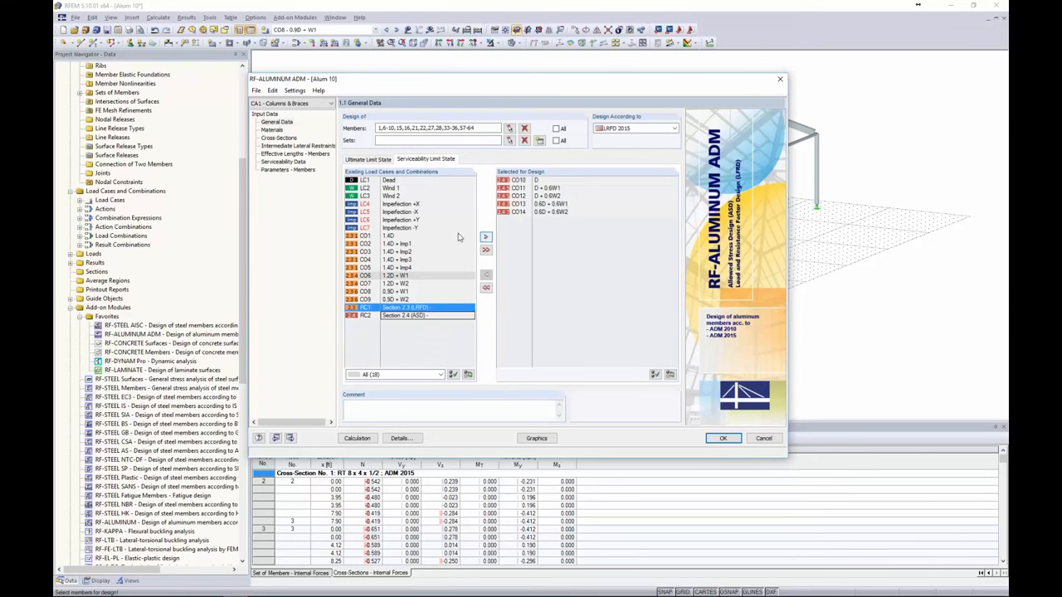
Step: Examine the design case's materials, including steel A992 and the properties of material 4, the extruded aluminum 6061-T6
click(272, 129)
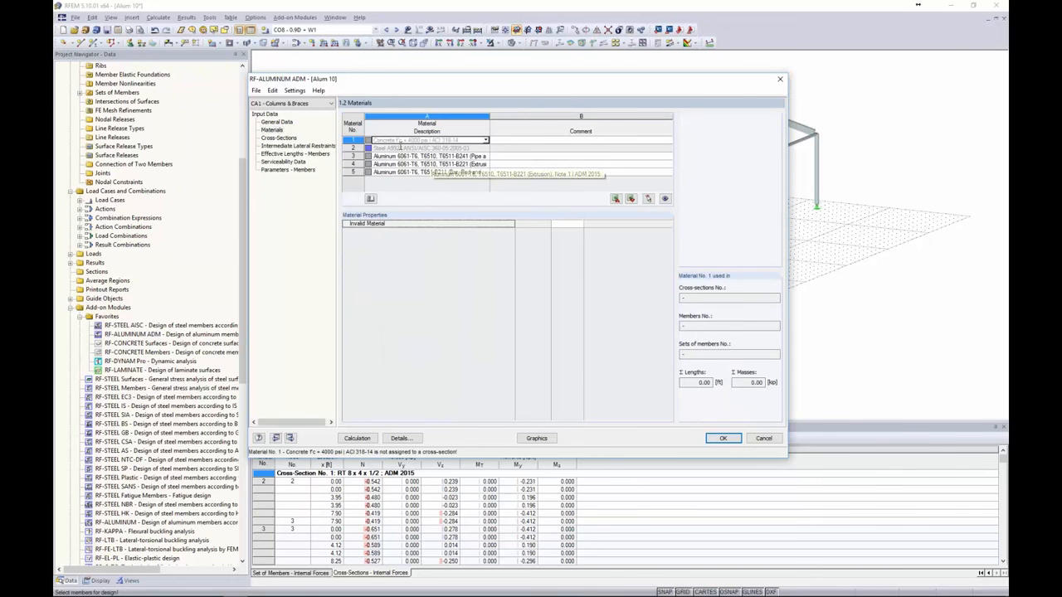
click(400, 148)
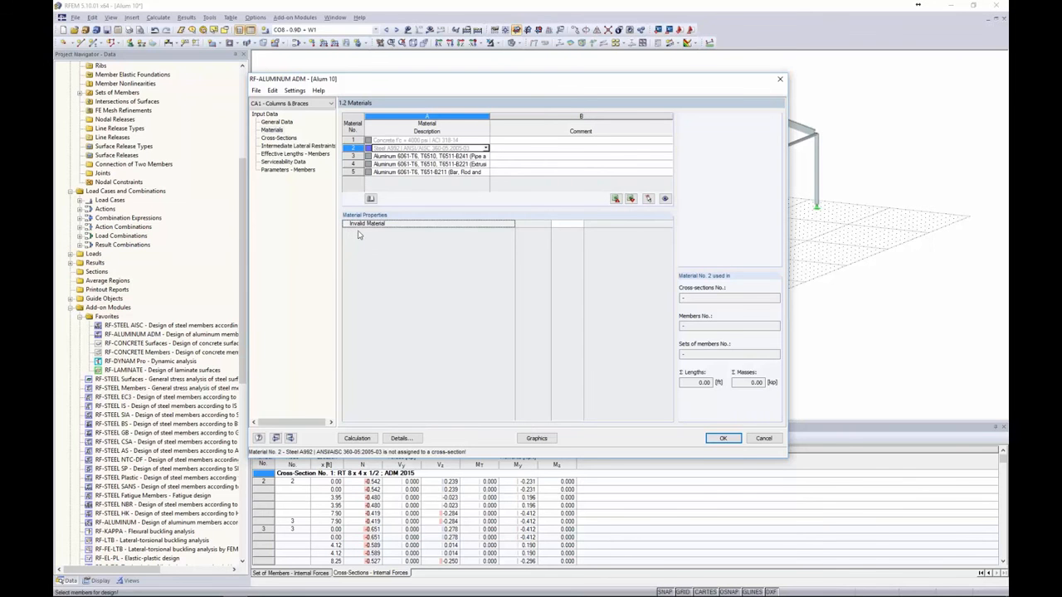
click(401, 163)
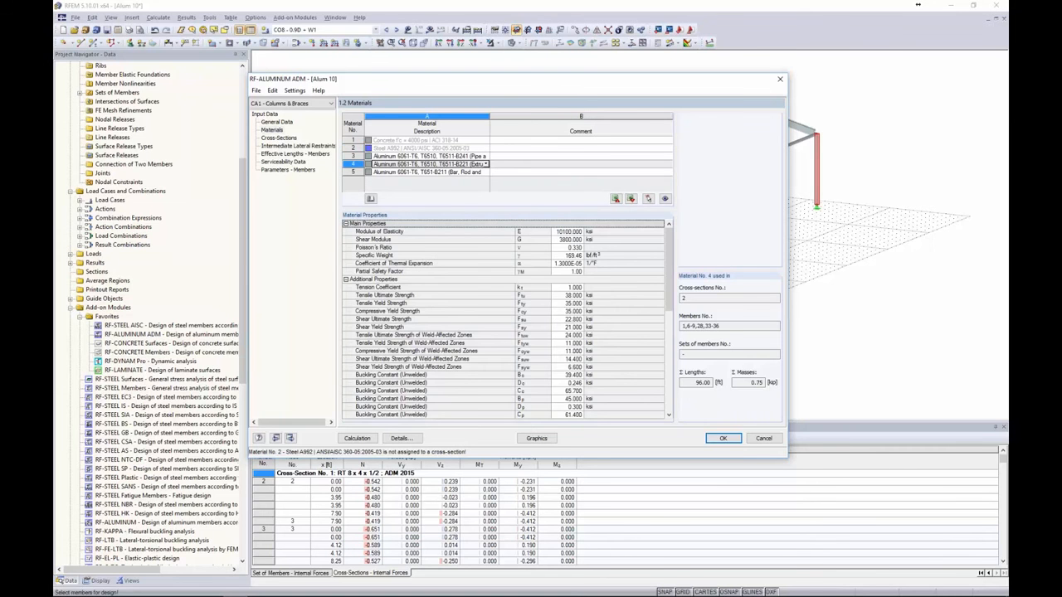
Step: Review the design case's cross-sections, checking the properties of RT 8 x 4 x 1/2 and SHAPE-THIN ALUM TUBE
mouse_move(675, 249)
mouse_down()
mouse_move(661, 365)
mouse_move(671, 239)
mouse_up()
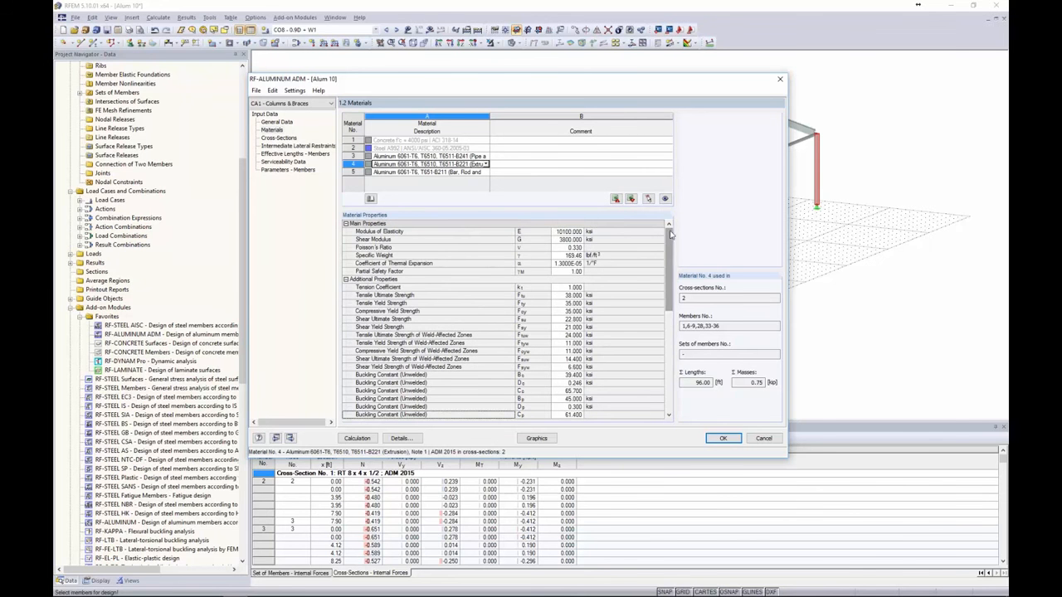
click(280, 137)
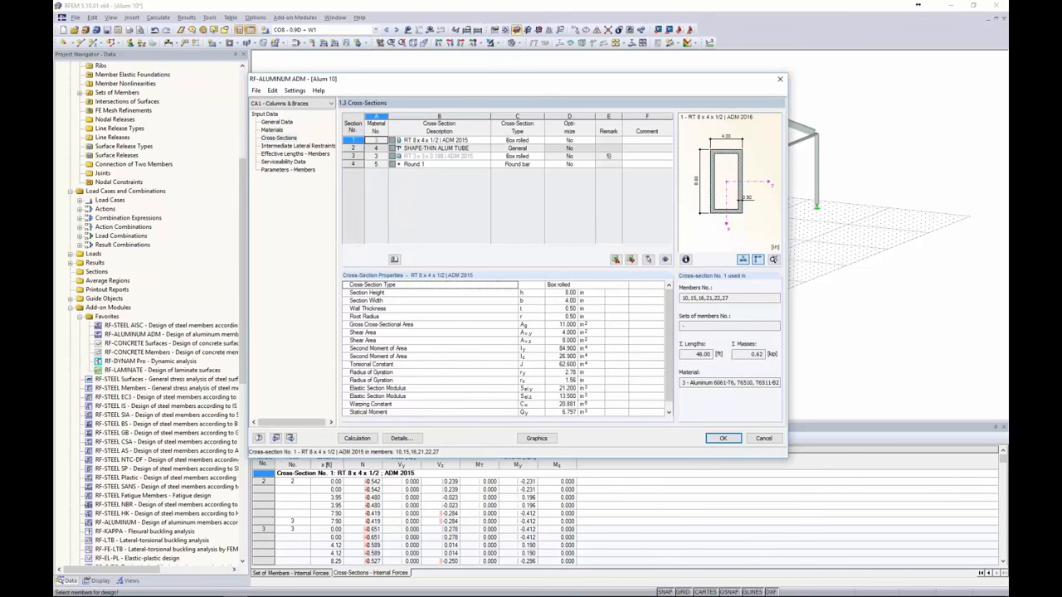
click(482, 142)
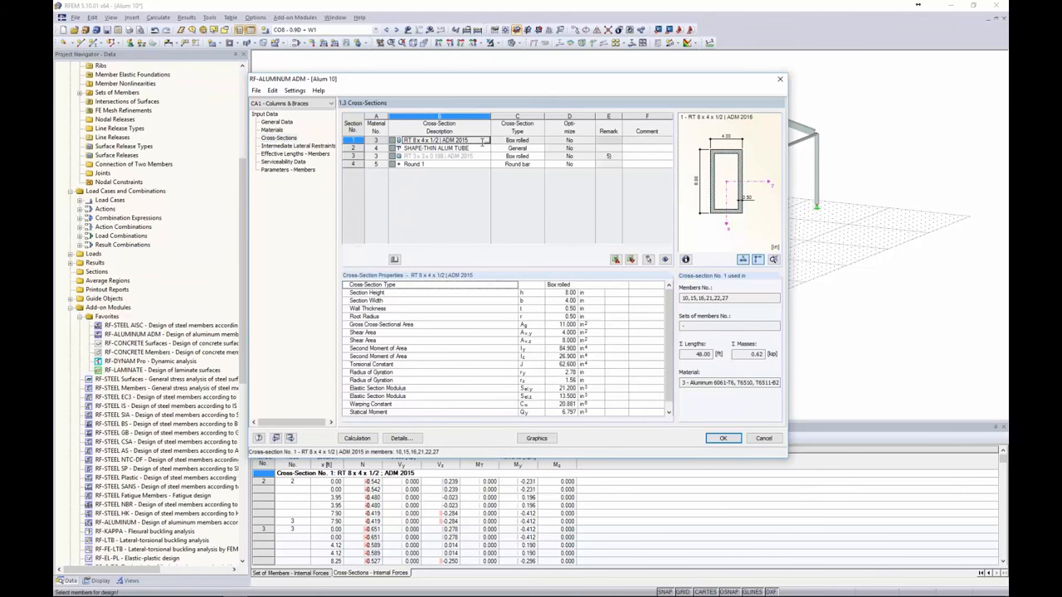
click(481, 148)
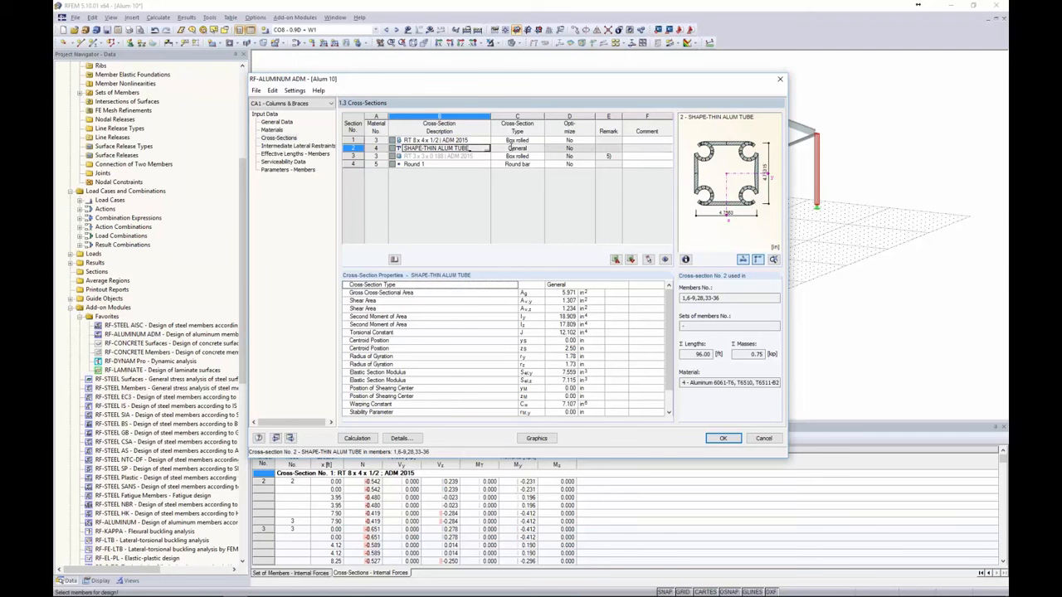
Step: Try three intermediate lateral restraints on member 1 at relative positions 0.250, 0.500 and 0.750, and remove them again
click(299, 146)
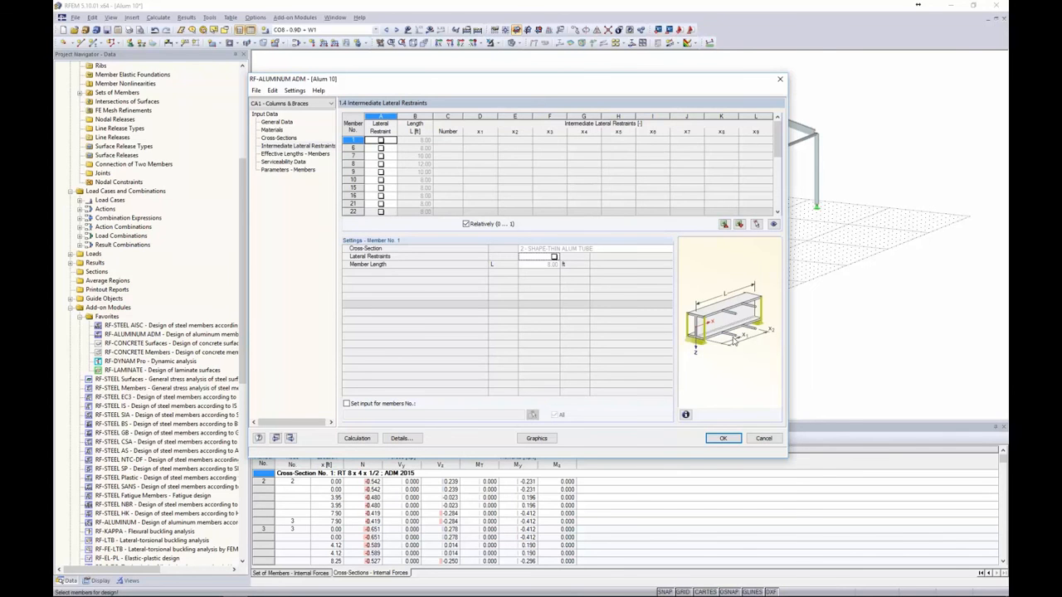
click(380, 140)
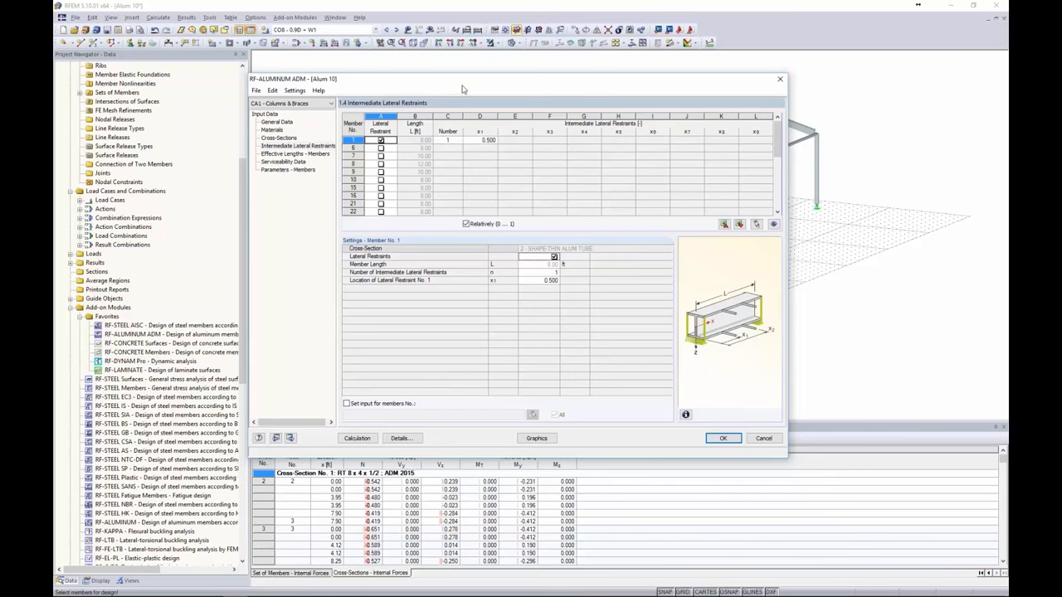
drag(463, 79, 534, 305)
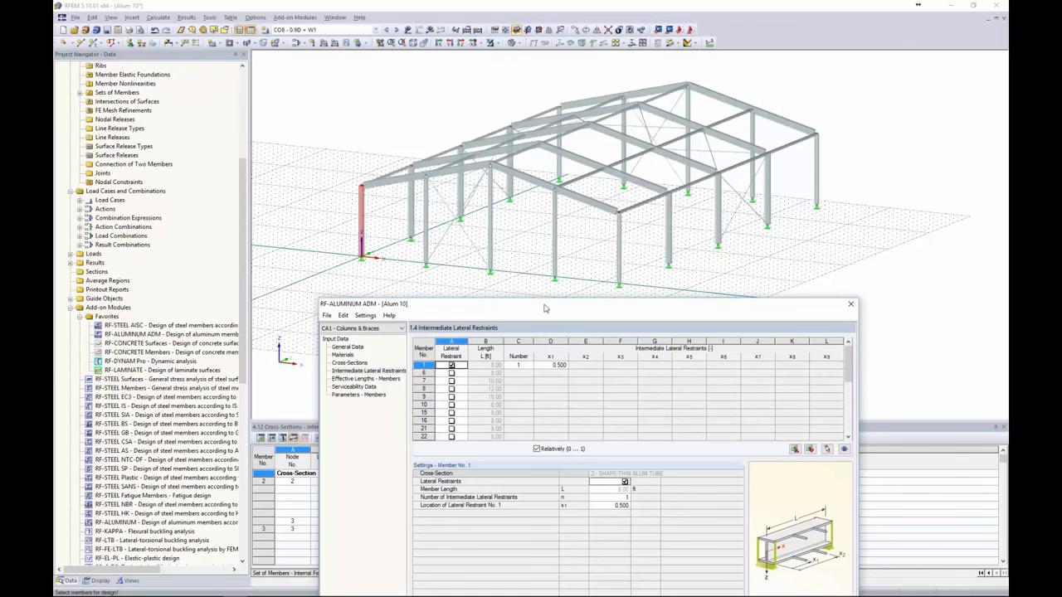
drag(546, 307, 534, 146)
click(507, 203)
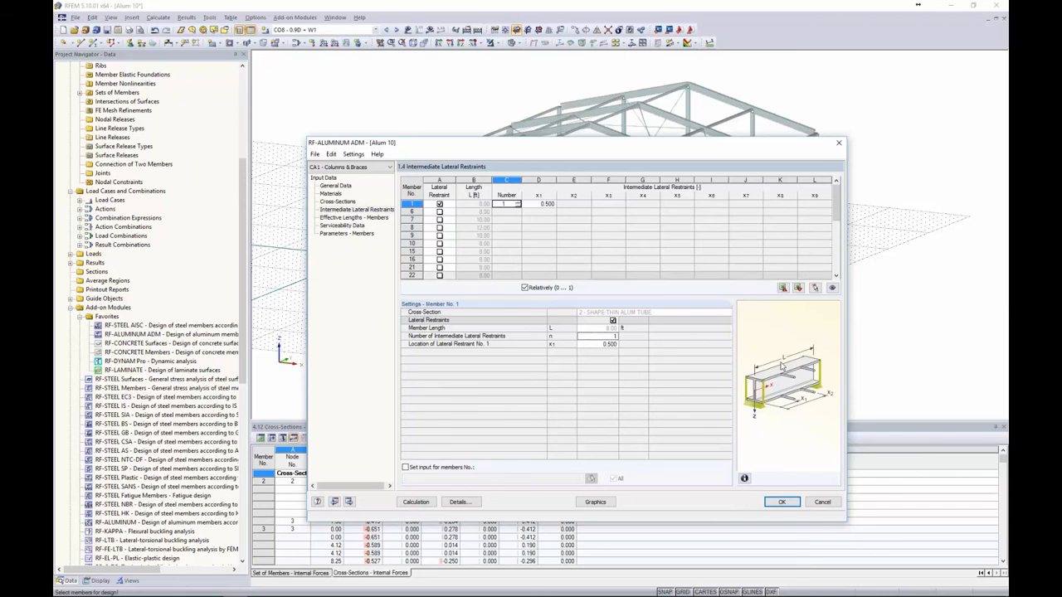
click(518, 203)
click(518, 203)
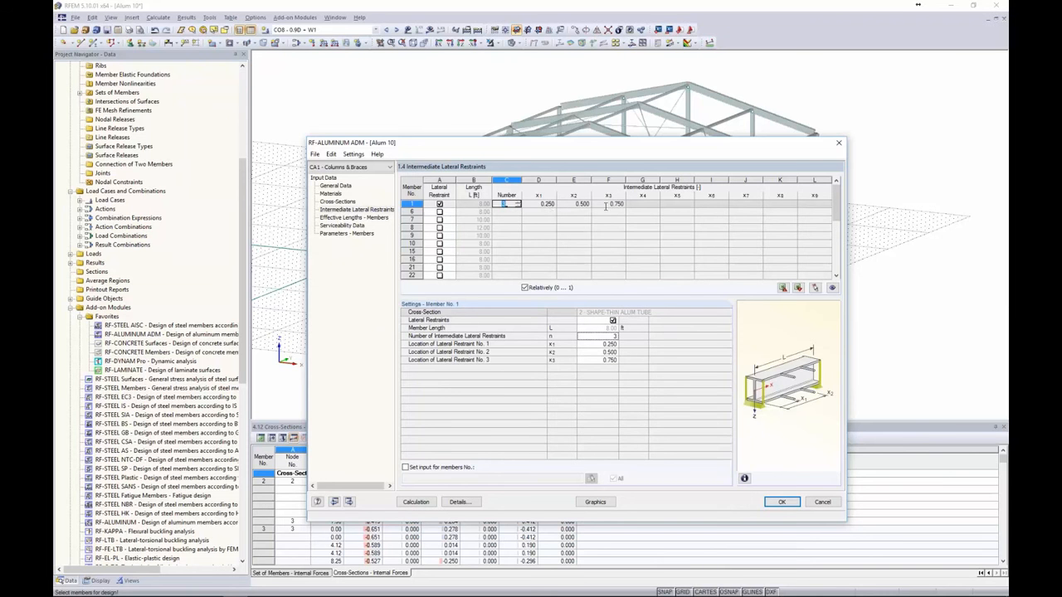
click(440, 205)
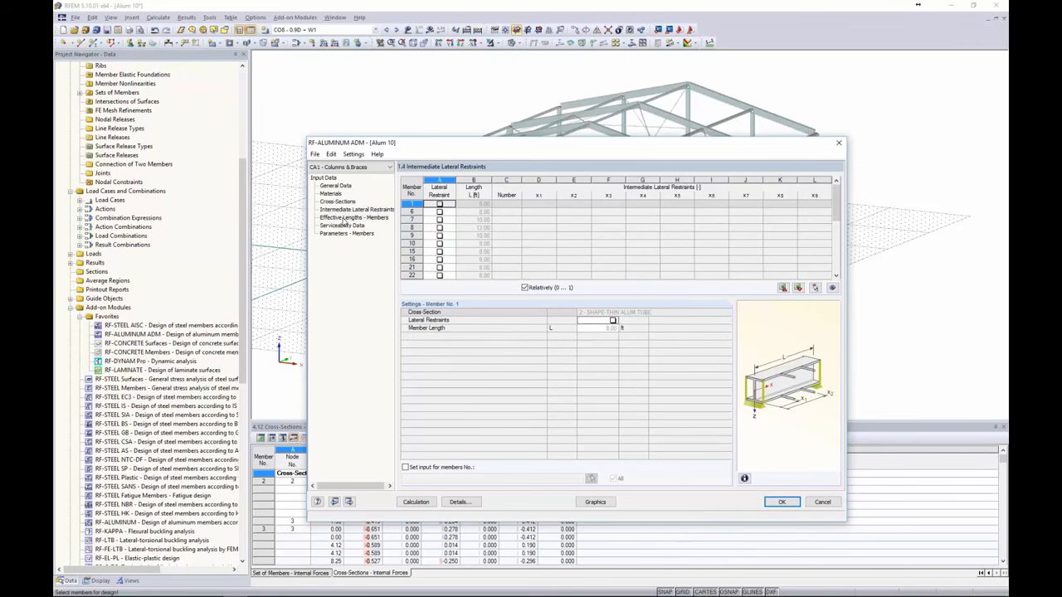
Step: Examine the members' effective lengths, including the buckling factors of member 1 about both axes, alongside the frame model
click(343, 219)
mouse_move(470, 144)
mouse_down()
mouse_move(401, 126)
mouse_move(404, 116)
mouse_up()
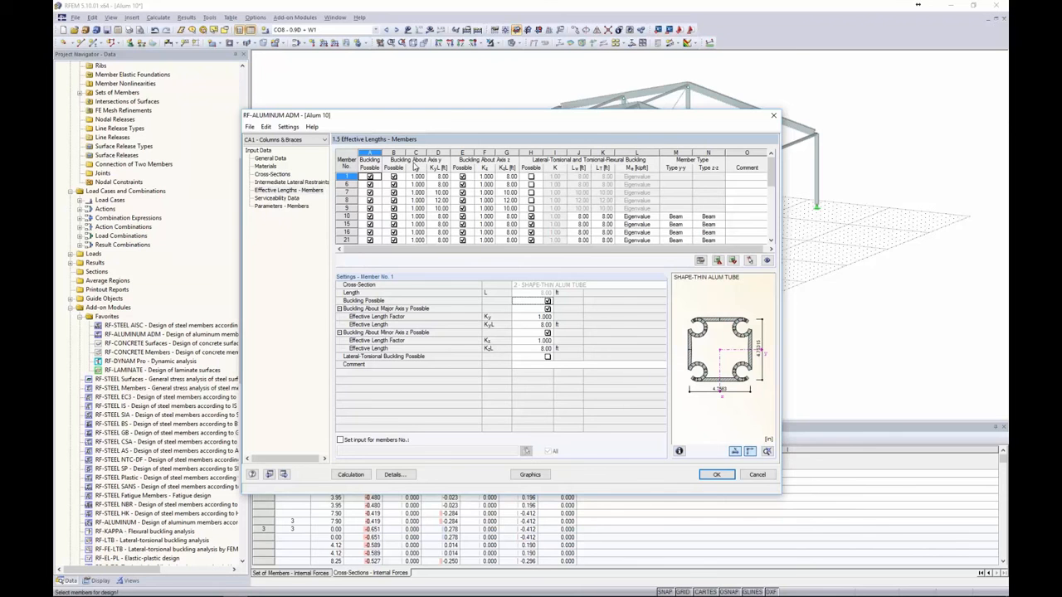
click(415, 176)
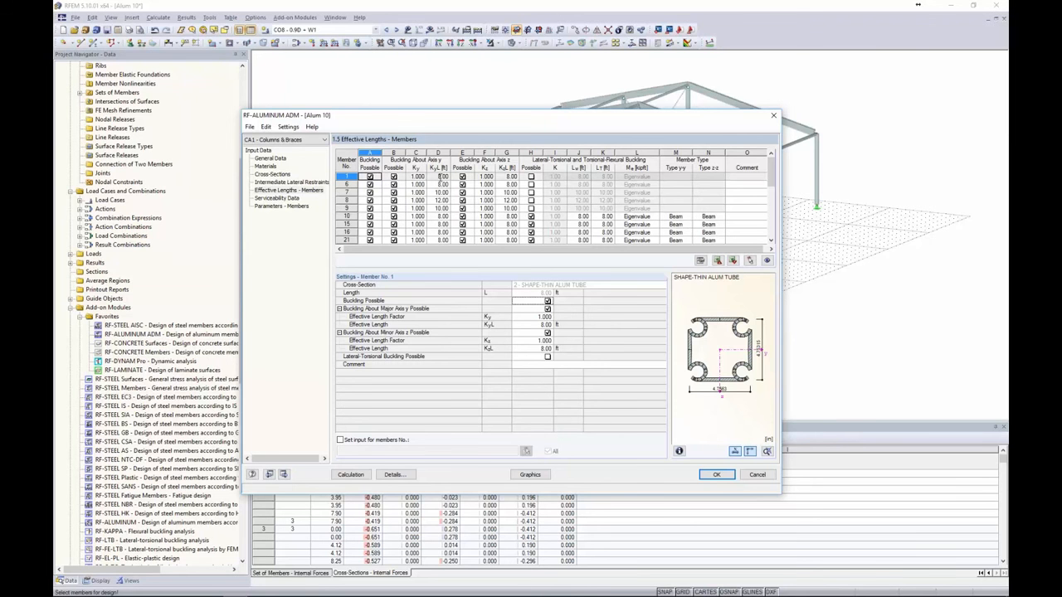
drag(507, 121, 341, 97)
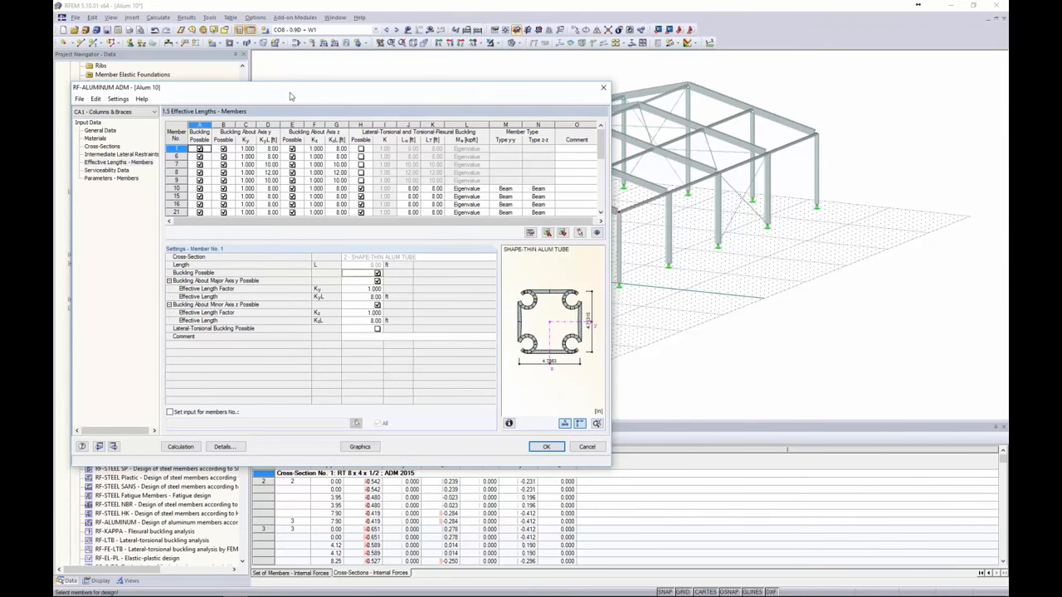
drag(292, 92, 447, 107)
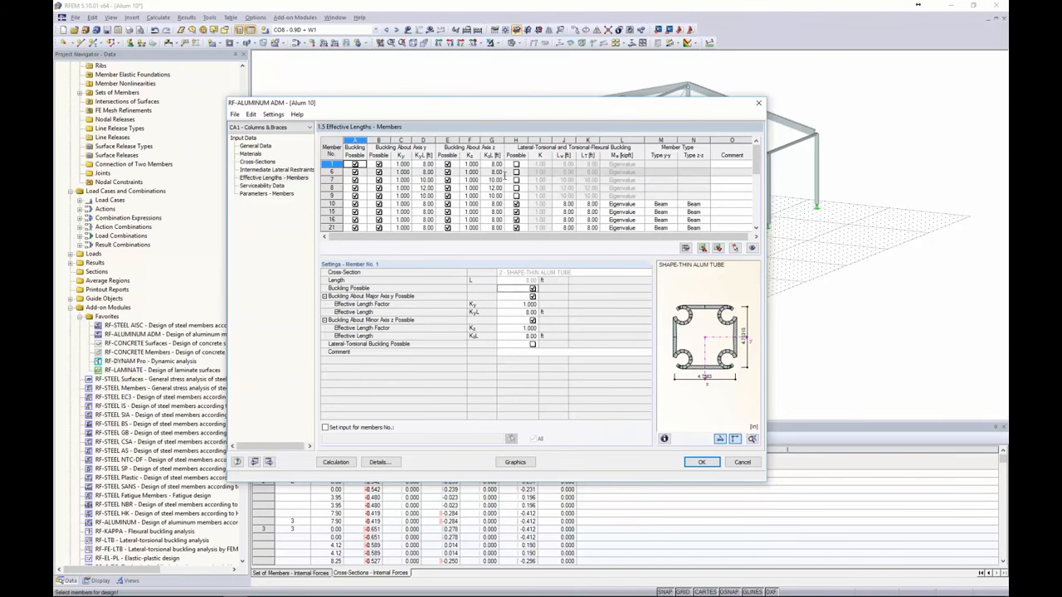
Step: Inspect the ultimate limit state and general design details, including the closed cross-section threshold for SHAPE-THIN sections
click(379, 463)
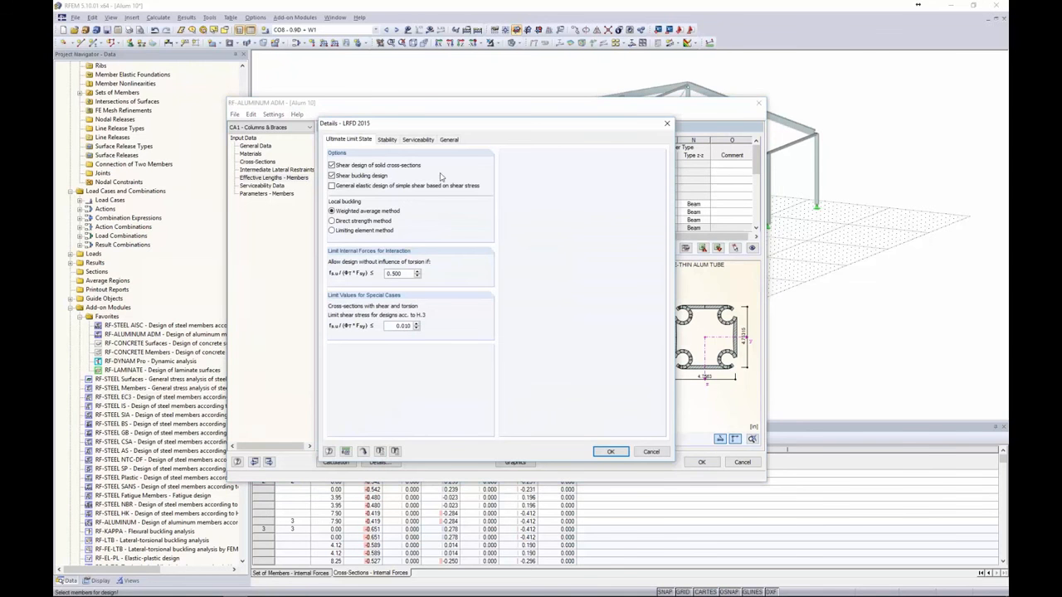
click(449, 140)
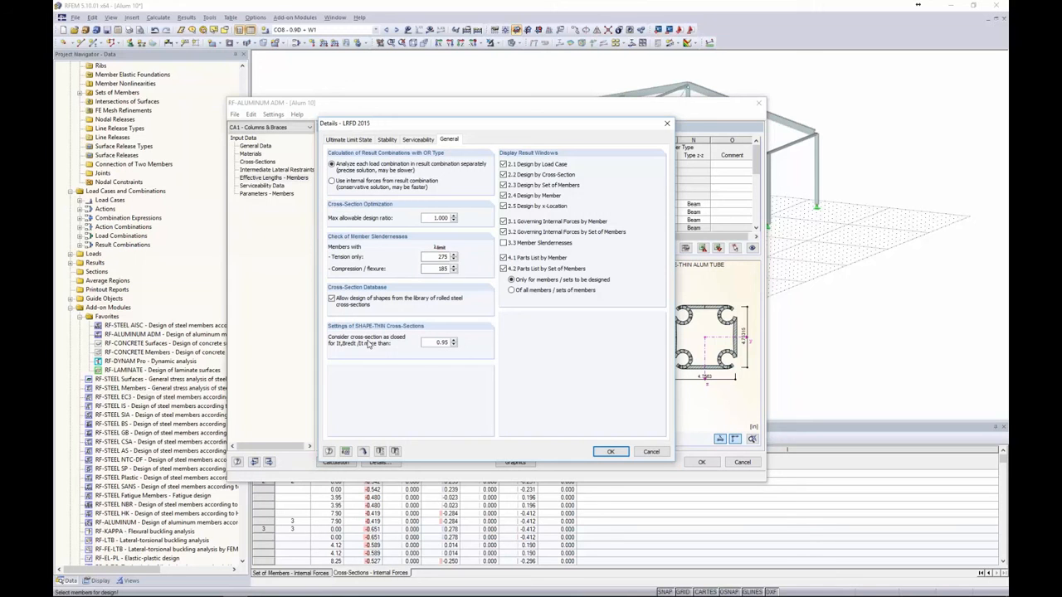
double_click(440, 342)
click(608, 453)
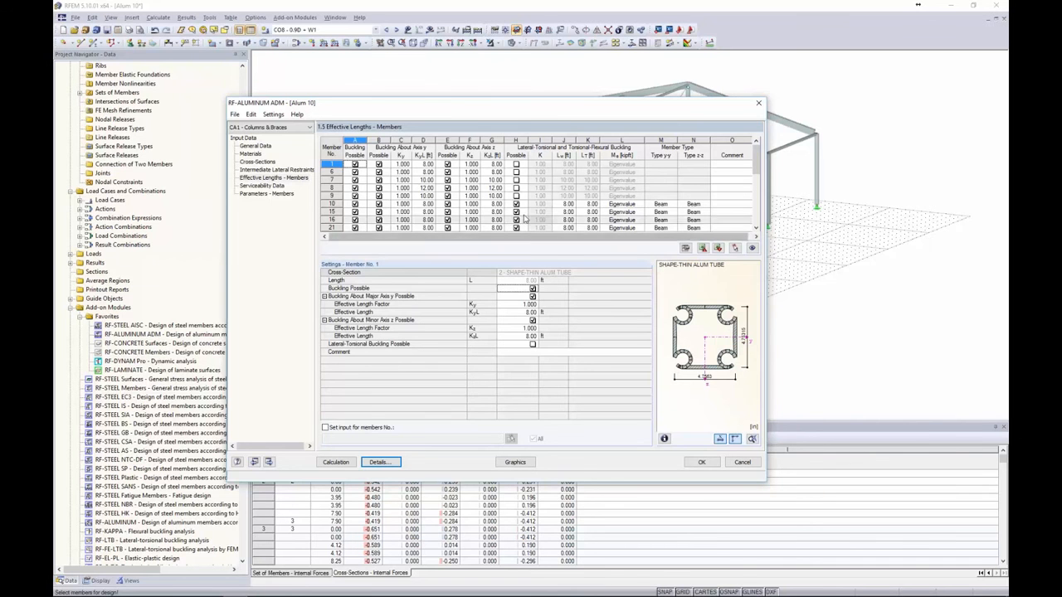
Step: Try the acc. to F option for member 10's lateral-torsional buckling moment, and return it to Eigenvalue
click(423, 204)
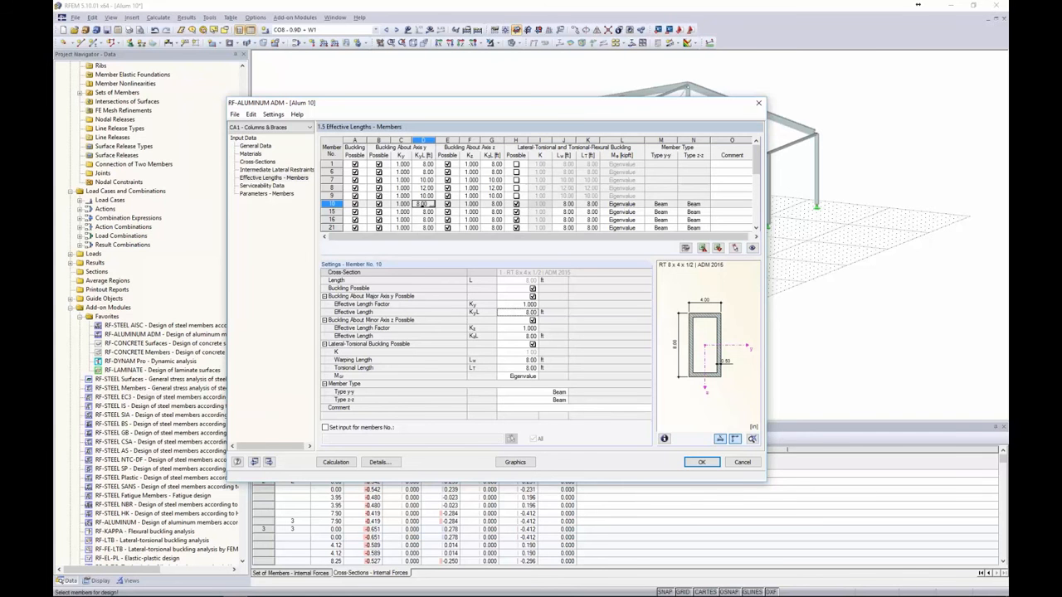
click(620, 204)
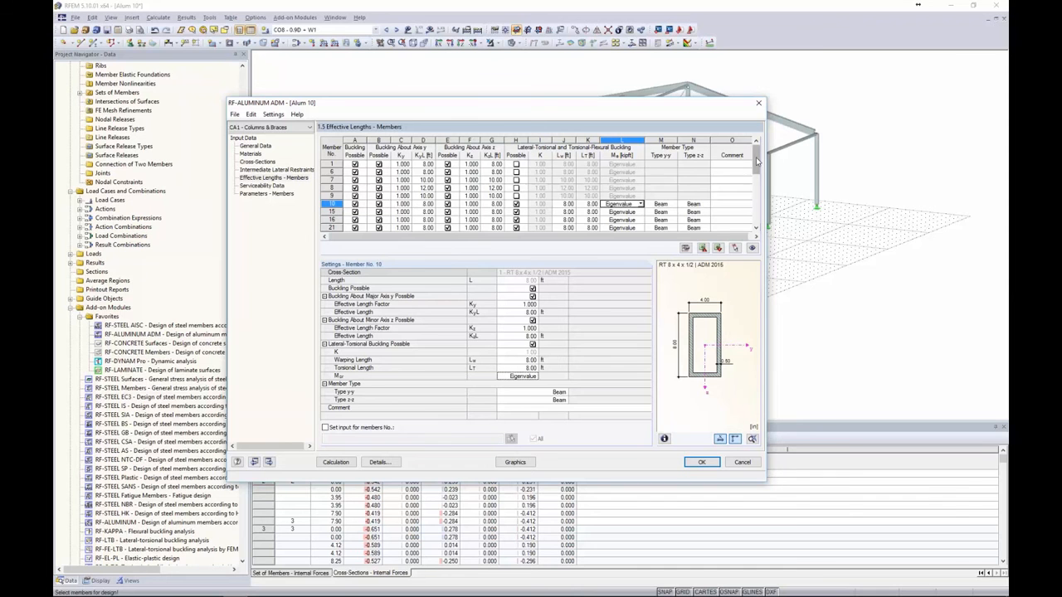
scroll(757, 160, down, 4)
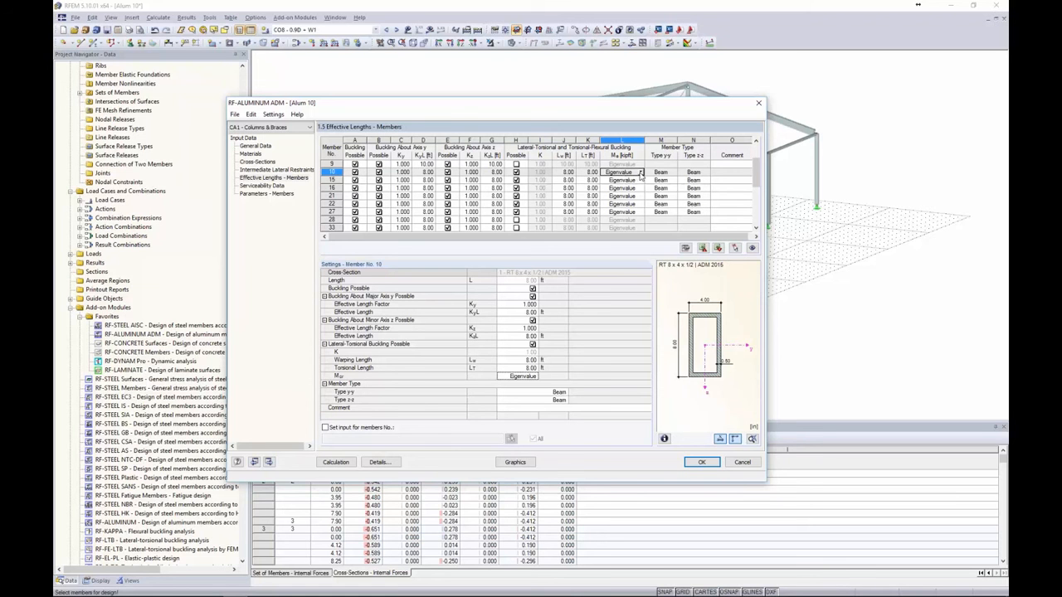
click(640, 172)
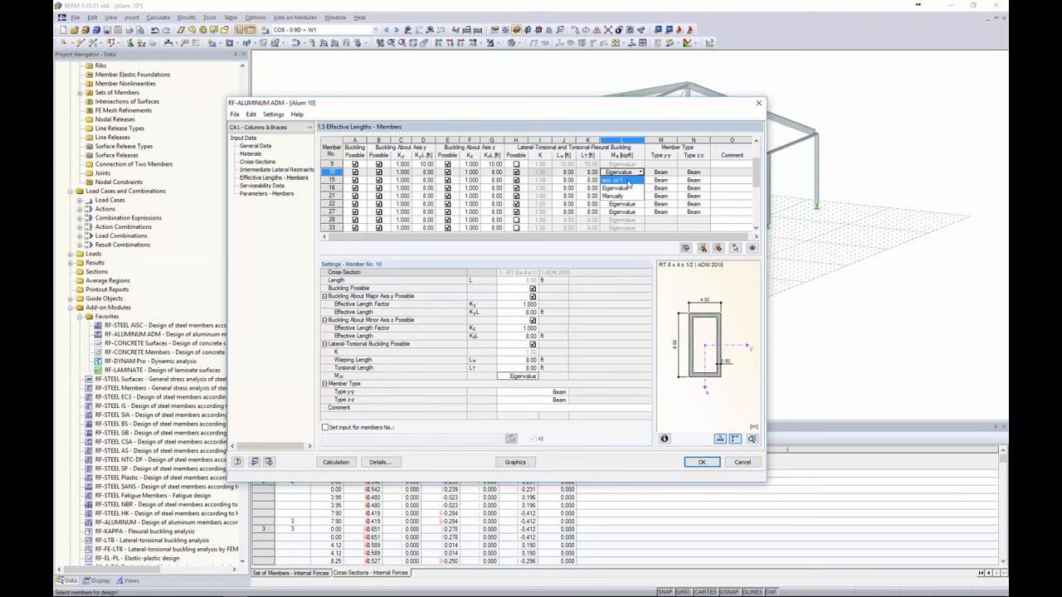
click(629, 180)
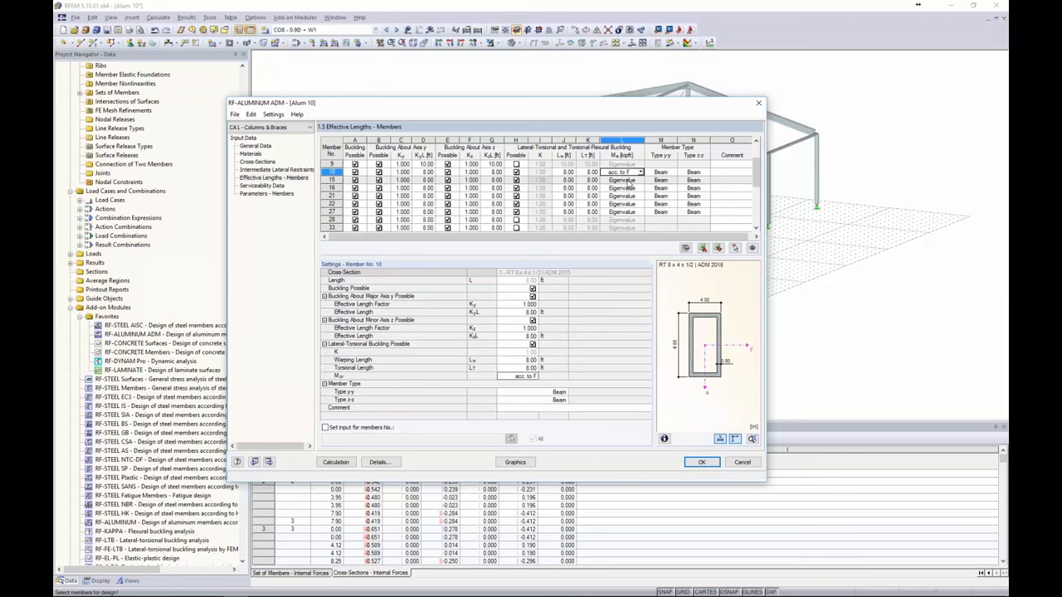
click(639, 172)
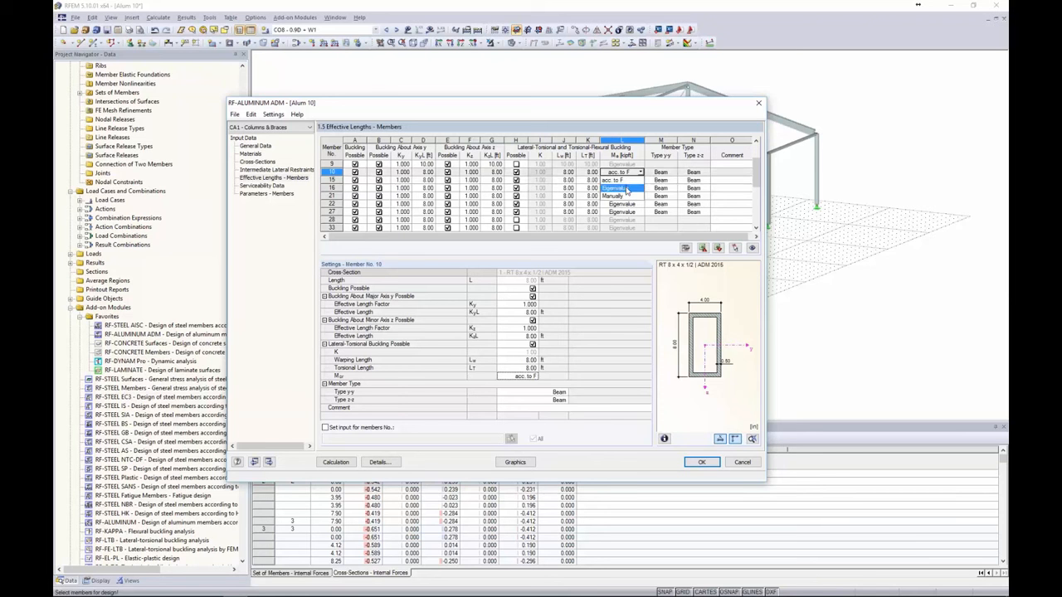
click(627, 188)
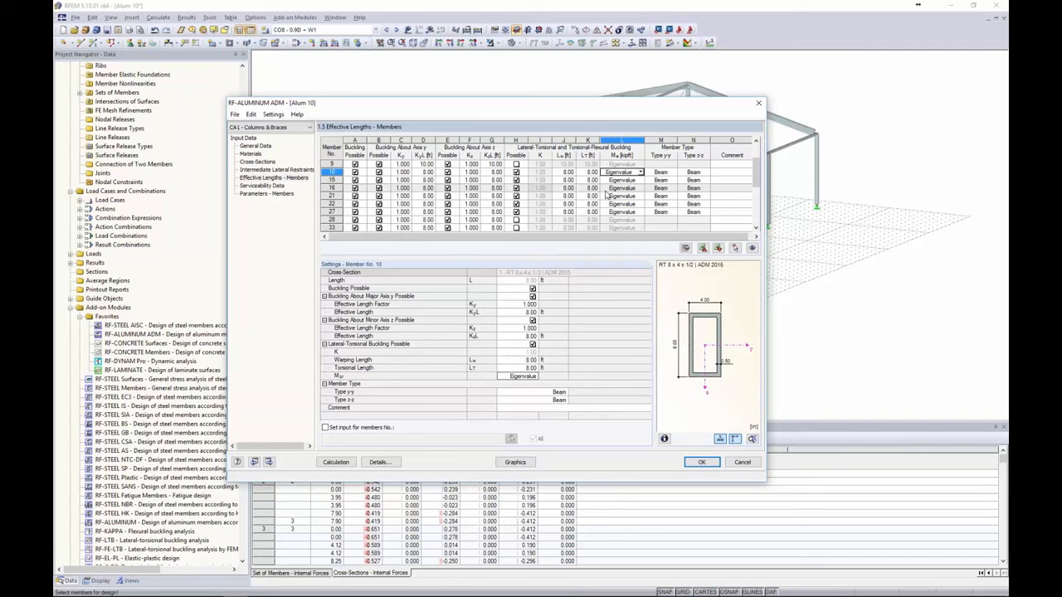
Step: Add all columns and braces, members 1,6-10,15,16,21,22,27,28,33-36,57-64, to the serviceability data as individual members
click(270, 186)
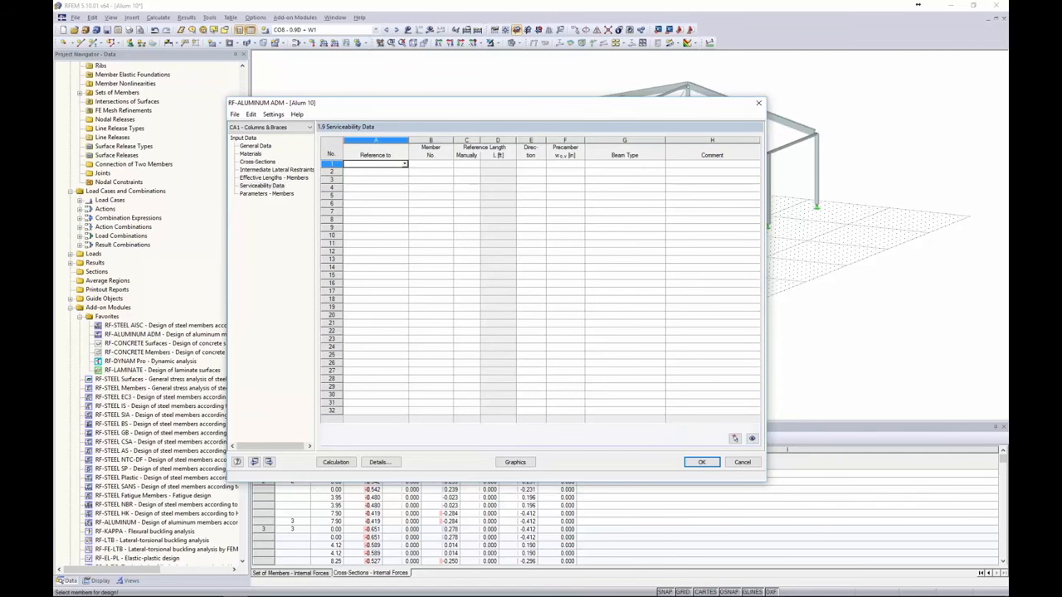
click(404, 165)
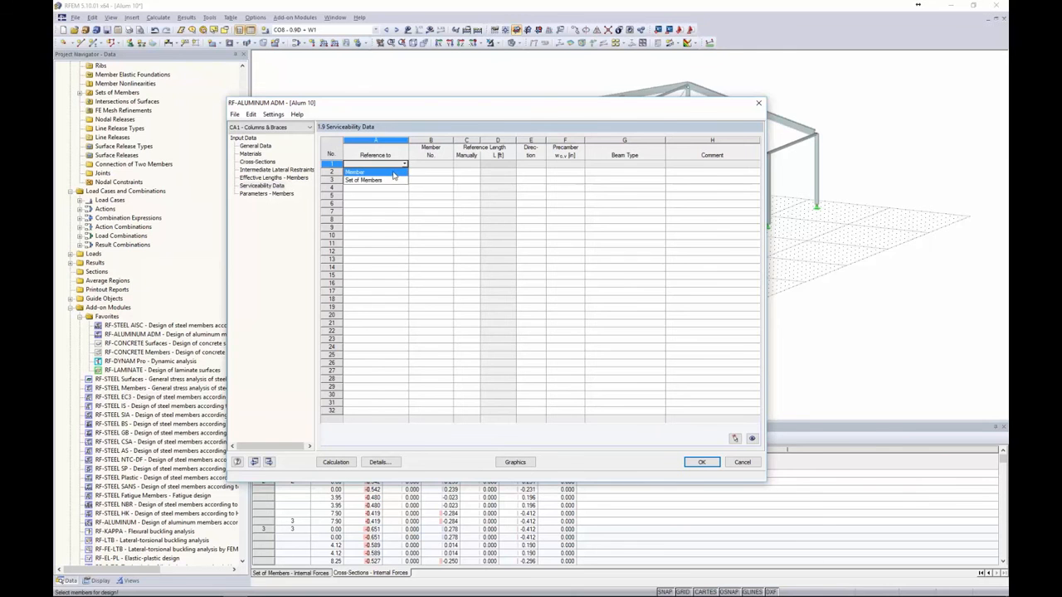
click(391, 172)
click(431, 164)
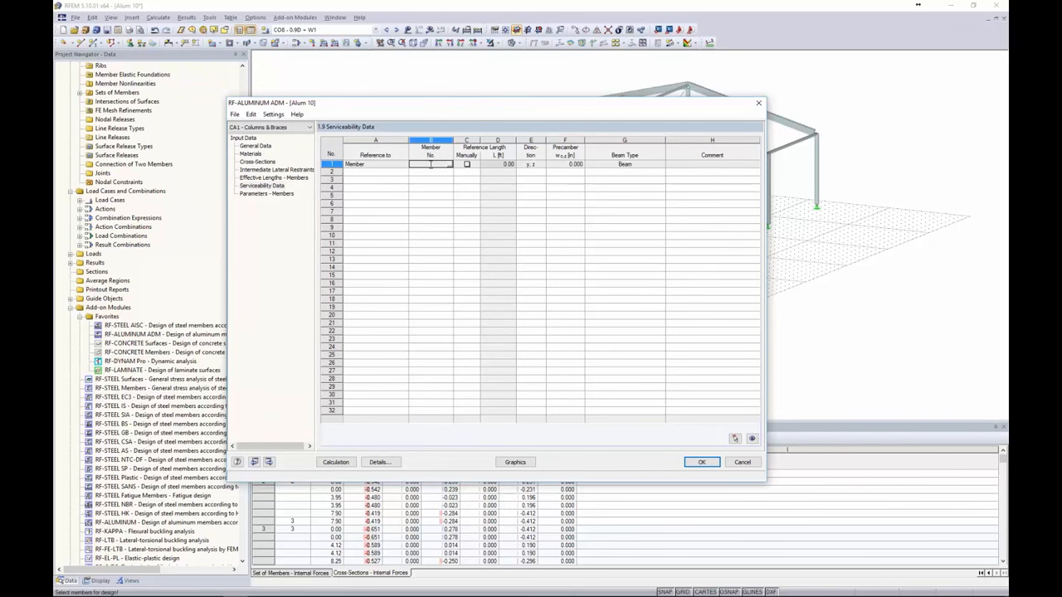
click(451, 165)
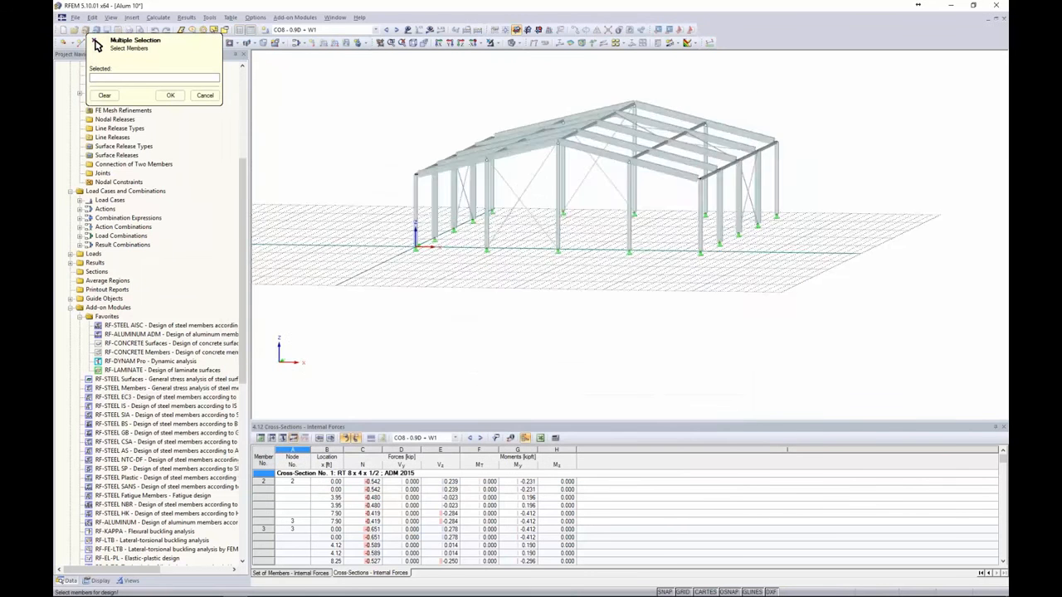
drag(799, 208, 391, 175)
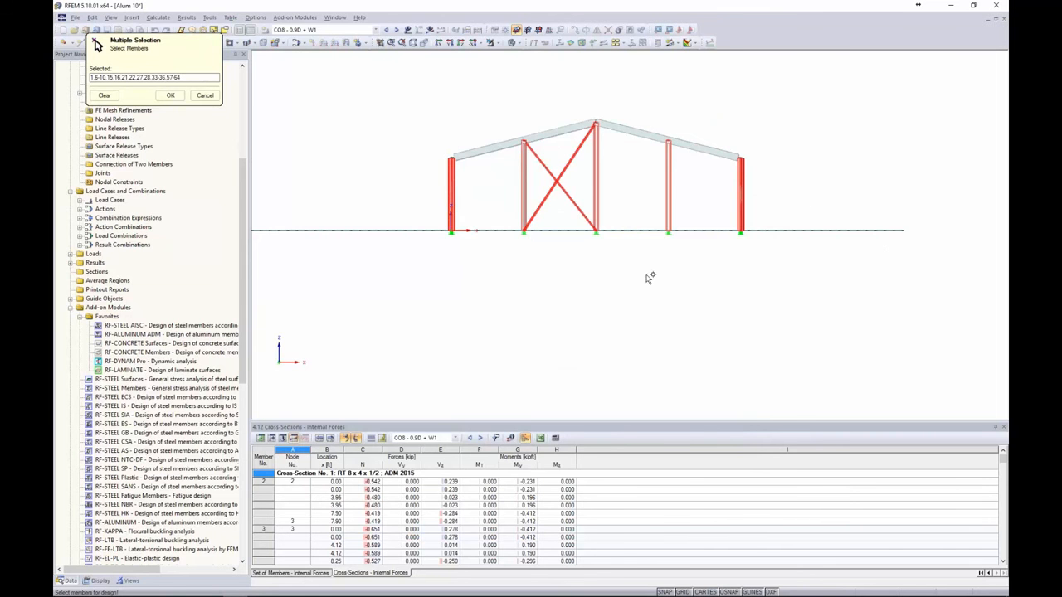
click(170, 95)
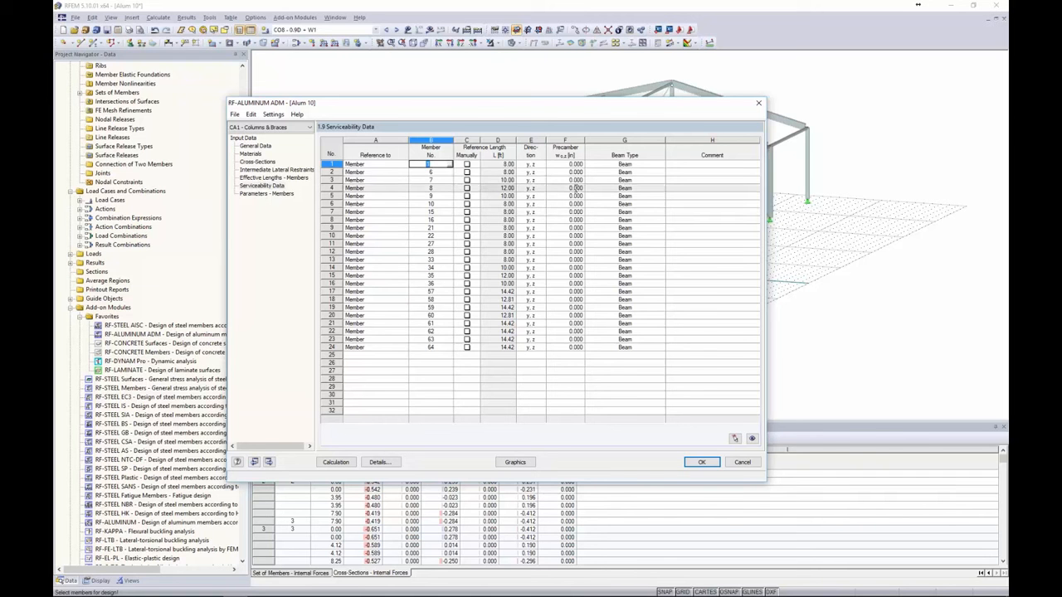
Step: Inspect the beam type choices for member 1 and the serviceability deflection limits in the design details
click(654, 165)
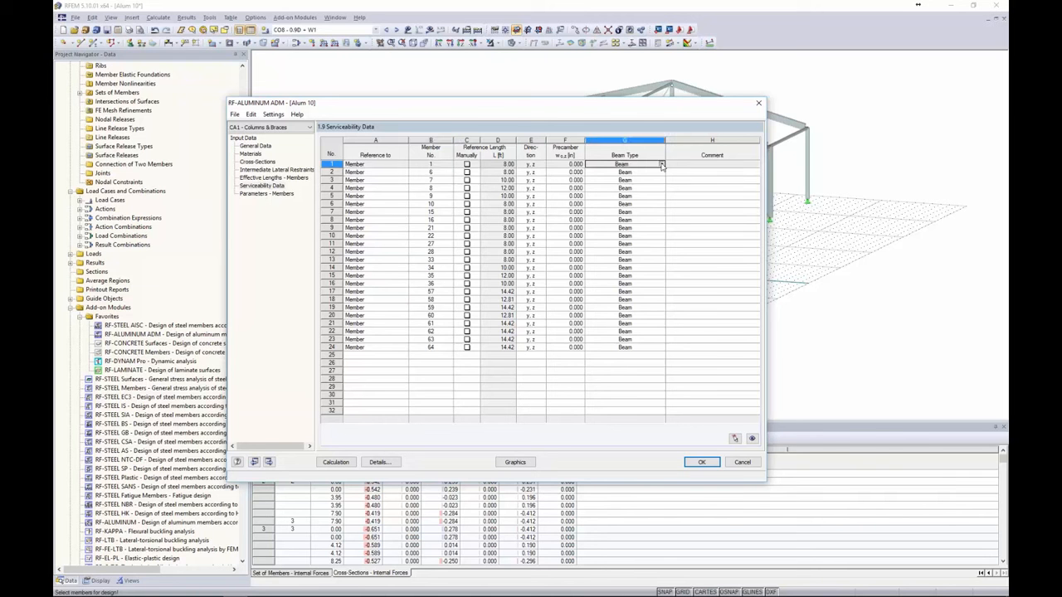
click(662, 166)
click(662, 166)
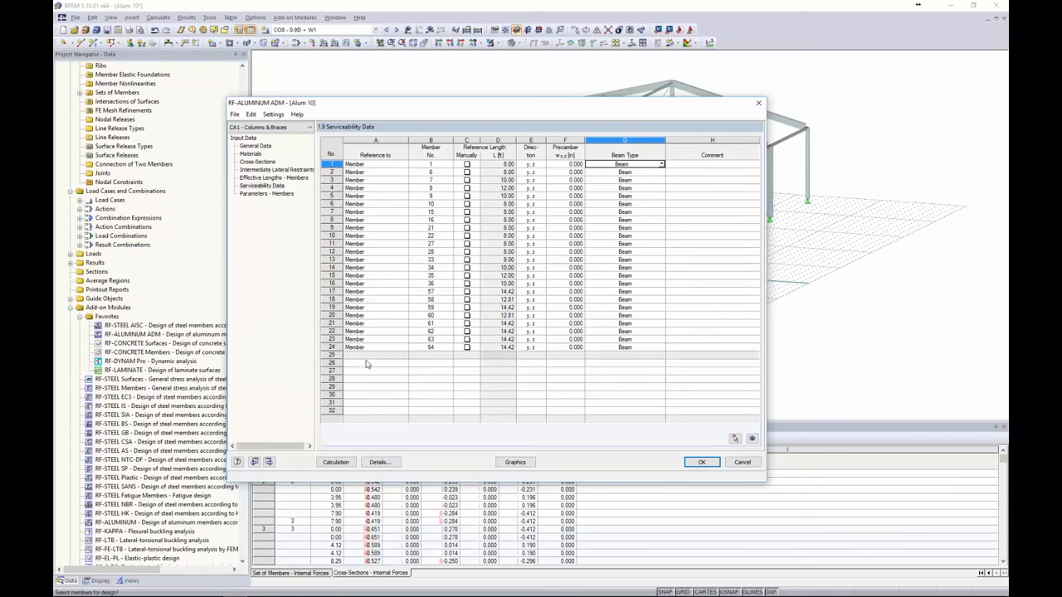
click(383, 463)
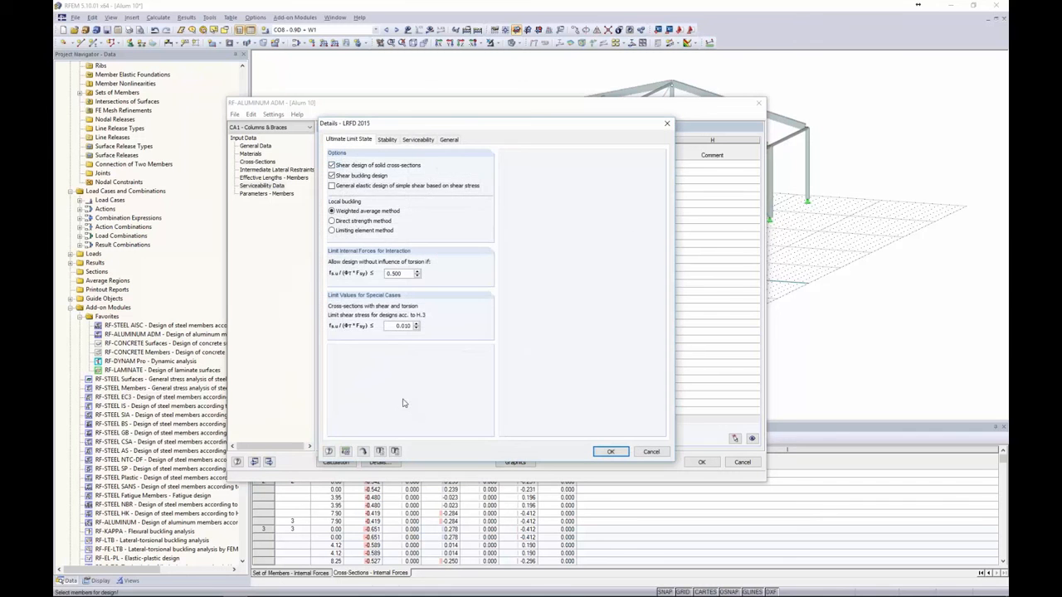
click(420, 140)
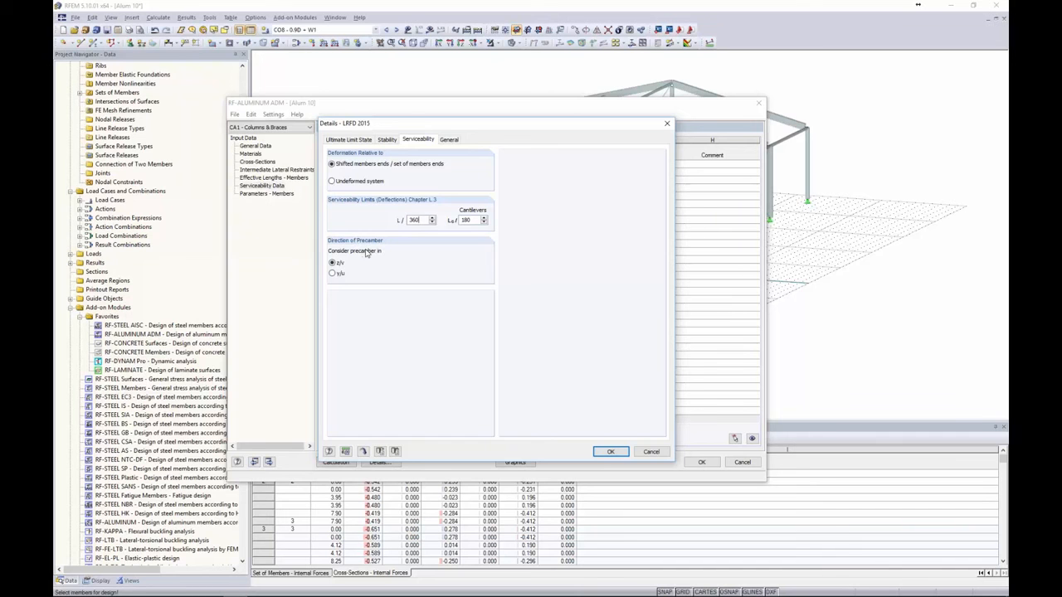
drag(476, 126, 314, 102)
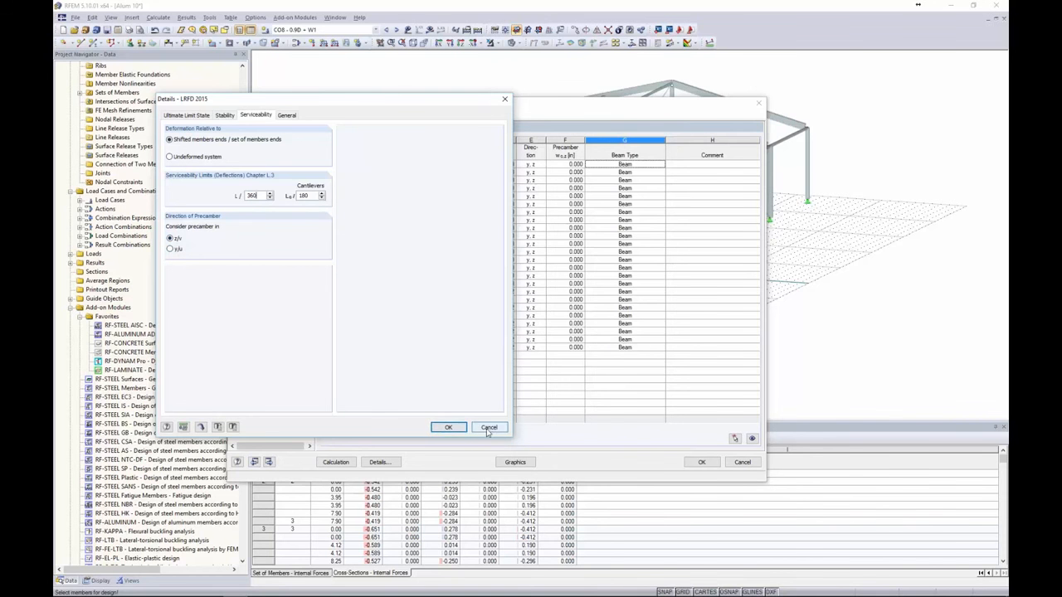
click(448, 427)
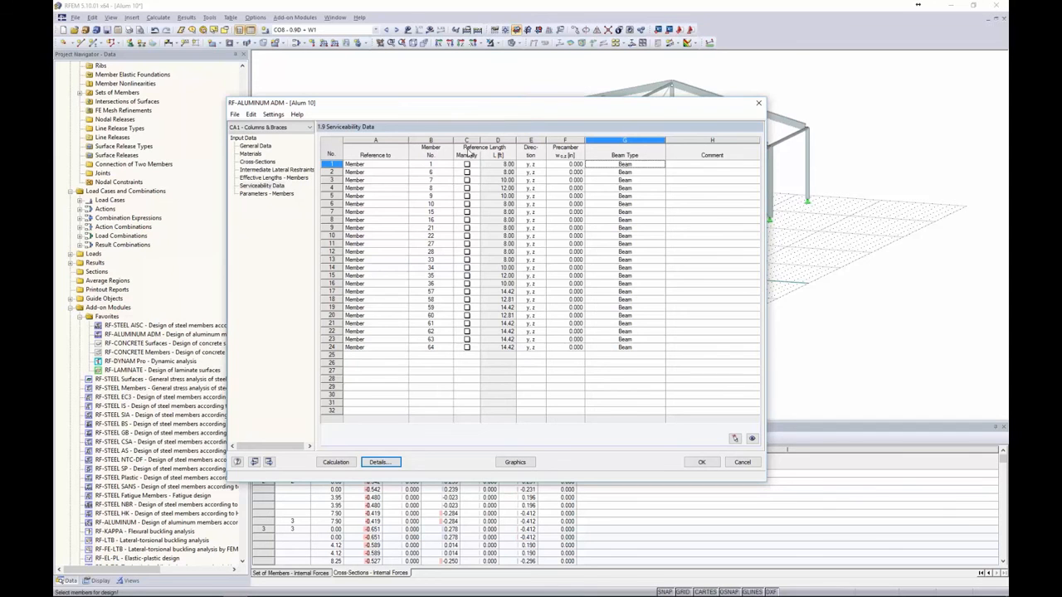
Step: Try the cross-sectional area for tension design option on member 1, and switch it off again
click(249, 194)
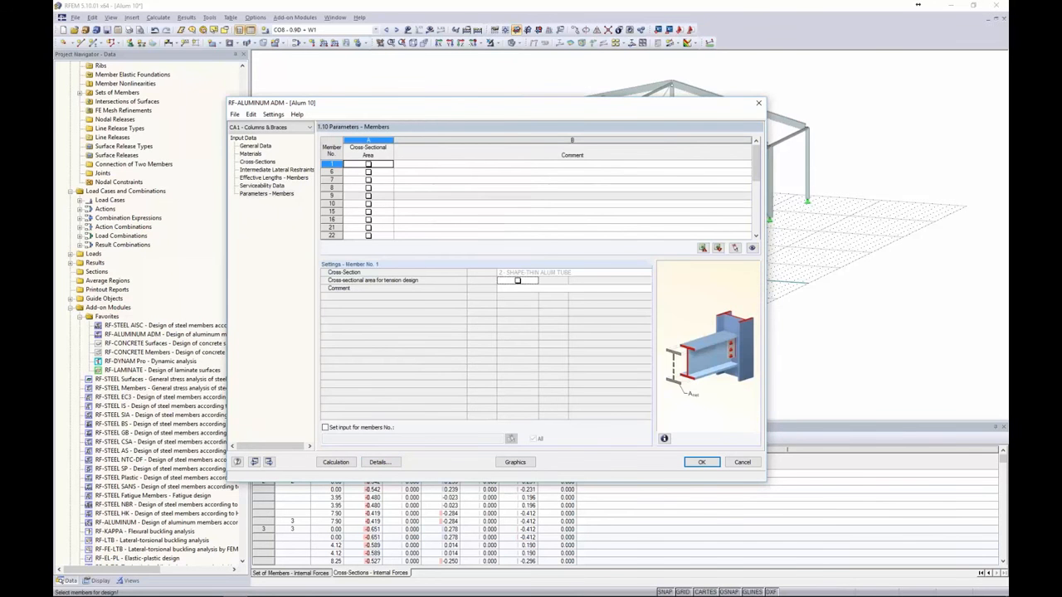
click(368, 165)
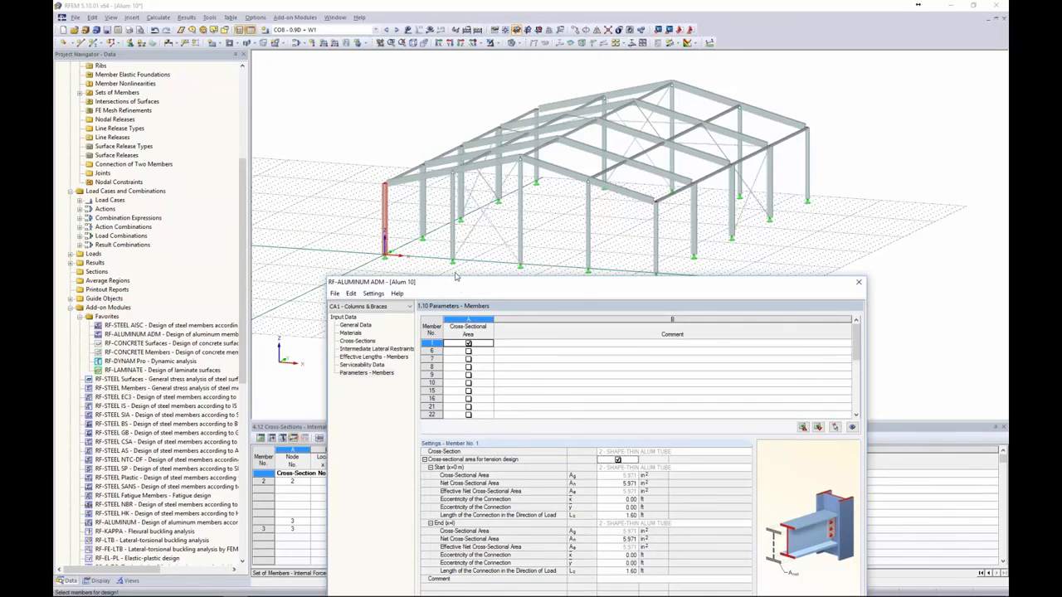
drag(460, 282, 415, 104)
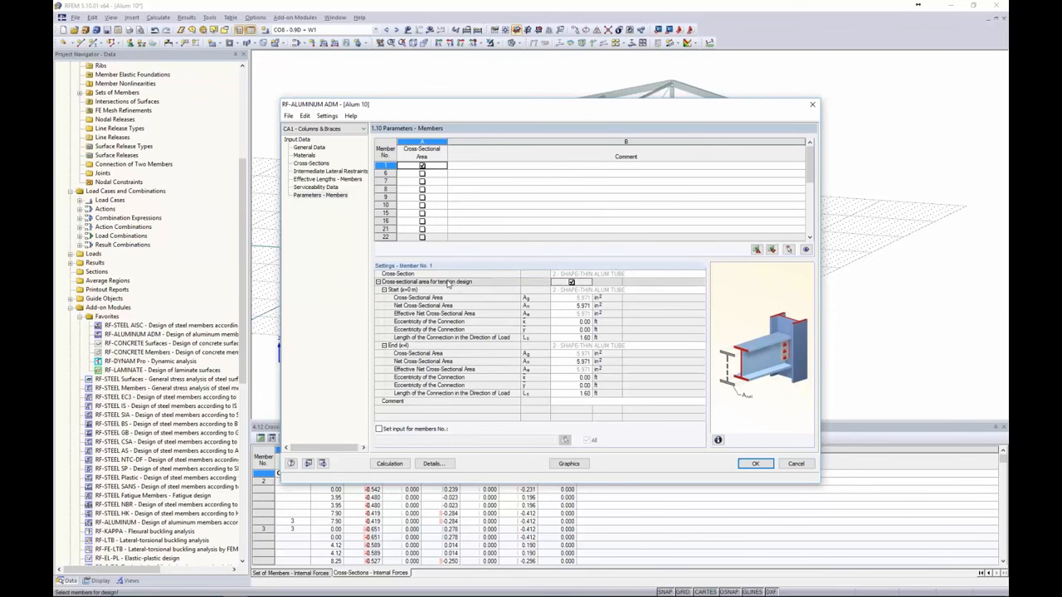
click(419, 167)
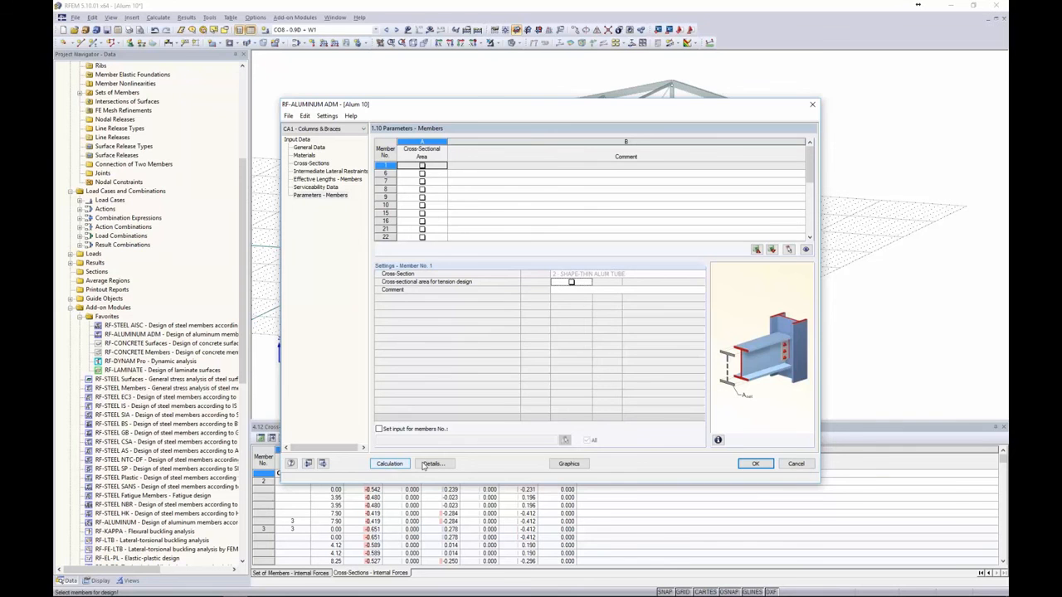
Step: Accept the Columns & Braces input and bring up the RF-ALUMINUM ADM results of the Aluminum 1 model
click(755, 464)
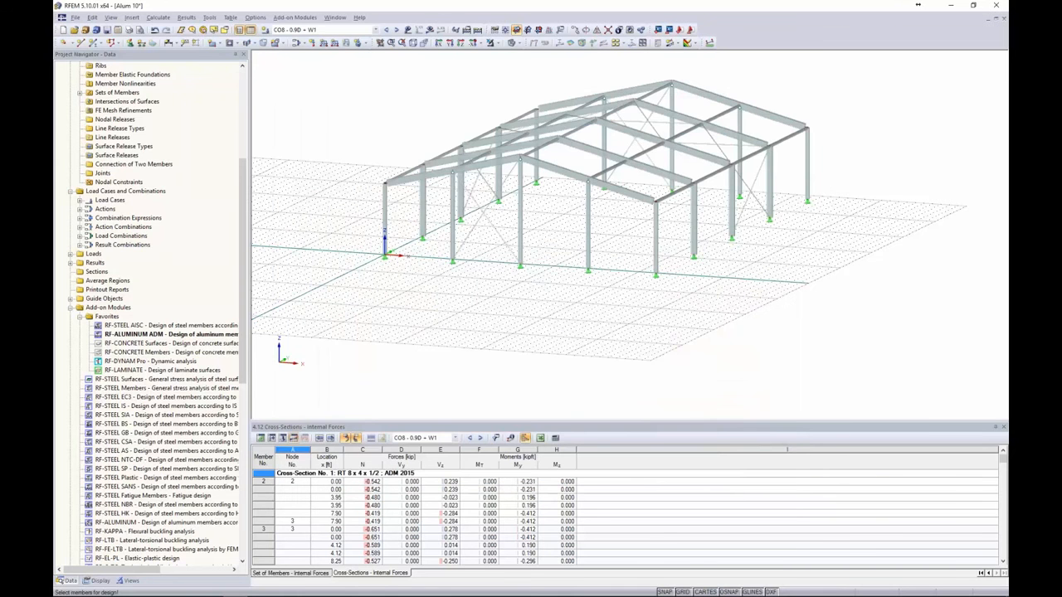
click(335, 16)
click(356, 149)
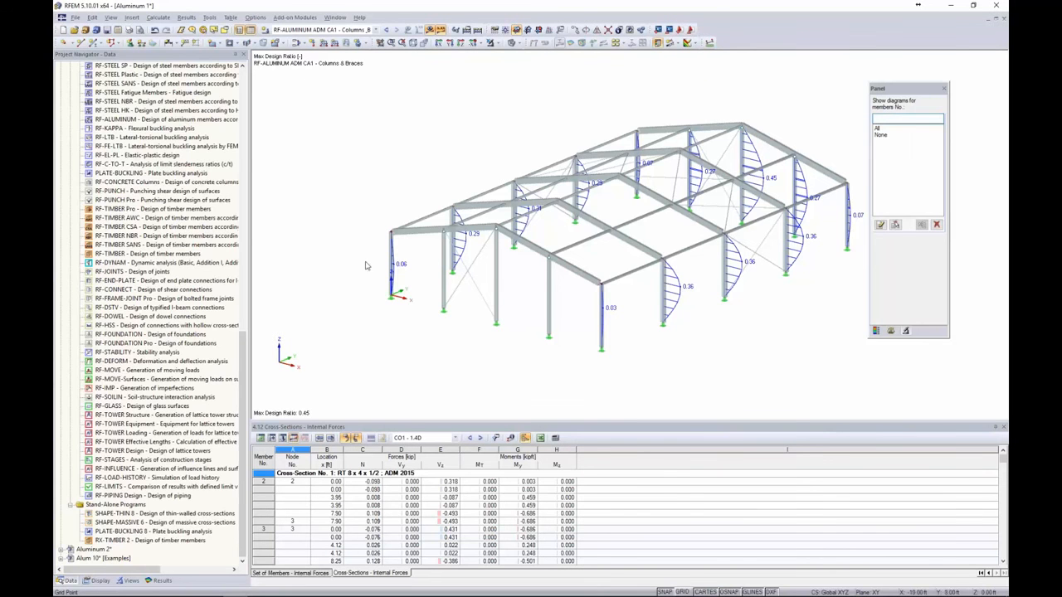
drag(242, 360, 255, 97)
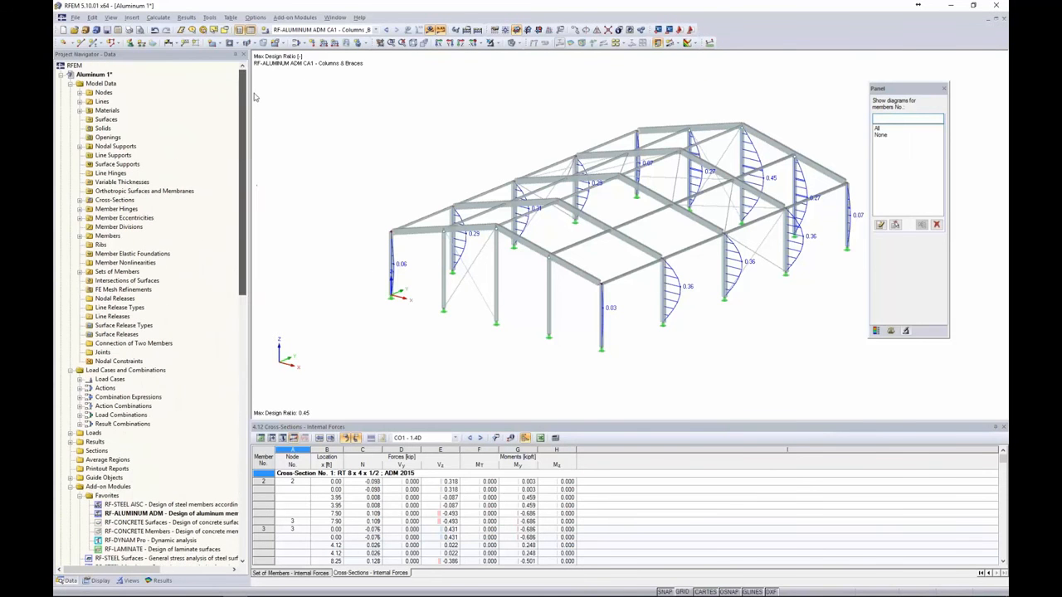
click(295, 17)
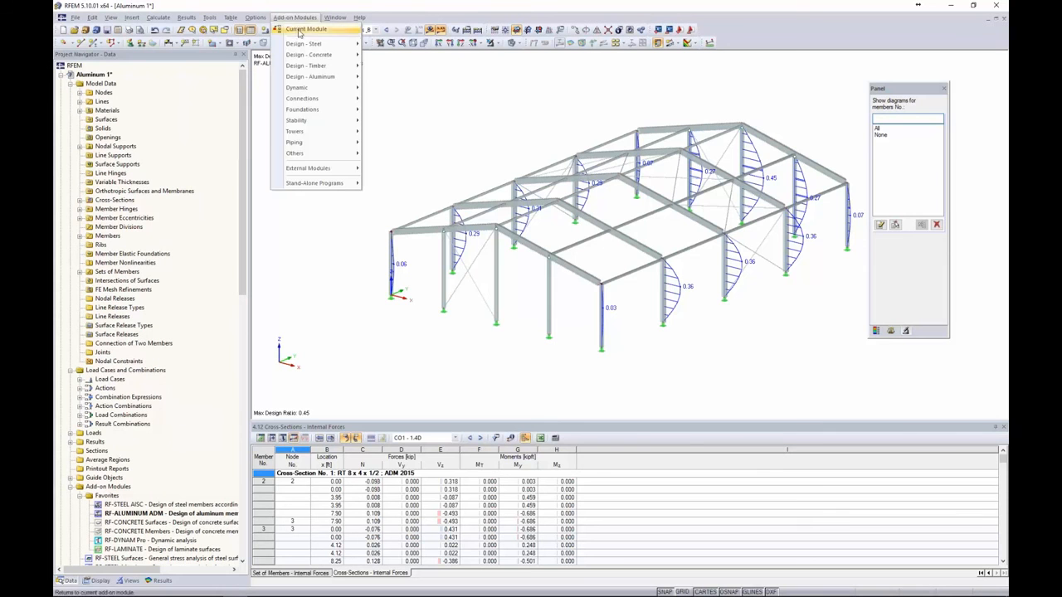
click(306, 28)
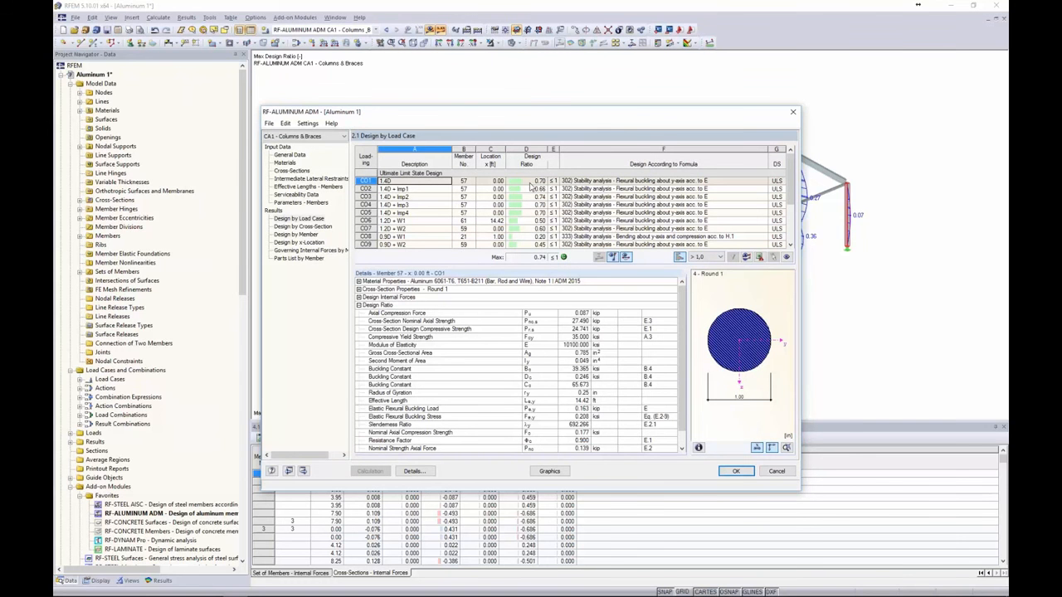
Step: Examine the results by cross-section, including local buckling details for member 28's biaxial bending check under CO7
click(303, 226)
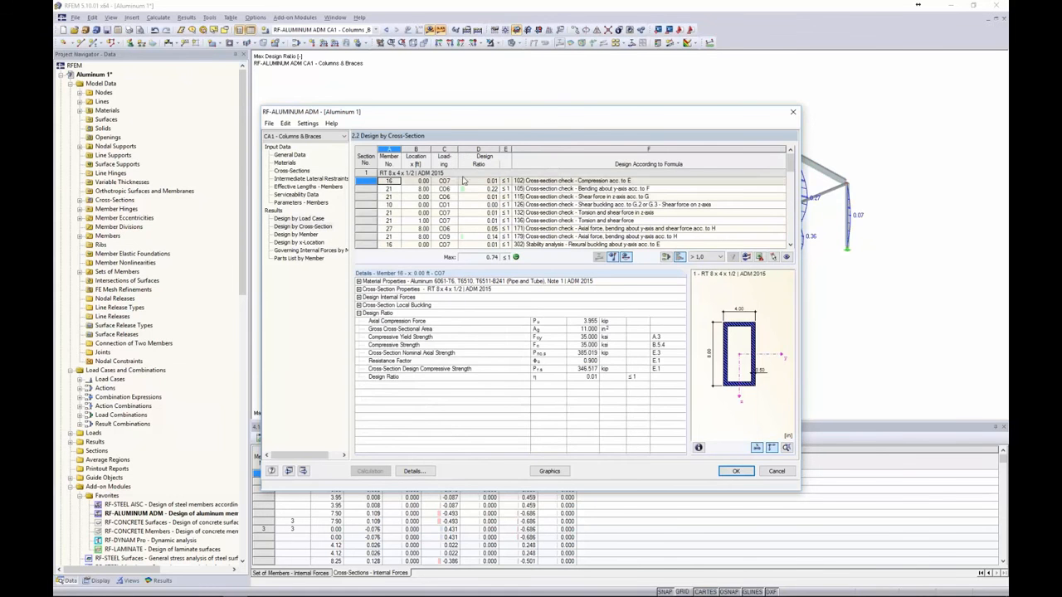
scroll(433, 189, down, 5)
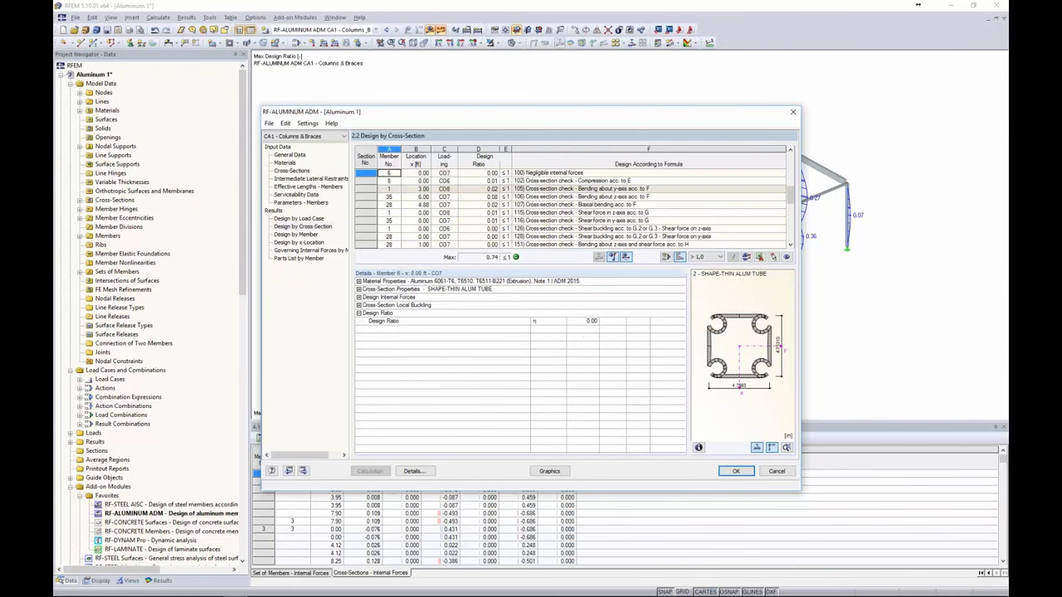
click(446, 205)
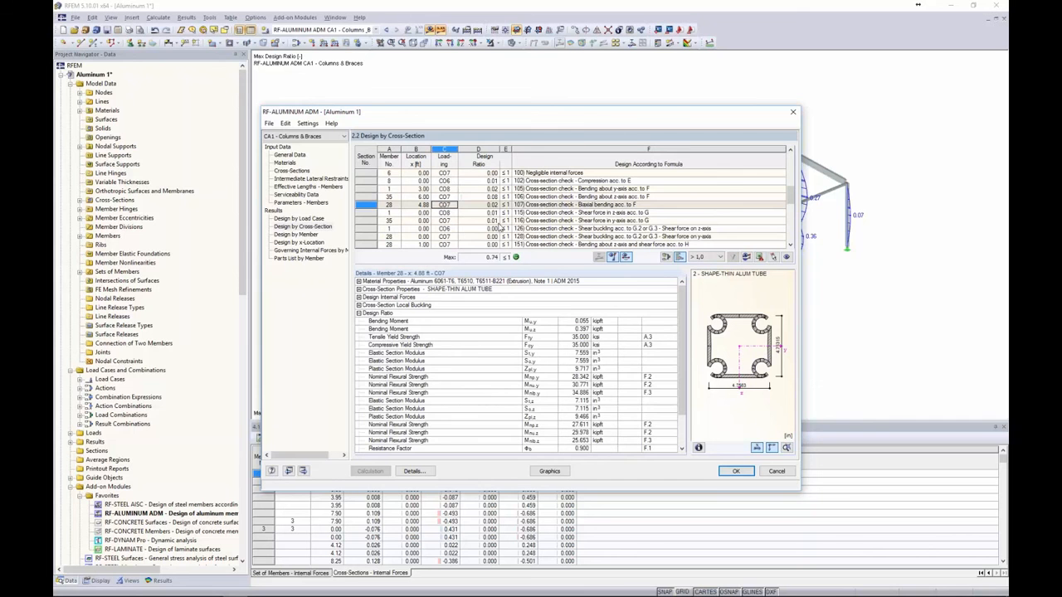
click(359, 305)
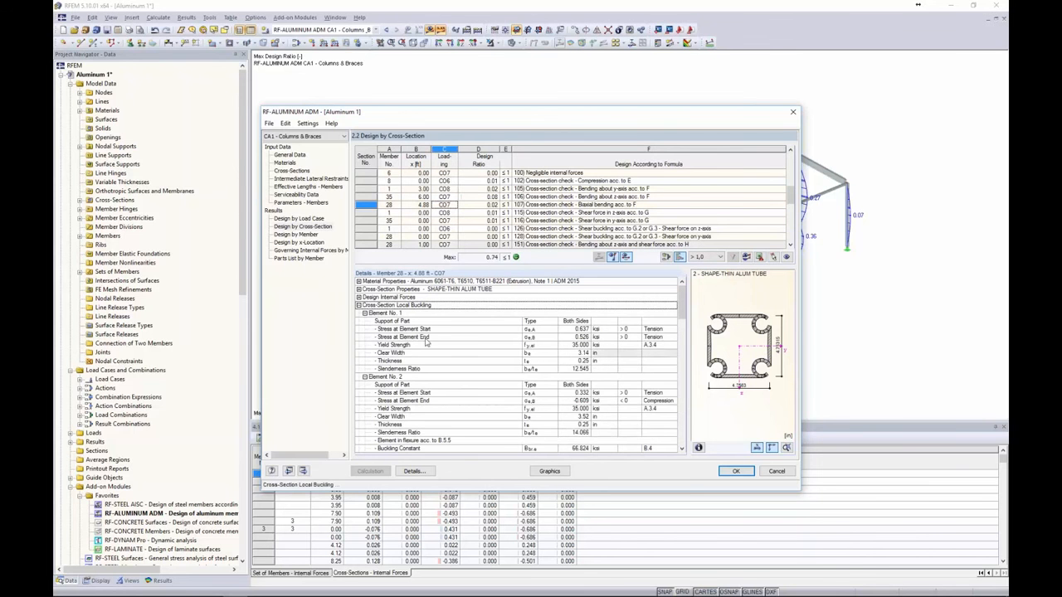
scroll(396, 318, down, 7)
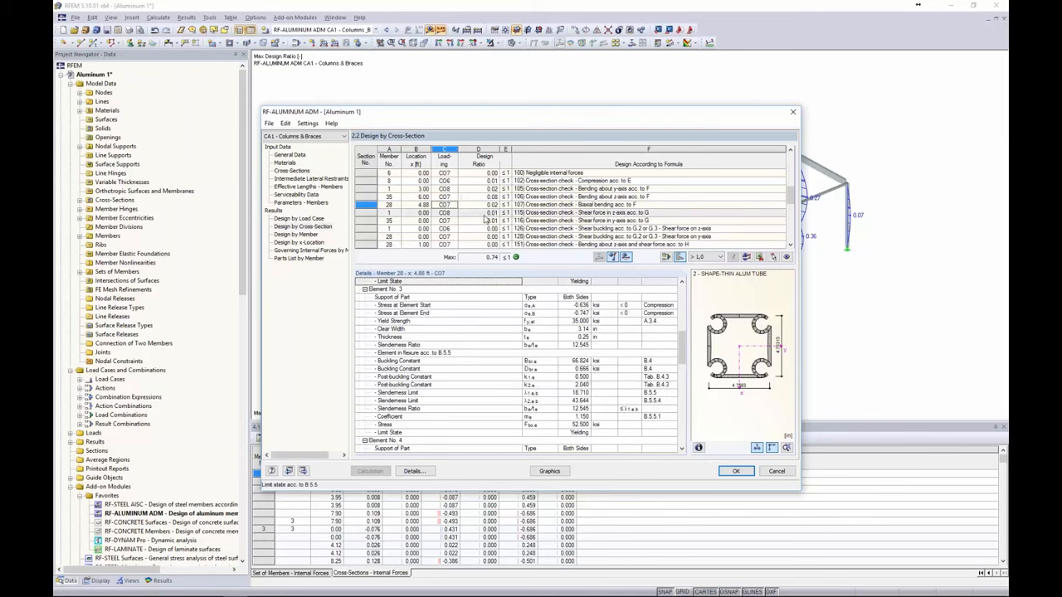
scroll(487, 217, down, 2)
scroll(487, 216, down, 2)
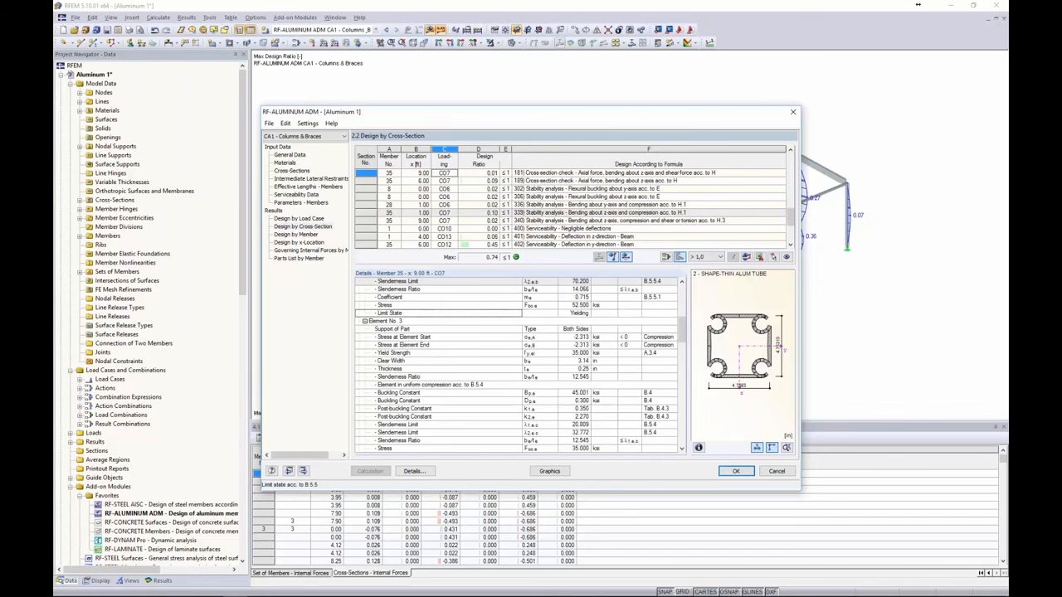
Step: Review the design results by member from member 1 through member 10 alongside the frame model
click(304, 235)
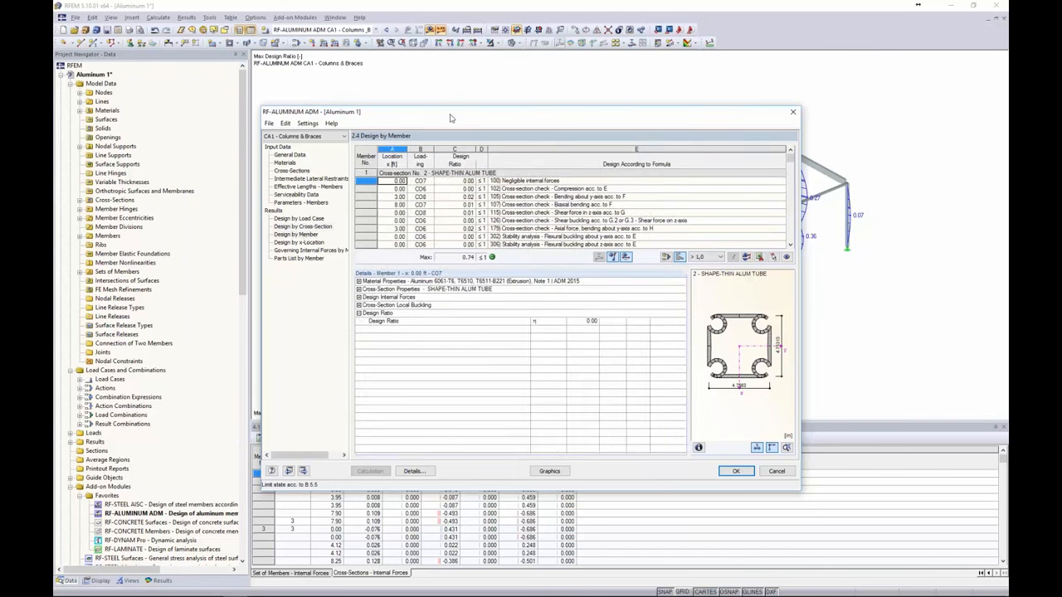
drag(452, 116, 446, 340)
scroll(498, 415, down, 3)
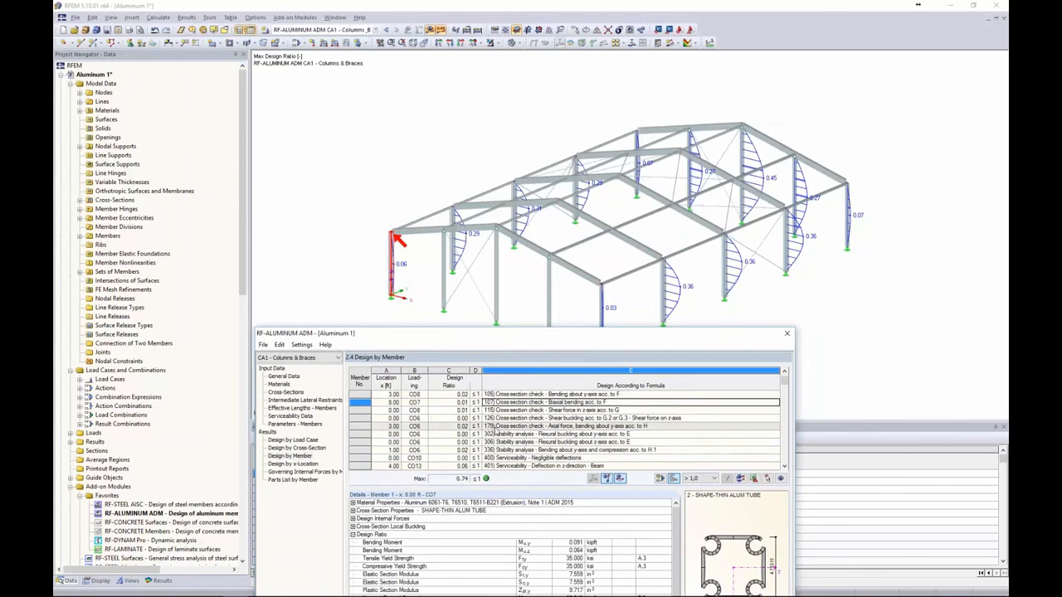
scroll(564, 423, down, 4)
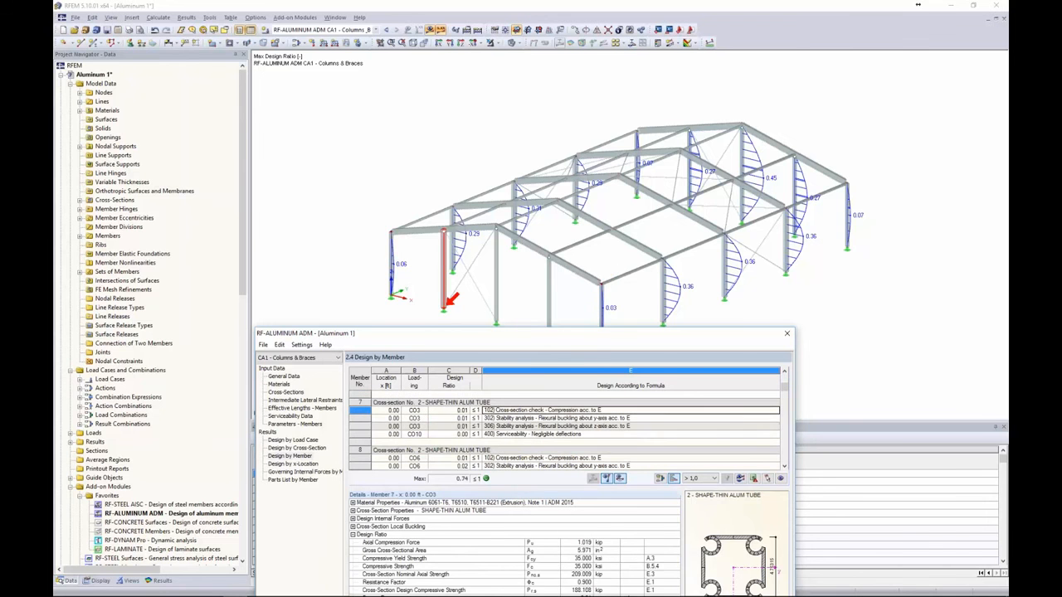
scroll(531, 415, down, 2)
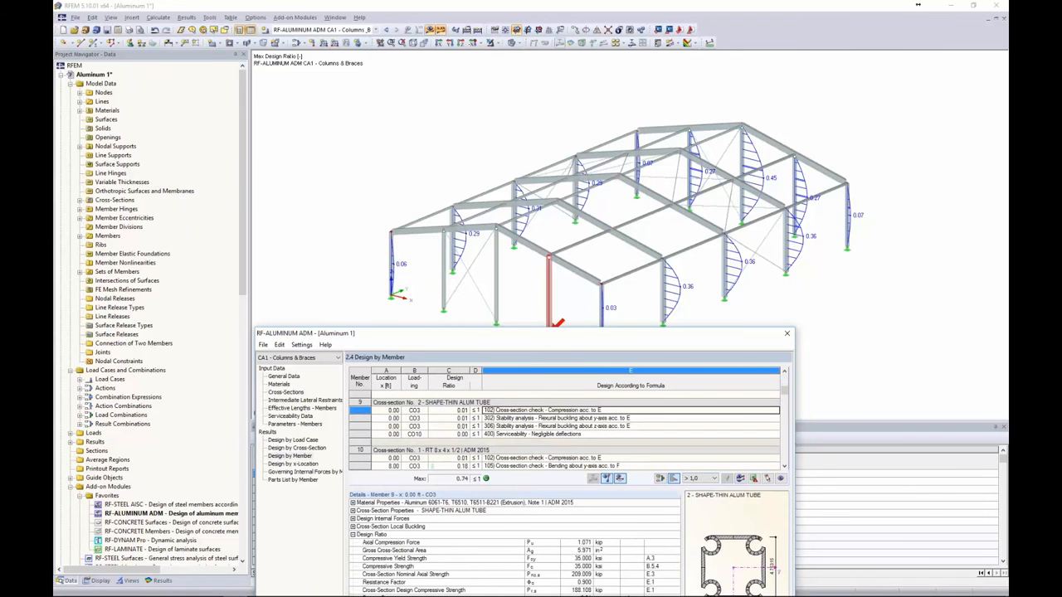
scroll(550, 434, down, 1)
click(571, 426)
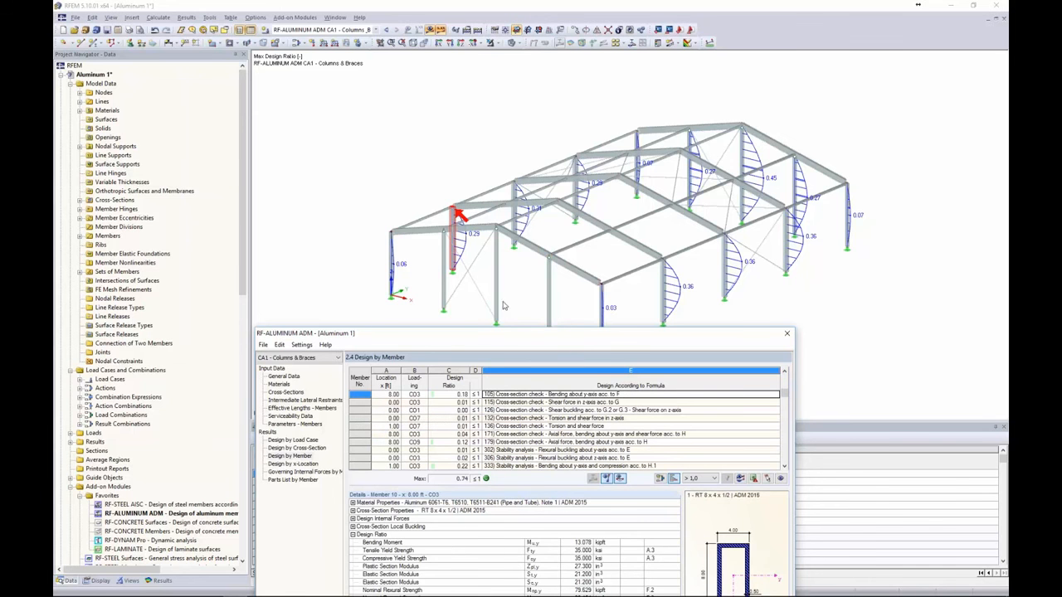
Step: Examine member 10's cross-section checks one by one, from compression through combined torsion and shear force
drag(506, 336, 518, 113)
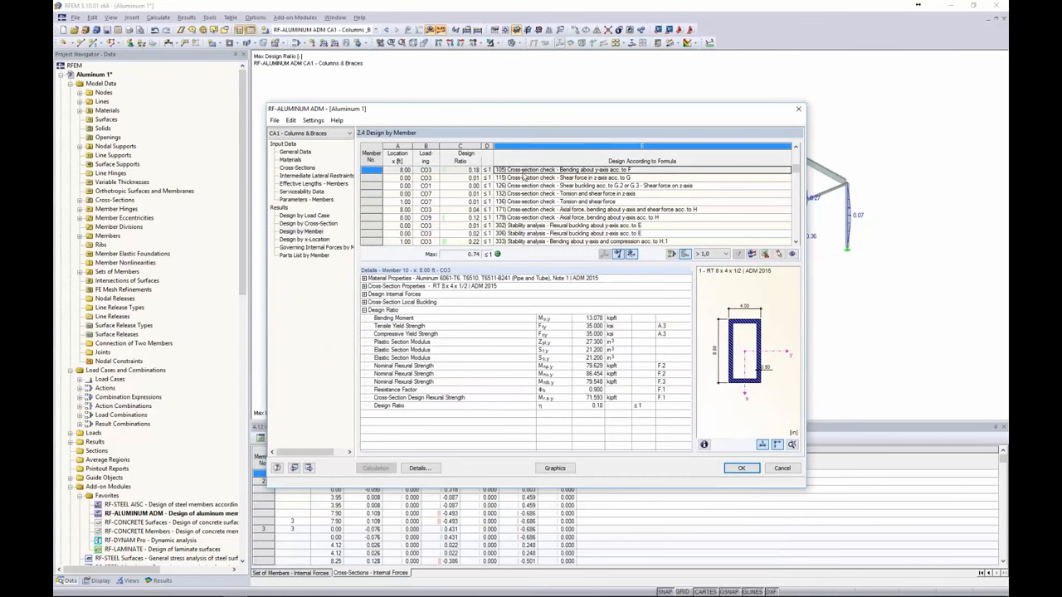
scroll(526, 181, up, 1)
click(528, 185)
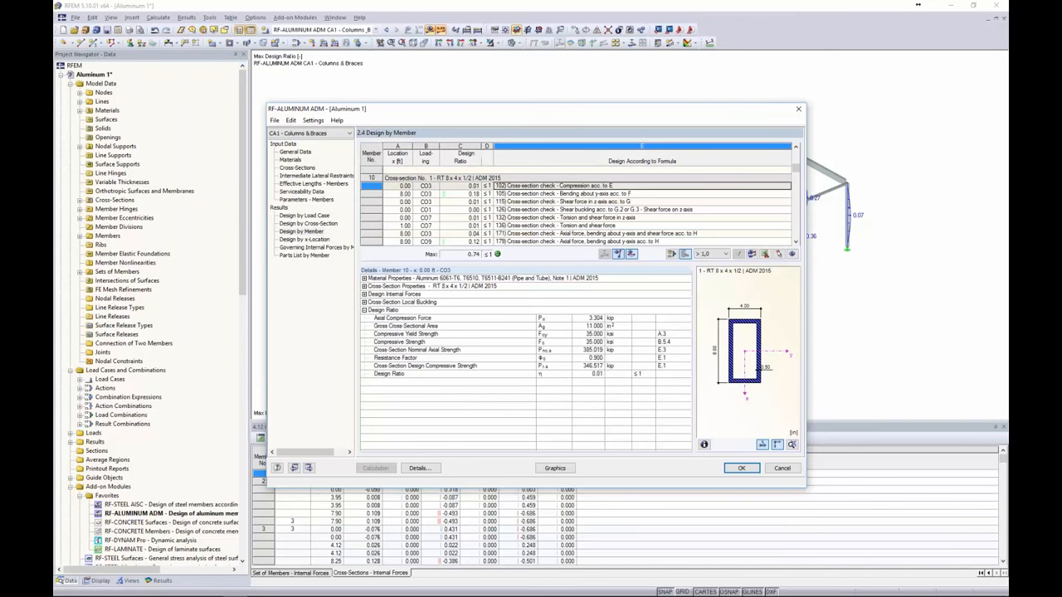
click(527, 193)
click(528, 202)
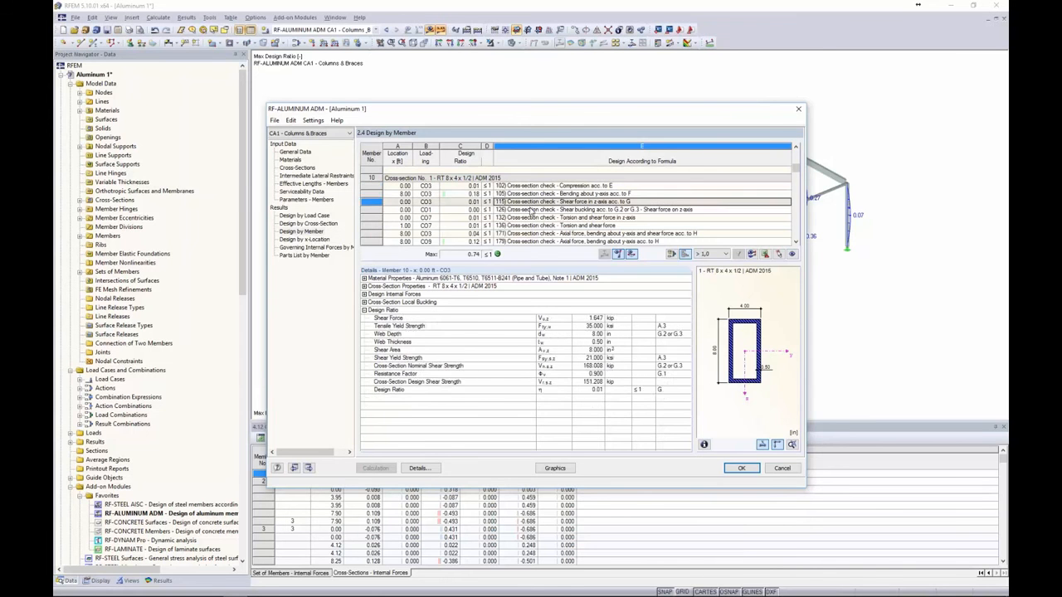
click(527, 209)
click(531, 218)
click(543, 225)
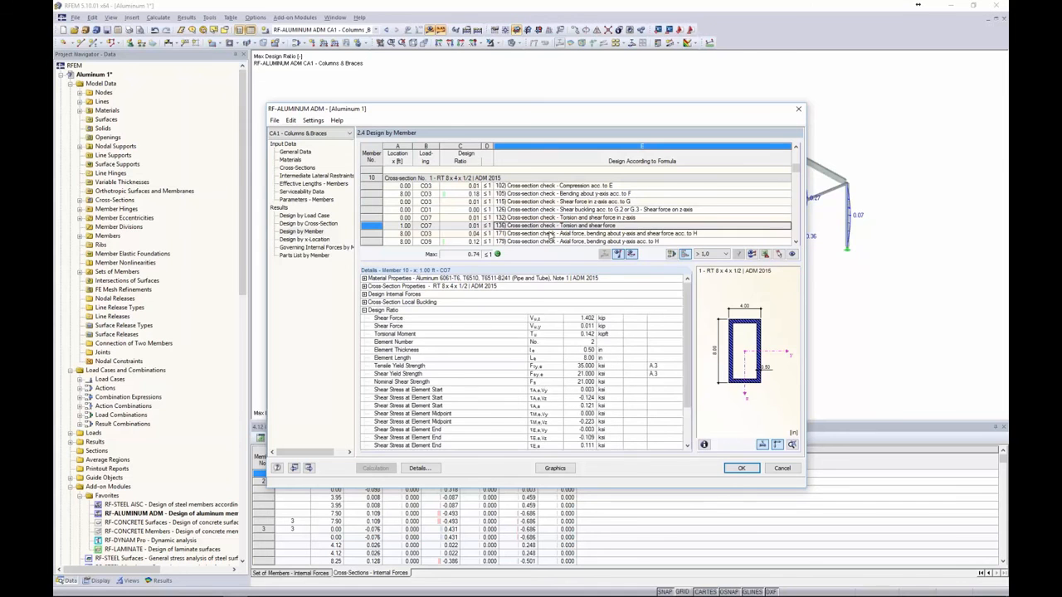
scroll(680, 332, down, 2)
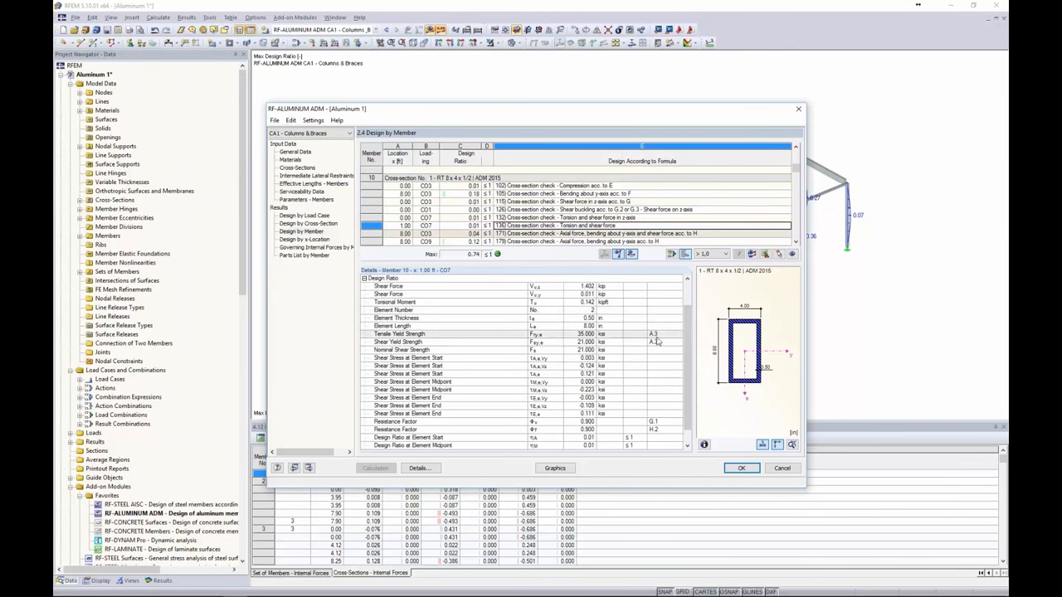
scroll(663, 385, up, 2)
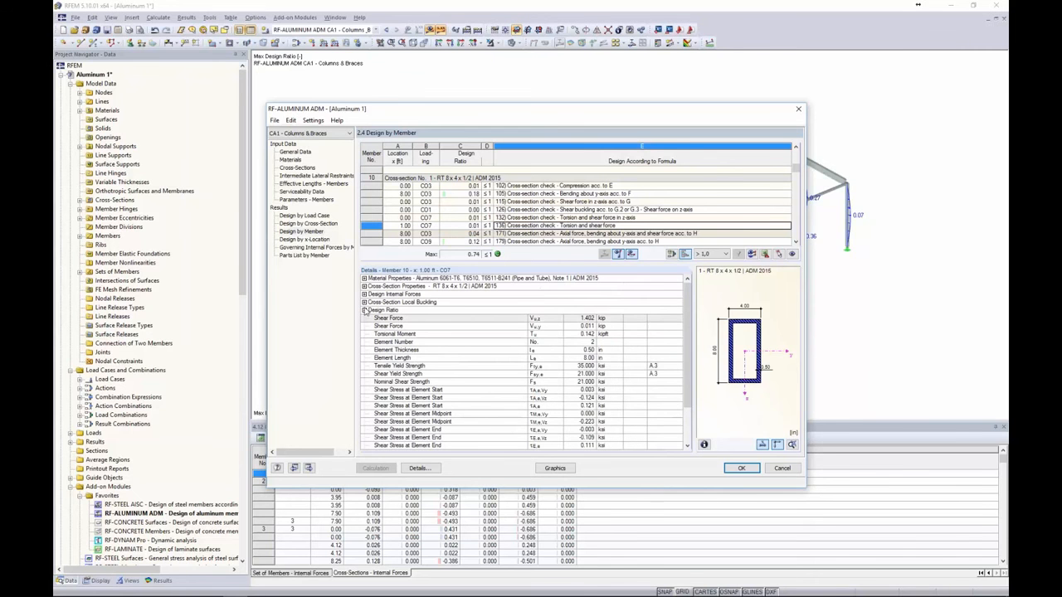
Step: Inspect the flange and web local buckling details behind member 10's torsion and shear force check
click(364, 302)
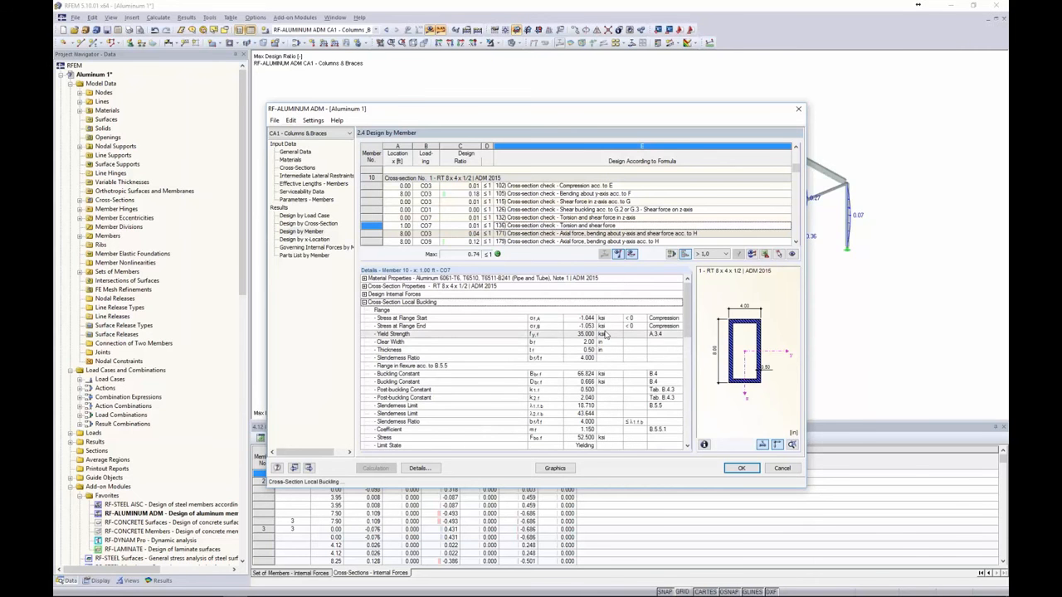
scroll(606, 341, down, 5)
scroll(605, 336, down, 5)
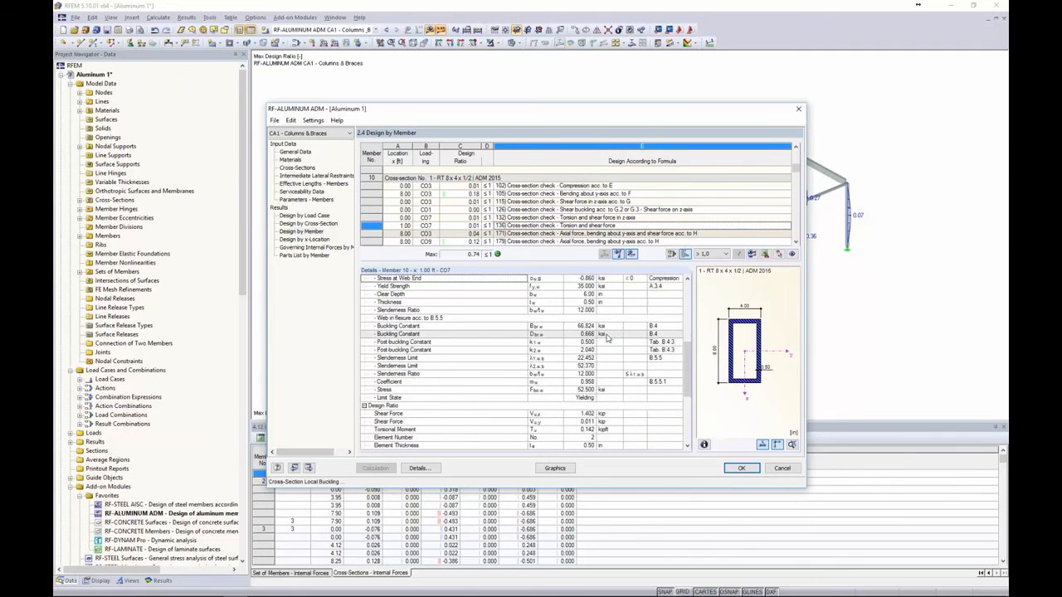
scroll(581, 348, down, 1)
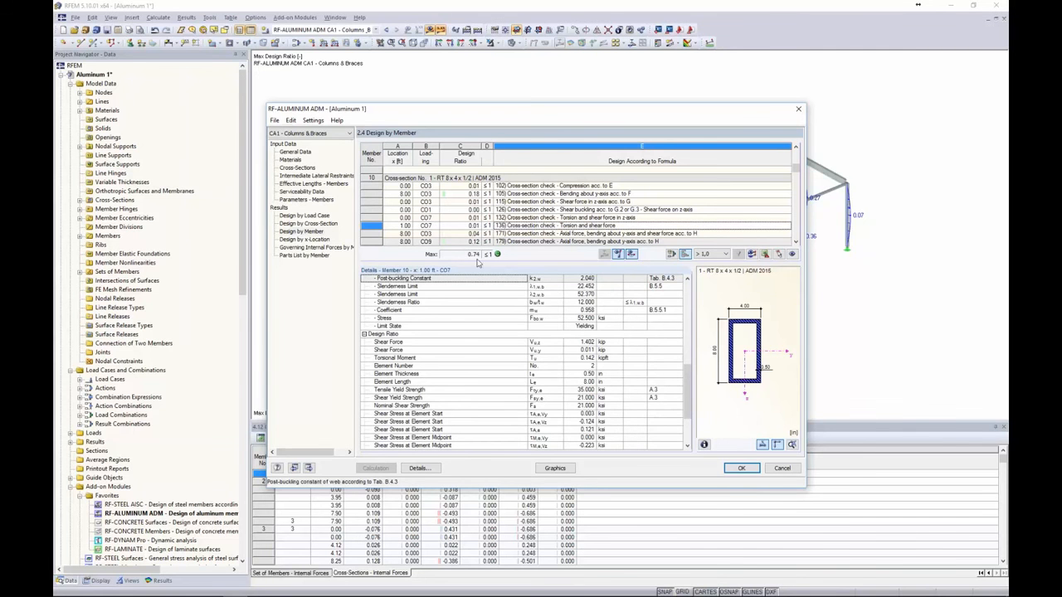
Step: Review the parts list by member, and view only the ultimate limit state design ratios on the frame model
click(305, 256)
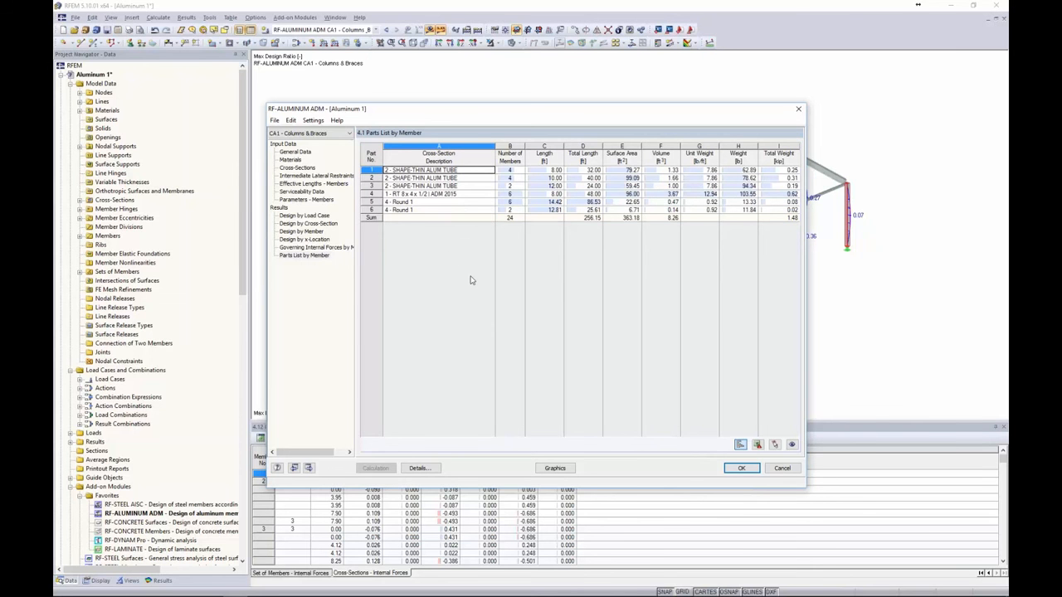
click(555, 468)
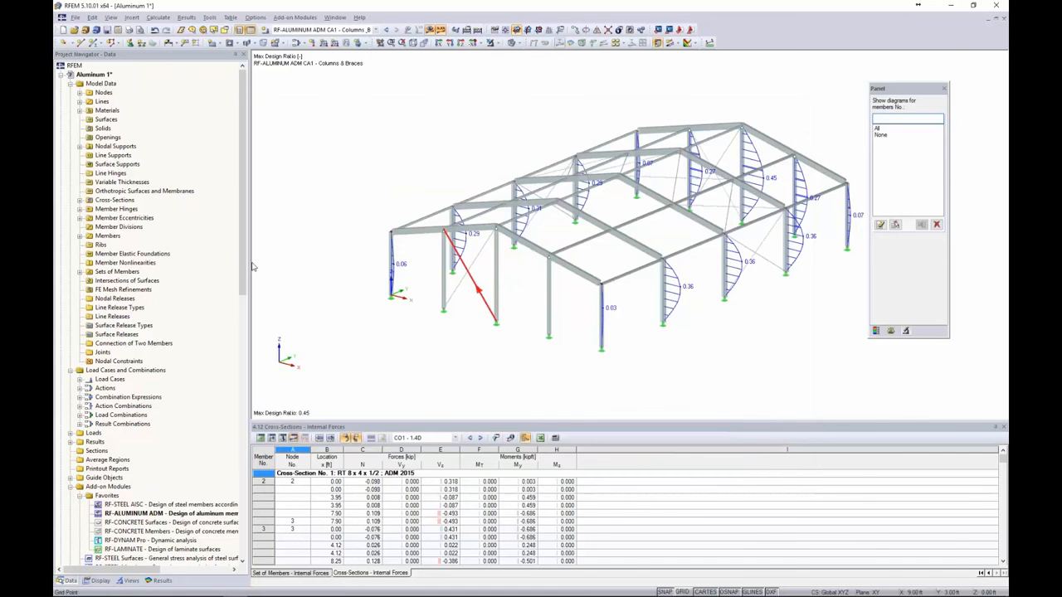
click(163, 581)
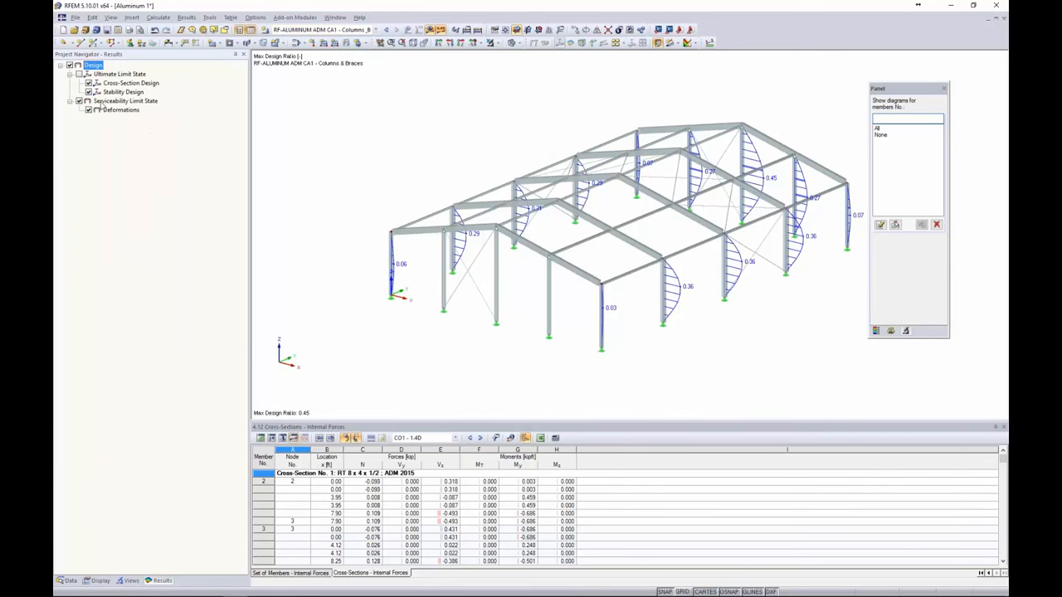
click(690, 240)
middle_drag(690, 240, 622, 233)
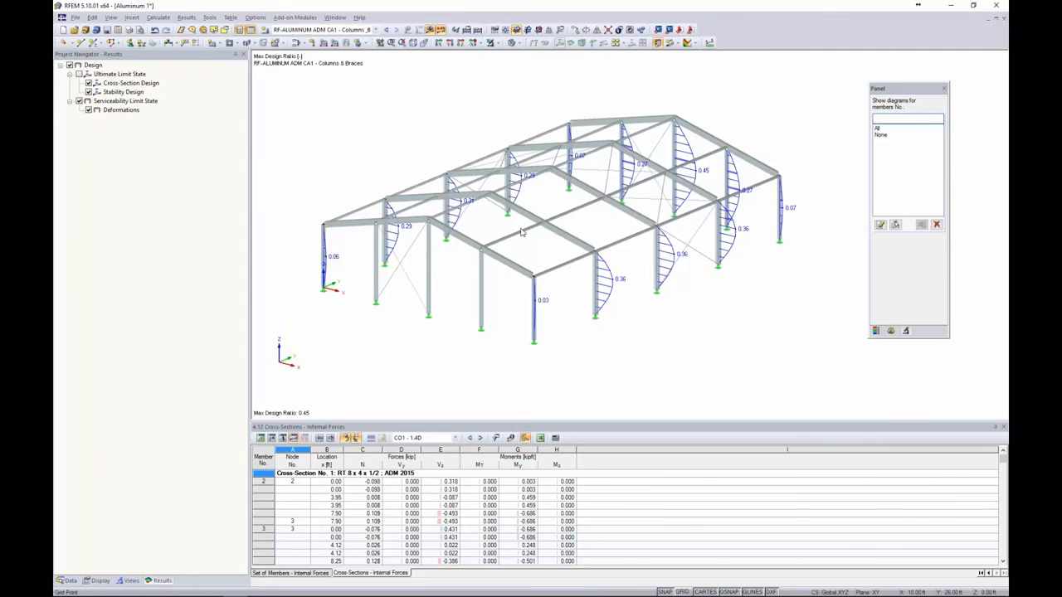
click(79, 74)
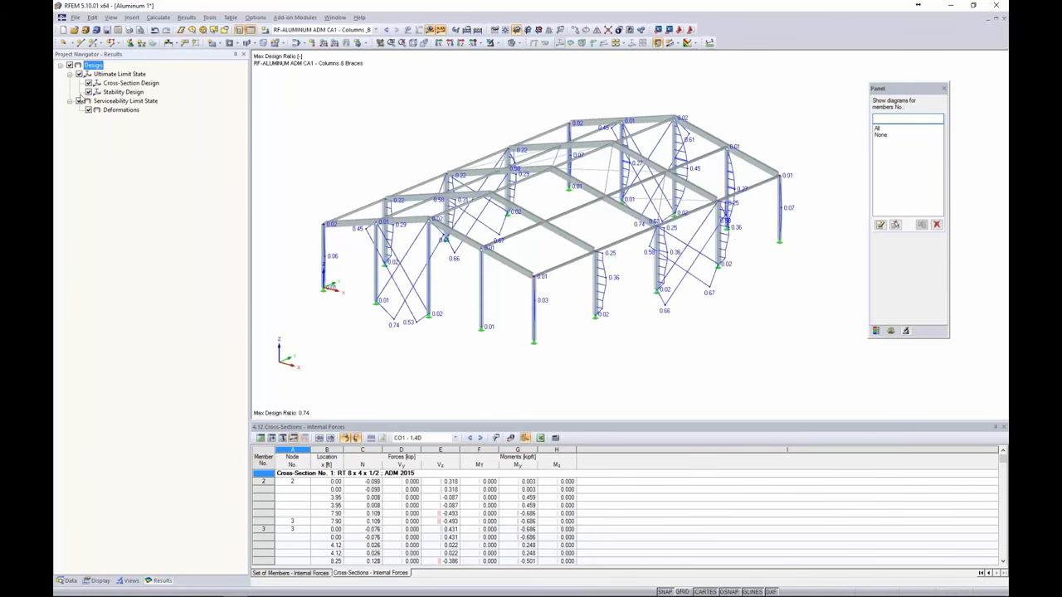
click(79, 100)
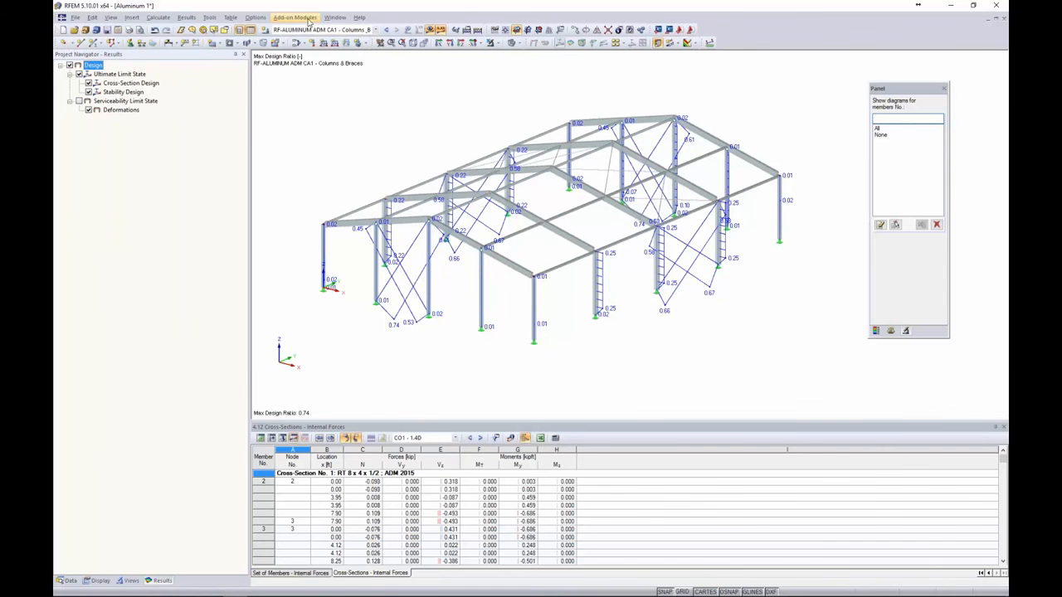
click(429, 30)
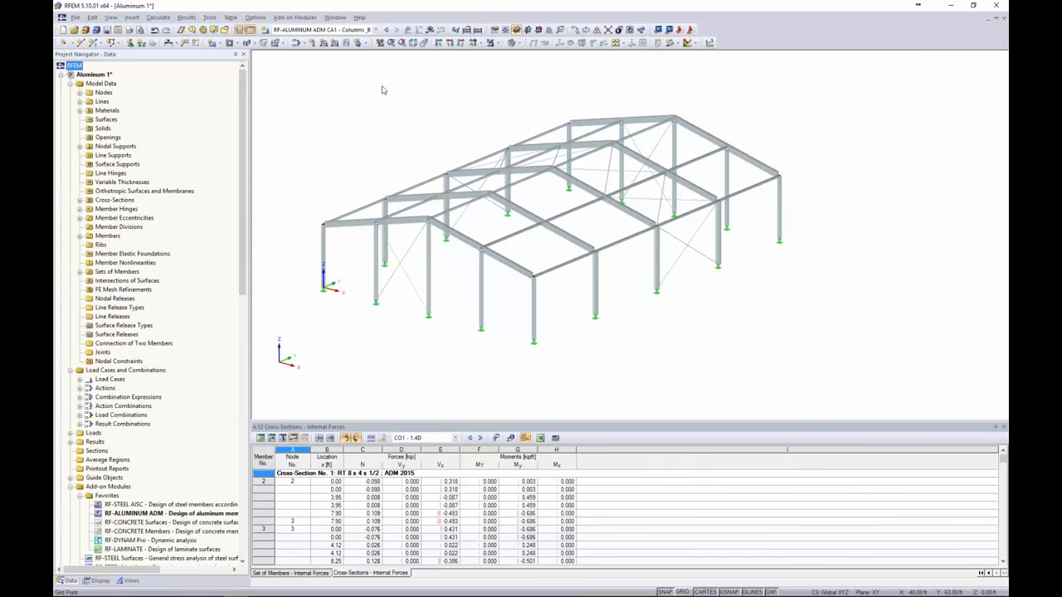
Step: Create a second RF-ALUMINUM ADM design case with the description Rafters
click(297, 18)
click(309, 34)
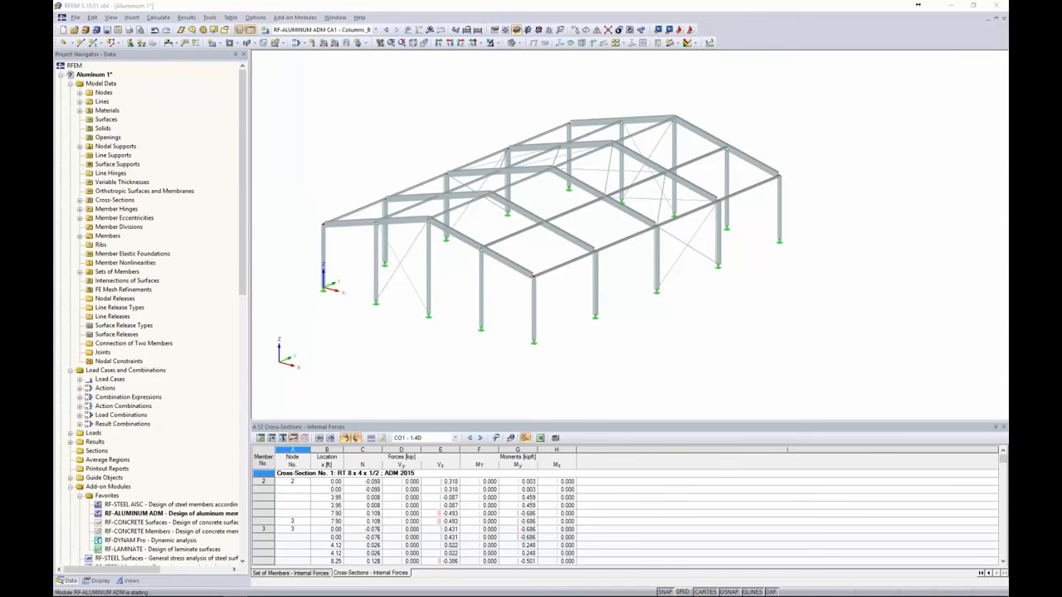
drag(456, 117, 486, 79)
click(303, 91)
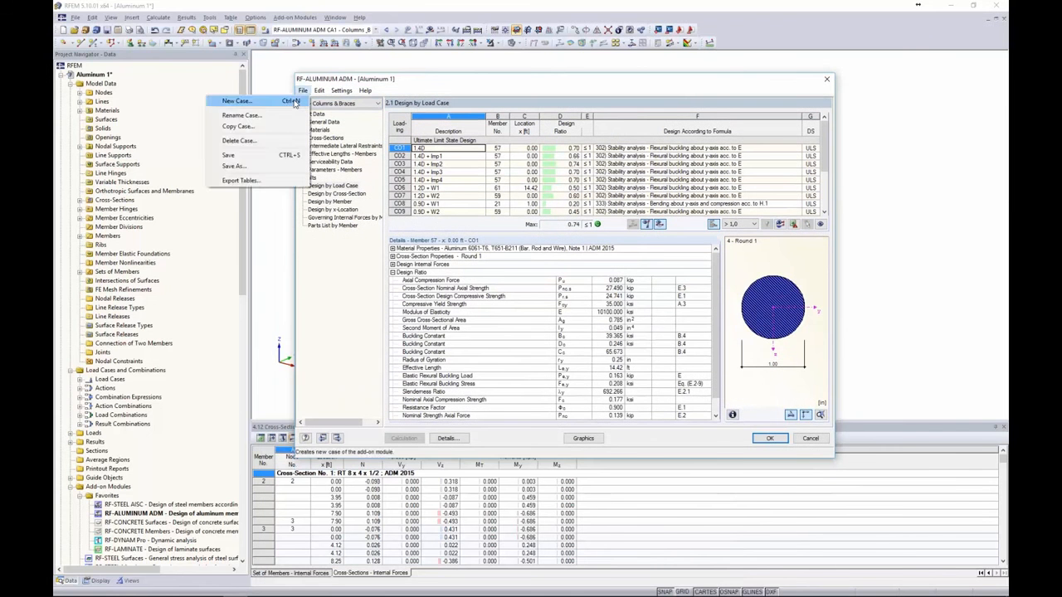
click(292, 101)
key(Tab)
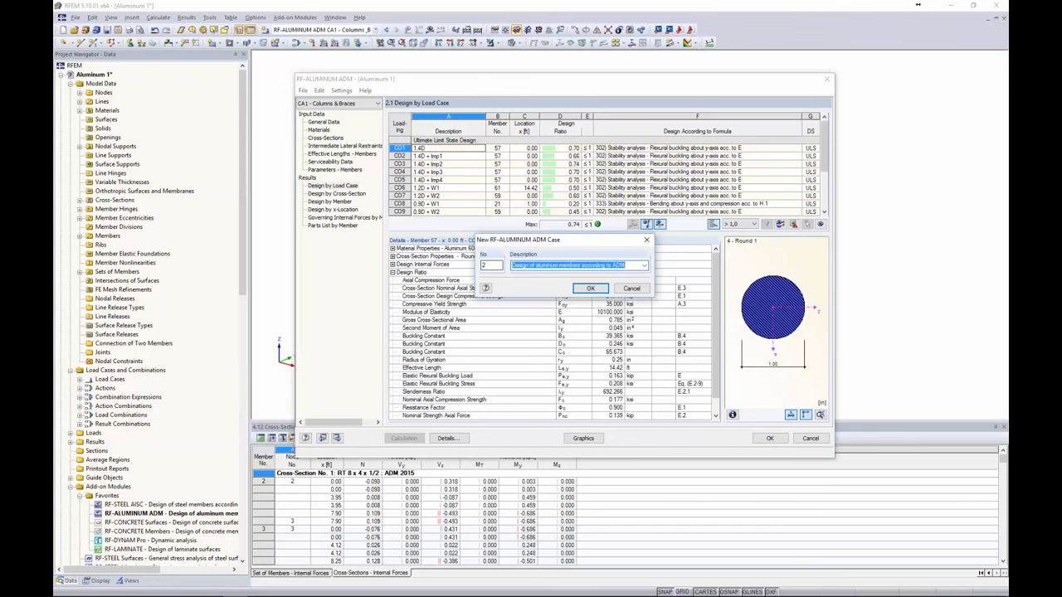
text(Rafters)
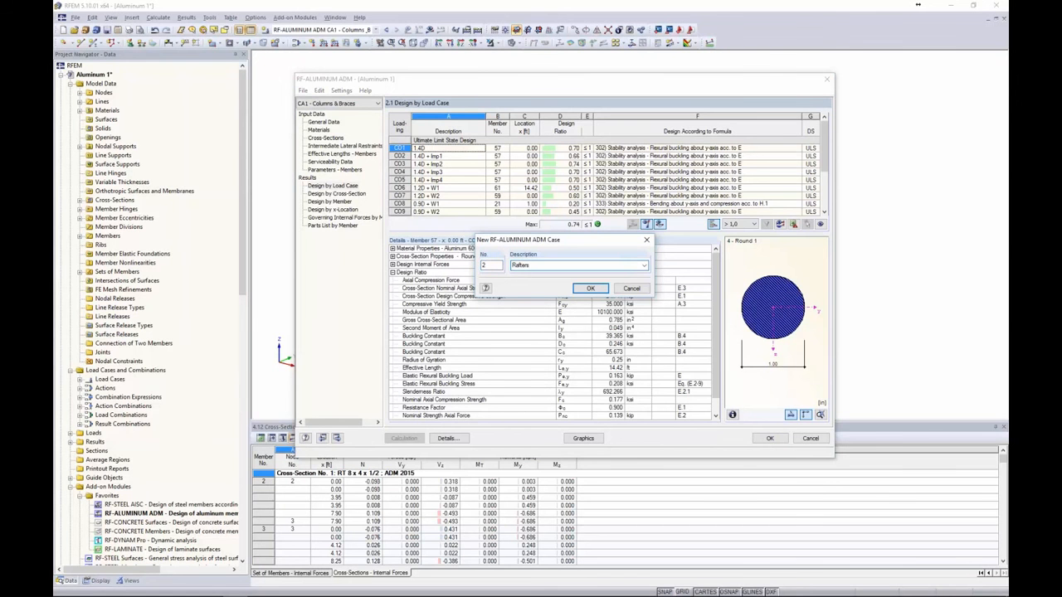
click(589, 288)
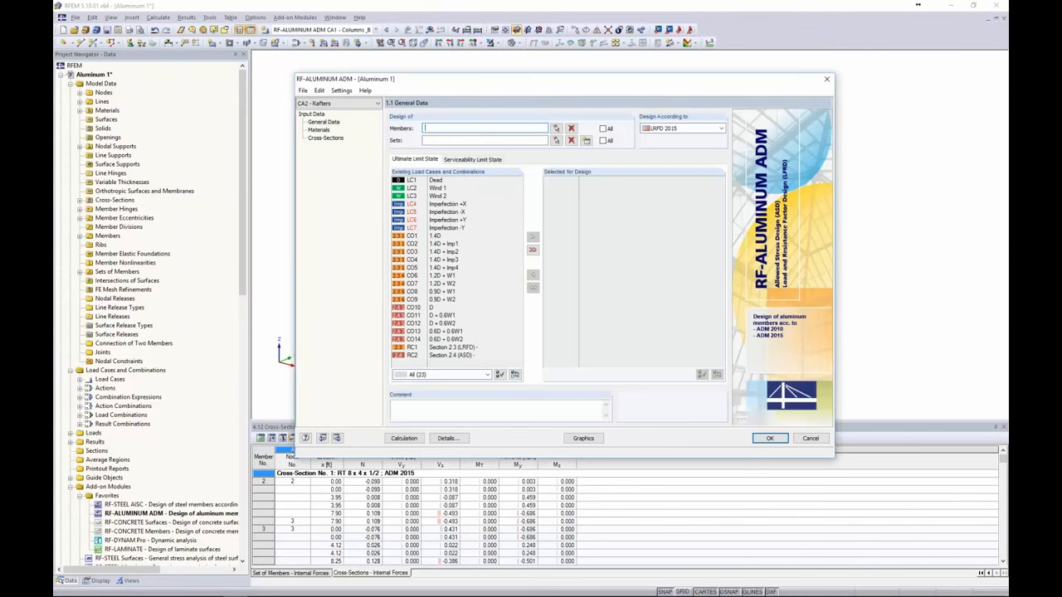
click(338, 104)
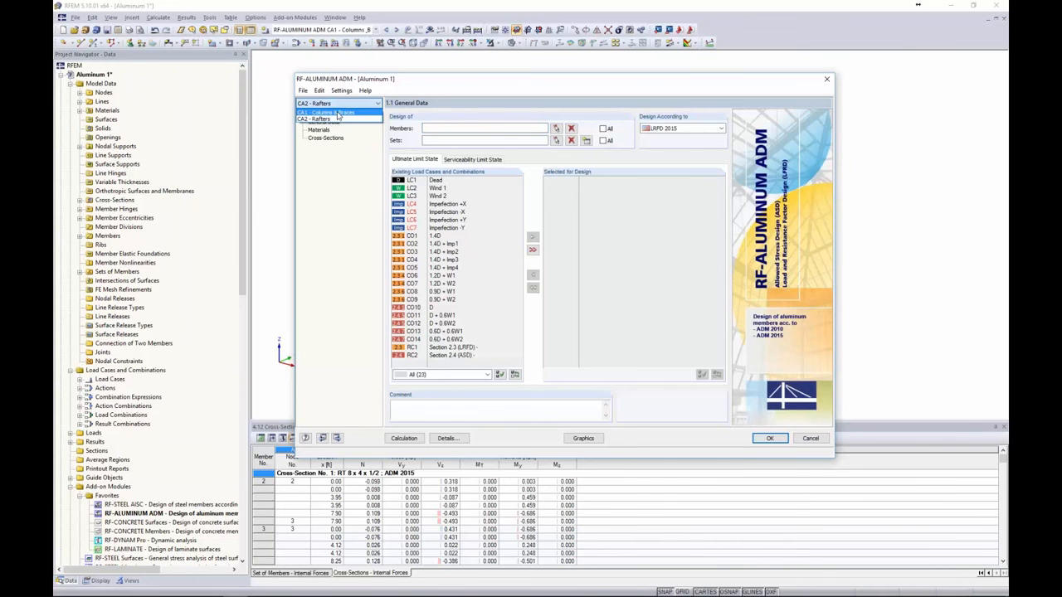
click(345, 165)
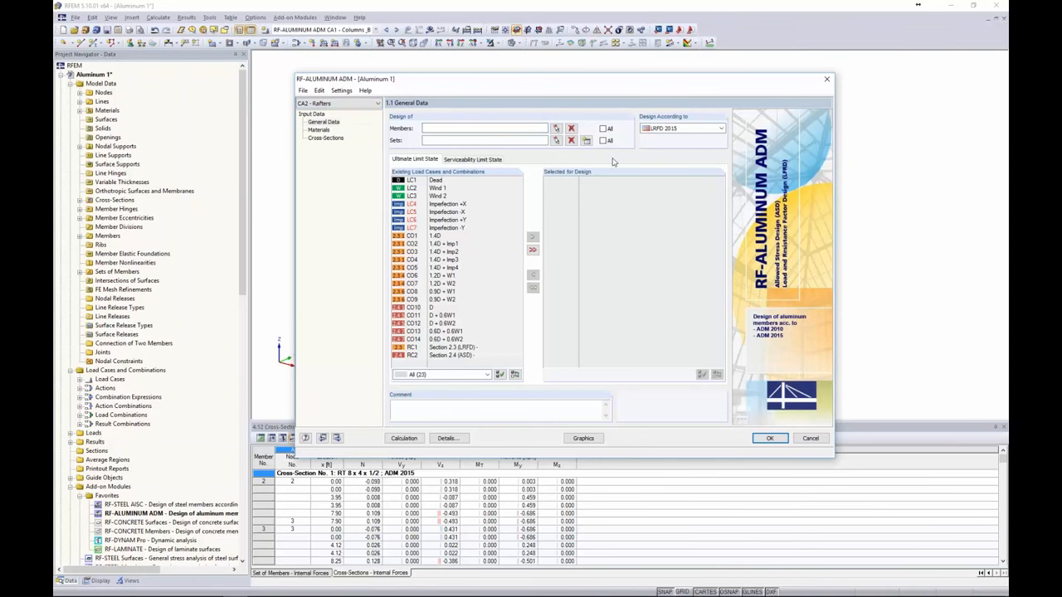
Step: Choose the second frame's four rafter members, 11 to 14, in the model as the members to design
click(556, 128)
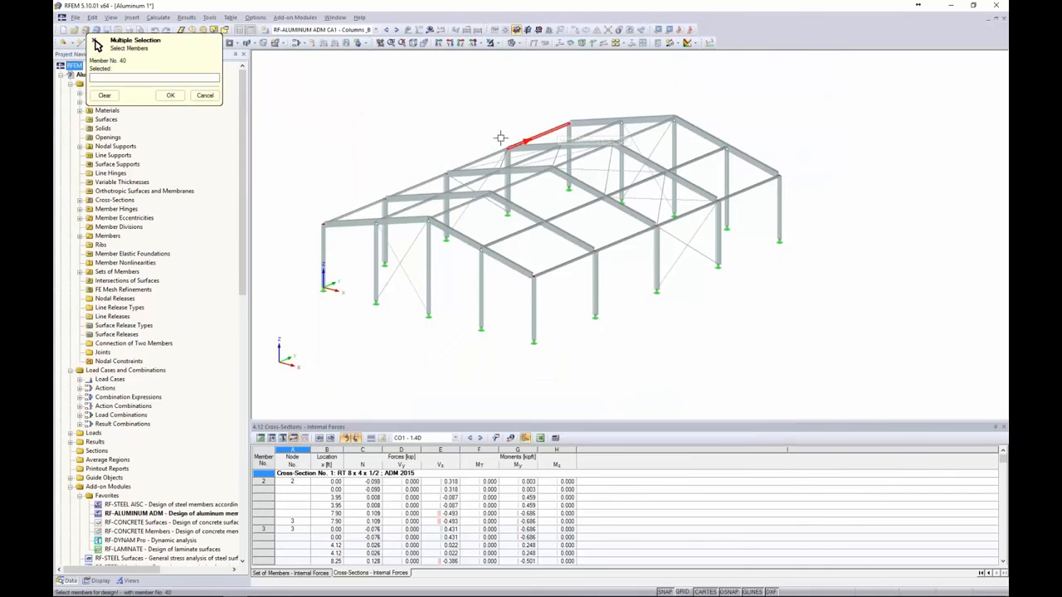
click(425, 196)
click(465, 195)
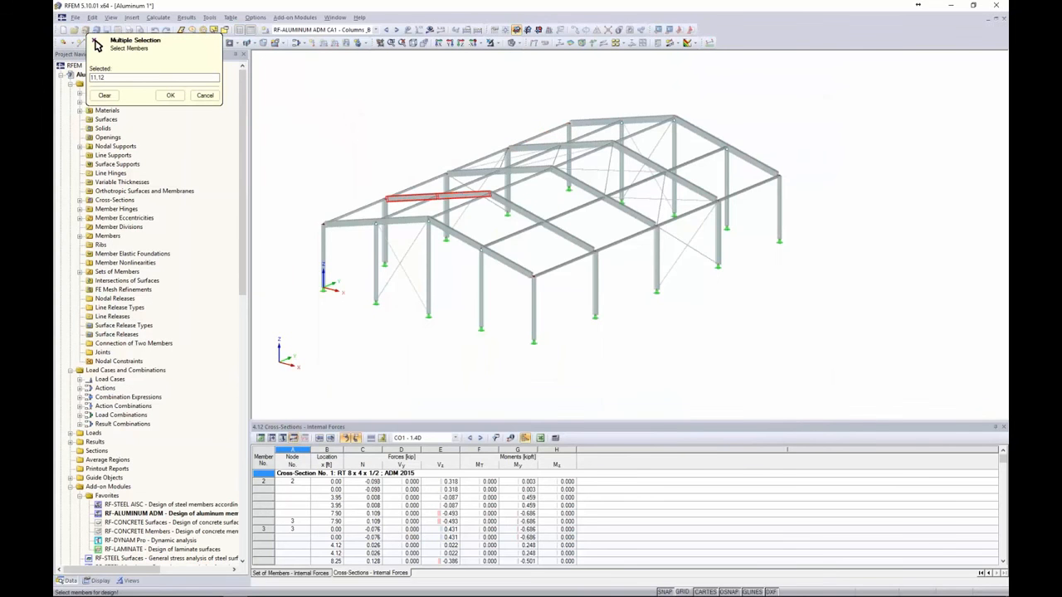
click(519, 209)
click(568, 237)
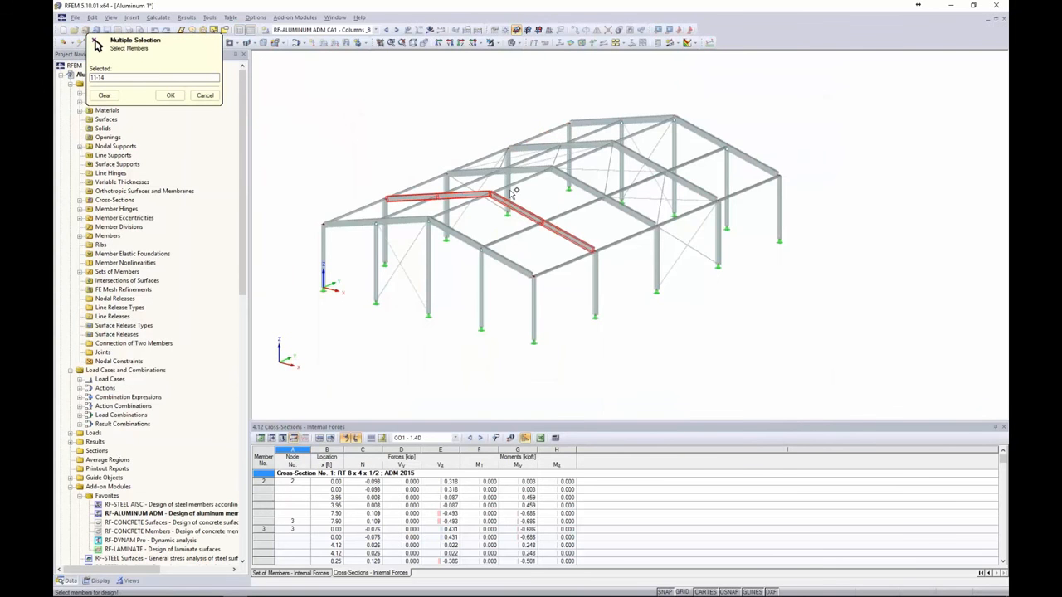
click(170, 96)
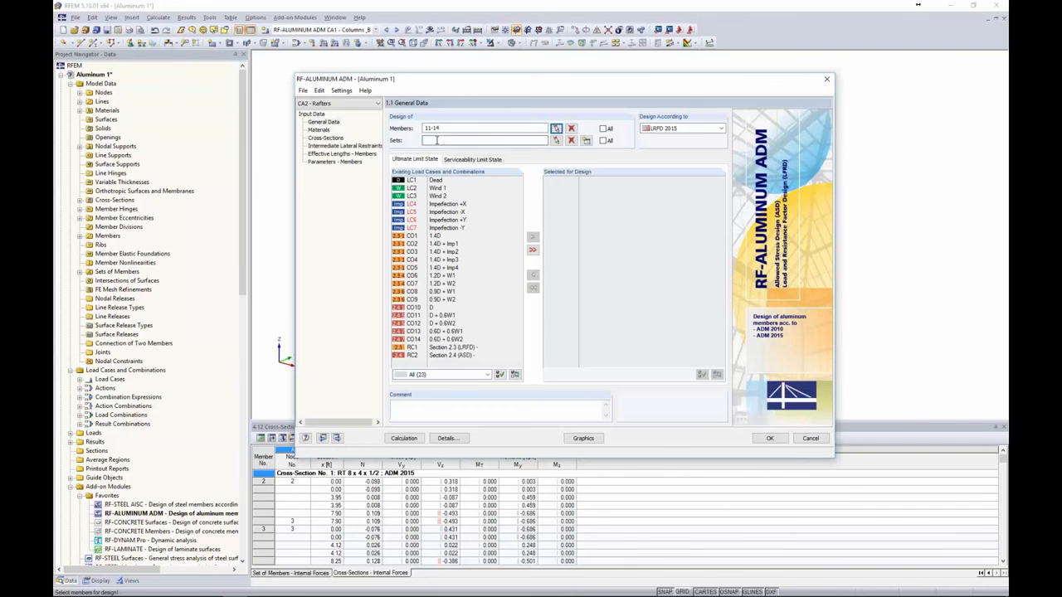
Step: Add set of members 3, the rafter line of an interior frame, to the Rafters design case
click(557, 141)
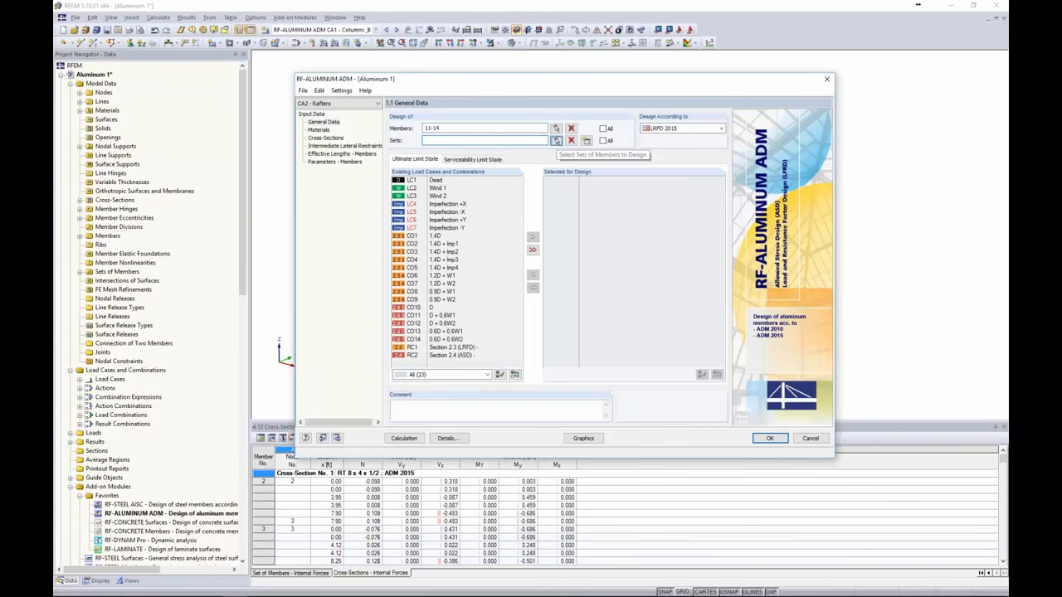
middle_drag(567, 182, 536, 197)
scroll(536, 197, up, 2)
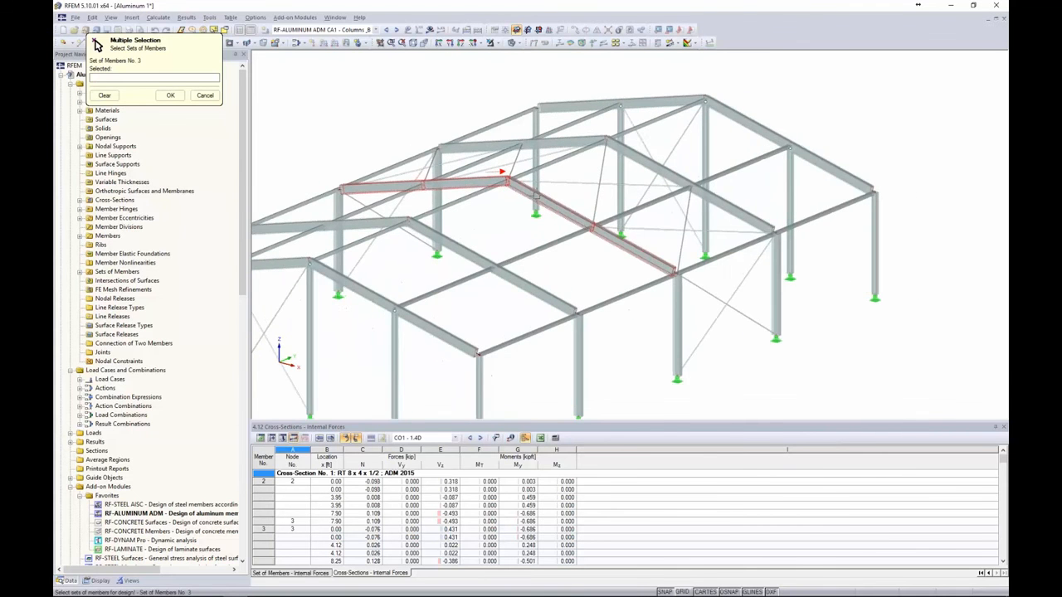
scroll(535, 197, up, 2)
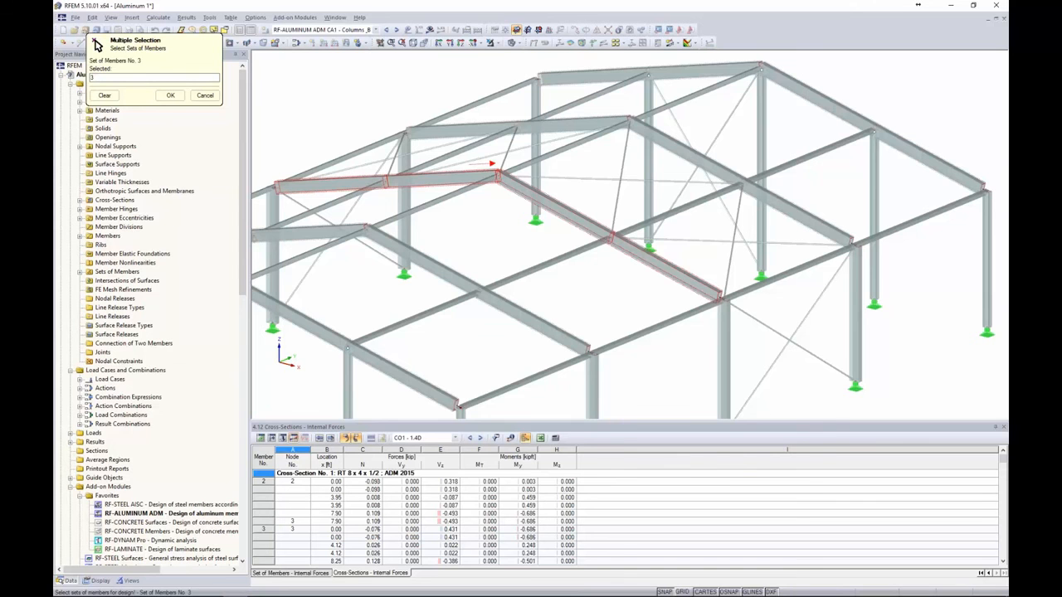
click(170, 94)
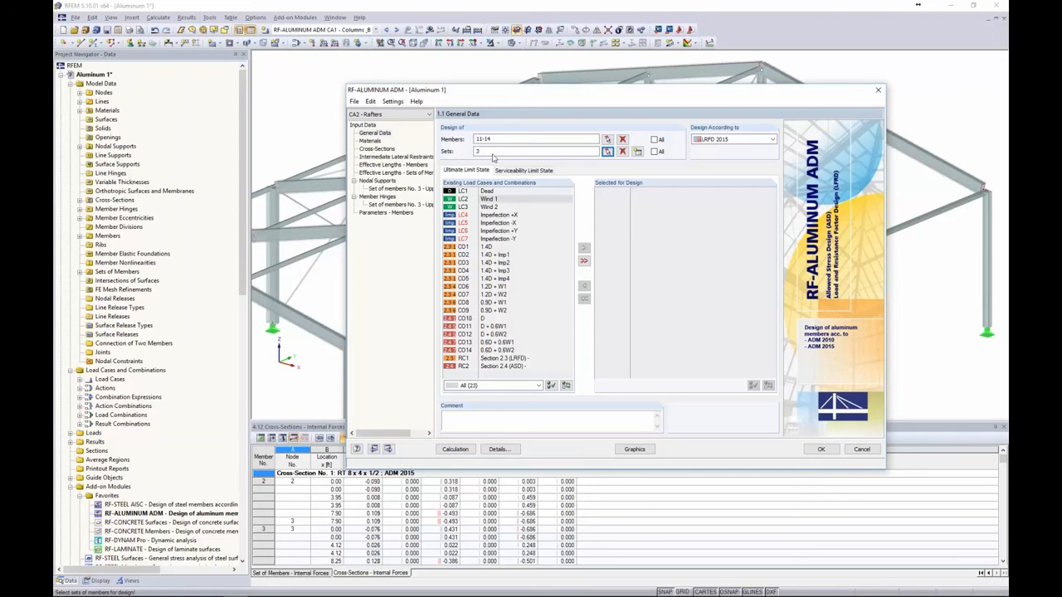
Step: Assign load combinations CO1 to CO9 to the ultimate limit state design and CO10 to CO14 to serviceability
drag(496, 249, 501, 310)
click(583, 247)
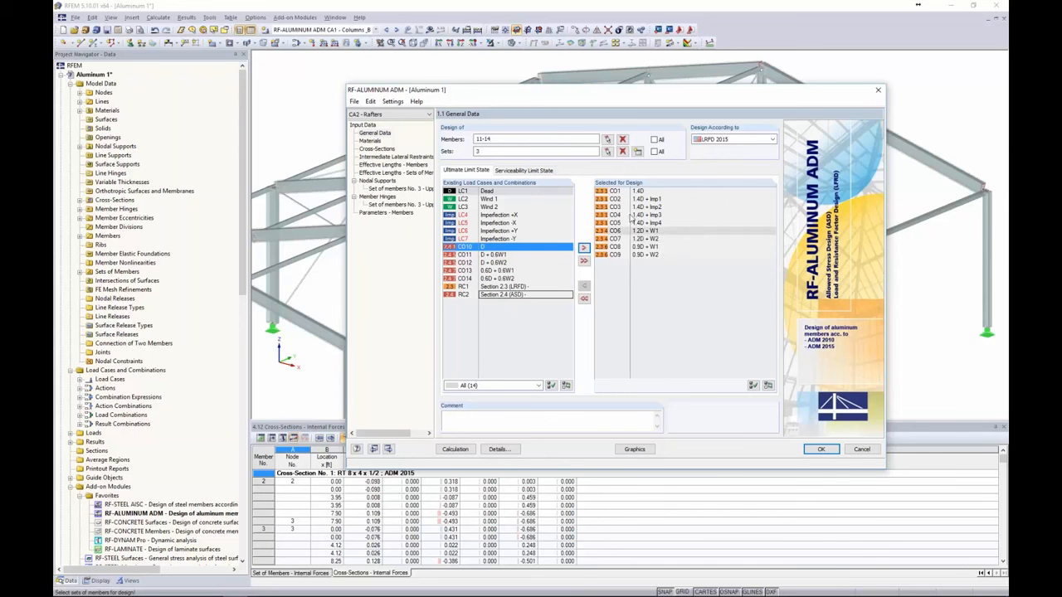
click(504, 171)
drag(491, 320, 495, 349)
click(583, 247)
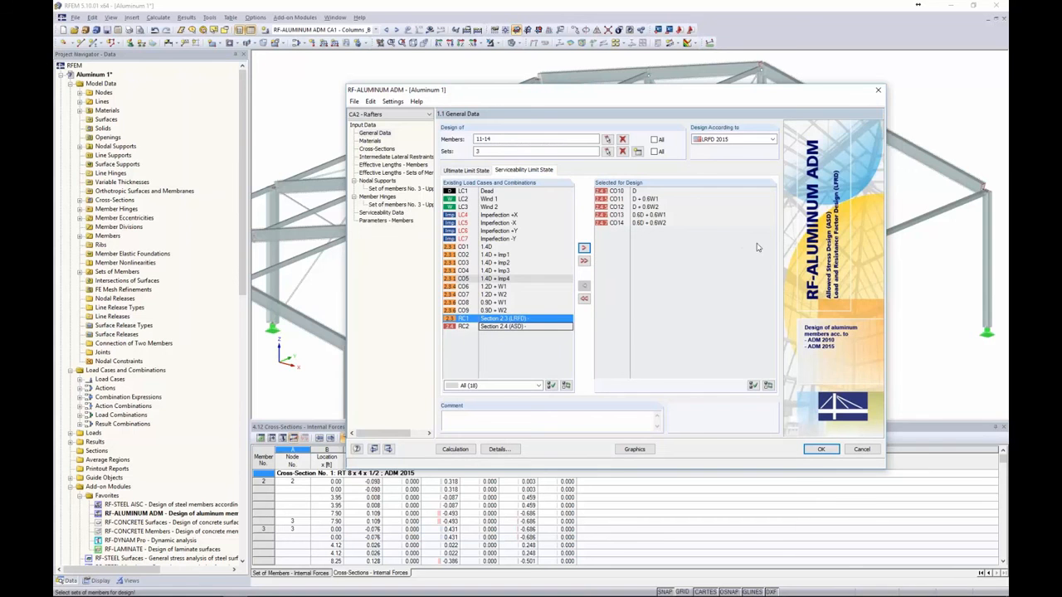
Step: Review the Rafters case's materials, the RT 8 x 4 x 1/2 cross-section and the intermediate lateral restraints
click(370, 141)
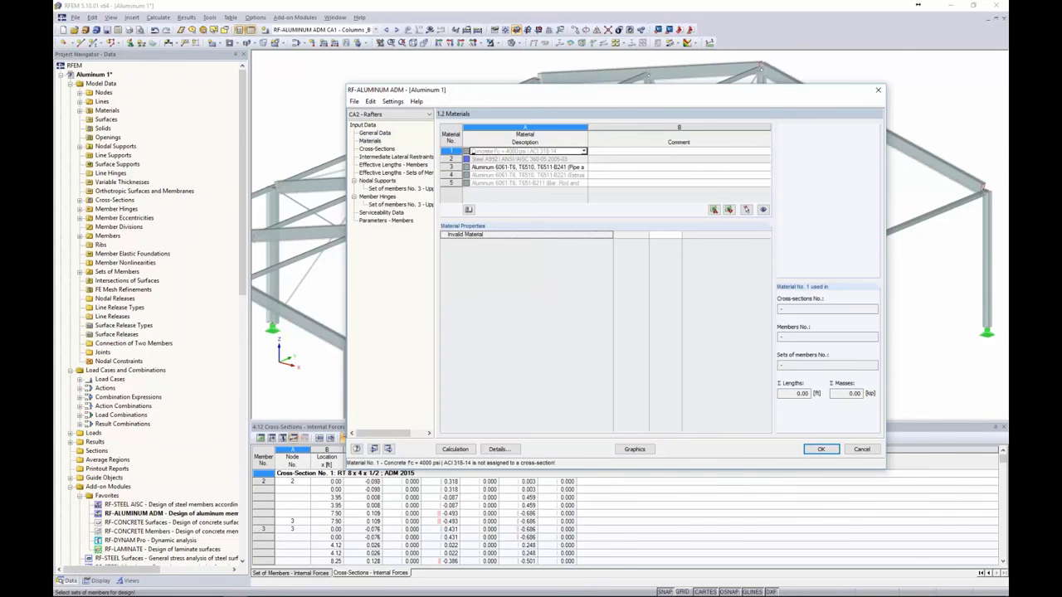
click(512, 168)
click(376, 149)
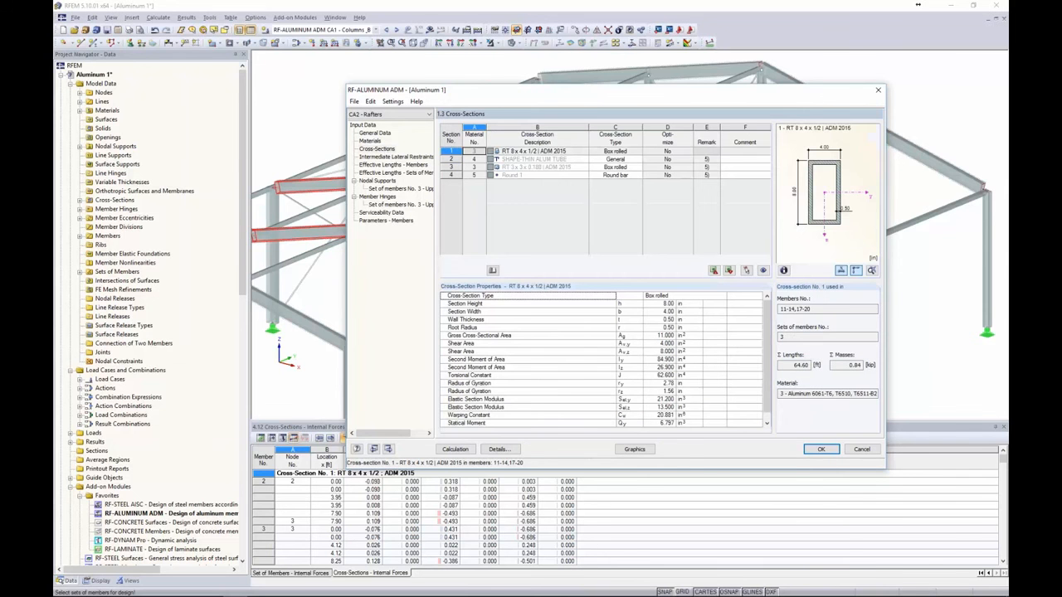
click(514, 151)
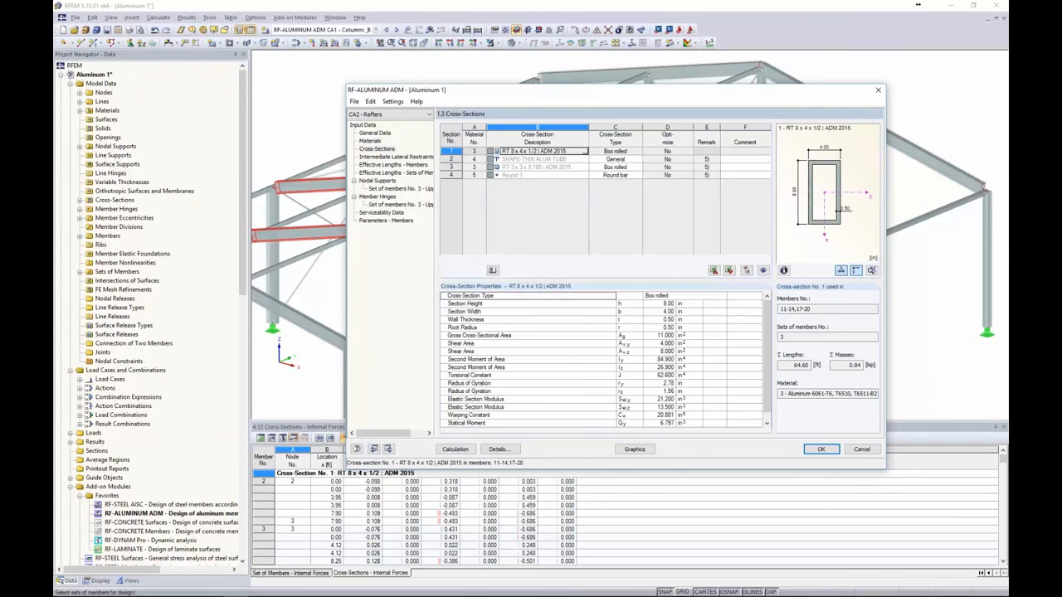
click(399, 159)
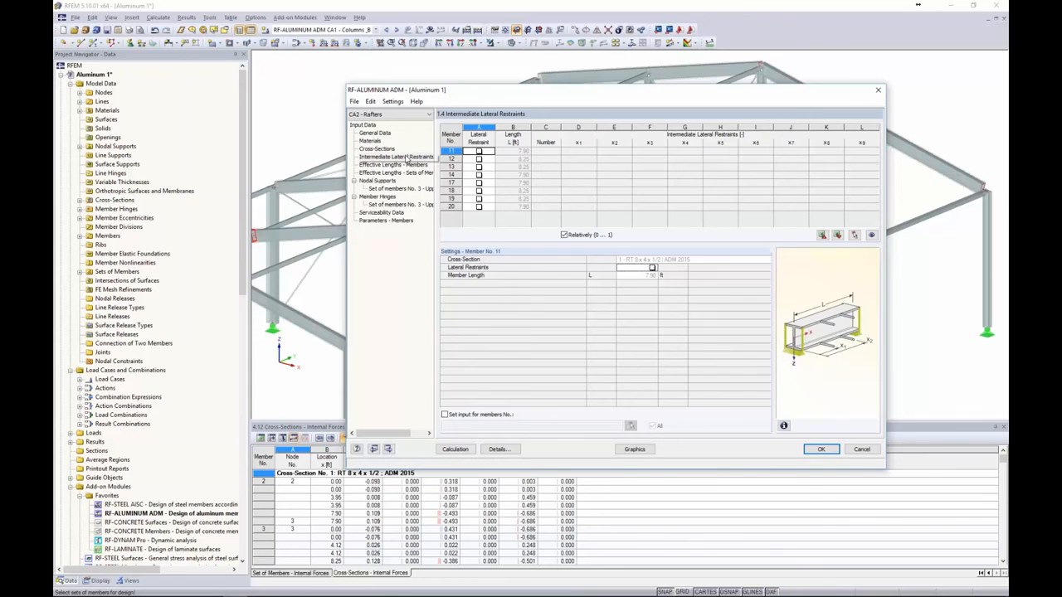
Step: Set the effective length for buckling about the y-axis to 32.30 ft for rafter members 11 to 14
click(402, 164)
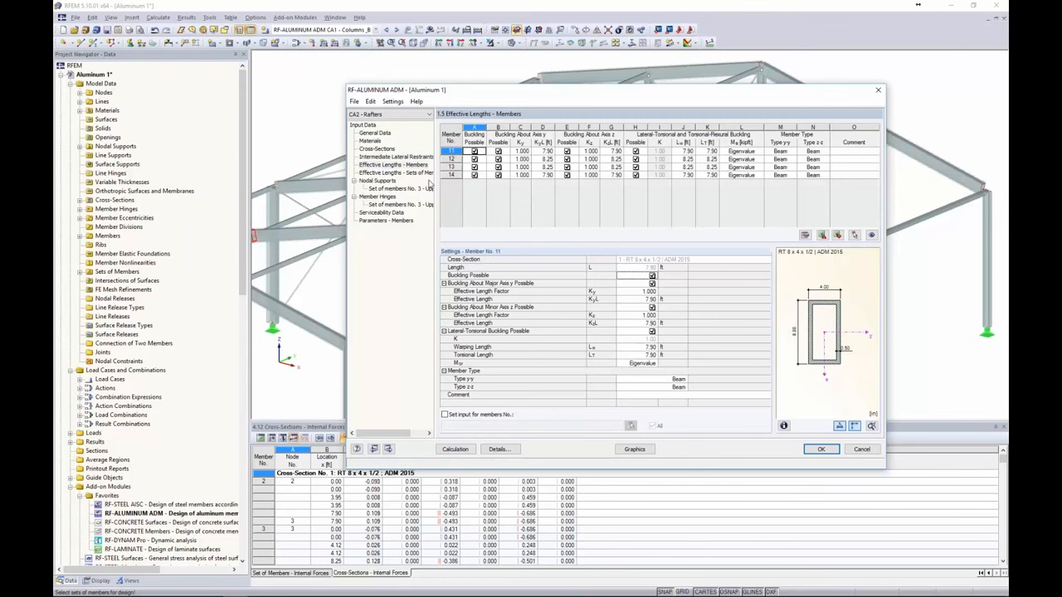
drag(515, 94, 426, 104)
click(547, 453)
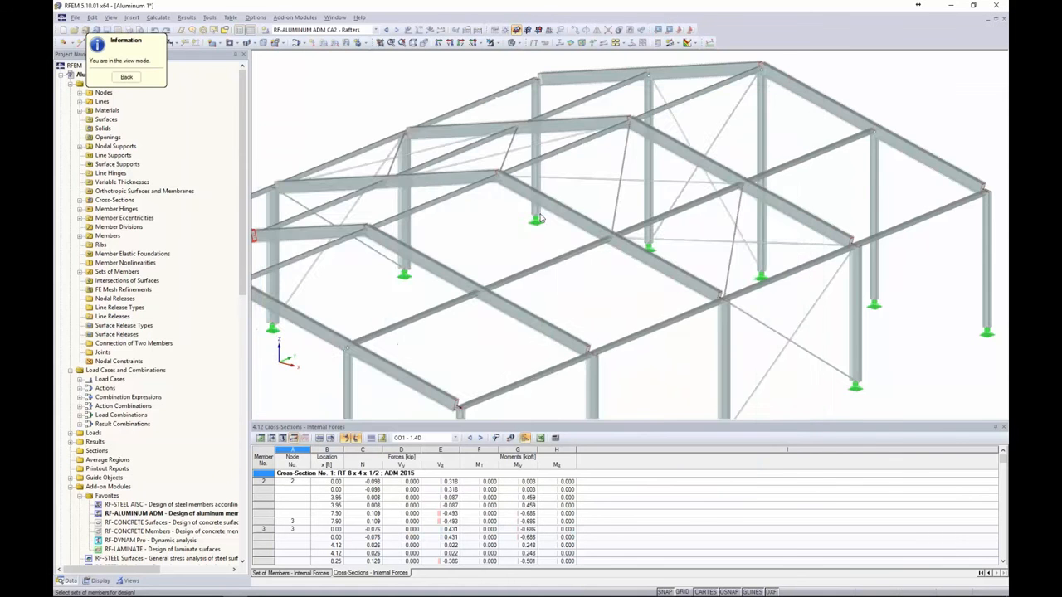
scroll(540, 218, down, 5)
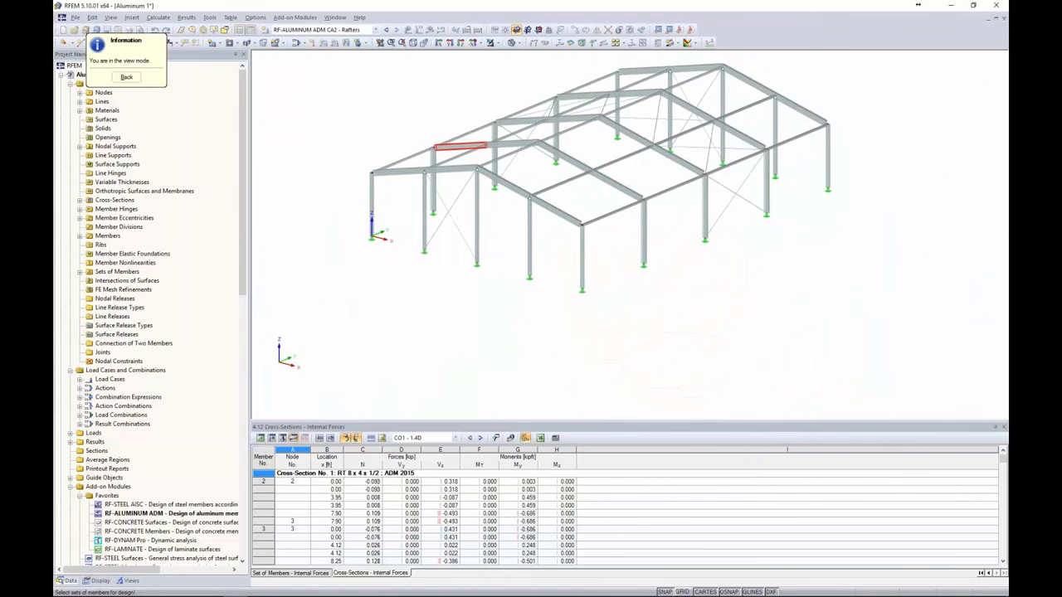
click(127, 77)
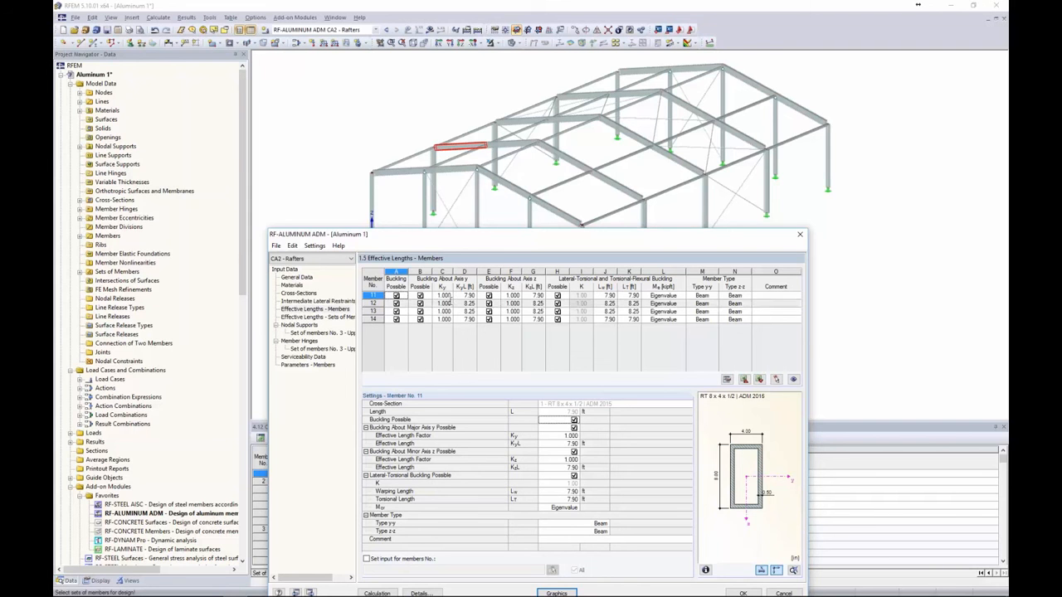
click(466, 295)
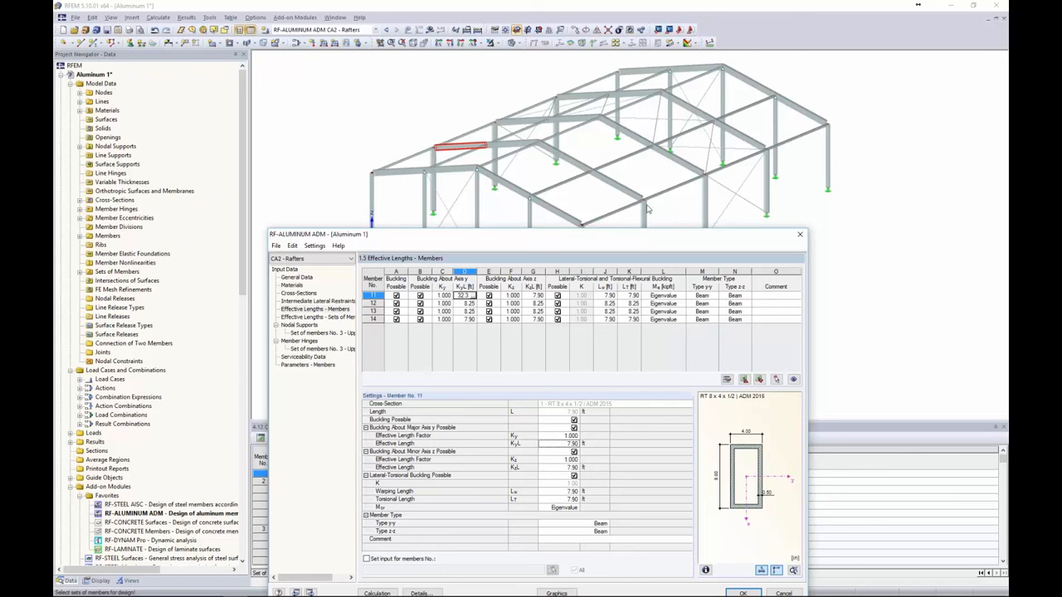
key(Return)
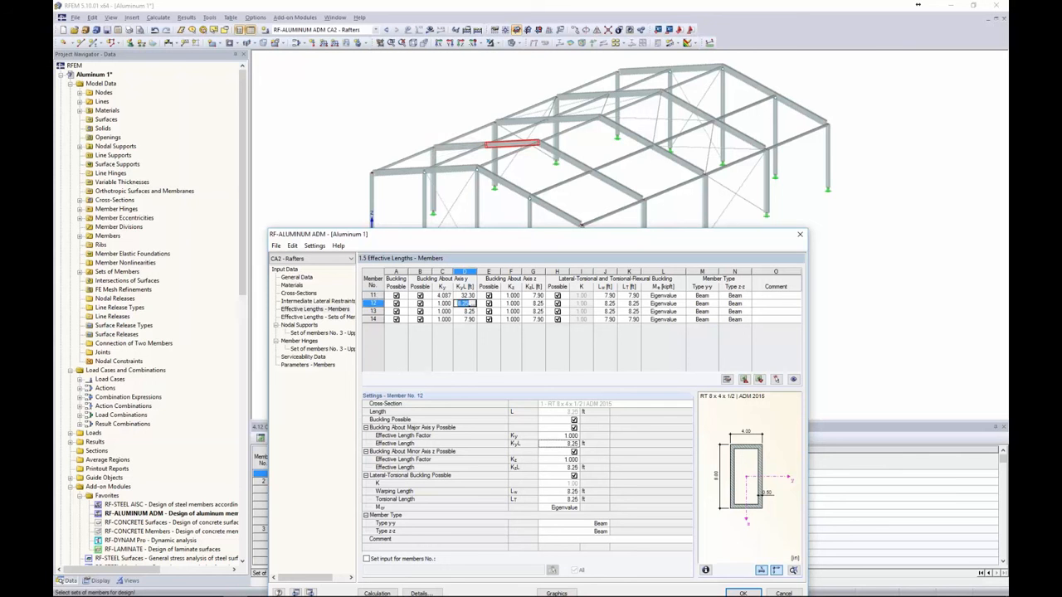
text(32.30)
key(Down)
text(32.30)
key(Down)
text(32.30)
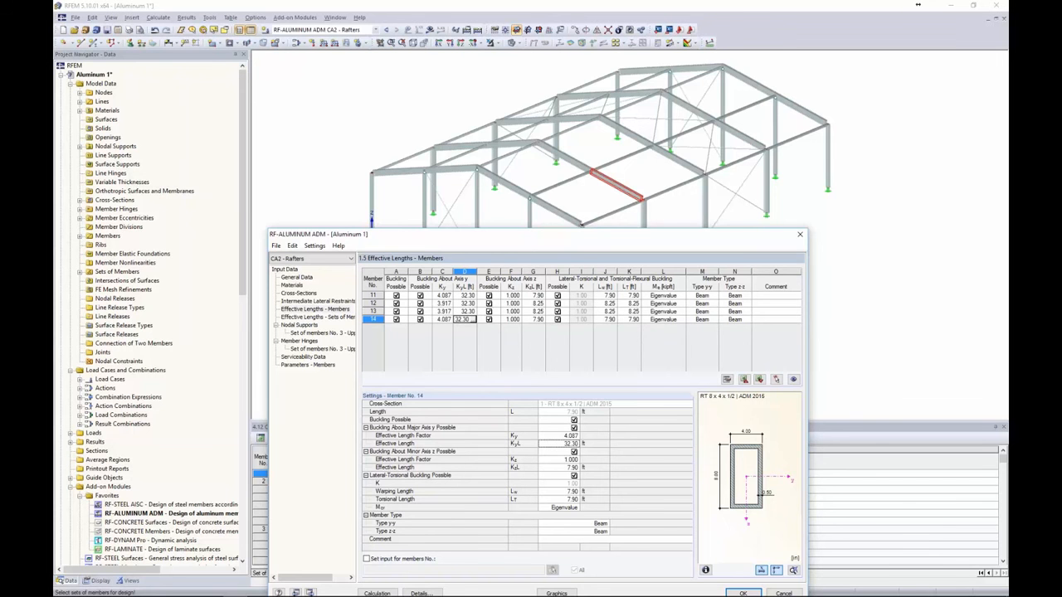
Step: Set the effective length for buckling about the z-axis of set of members 3 to 8.25 ft, picked between rafter nodes in the model
drag(623, 246, 621, 115)
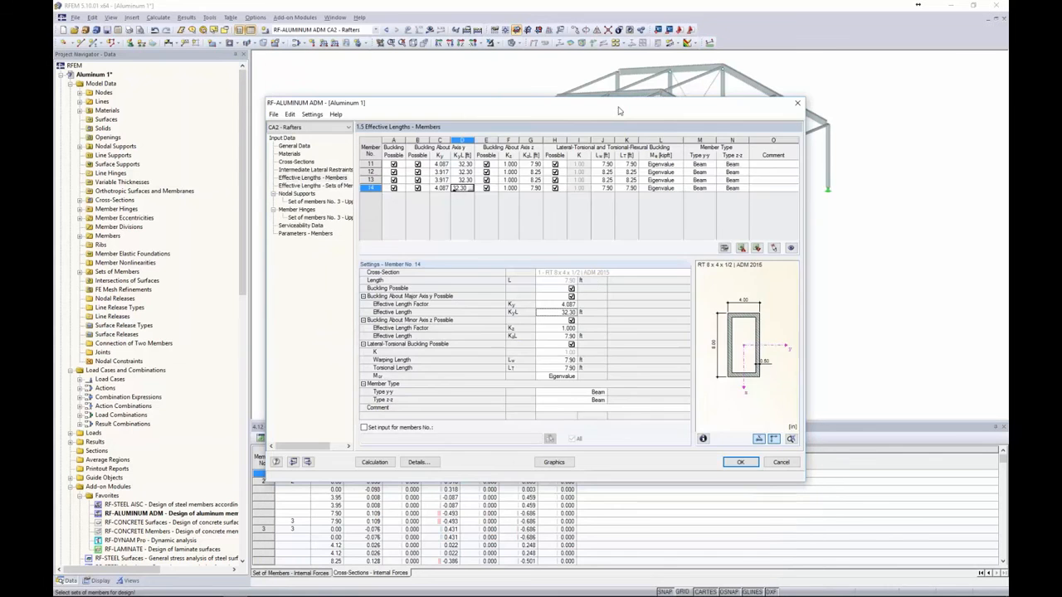
click(319, 186)
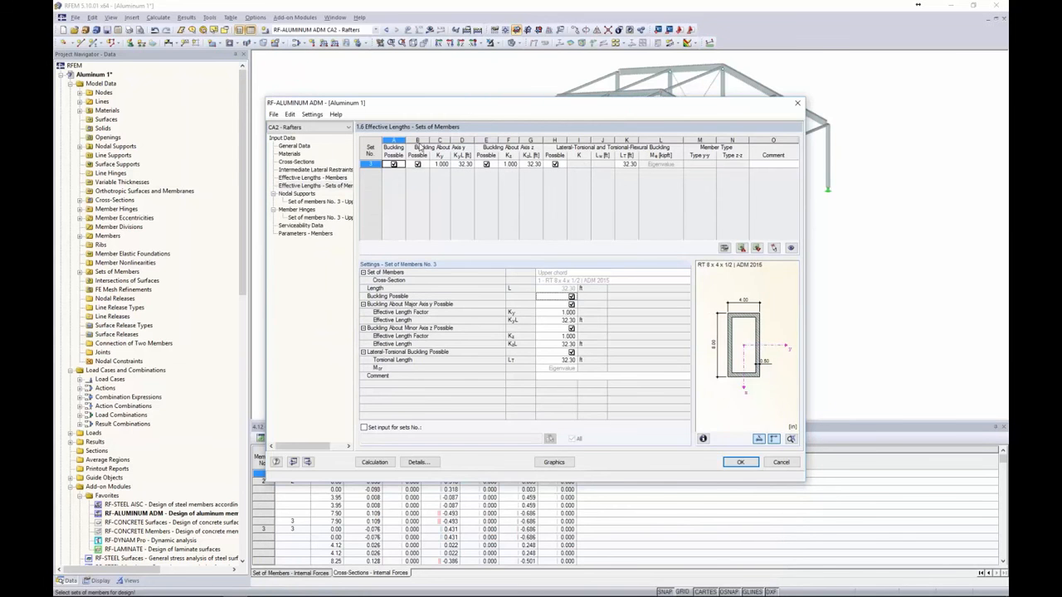
drag(440, 103, 437, 223)
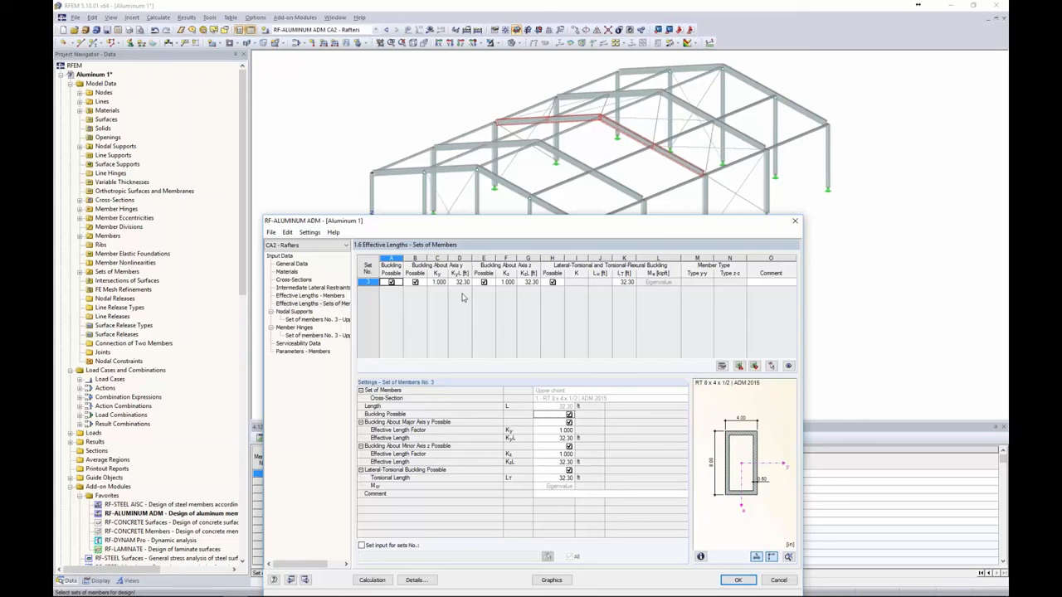
click(529, 282)
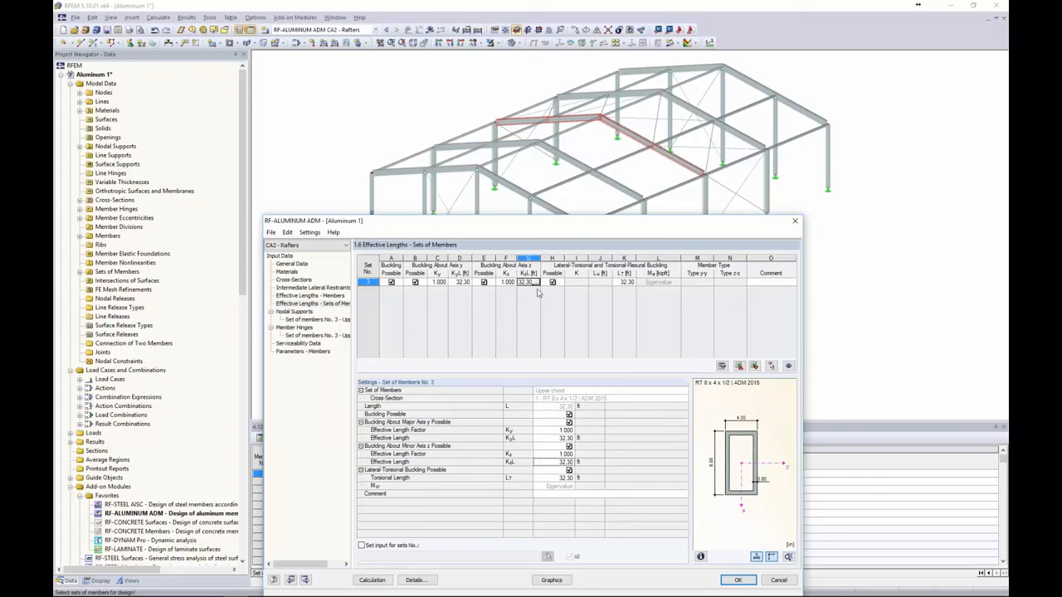
click(537, 282)
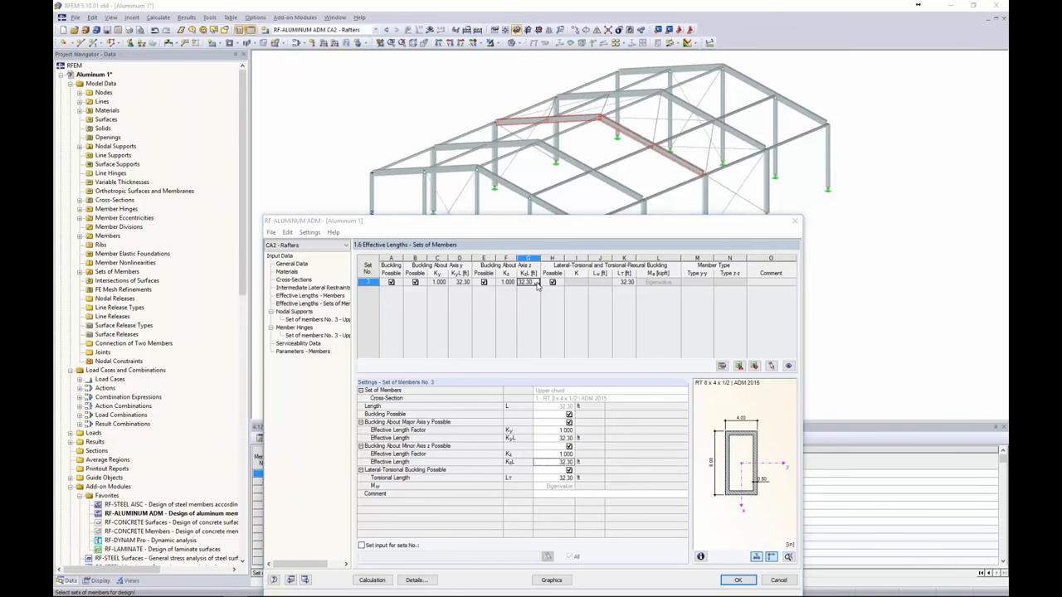
scroll(556, 116, up, 3)
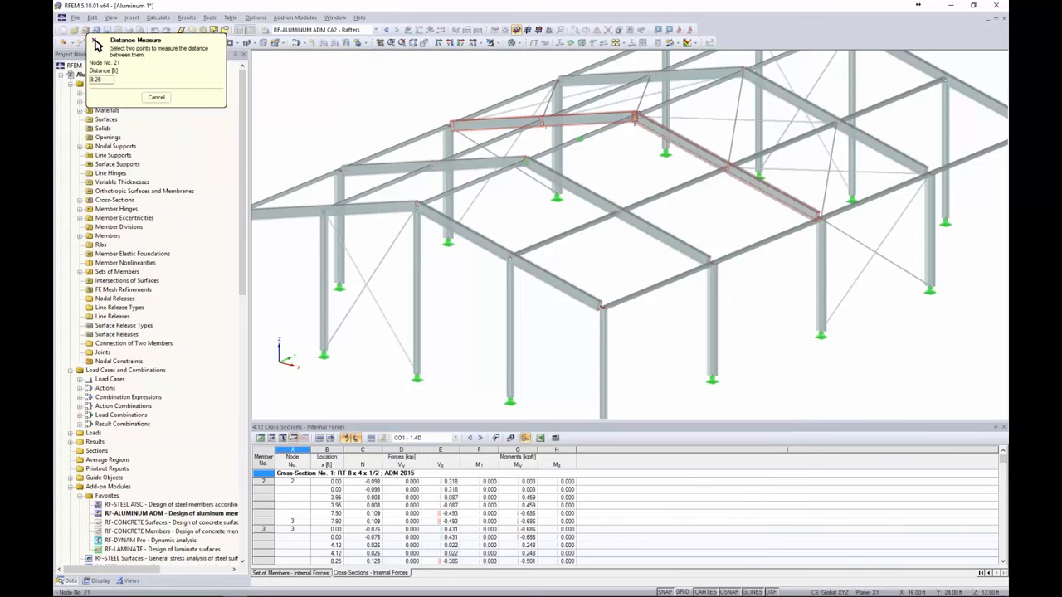
click(633, 117)
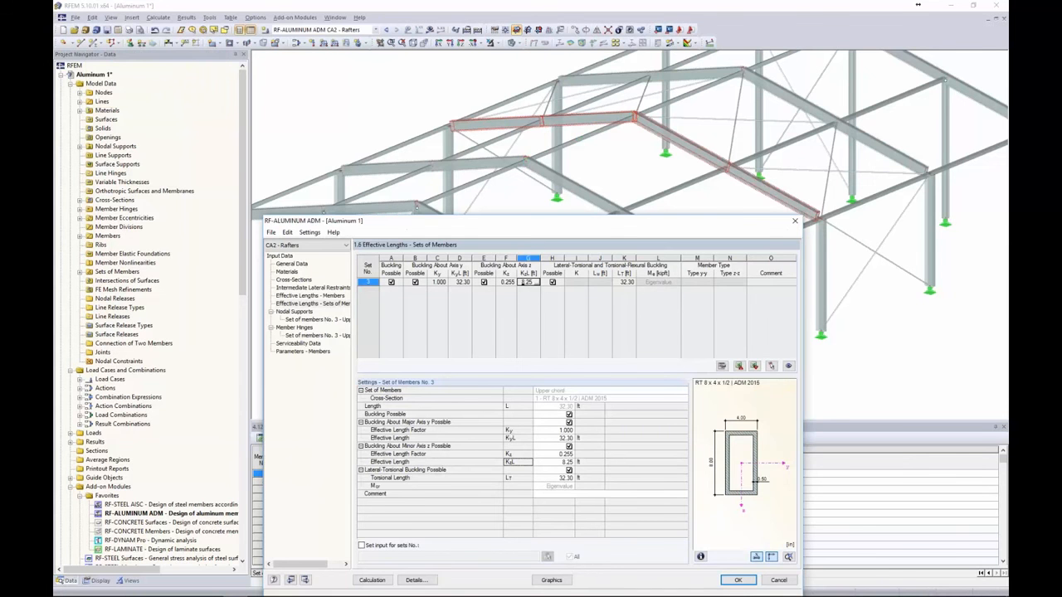
Step: Set the torsional length of set of members 3 to 8.25 ft by picking two rafter nodes in the model
click(624, 282)
click(632, 282)
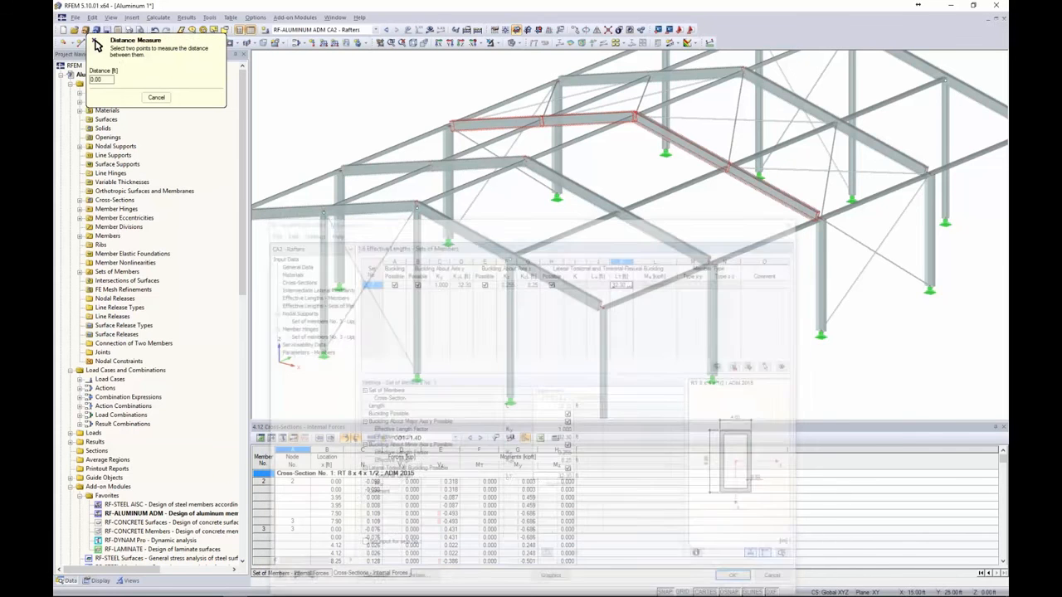
click(635, 116)
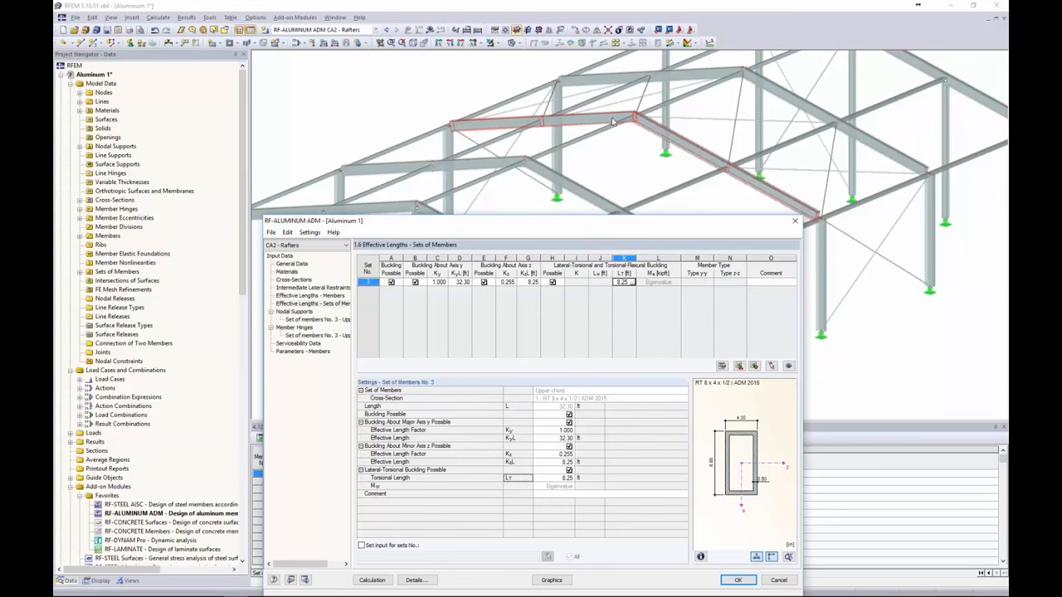
Step: Add nodal supports at the intermediate rafter nodes 20, 21 and 22 of set of members 3
drag(572, 223, 593, 128)
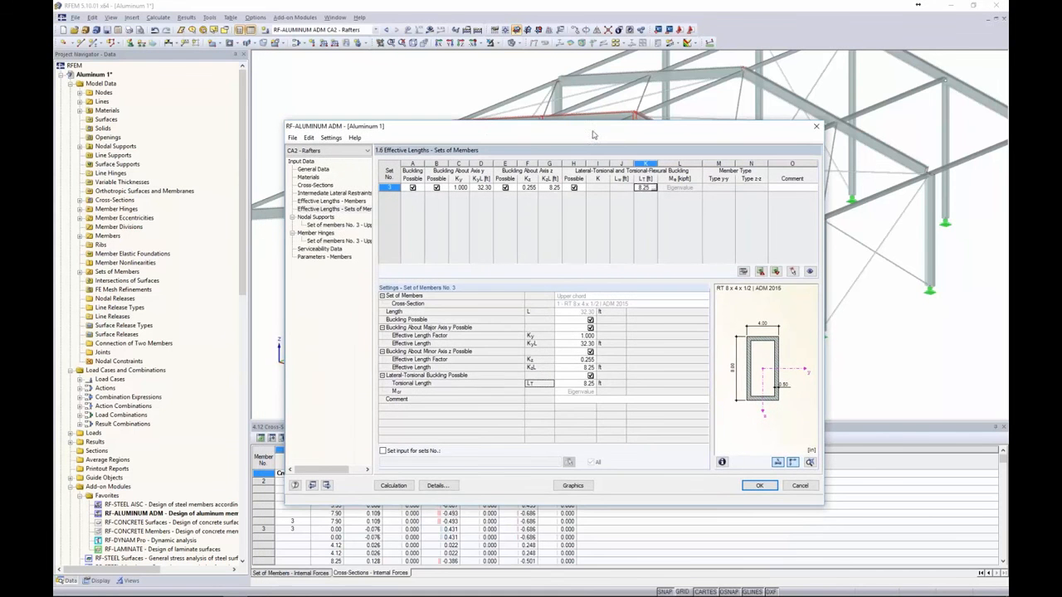
click(317, 218)
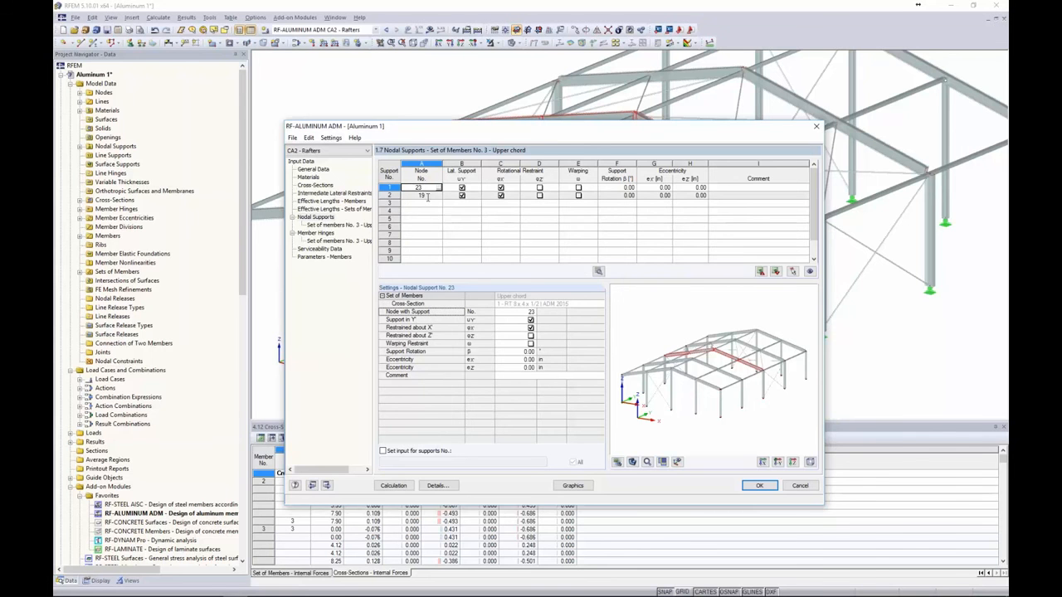
drag(590, 130, 565, 257)
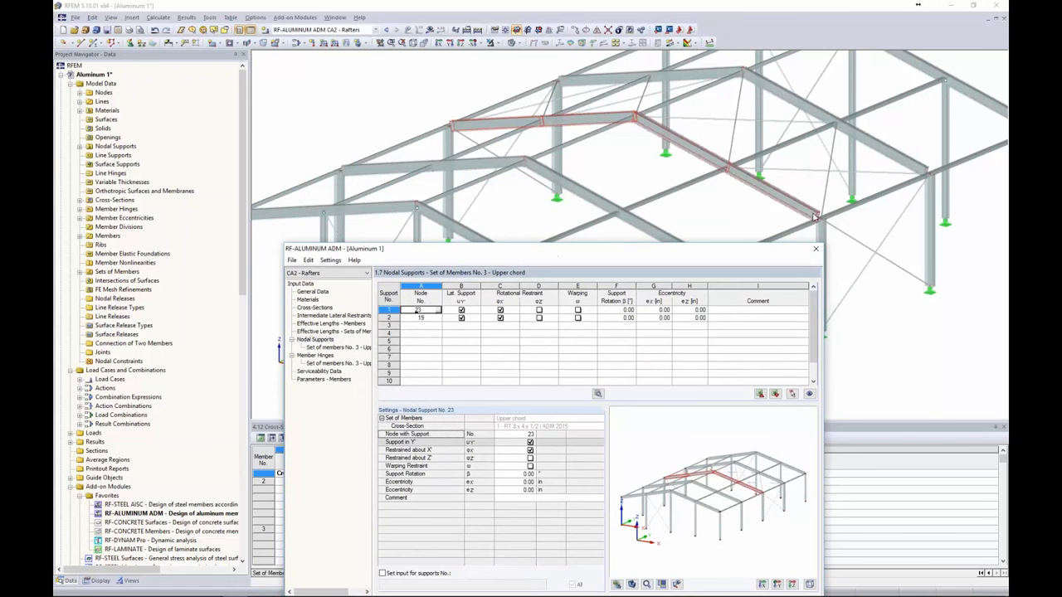
click(427, 326)
click(438, 326)
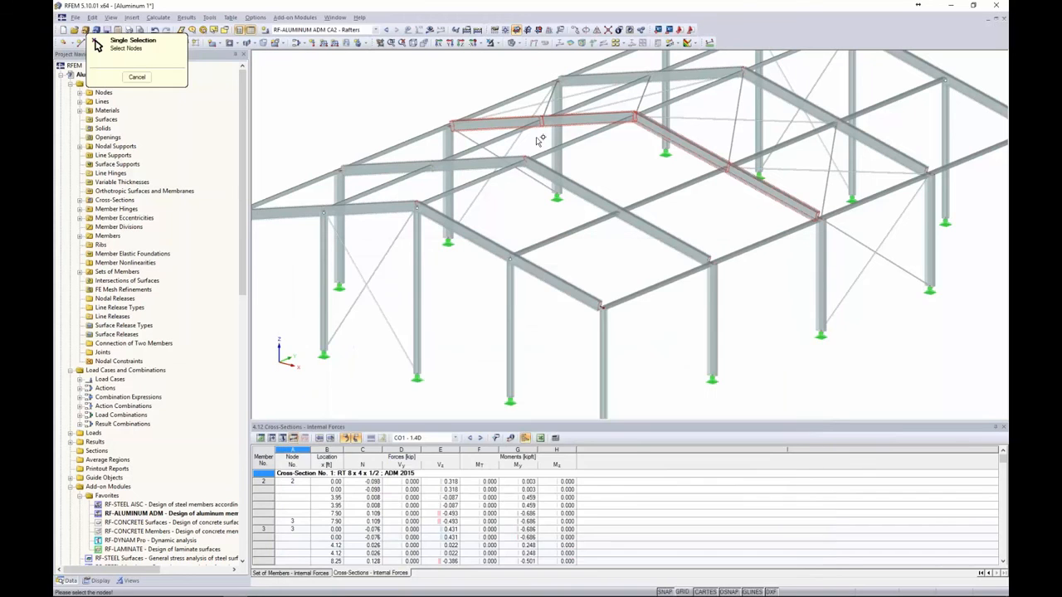
click(541, 121)
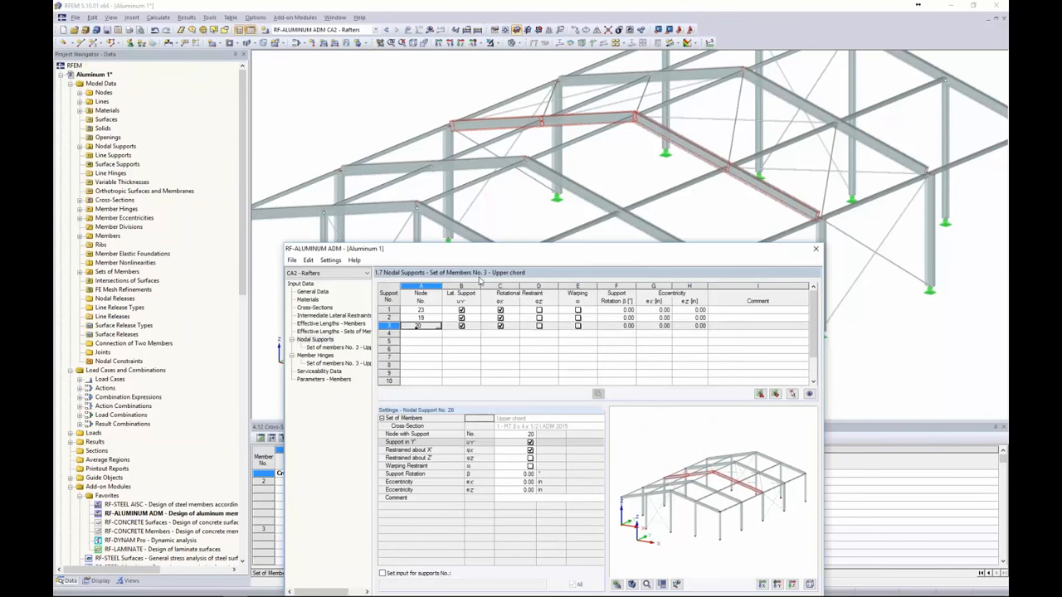
click(439, 333)
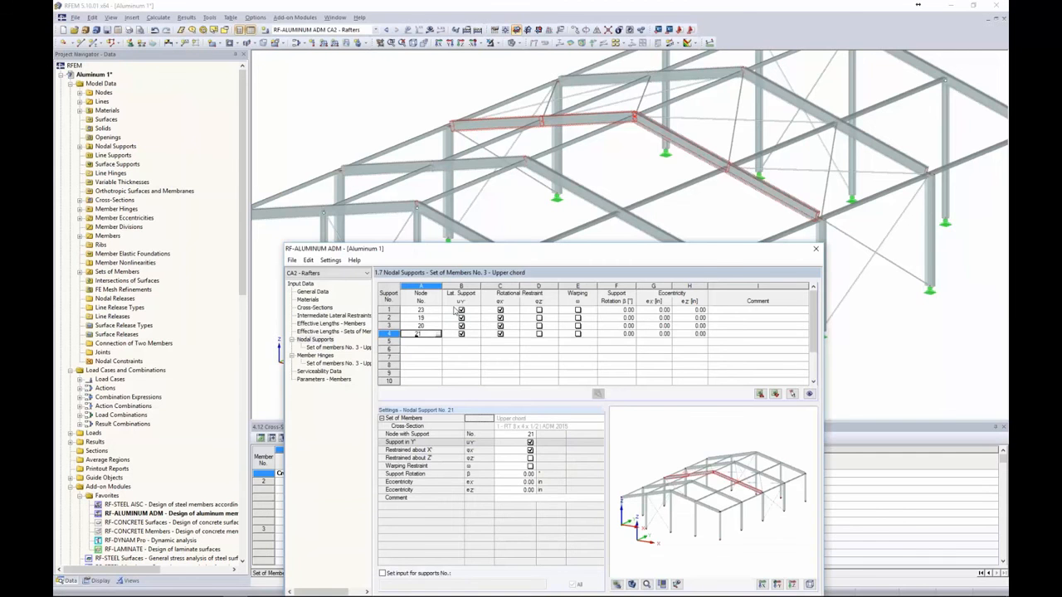
click(439, 341)
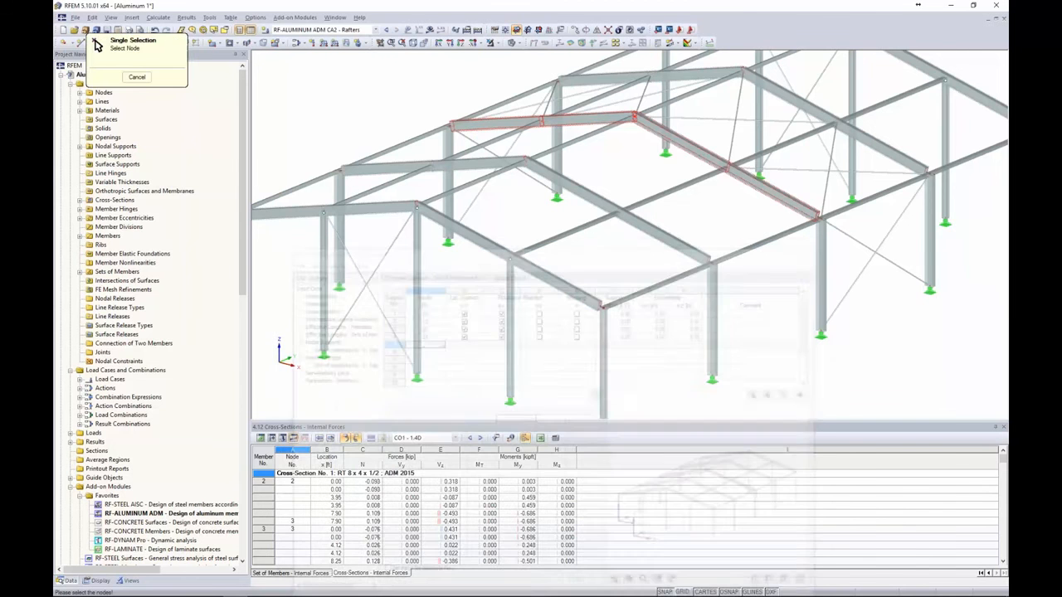
click(616, 244)
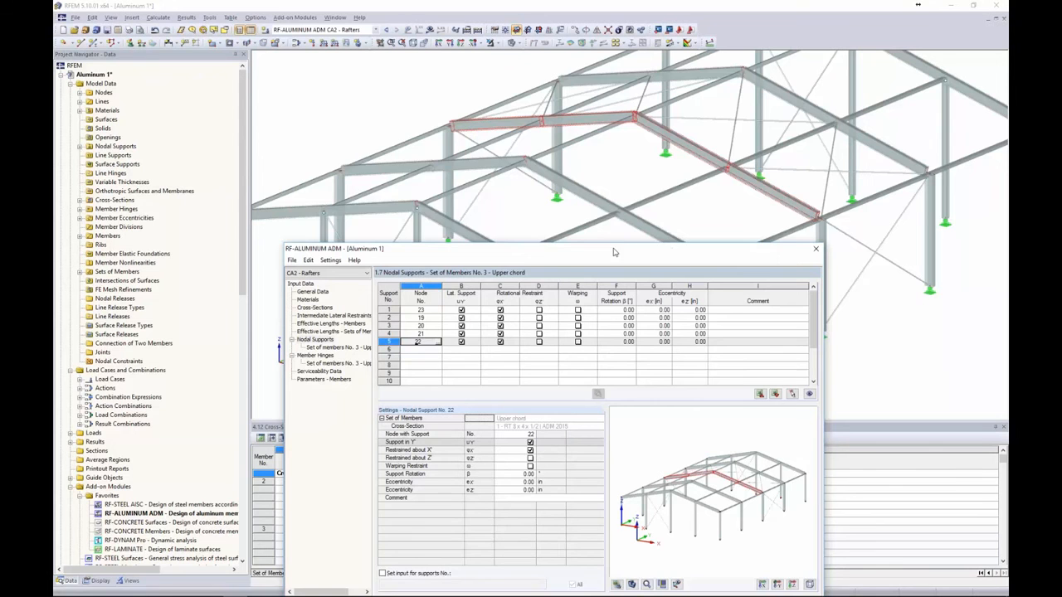
drag(616, 245, 616, 139)
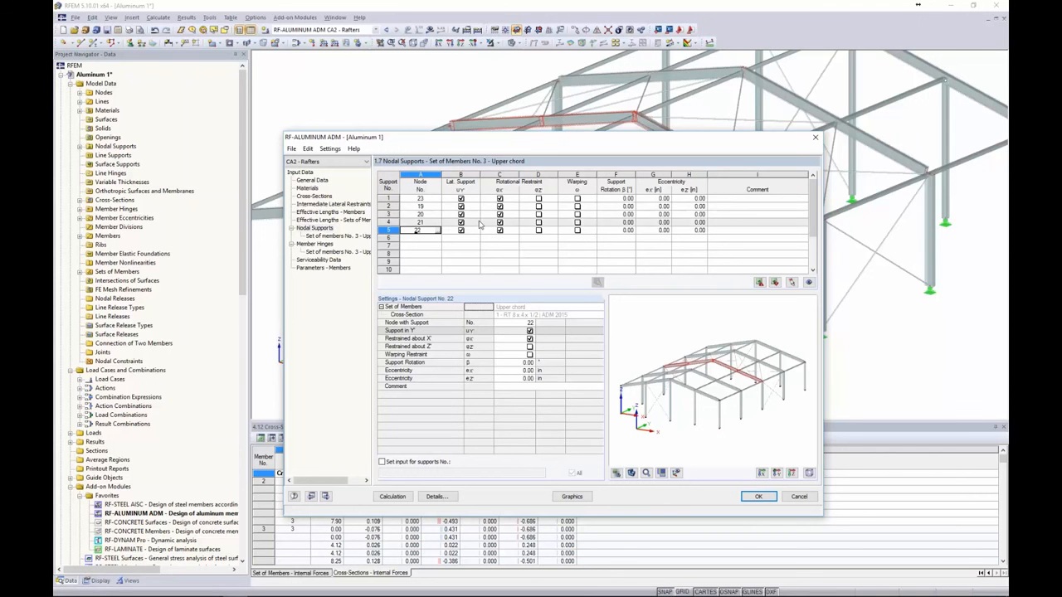
Step: Try a warping restraint at node 23, exploring the end plate, channel section and angle types of warp stiffening
click(577, 199)
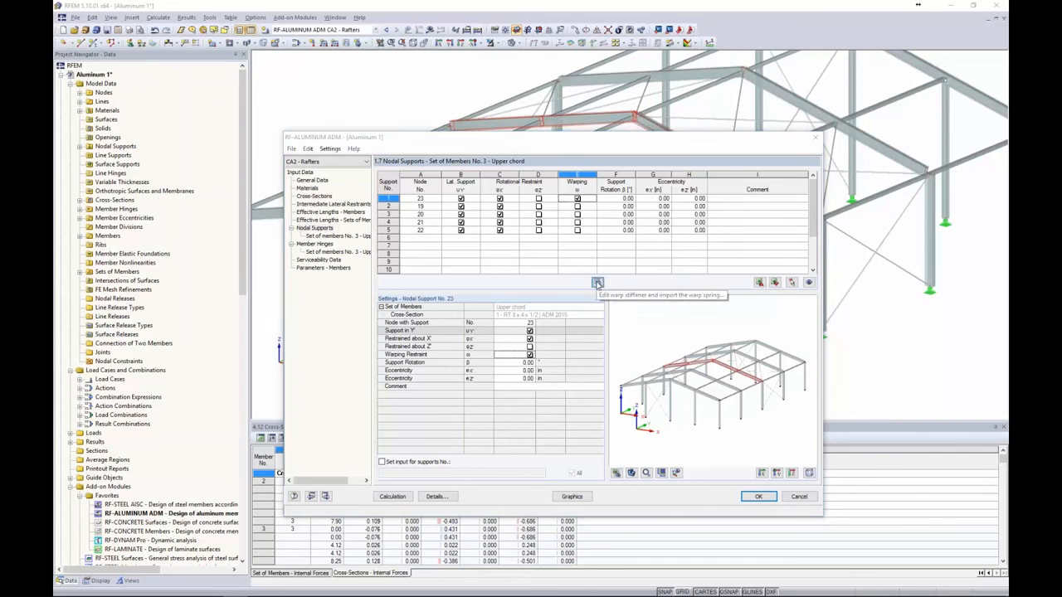
click(598, 283)
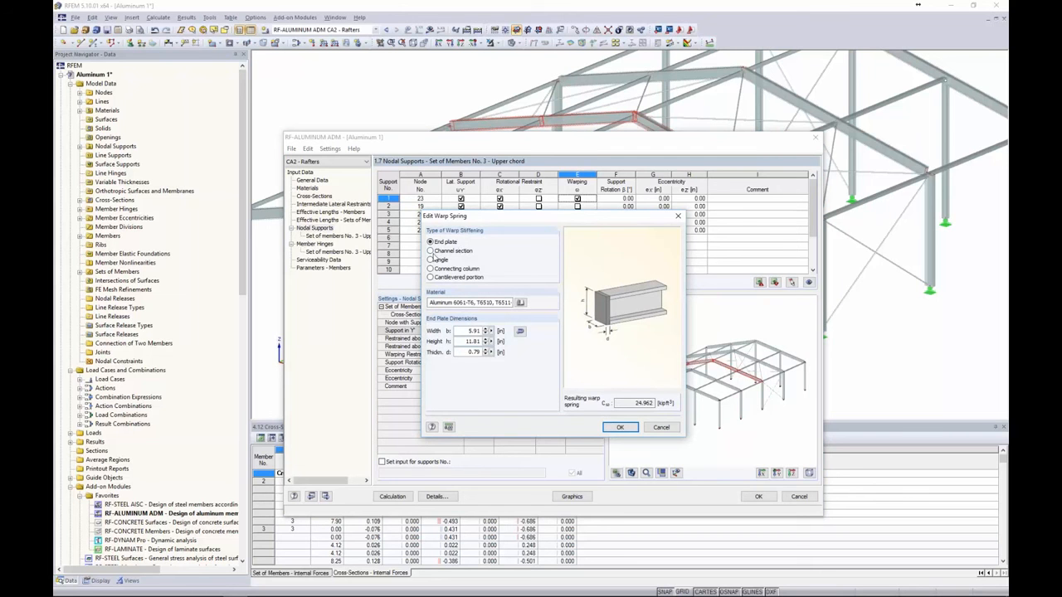
click(430, 251)
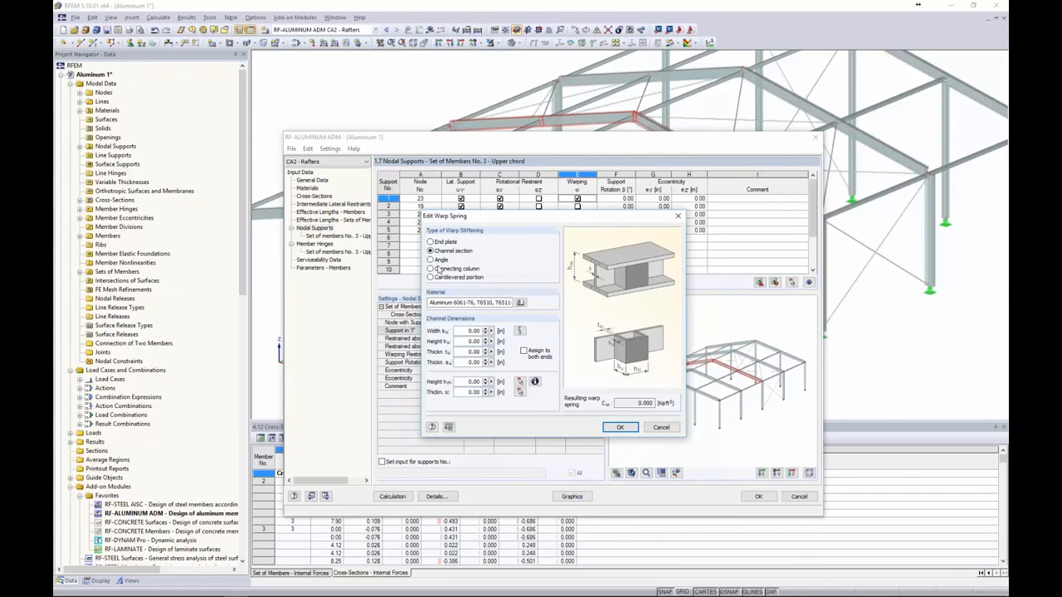
click(430, 260)
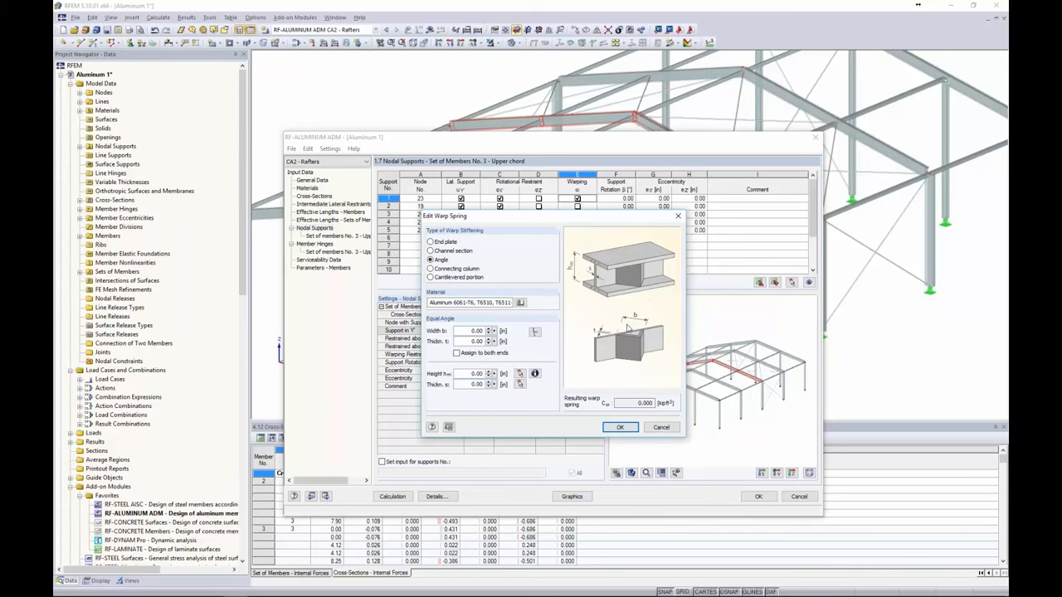
click(660, 427)
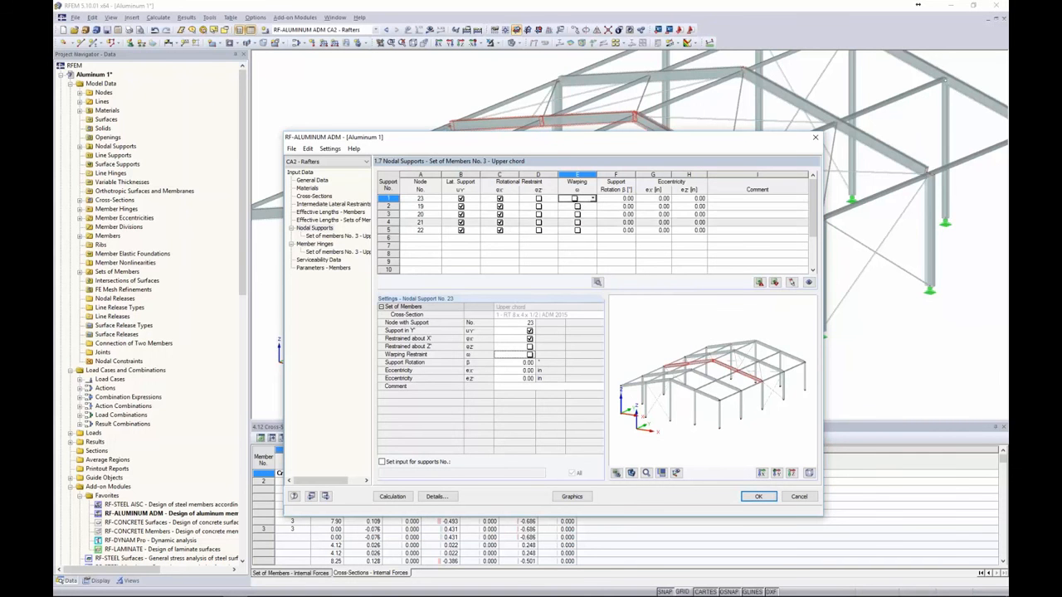
Step: Compare the effective lengths of set of members 3 with its nodal support definitions
click(328, 220)
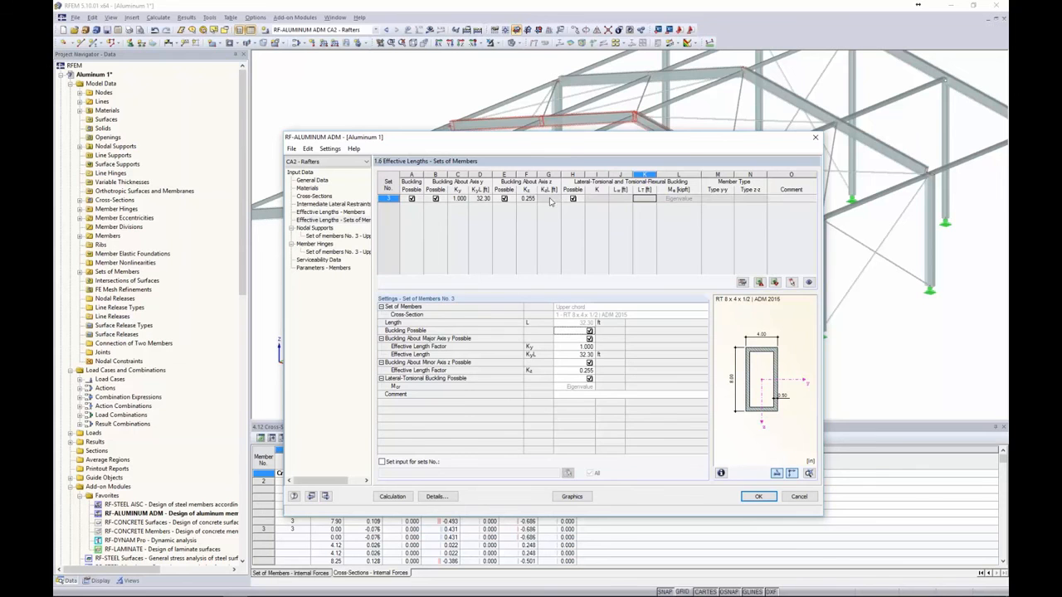
click(316, 228)
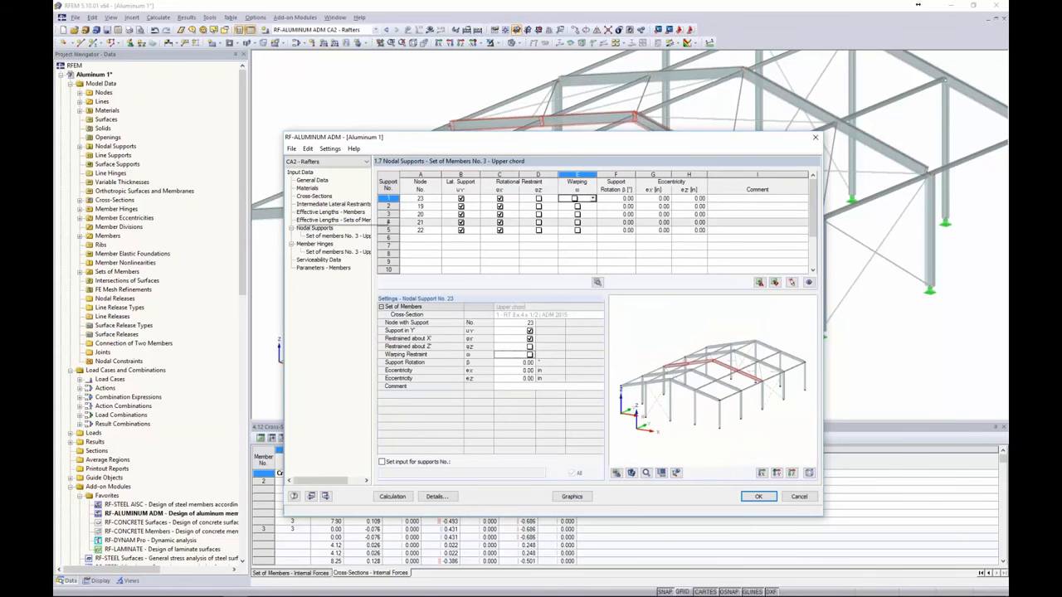
click(361, 220)
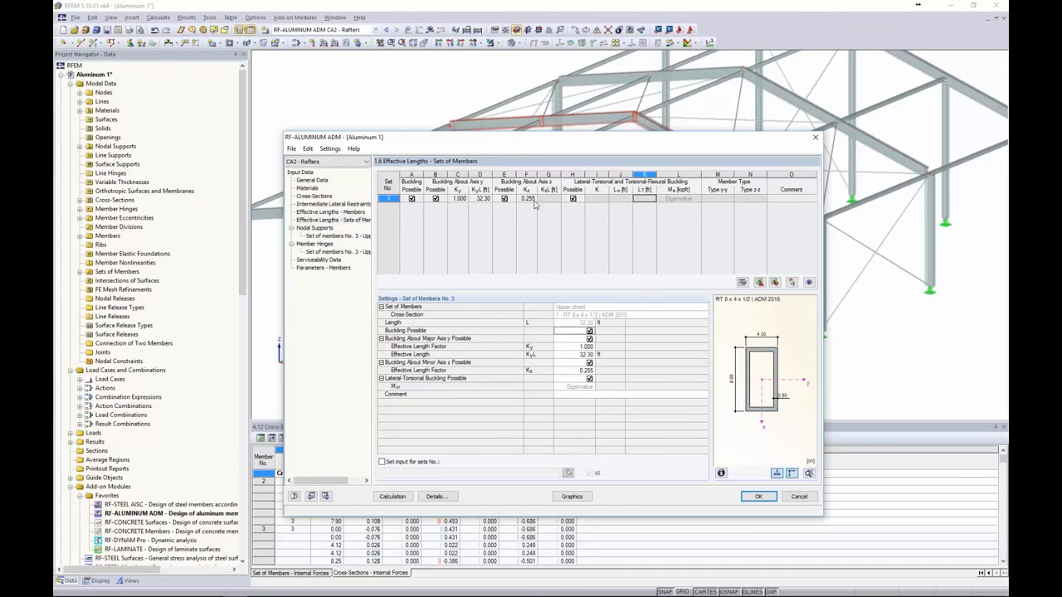
click(315, 228)
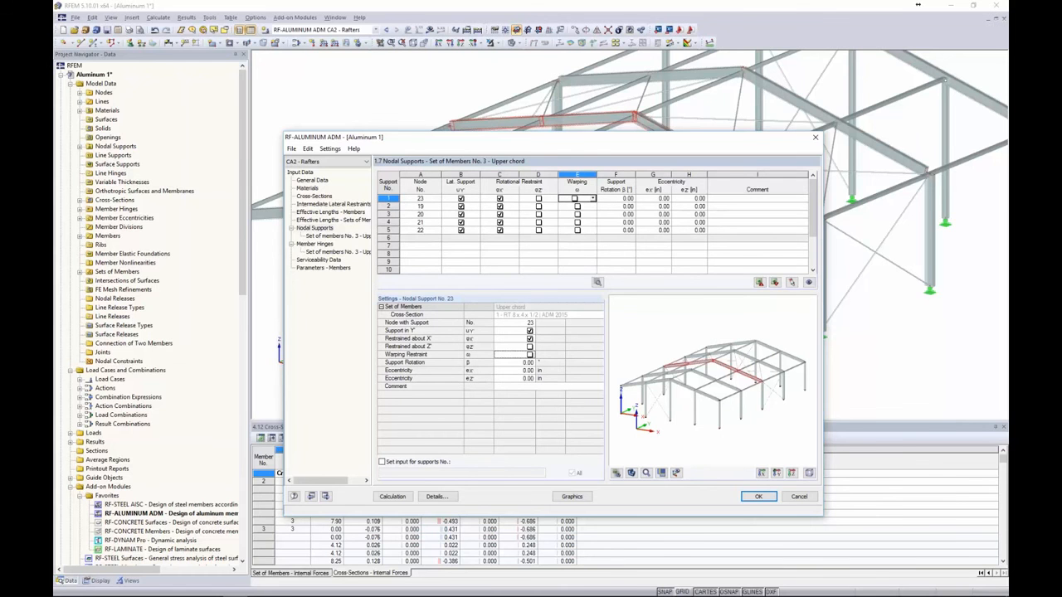
Step: Try a member hinge at the start of member 17 in set of members 3 and delete the entry
click(316, 244)
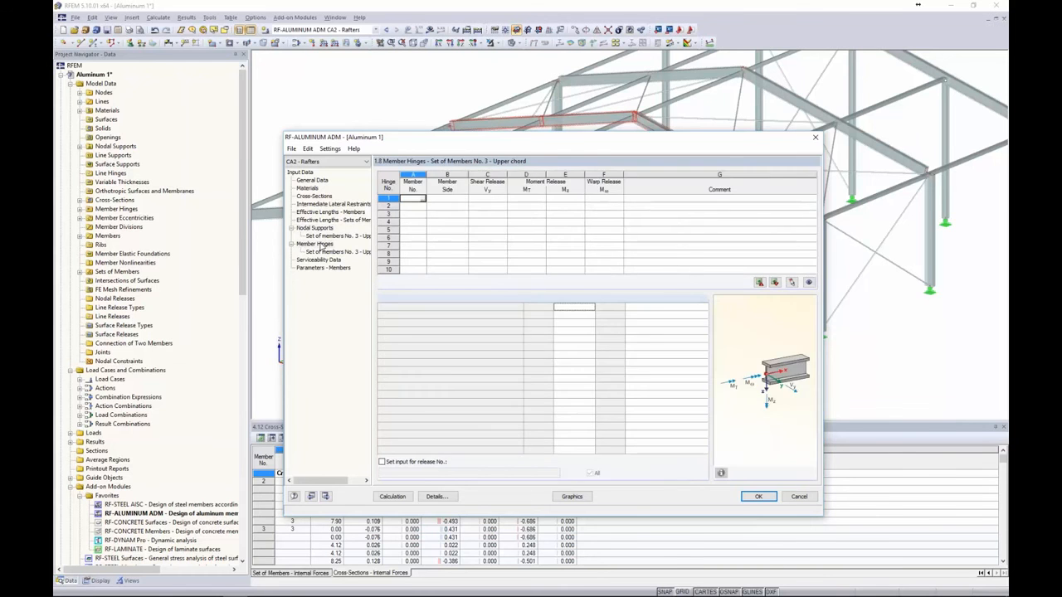
click(422, 199)
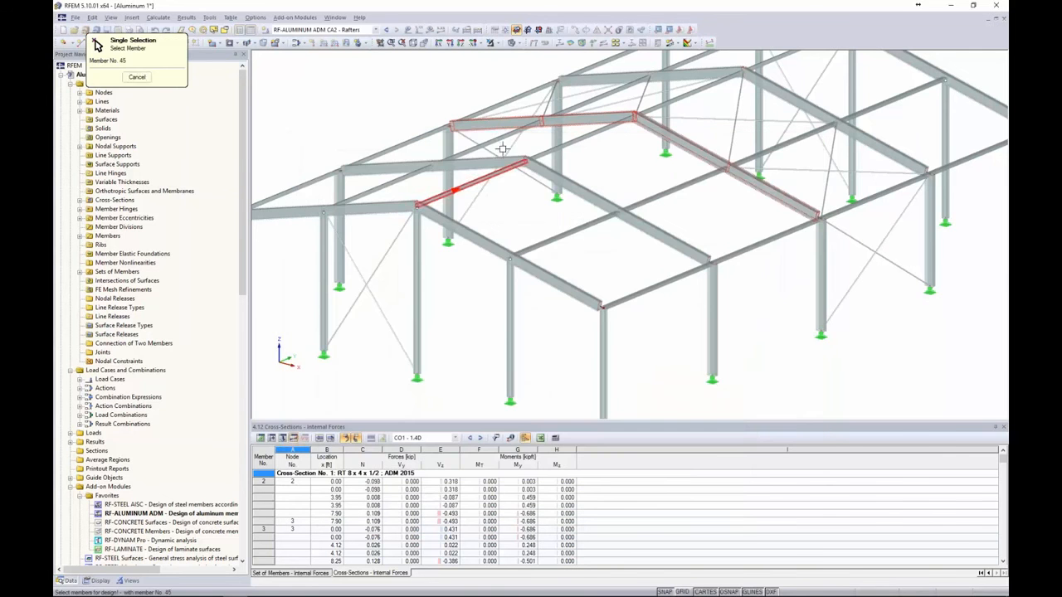
click(498, 122)
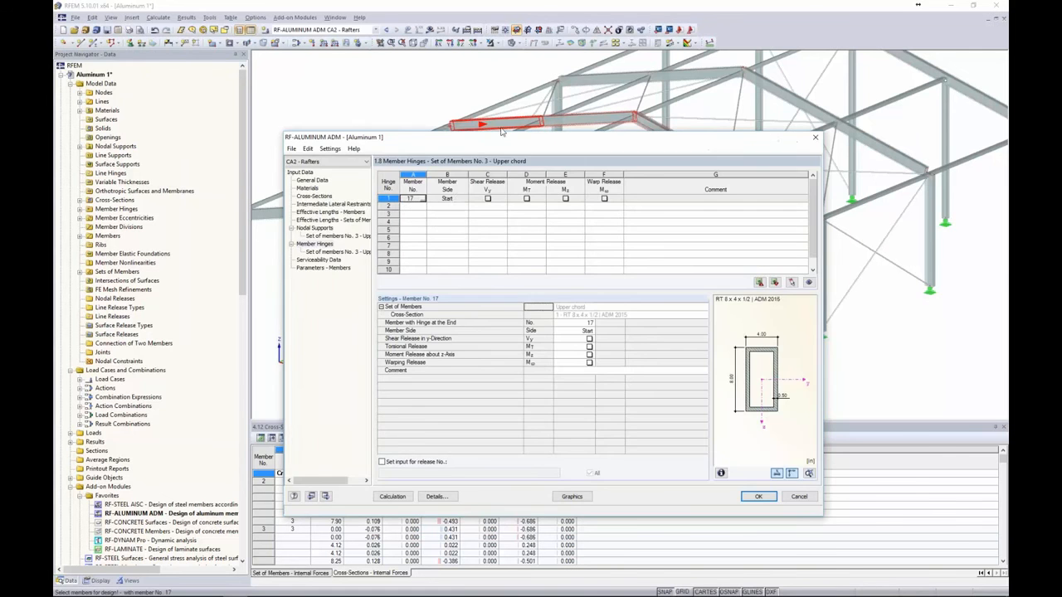
click(452, 199)
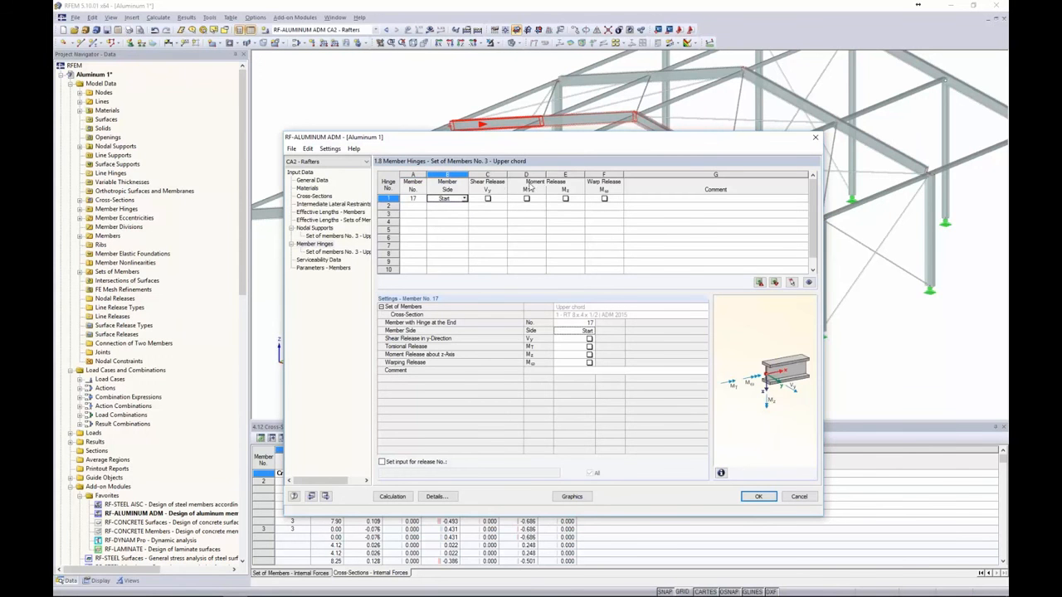
click(385, 198)
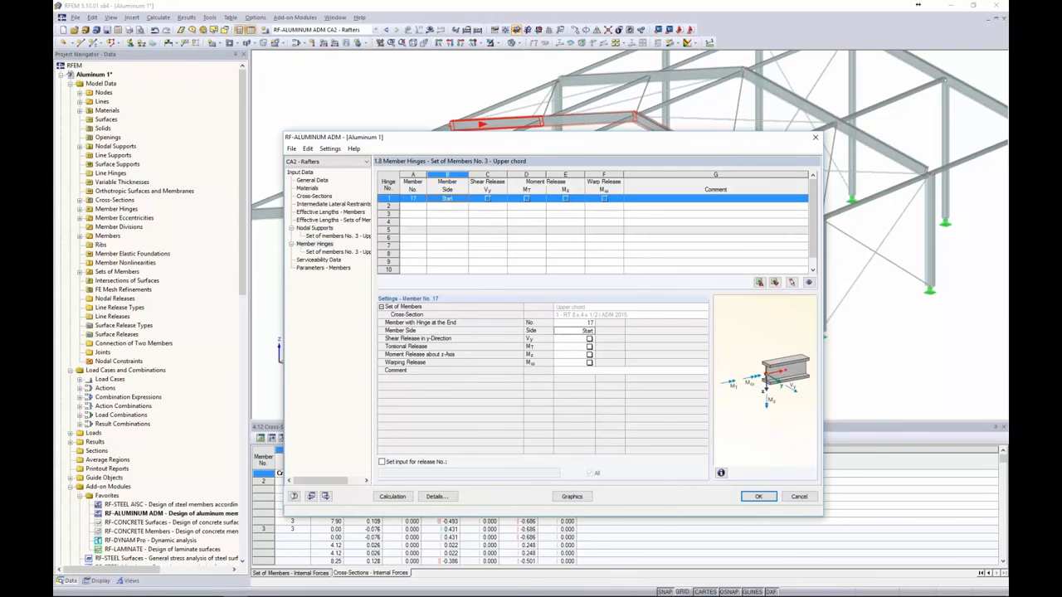
key(Delete)
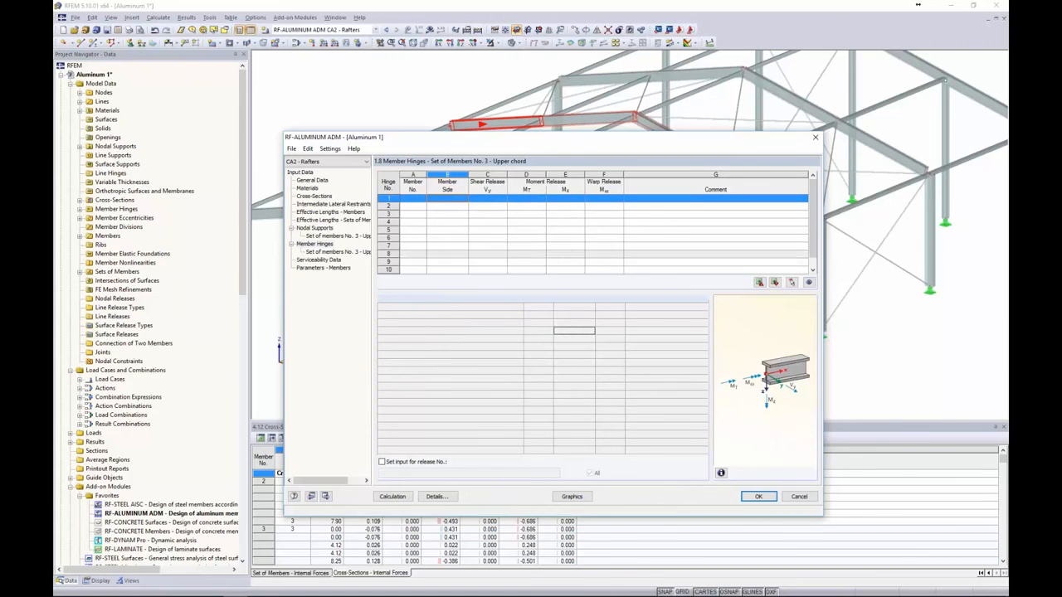
Step: Add rafter members 11, 12, 13 and 14 to the serviceability data as member references
click(331, 260)
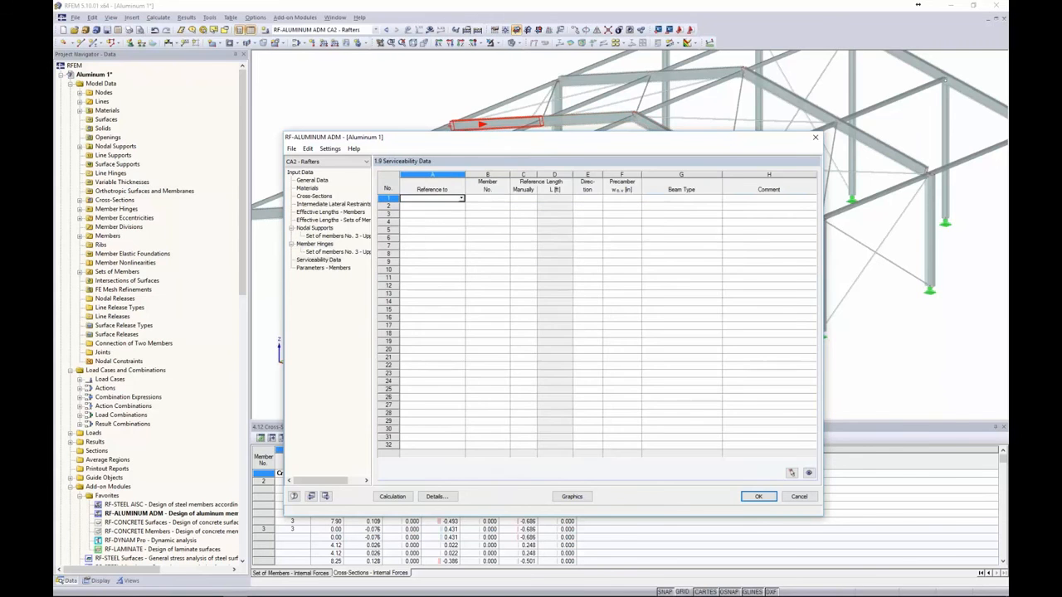
click(461, 198)
click(419, 205)
click(488, 199)
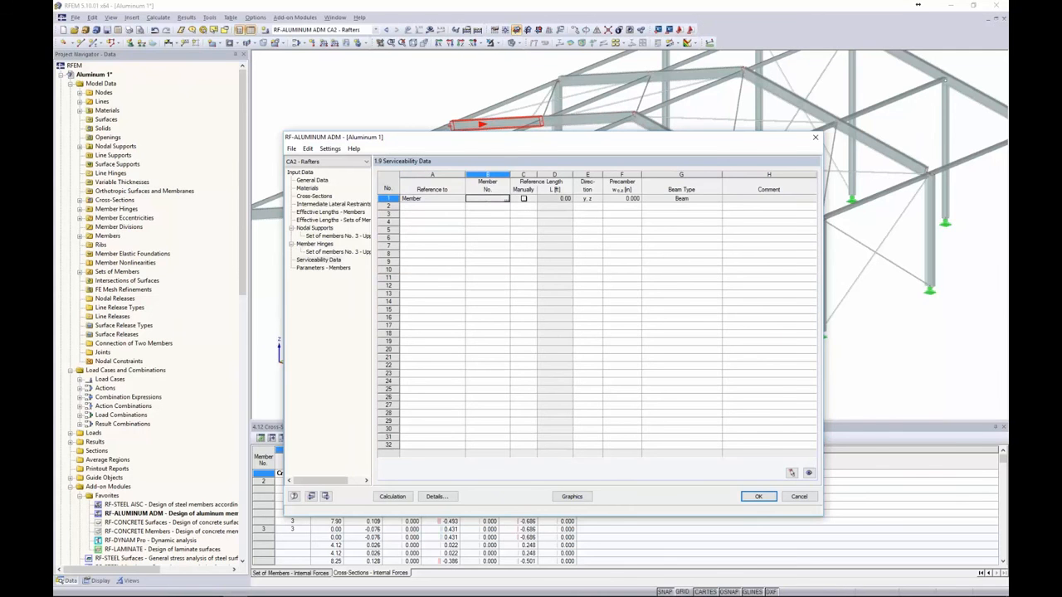
click(507, 202)
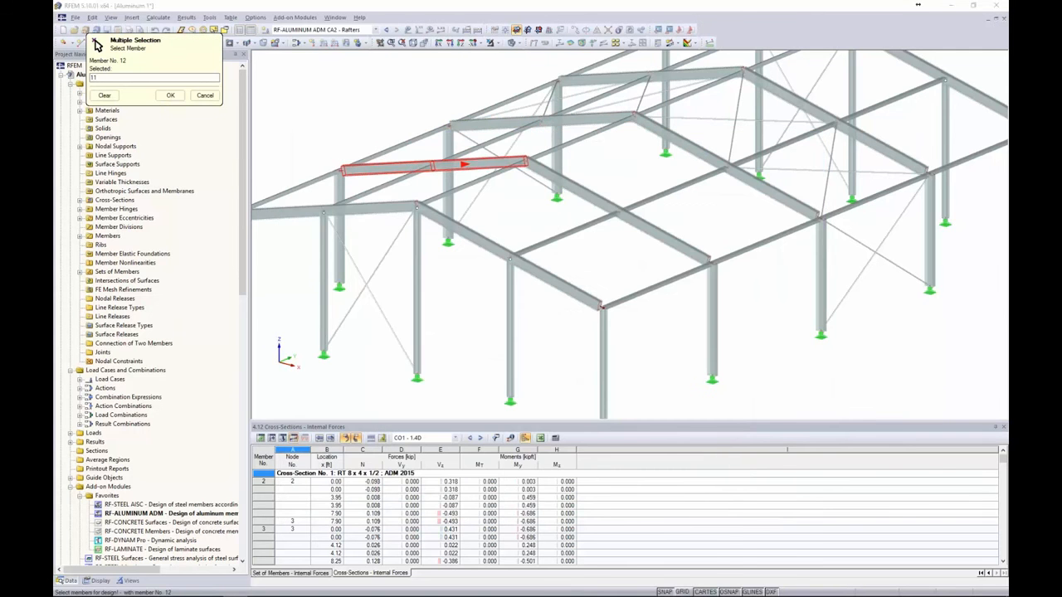
click(479, 164)
click(571, 185)
click(661, 236)
click(170, 95)
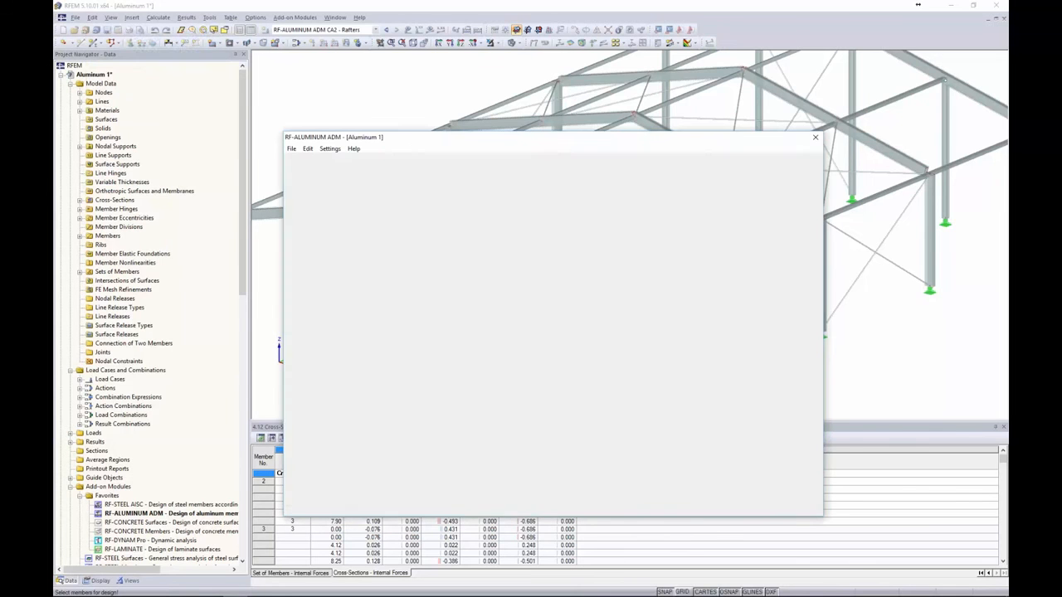
Step: Add set of members 3 to the serviceability data below the individual members
click(432, 230)
click(461, 230)
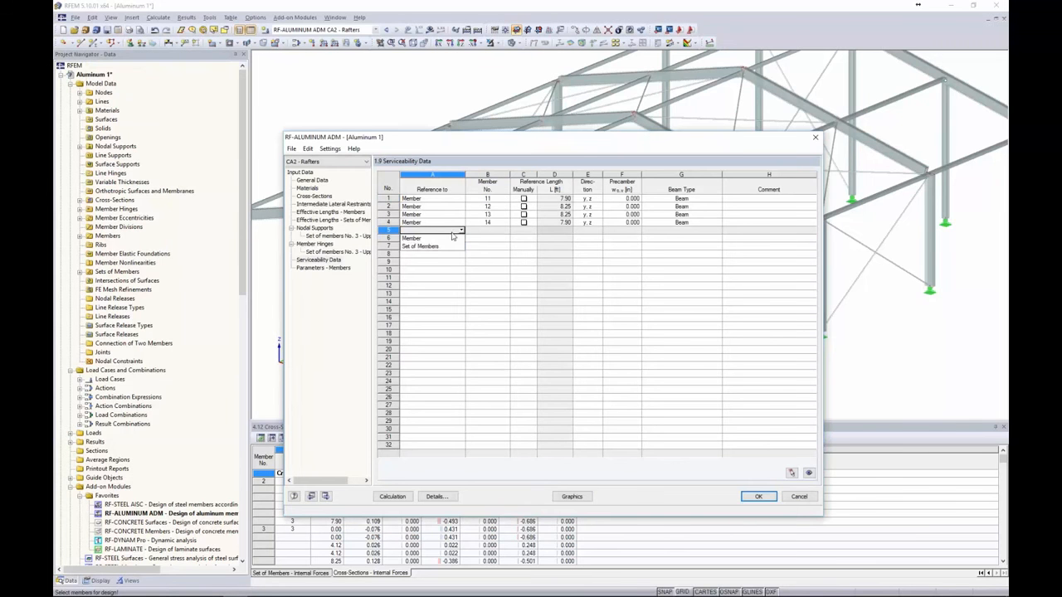
click(420, 246)
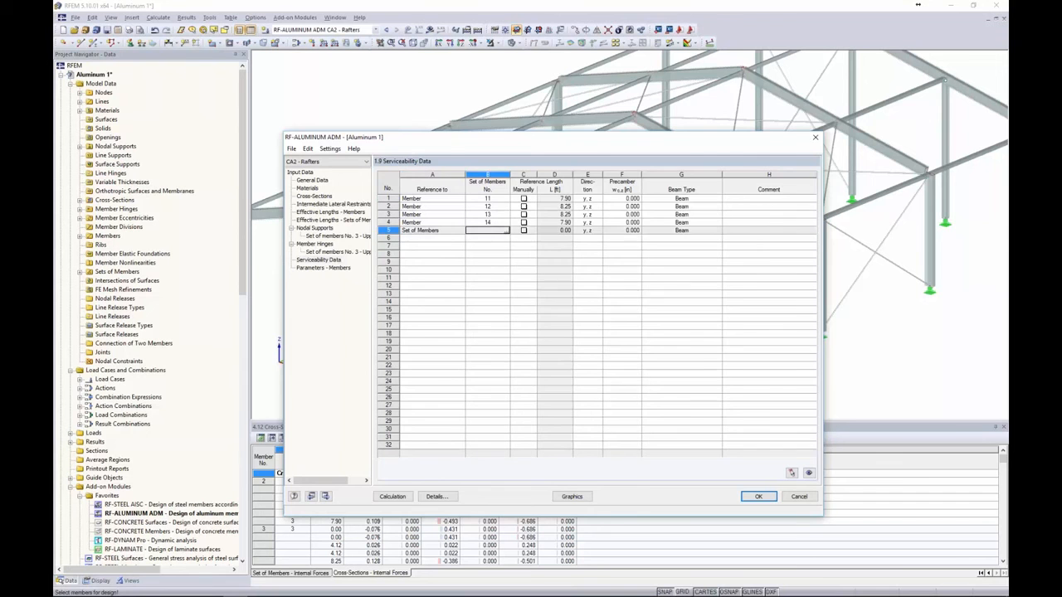
click(507, 230)
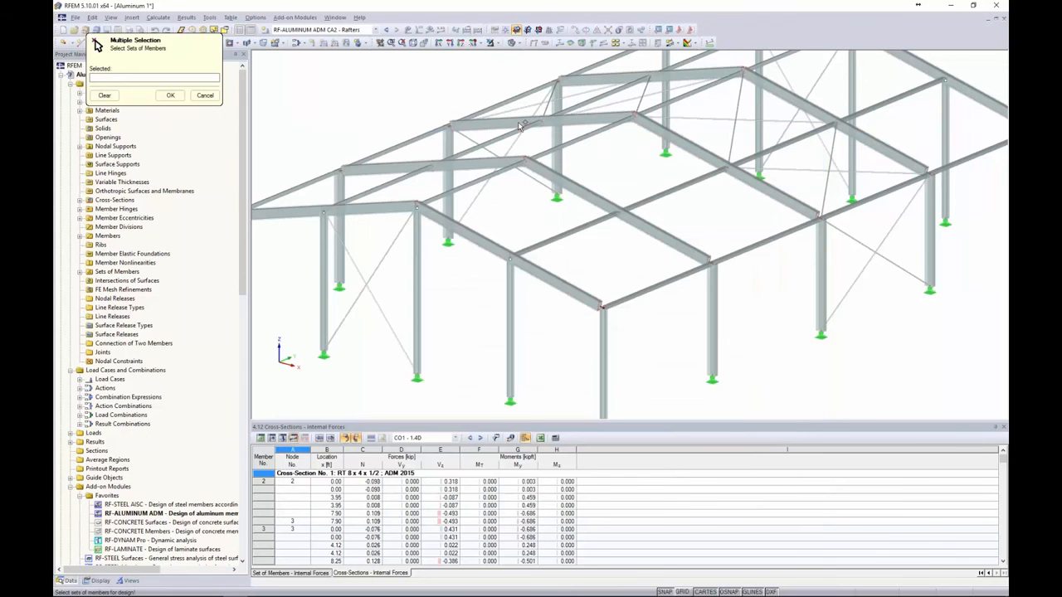
click(521, 123)
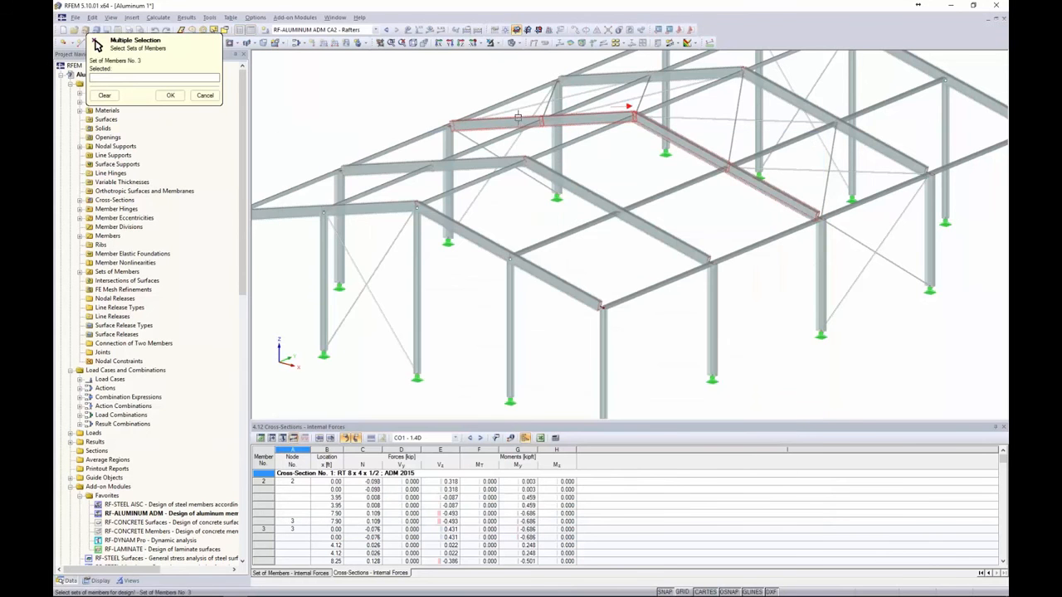
click(170, 96)
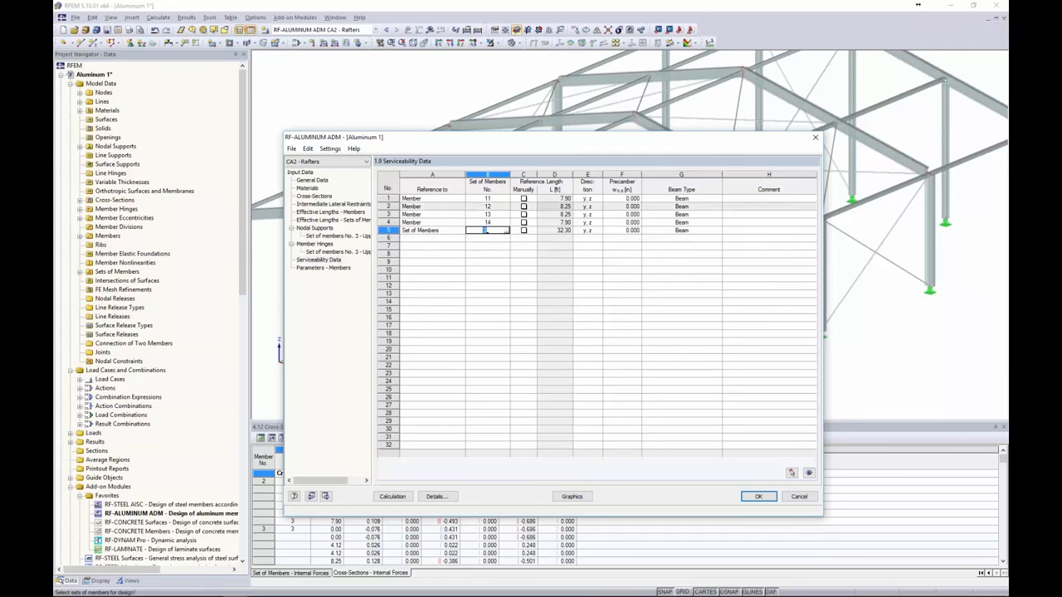
Step: Enable manual reference length definition for members 11 to 14 in the serviceability data
drag(562, 144, 556, 179)
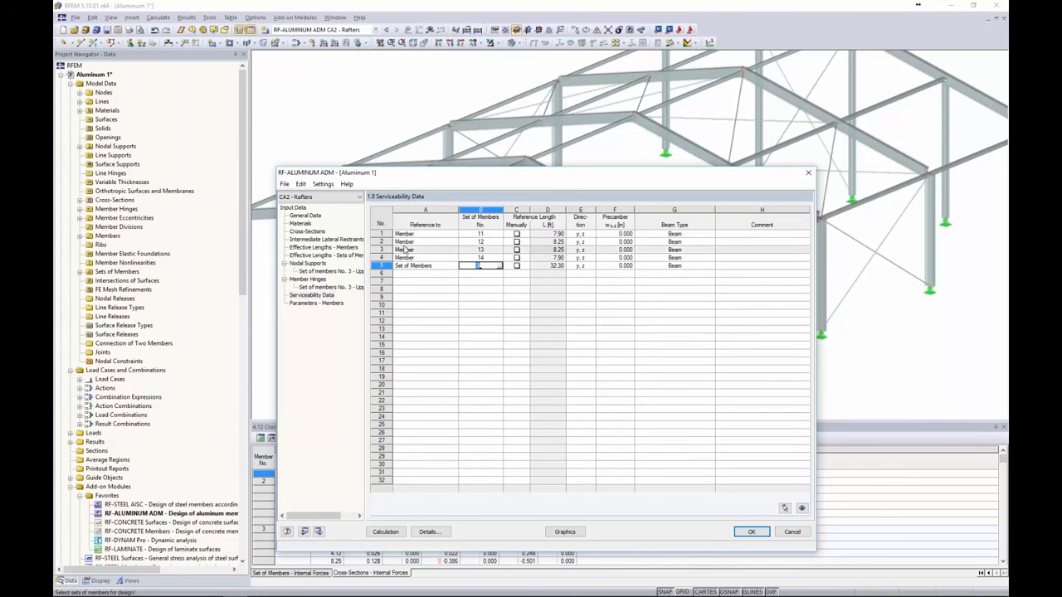
click(516, 235)
click(516, 234)
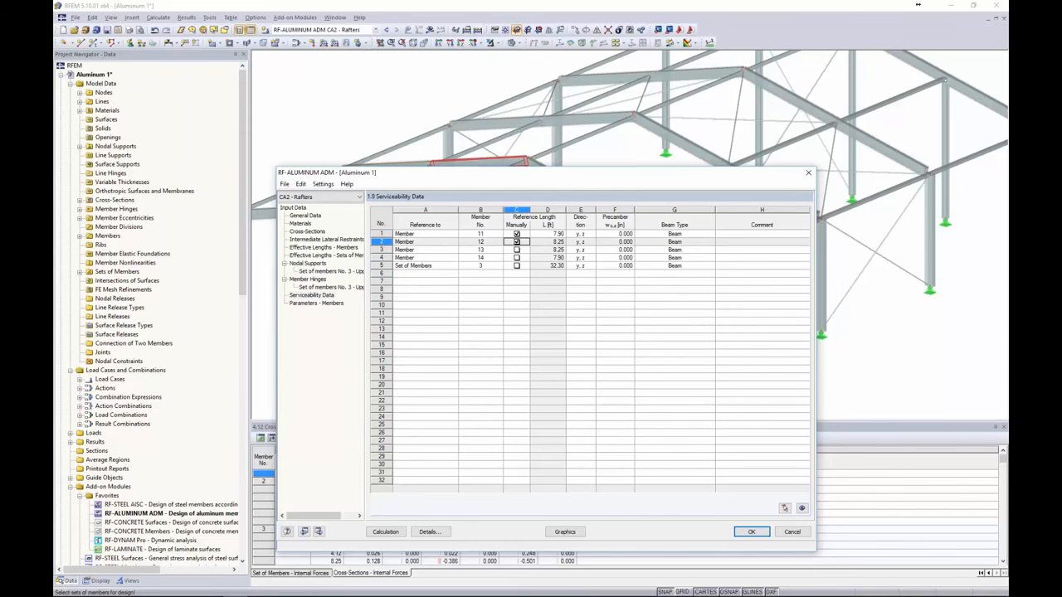
click(516, 242)
click(516, 249)
click(516, 258)
Step: Set the reference length of members 11, 12, 13 and 14 to 32.3 ft each
click(548, 233)
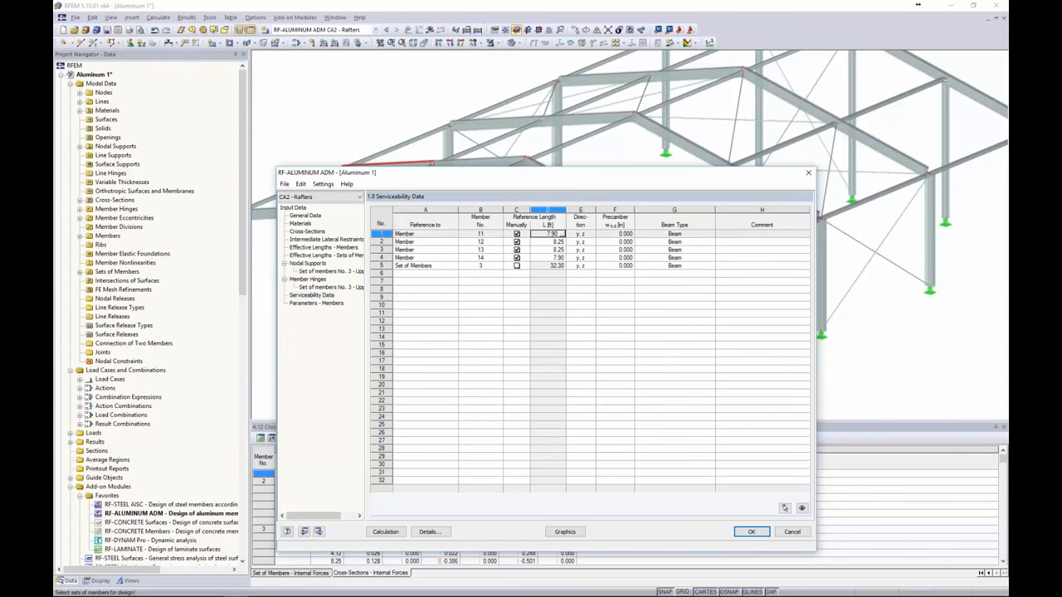
text(32.3)
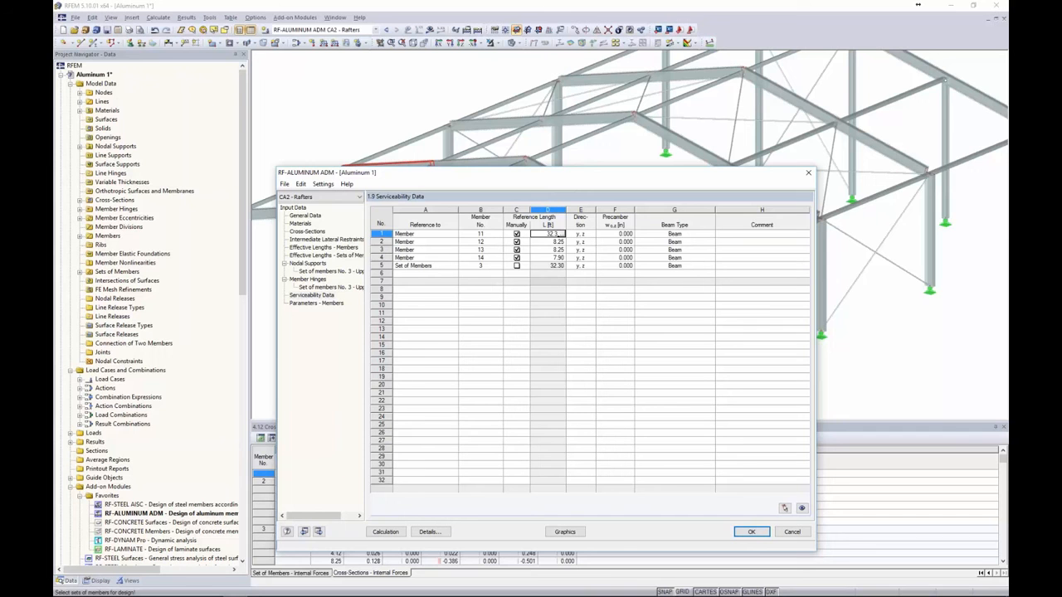
key(Return)
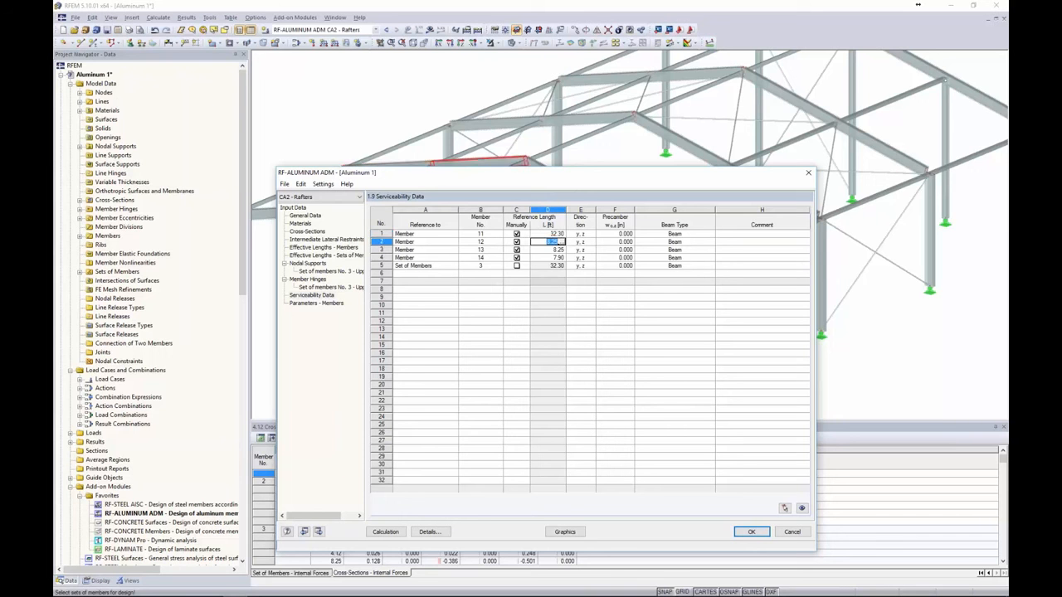
text(32.3)
key(Return)
text(32.3)
key(Return)
text(32.3)
key(Return)
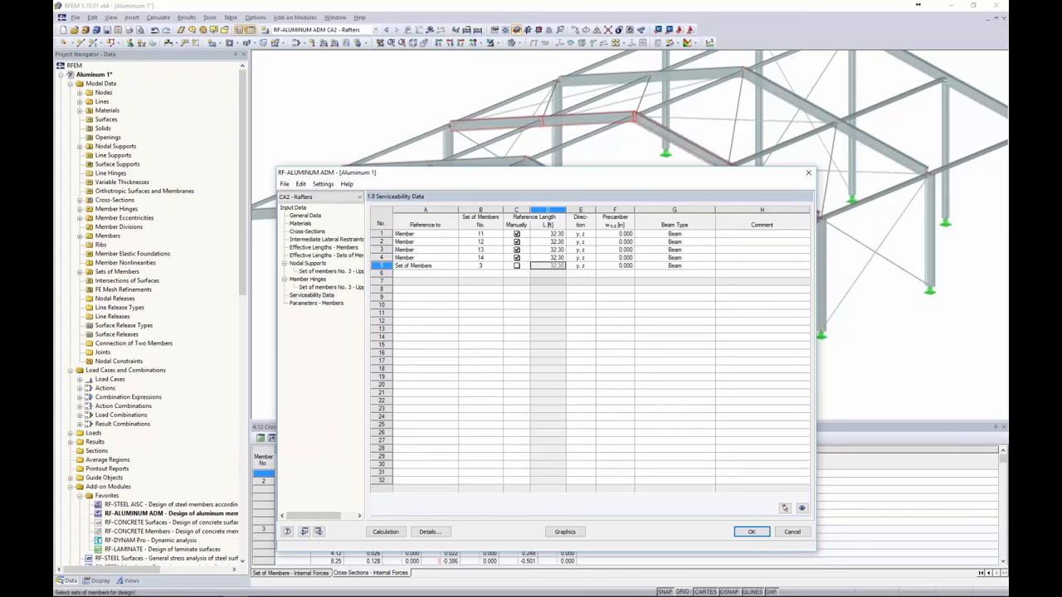
click(614, 297)
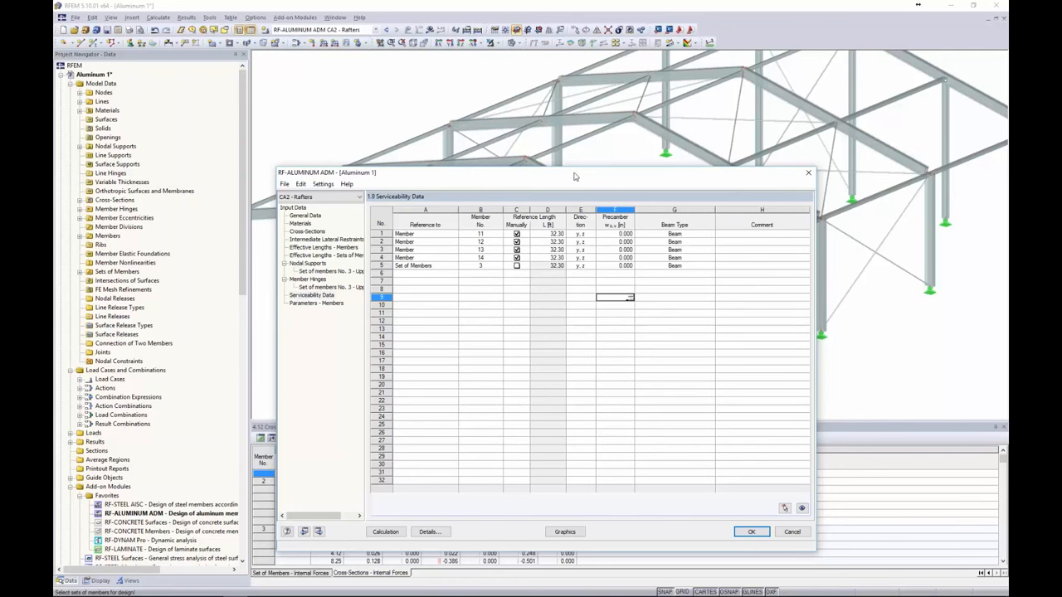
Step: Set the serviceability deformation in the design details to be relative to the undeformed system
drag(574, 176, 561, 112)
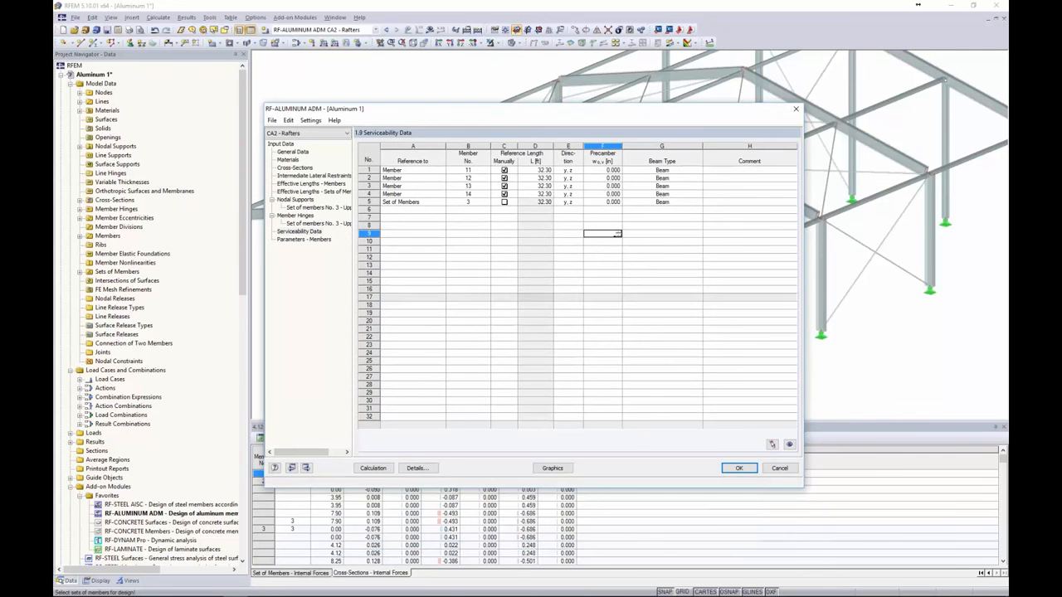
click(417, 469)
click(450, 147)
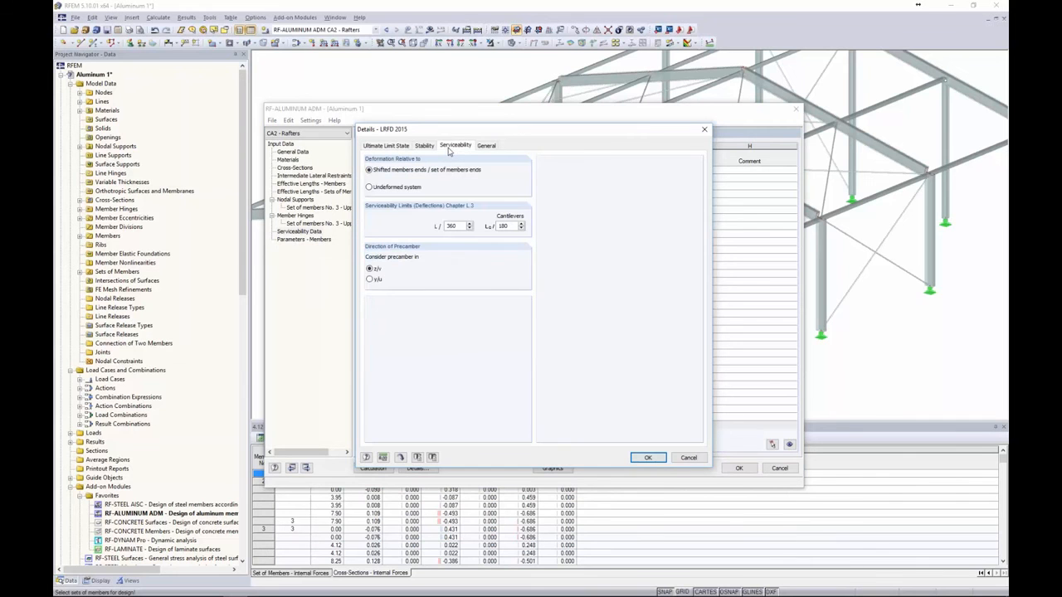
click(369, 187)
drag(506, 132, 458, 260)
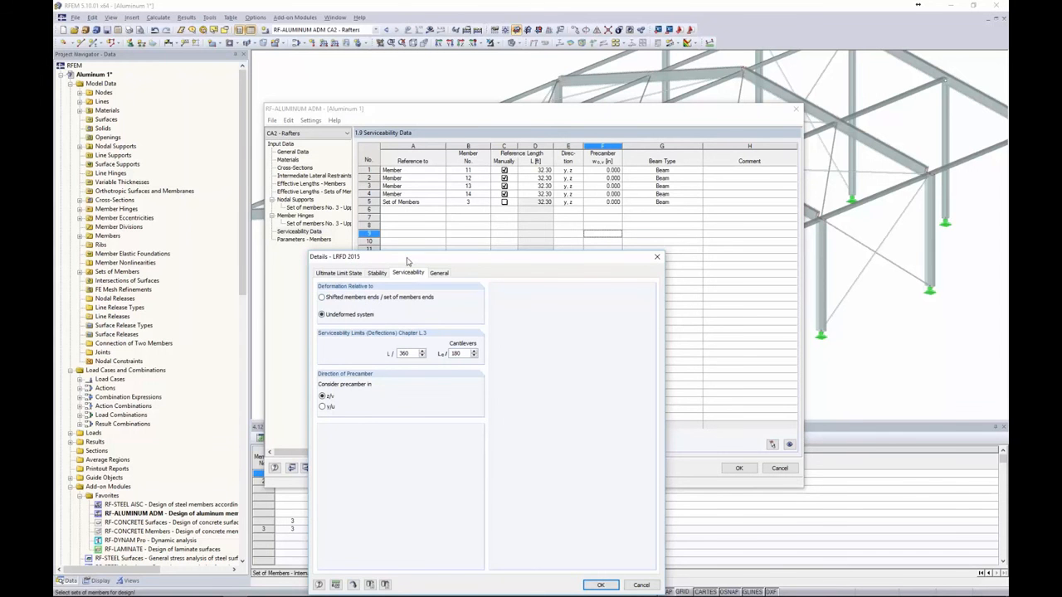
drag(409, 259, 416, 151)
click(604, 477)
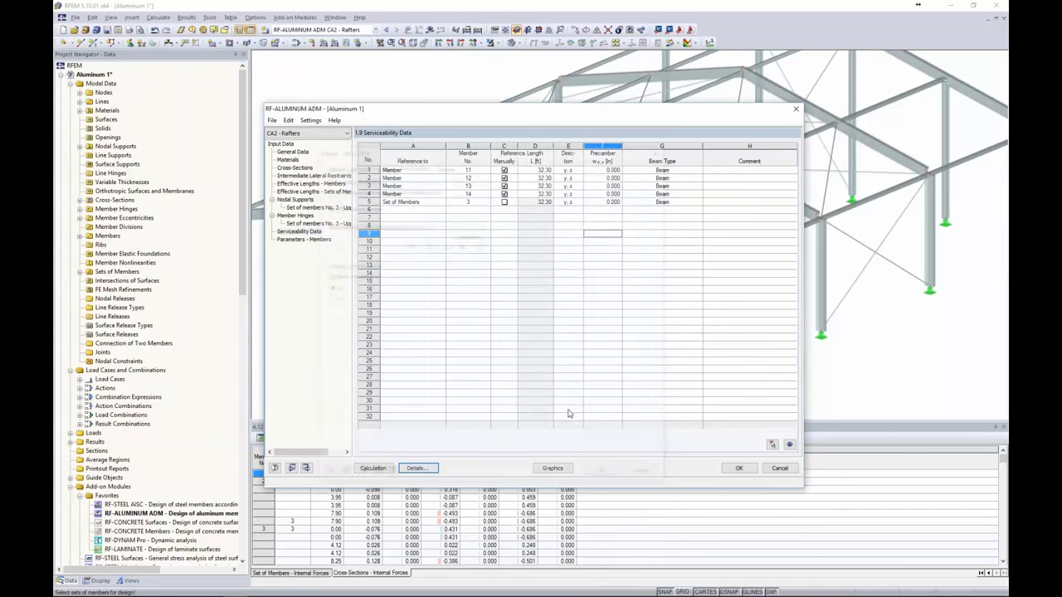
Step: Calculate the Rafters design case and review the results by set of members and by member, including the deflection checks of member 17
click(294, 239)
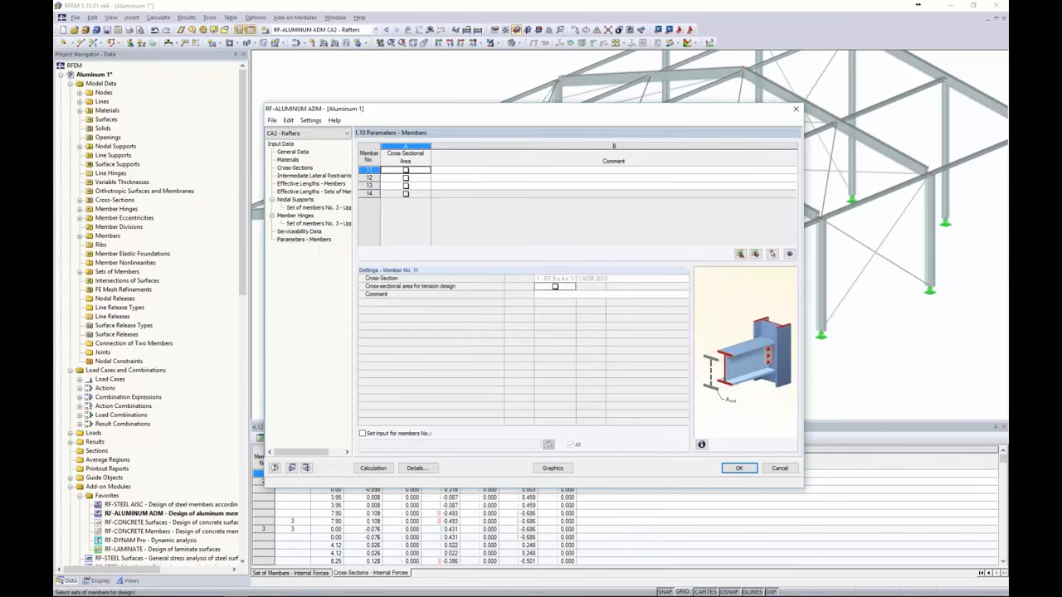
click(372, 468)
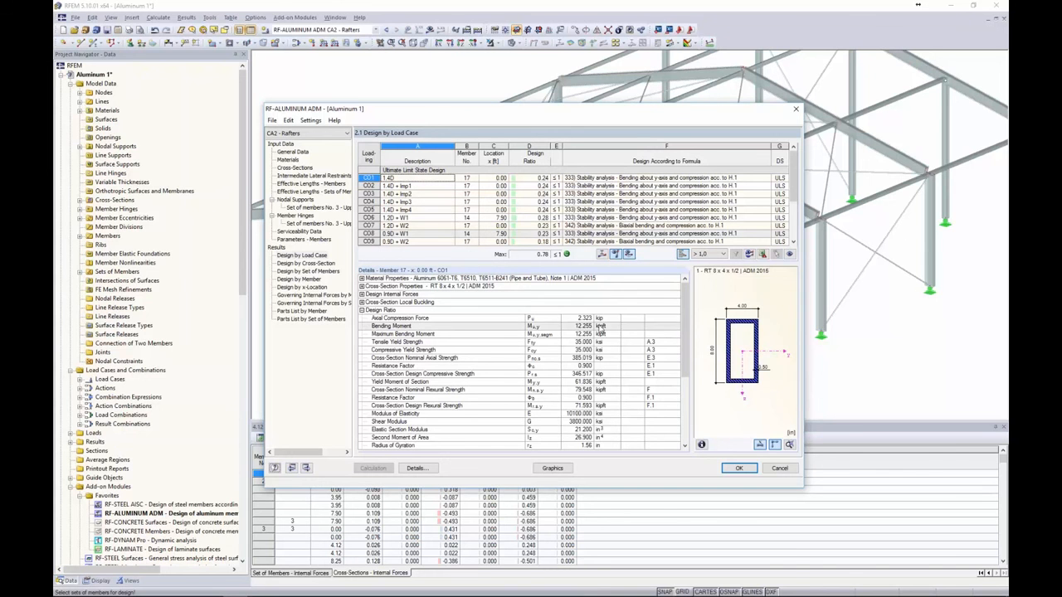
click(323, 273)
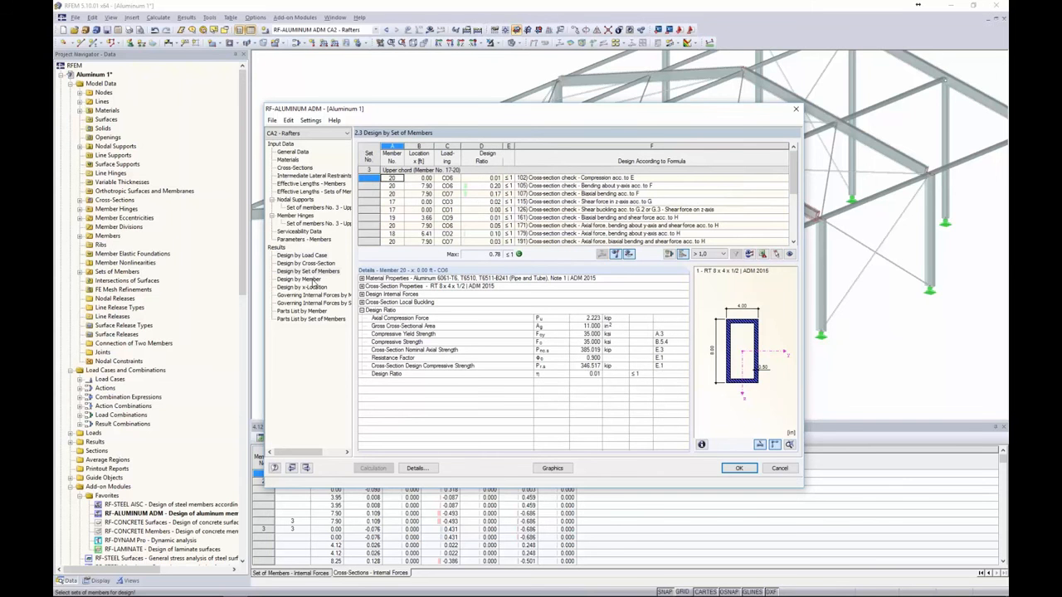
click(311, 279)
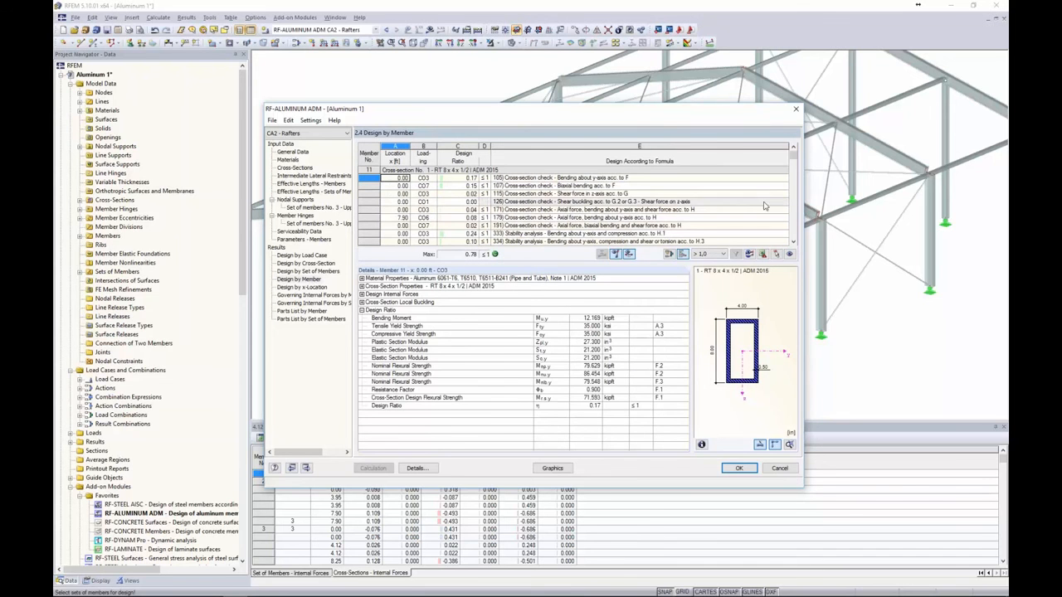
drag(793, 156, 792, 210)
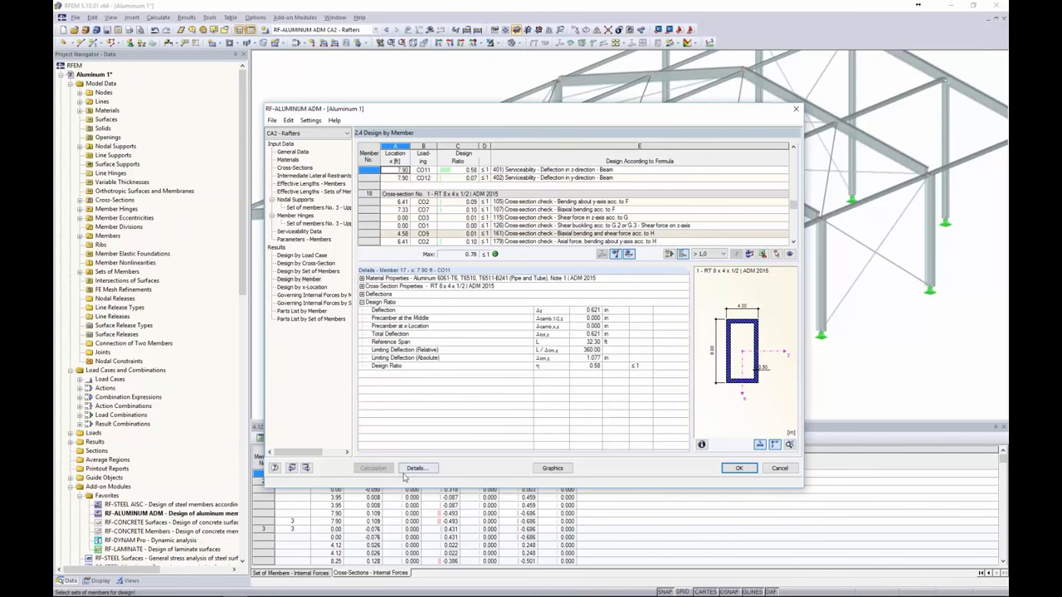
Step: Display the design ratios graphically on the model, with serviceability limit state results on and ultimate limit state results off
click(553, 468)
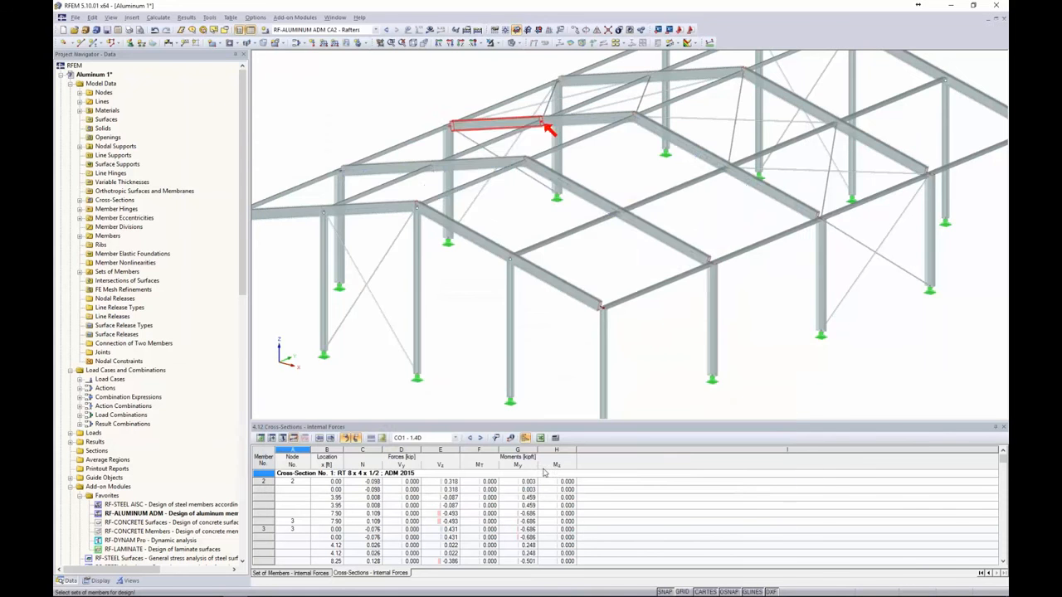
ctrl+middle_drag(498, 287, 498, 260)
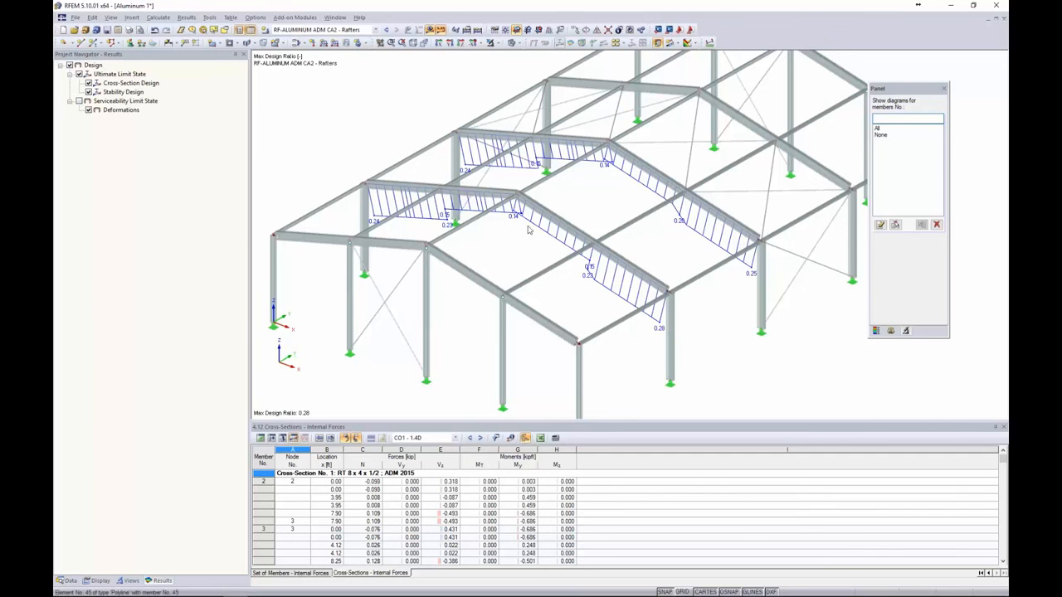
scroll(541, 229, up, 1)
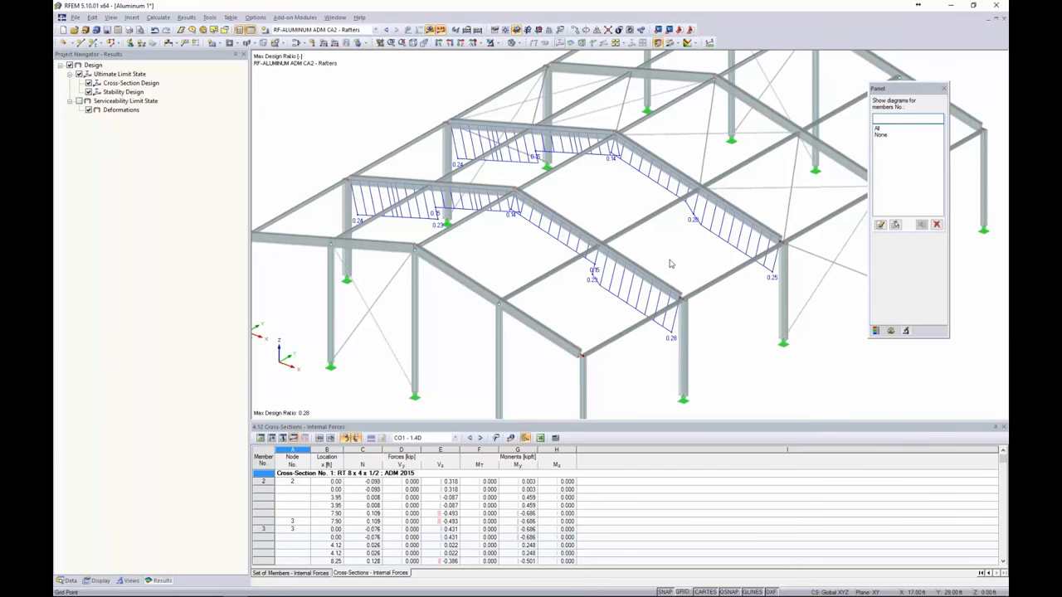
click(79, 100)
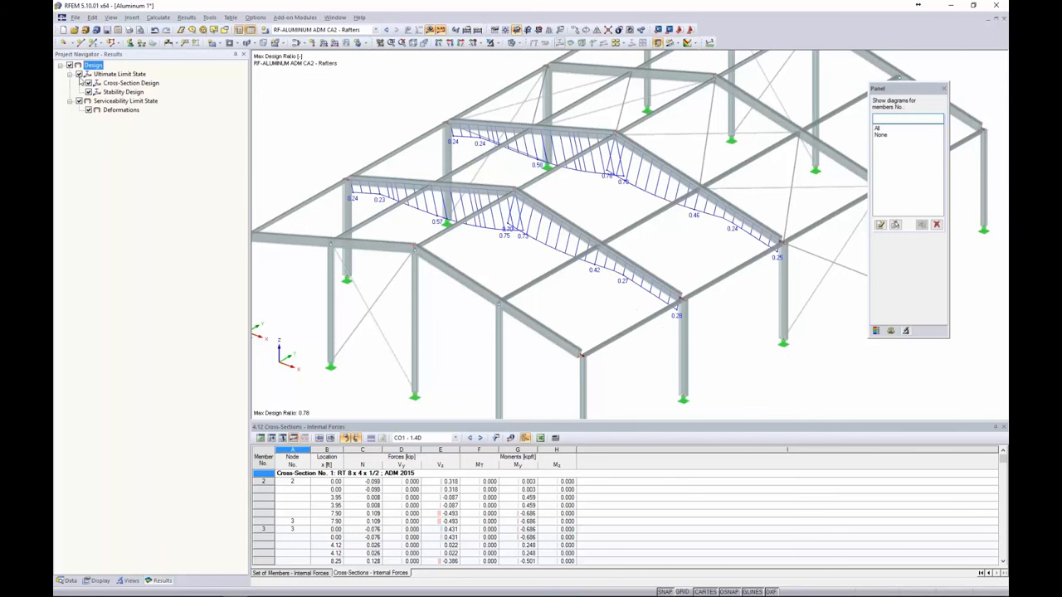
click(79, 74)
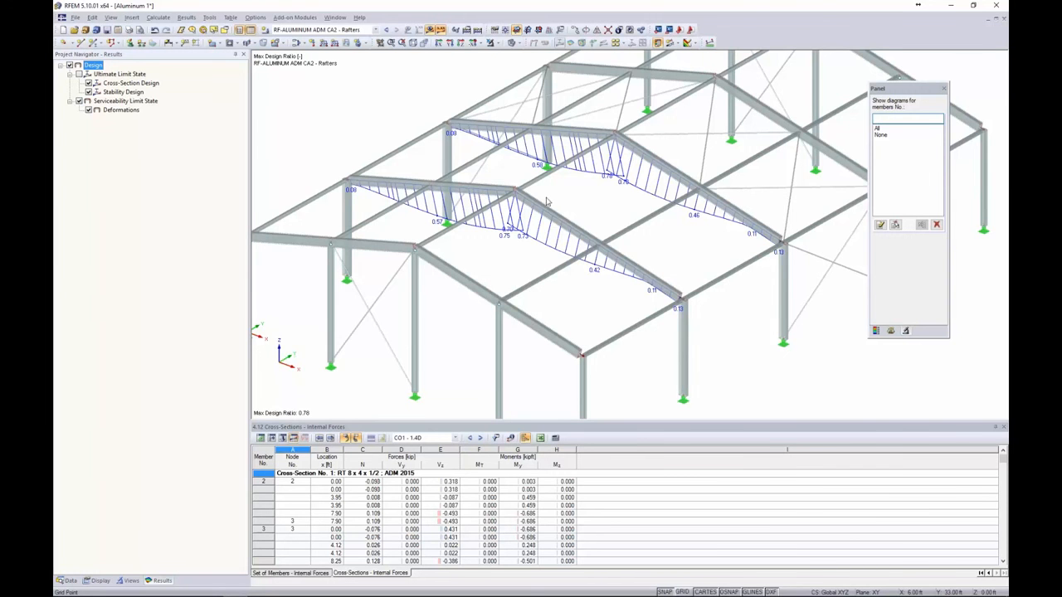
Step: Reopen the aluminum design module and examine the optimization options for the RT 8 x 4 x 1/2 cross-section
click(294, 17)
click(300, 30)
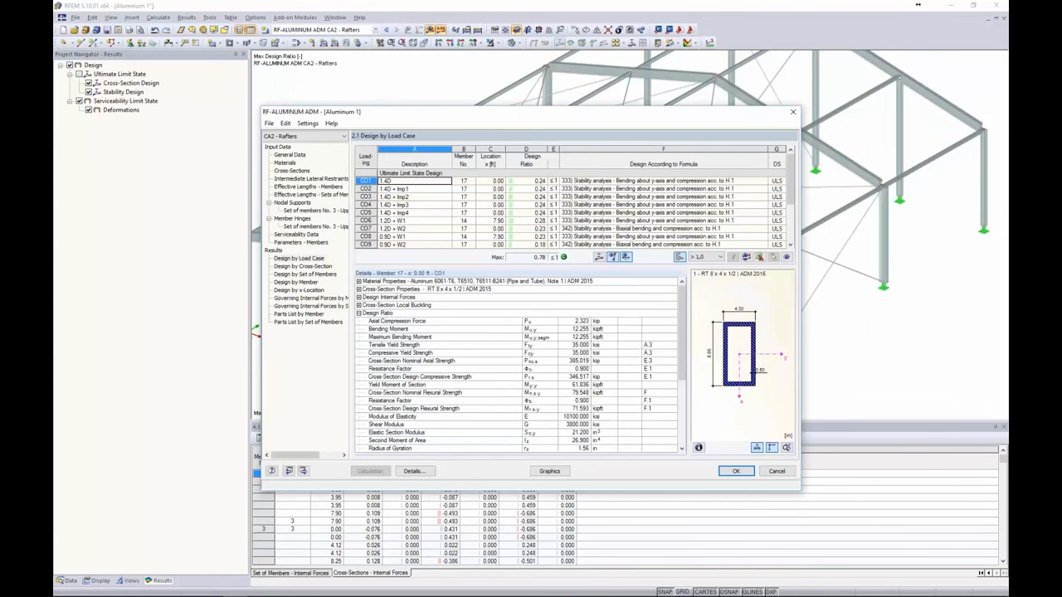
click(292, 171)
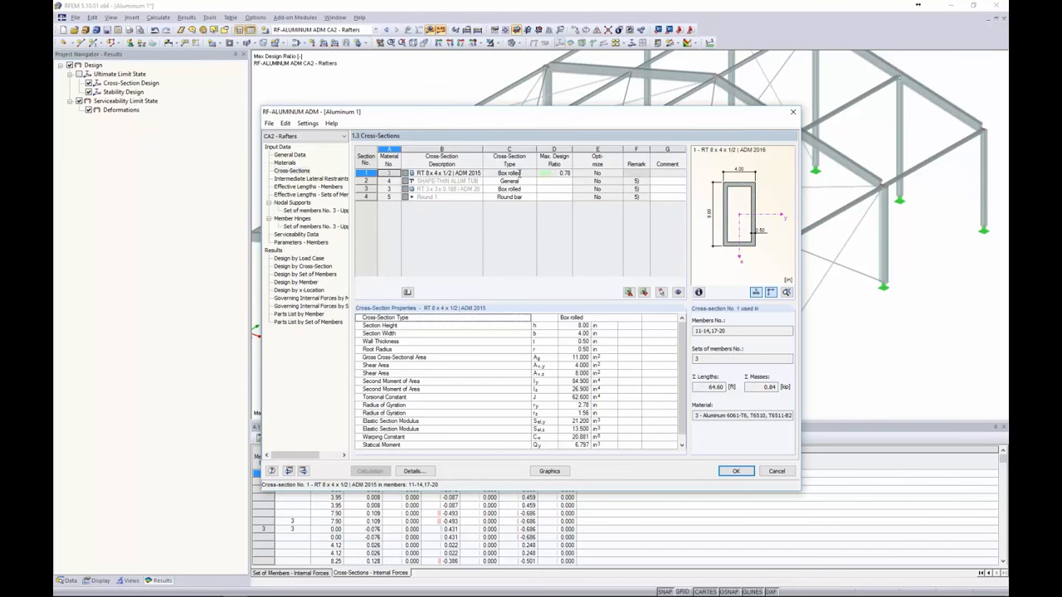
click(597, 173)
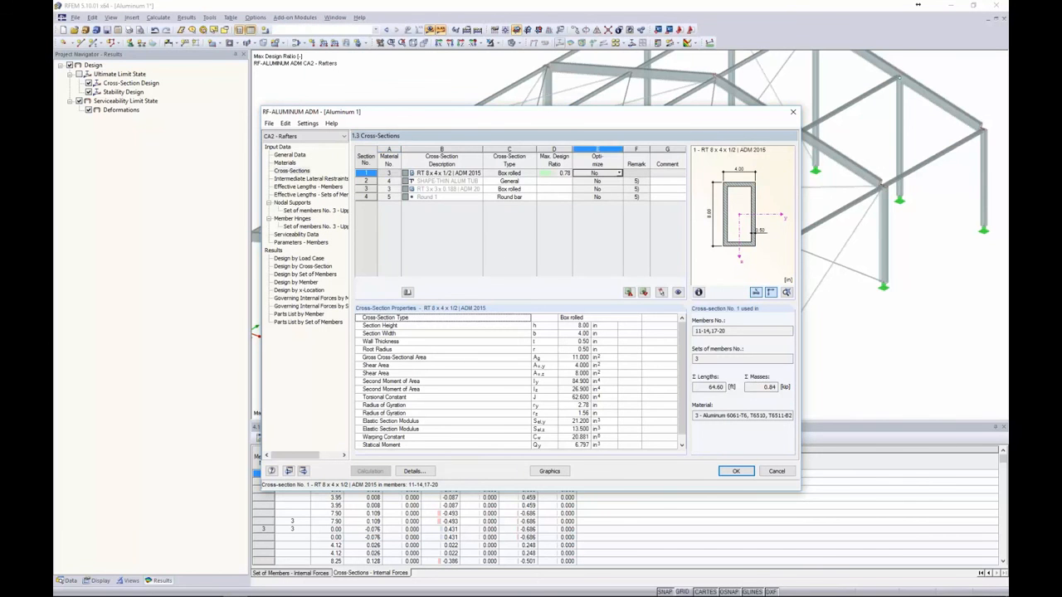
click(619, 174)
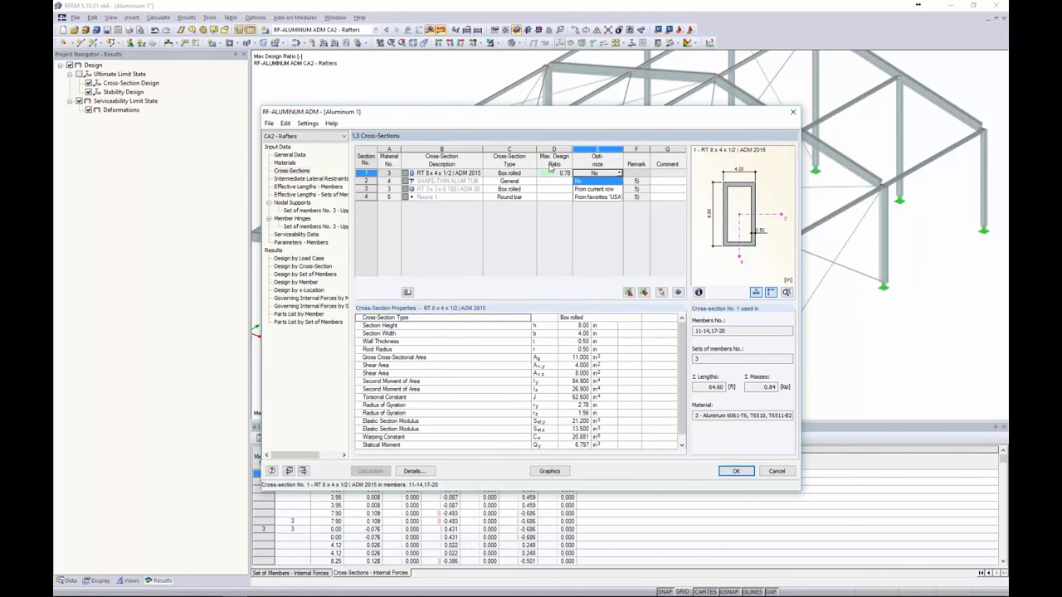
click(560, 212)
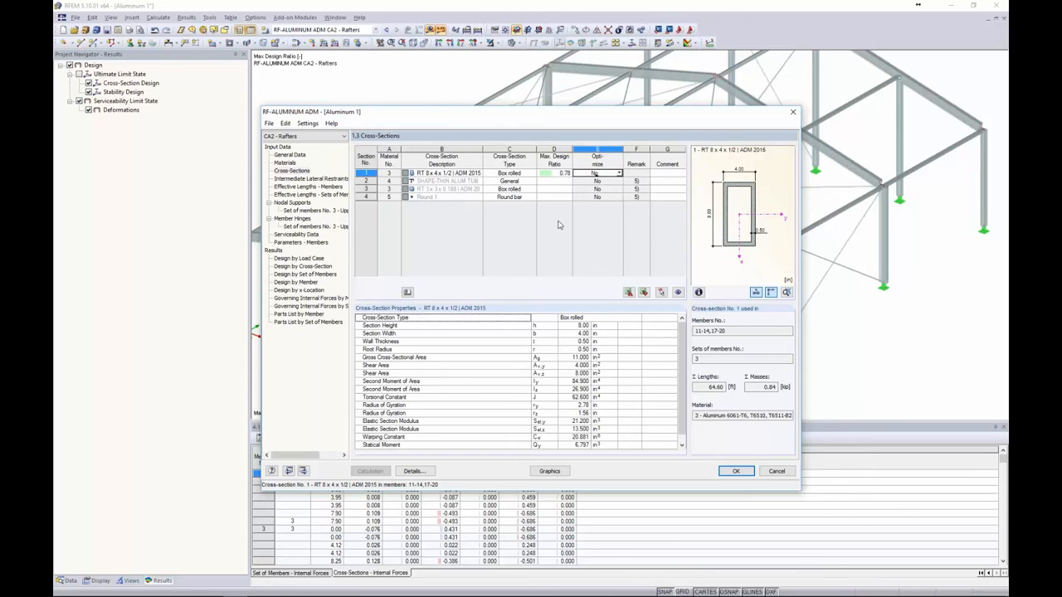
Step: In the CA1 - Columns & Braces case, set optimization of the RT 8 x 4 x 1/2 cross-section to From Current Row
click(297, 137)
click(293, 146)
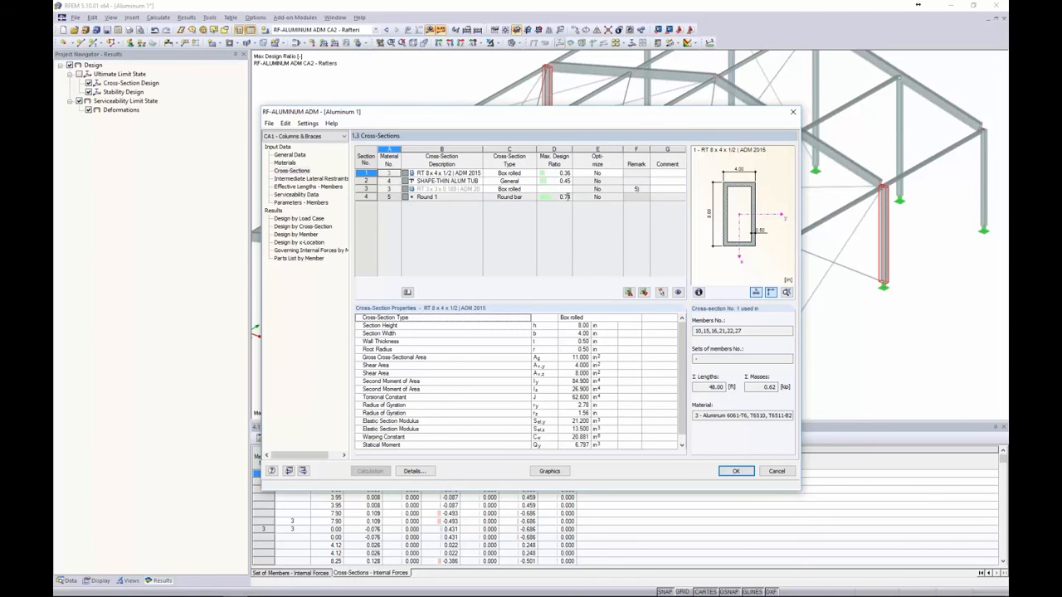
click(605, 173)
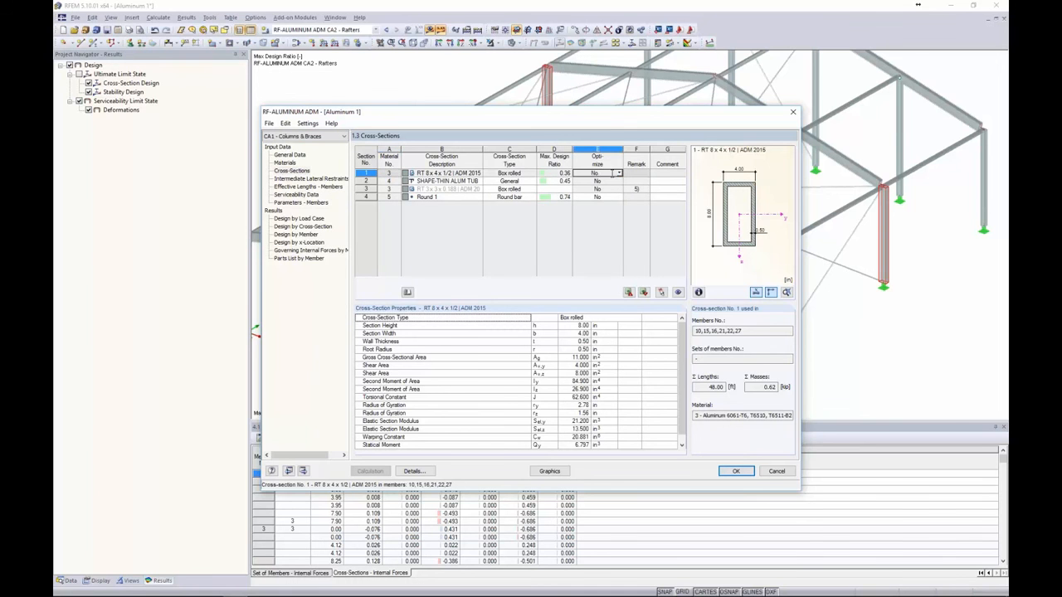
click(618, 173)
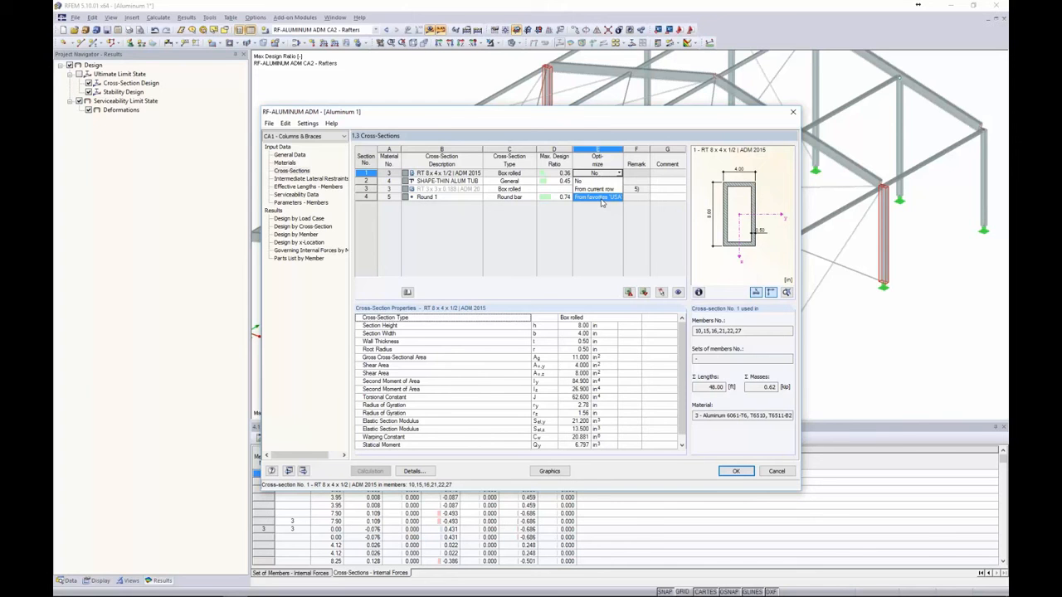
click(596, 189)
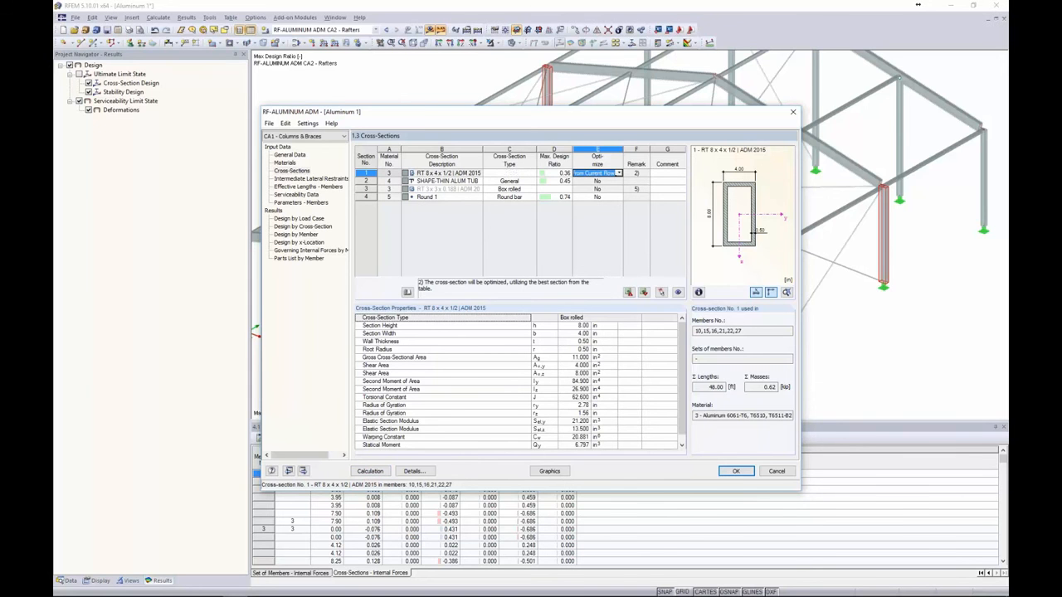
Step: Check the options for exporting the RT 8 x 4 x 1/2 cross-section to RFEM, and exit the aluminum design module without saving
right_click(438, 172)
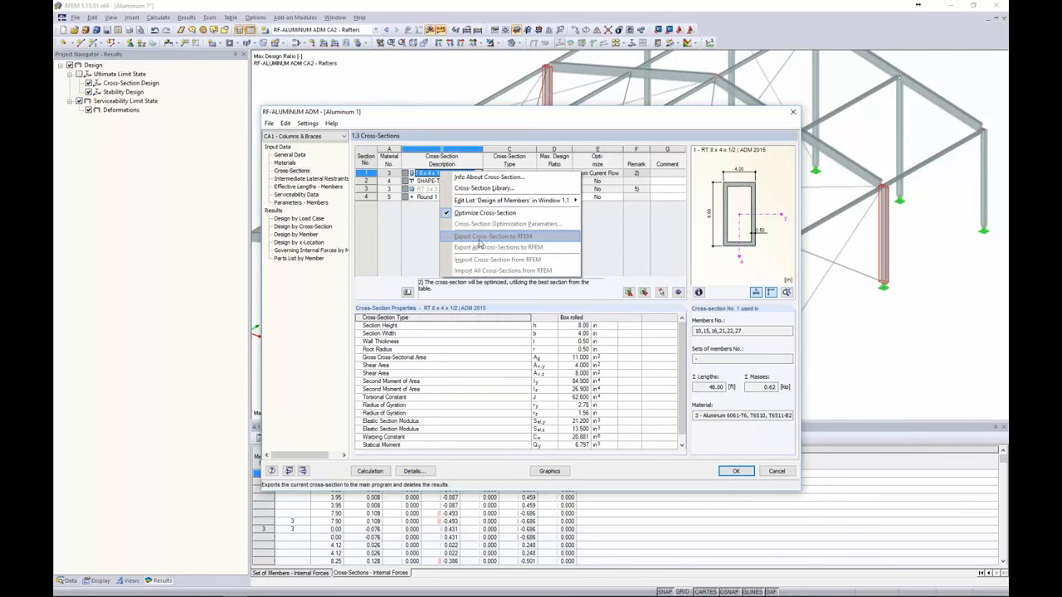
click(586, 244)
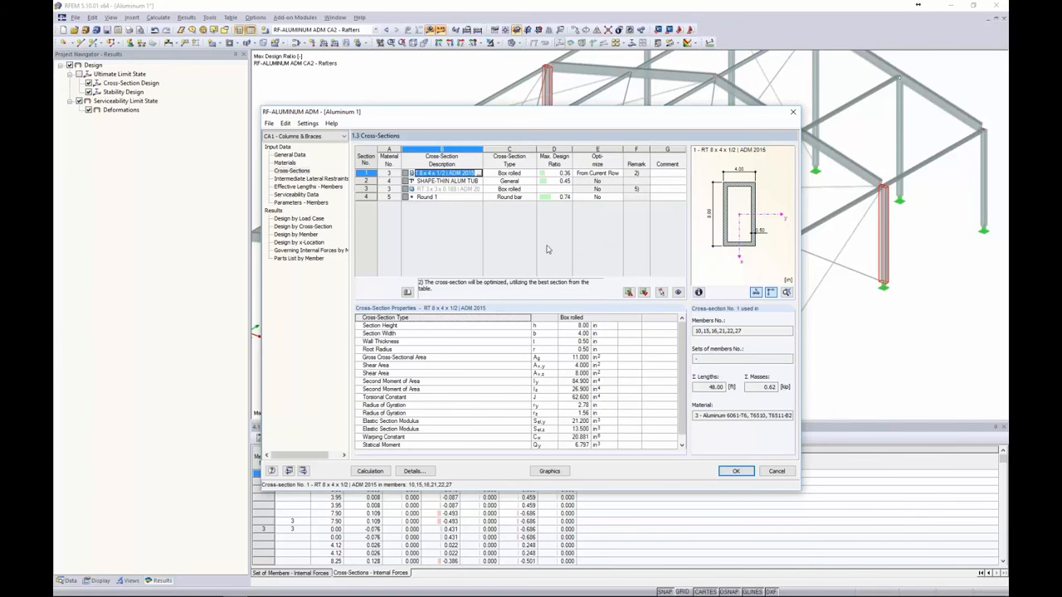
click(776, 472)
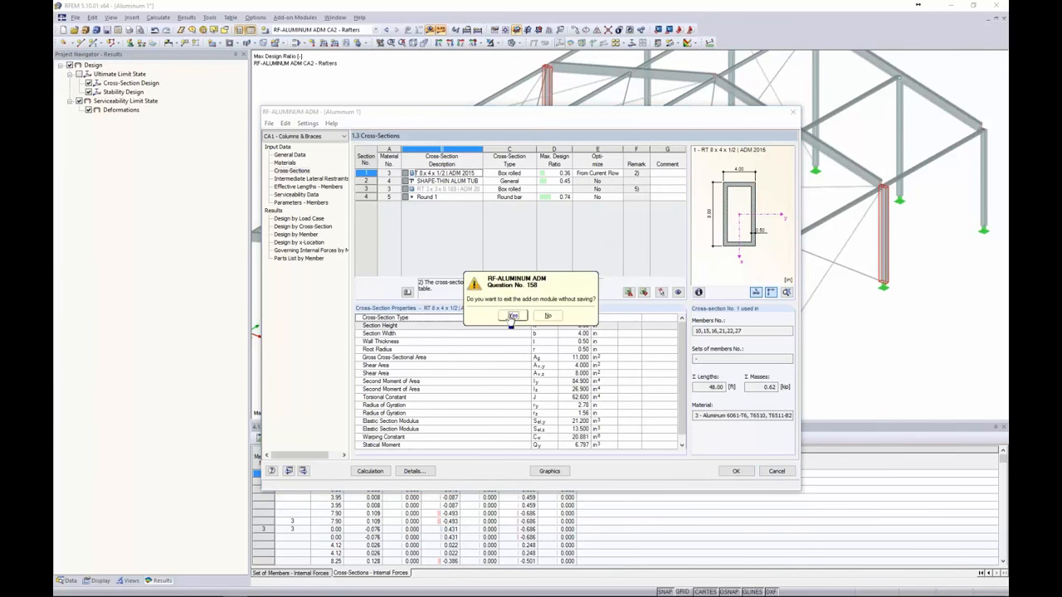
click(512, 316)
Step: Switch to the ADM 2015 Design slide show in PowerPoint
key(alt+Tab)
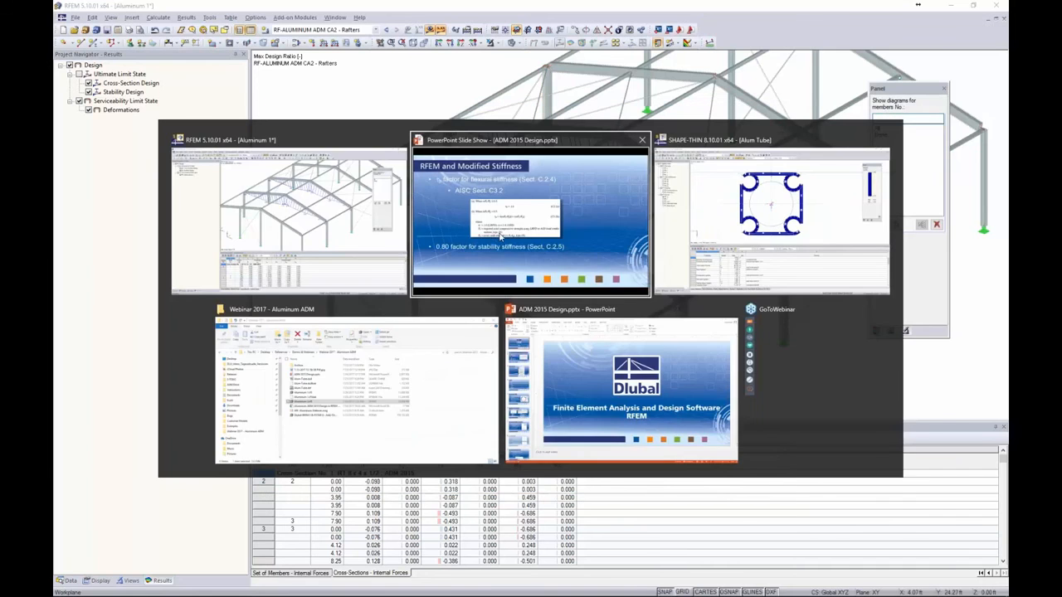
key(Right)
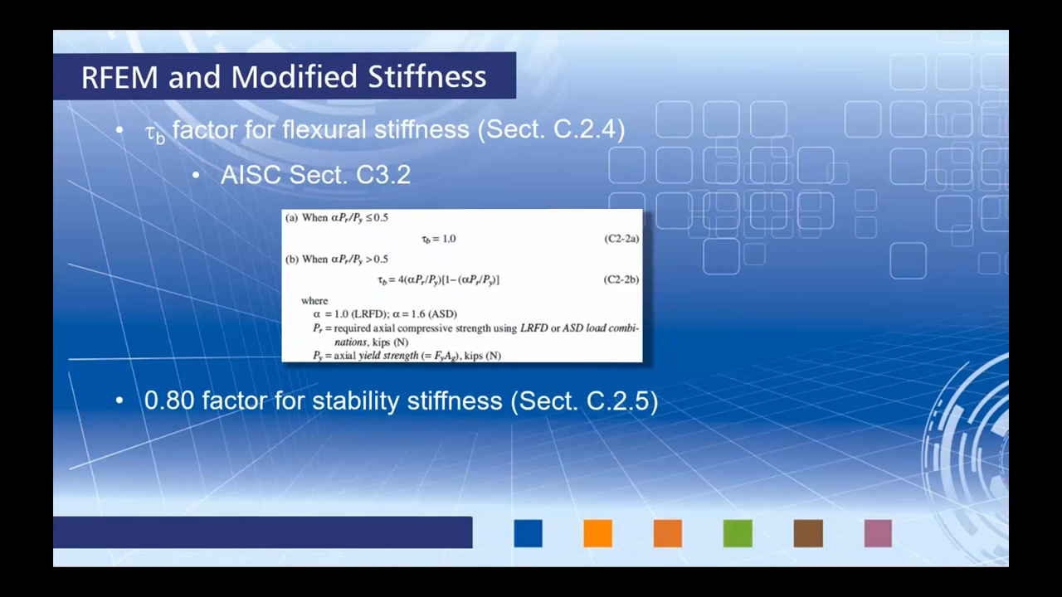